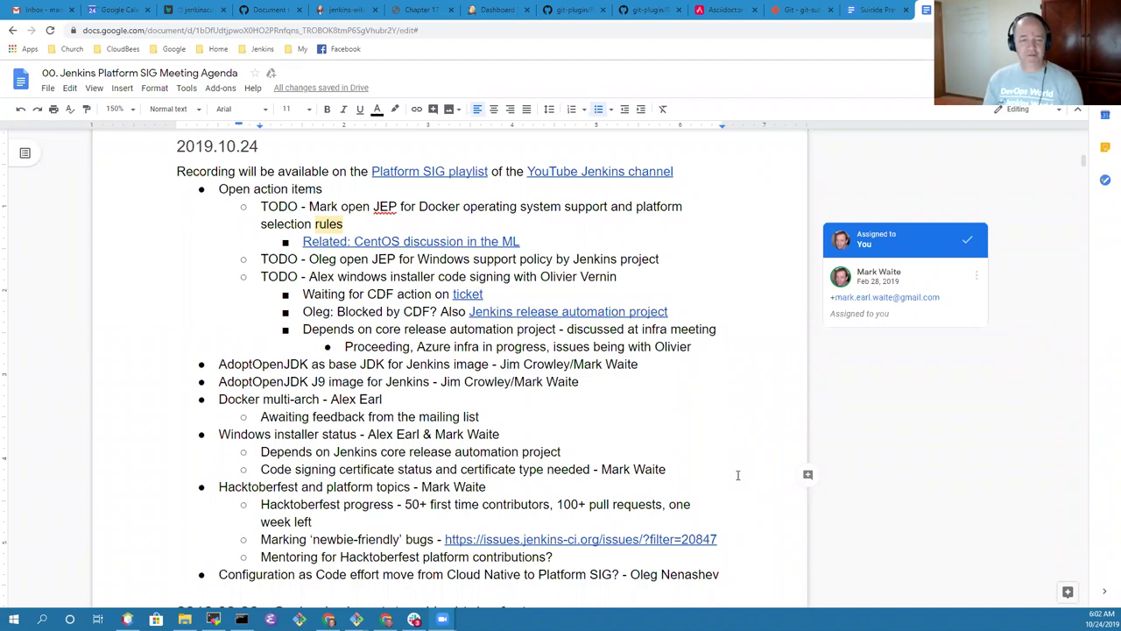
- Review the open action items, highlighting the AdoptOpenJDK and Docker multi-arch entries
left_click(215, 188)
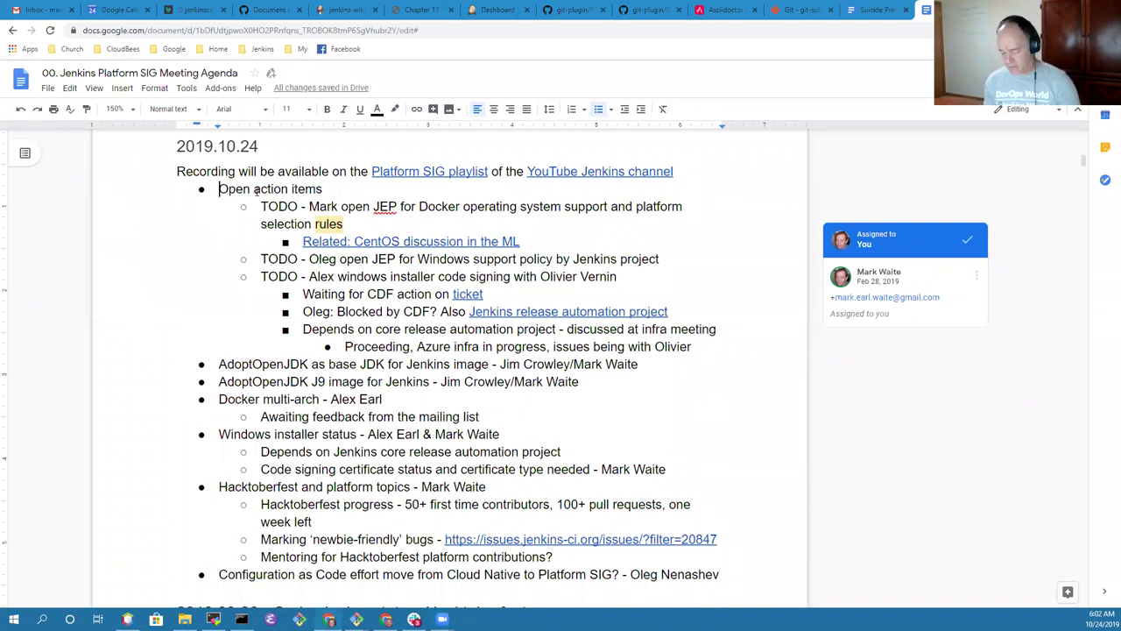
key("Down")
key("Down")
key("Down")
key("Down")
key("Down")
key("Down")
key("Down")
key("Down")
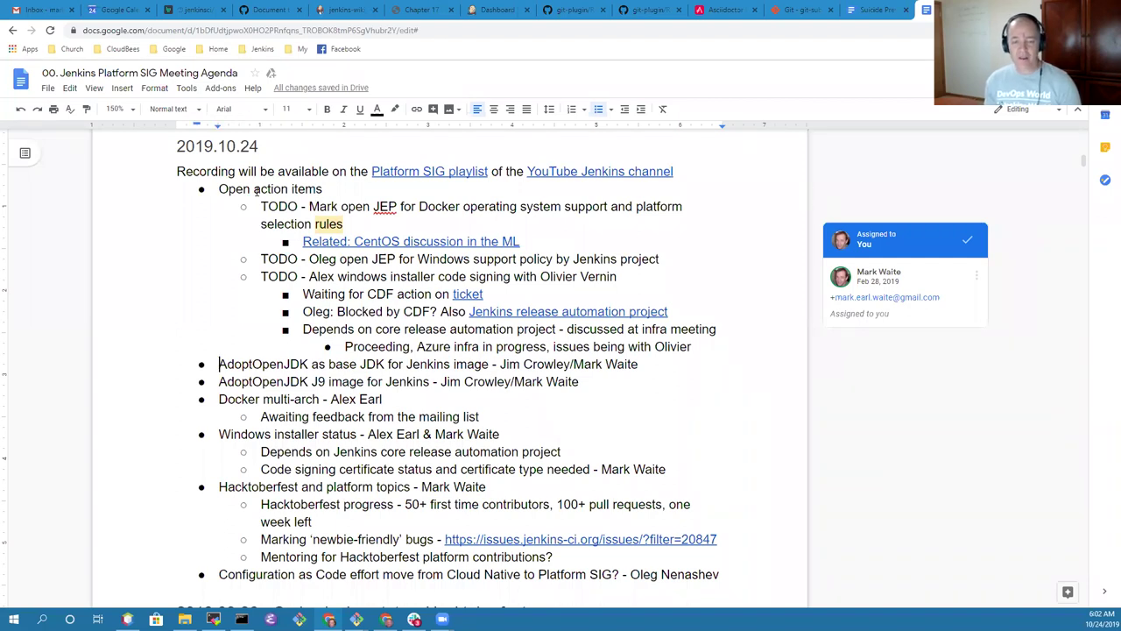
key("shift+End")
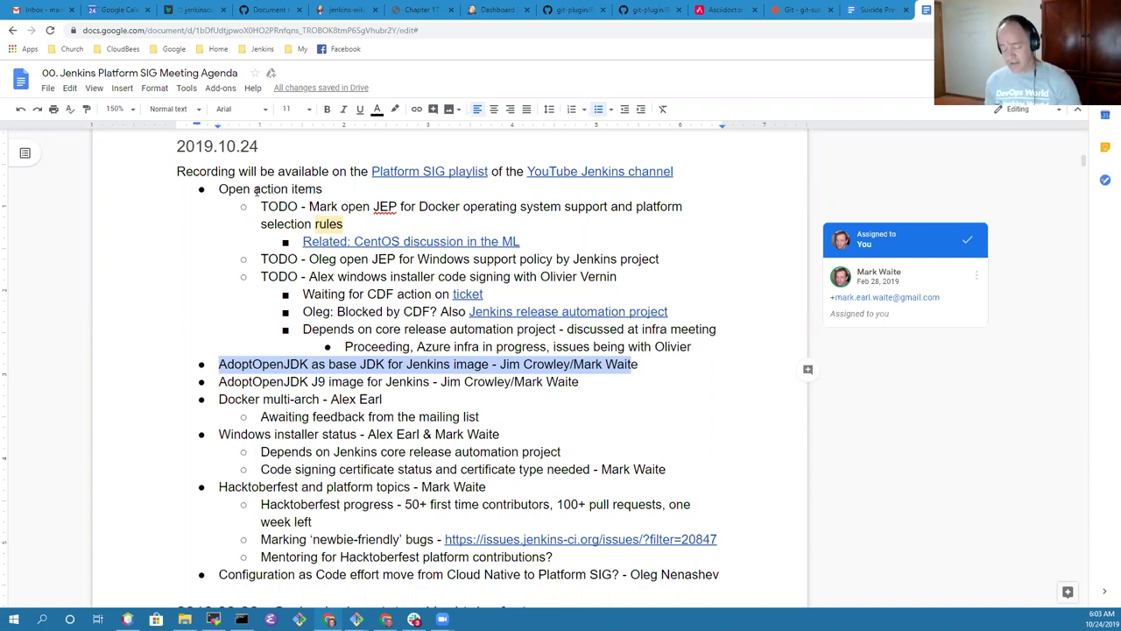
left_click(255, 191)
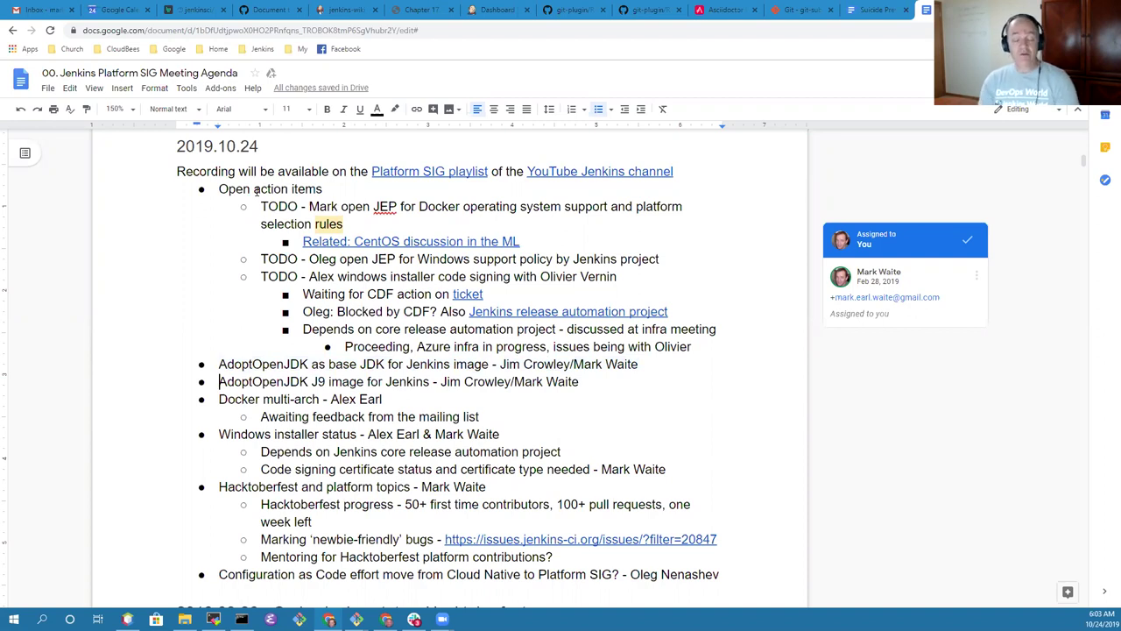
key("shift+End")
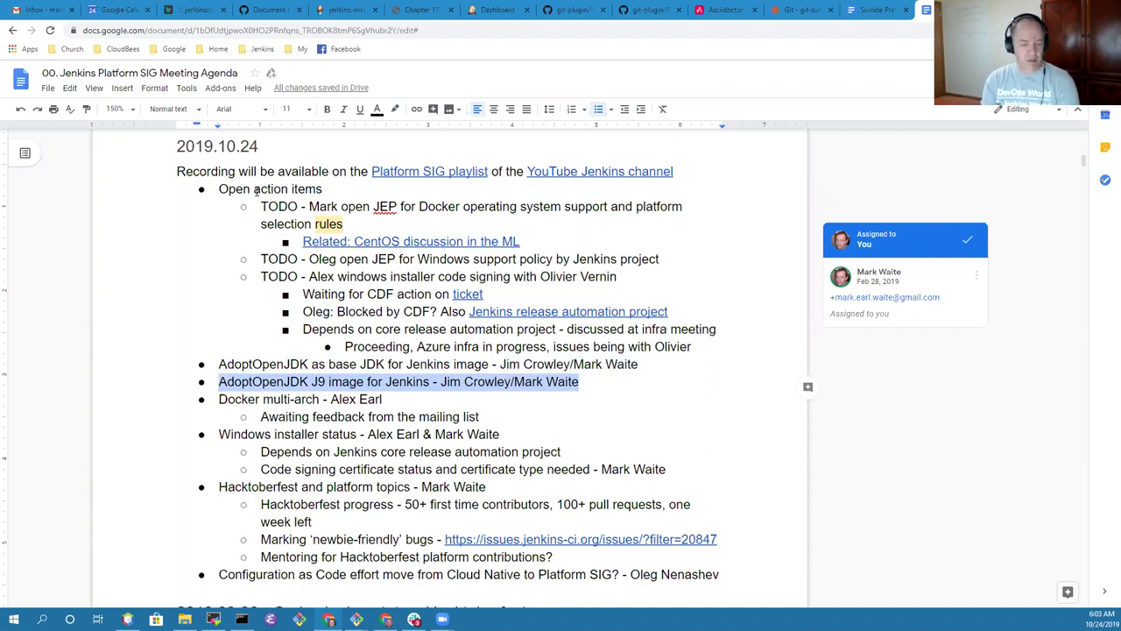
key("Down")
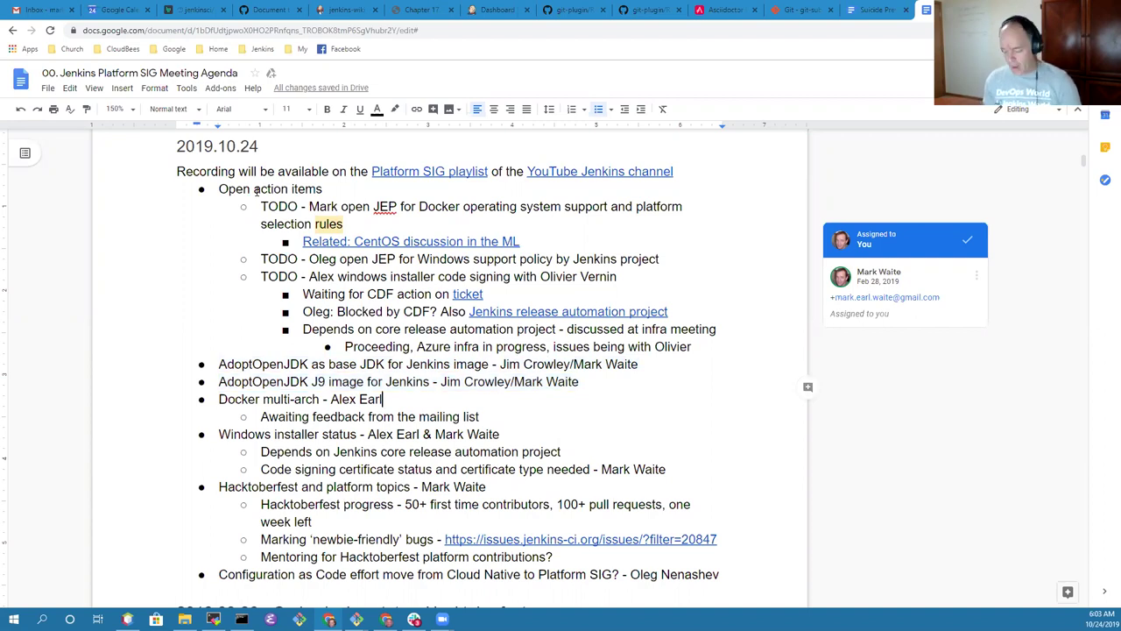
key("shift+Home")
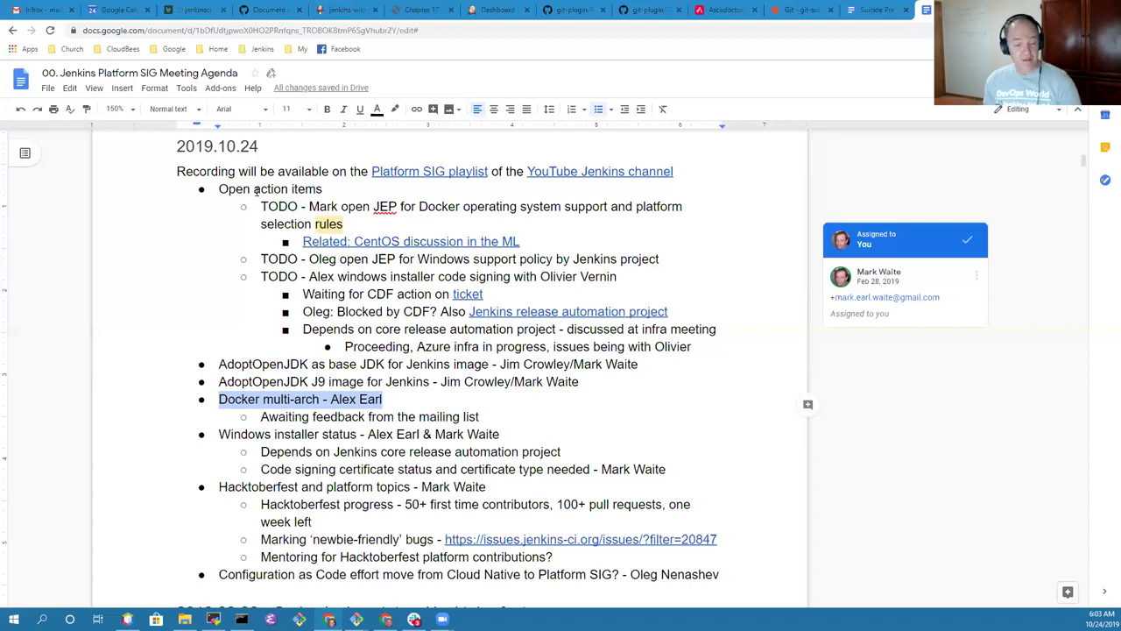
- Highlight the Windows installer, Hacktoberfest and Configuration as Code agenda items in turn
left_click(379, 434)
triple_click(379, 434)
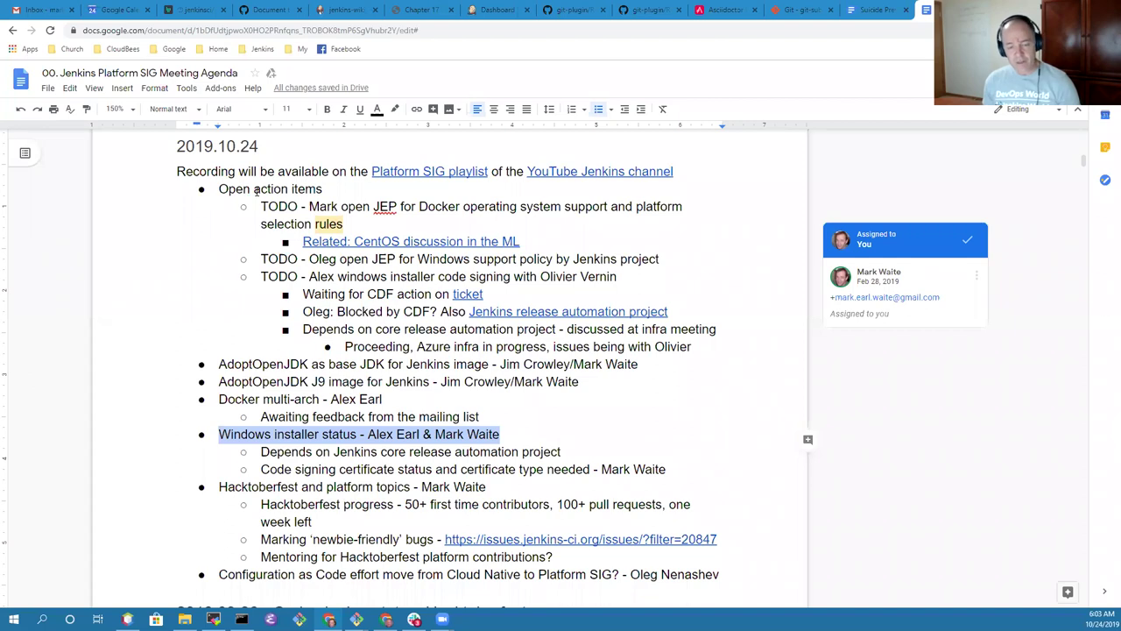
key("Down")
key("Down")
key("Down")
key("Home")
key("shift+End")
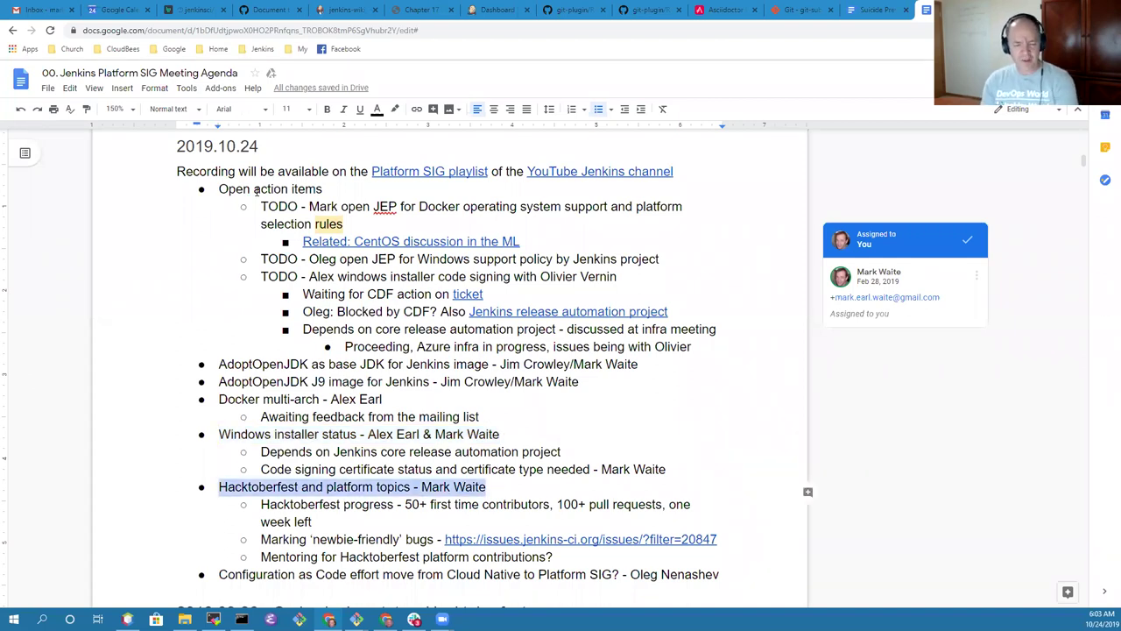
key("Down")
key("Down")
key("Down")
key("Down")
key("Down")
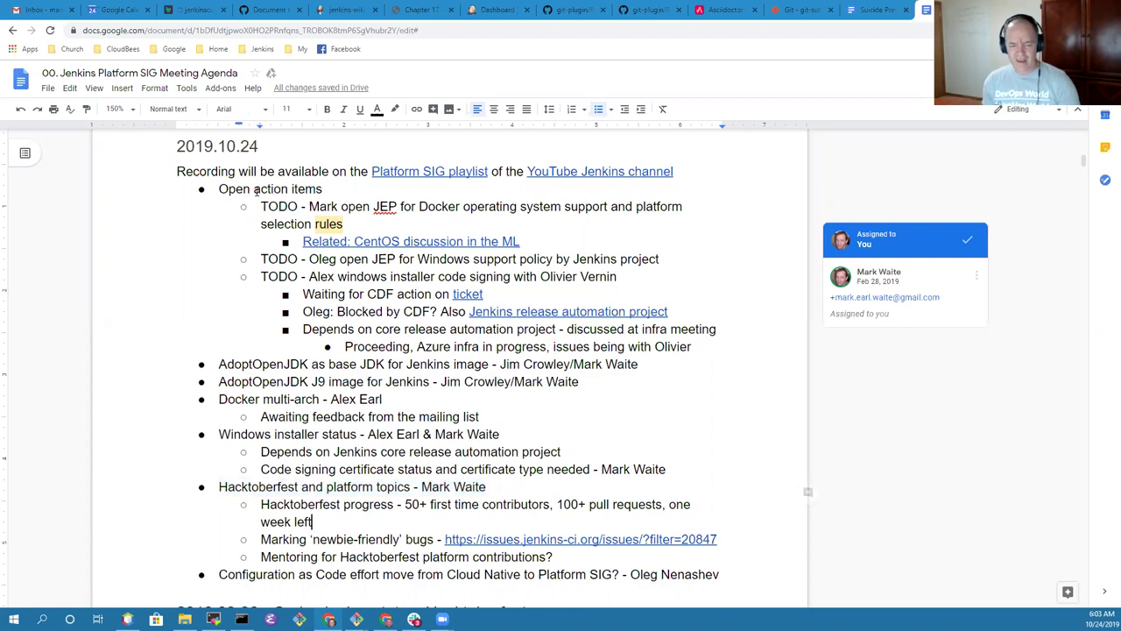
key("Home")
key("shift+End")
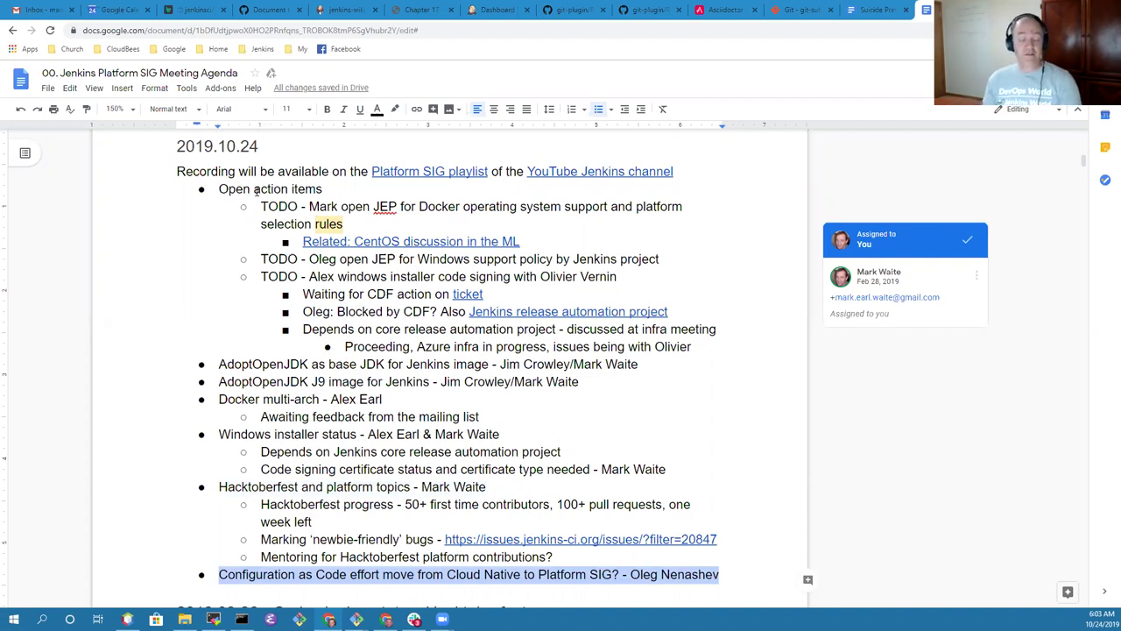
- Add an indented 'Delay' note beneath the Configuration as Code item
key("End")
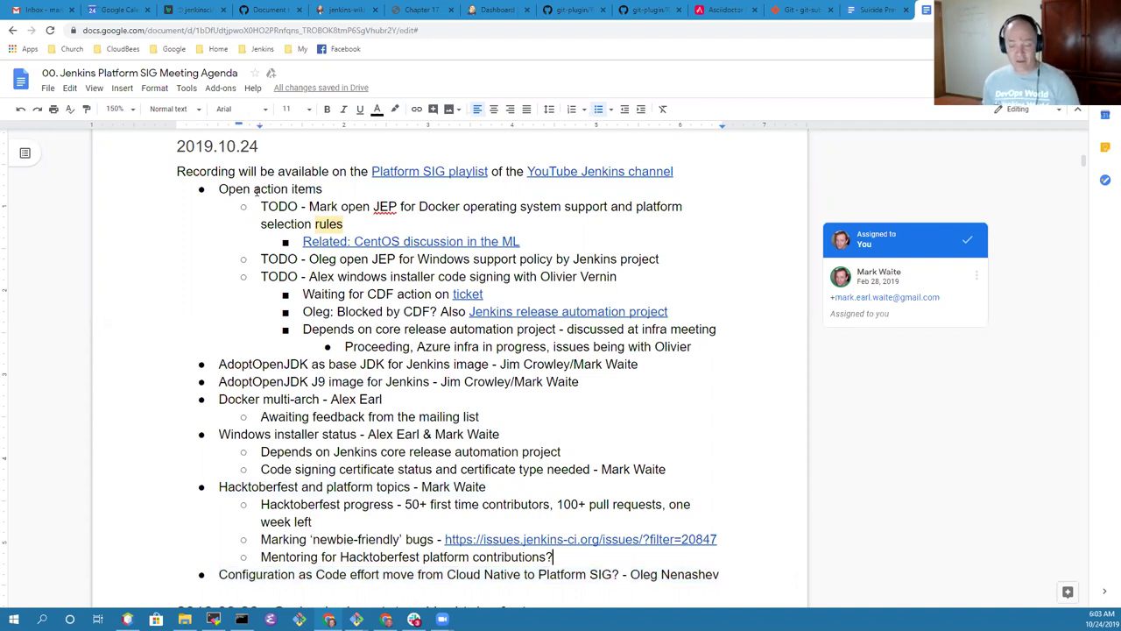
key("Return")
key("Tab")
type("Delay")
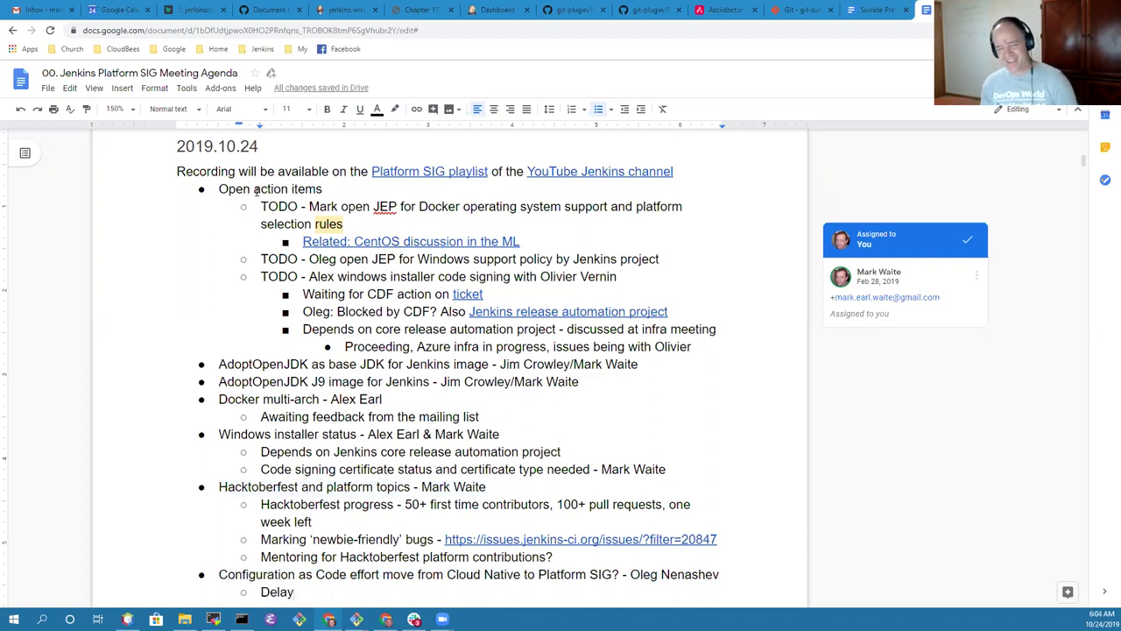
left_click(347, 207)
key("ctrl+Left")
key("ctrl+Left")
key("ctrl+shift+Right")
key("ctrl+shift+Right")
key("ctrl+shift+Right")
key("ctrl+shift+Right")
key("ctrl+shift+Right")
key("ctrl+shift+Right")
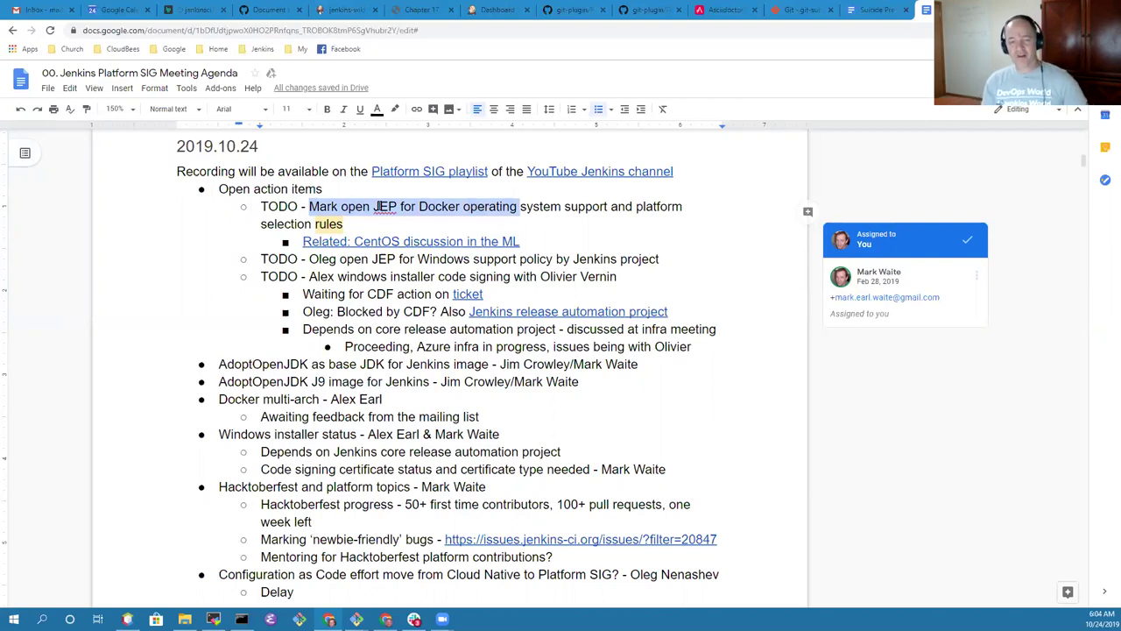
key("ctrl+shift+Right")
key("ctrl+shift+Right")
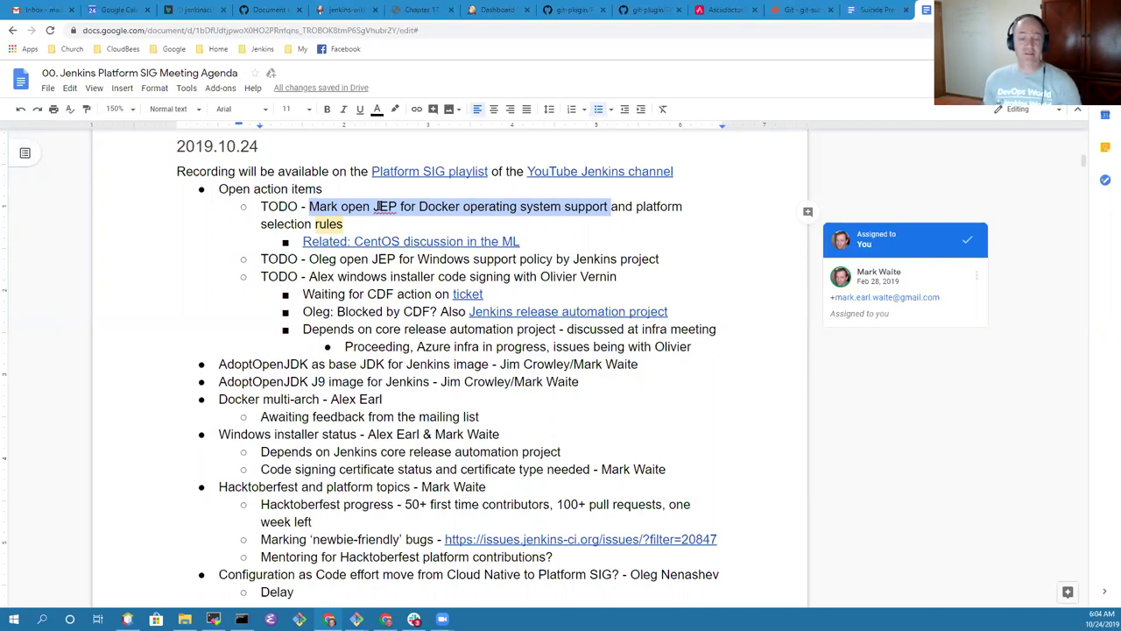
left_click(376, 207)
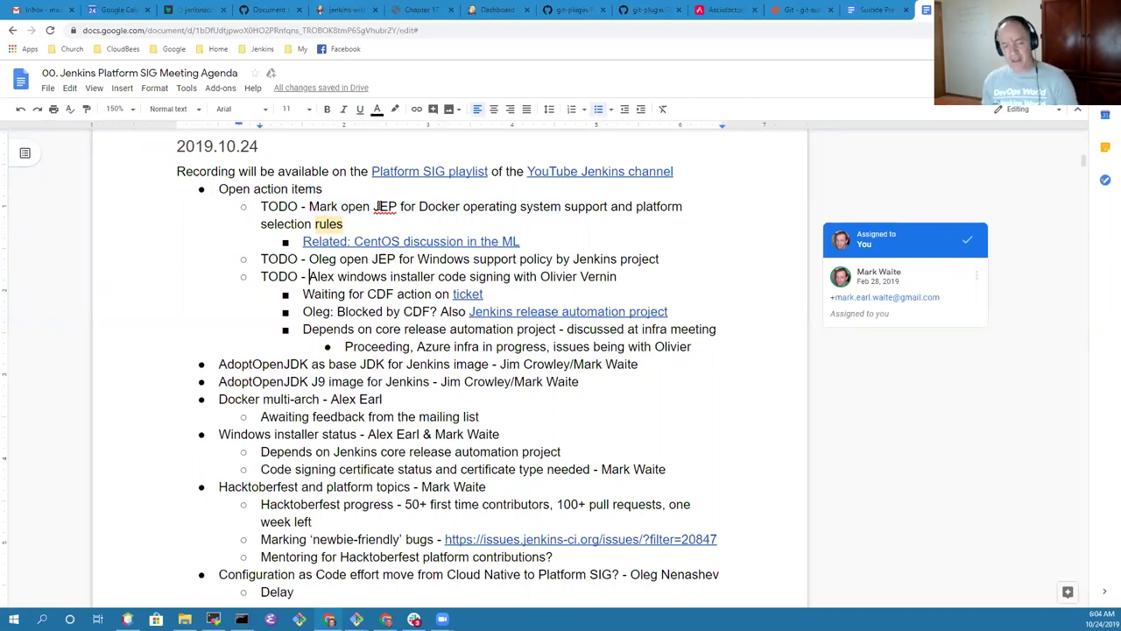
left_click(491, 312)
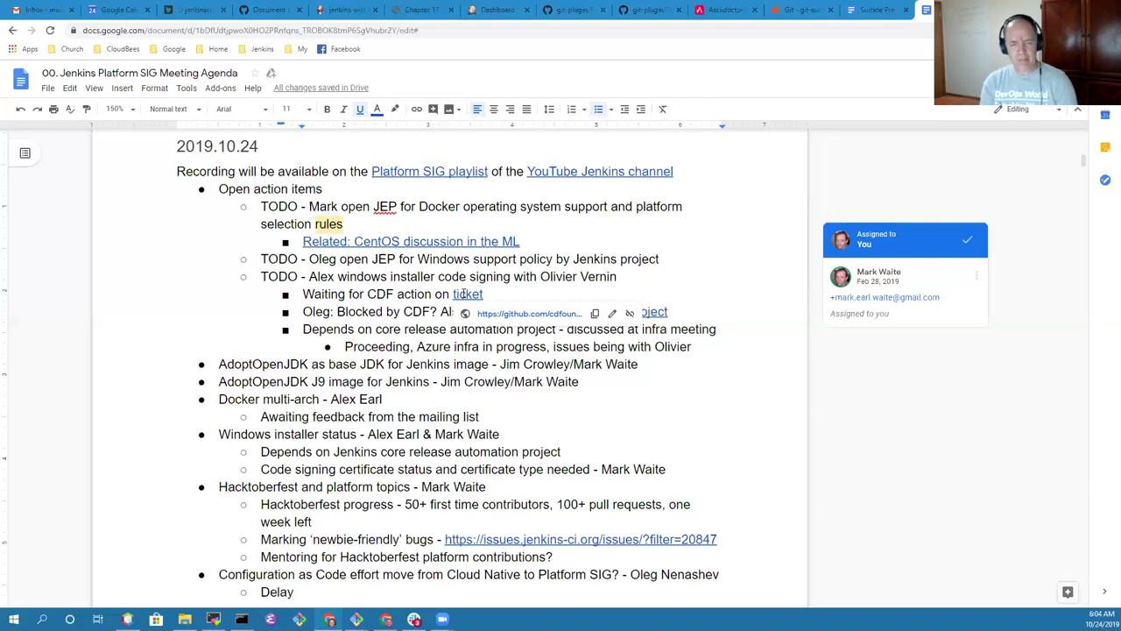
left_click(339, 308)
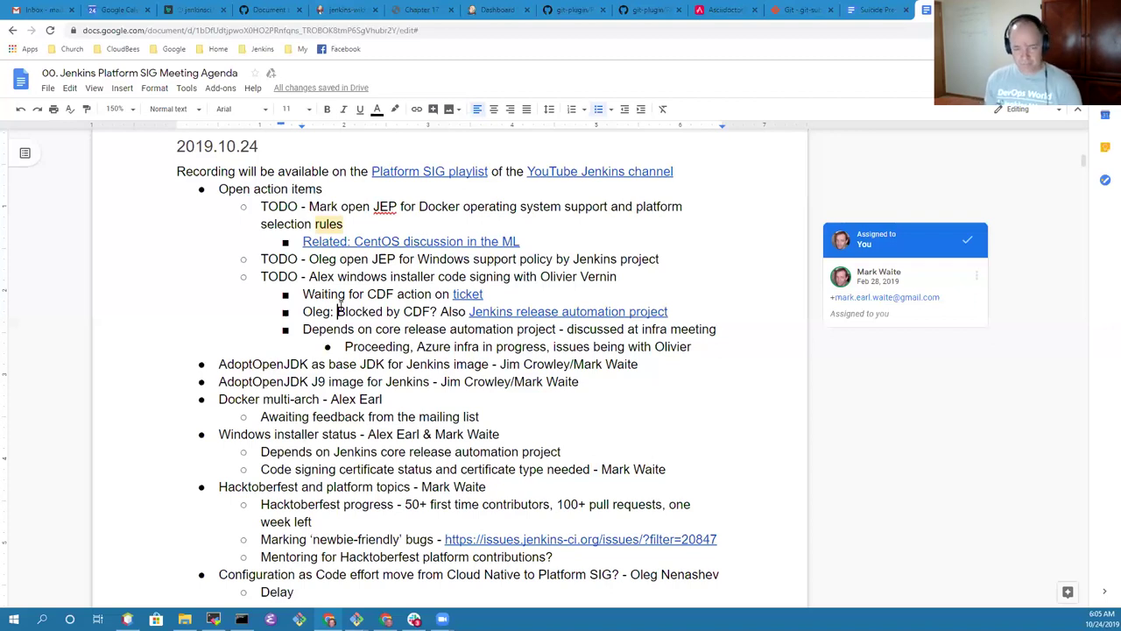
key("Down")
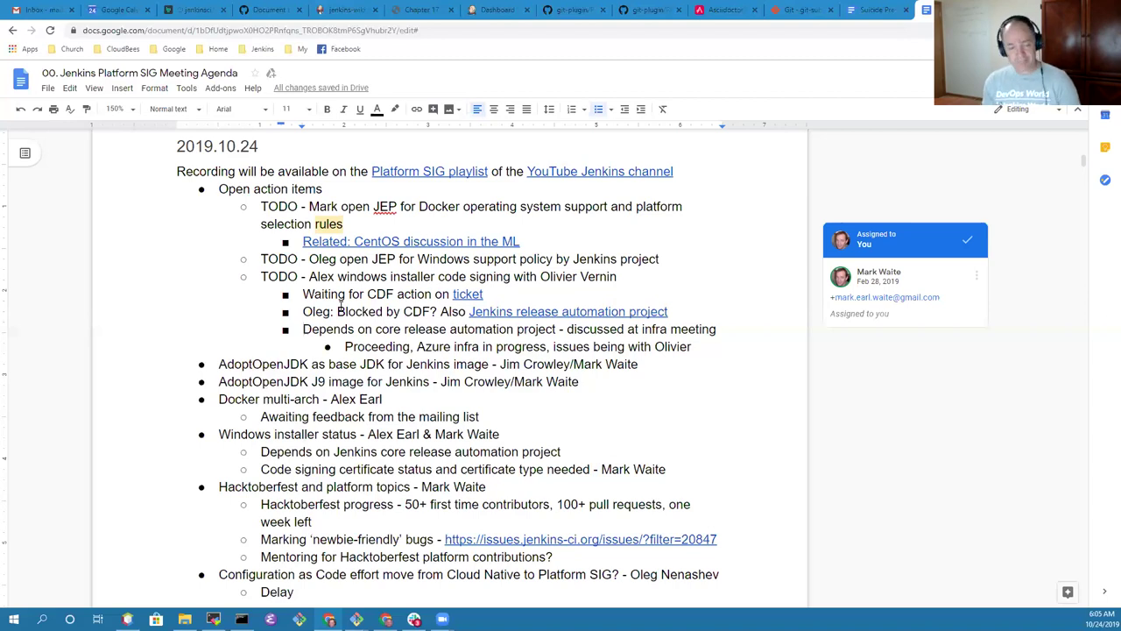
key("Down")
key("Down")
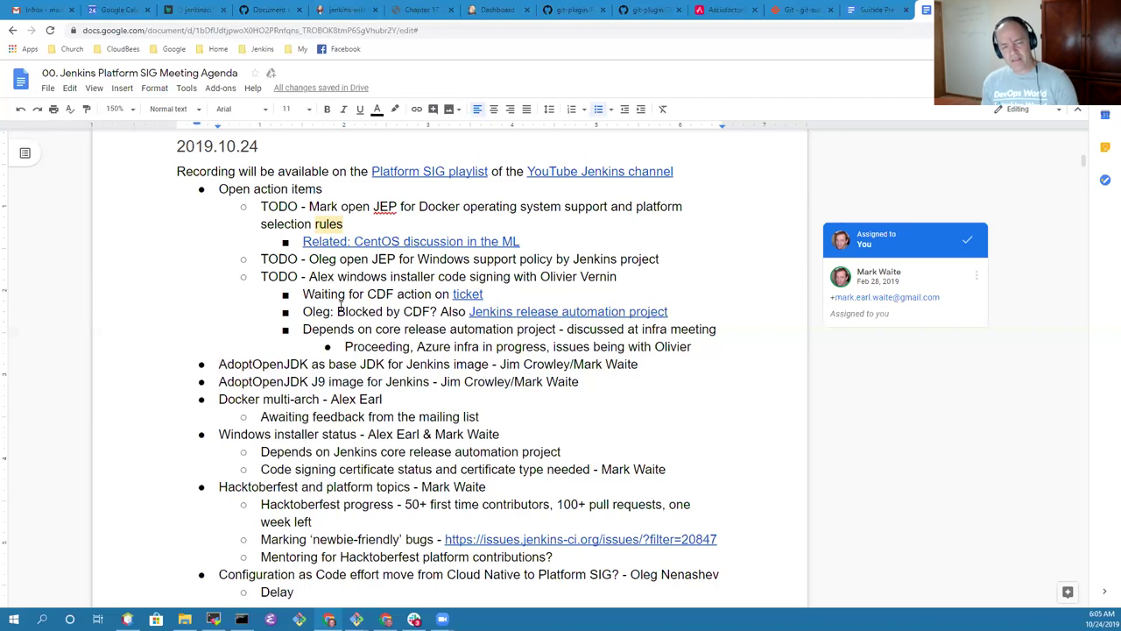
key("ctrl+shift+Right")
key("ctrl+shift+Right")
key("ctrl+shift+Right")
key("ctrl+shift+Left")
key("ctrl+shift+Left")
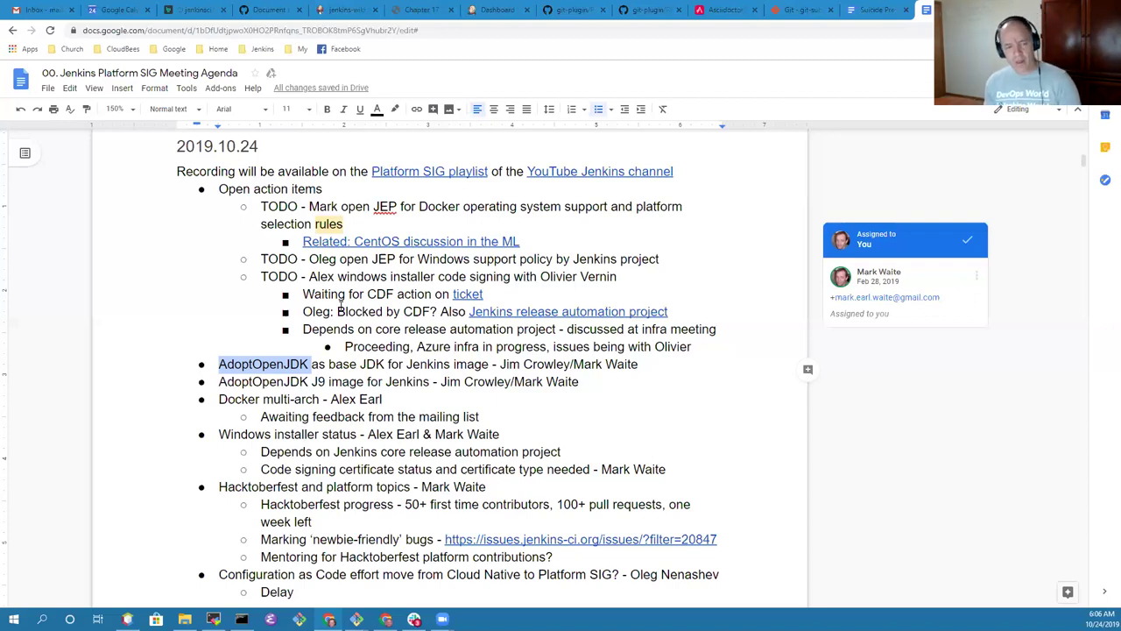
- Add an indented 'Alternative to OpenJDK' sub-bullet under the AdoptOpenJDK base JDK item
left_click(340, 305)
key("Return")
key("Tab")
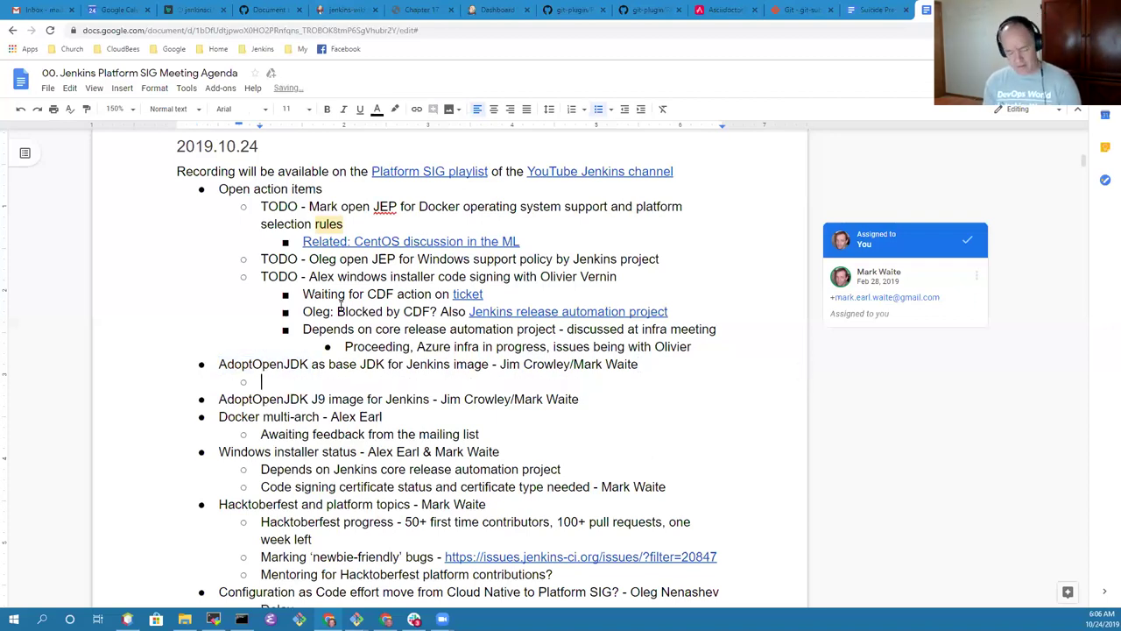
type("Alternate")
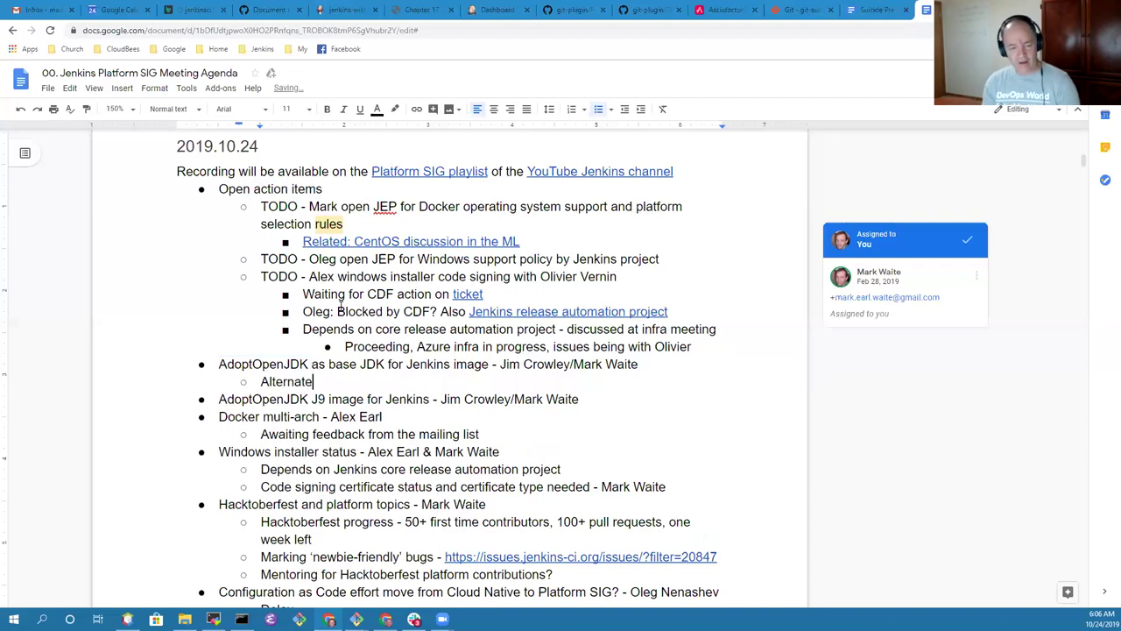
key("BackSpace")
type("ive to OpenJSK")
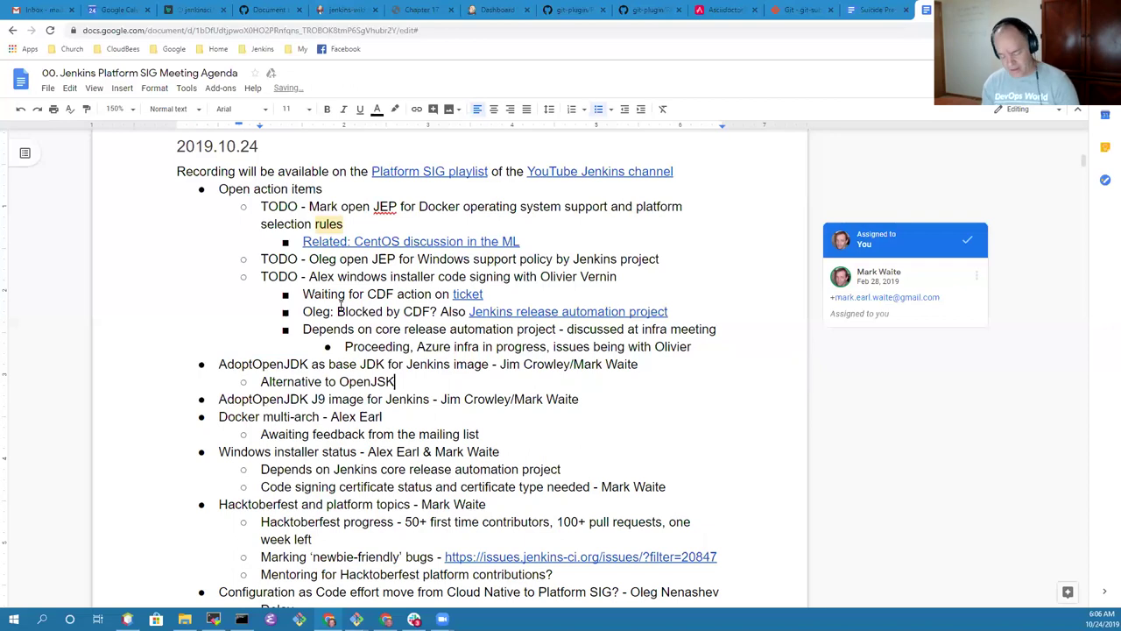
key("BackSpace")
key("BackSpace")
type("DK")
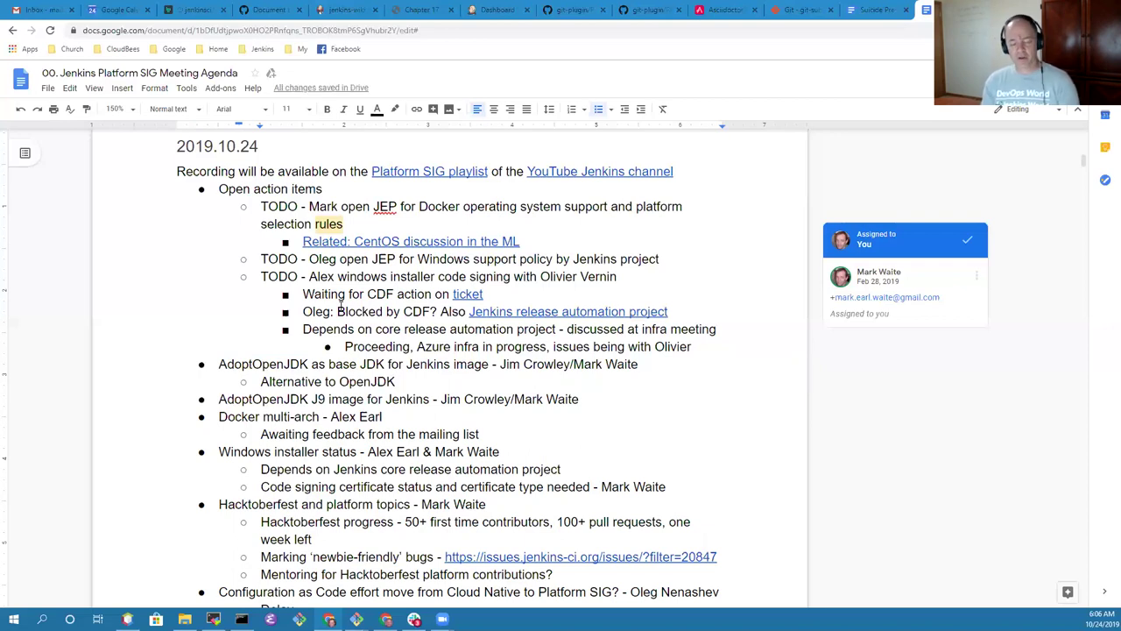
- Add a second sub-bullet reading 'Natural place for platform support'
key("Return")
type("Natural p")
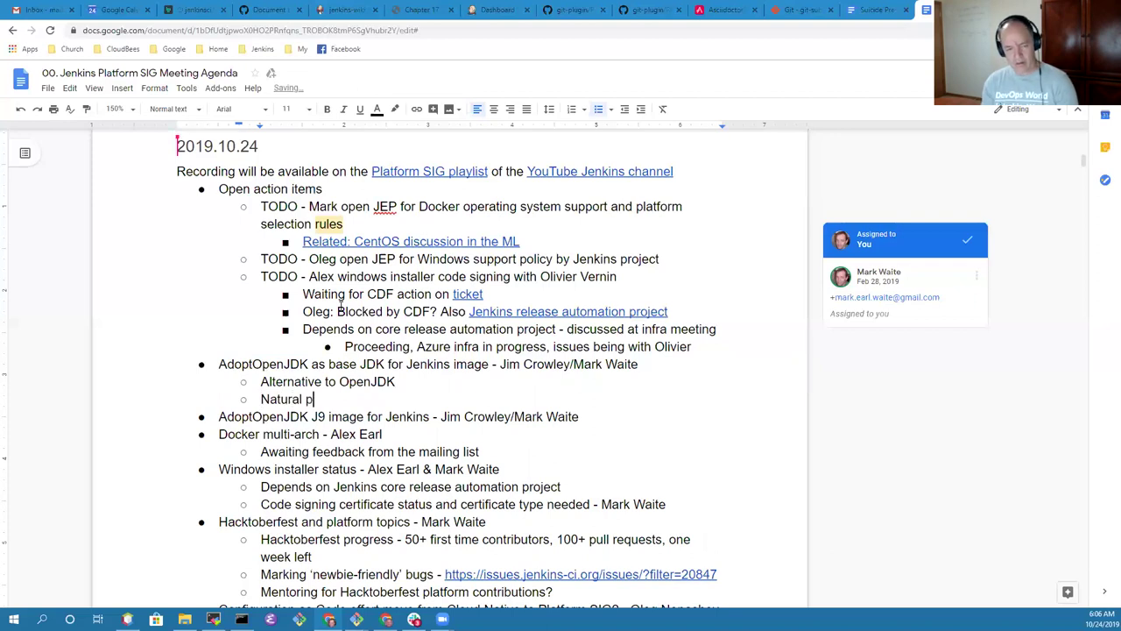
type("lace for ")
type("pla")
key("BackSpace")
type("latform sub")
key("BackSpace")
type("pport")
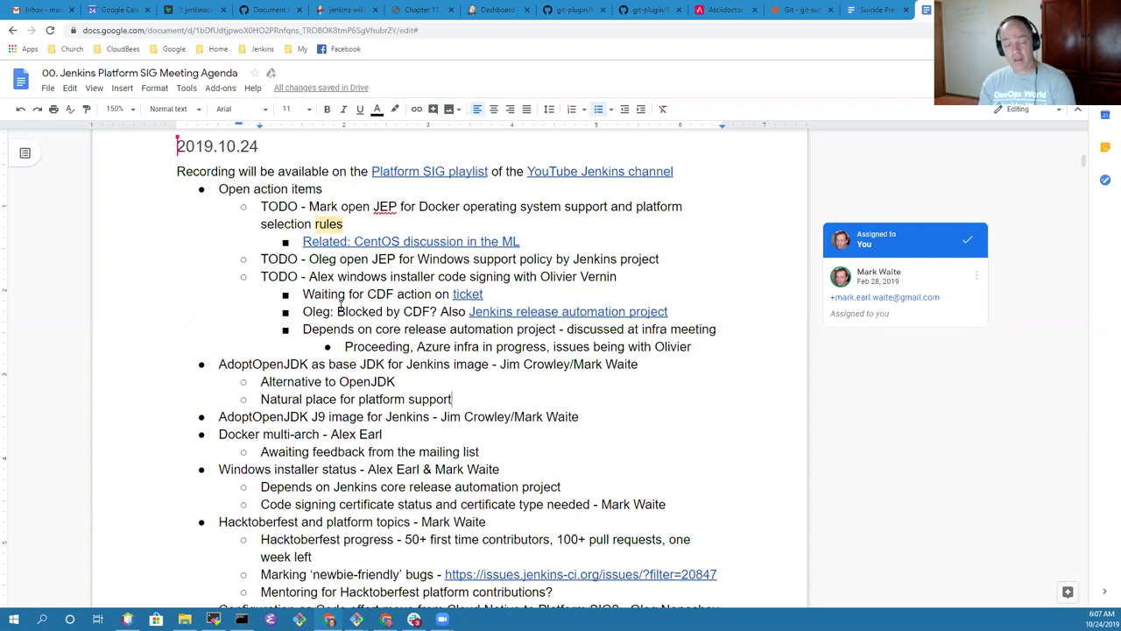
- List Debian, Slim and CentOS as bullets below the platform support note
key("Return")
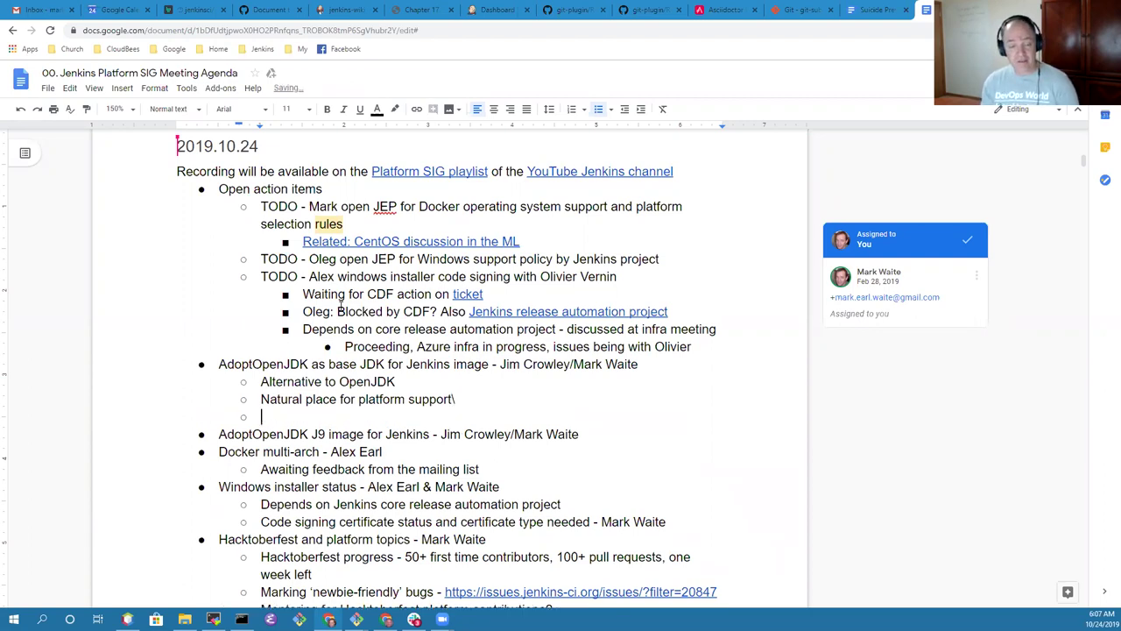
key("BackSpace")
key("BackSpace")
key("BackSpace")
key("Return")
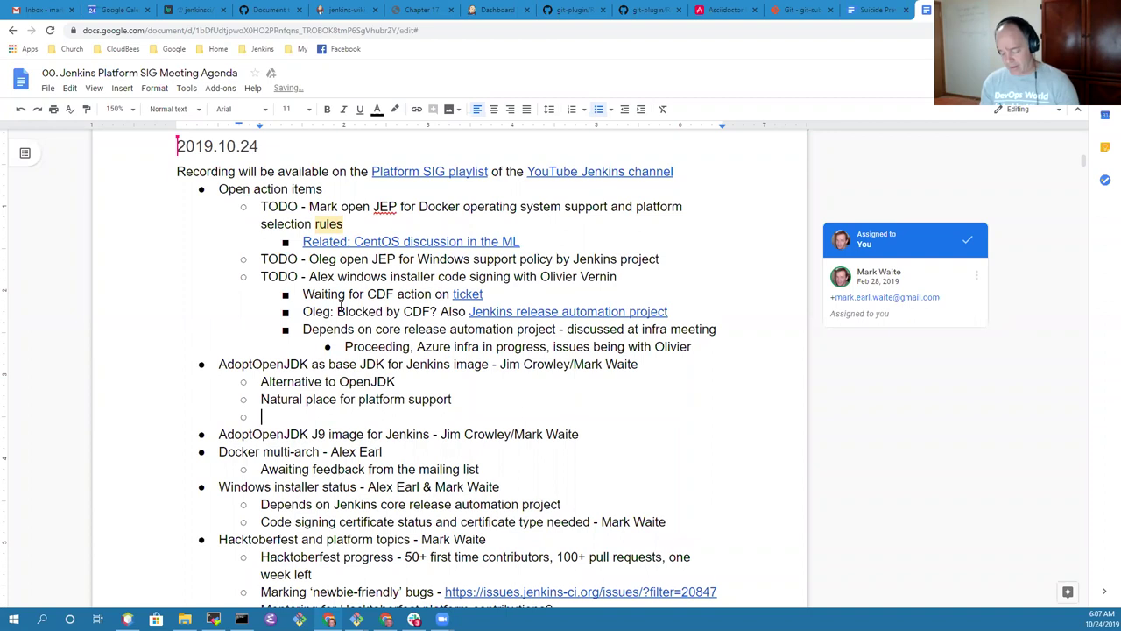
type("Debian")
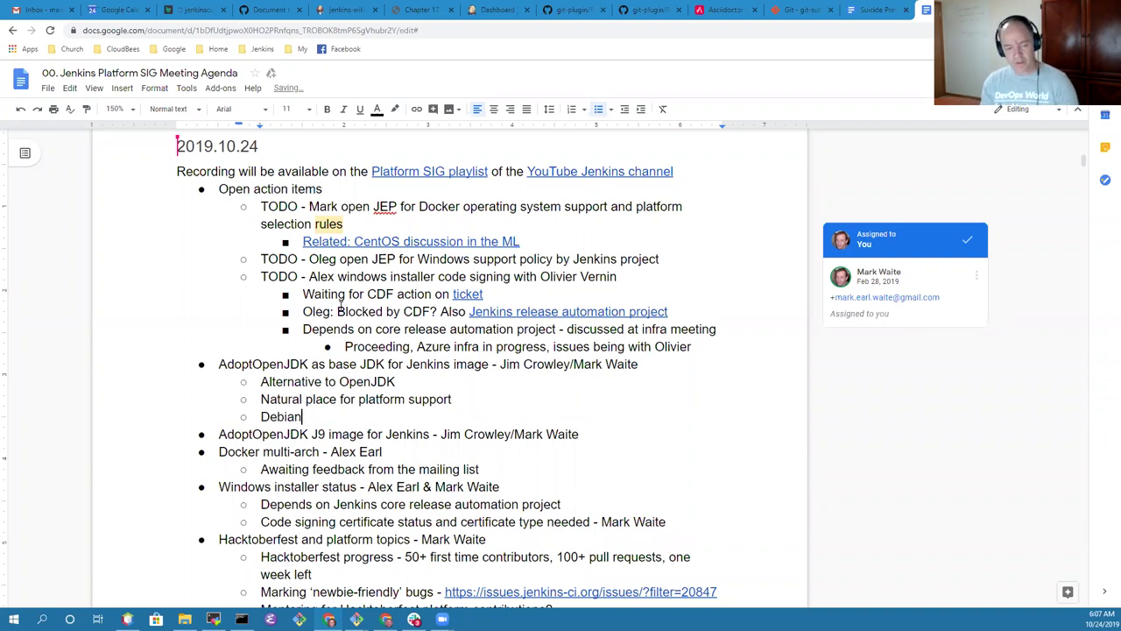
key("Return")
type("S")
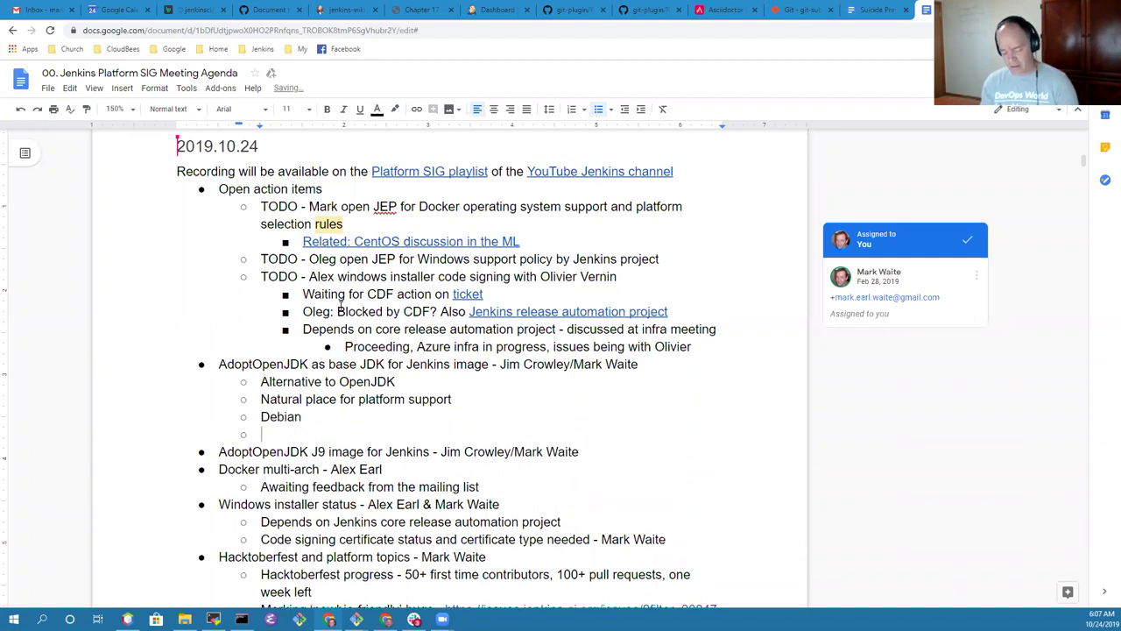
key("BackSpace")
type("Slim")
key("Return")
type("CentOS")
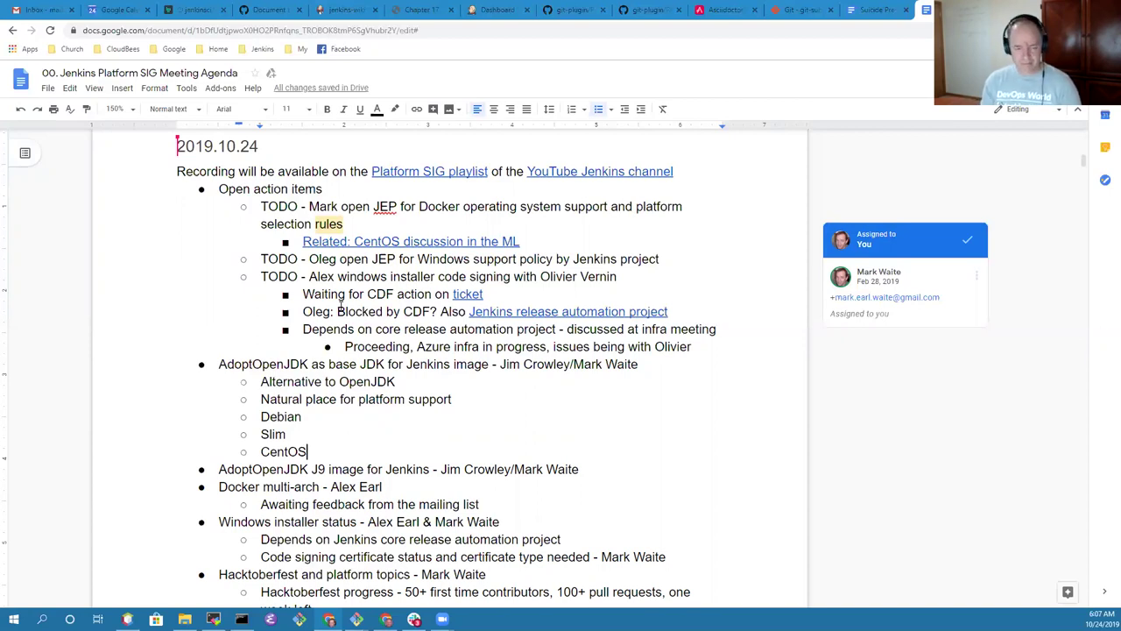
- Start a stray 'Experi' bullet, then insert a 'Master images' heading above Debian
key("Return")
key("shift+Tab")
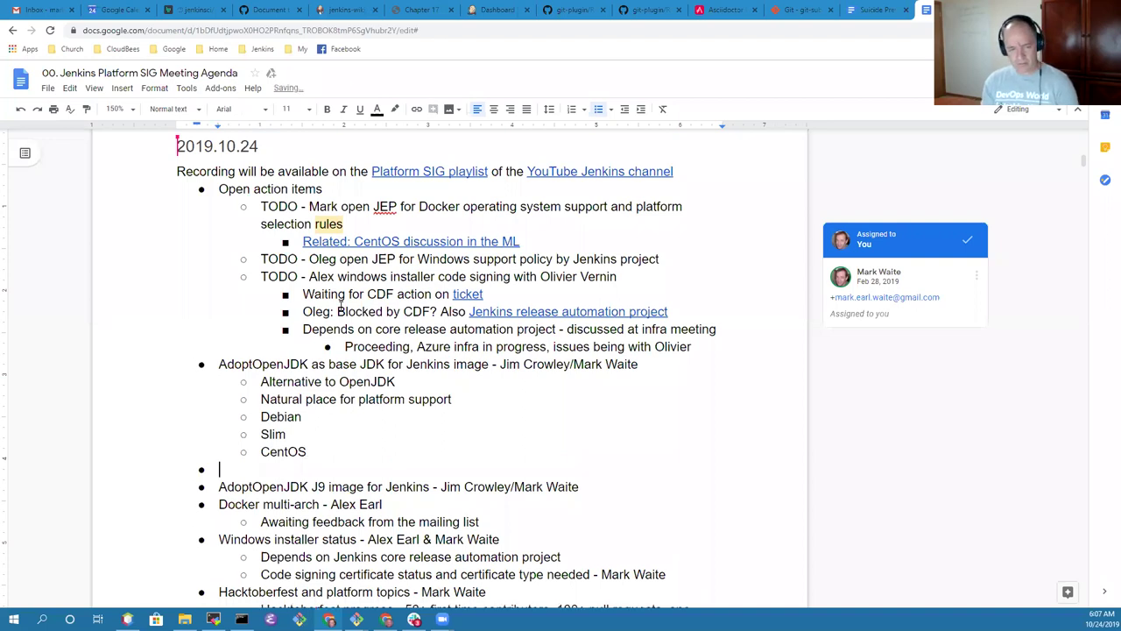
type("Experi")
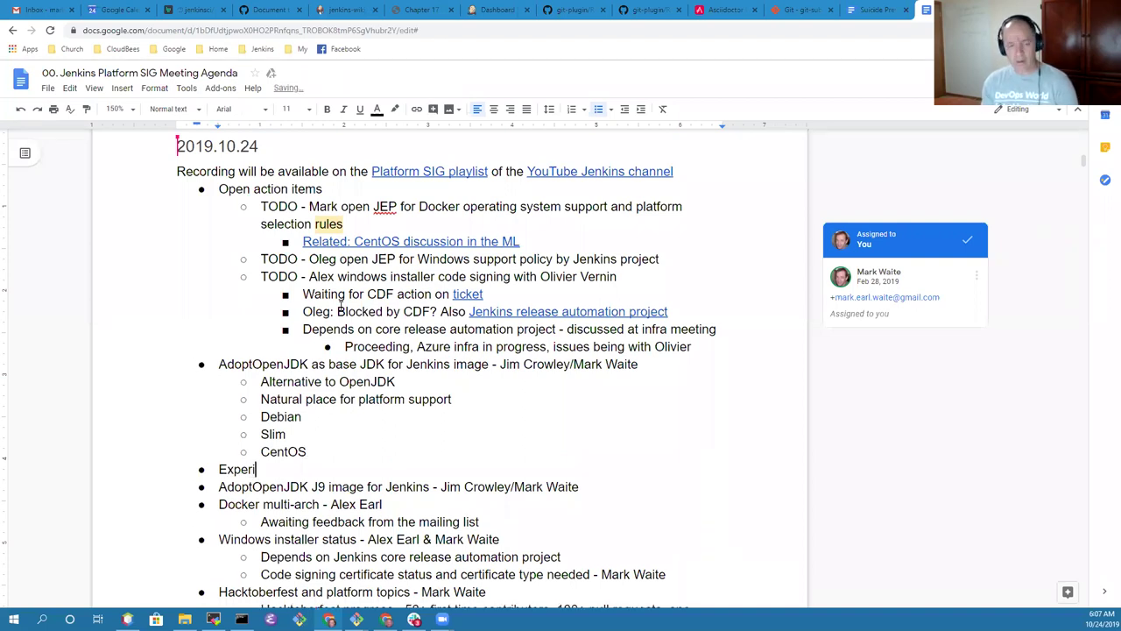
key("Up")
key("Up")
key("Up")
key("Up")
key("End")
key("Return")
key("Tab")
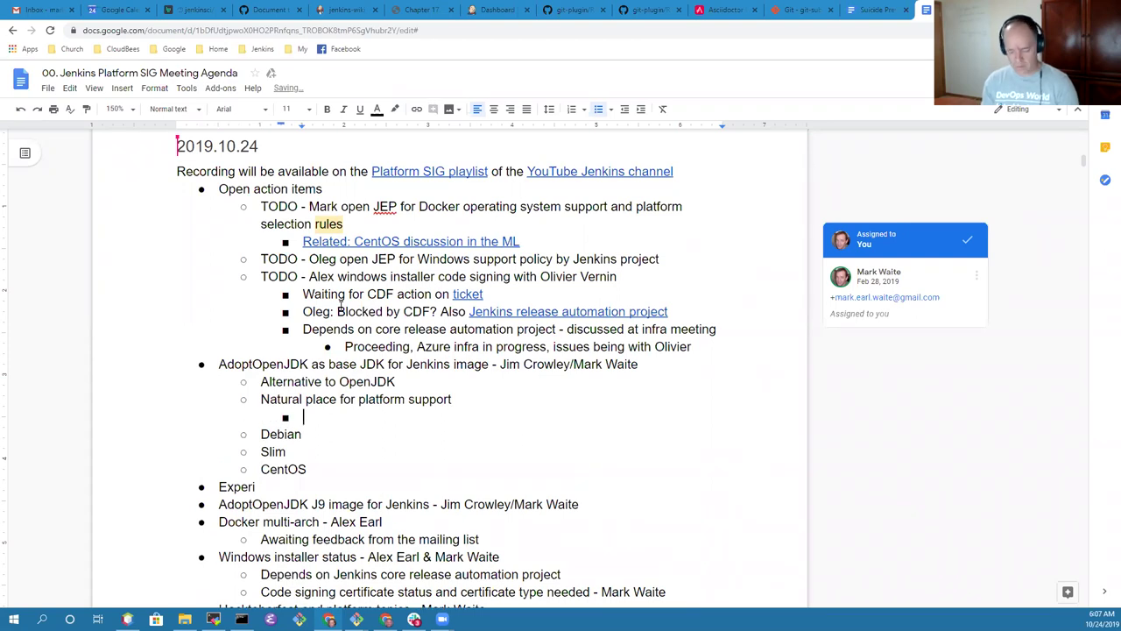
key("shift+Tab")
type("Master images")
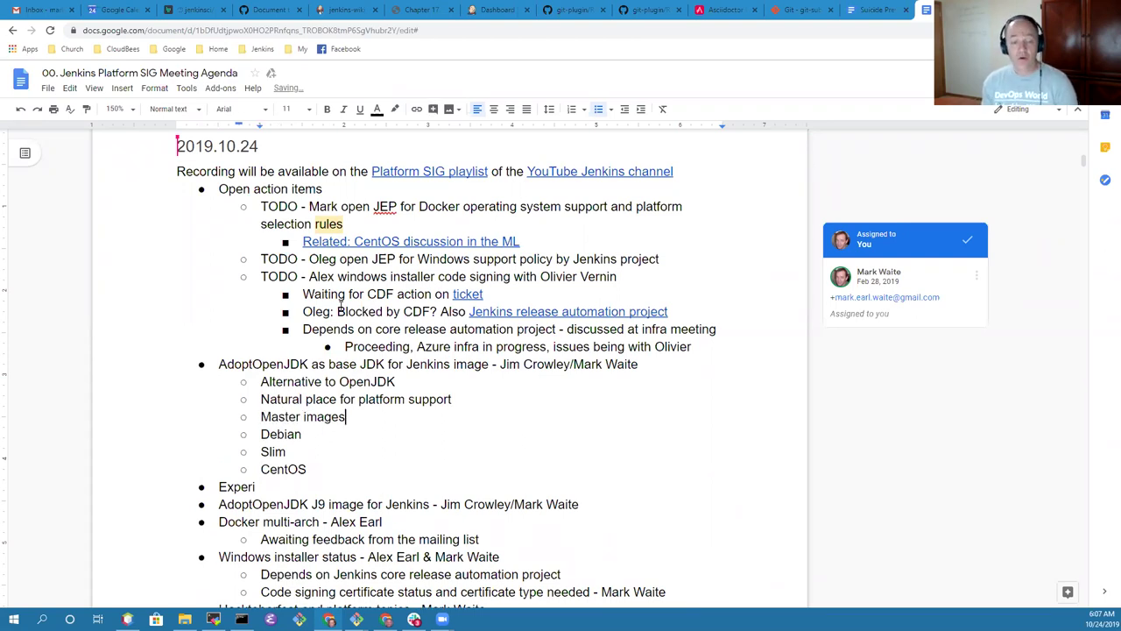
- Nest Debian, Slim and CentOS under the Master images heading
key("Down")
key("Home")
key("Tab")
key("Down")
key("Tab")
key("Down")
key("Tab")
- Add an 'Agent images' heading with nested Windows, Debian and CentOS bullets
key("Return")
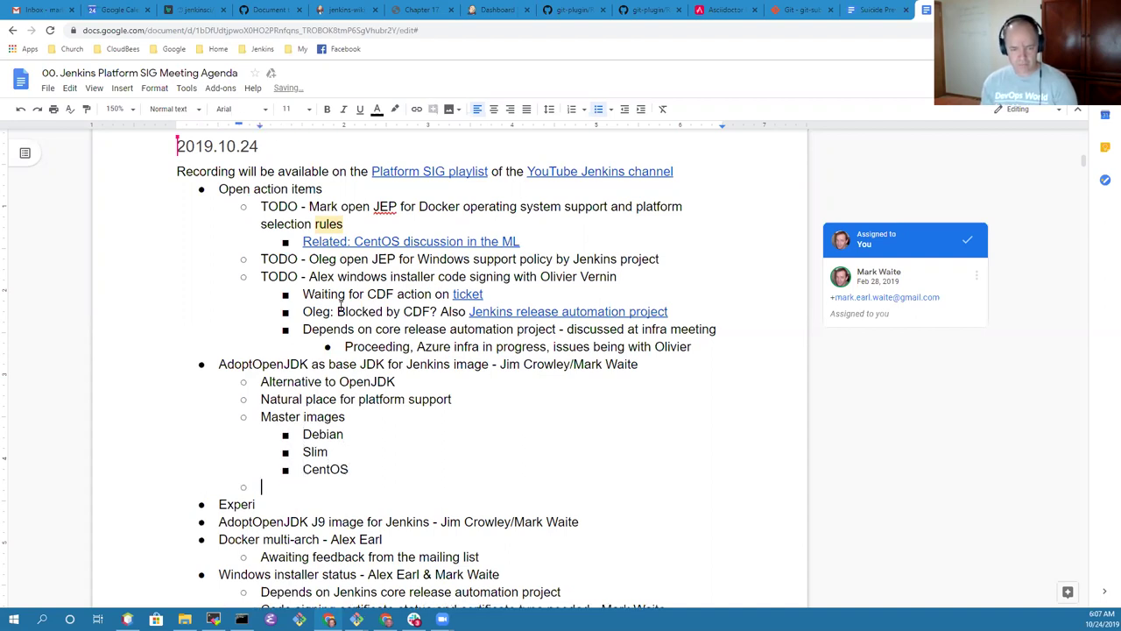
key("shift+Tab")
type("Agent images")
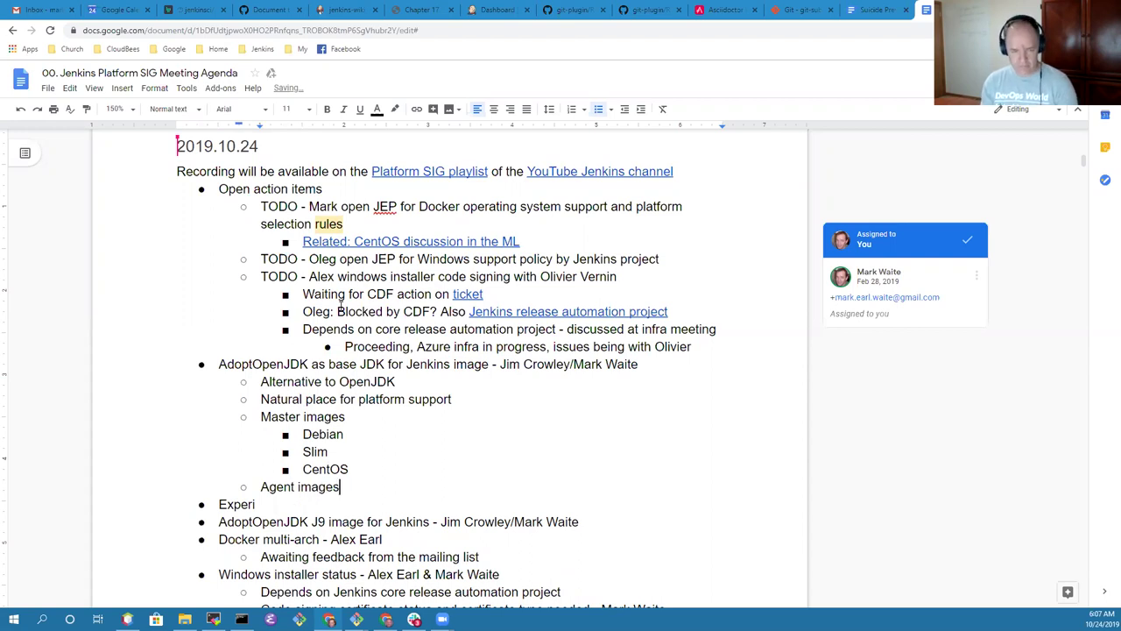
key("Return")
key("Tab")
type("Windows")
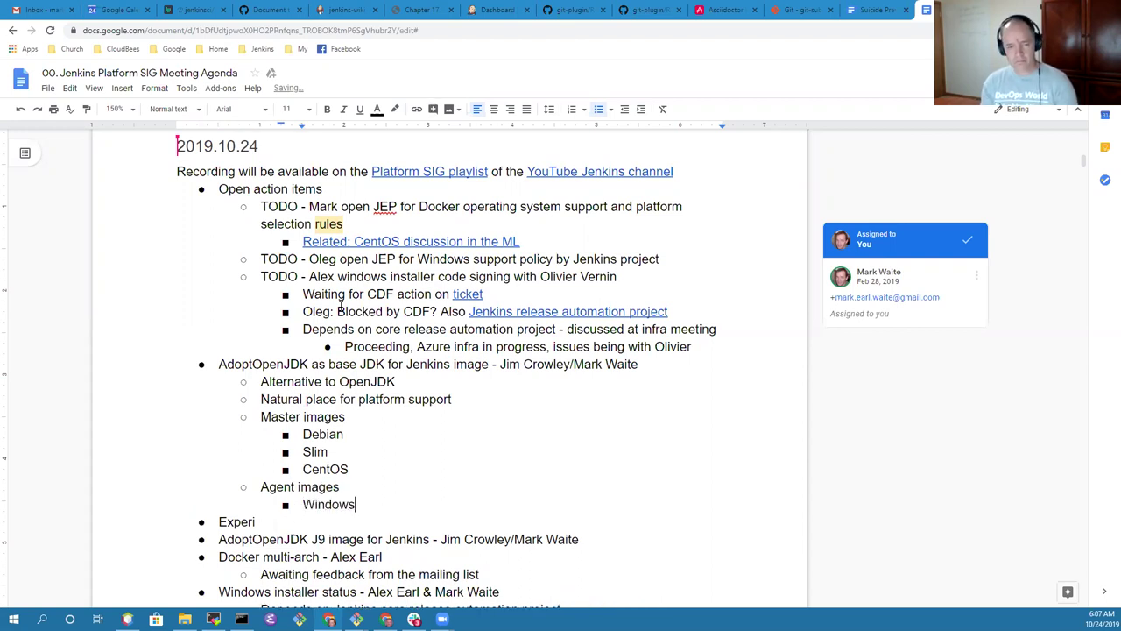
key("Return")
type("Debian")
key("Return")
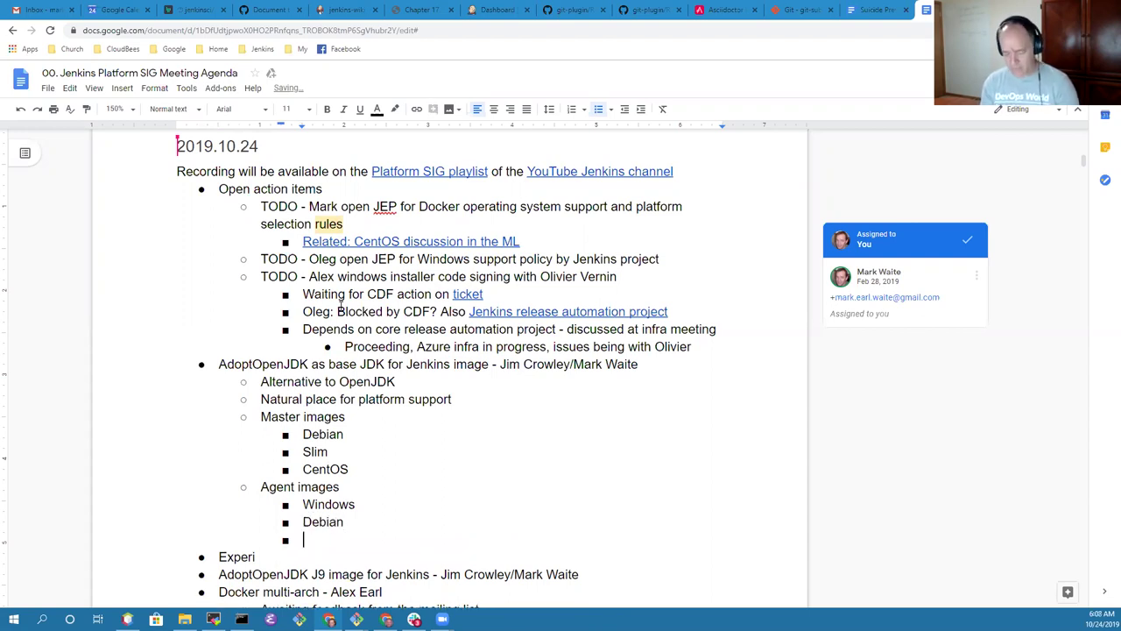
type("CentOS")
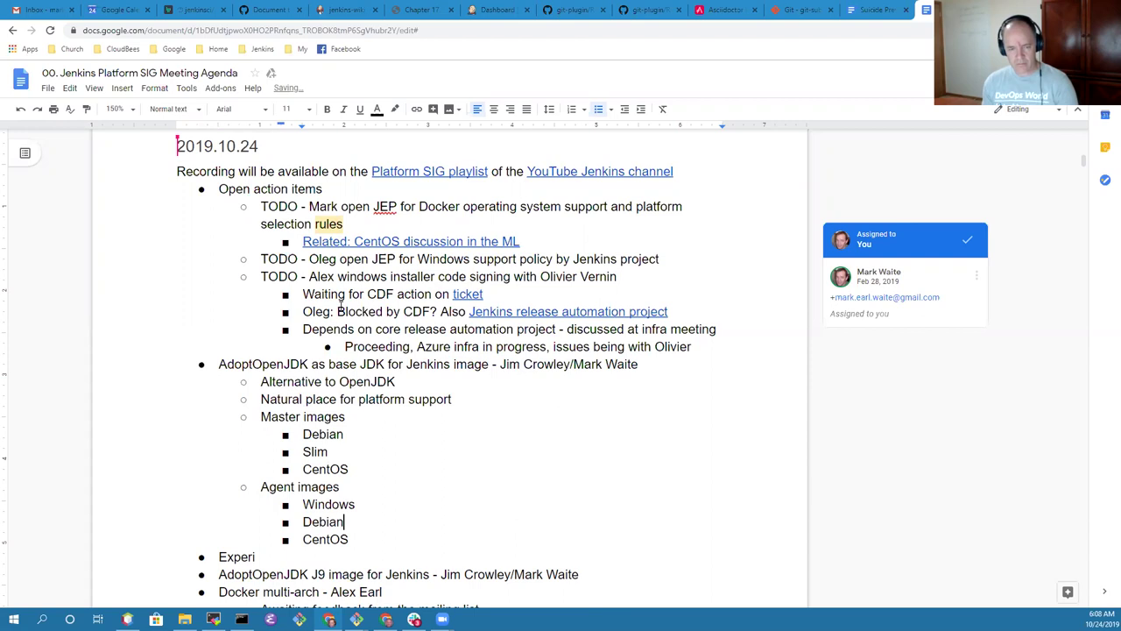
- Add Alpine under Master images and an empty bullet at the Agent images level
key("Up")
key("Up")
key("Return")
type("Alp")
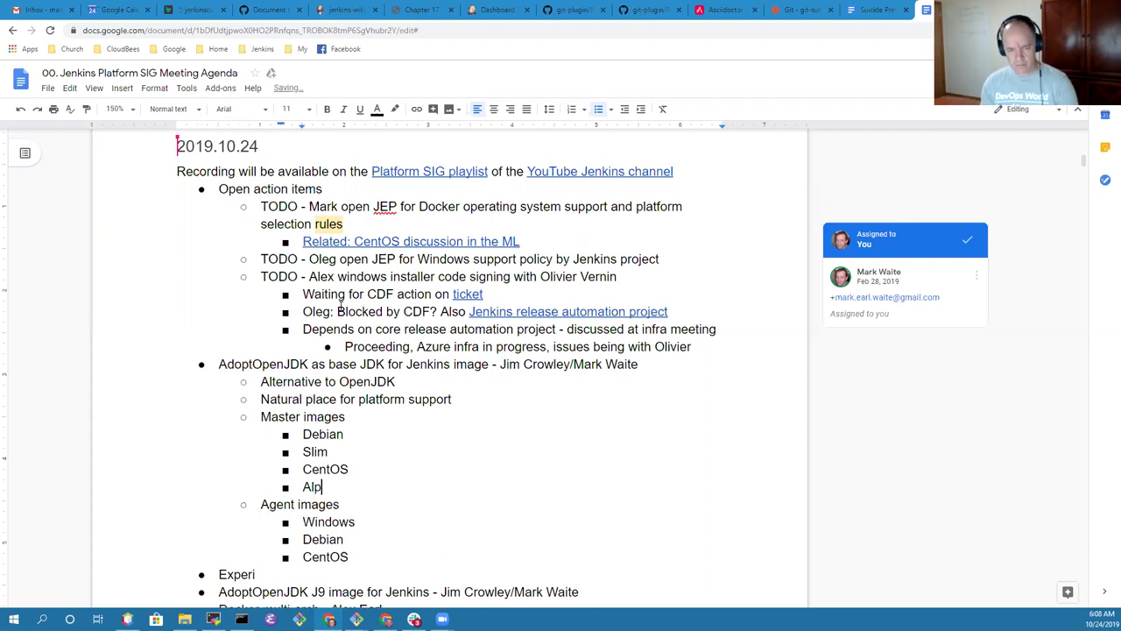
type("ine")
key("Down")
key("Down")
key("Down")
key("Down")
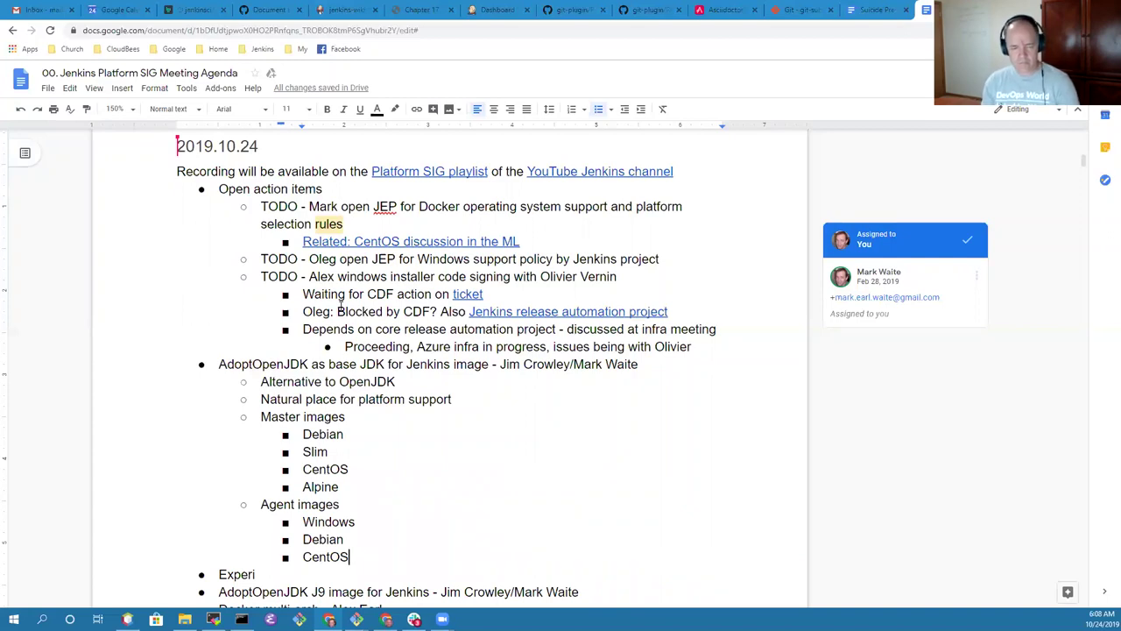
key("End")
key("Return")
type("W")
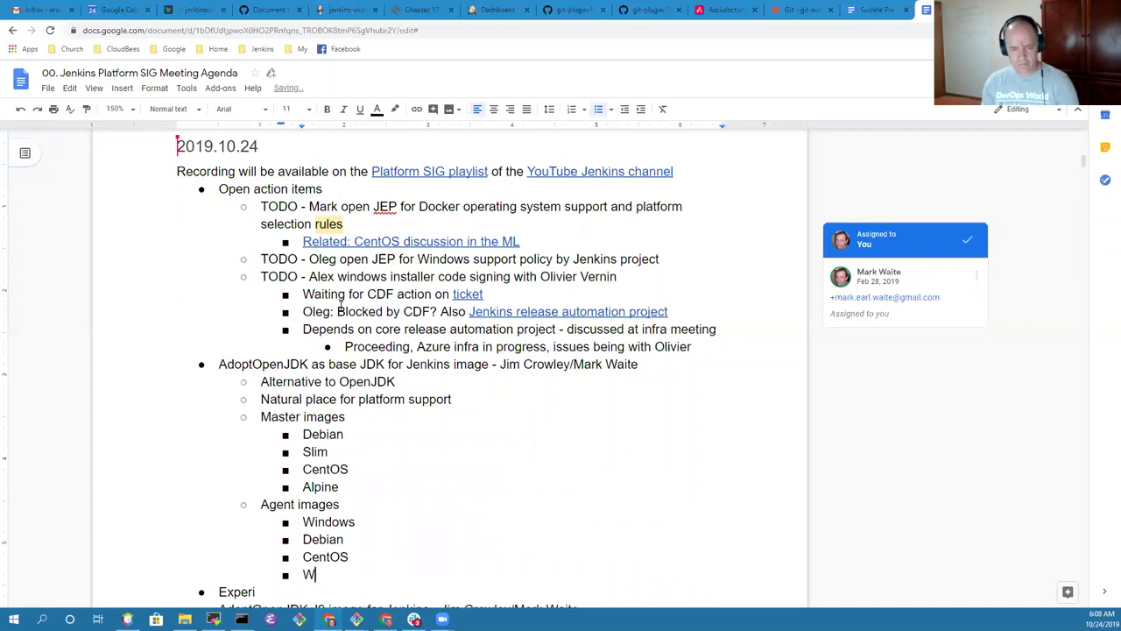
key("BackSpace")
key("shift+Tab")
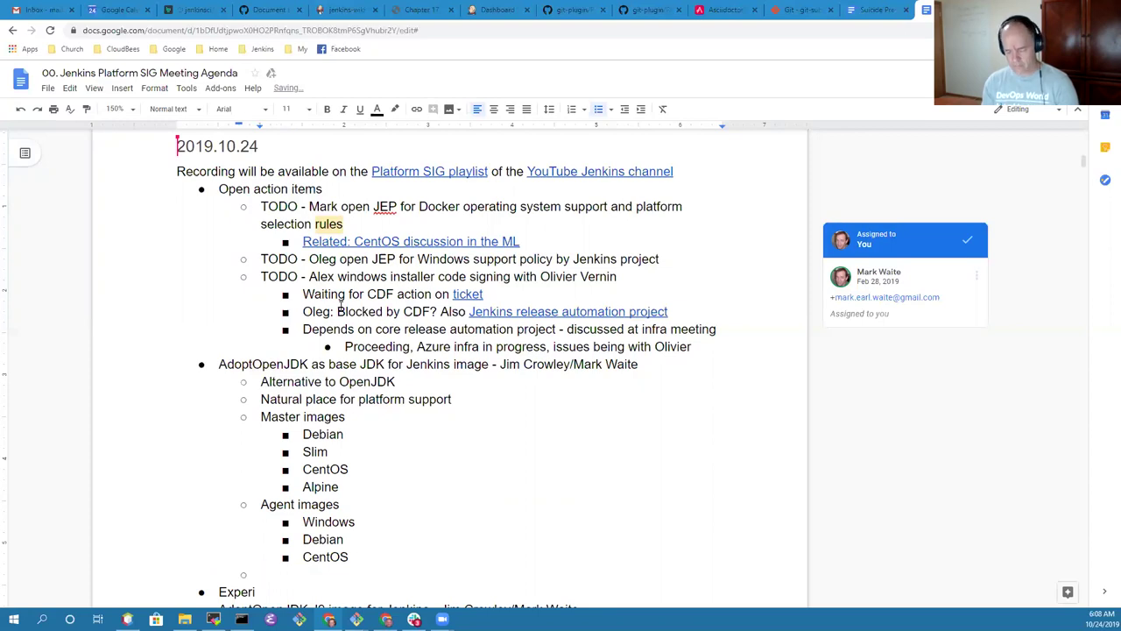
- Write the note 'Missing a Windows nanoserver image'
type("Missing a ")
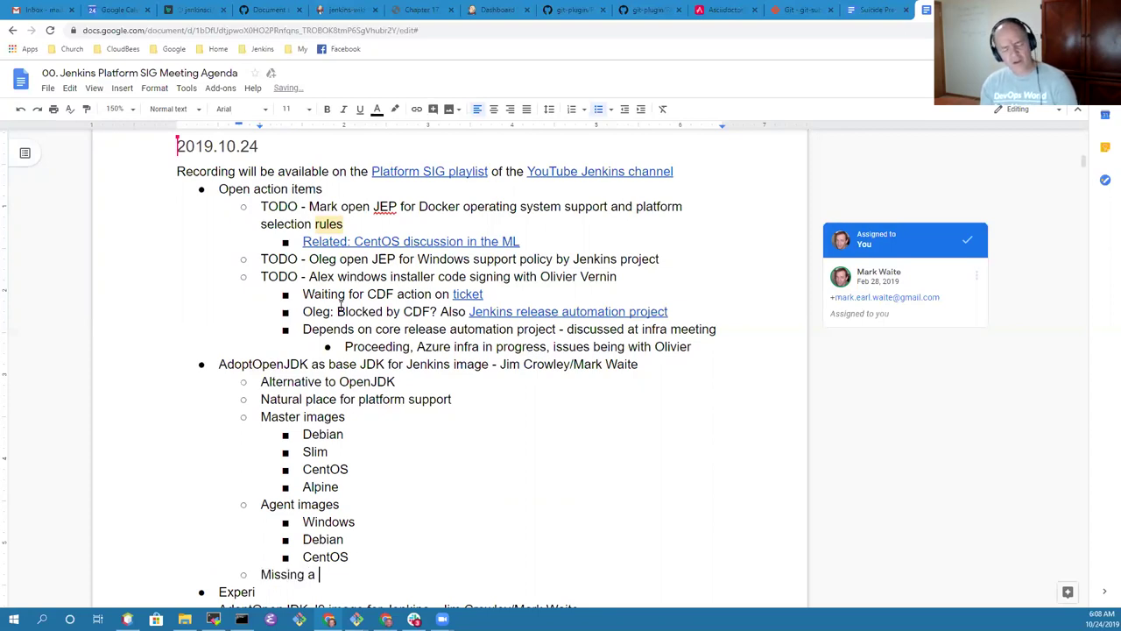
type("nanoserver")
key("ctrl+Left")
type("Windows")
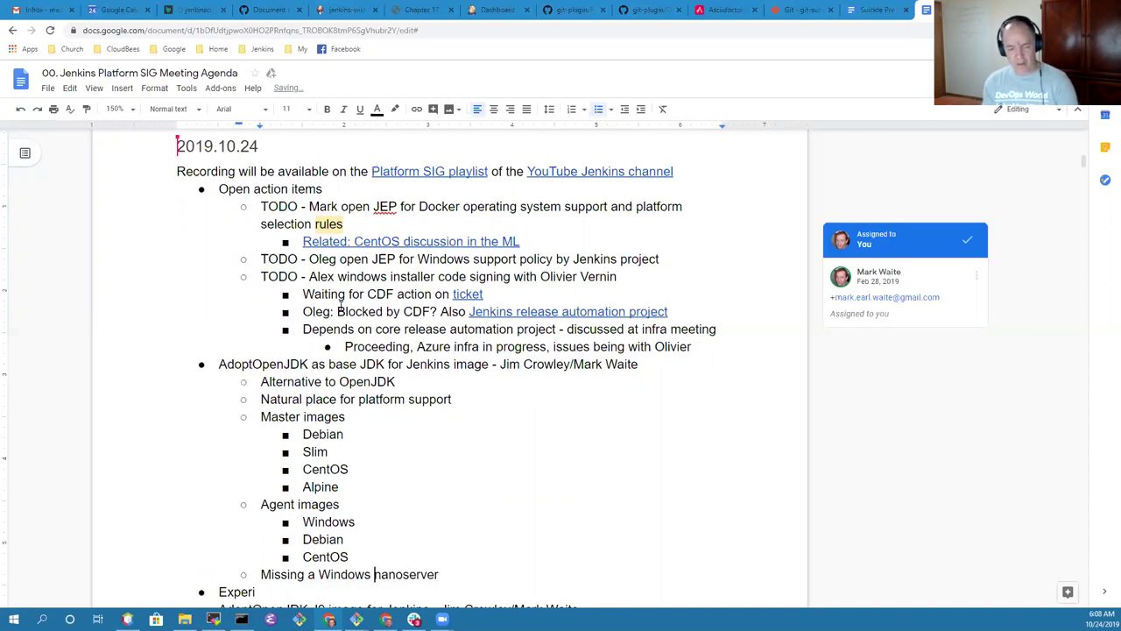
key("End")
type("image")
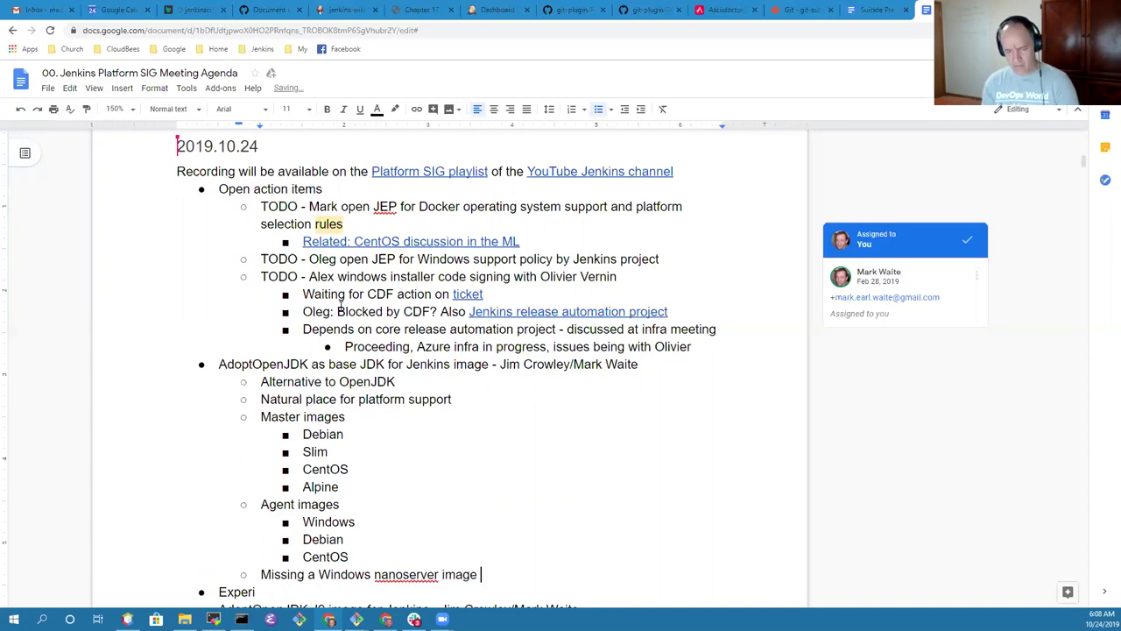
- Nest a detail bullet 'Windows server core is 2.5 GB (large)' under it
key("Return")
key("Tab")
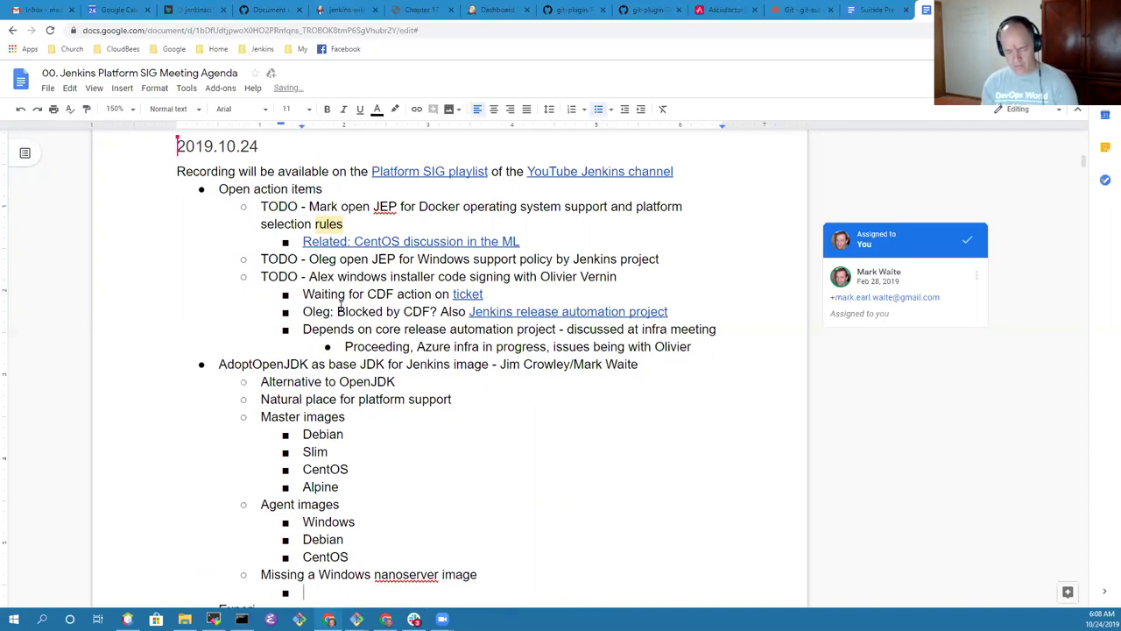
type("Windows ser")
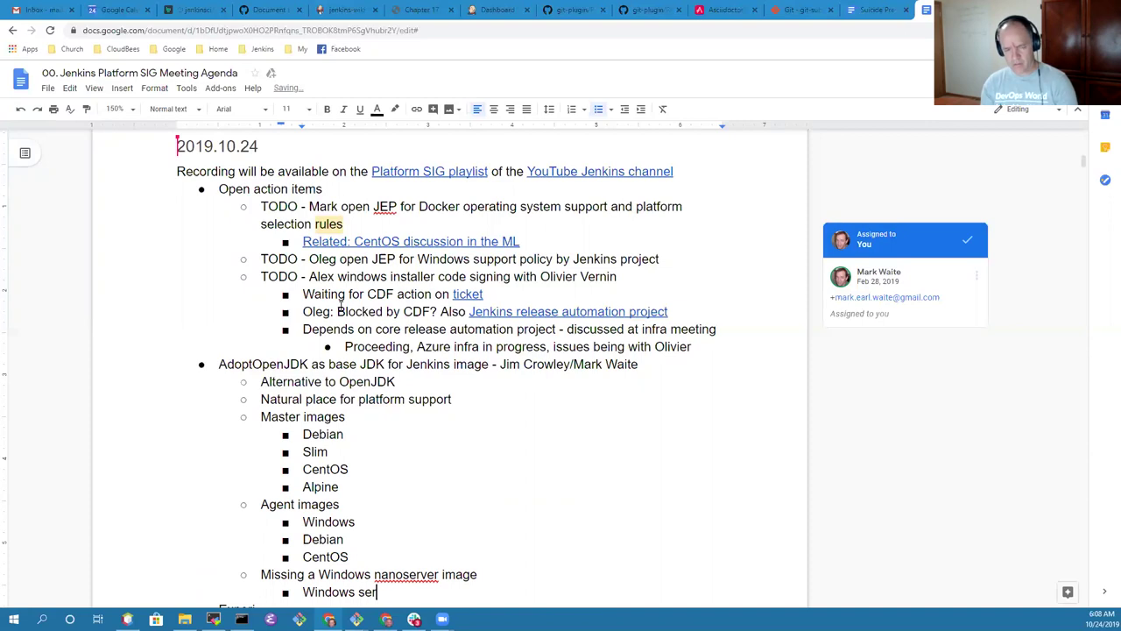
type("ver core is 2.5 ")
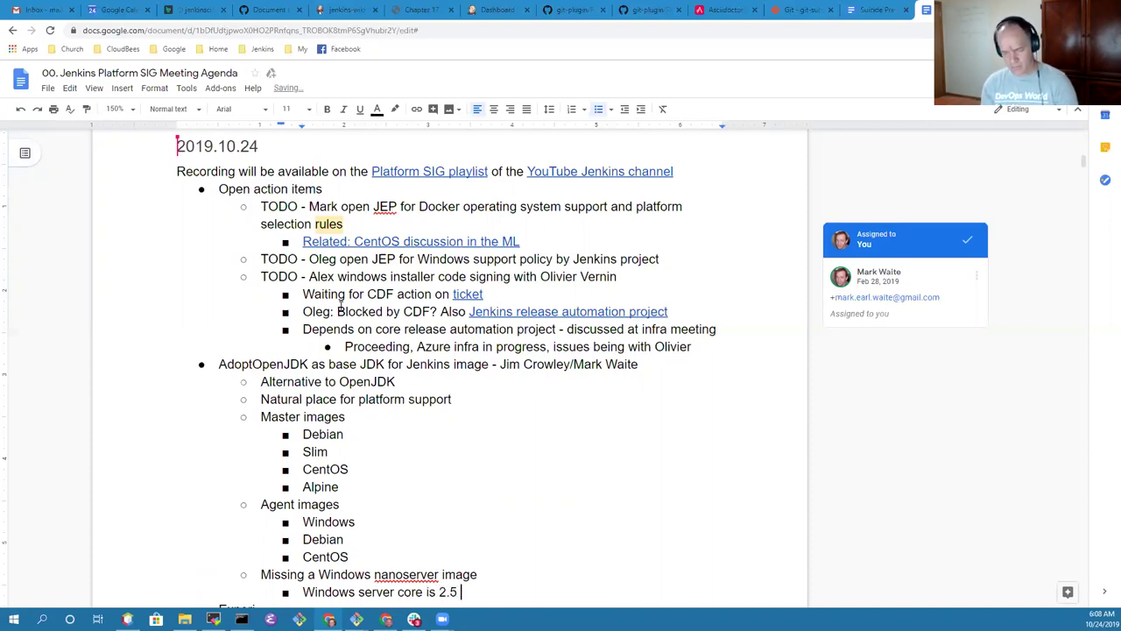
type("GB (large")
key("BackSpace")
type(")")
- Add a detail bullet saying Nanoserver is a smaller image at 500 GB
key("Return")
type("Nanoserver is a smaller image (")
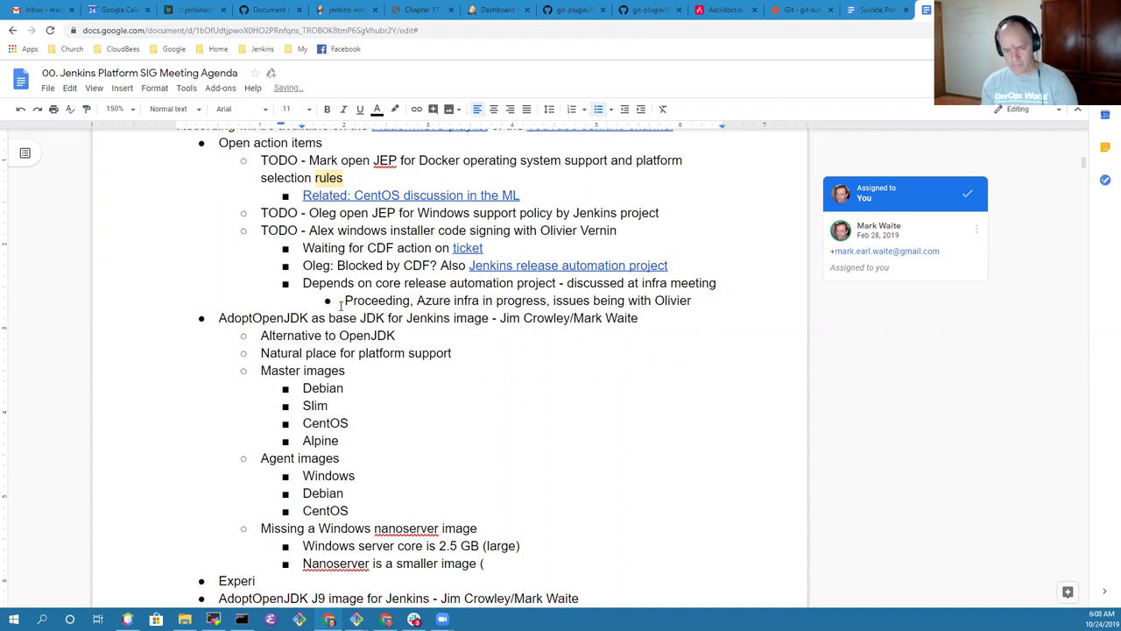
key("BackSpace")
key("BackSpace")
key("BackSpace")
key("BackSpace")
key("BackSpace")
key("BackSpace")
key("BackSpace")
key("BackSpace")
key("BackSpace")
key("BackSpace")
key("BackSpace")
key("BackSpace")
key("BackSpace")
key("BackSpace")
key("BackSpace")
key("BackSpace")
key("BackSpace")
type("50-0")
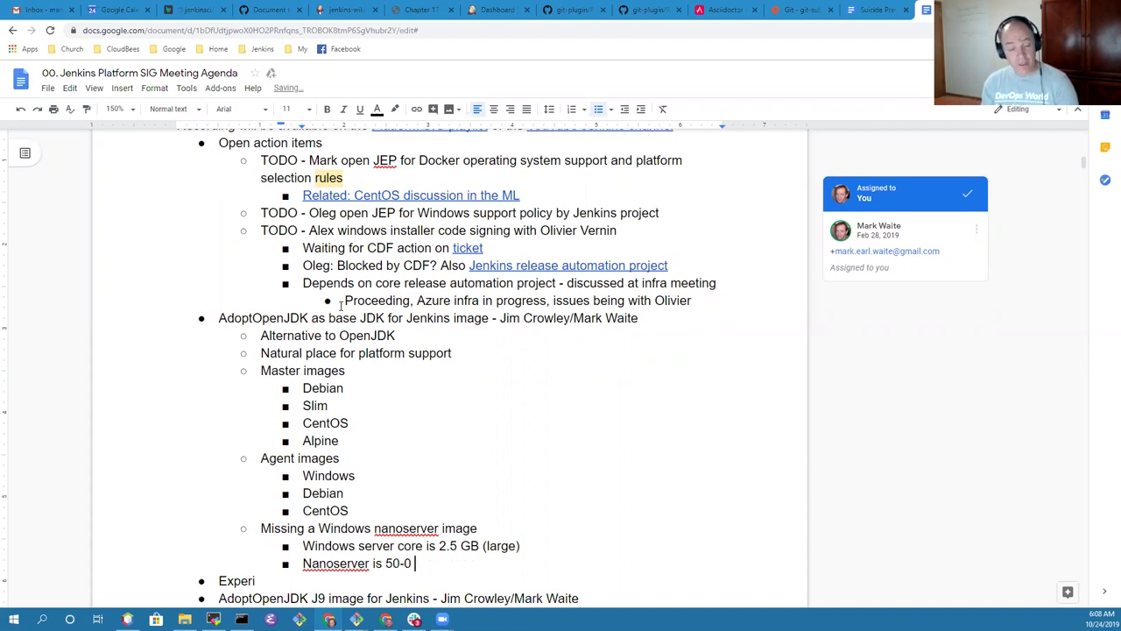
key("BackSpace")
key("BackSpace")
type("0 GB ")
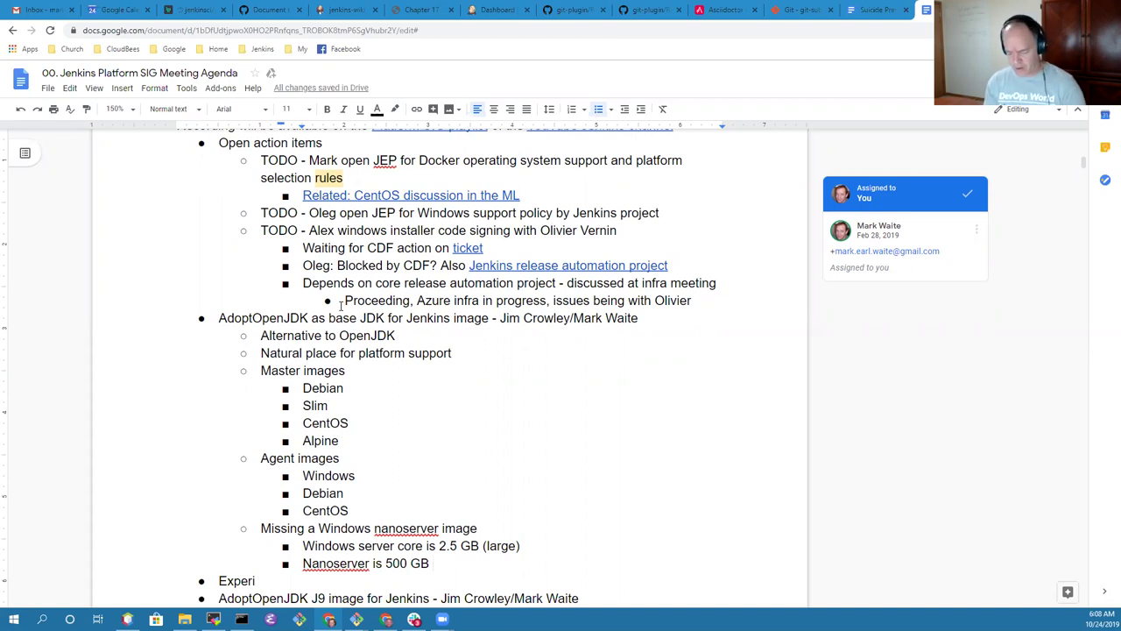
type("(")
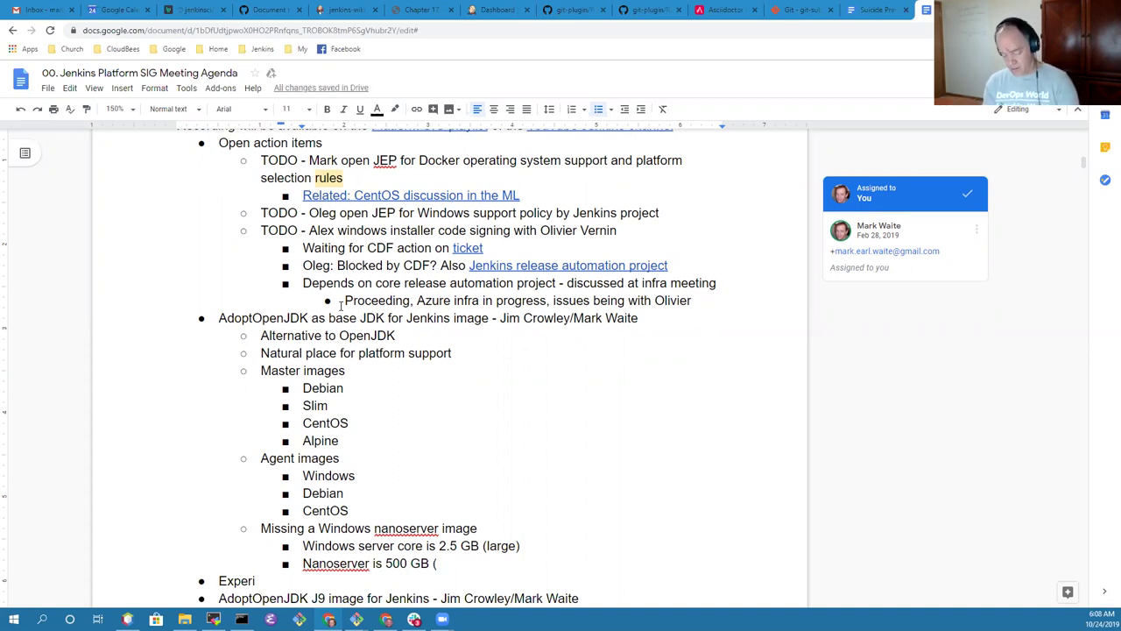
type("smaller)")
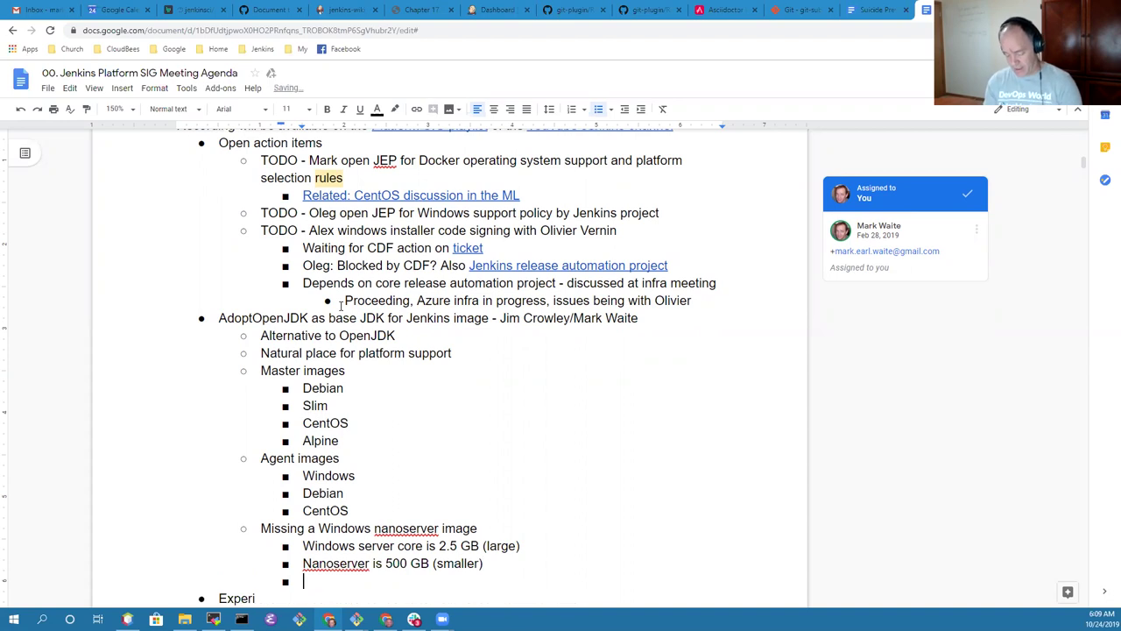
- Add 'Like slim for Windows' and 'No AdoptOpenJDK nanoserver image - bug reported for nanoserver' bullets
type("Like slim f")
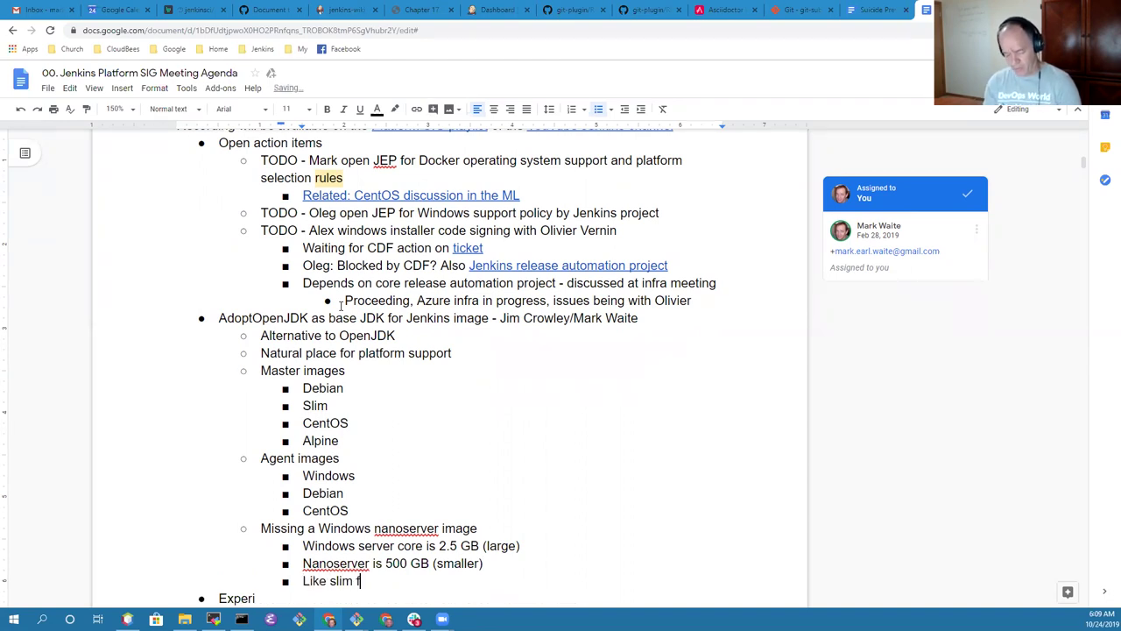
type("or Windows")
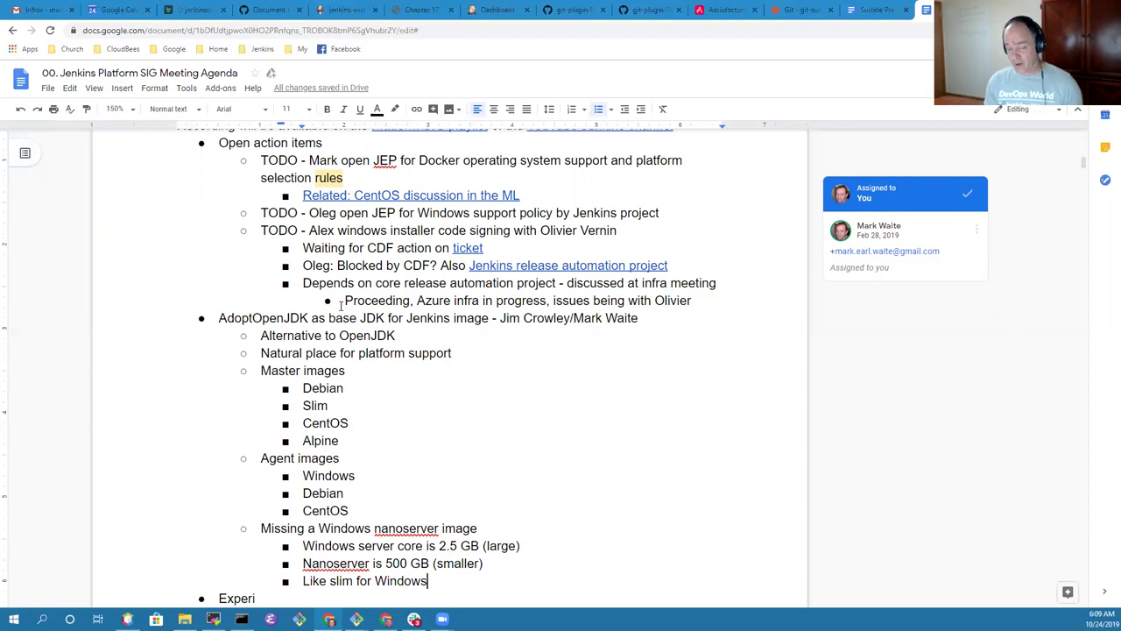
key("Return")
type("No AdoptOpen")
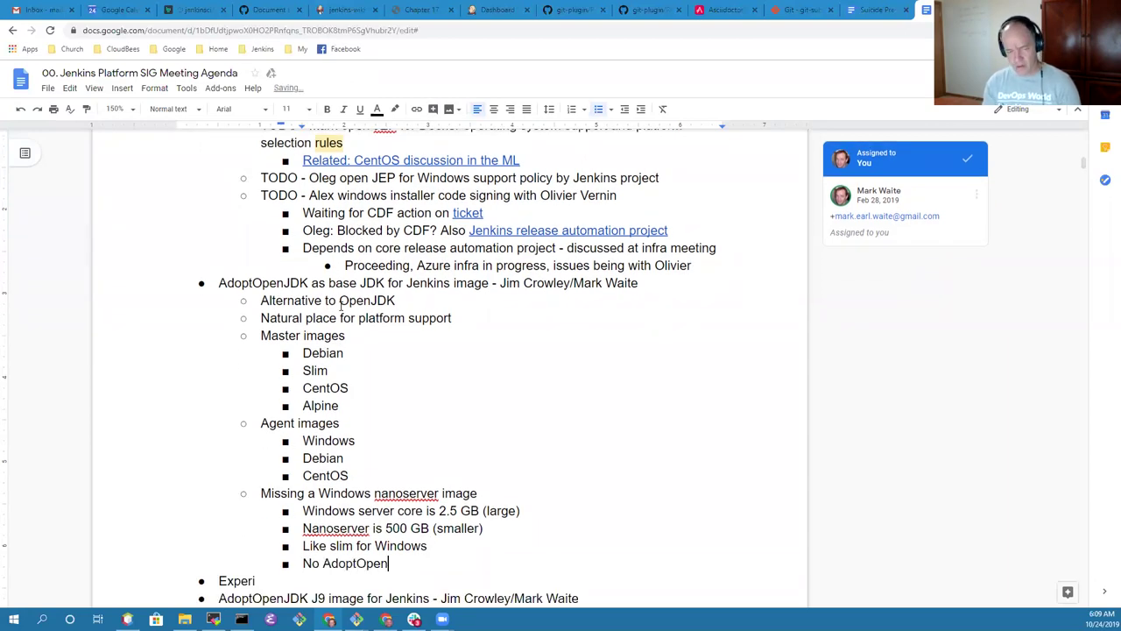
type("JDK nano")
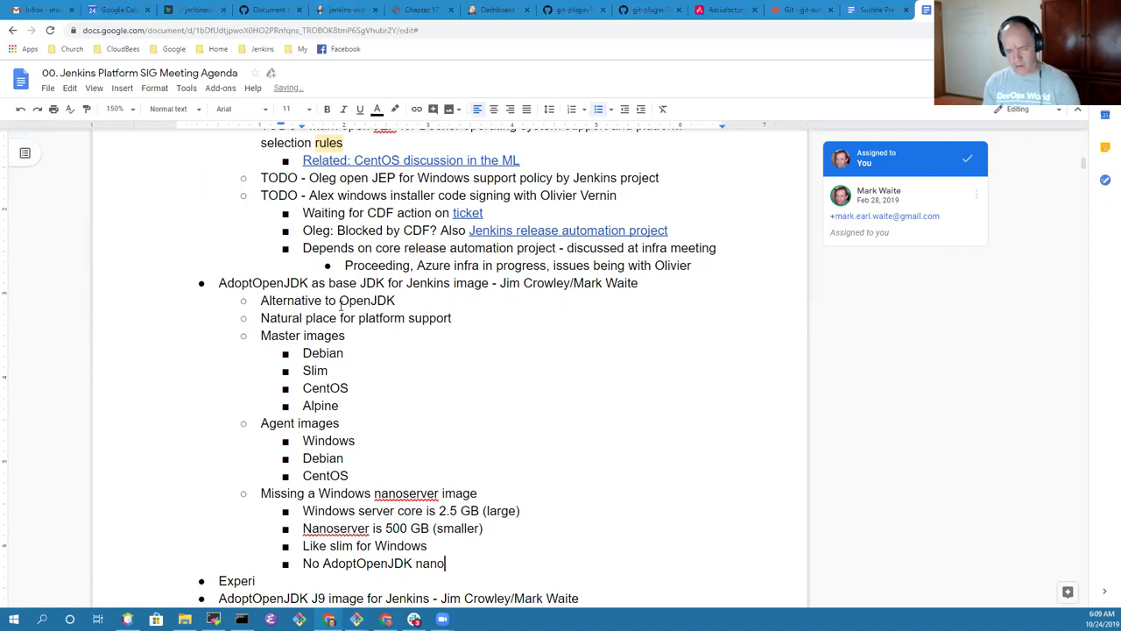
key("BackSpace")
key("BackSpace")
key("BackSpace")
type("ano")
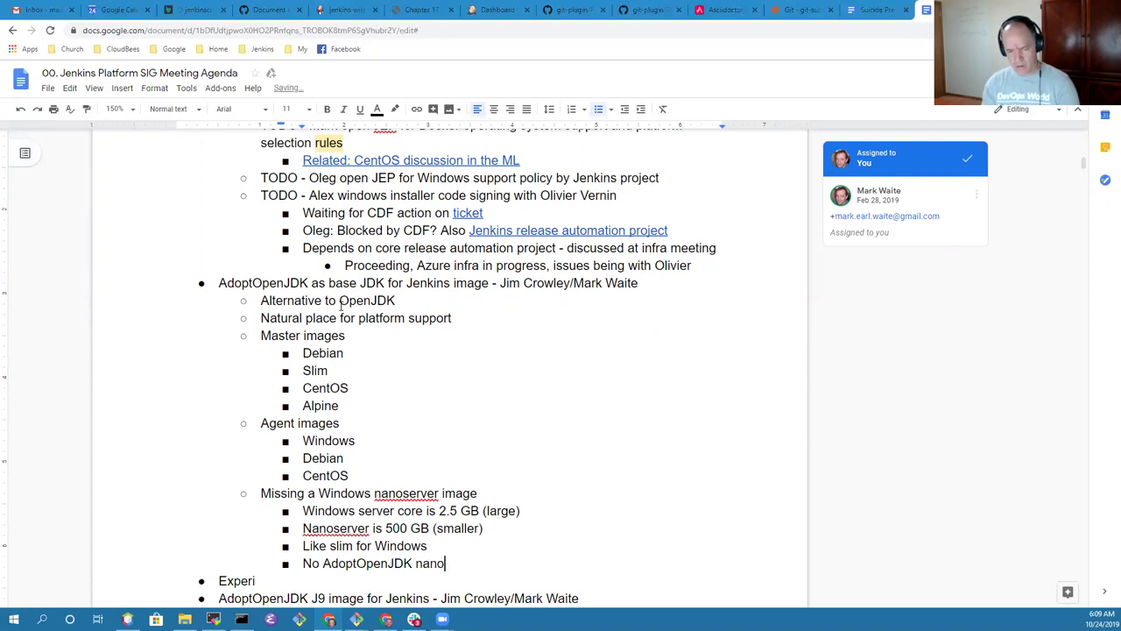
type("server i")
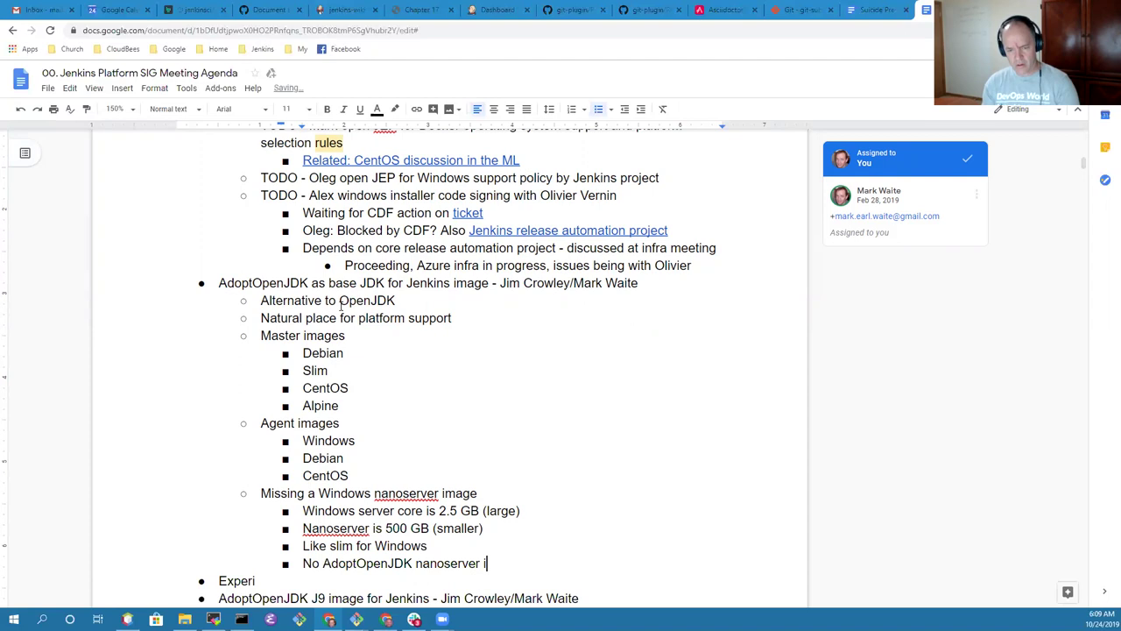
type("mage - bug req")
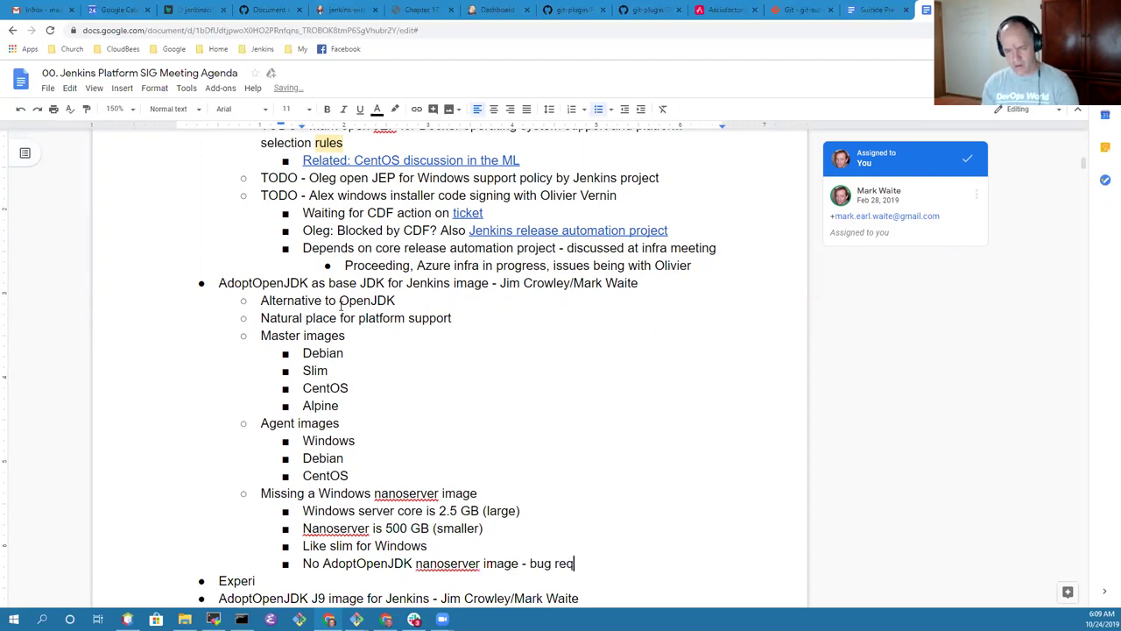
key("BackSpace")
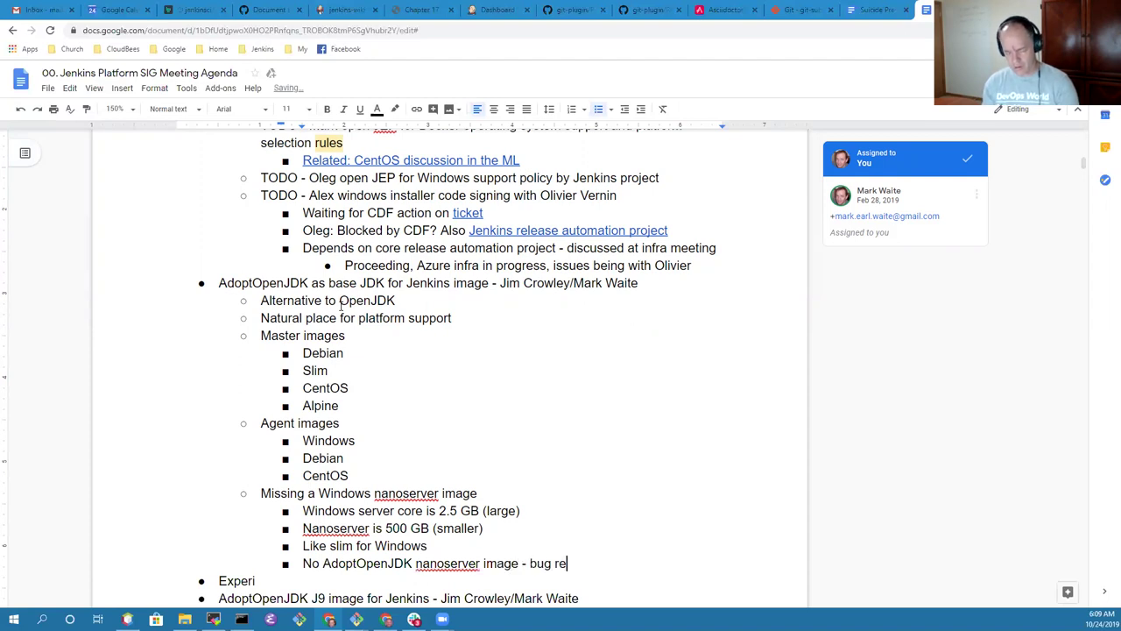
type("ported")
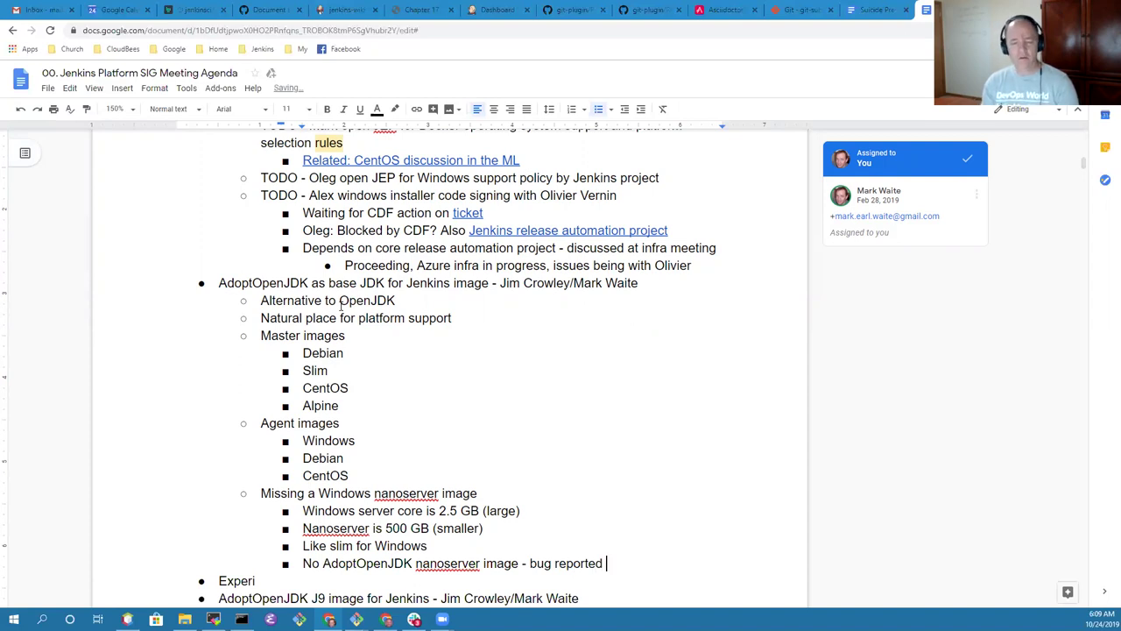
type(" on")
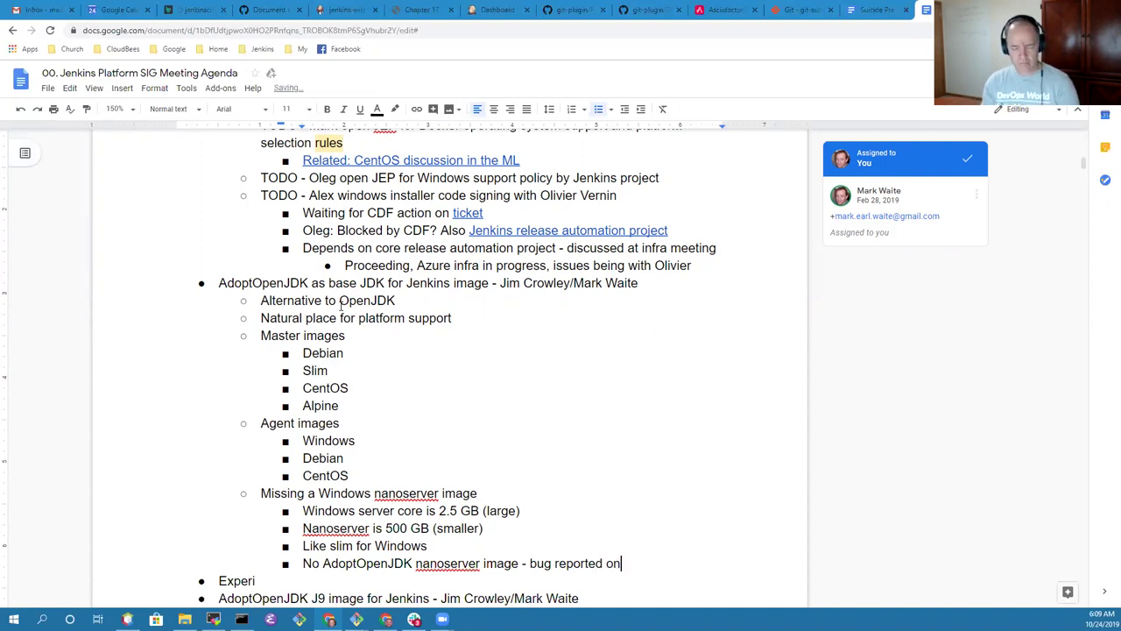
key("BackSpace")
key("BackSpace")
key("BackSpace")
type("foro")
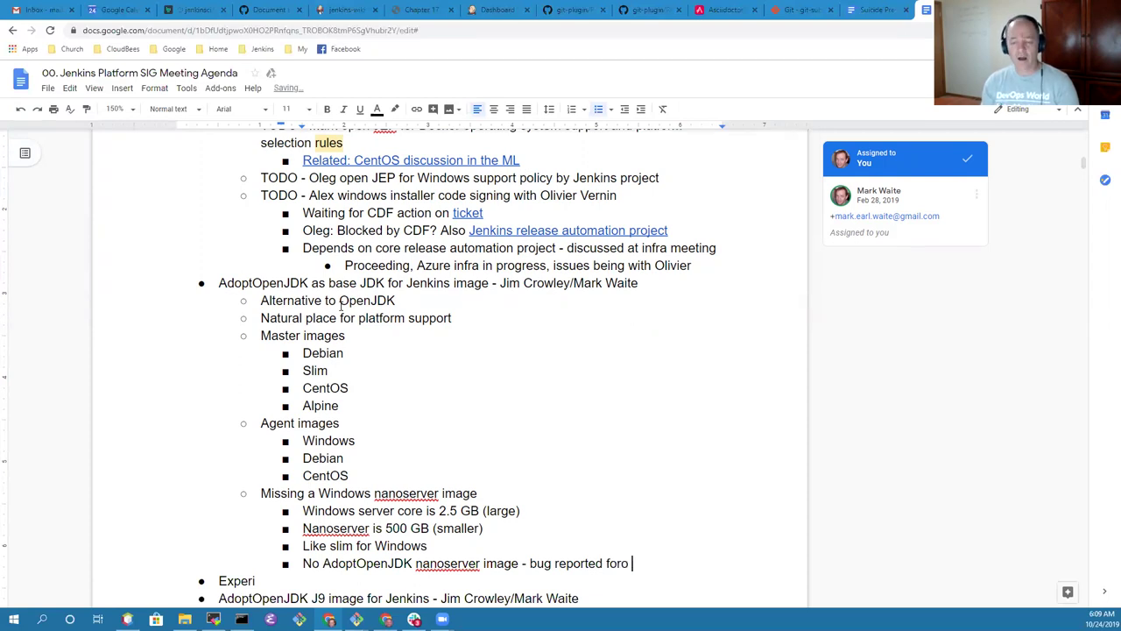
key("BackSpace")
key("BackSpace")
type(" nanoserver")
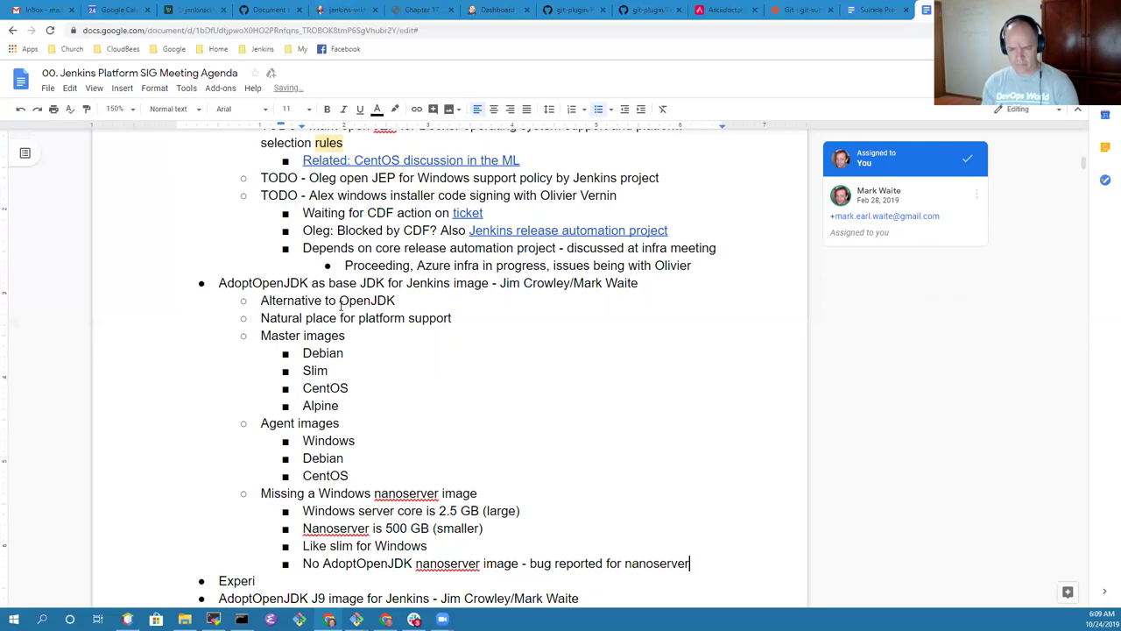
- Reword the last bullet to end 'bugs resolved for nanoserver'
key("ctrl+Left")
key("ctrl+Left")
key("ctrl+Left")
key("Left")
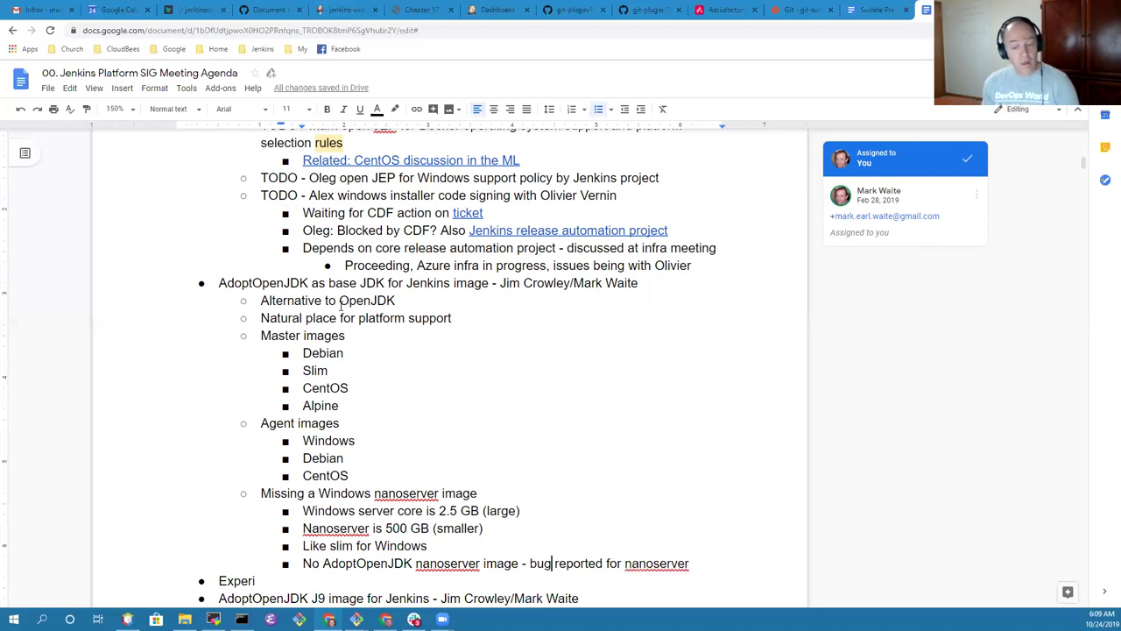
type("s")
key("ctrl+Right")
key("ctrl+shift+Left")
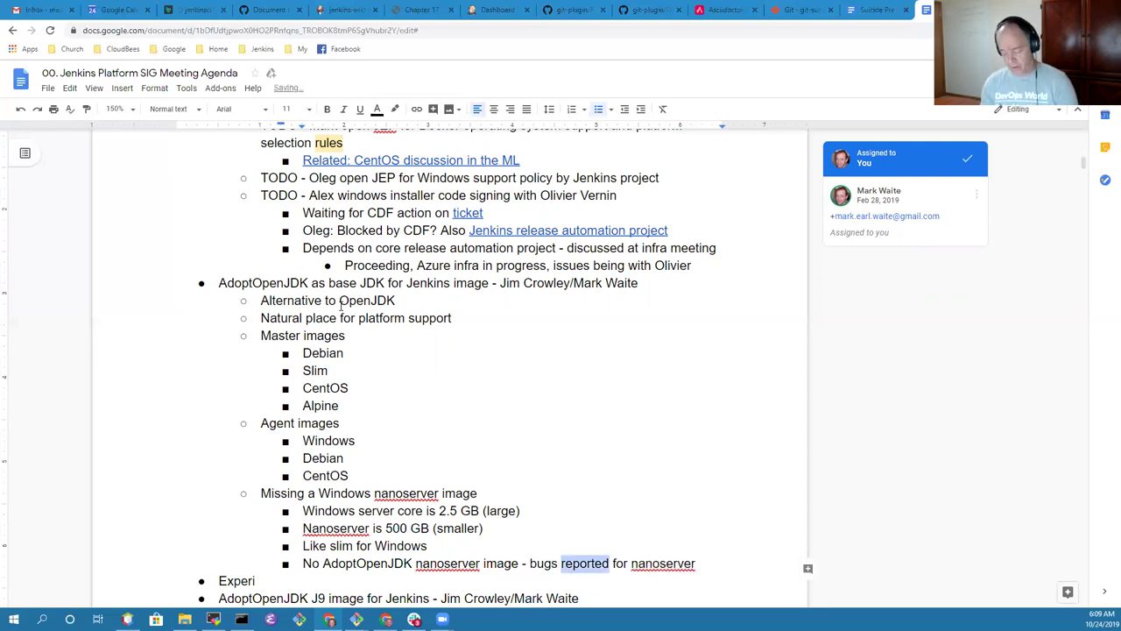
type("s resolved")
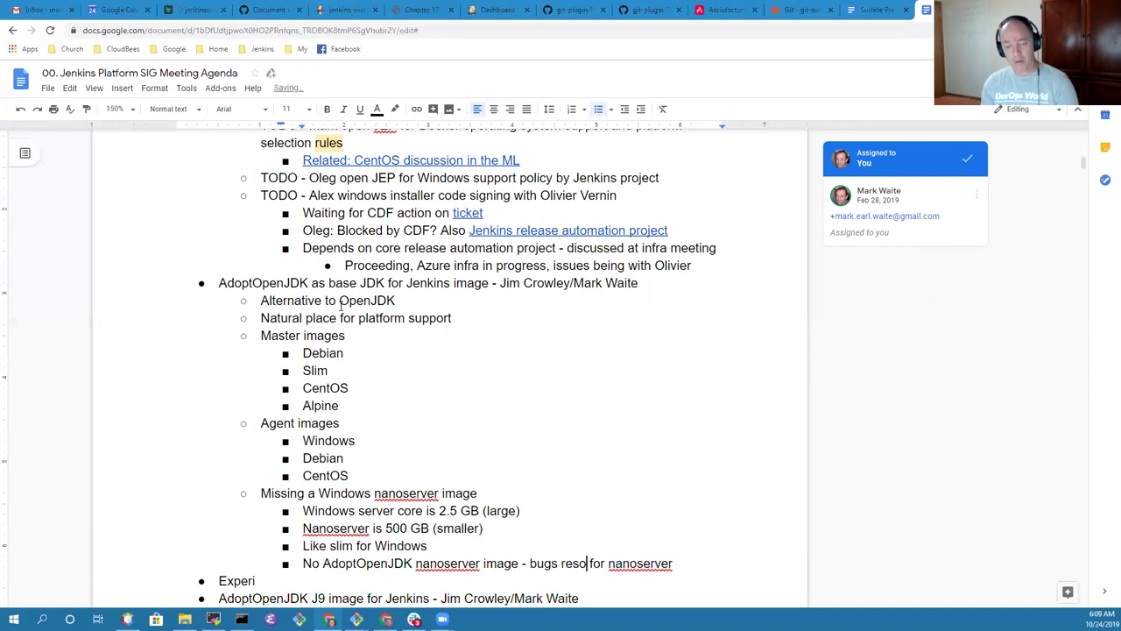
- Nest a sub-note 'Should be possible, does not exist yet' beneath it
key("End")
key("Return")
key("Tab")
type("Should ")
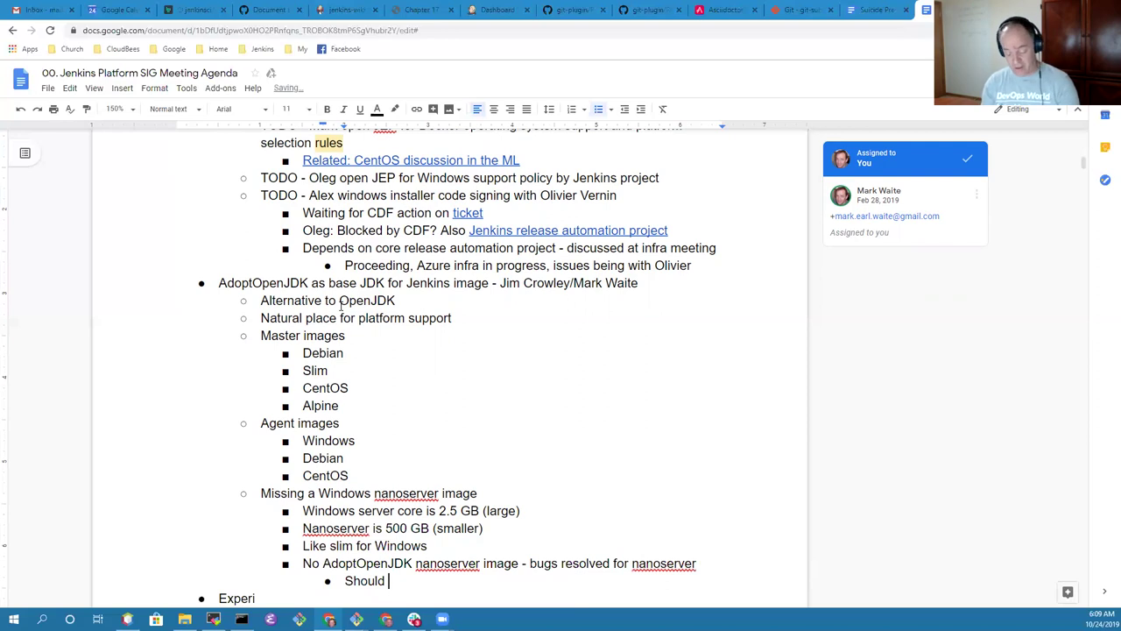
type("be possible, do")
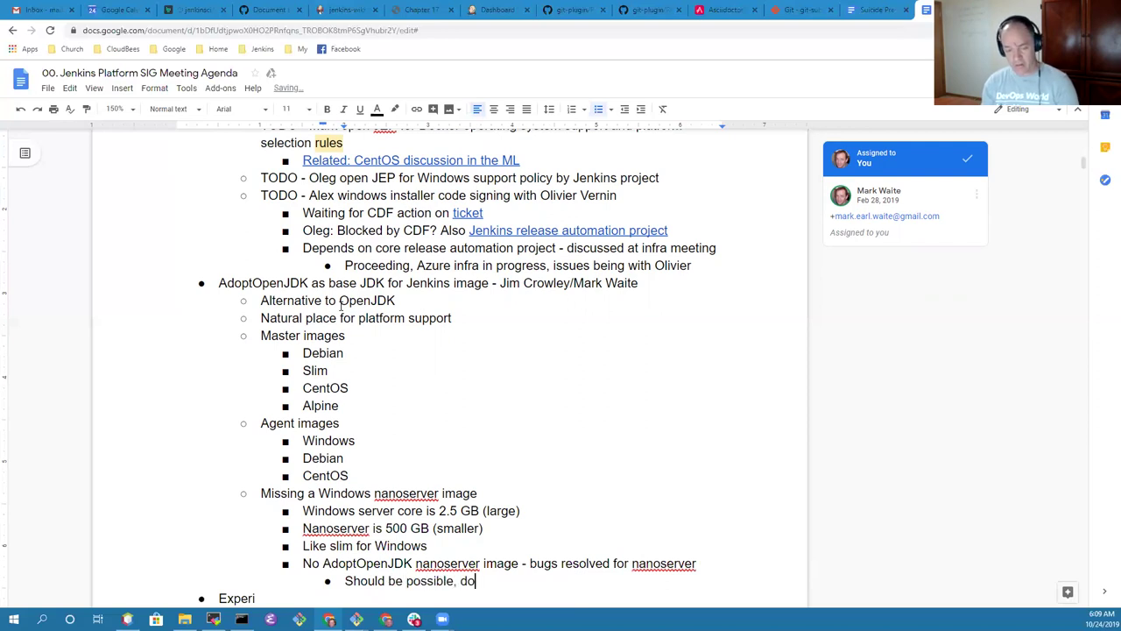
type("es not exist yet")
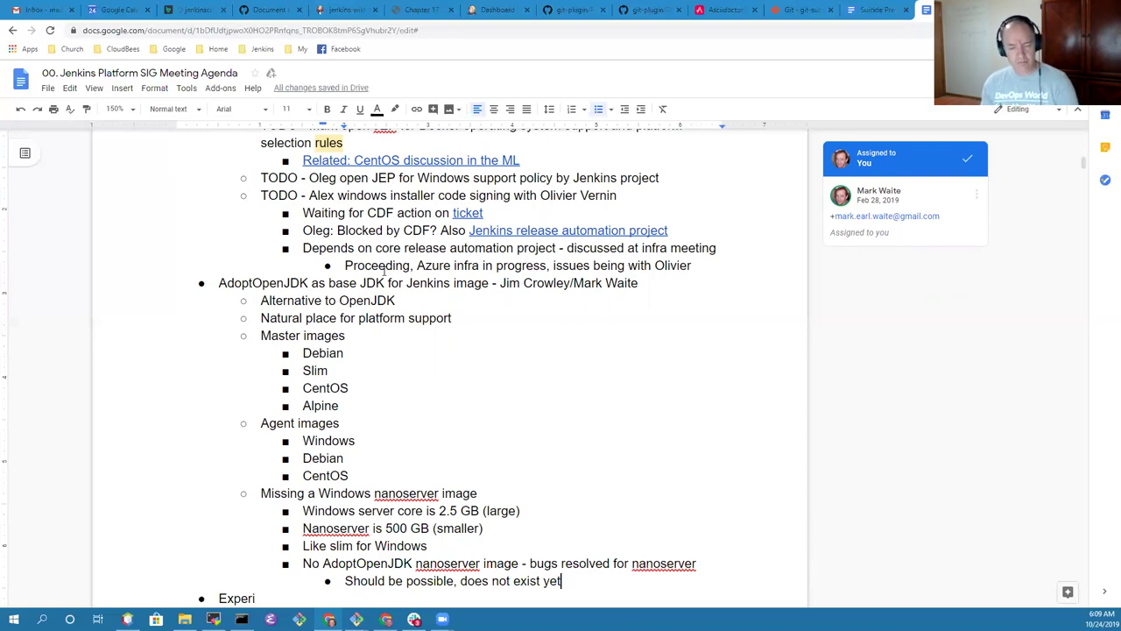
- Add a sub-note that a named contributor is working with AdoptOpenJDK on the image
scroll(385, 269, "down", 2)
scroll(465, 262, "down", 1)
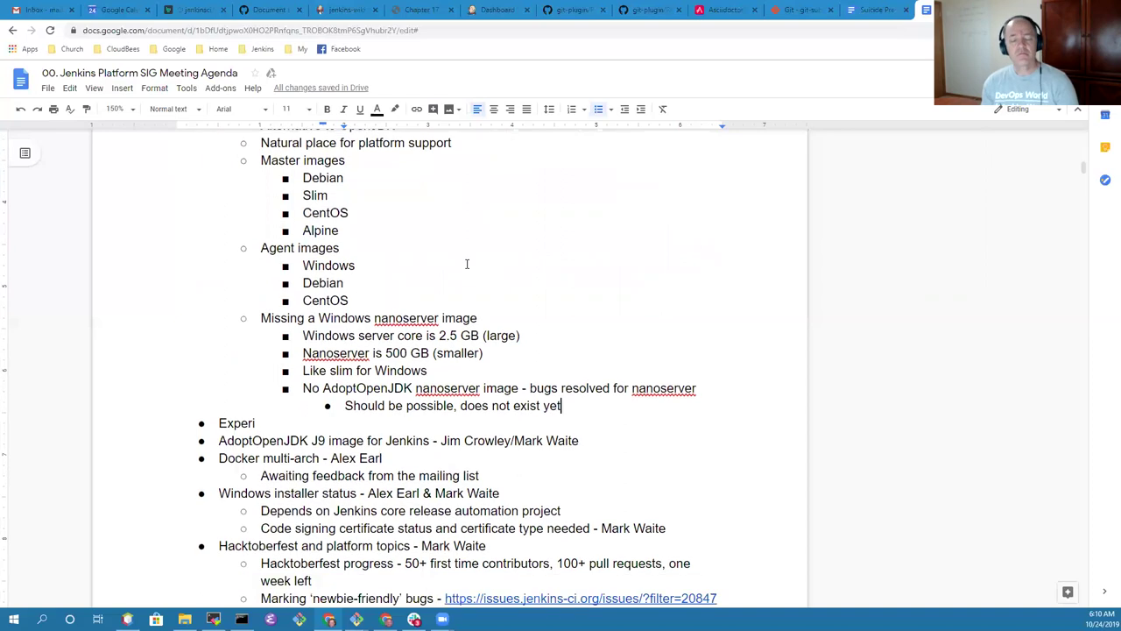
key("Return")
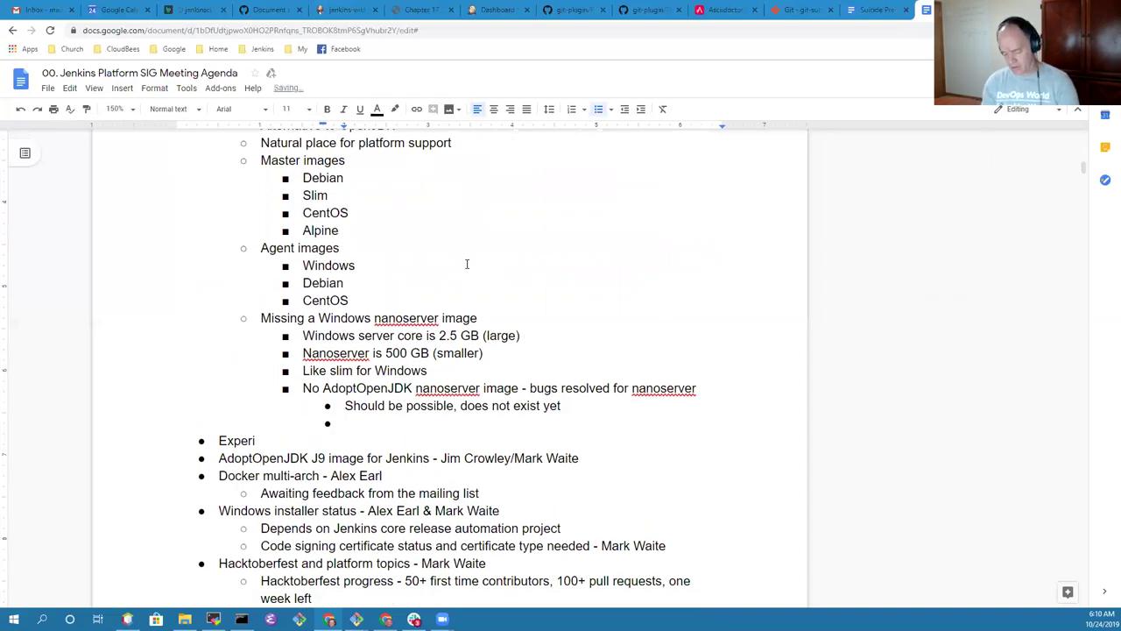
type("Jim Crow")
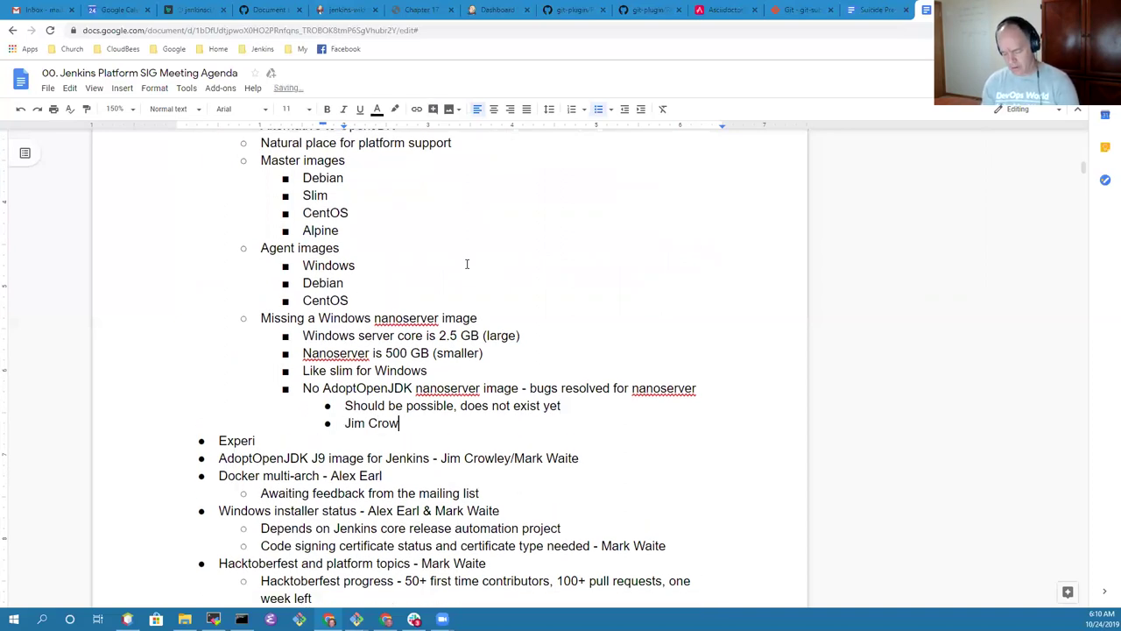
type("ley working wiht t")
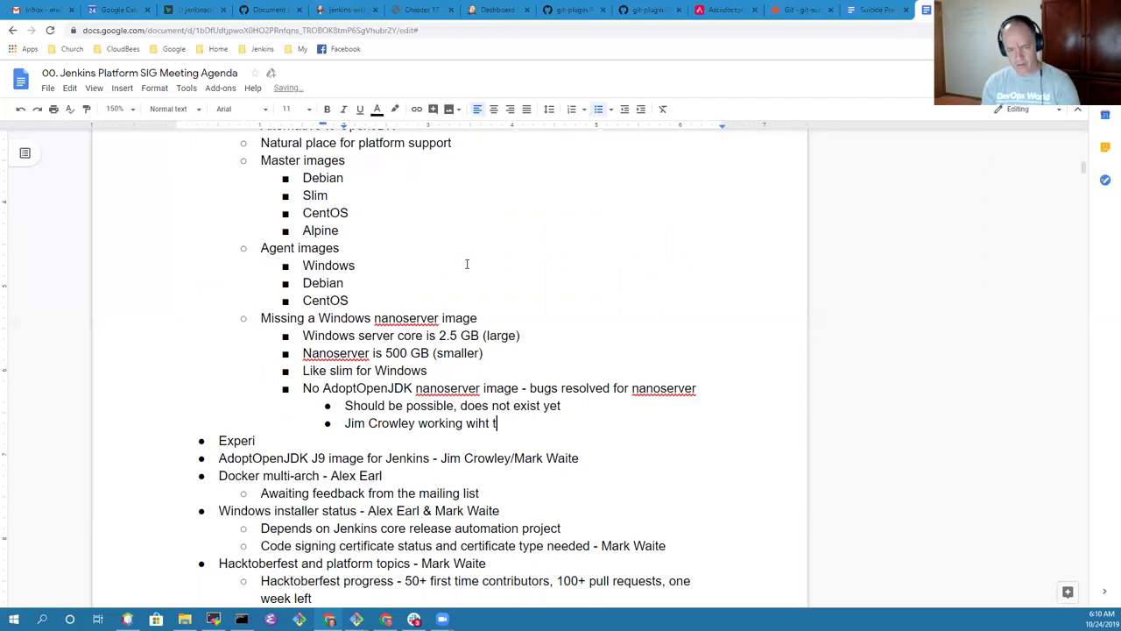
key("BackSpace")
key("BackSpace")
key("BackSpace")
key("BackSpace")
key("BackSpace")
key("BackSpace")
type("wiut")
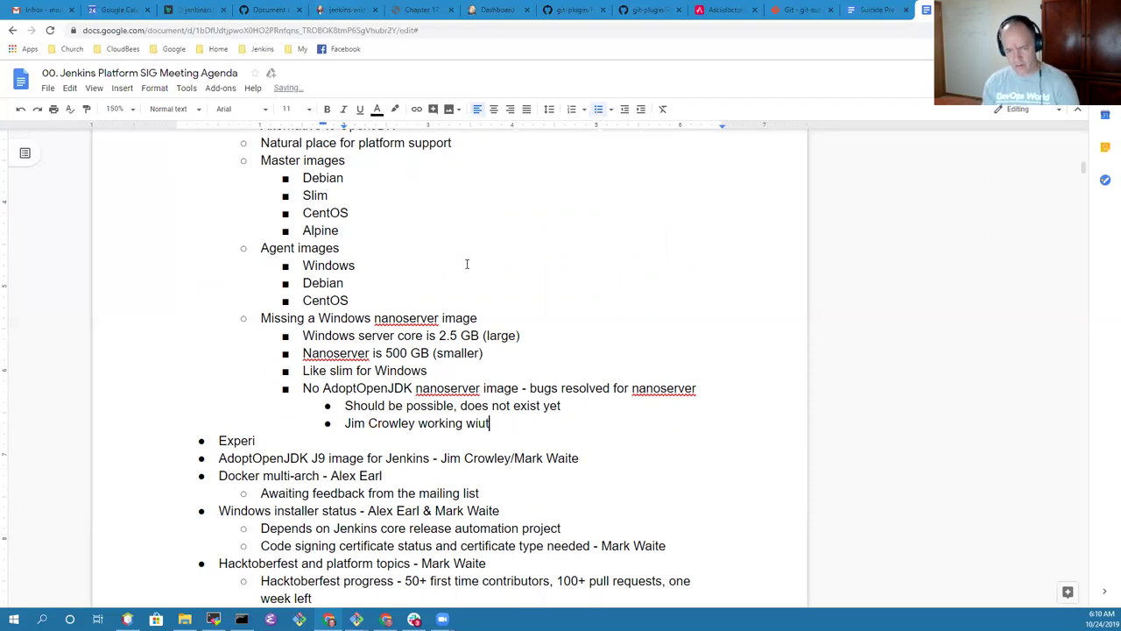
key("BackSpace")
key("BackSpace")
type("th Adopt")
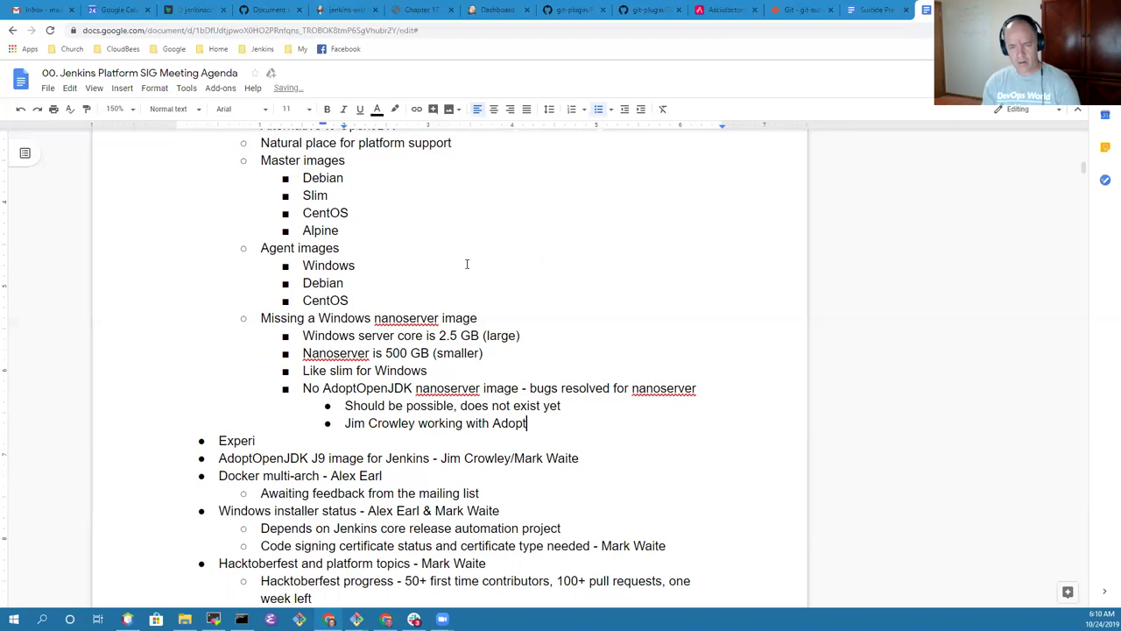
type("OpenJdk")
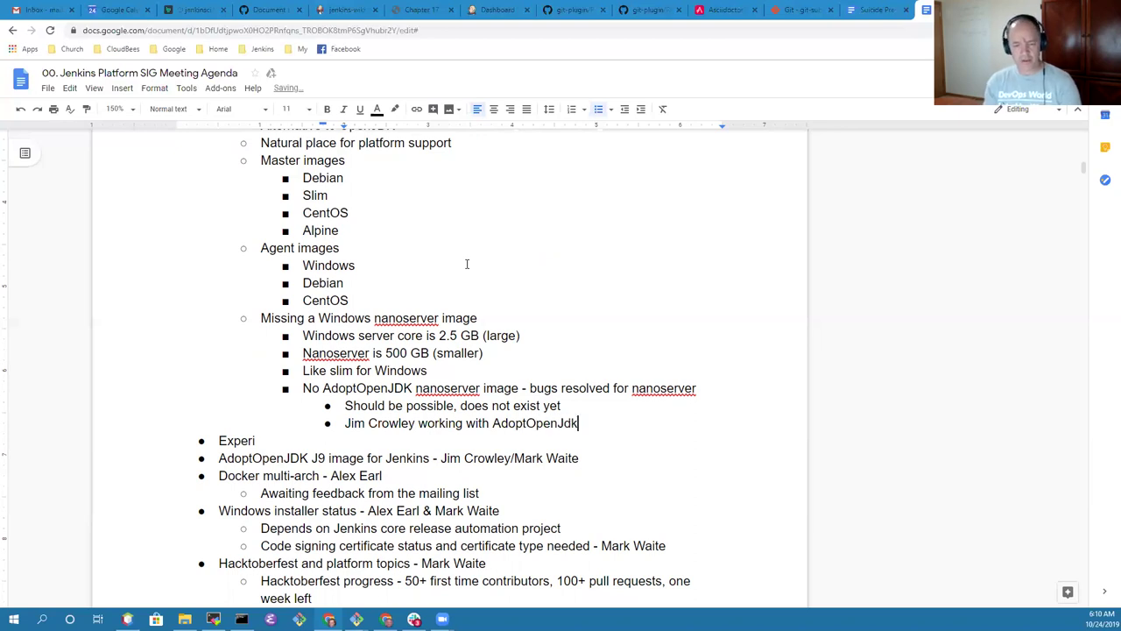
key("BackSpace")
key("BackSpace")
type("DK")
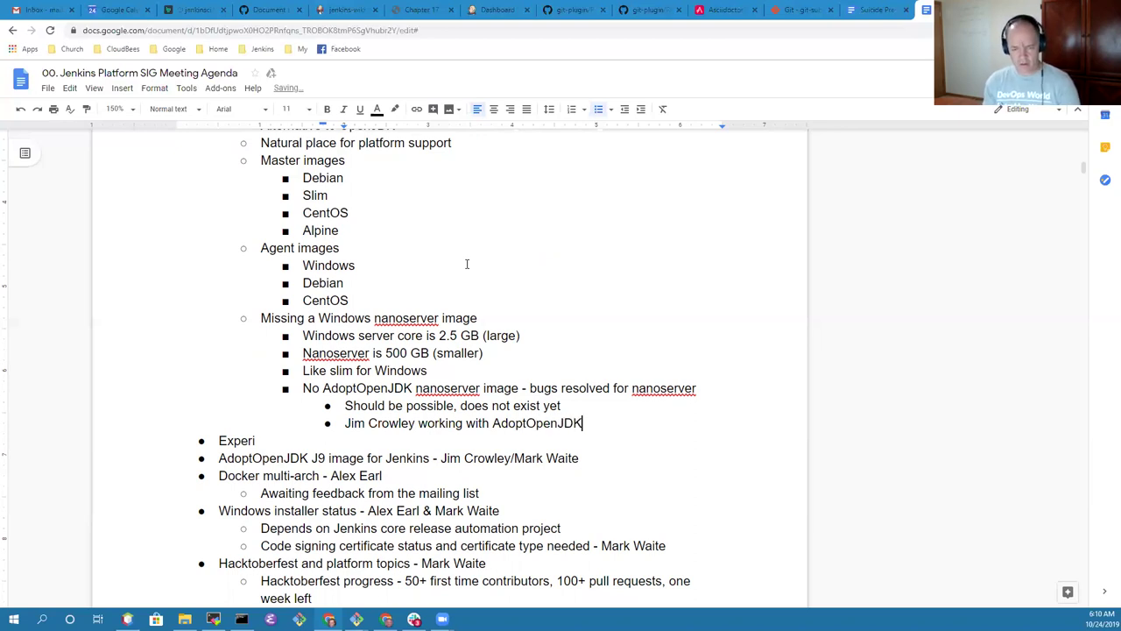
type(" on imga")
key("BackSpace")
key("BackSpace")
type("age")
- Delete the stray 'Experi' text along with its empty bullet
key("Down")
key("shift+Home")
key("BackSpace")
key("Delete")
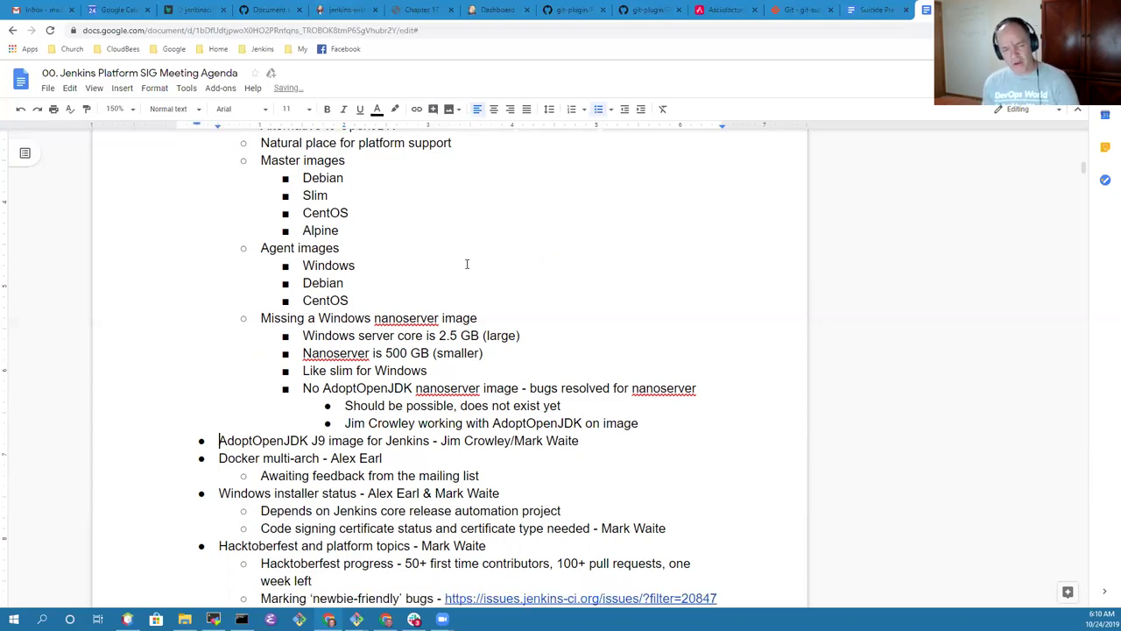
- Review the Debian and Alpine entries in the image lists, ending on the Windows nanoserver line
key("Up")
key("Up")
key("Up")
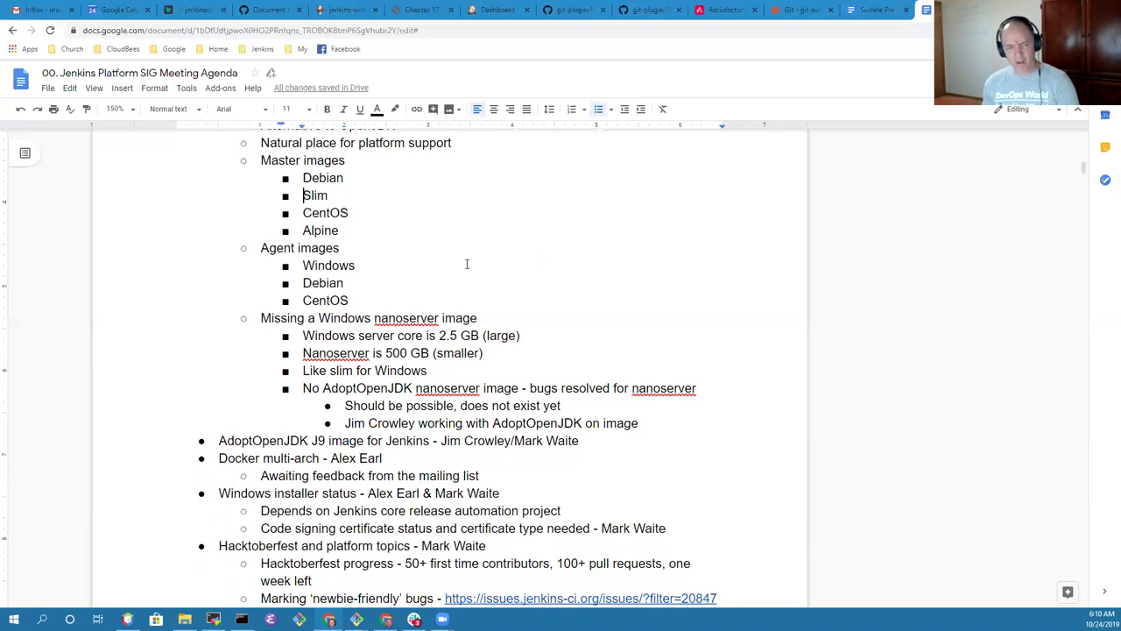
key("shift+End")
key("Left")
key("shift+End")
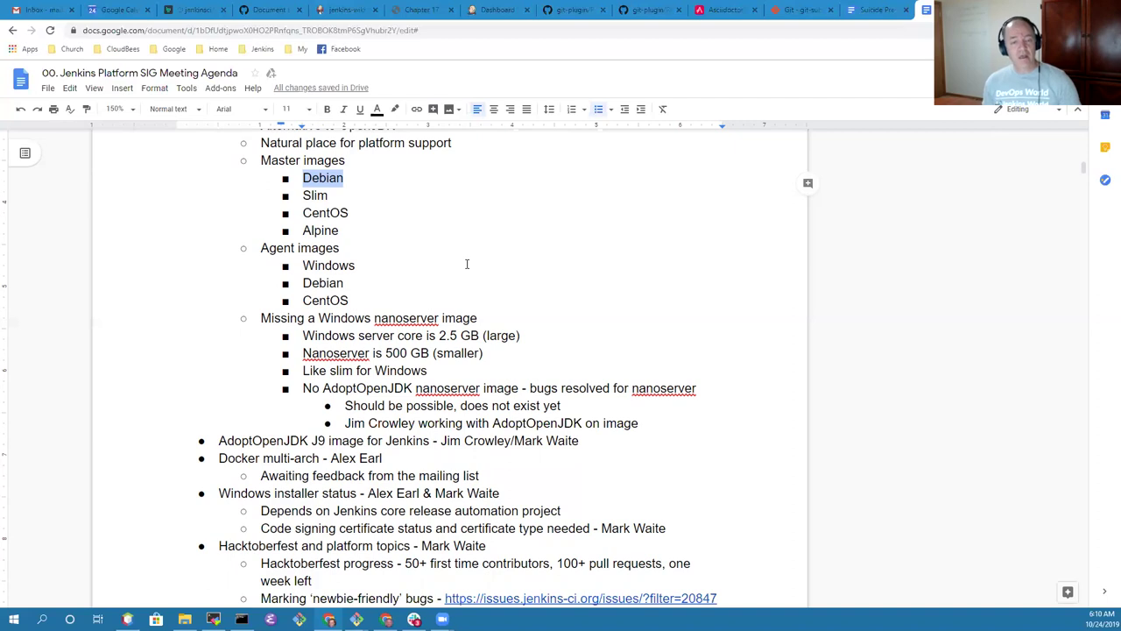
key("Down")
key("Down")
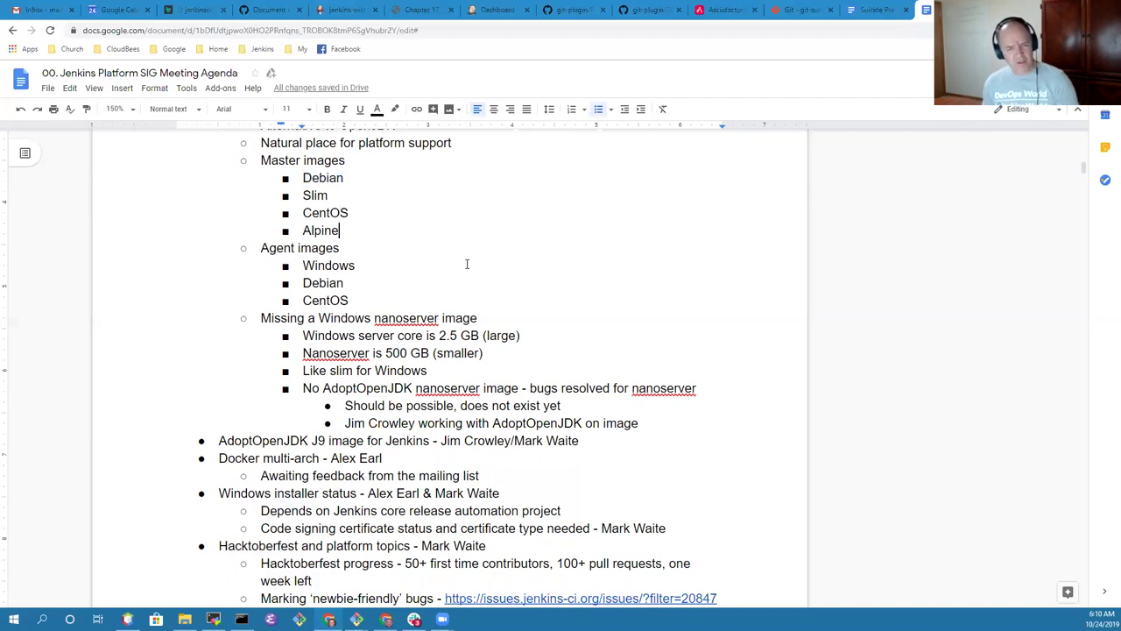
key("shift+Left")
key("shift+Left")
key("shift+Left")
key("shift+Left")
key("shift+Left")
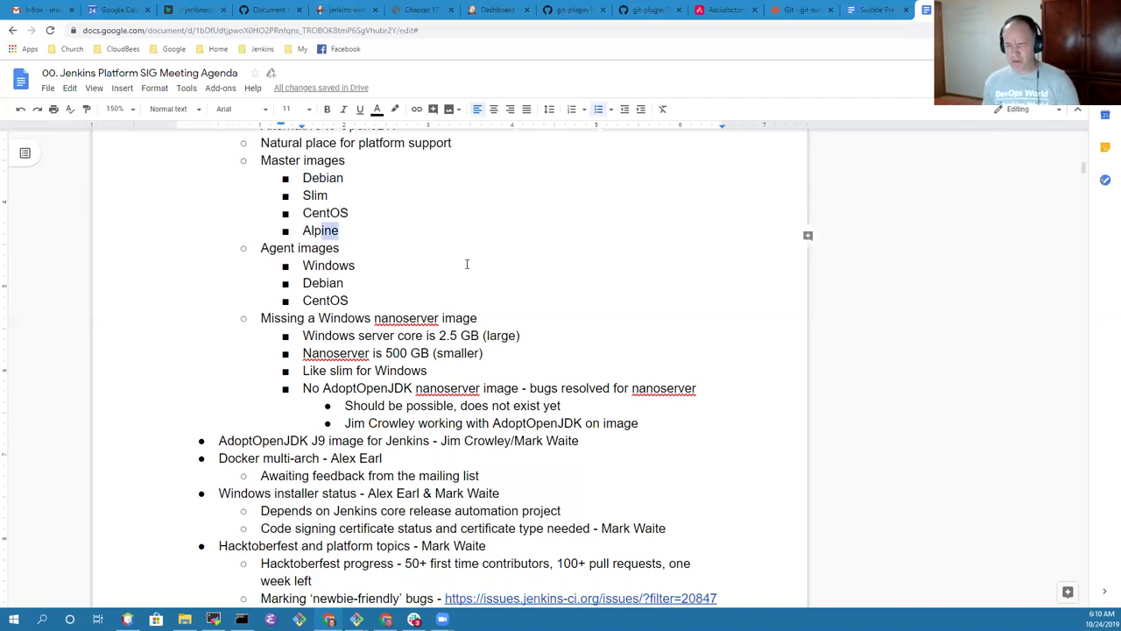
key("Left")
key("Home")
key("shift+End")
key("Down")
key("Down")
key("Down")
key("Down")
key("Down")
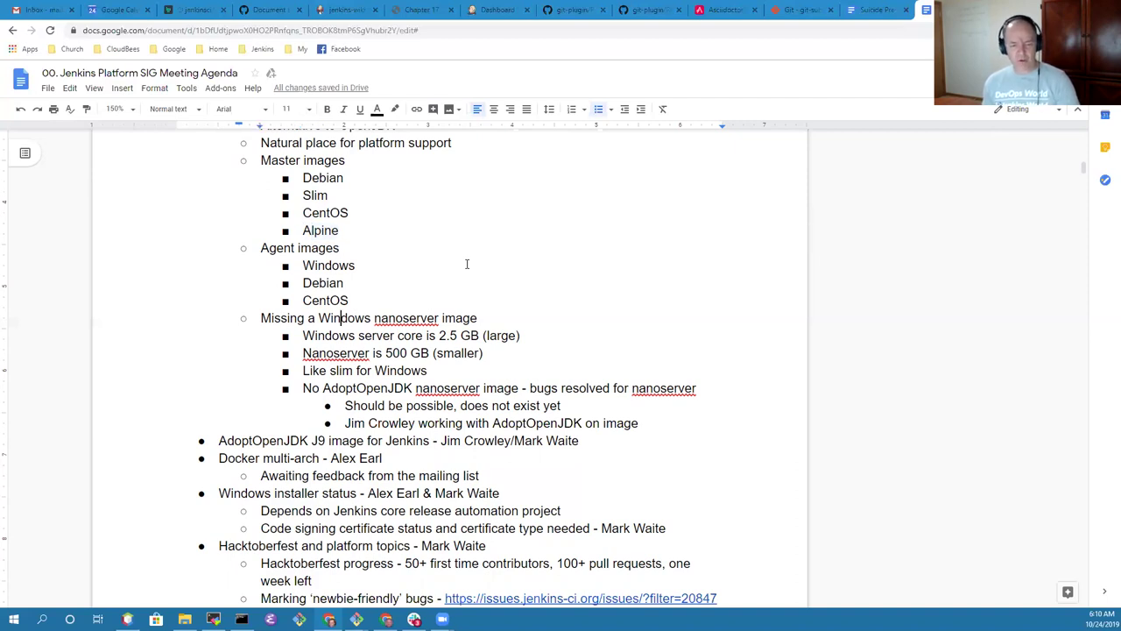
- Add the bullet 'Alpine support still an open issue for JDK 11' below the AdoptOpenJDK image note
key("End")
key("Return")
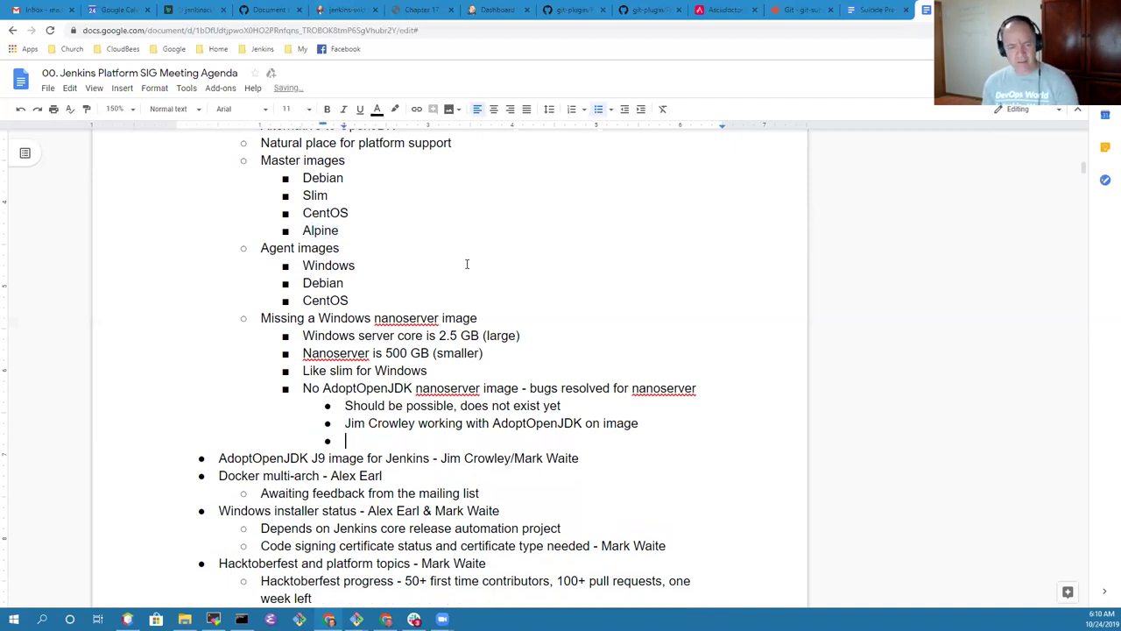
key("shift+Tab")
key("shift+Tab")
type("Alpine suppp")
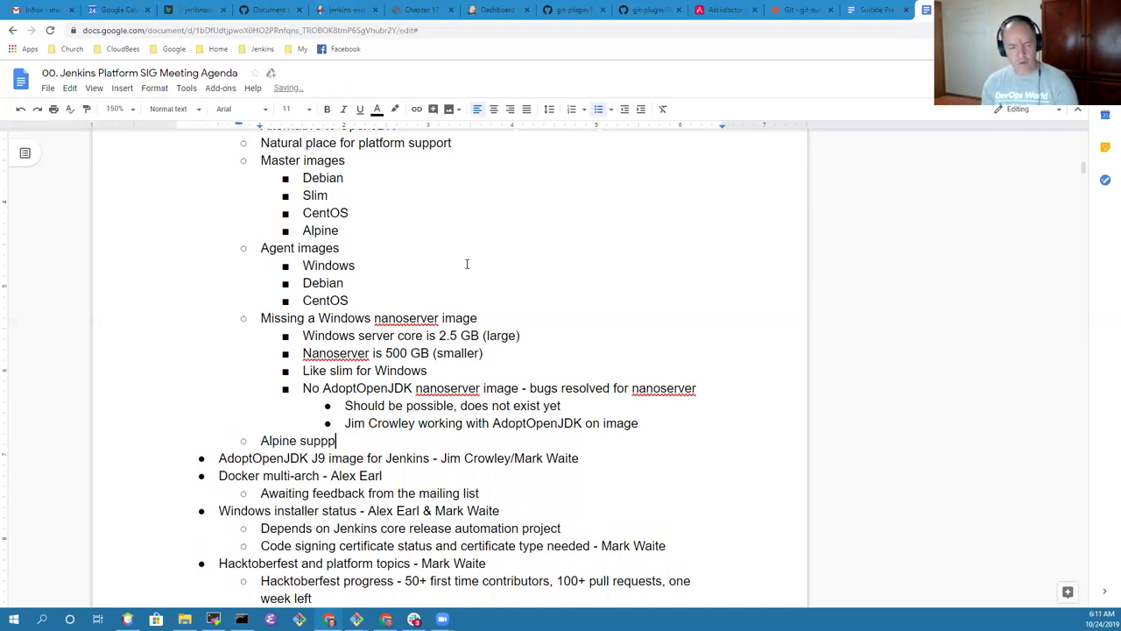
key("BackSpace")
type("ort")
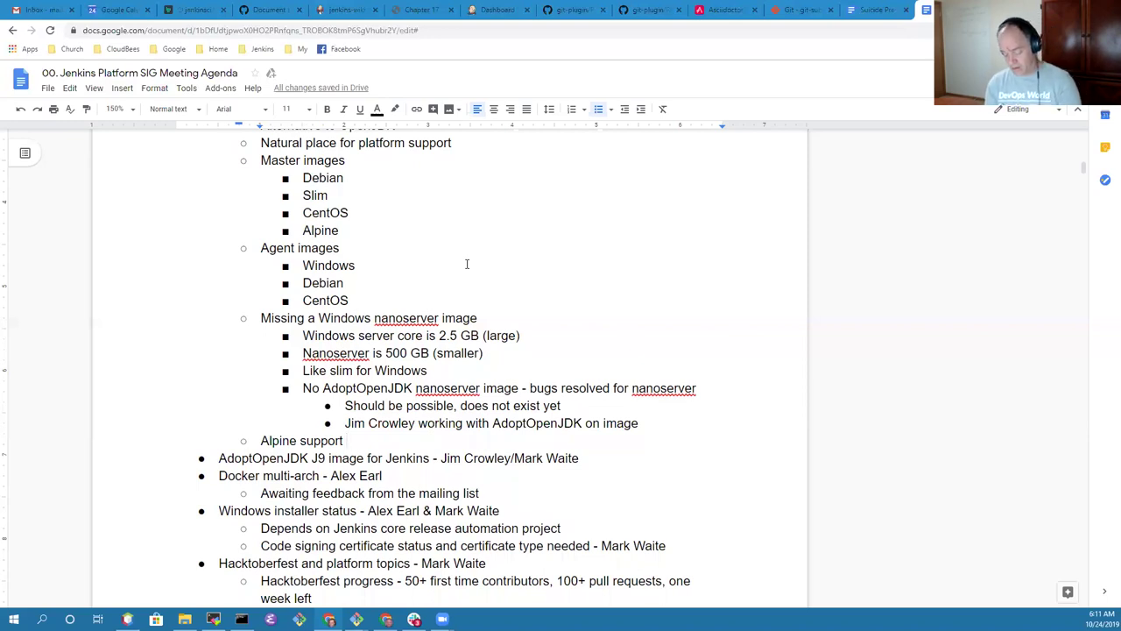
type("still")
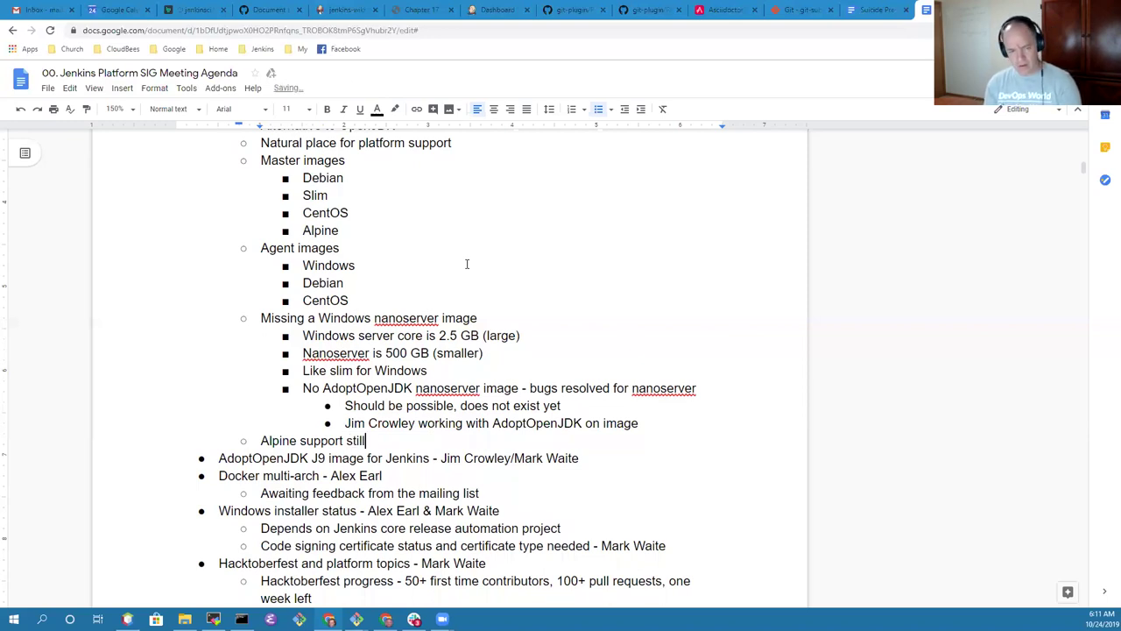
type(" an open")
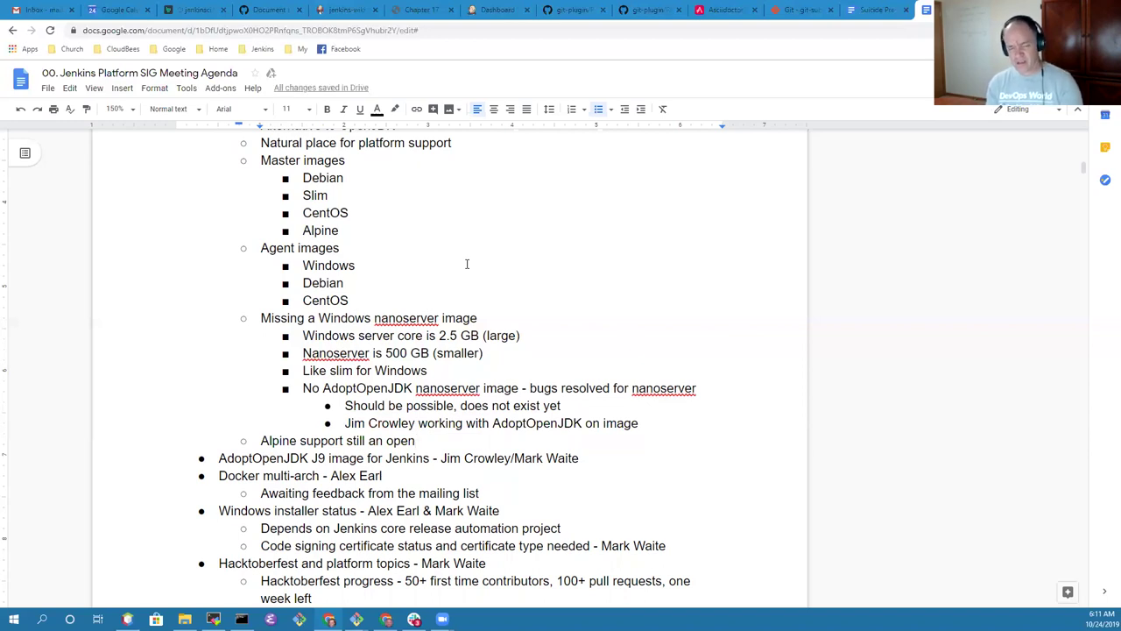
type(" issue")
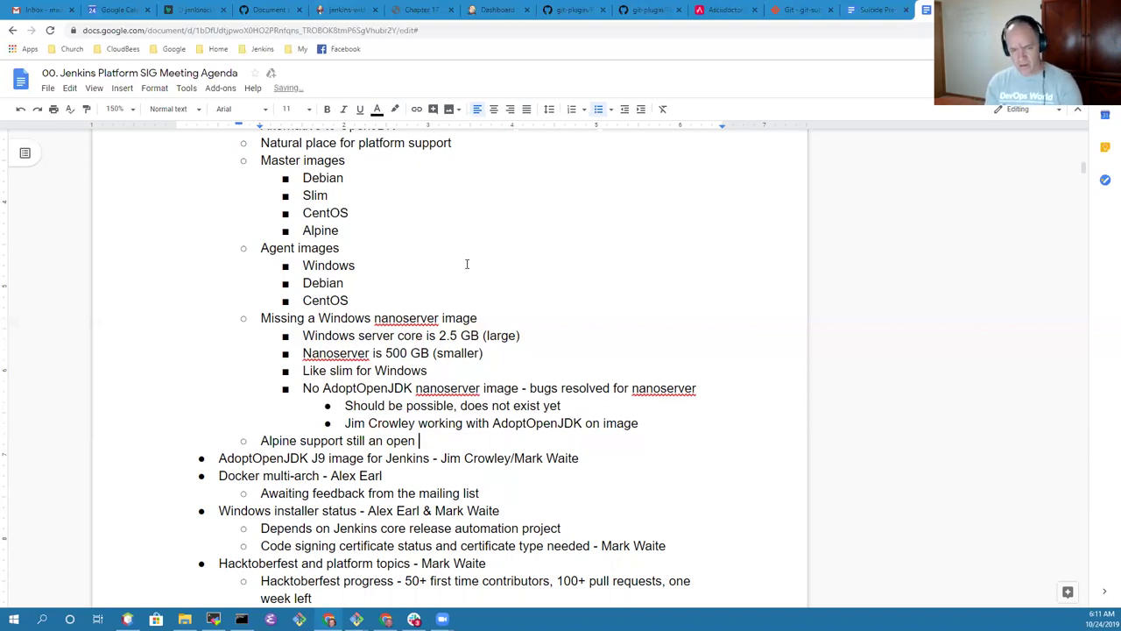
type(" for JDK 11")
- Add the sub-bullet 'Alpine unofficial images available for AdoptOpenJDK' beneath it
key("Return")
key("Tab")
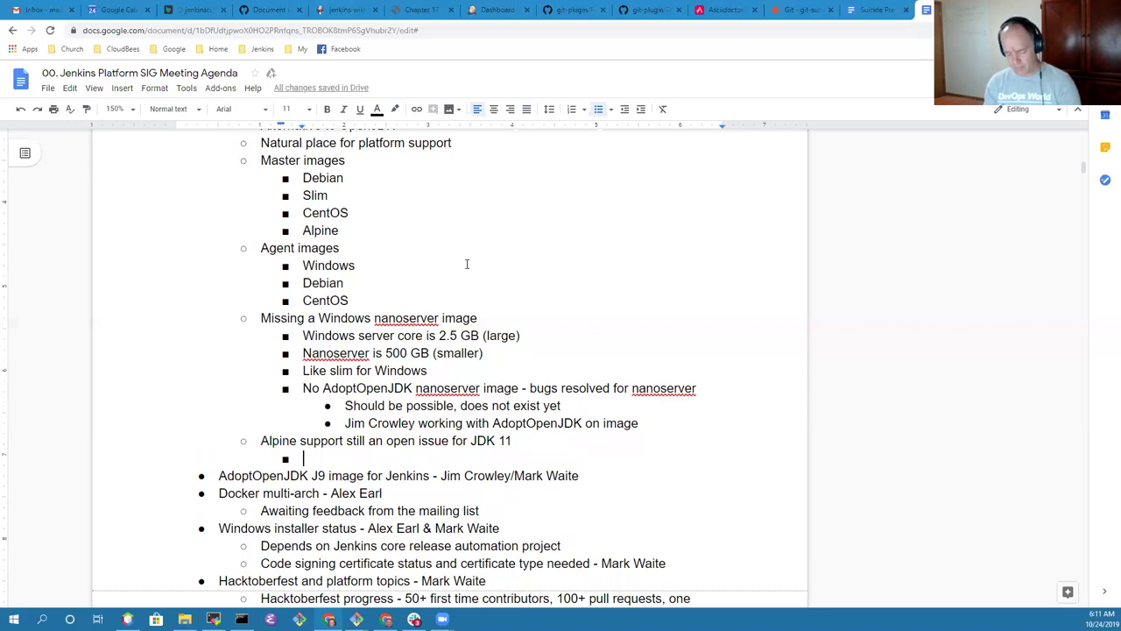
type("Alpine unofficial images available for AdoptOpenJDK")
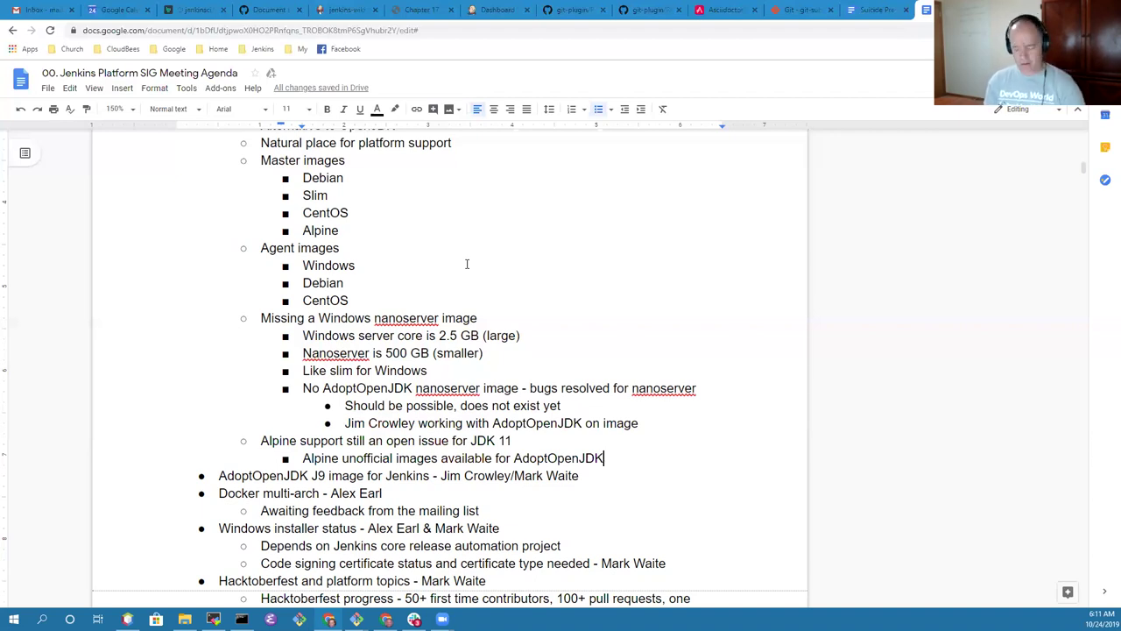
- Add the sub-bullet 'The musl C library complicates support on Alpine' and review the surrounding list
key("Return")
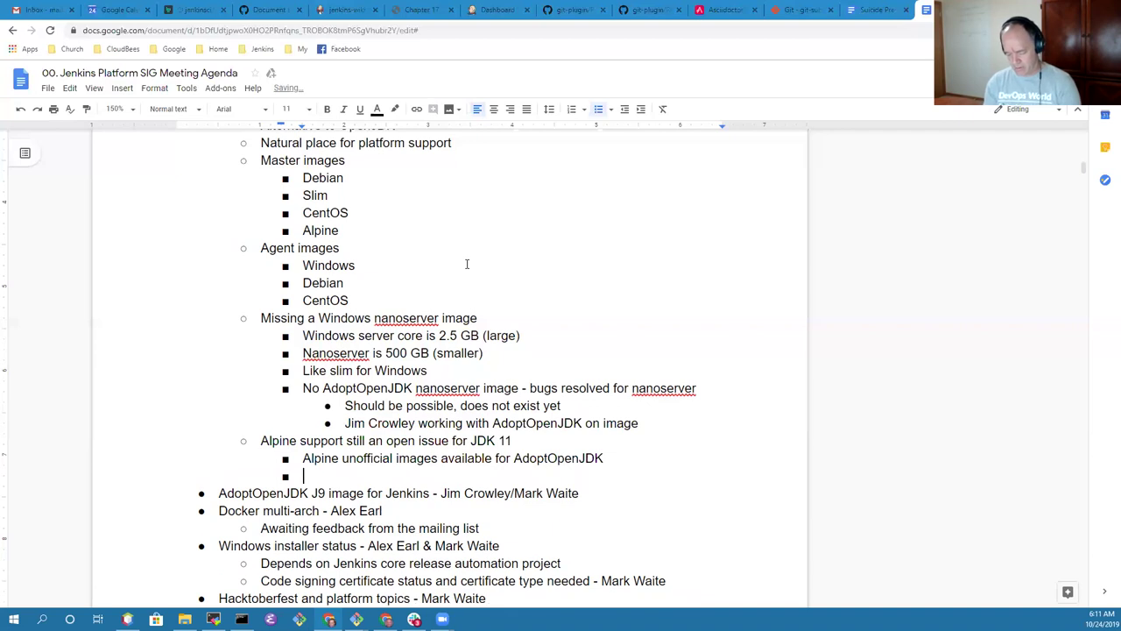
type("The musl C ")
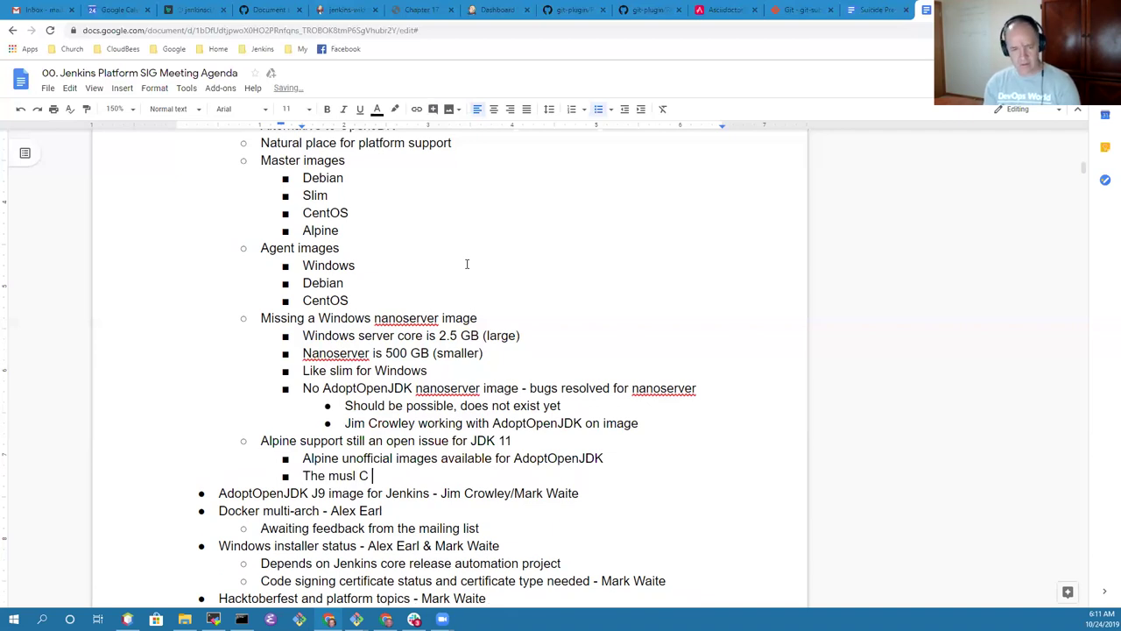
type("library ")
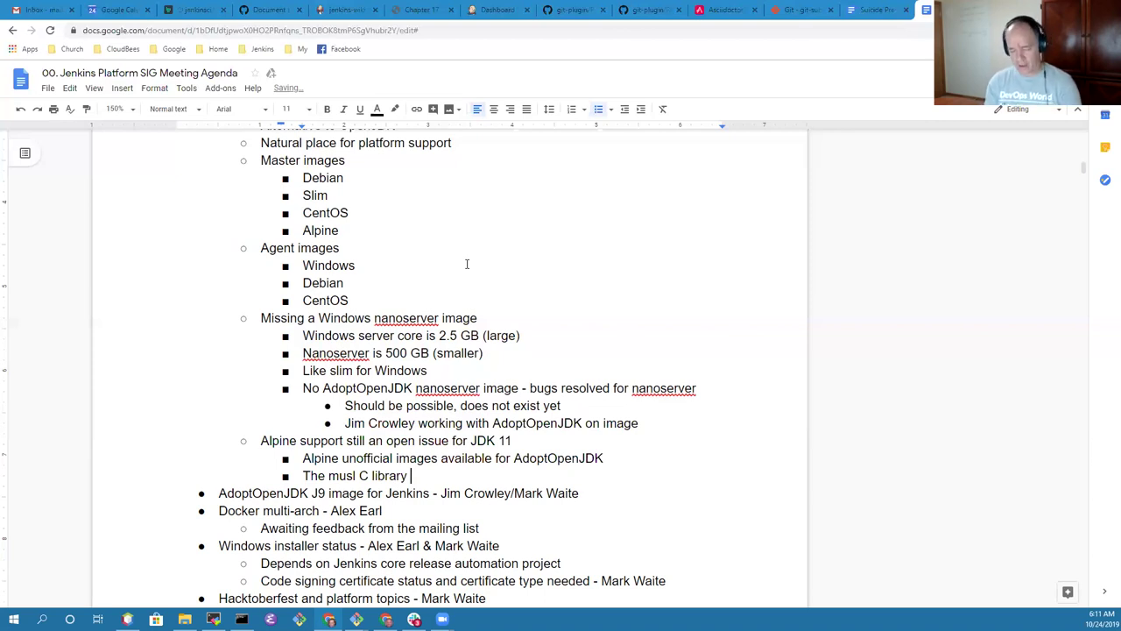
type("comp")
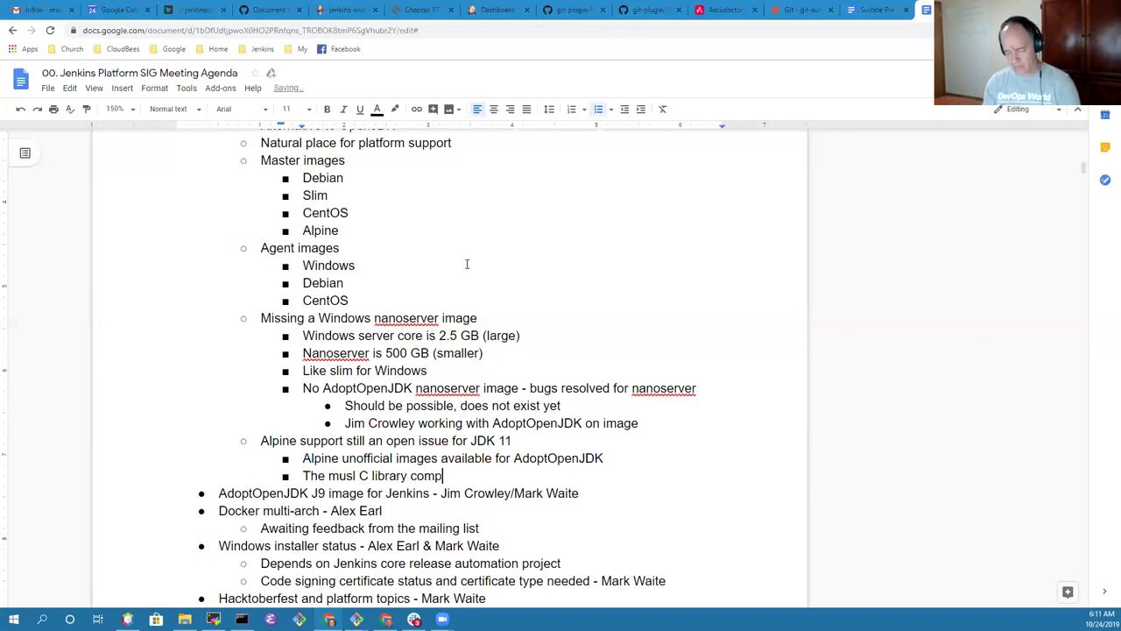
type("licate")
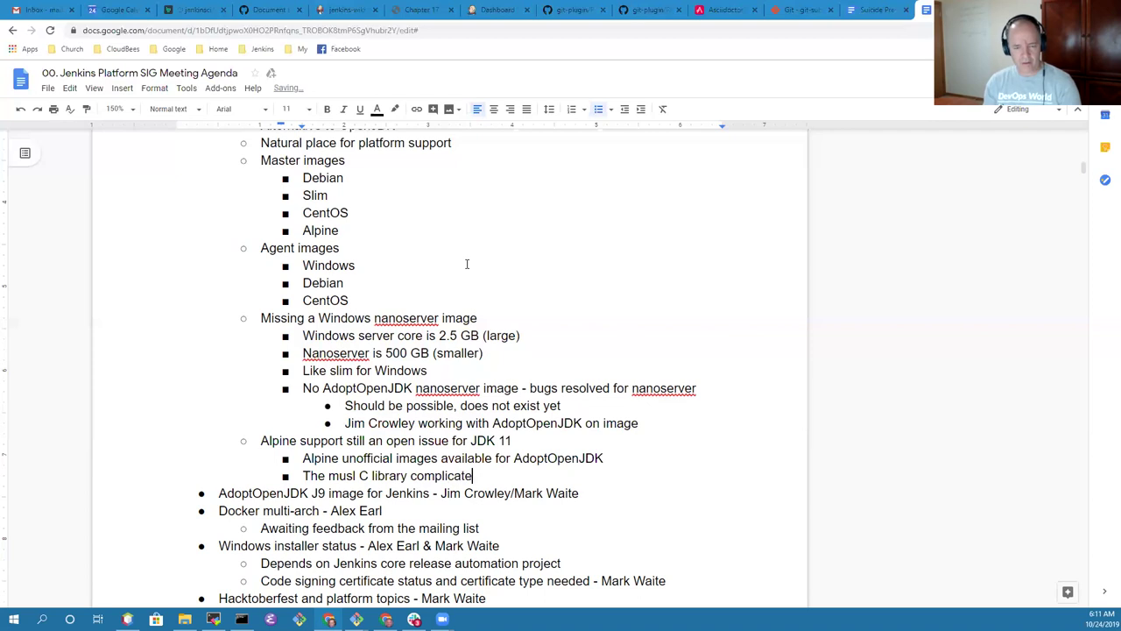
type("s support ")
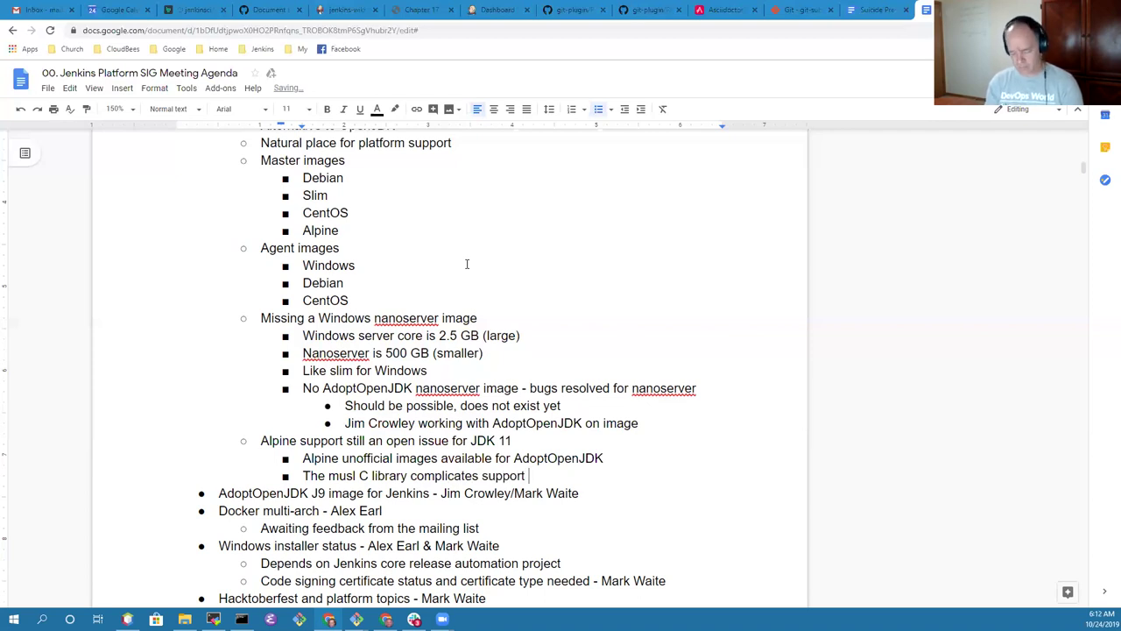
type("on Alpine")
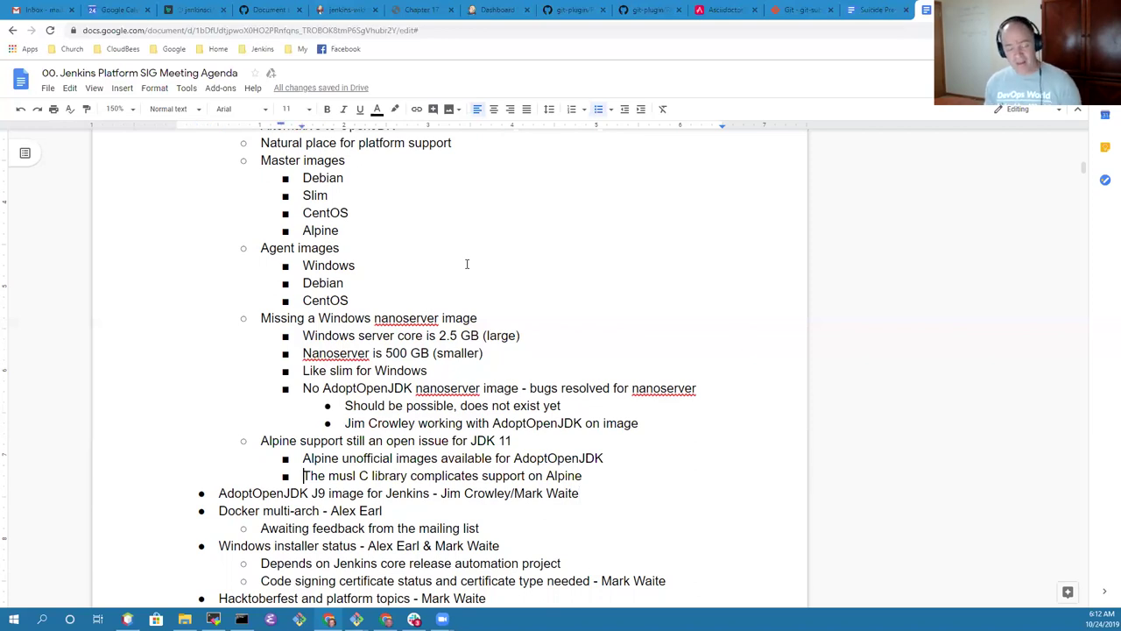
key("Up")
key("Up")
key("Up")
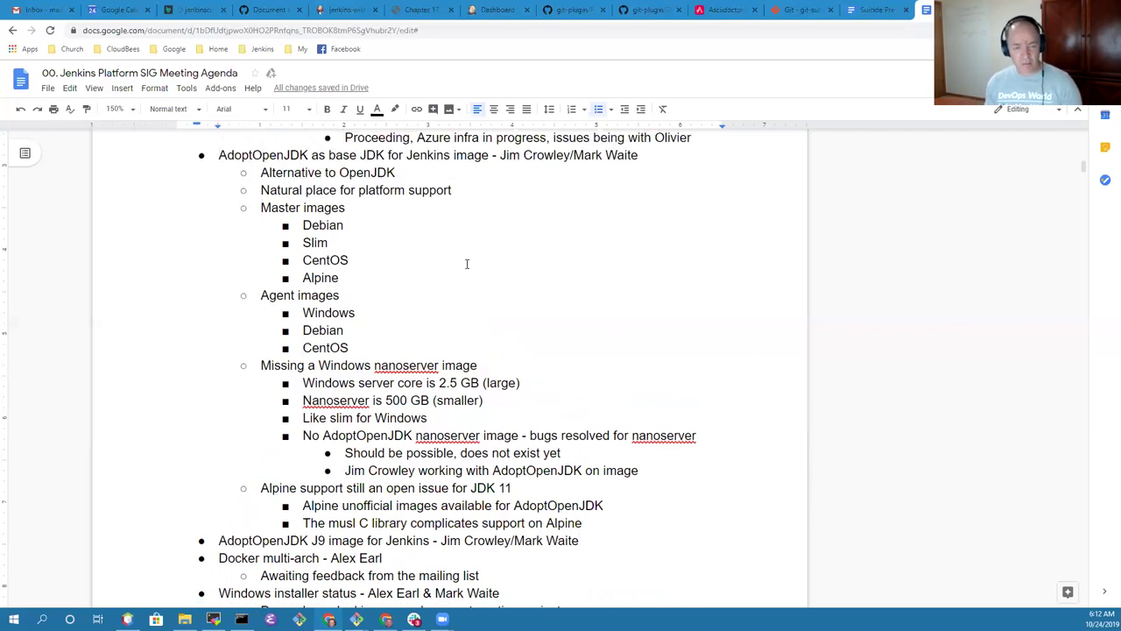
key("ctrl+shift+Right")
key("ctrl+shift+Right")
key("ctrl+shift+Right")
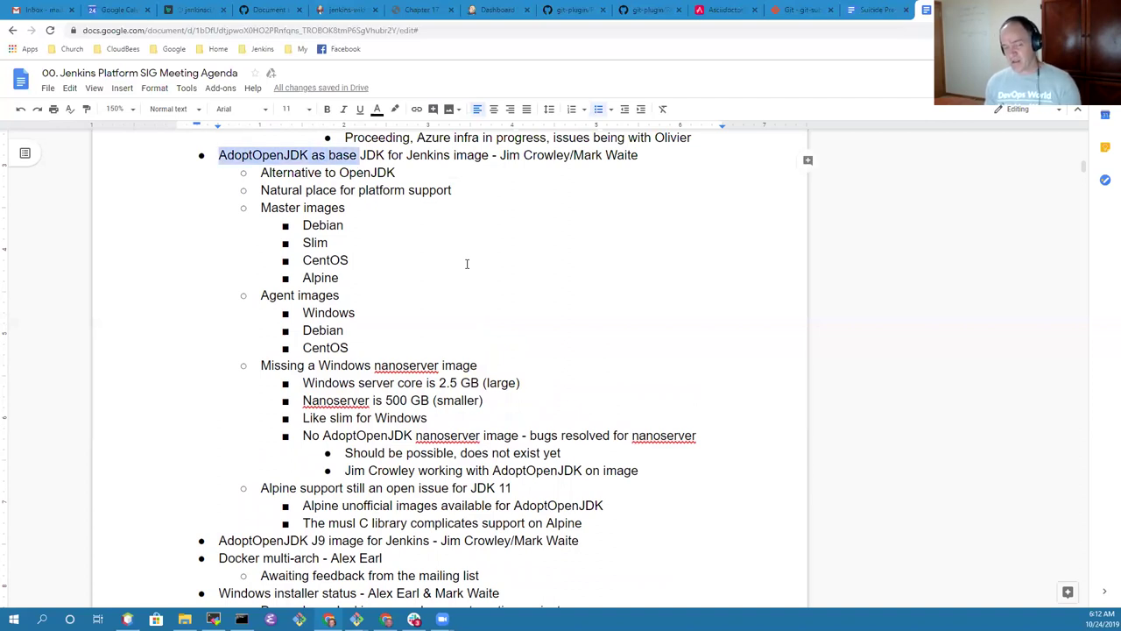
key("Down")
key("Down")
key("Down")
key("Down")
key("Down")
key("Down")
key("Down")
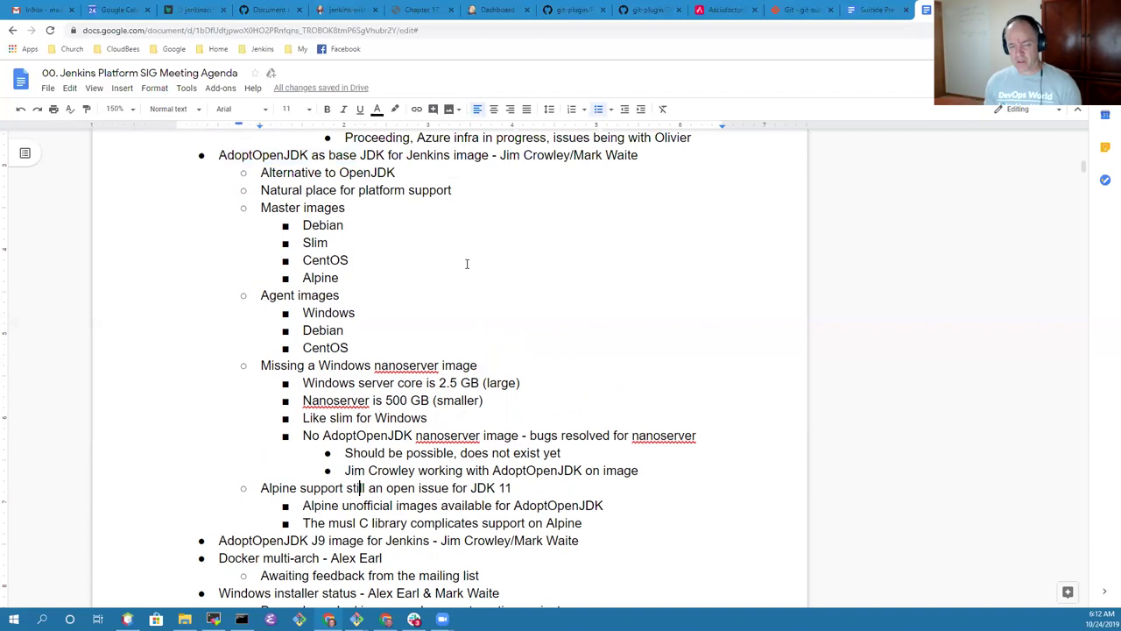
- Add a 'Next steps' bullet below the musl C library note
key("Down")
key("End")
key("Return")
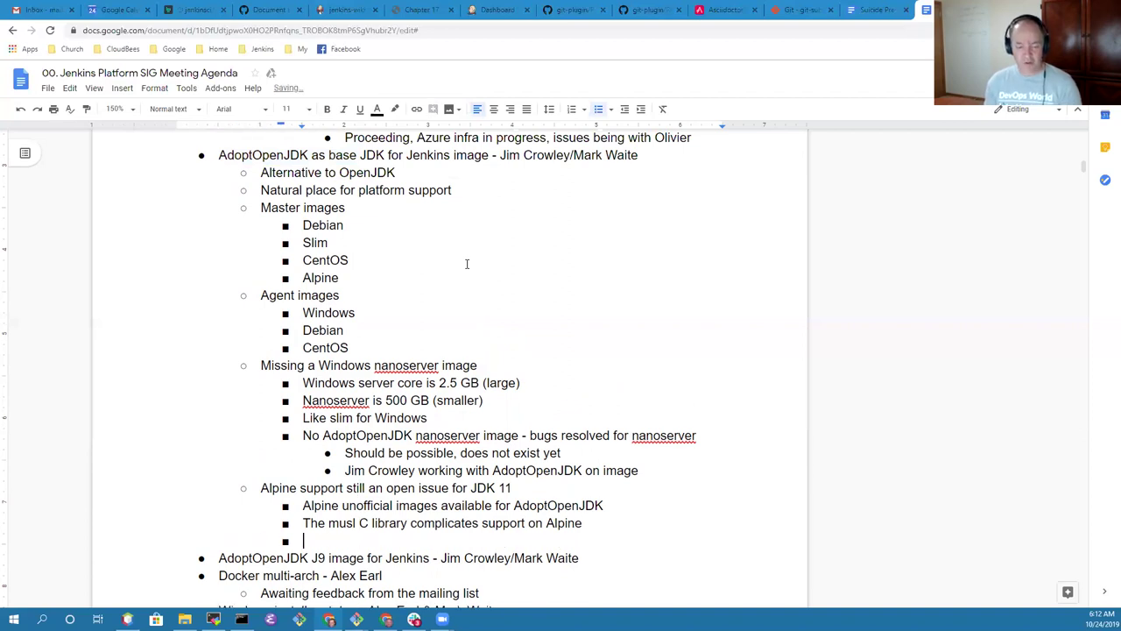
key("shift+Tab")
type("Next steps")
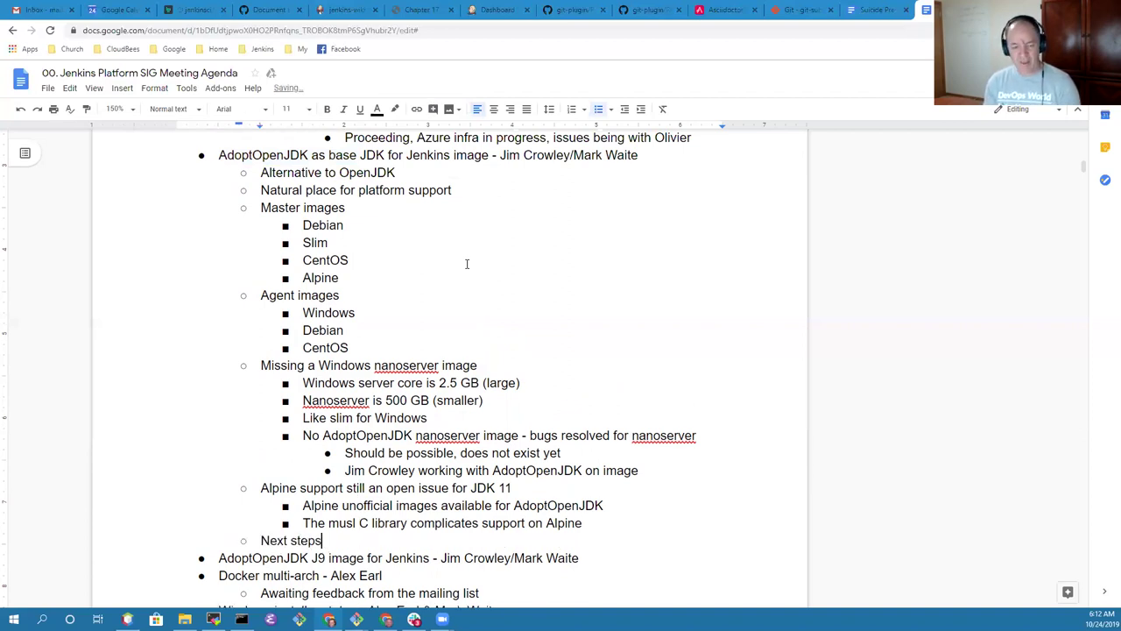
- Add sub-bullets 'Evaluate the pull requests to make the transition' and 'Continue the discussion'
key("Return")
key("Tab")
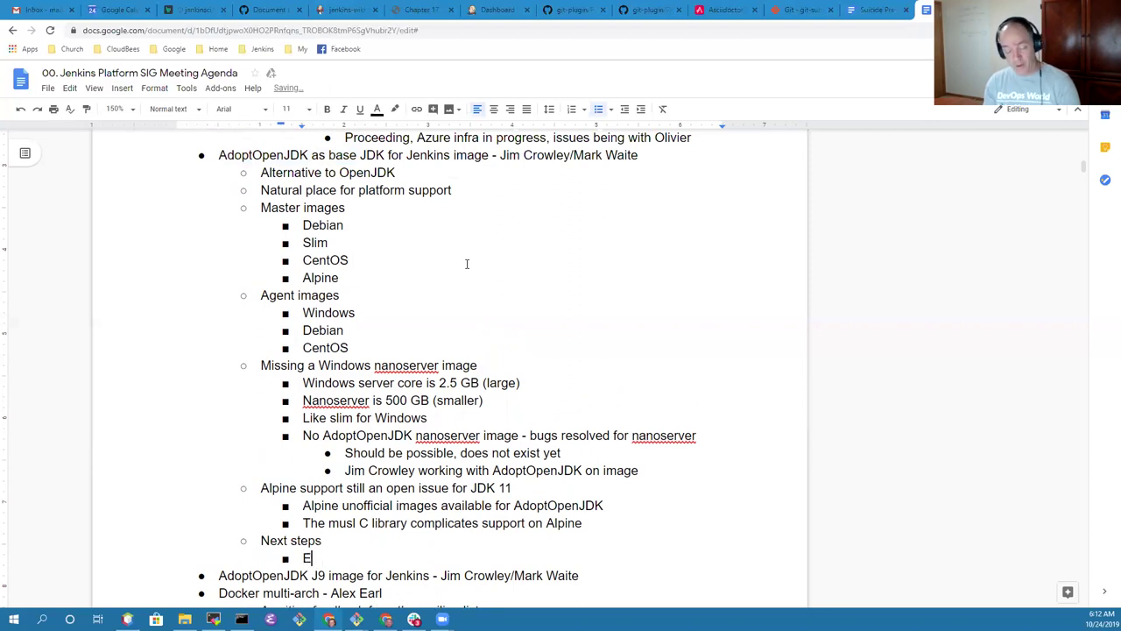
type("valuate tes")
key("BackSpace")
key("BackSpace")
type("he pull request")
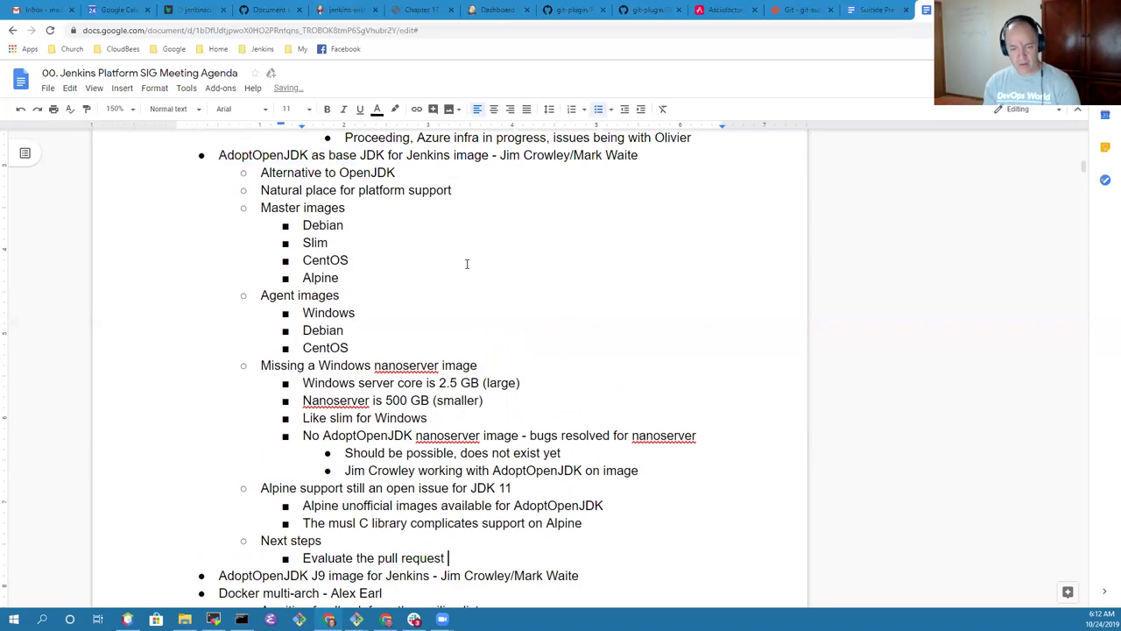
key("BackSpace")
type("s to make ")
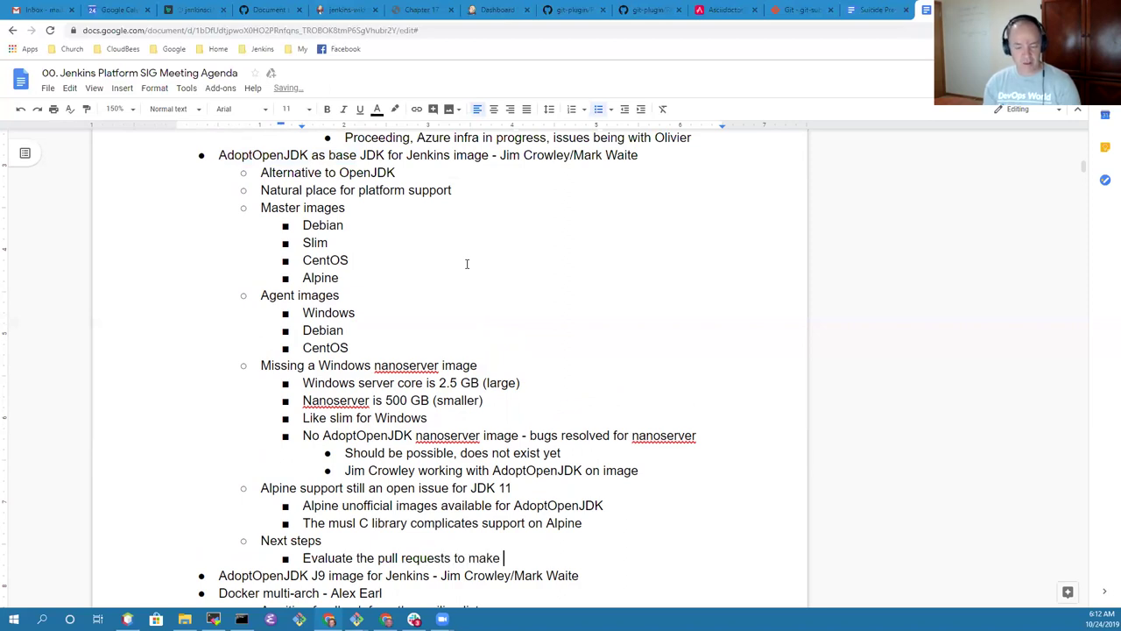
type("the transition")
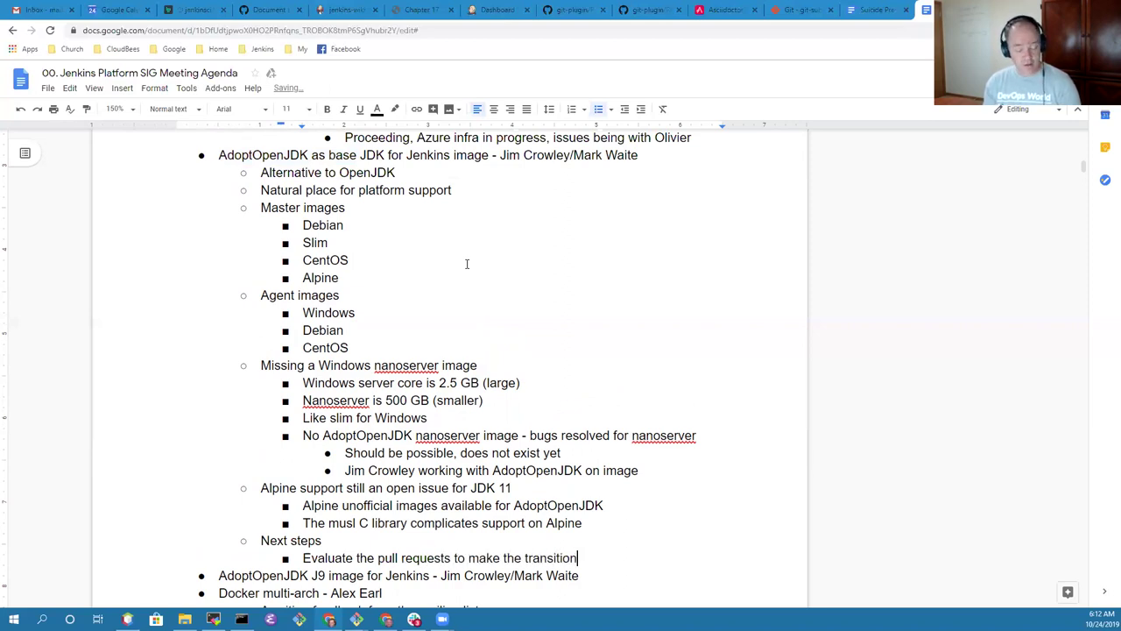
key("Return")
type("Conti")
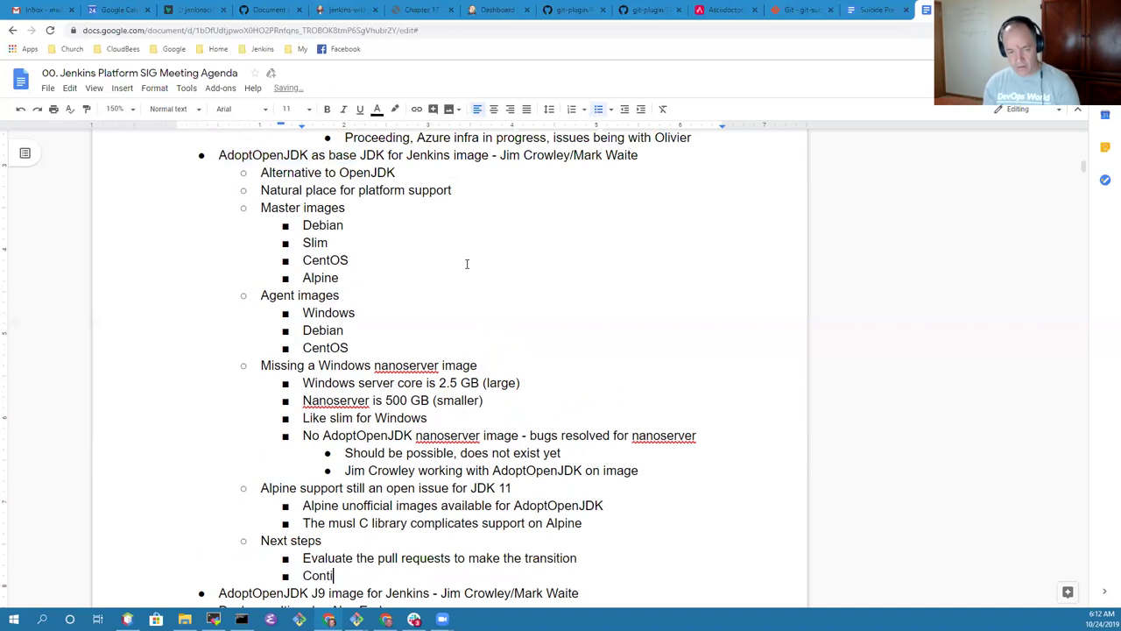
type("nue the discussion")
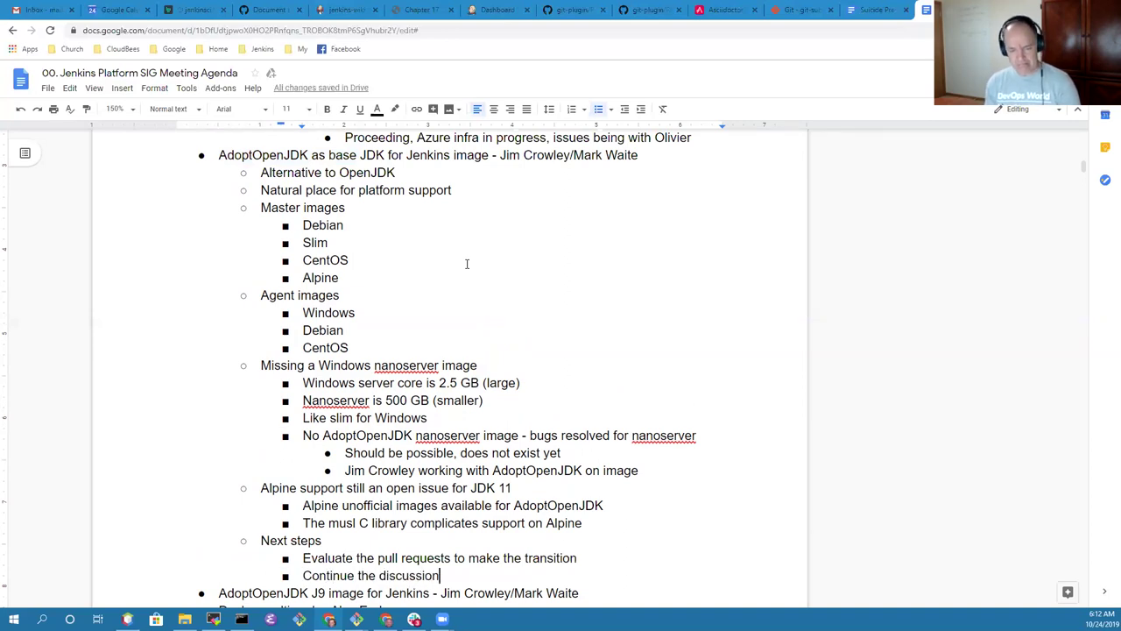
- Insert an empty bullet above the Evaluate item
key("Up")
key("Home")
key("Return")
key("Up")
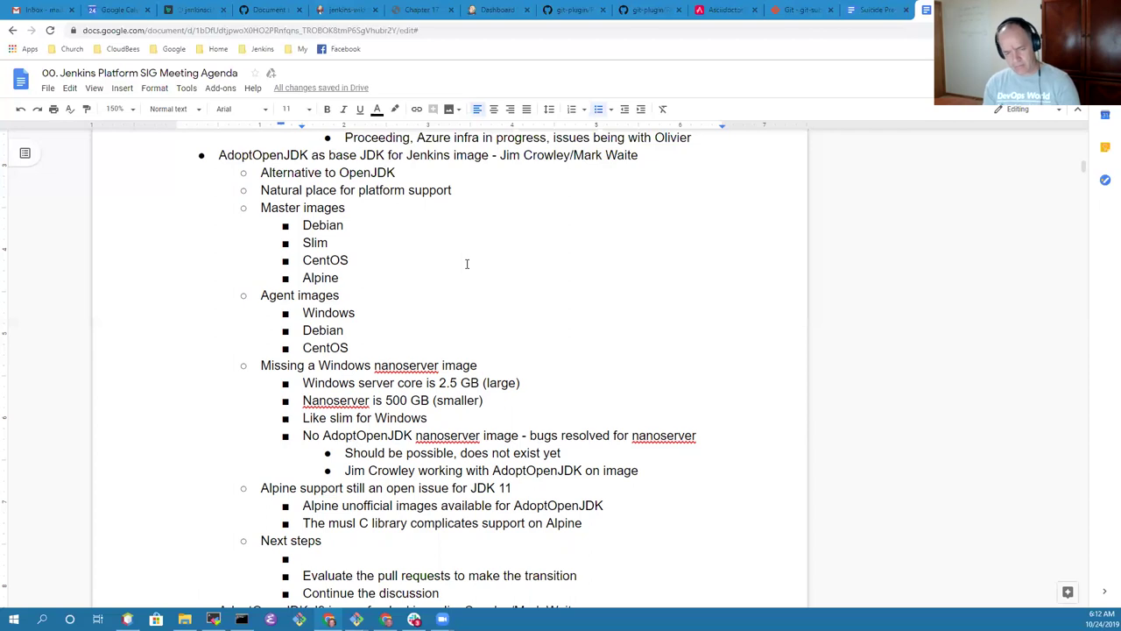
- Type 'Solicit feedback' into the empty Next steps bullet
type("Evaluate")
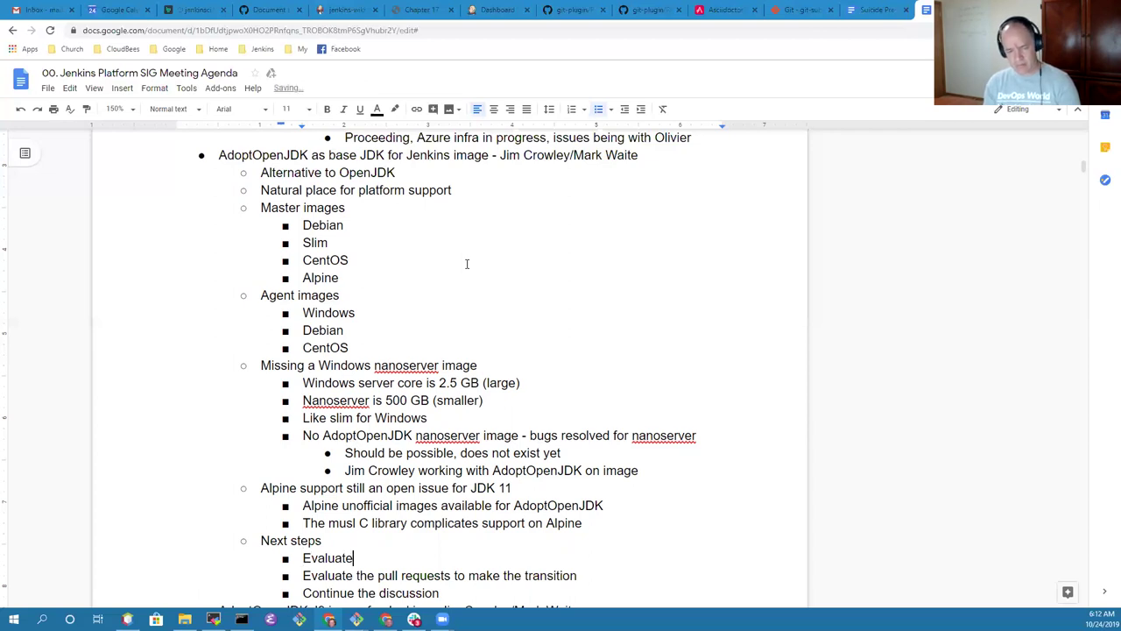
key("ctrl+z")
type("Solict")
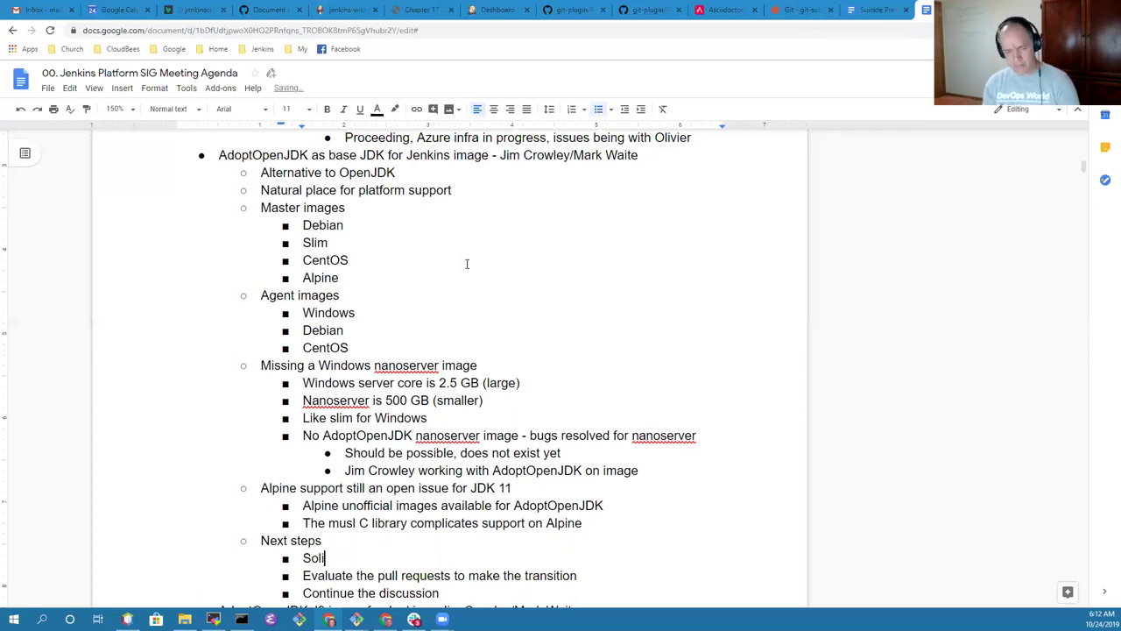
key("BackSpace")
key("BackSpace")
type("it ")
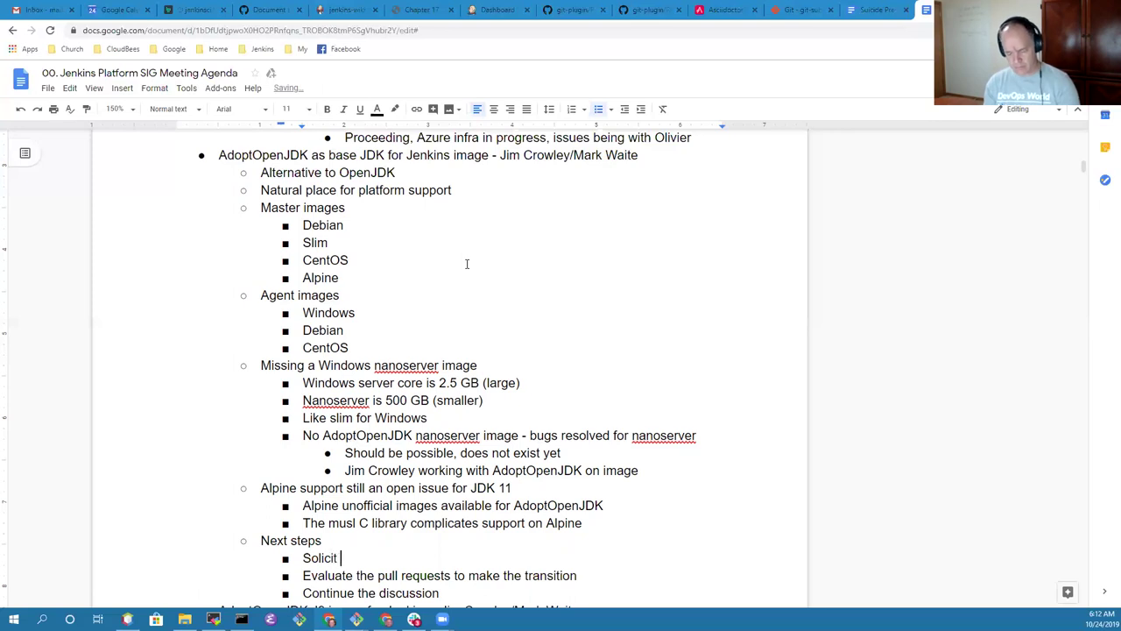
type("feedback")
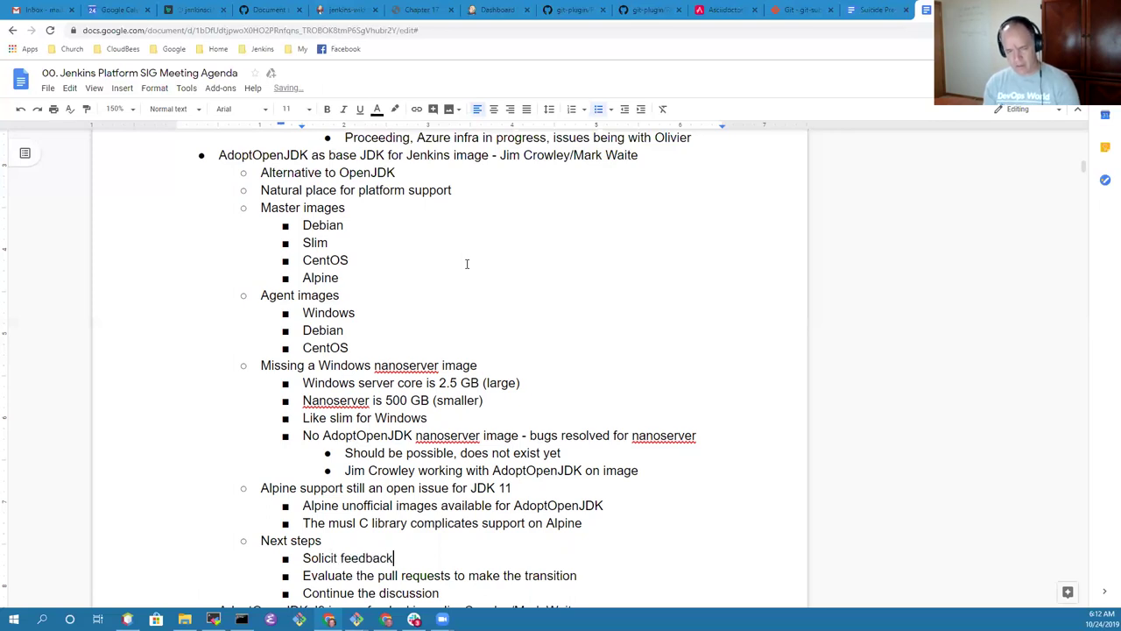
- Complete the bullet as 'Solicit feedback from', correcting 'freom', and select its text
key("Up")
key("Up")
key("Up")
key("Up")
key("Up")
key("Up")
key("Up")
key("Up")
key("Up")
key("Up")
key("Up")
key("Up")
key("Up")
key("Up")
key("Up")
key("Up")
key("Up")
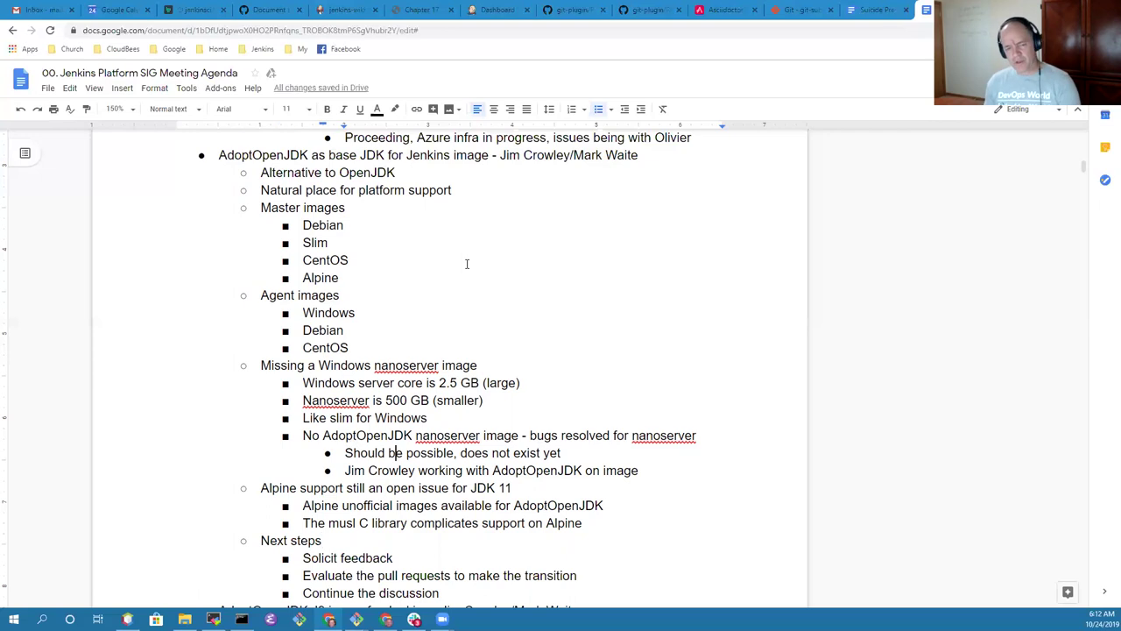
key("Down")
key("Down")
key("Down")
key("Down")
key("Down")
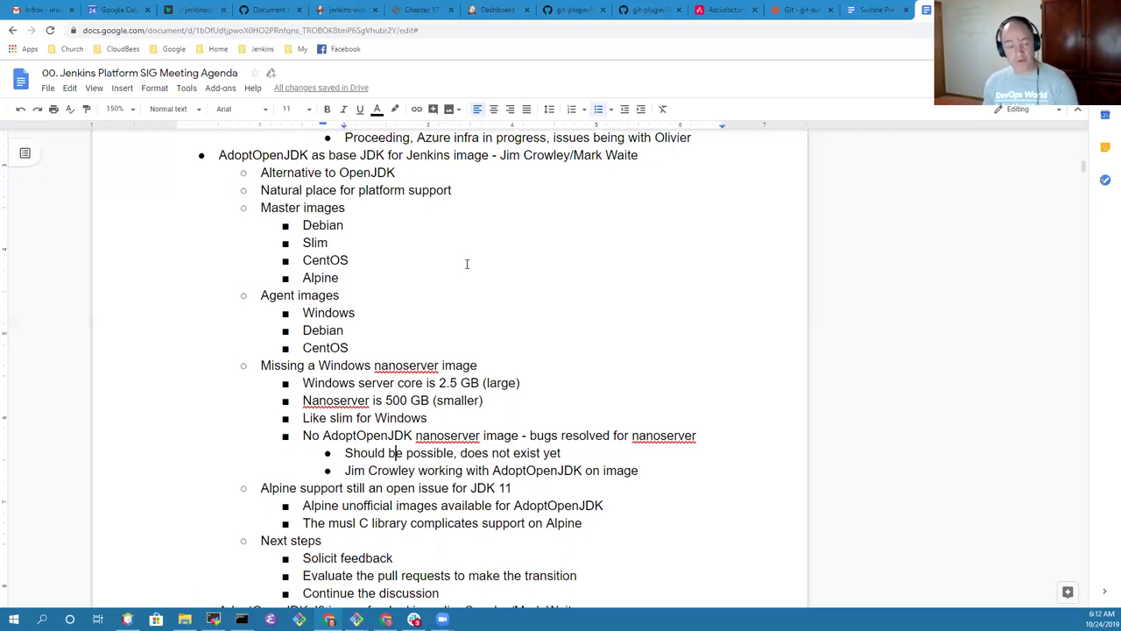
key("Up")
key("Up")
key("Up")
key("Up")
key("Up")
key("Up")
key("Up")
key("Up")
key("Up")
key("Up")
key("Up")
key("Up")
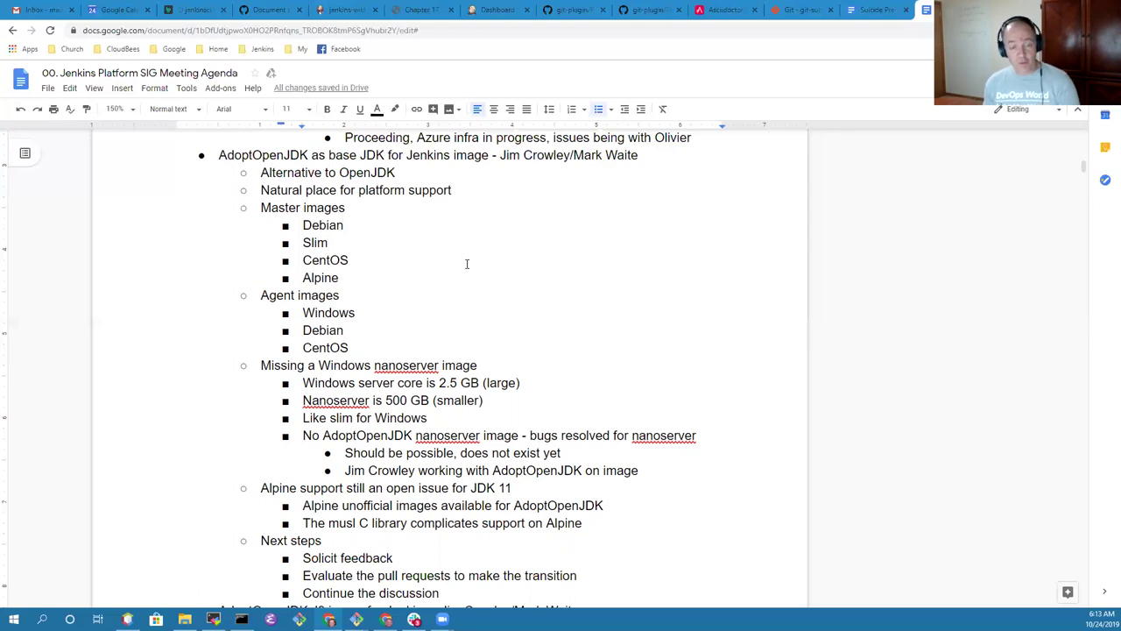
key("Up")
key("End")
key("shift+Home")
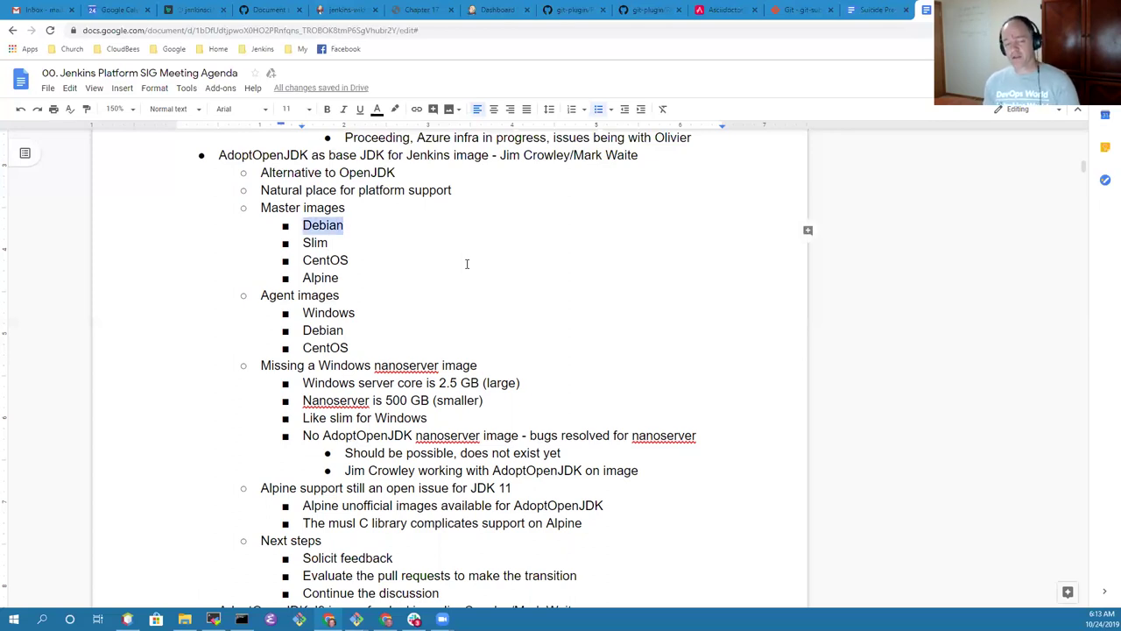
key("Down")
key("Down")
key("Down")
key("Down")
key("Down")
key("Down")
key("Down")
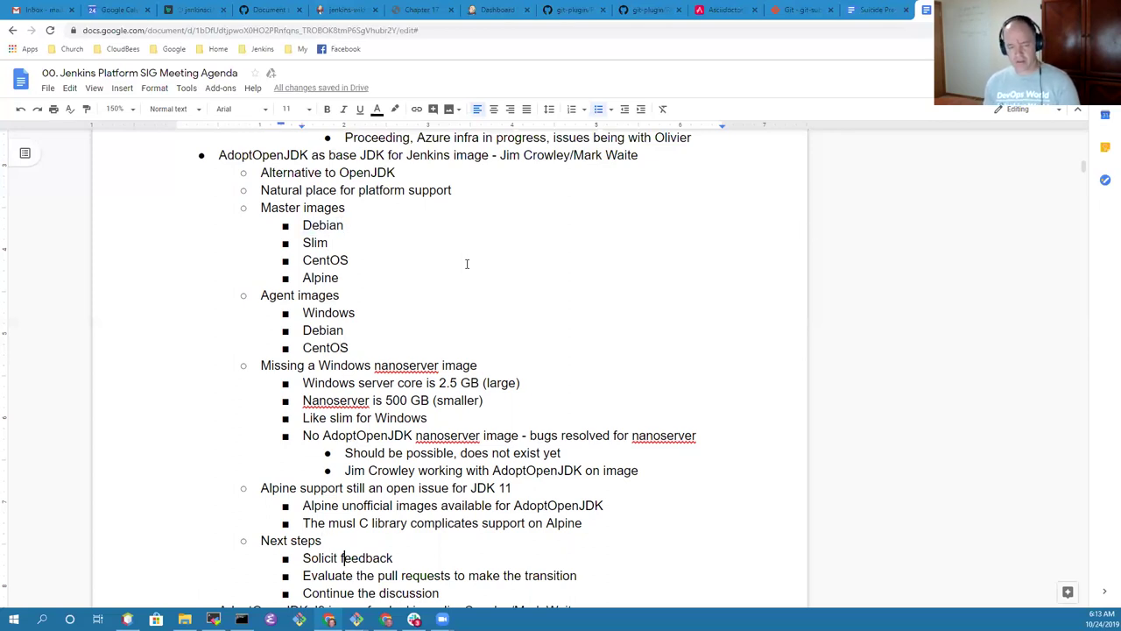
type("freom")
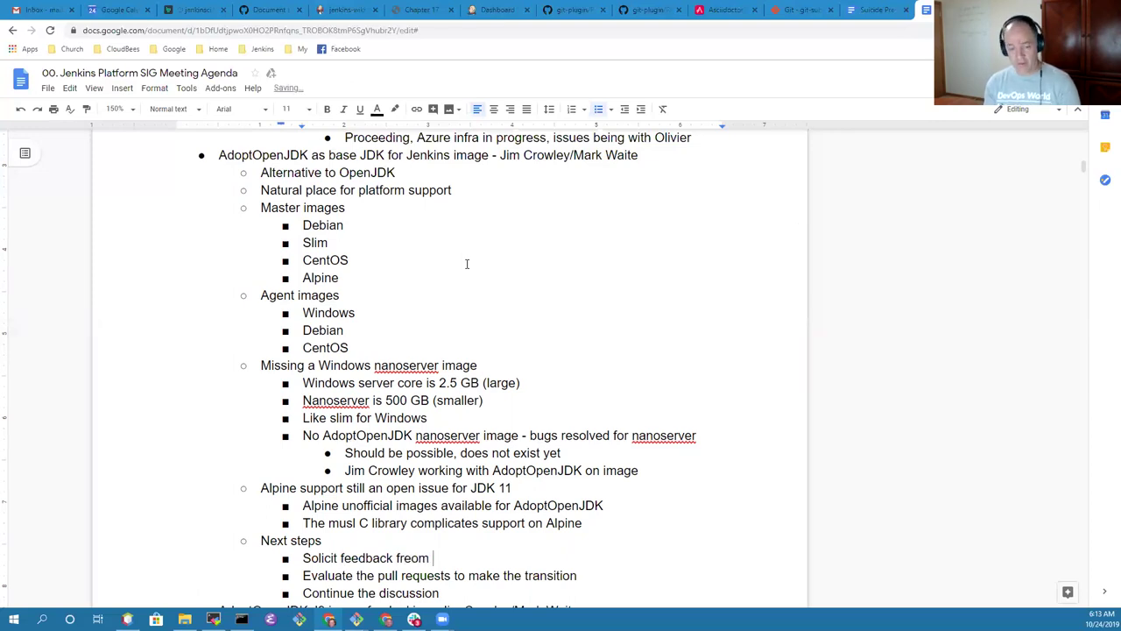
key("ctrl+BackSpace")
type("from")
key("shift+Home")
- Replace 'Solicit feedback from' with 'Confirm the package contents only change JDK, not any other inclusions'
scroll(467, 263, "up", 10)
scroll(457, 281, "down", 5)
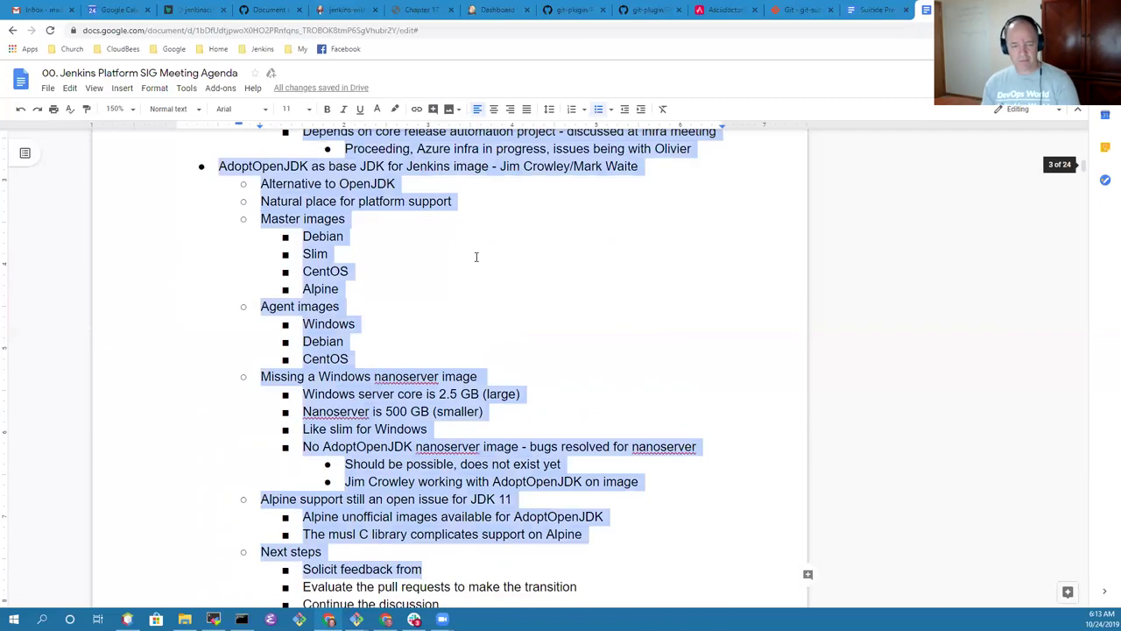
left_click(447, 301)
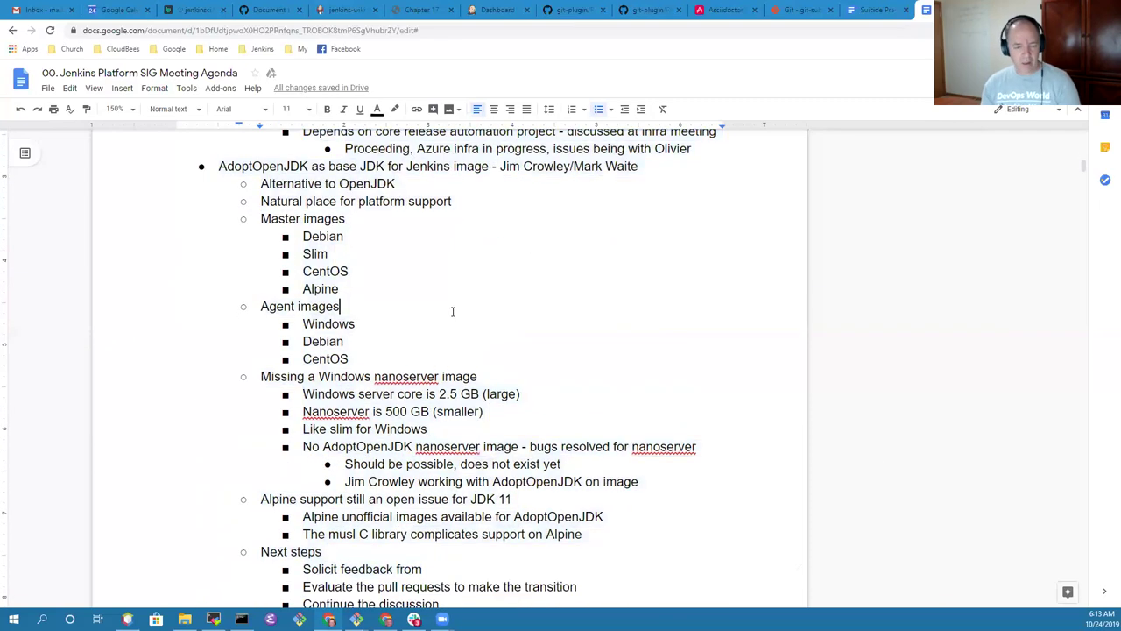
left_click(437, 570)
key("shift+Home")
type("Confir")
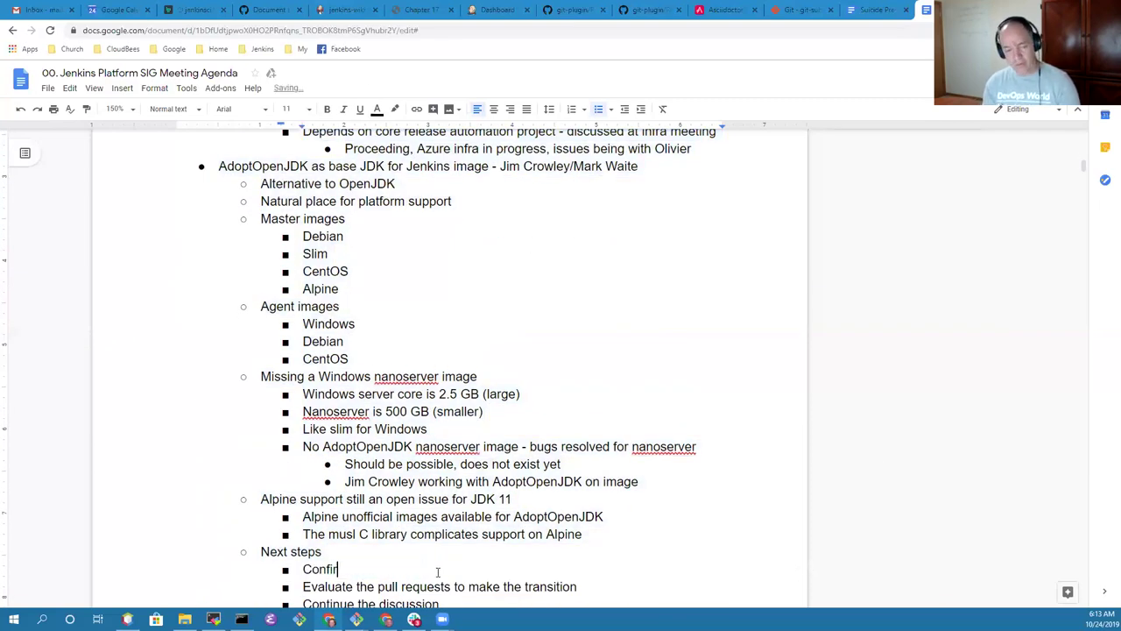
type("m the package ")
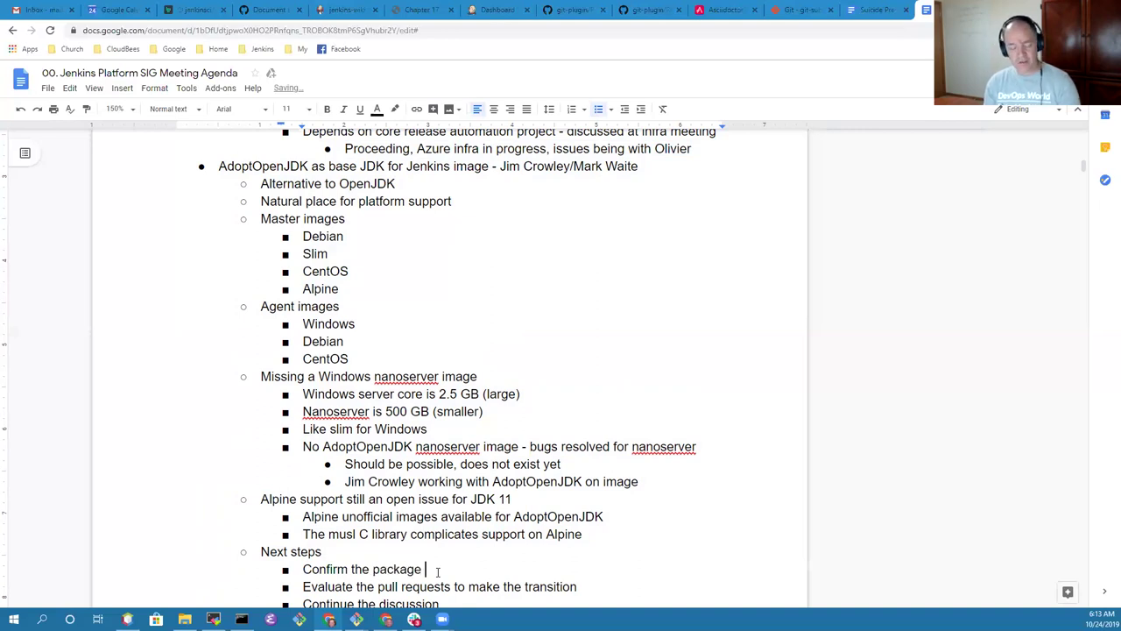
type("contents only ")
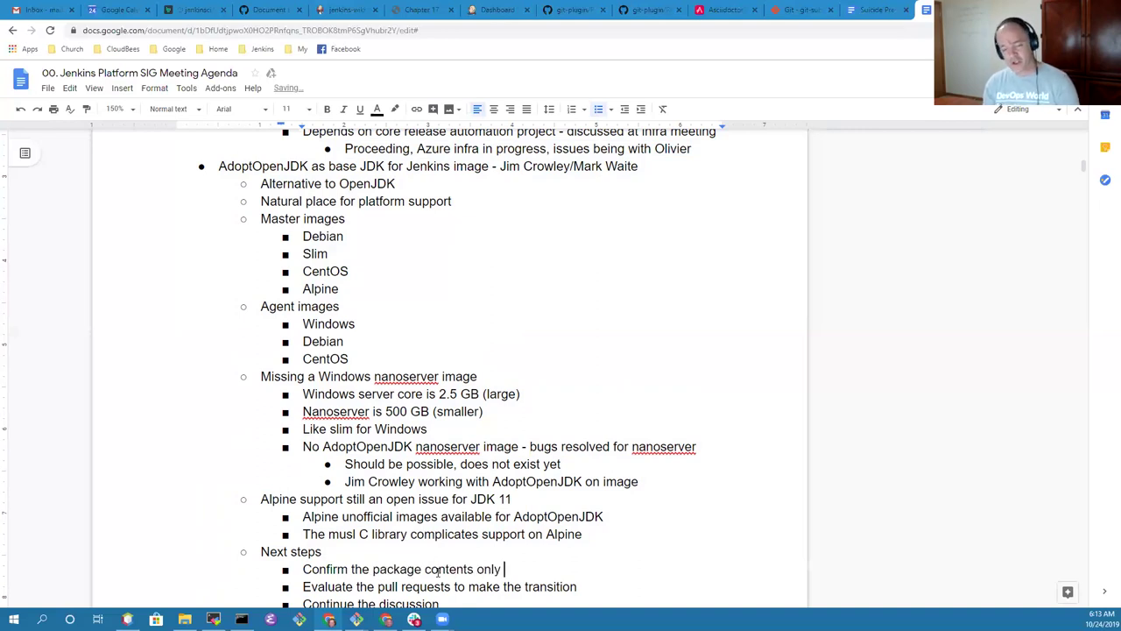
type("change ")
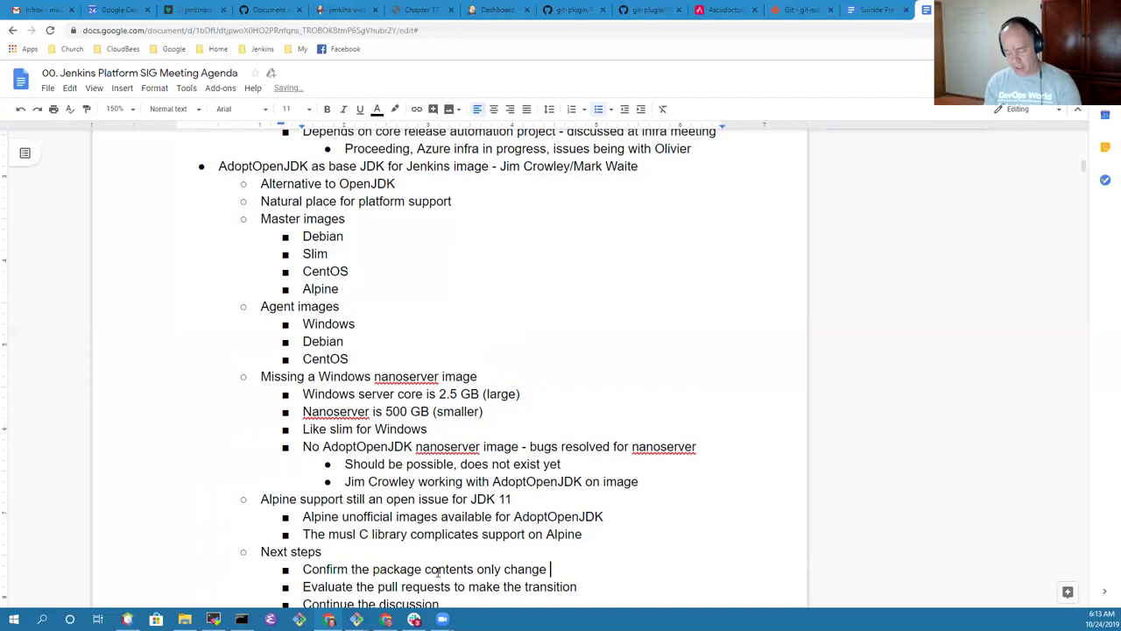
type("JDK, not any")
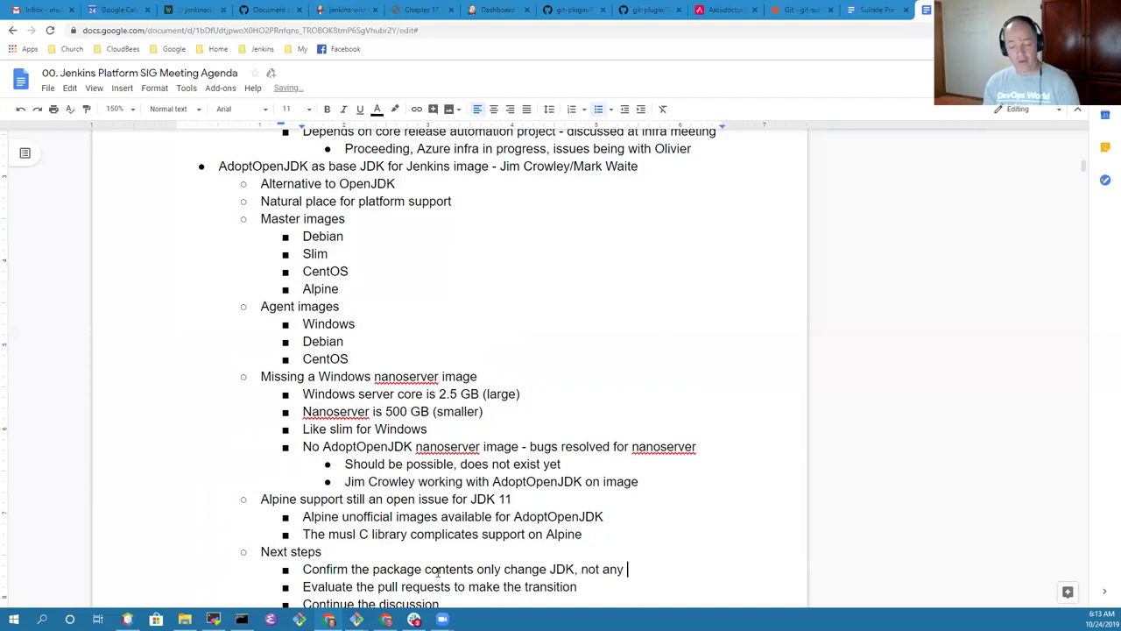
type(" other ")
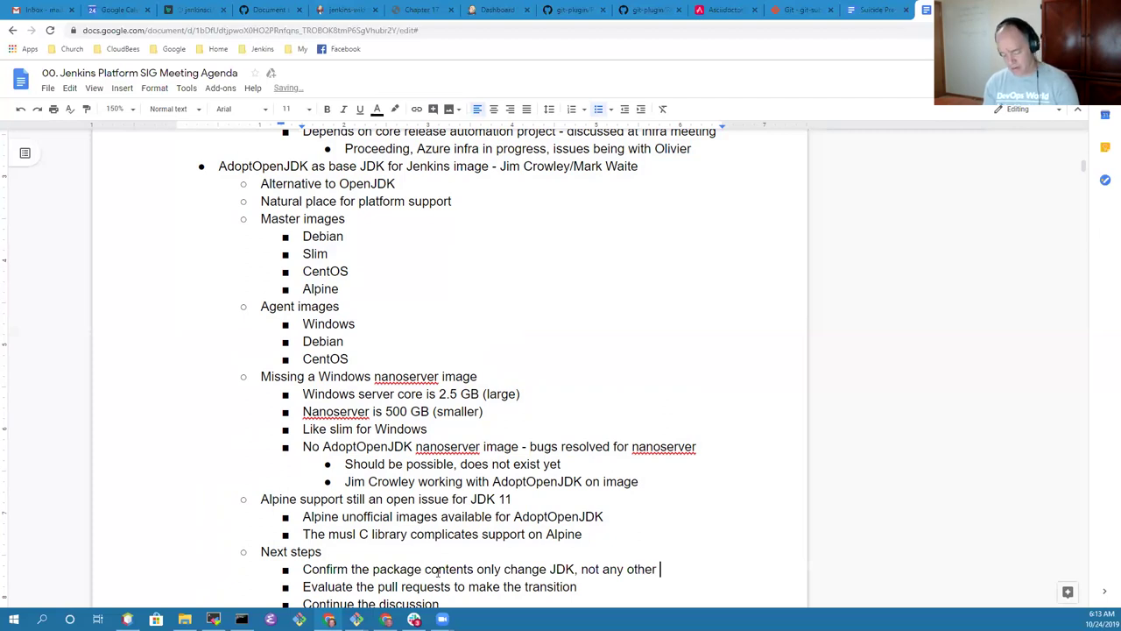
type("im")
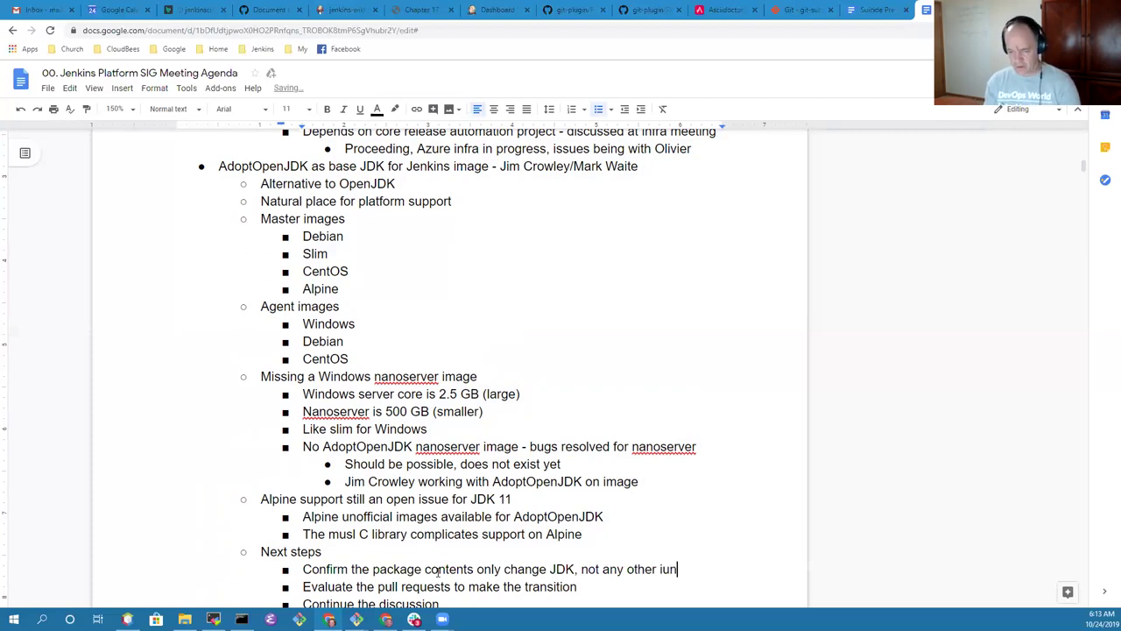
key("BackSpace")
type("nclusions")
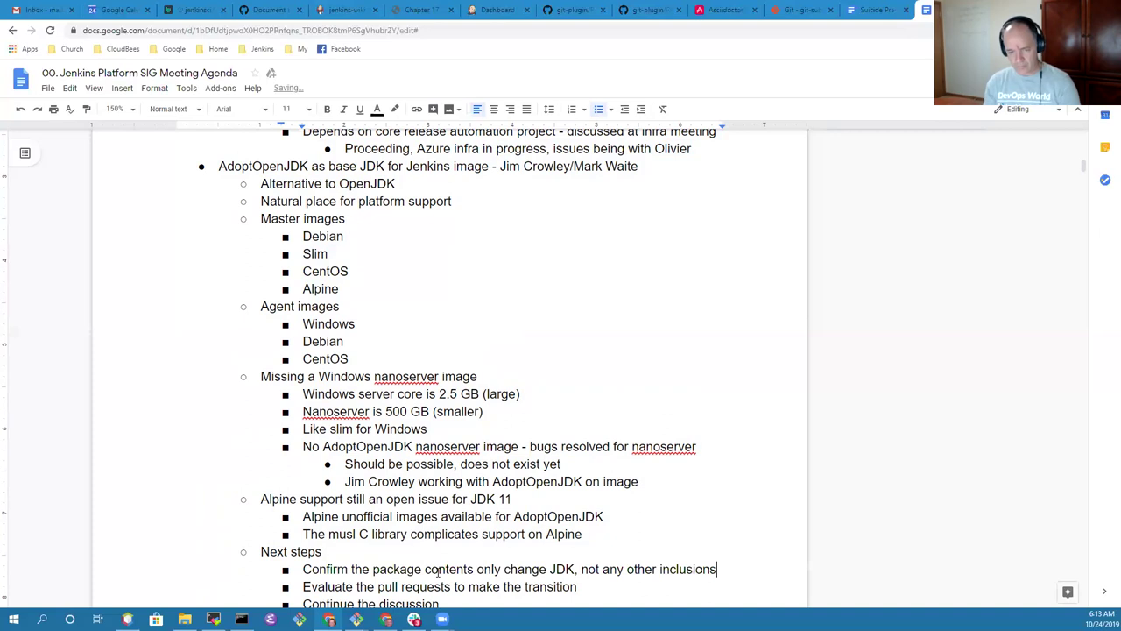
- Add the bullet 'Ask dev list if there are specific package requirements which can't be retained'
key("Return")
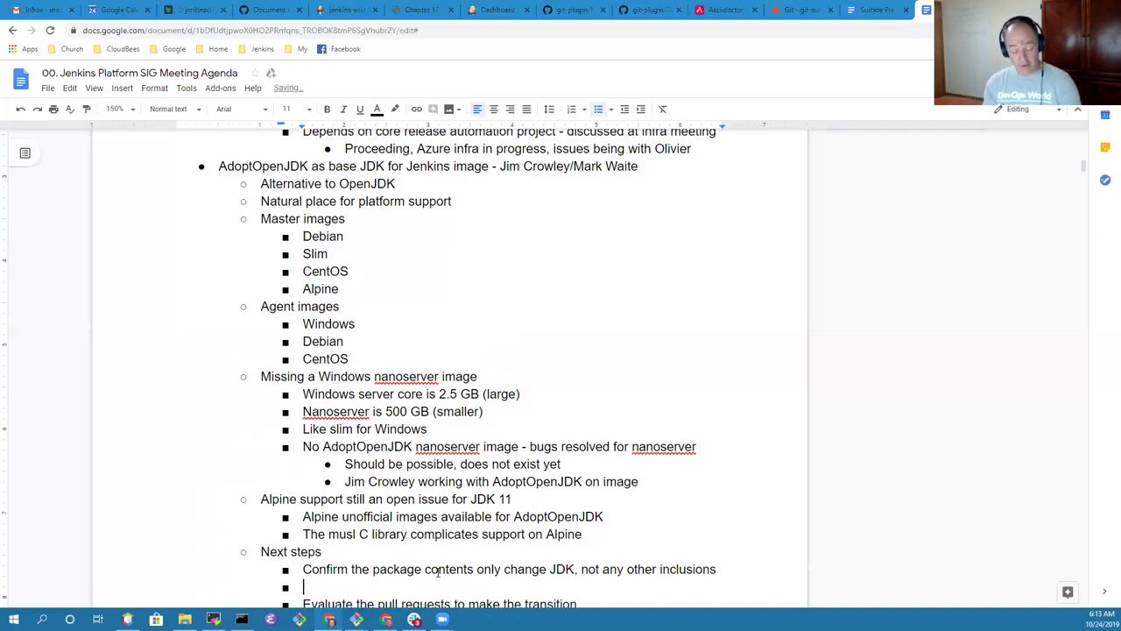
type("Ask dev group")
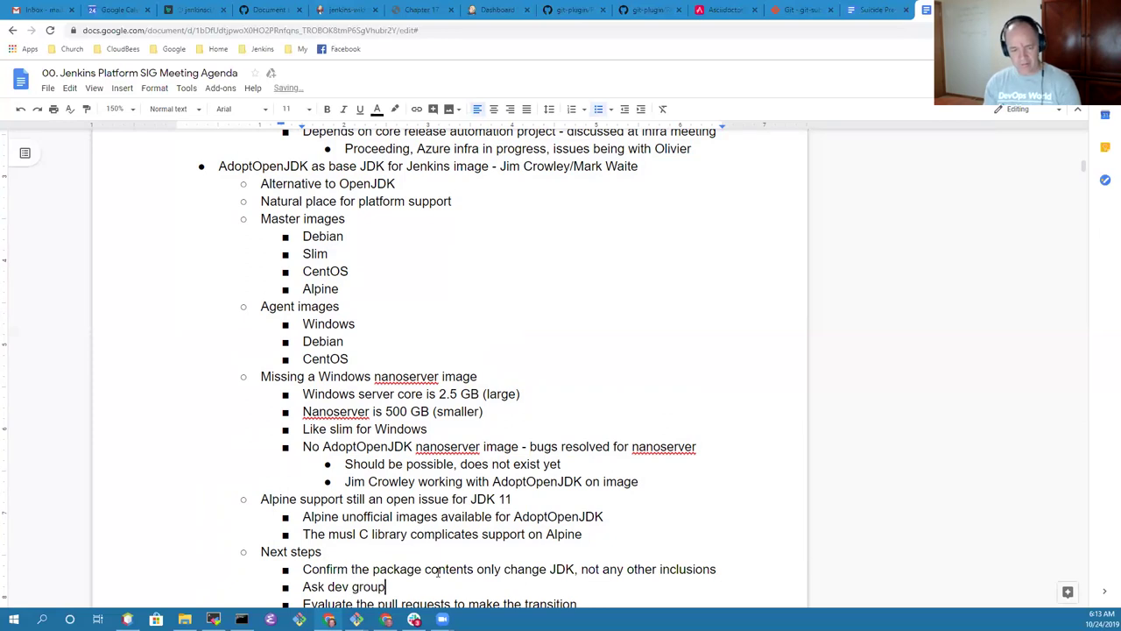
key("ctrl+BackSpace")
type("lig")
key("BackSpace")
type("st ")
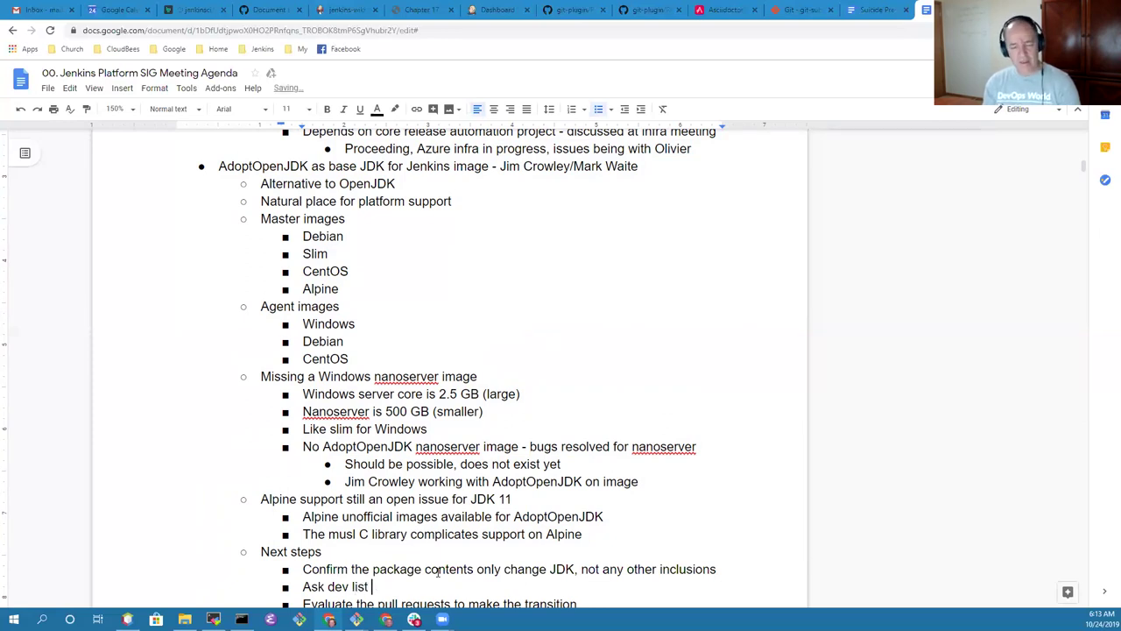
type("if there ar")
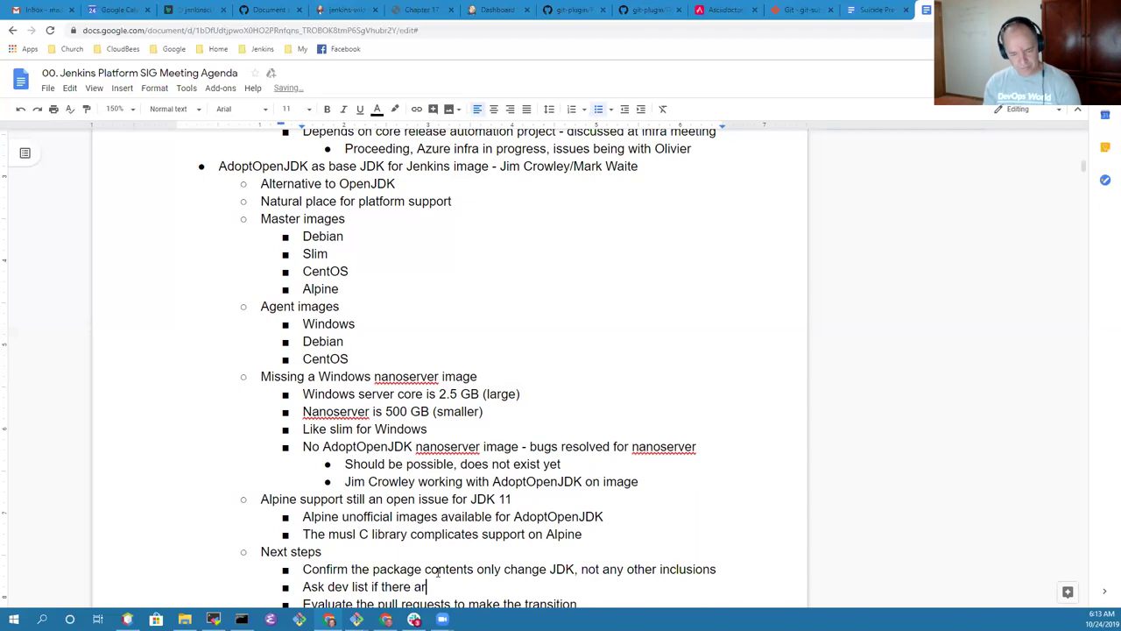
type("e specific pac")
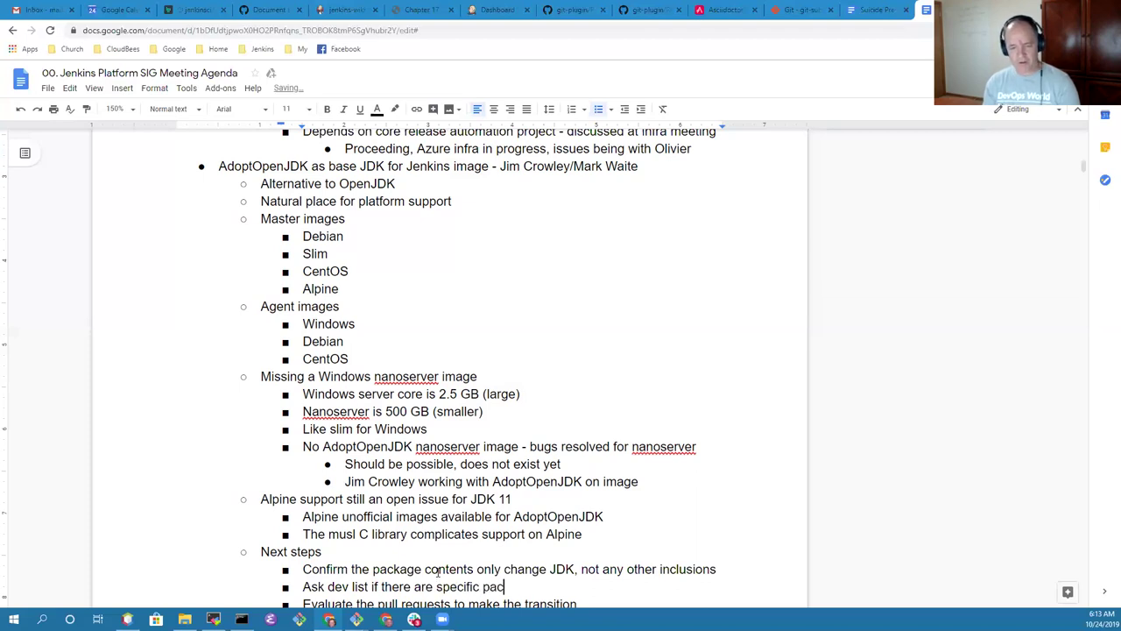
type("kage requirement")
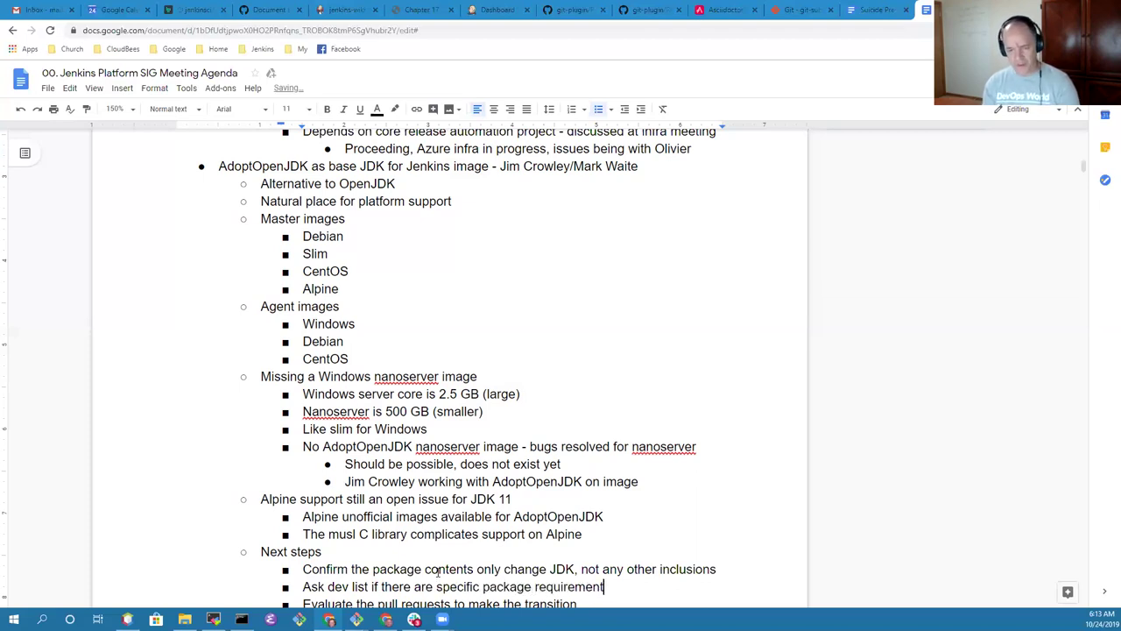
type("s which can't ")
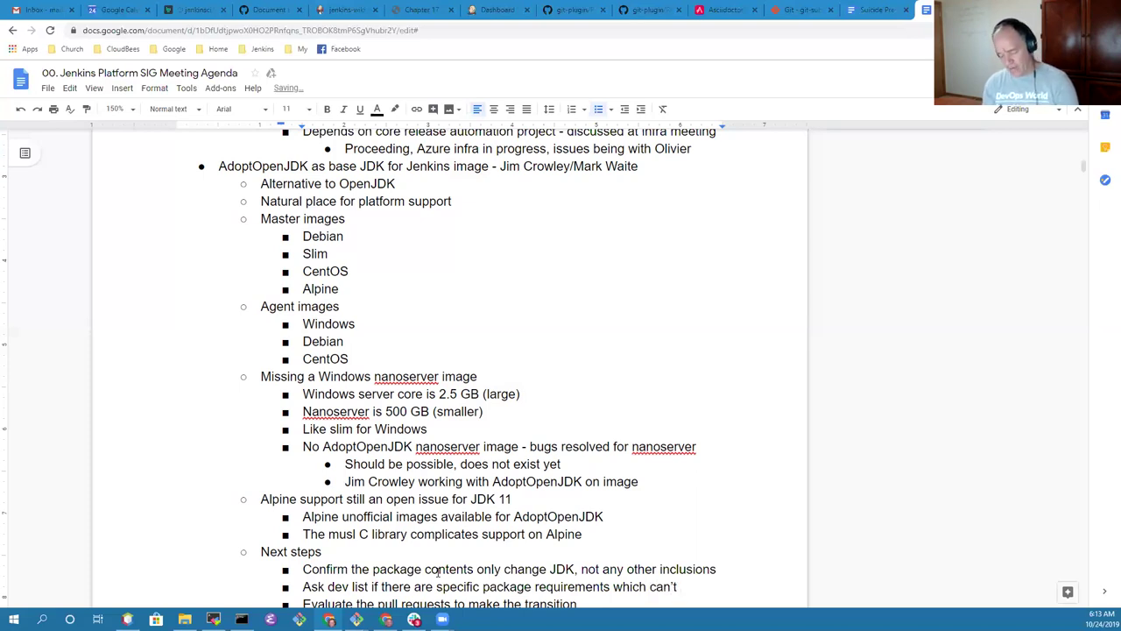
type("be ")
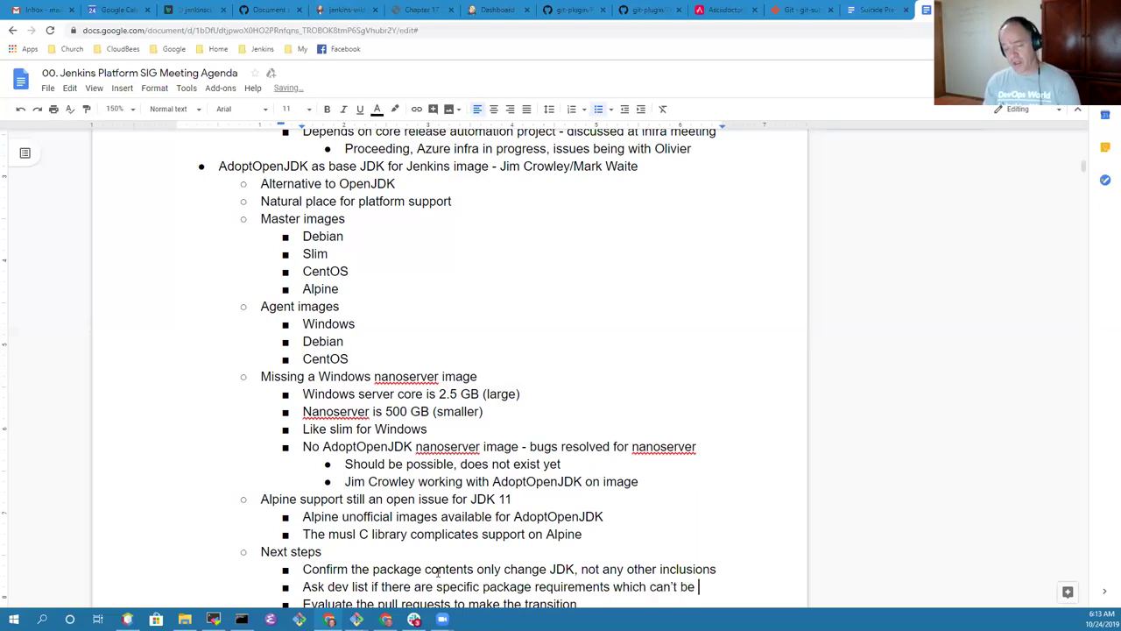
type("retained")
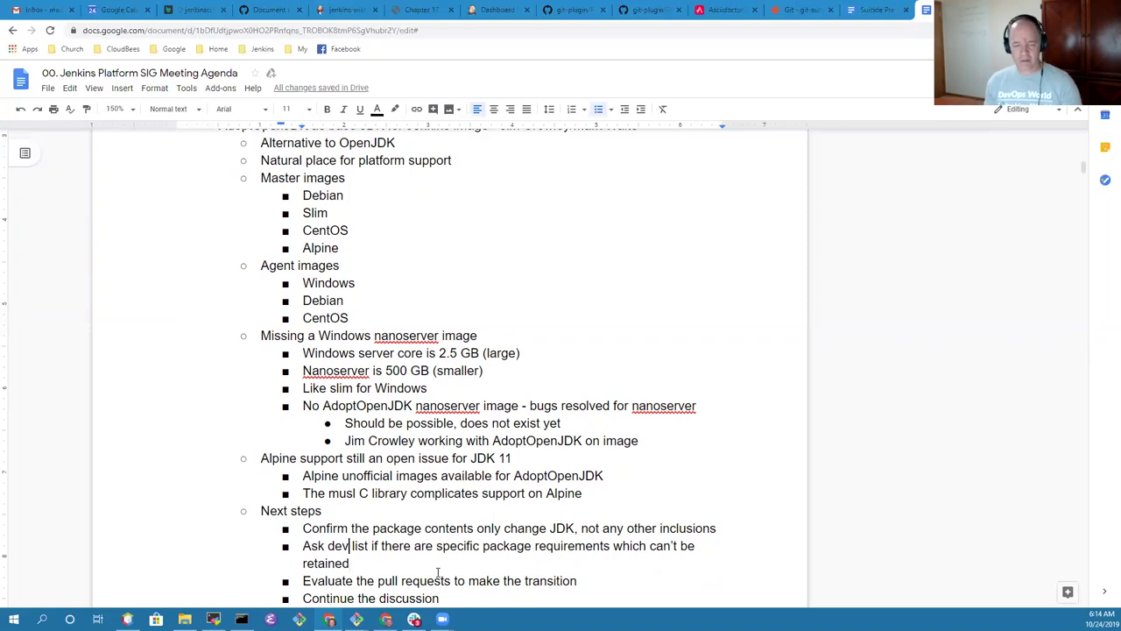
- Under the Confirm line, add the sub-note 'Needs an integration test to check packages installed'
key("Up")
key("End")
key("Home")
key("shift+End")
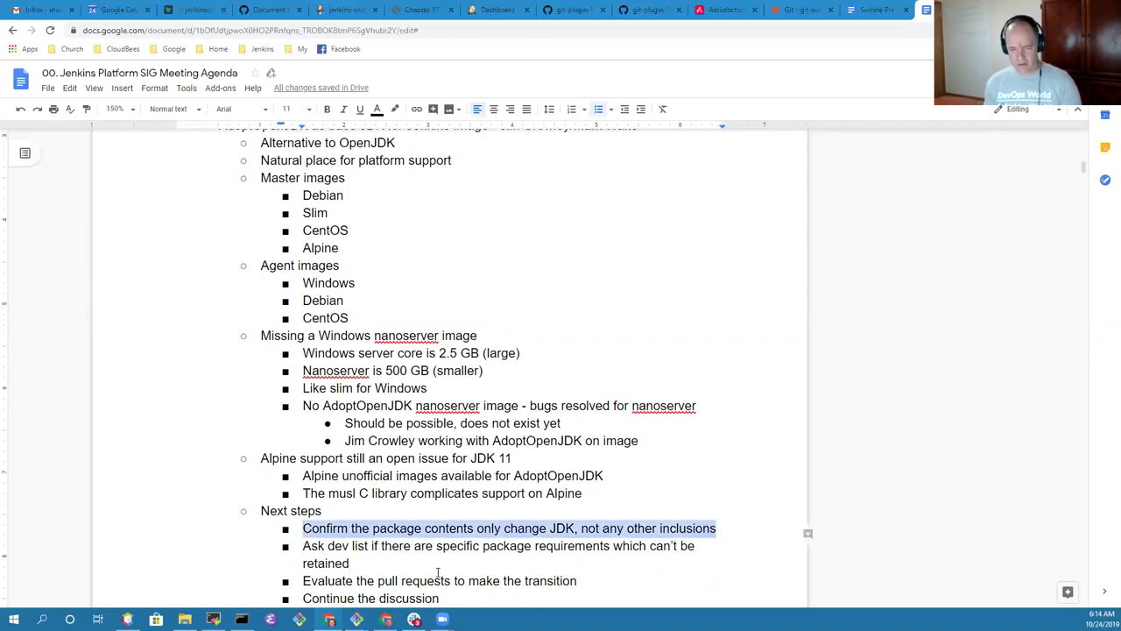
key("Up")
key("Down")
key("End")
key("Return")
key("Tab")
type("Needs")
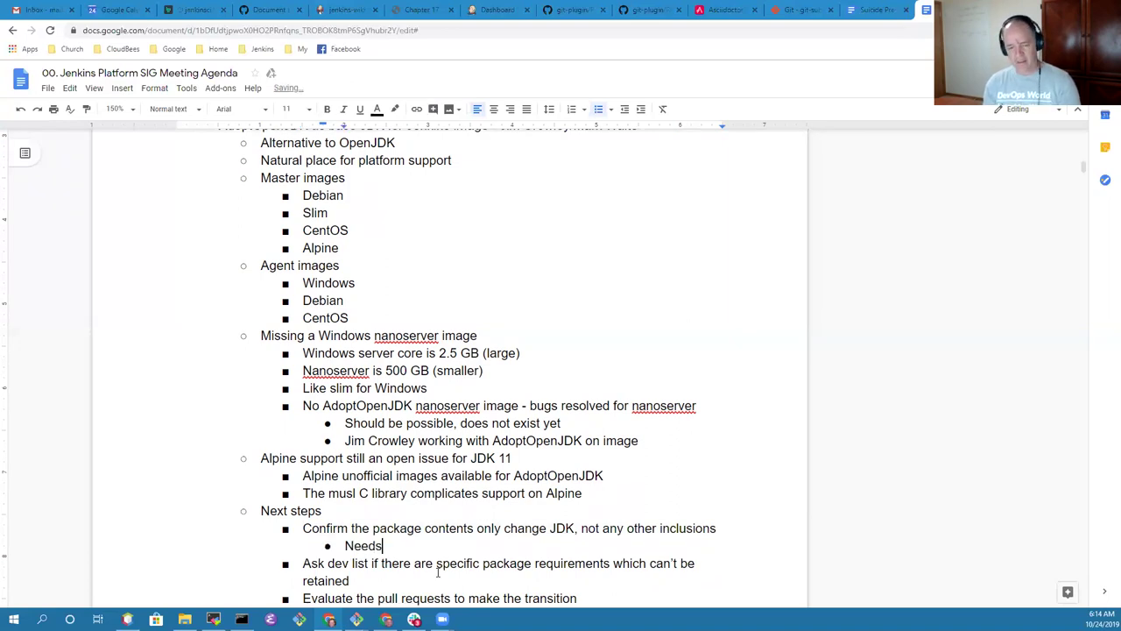
type(" an integration te")
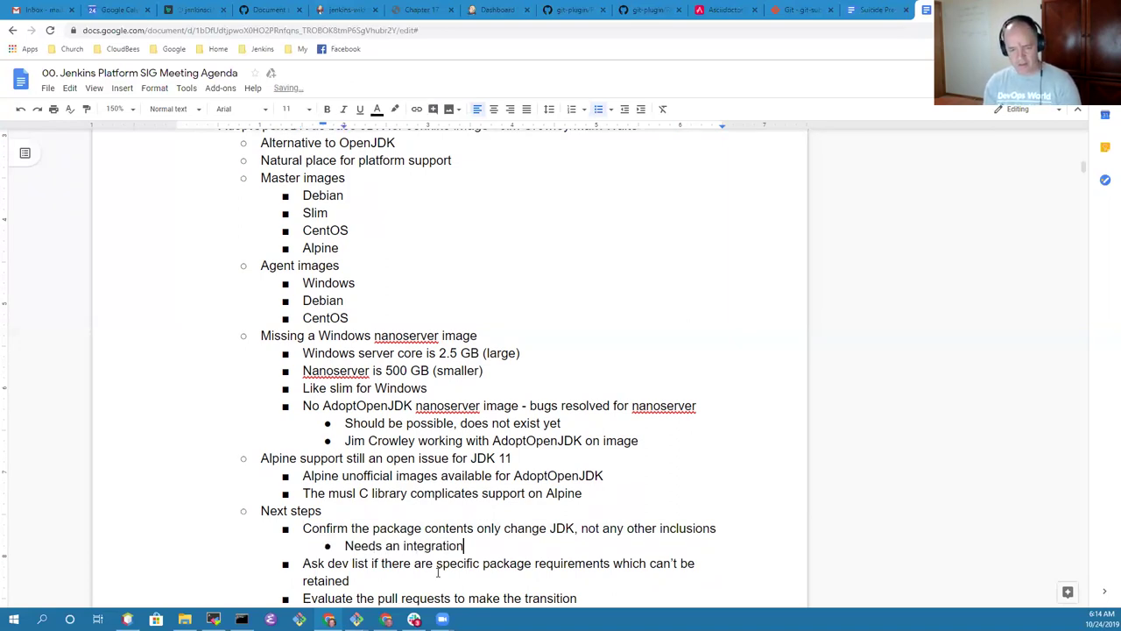
key("BackSpace")
key("BackSpace")
type("test t")
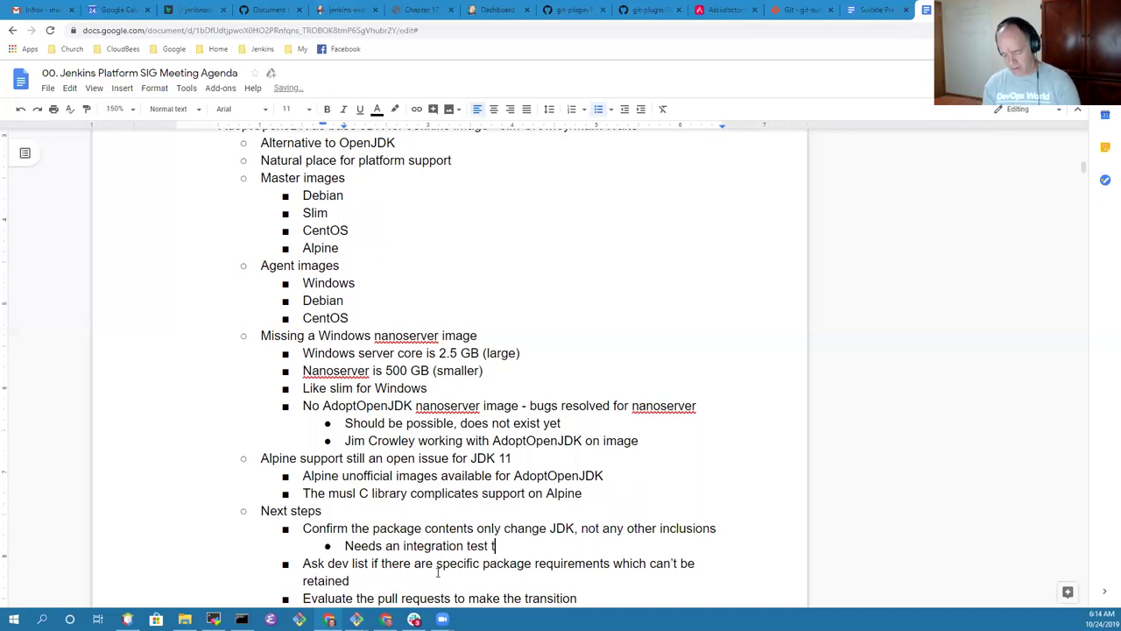
type("o check package")
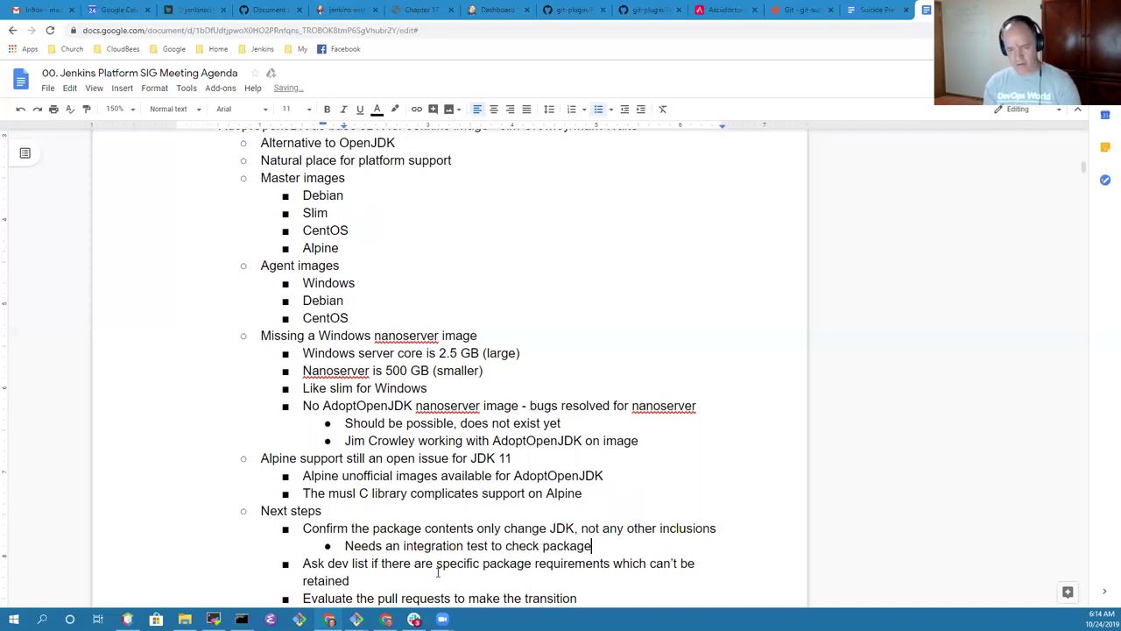
type("s installed")
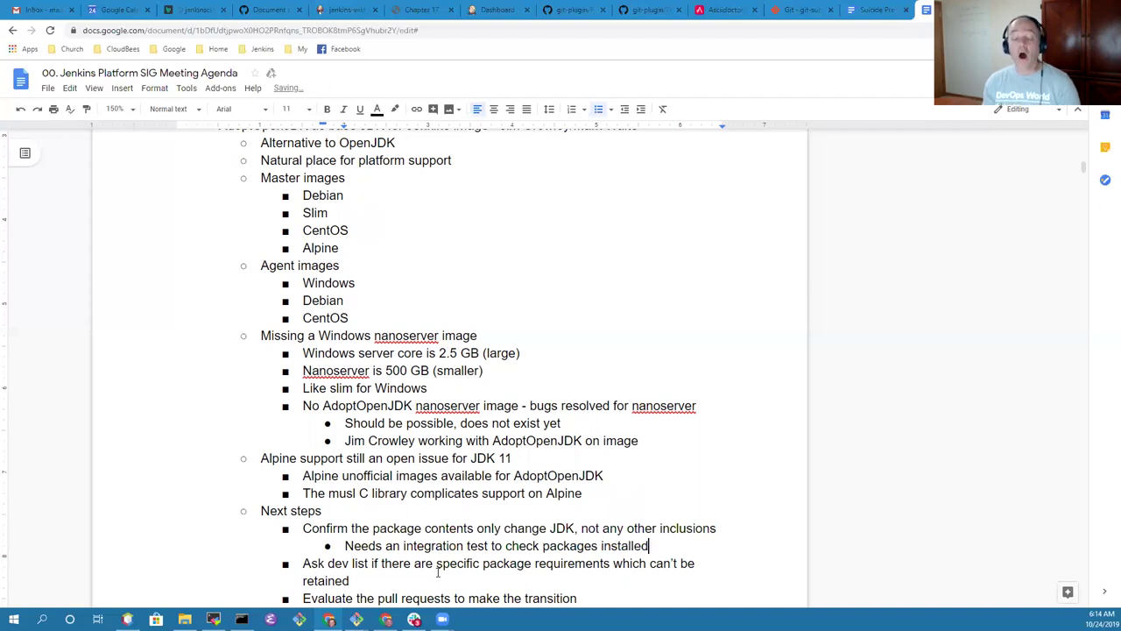
- Add the next step 'Confirm image size is not dramatically larger'
key("Return")
key("shift+Tab")
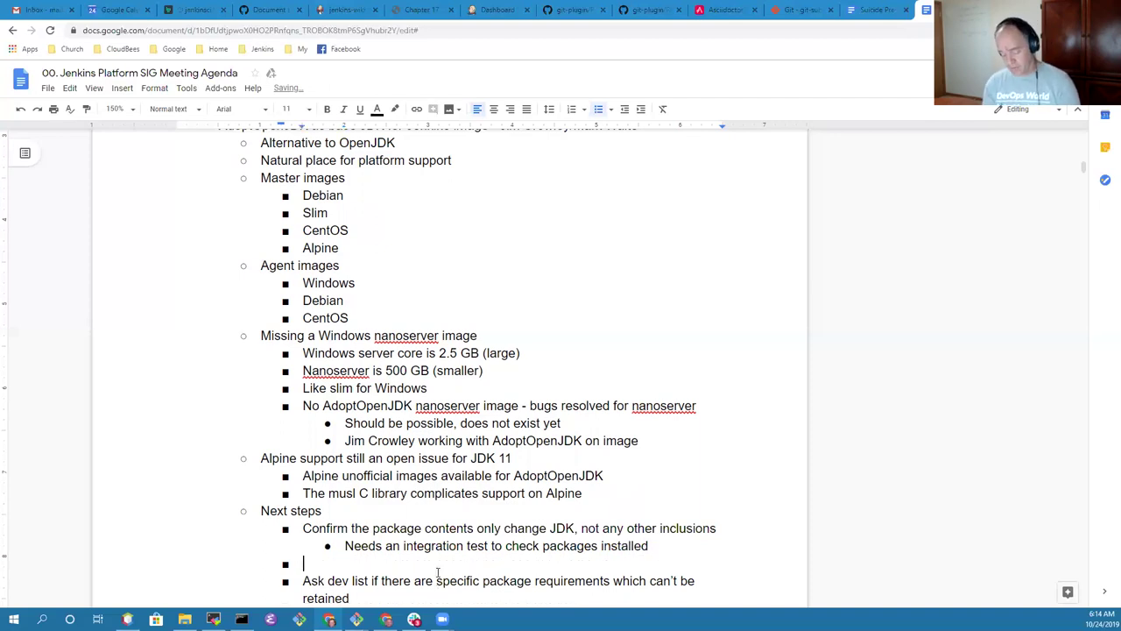
type("Confirm imaGE")
key("BackSpace")
key("BackSpace")
type("ge size is not dramatically larger")
key("Down")
key("Down")
key("Down")
key("Down")
key("Down")
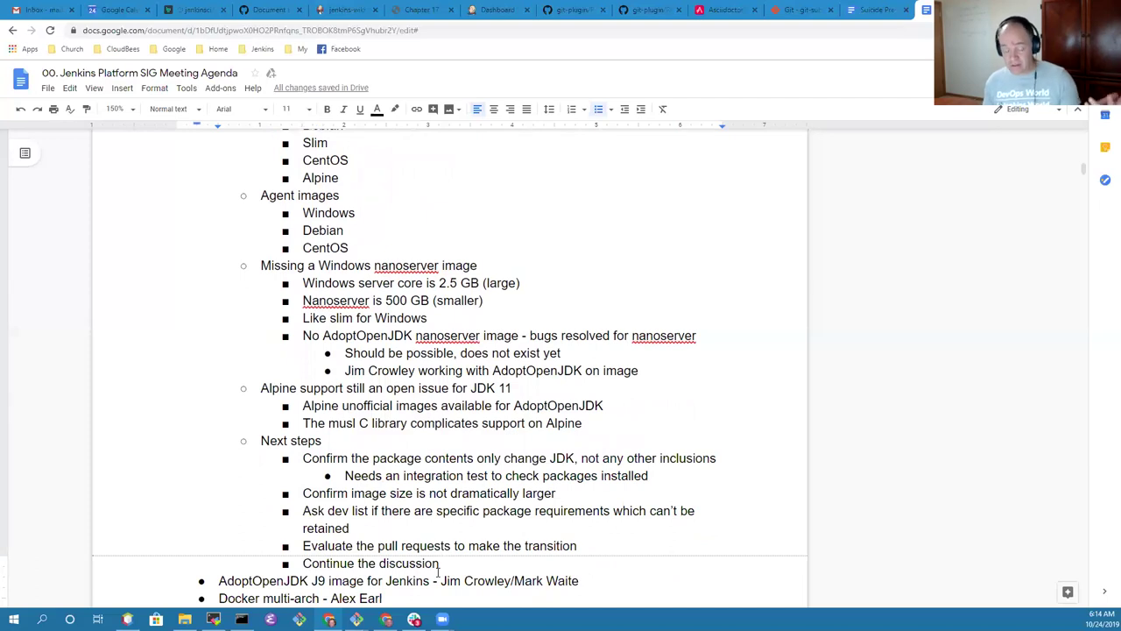
key("Up")
key("Up")
key("Up")
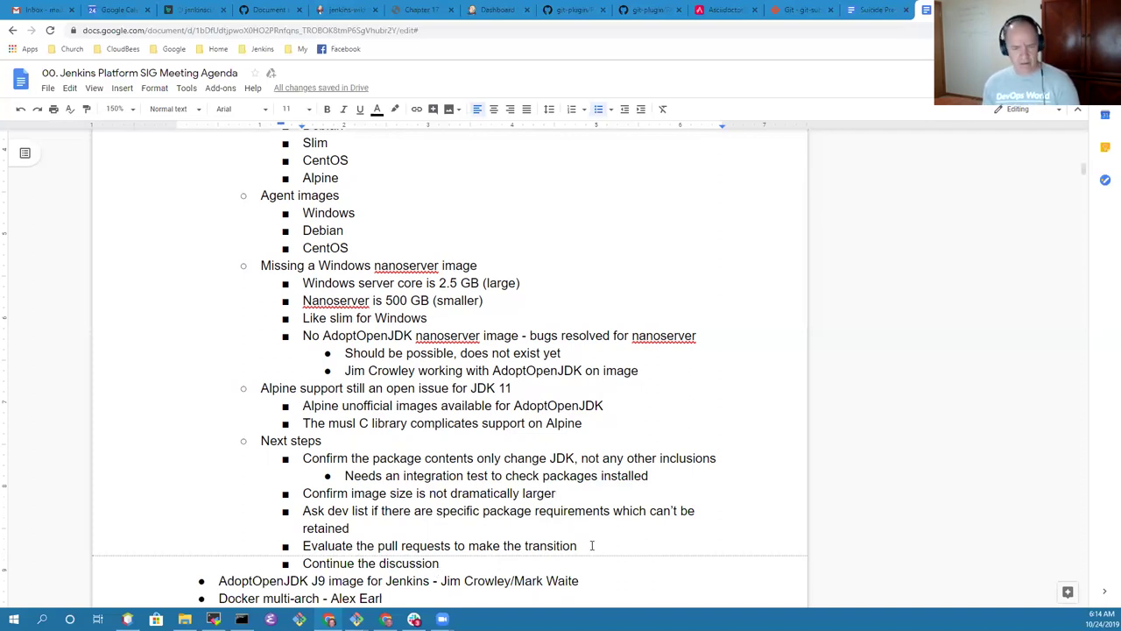
- Reposition the 'Continue the discussion' bullet and remove the leftover empty bullet
key("Down")
key("Down")
key("Down")
key("Down")
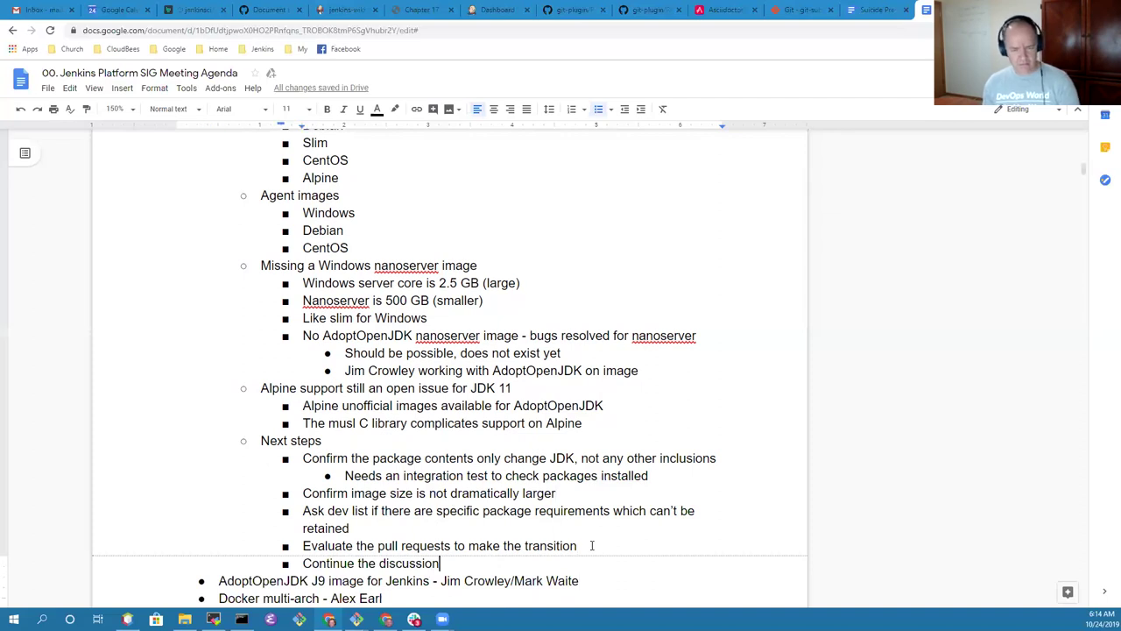
key("shift+Home")
key("ctrl+c")
key("BackSpace")
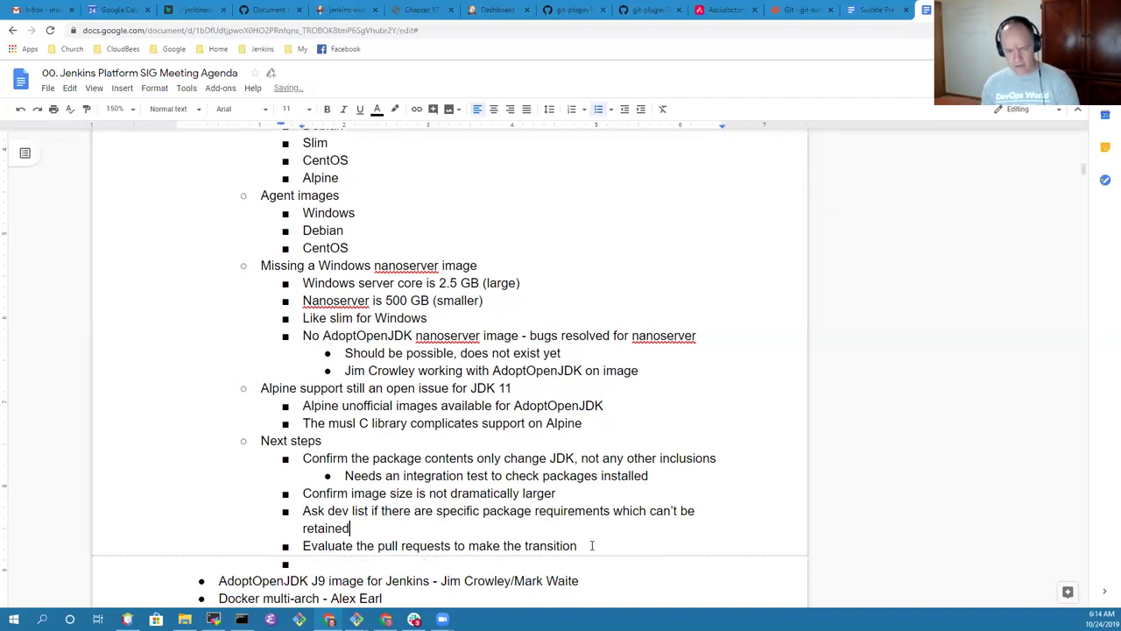
key("Return")
key("ctrl+v")
key("Down")
key("Down")
key("BackSpace")
key("BackSpace")
key("BackSpace")
key("Up")
key("Up")
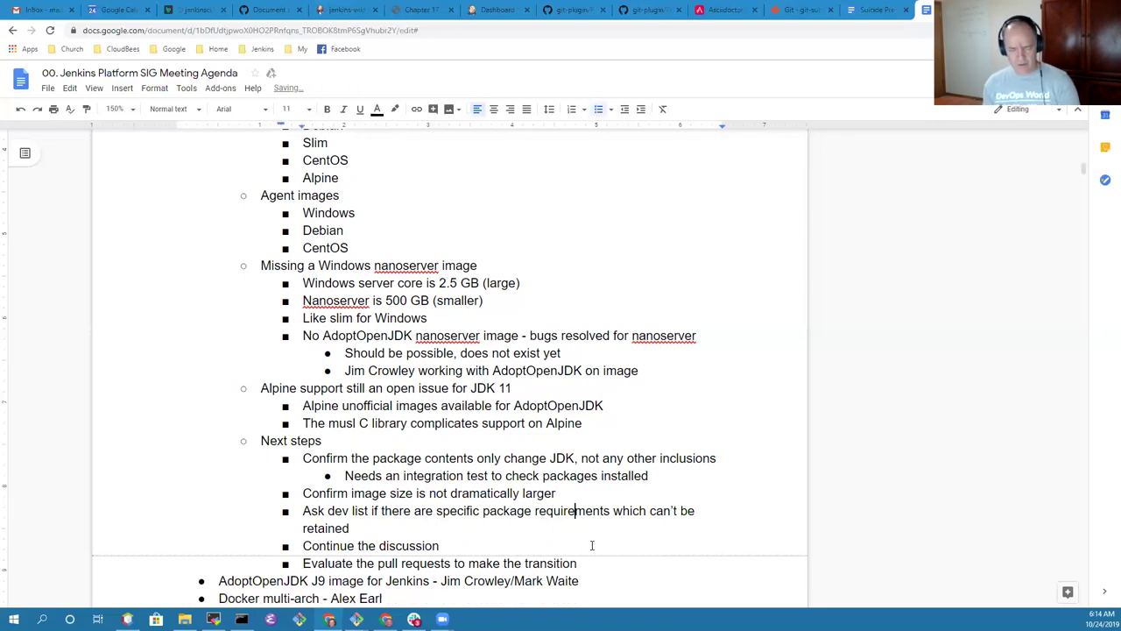
- Insert 'we discover' before 'there' in the Ask dev list bullet
key("ctrl+Left")
key("ctrl+Left")
key("ctrl+Left")
key("ctrl+Left")
key("ctrl+Left")
type("wee")
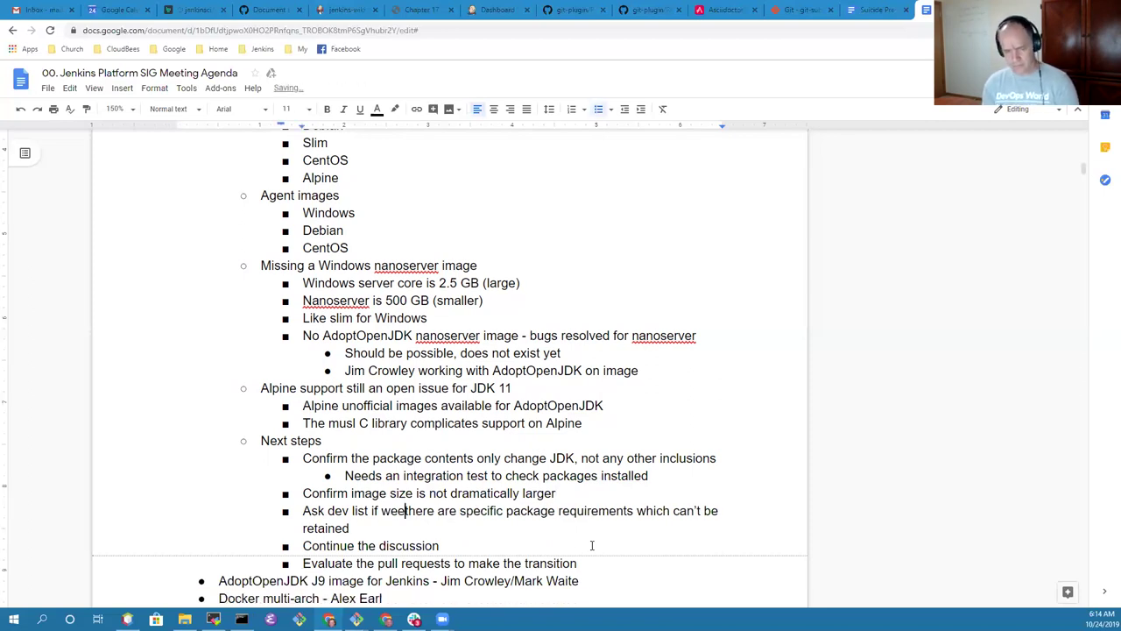
type(" disco")
key("BackSpace")
key("BackSpace")
key("BackSpace")
key("BackSpace")
key("BackSpace")
key("BackSpace")
key("BackSpace")
type("r")
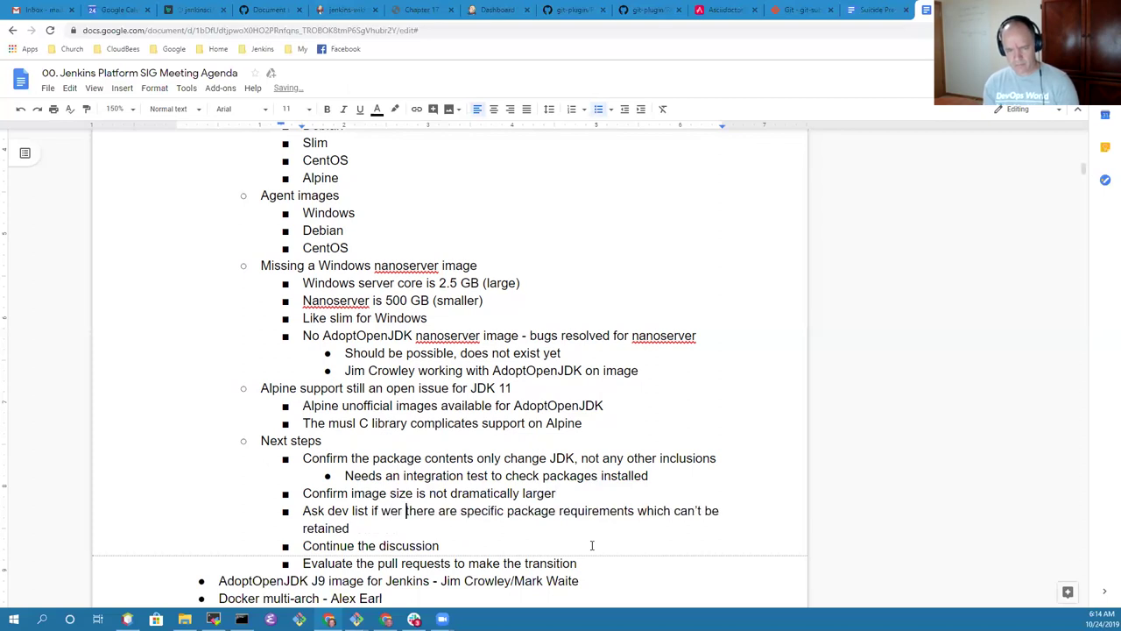
key("BackSpace")
key("BackSpace")
type("discover")
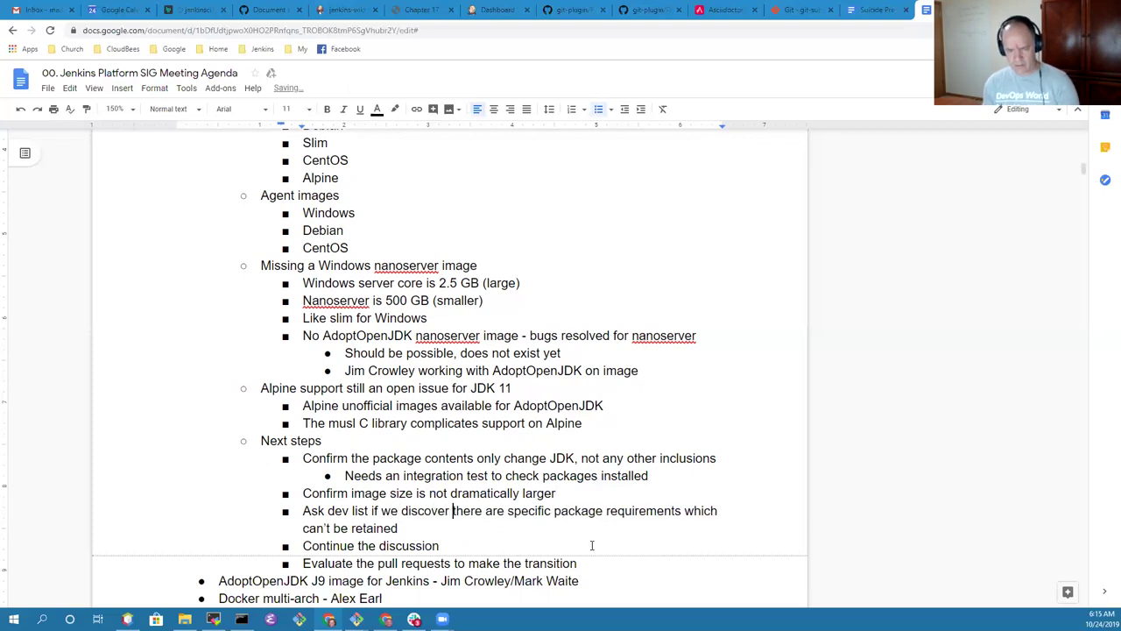
key("Down")
key("Down")
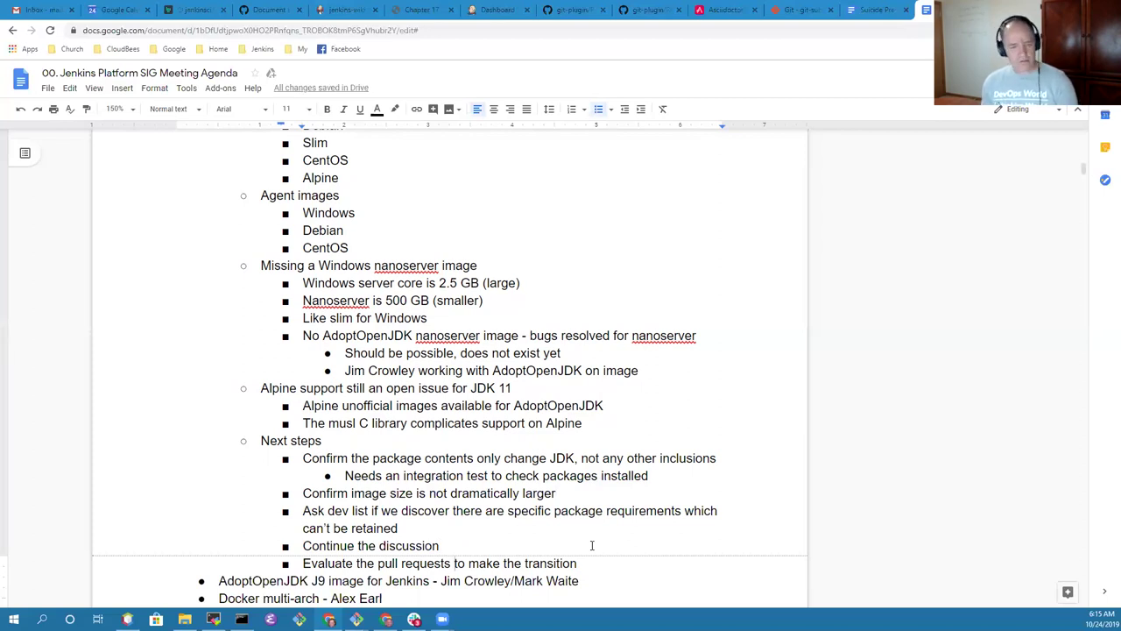
key("Down")
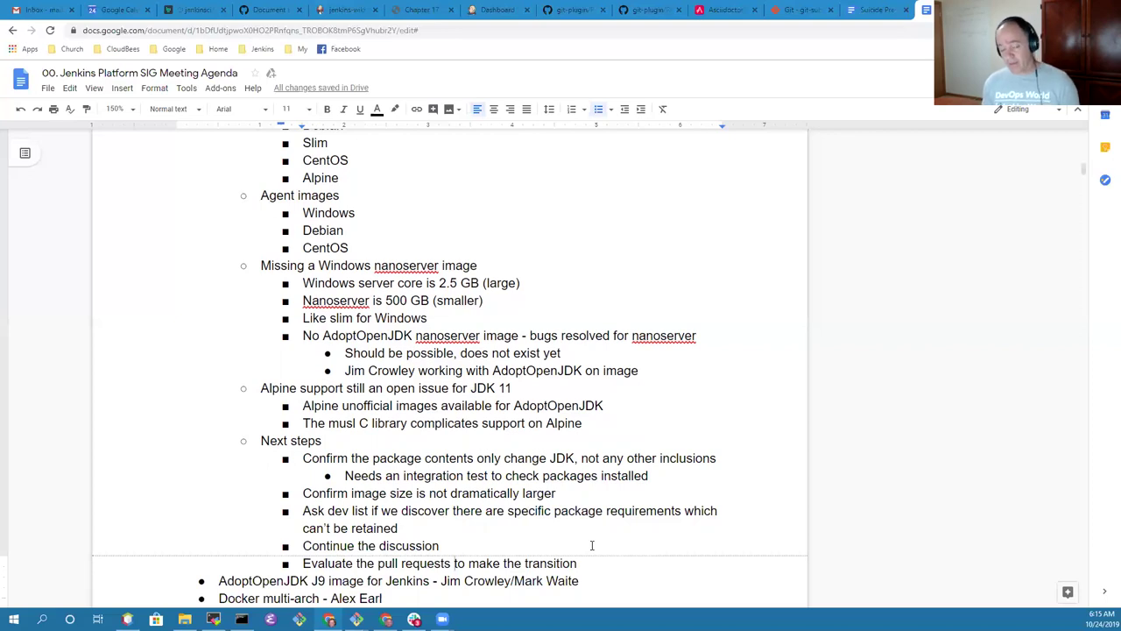
key("Down")
- Add the sub-point 'OpenJ9 is a different virtual machine implementation' under the AdoptOpenJDK J9 item
key("Home")
key("ctrl+shift+Right")
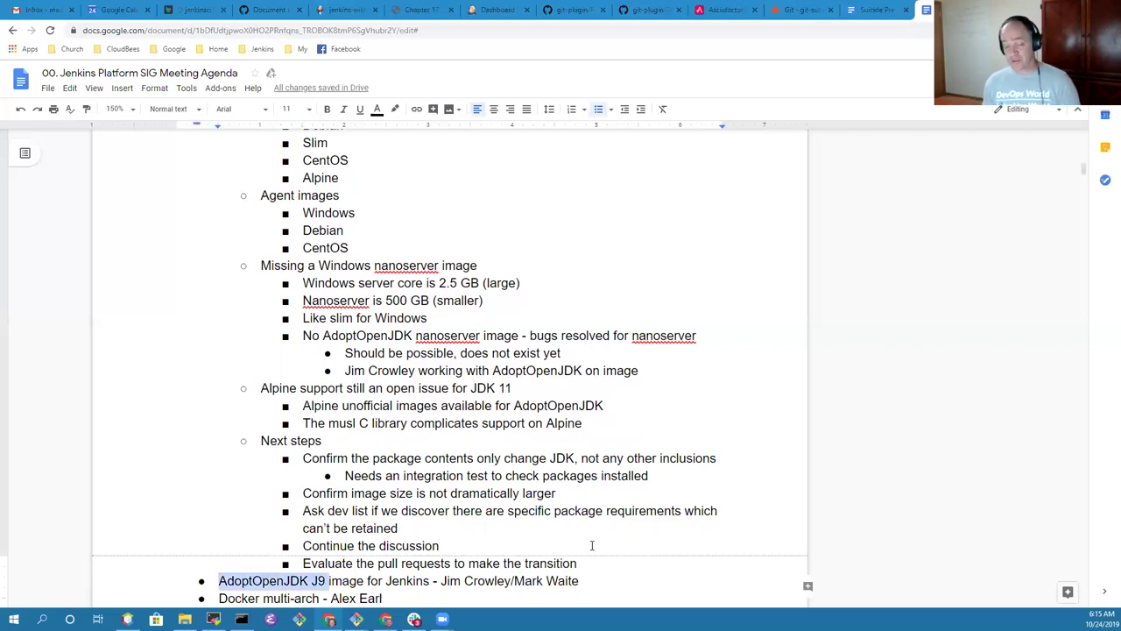
key("ctrl+shift+Right")
key("Right")
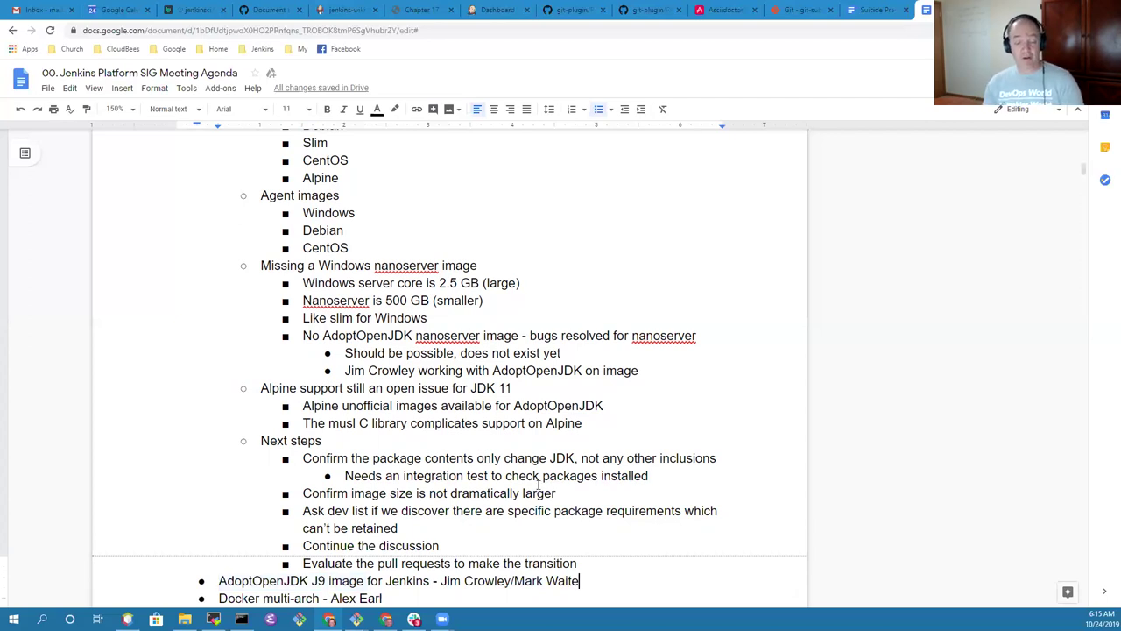
scroll(621, 491, "down", 4)
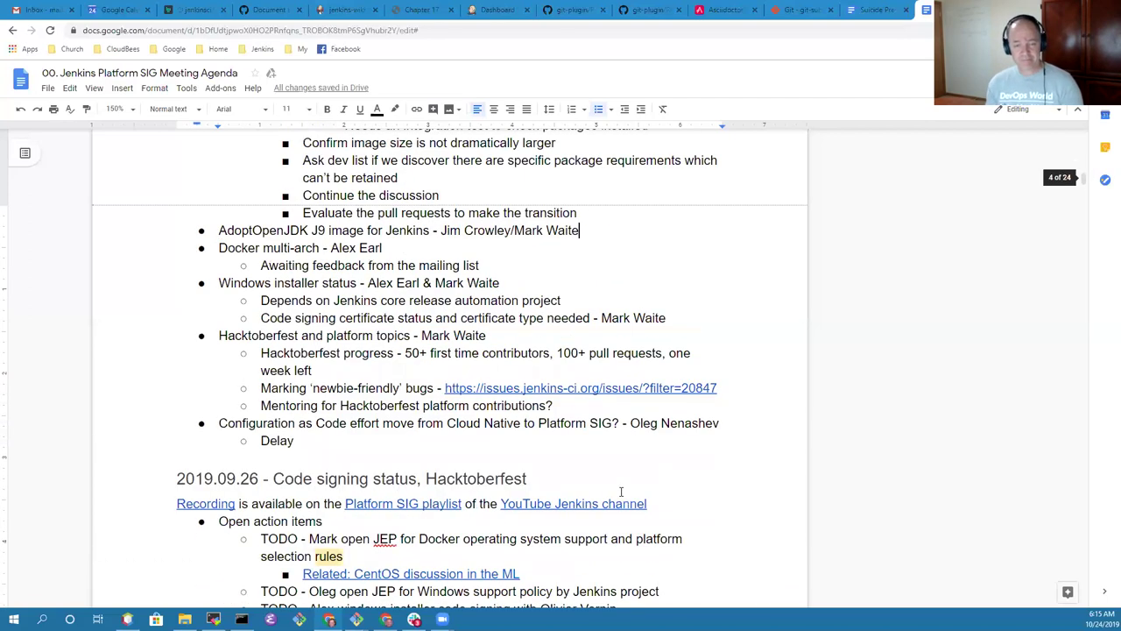
key("Return")
key("Tab")
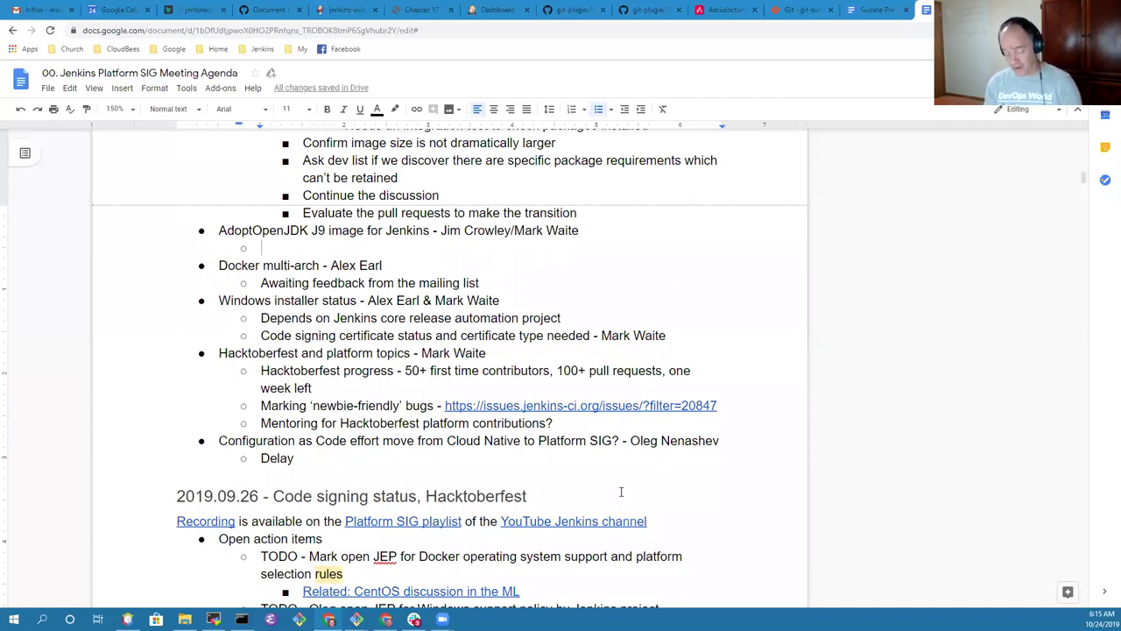
type("Open")
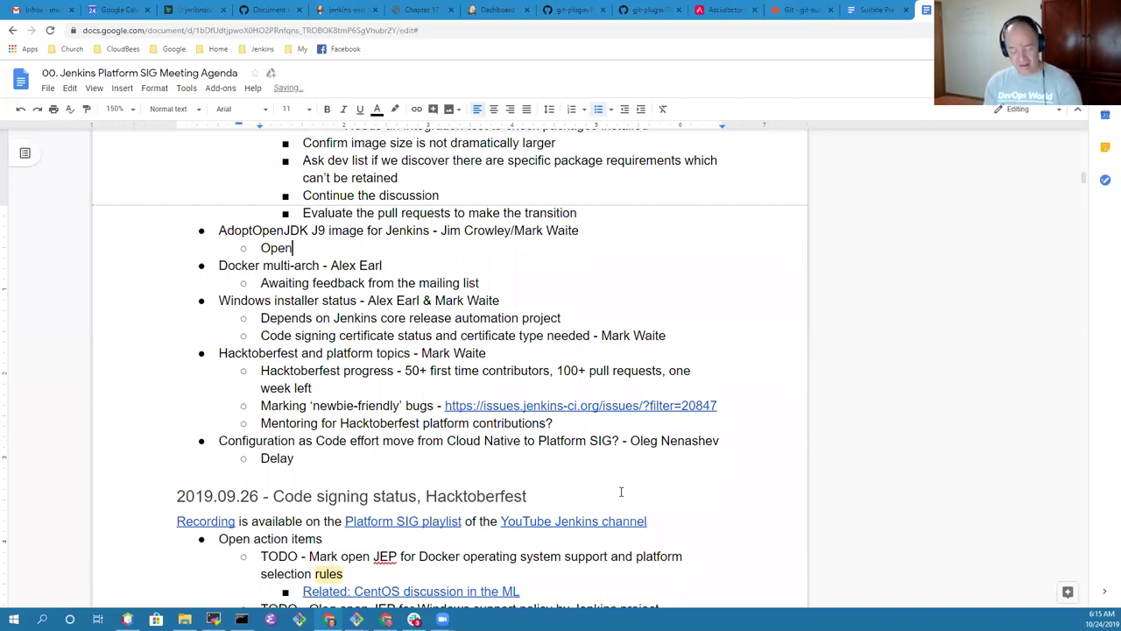
type("J9 is a ")
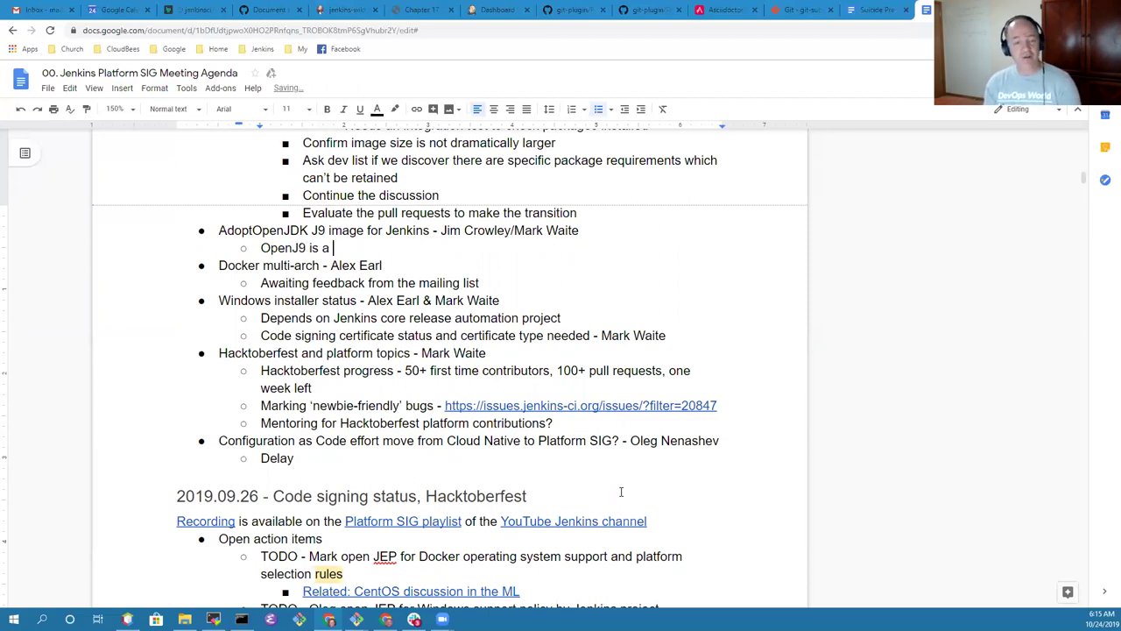
type("different ")
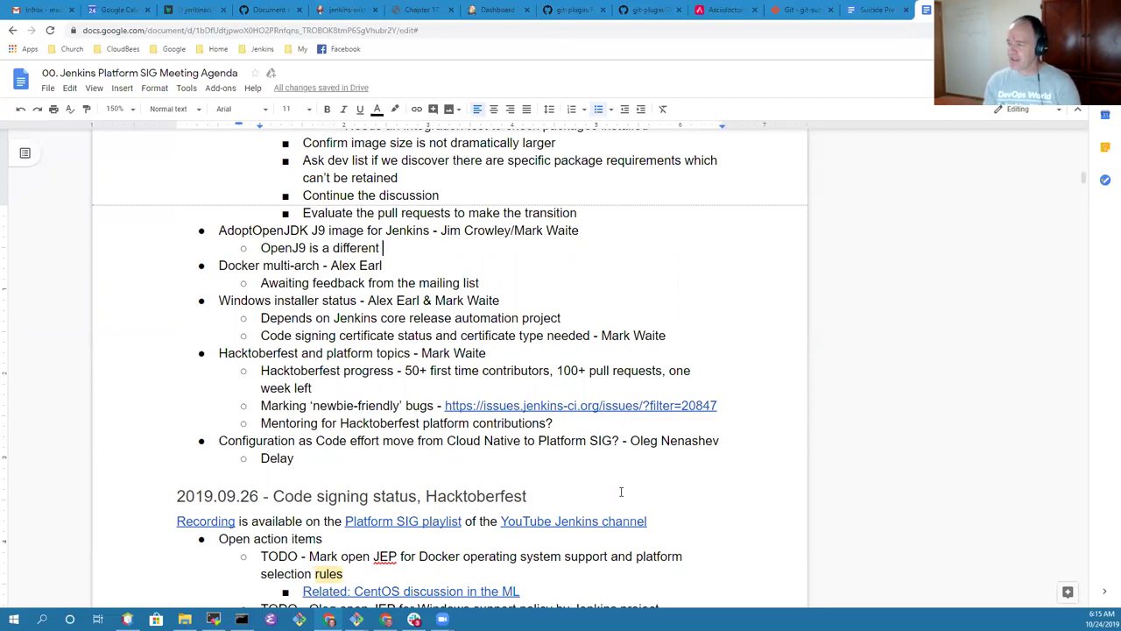
type("virtu")
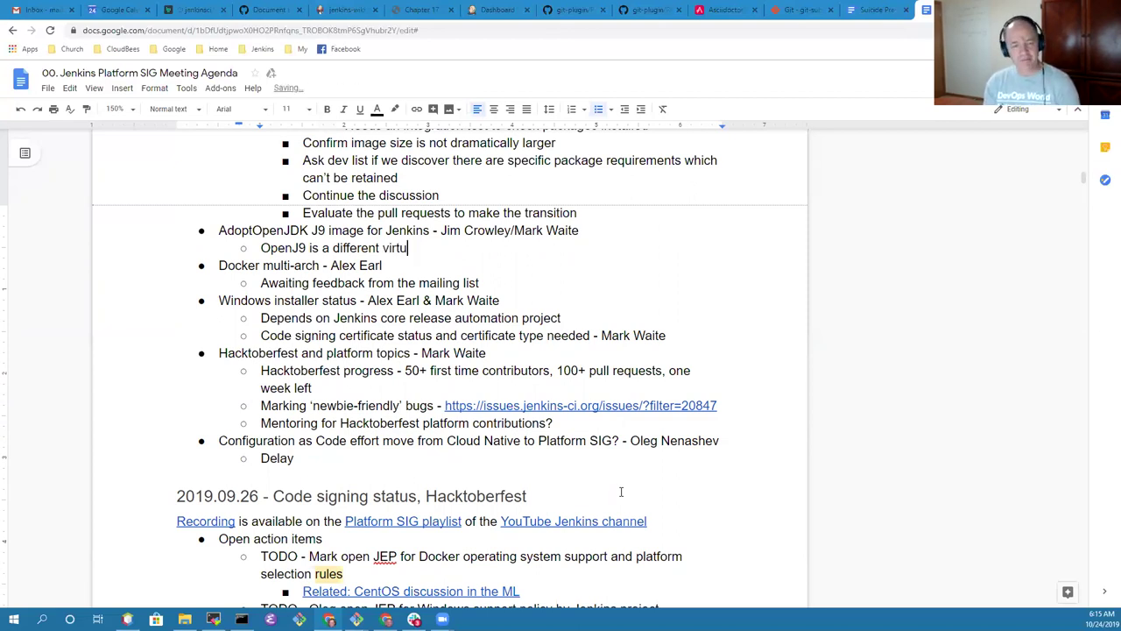
type("al machine imp")
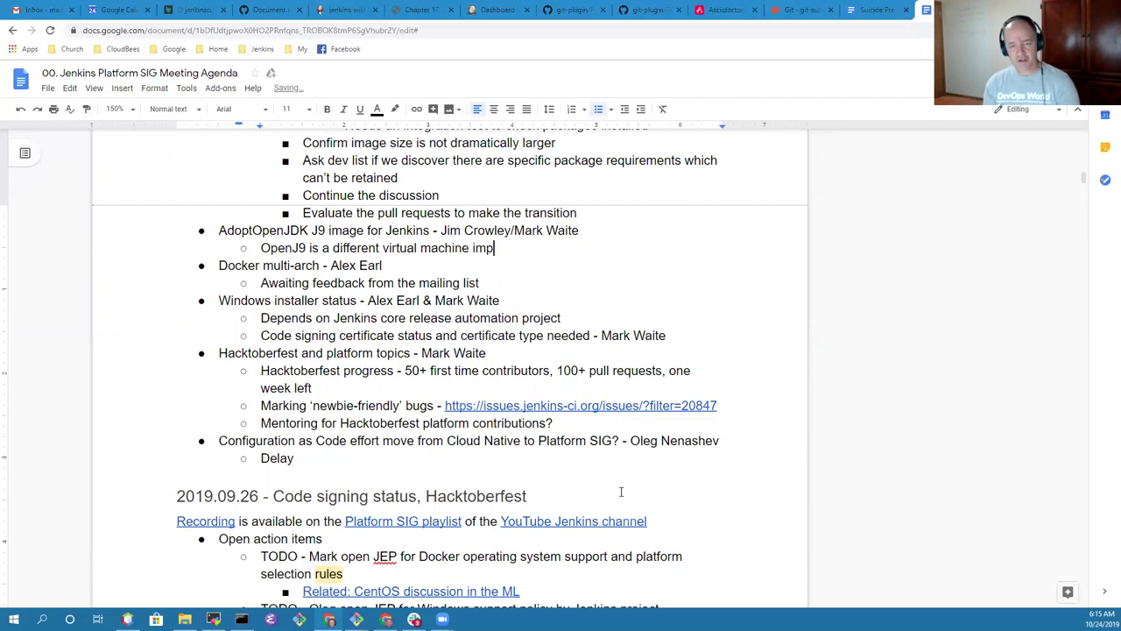
type("lementation")
- Add a deeper note: 'Competitor to "hotspot", the defacto virtual machine'
key("Return")
key("Tab")
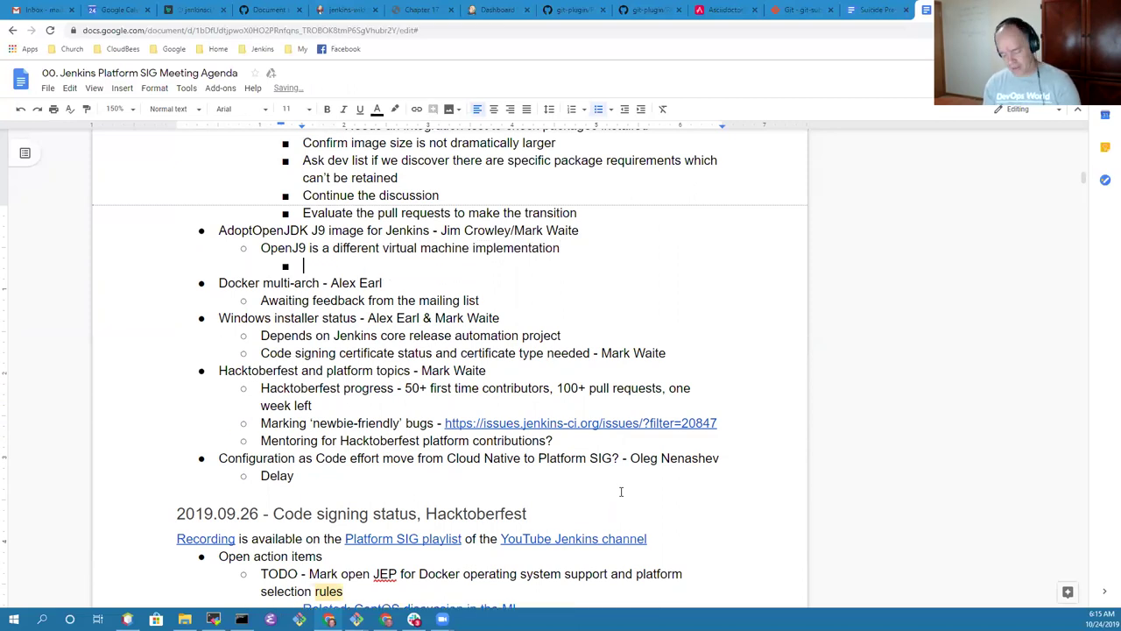
type("Competi")
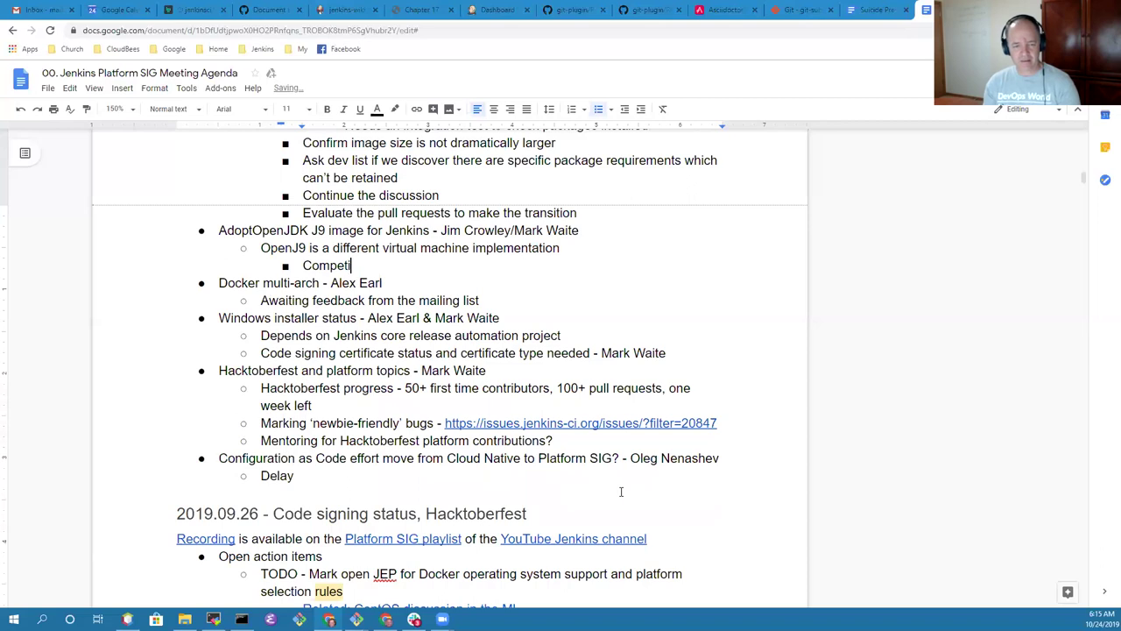
type("tor t")
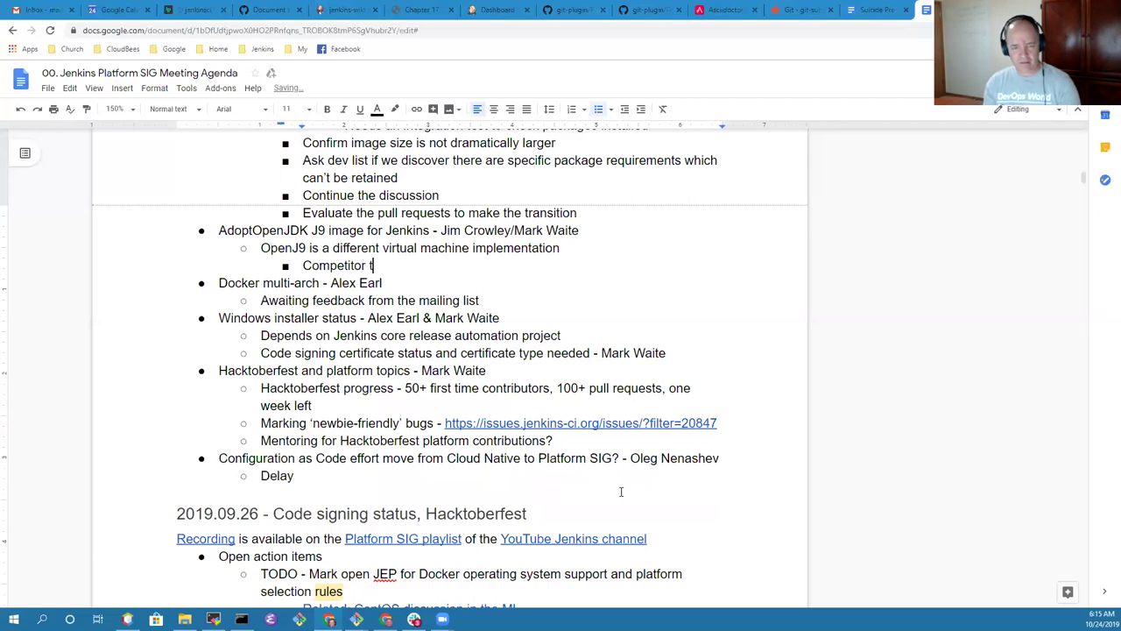
type("o \"hotspot\"")
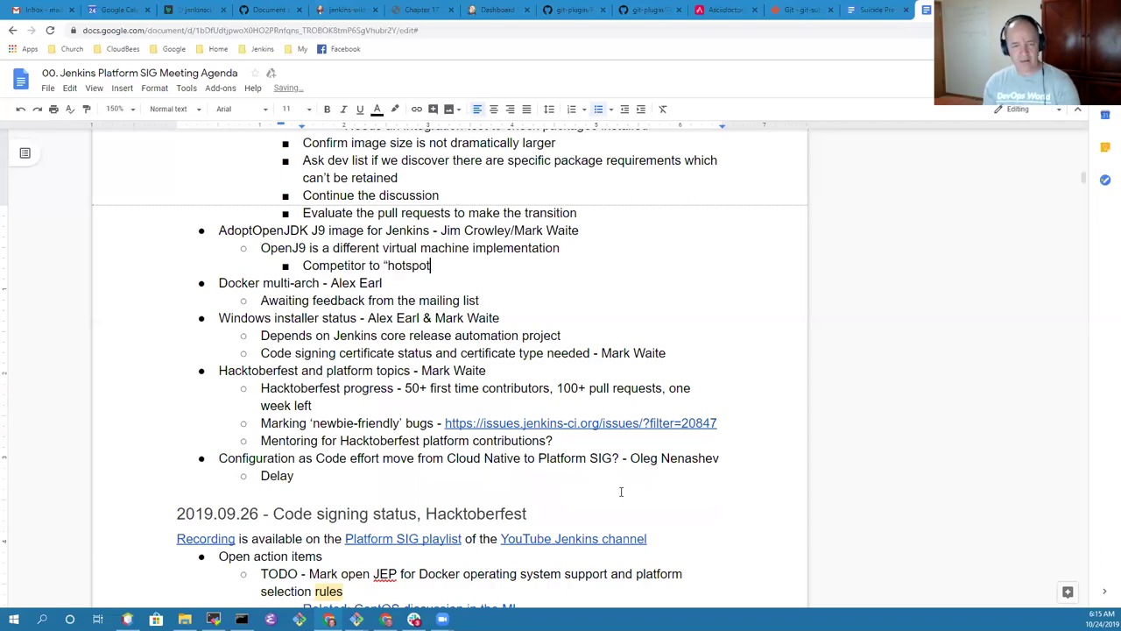
type(", t")
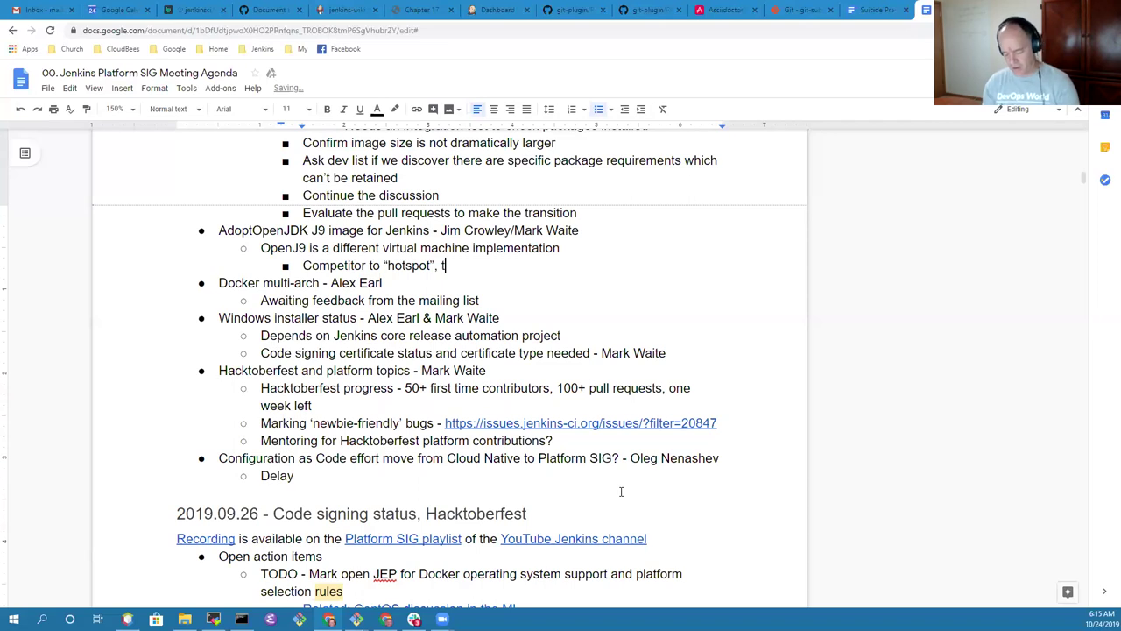
type("he defacto vi")
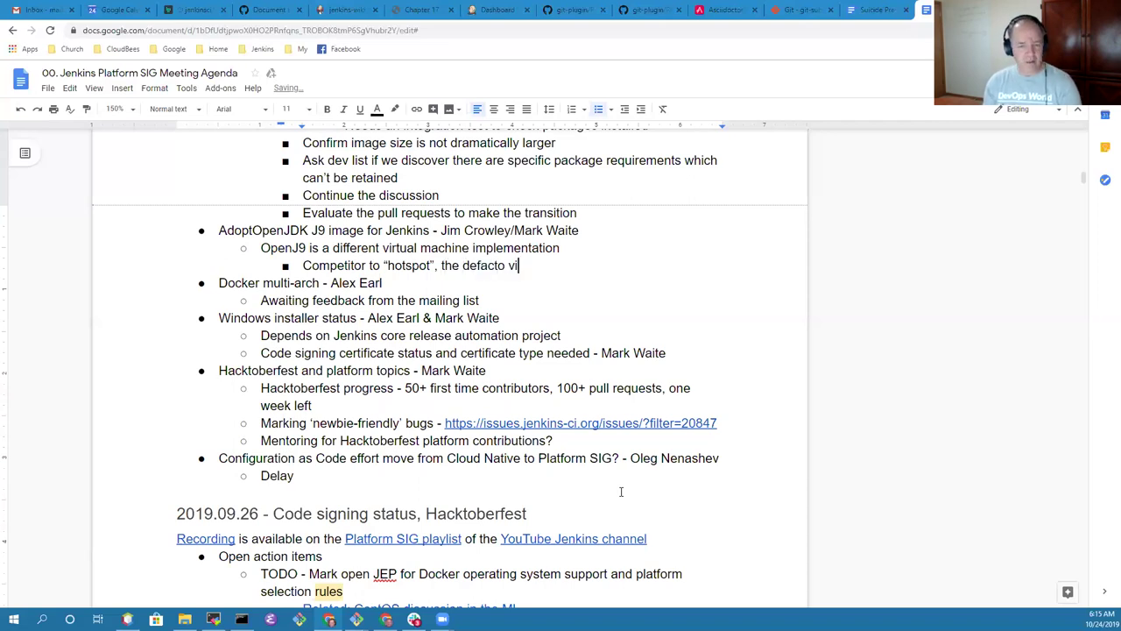
type("rtual machinme")
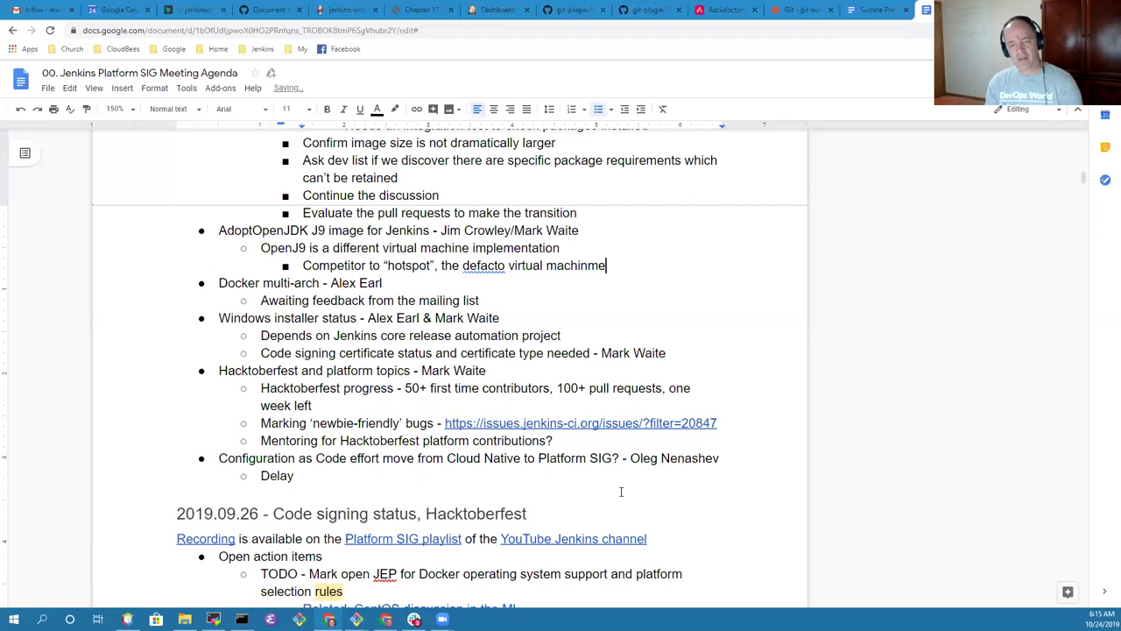
key("BackSpace")
key("BackSpace")
key("BackSpace")
type("ne")
- Add 'Designed for small environment, fast startup environment, low memory environments' at the same level
key("Return")
key("Tab")
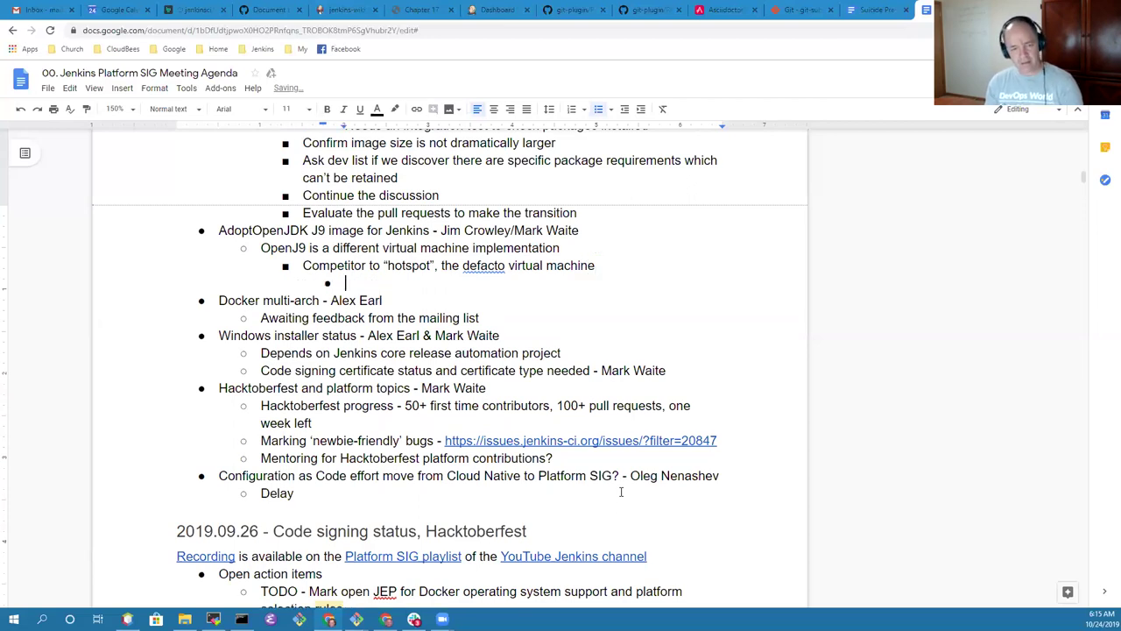
key("shift+Tab")
type("Designed for")
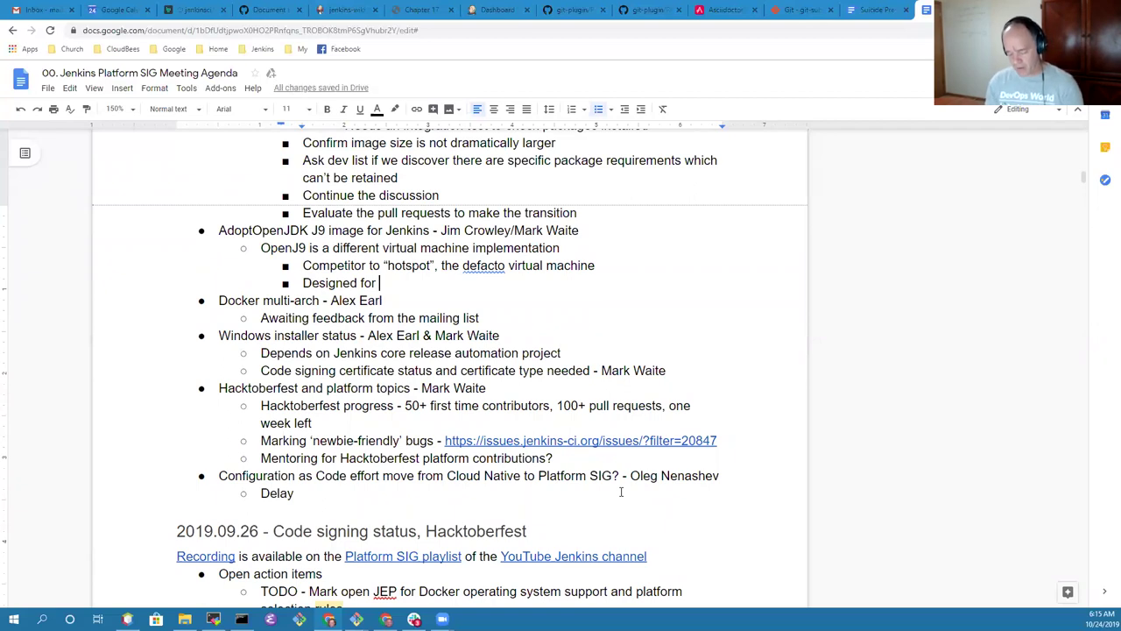
type(" small enviro")
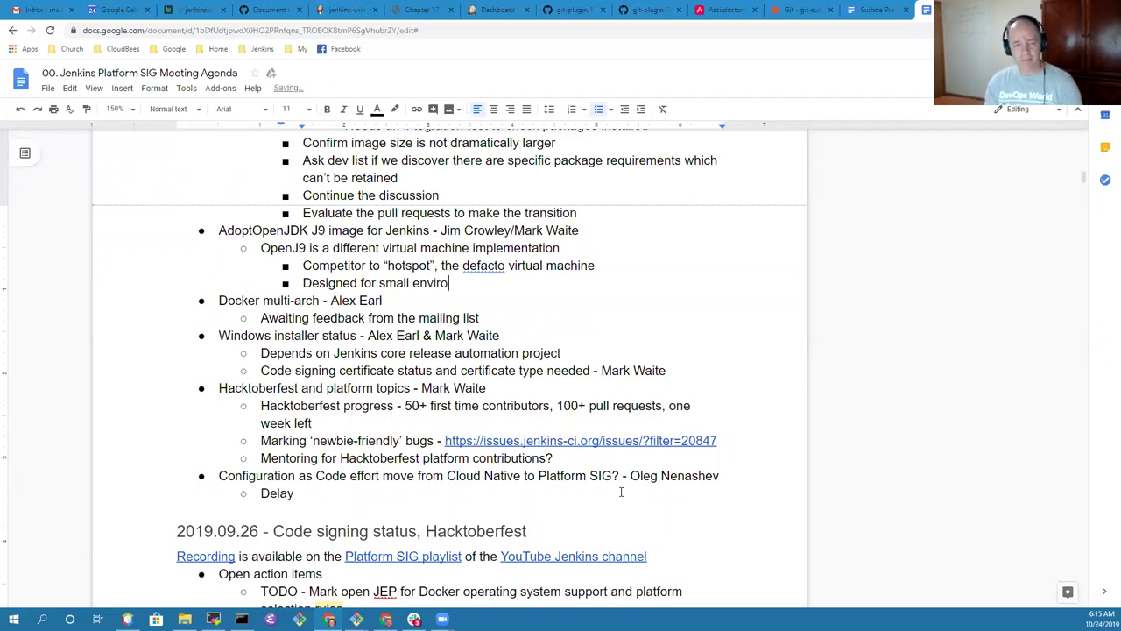
type("nment, fast startup ")
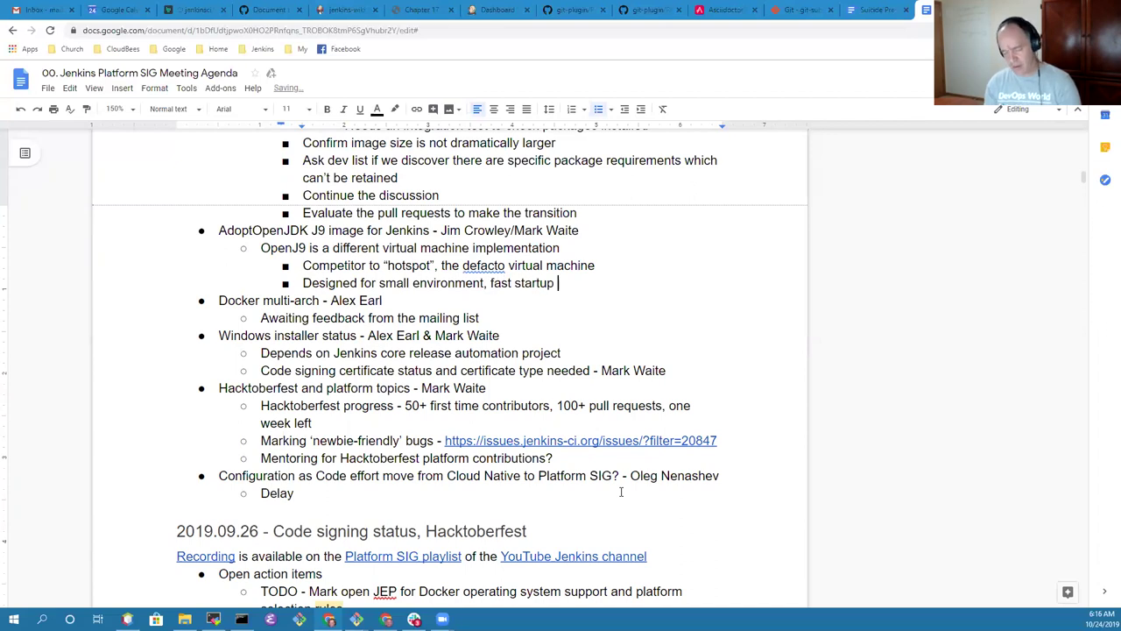
type("environment, ")
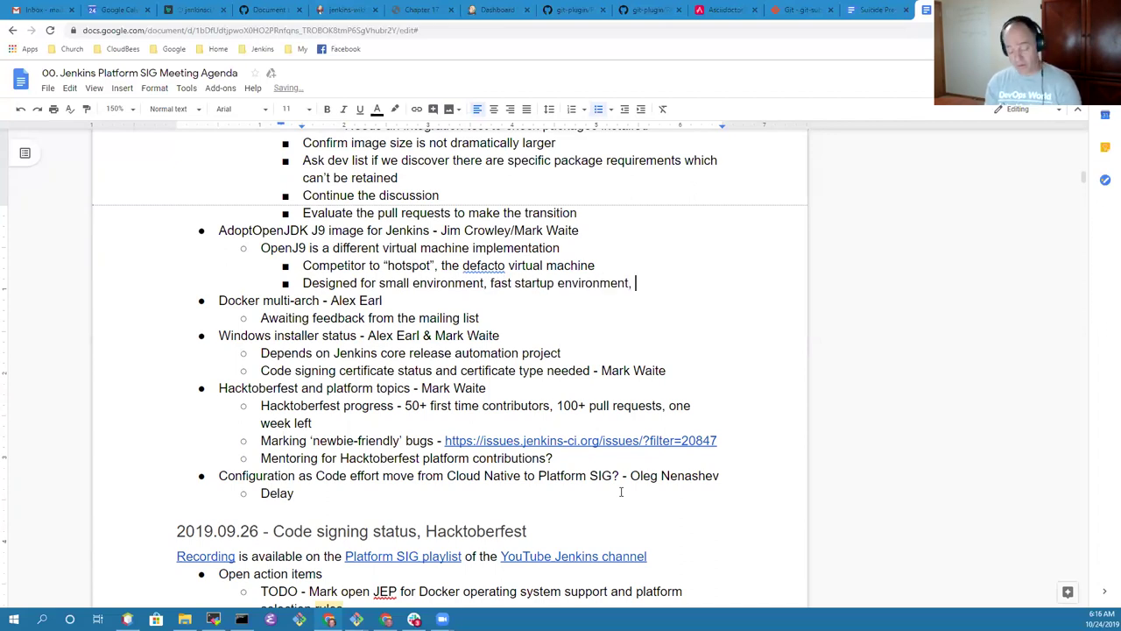
type("low memory e")
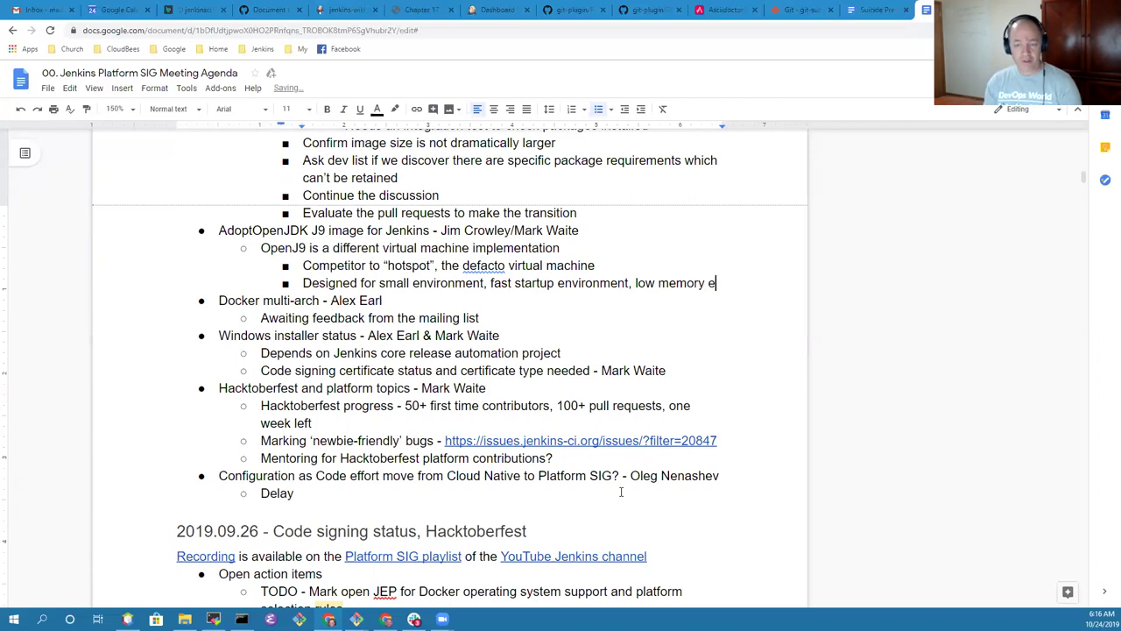
type("nv")
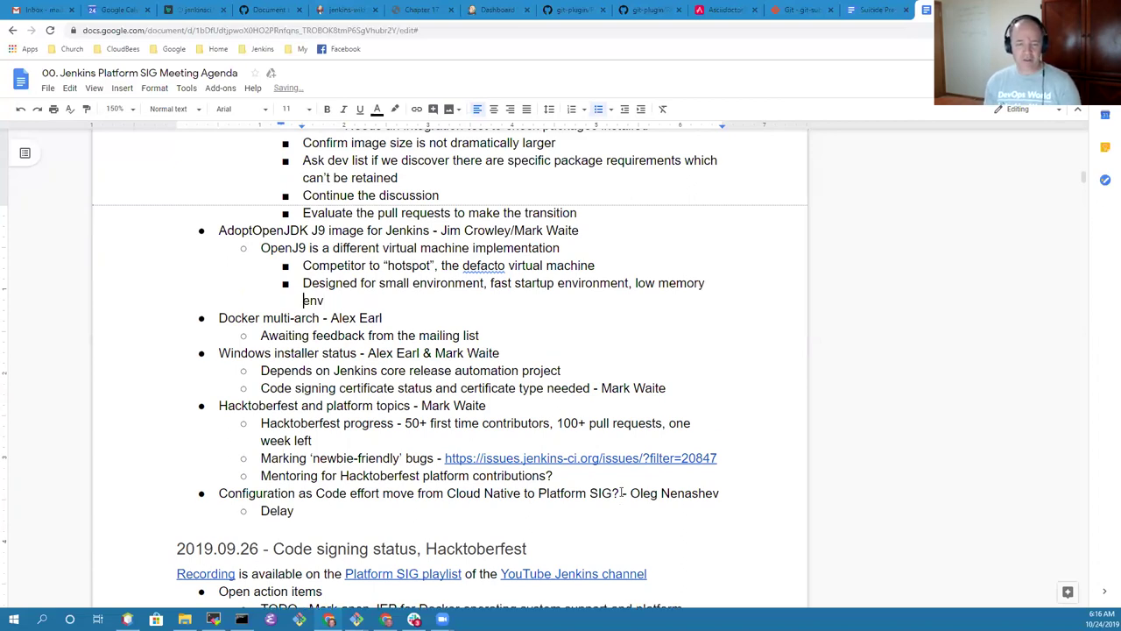
type("ironments")
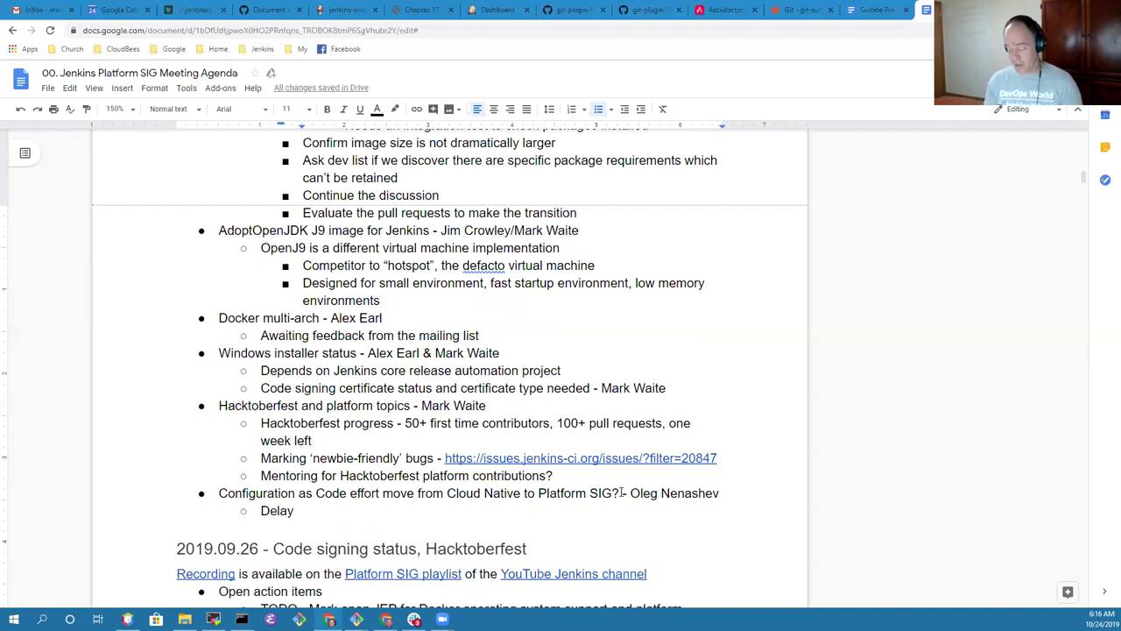
- Add 'Useful for Jenkinsfile runner and environments like Jenkins X', then start an outdented bullet
key("Return")
type("Useful")
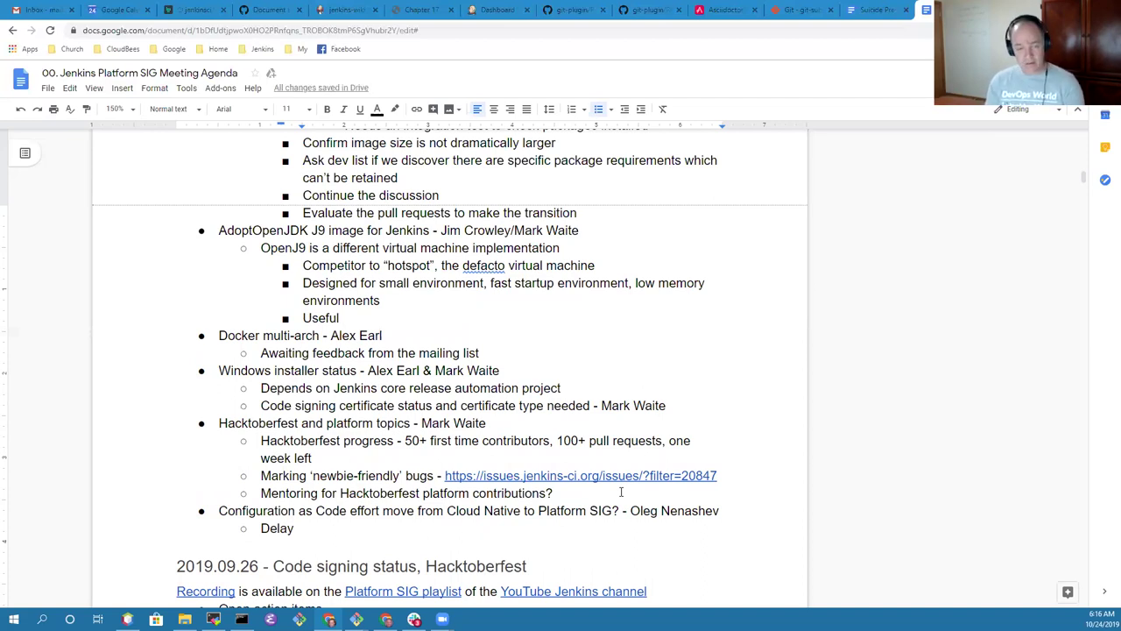
type("for Jenk")
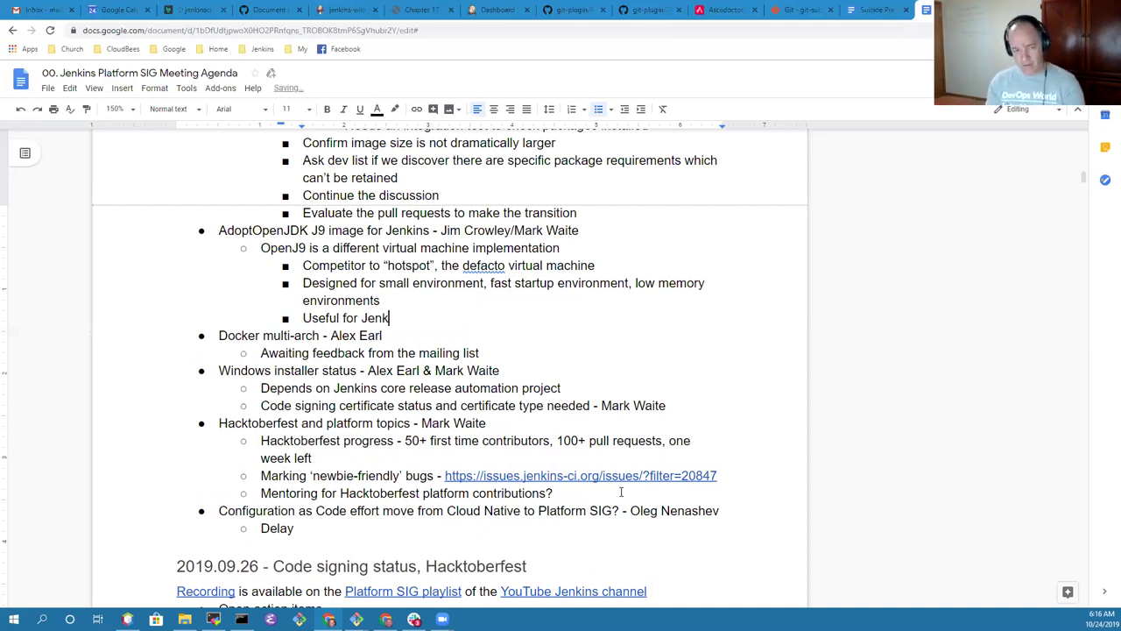
type("insfile runner")
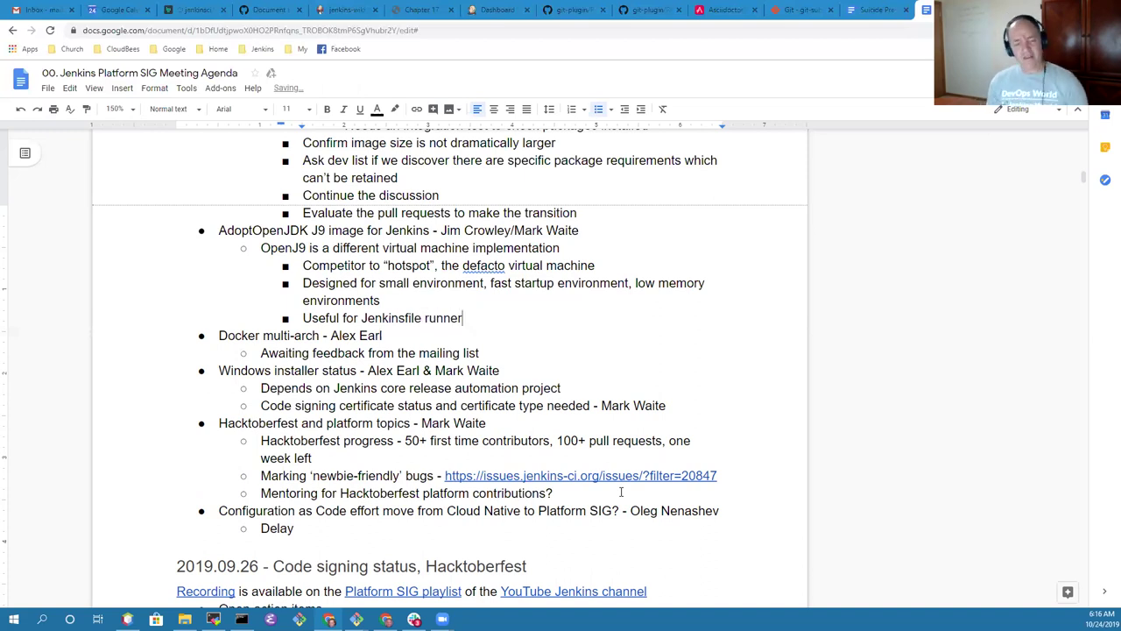
type(" and ")
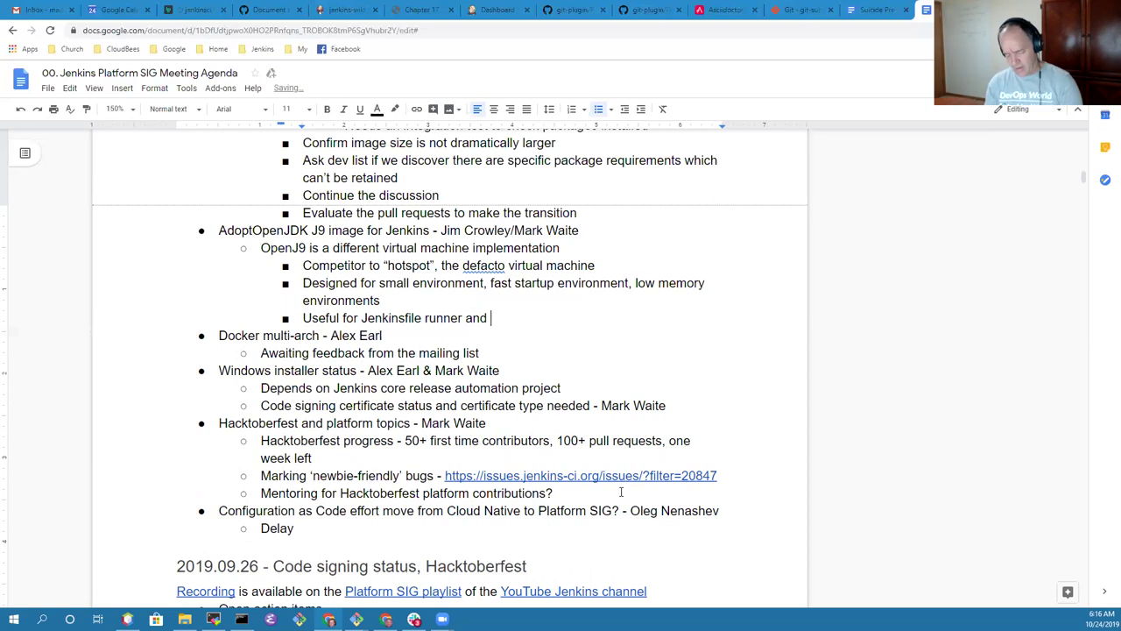
type("environments like")
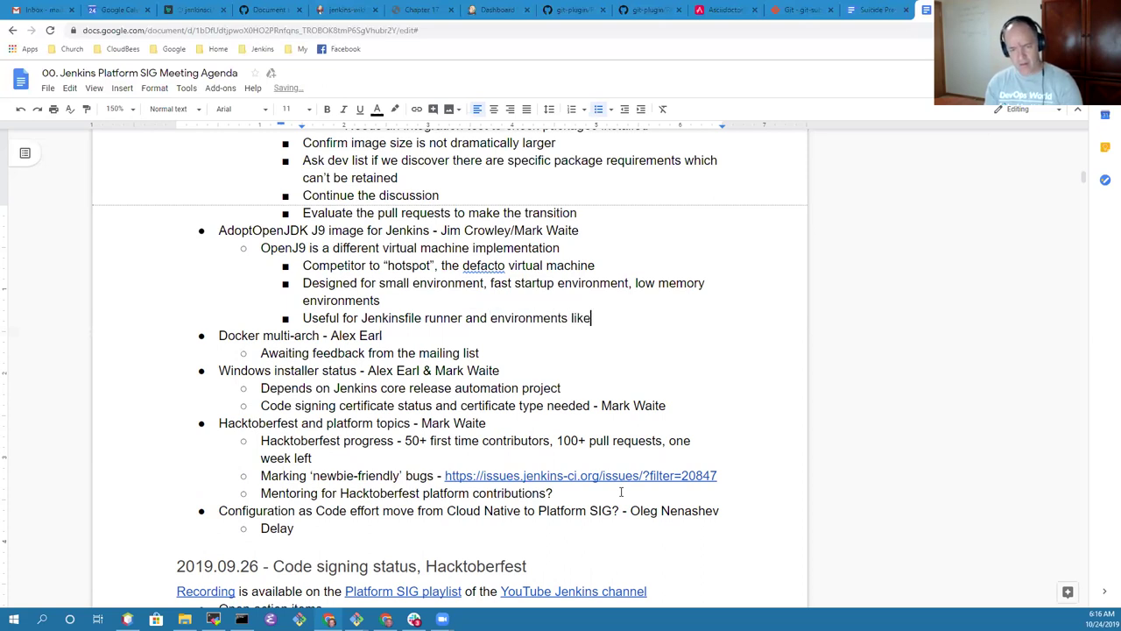
type(" Jenkins X")
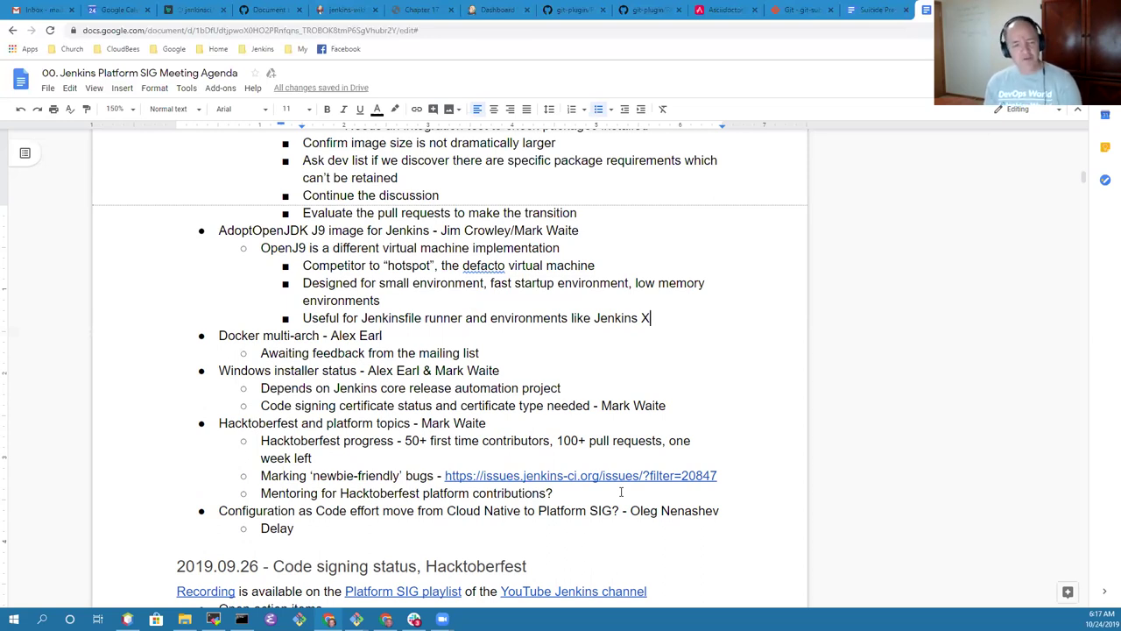
key("Return")
key("shift+Tab")
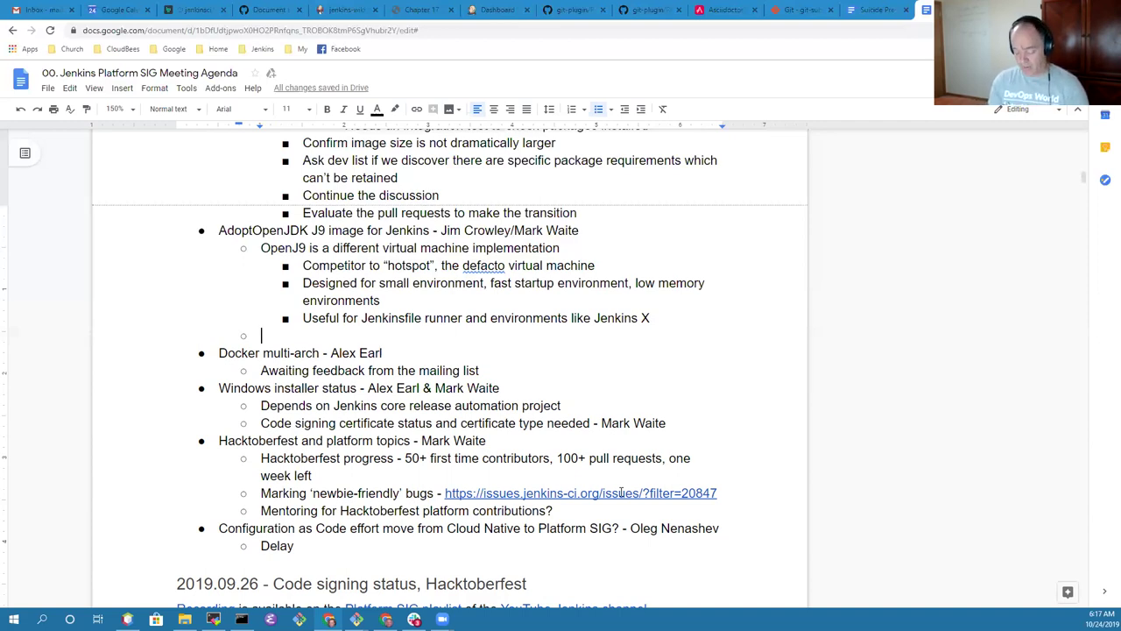
- Begin the 'OpenJ9 initial testing looked v…' line and add a new bullet under the Jenkins X note
type("OpenJ")
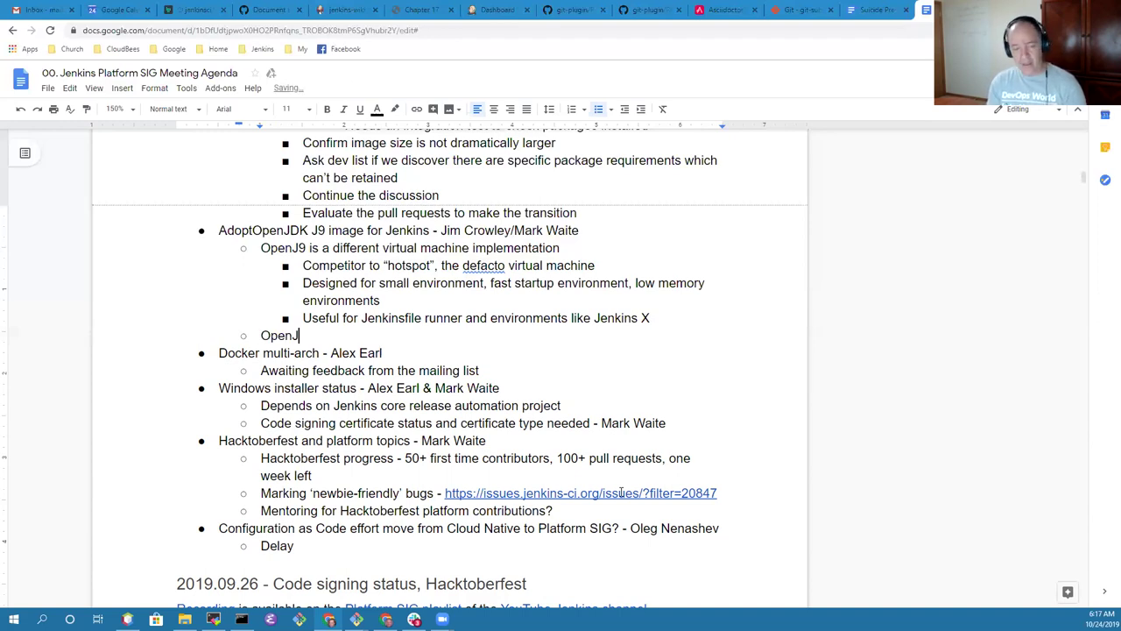
type("9 initi")
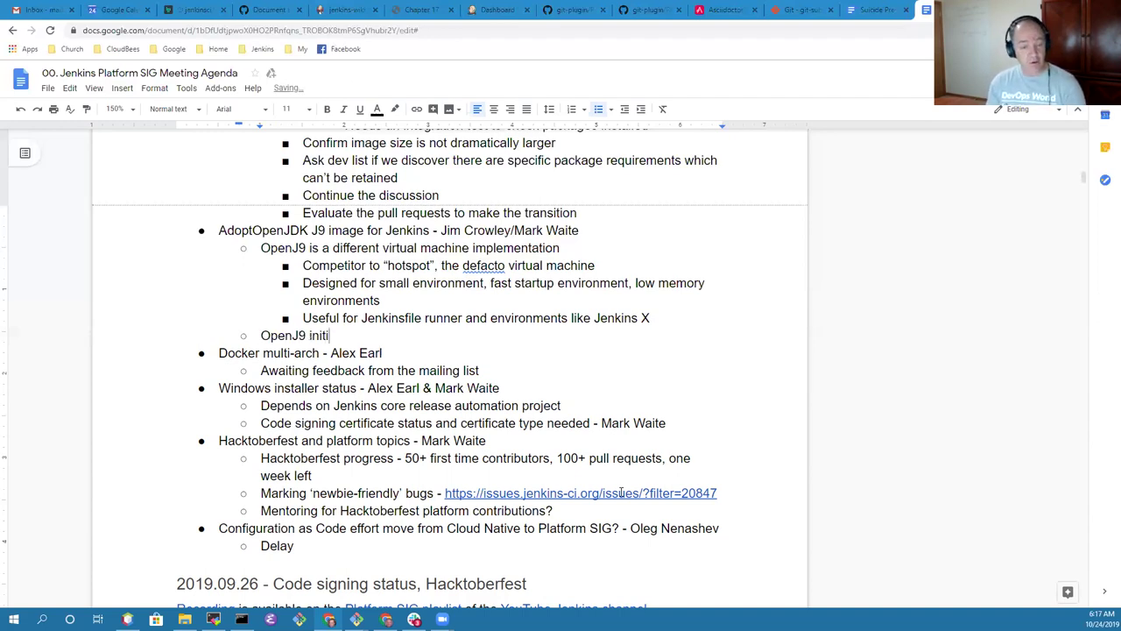
type("al testing looked v")
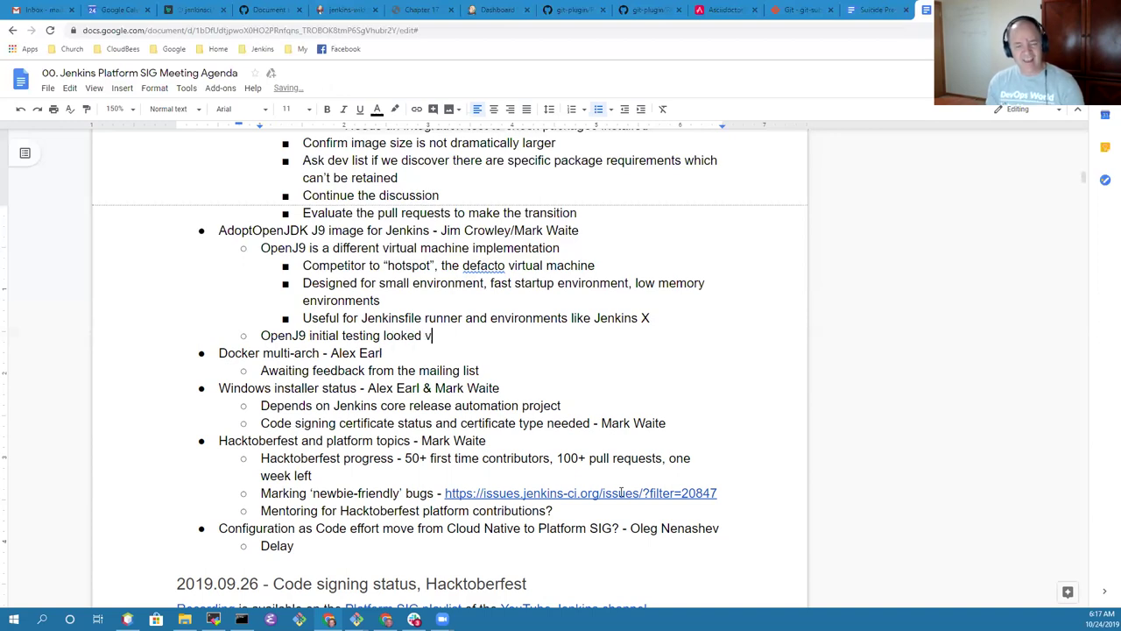
key("Up")
key("End")
key("Return")
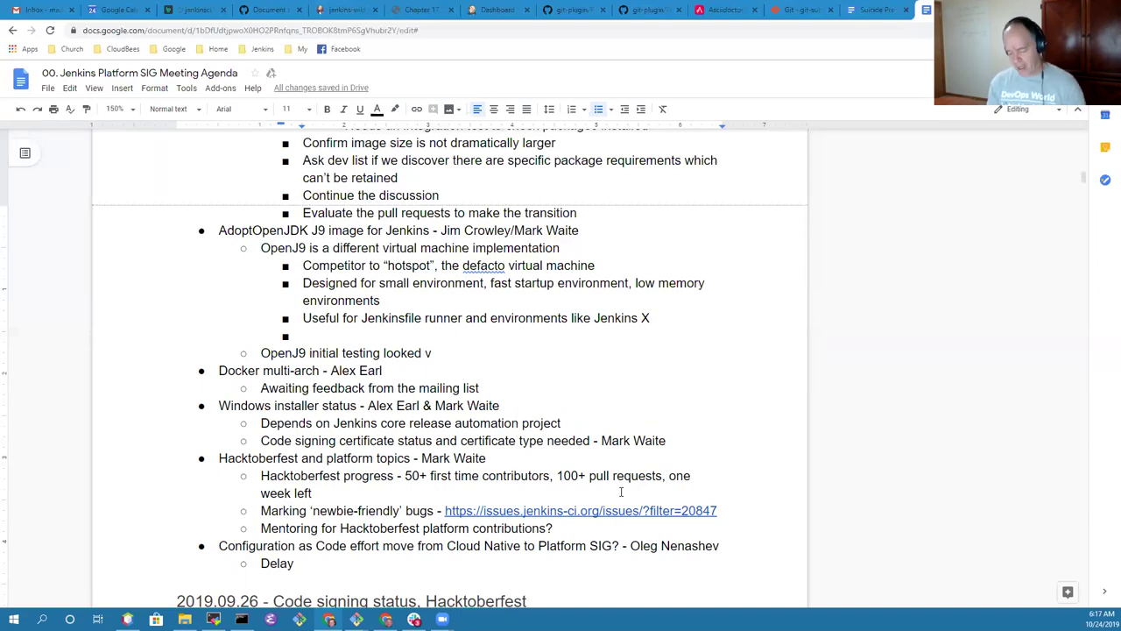
- Write the note 'Pre-load cache of java objects at virtual machine'
type("Prel")
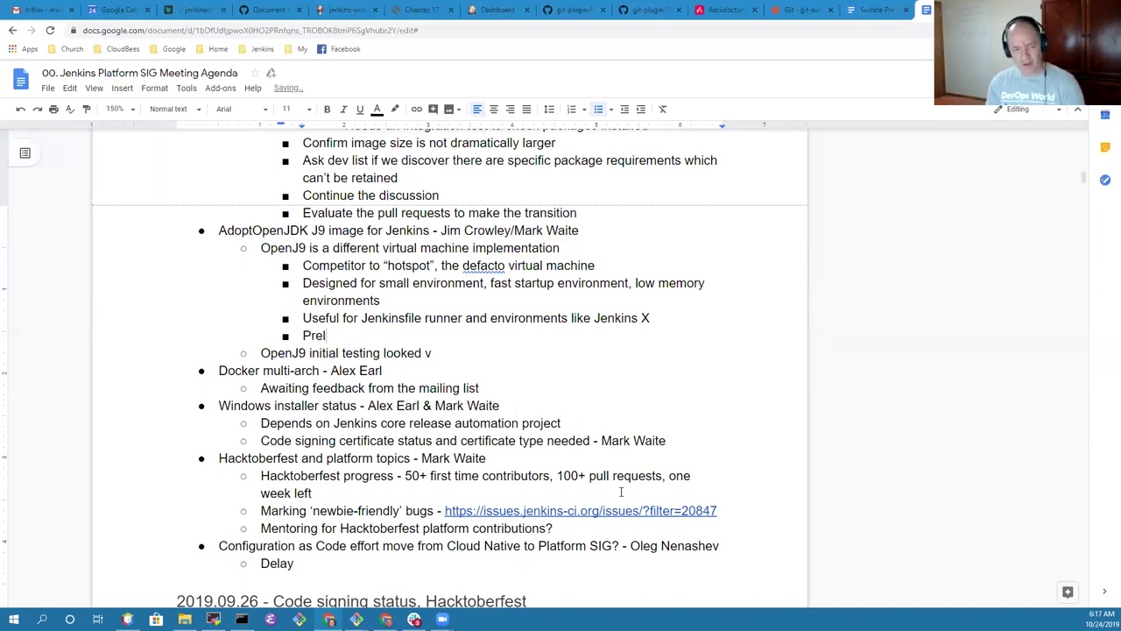
key("BackSpace")
type("-load")
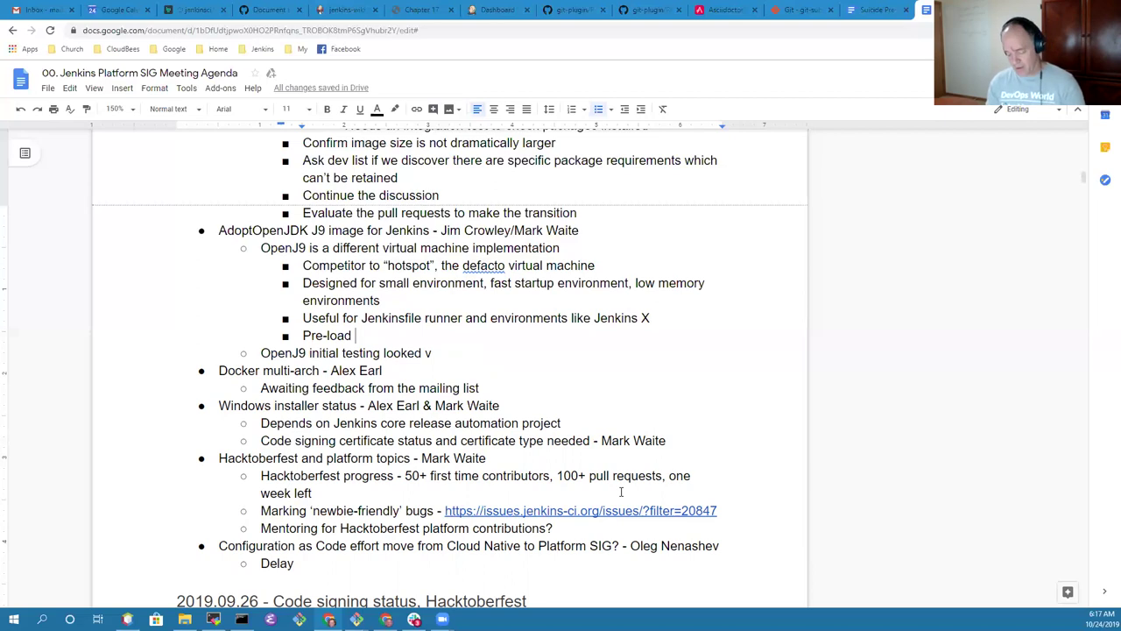
type(" cache of ")
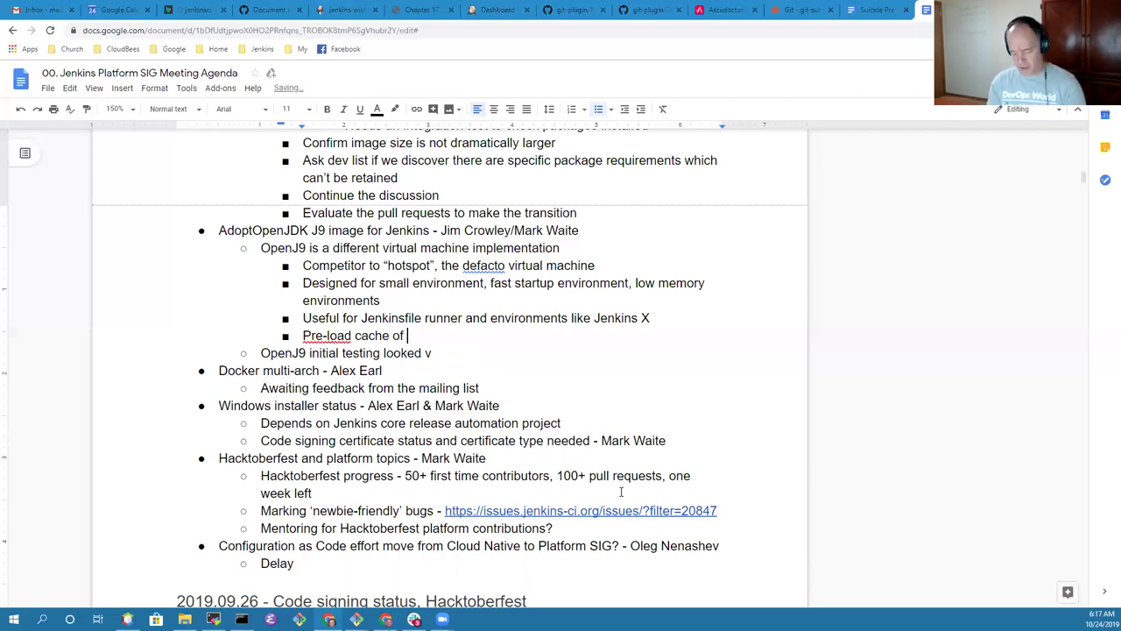
type("java objects ")
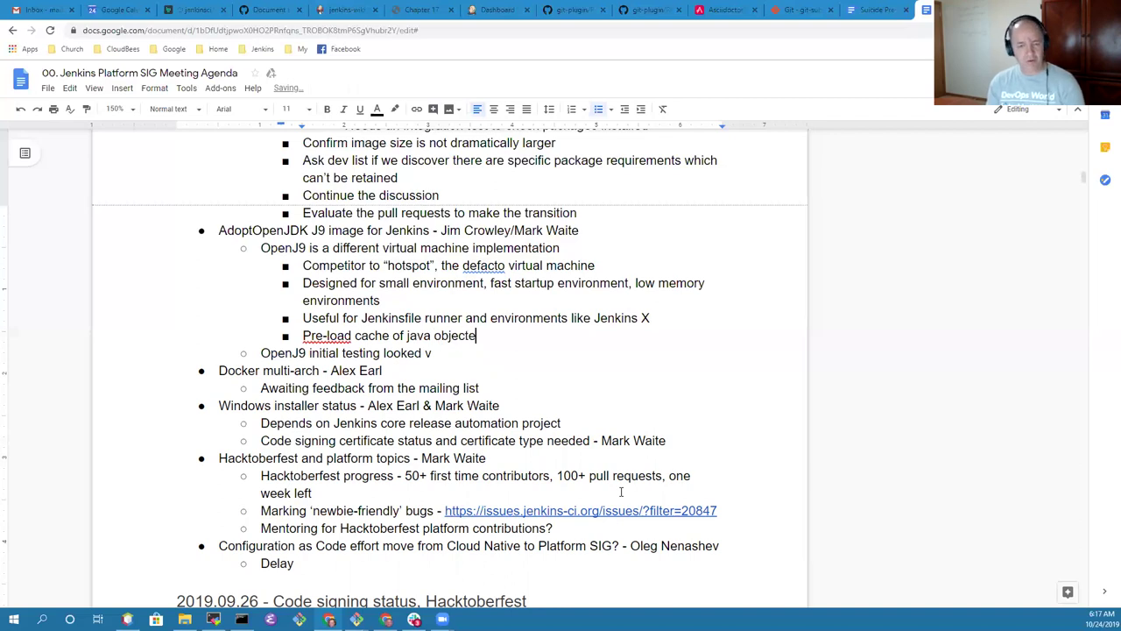
type("v")
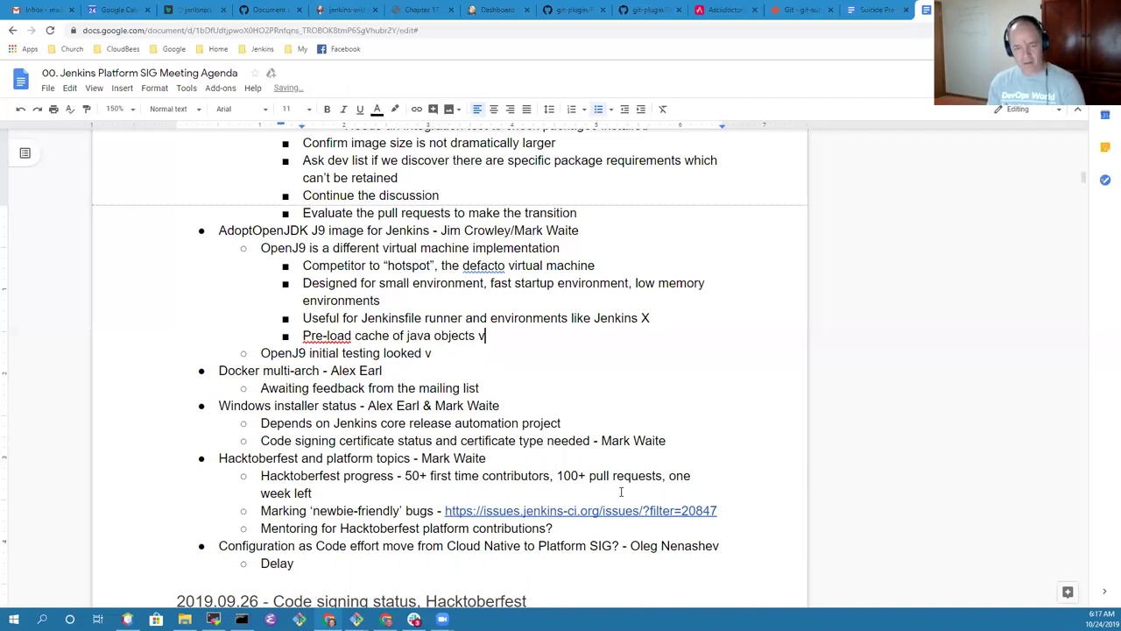
key("BackSpace")
type("at virt")
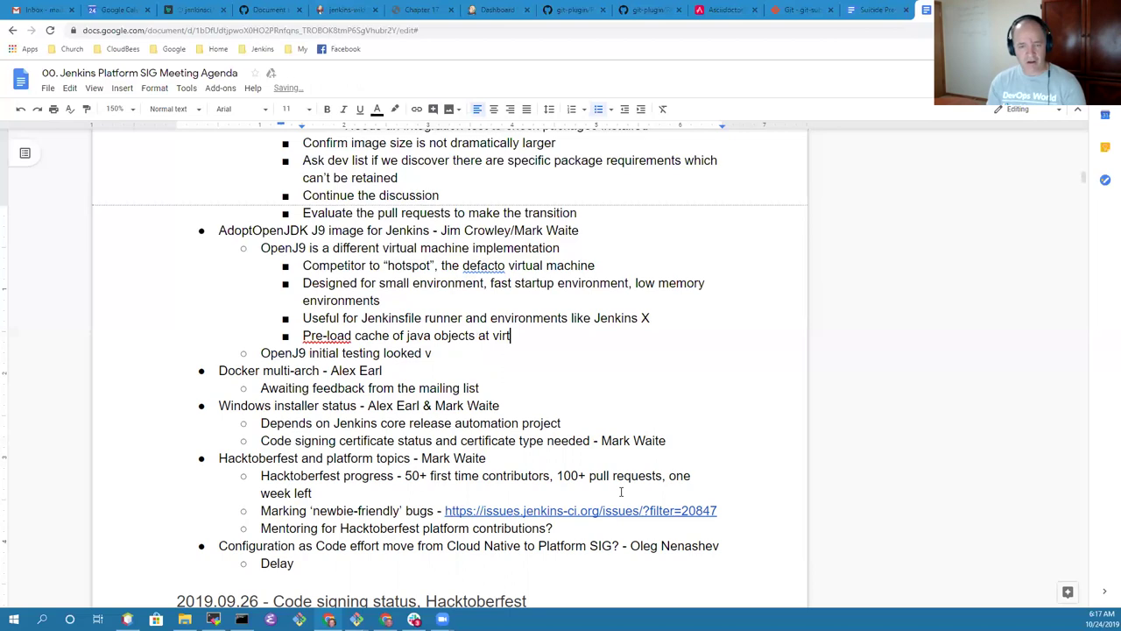
type("ual machine")
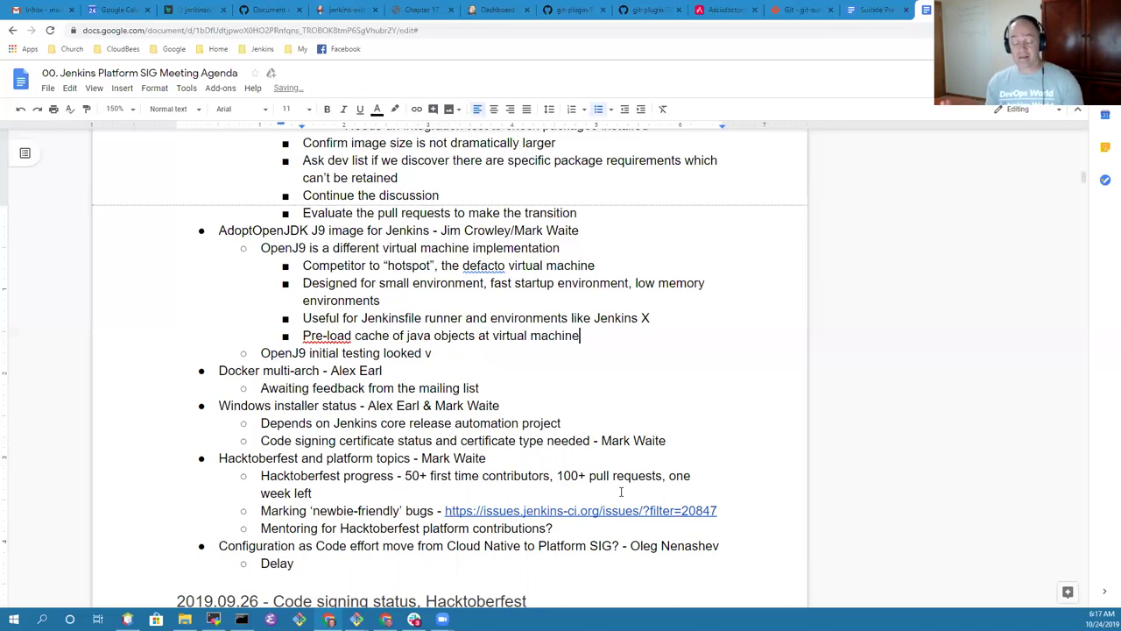
- Add an indented sub-point 'Start Jenkins in image build process' under the pre-load note
key("Return")
key("Tab")
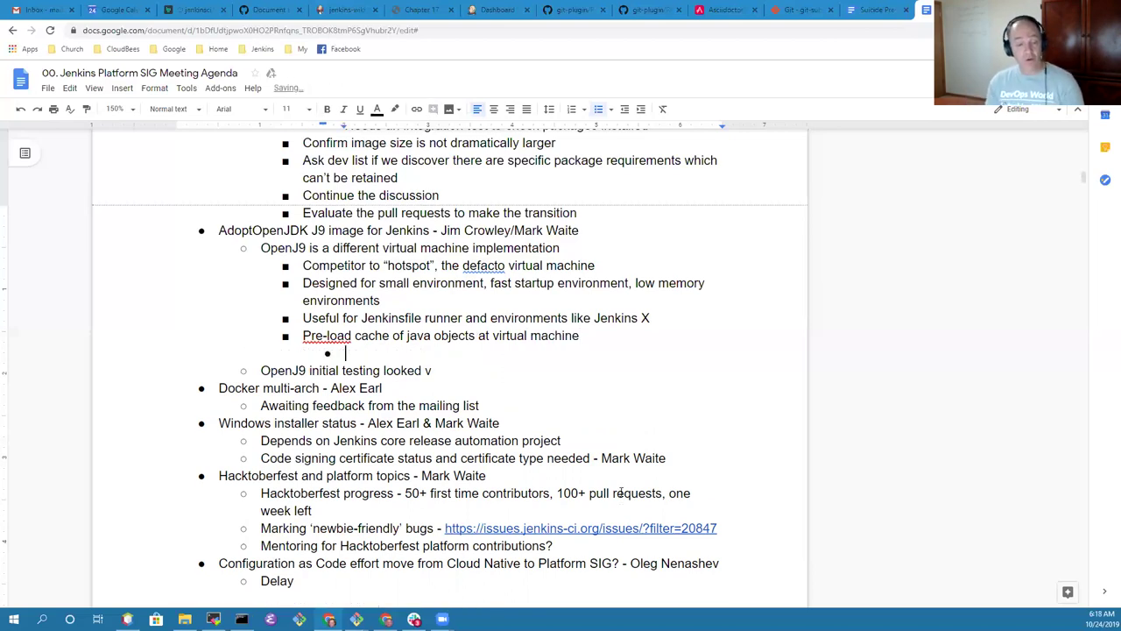
type("Compi")
key("BackSpace")
key("BackSpace")
key("BackSpace")
key("BackSpace")
key("BackSpace")
type("Start Hu")
key("BackSpace")
key("BackSpace")
type("Jenkins in ")
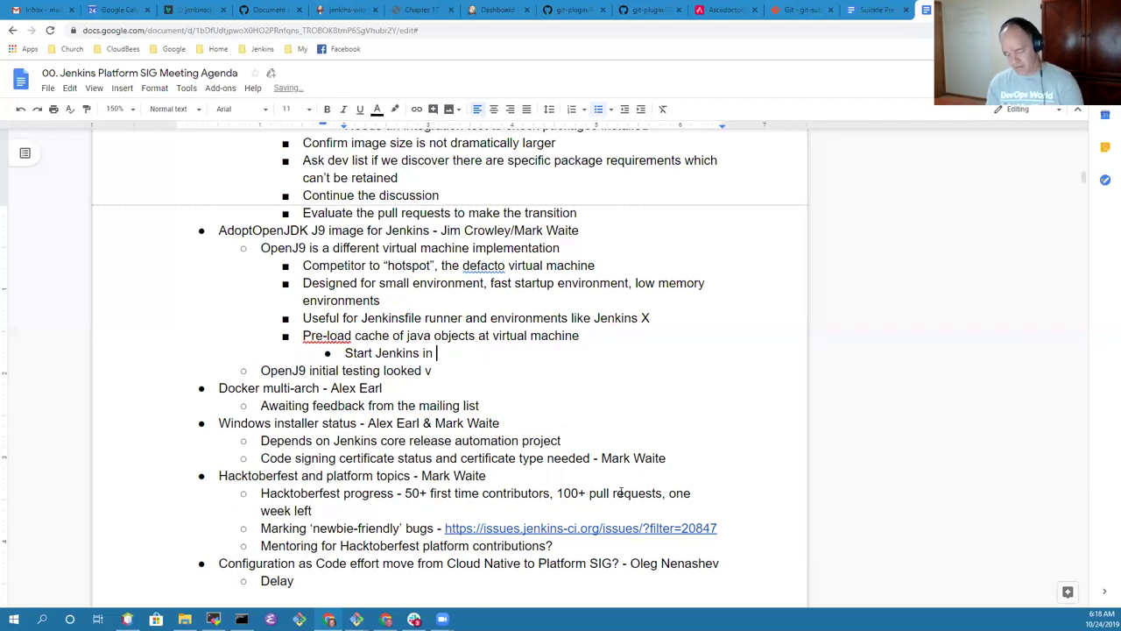
type("image biuol")
key("BackSpace")
key("BackSpace")
key("BackSpace")
key("BackSpace")
key("BackSpace")
type("biuol;d")
key("BackSpace")
key("BackSpace")
key("BackSpace")
key("BackSpace")
key("BackSpace")
key("BackSpace")
type("uild process")
- Add the sub-point 'Stop Jenkins, include the resulting files in the image'
key("Return")
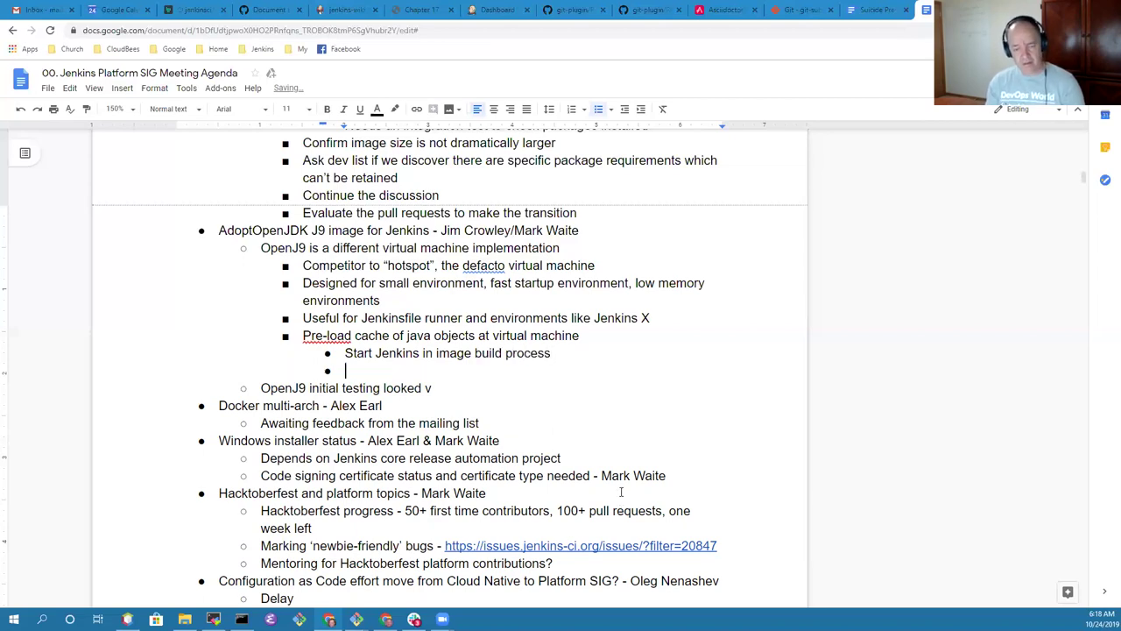
type("Stop Jenkins")
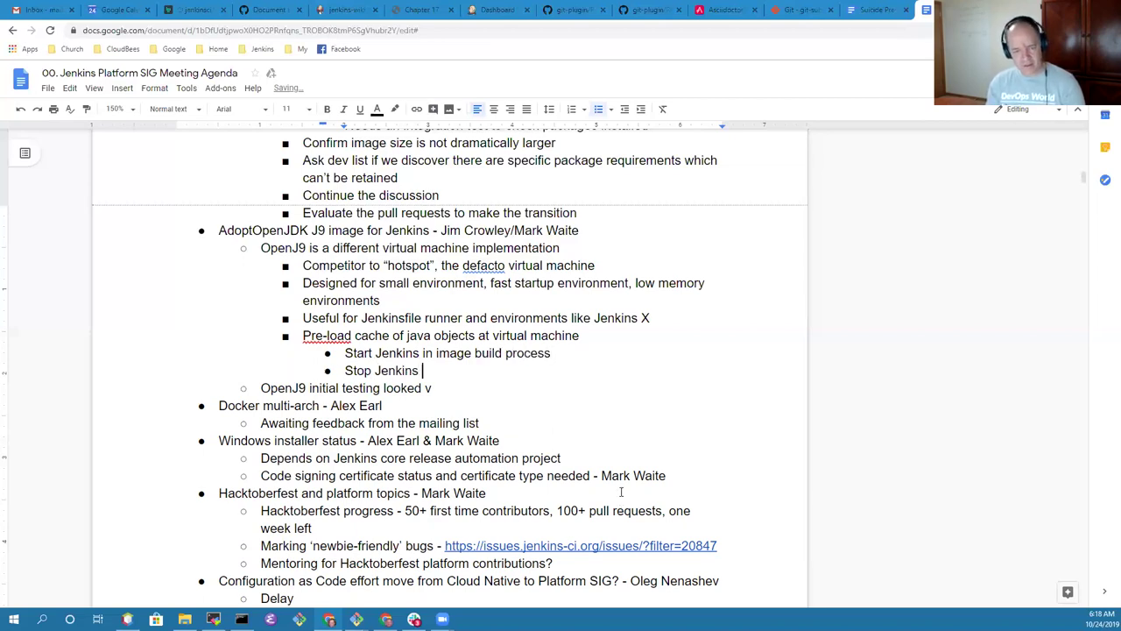
key("BackSpace")
type(", include the")
key("BackSpace")
key("BackSpace")
type("the resulting")
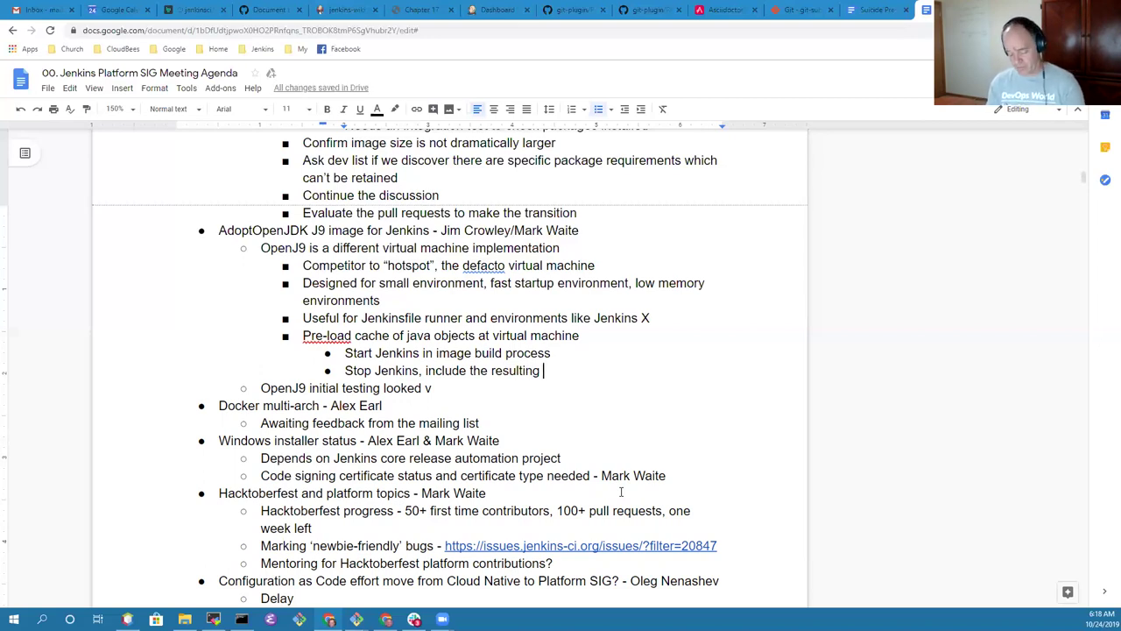
type(" files in the im")
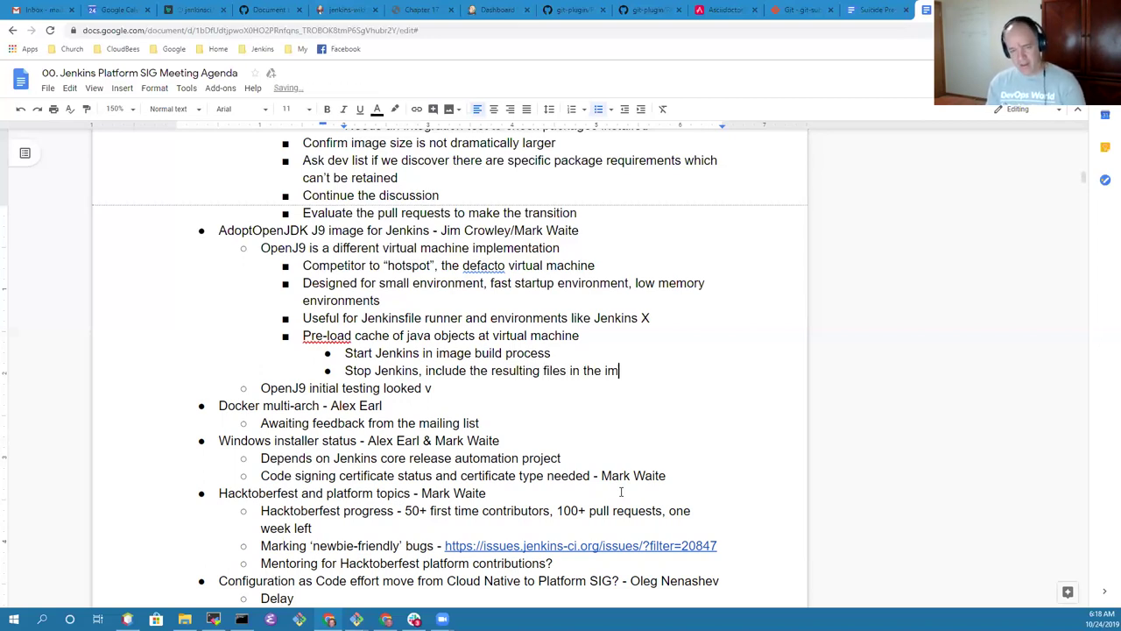
type("age")
- Add the sub-point 'Not currently supported by the current build process'
key("Return")
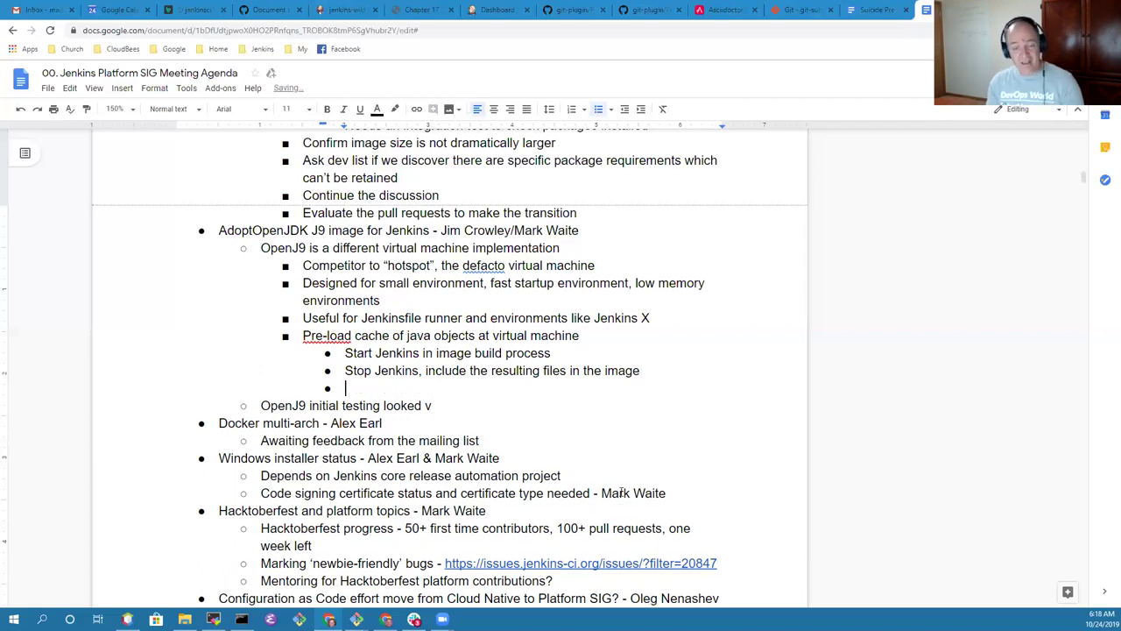
type("Not currentlyt")
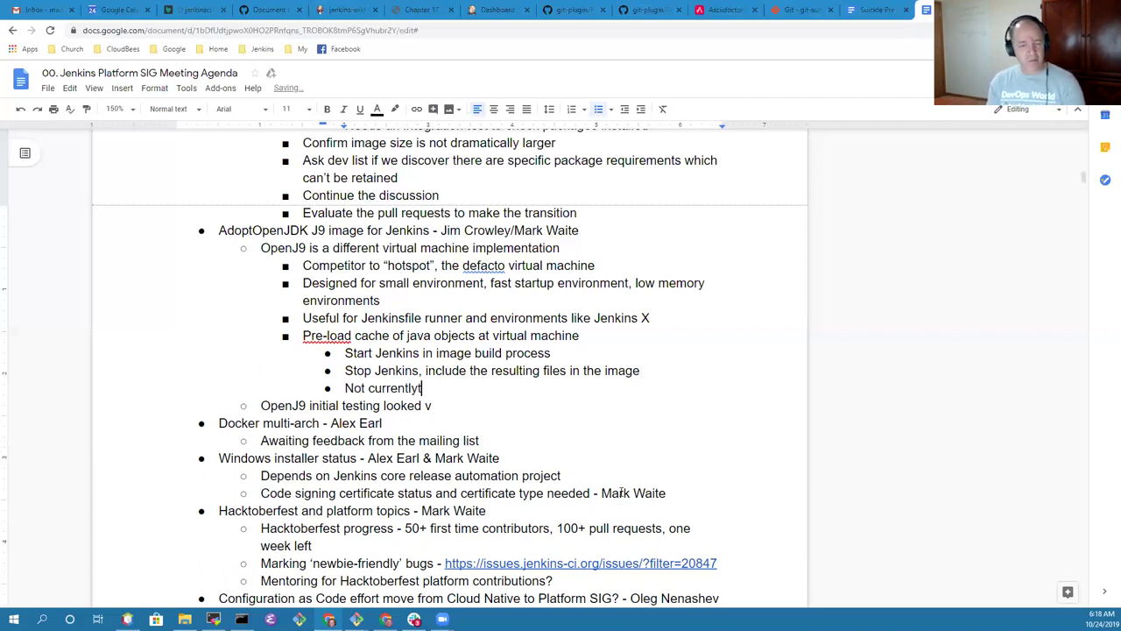
key("BackSpace")
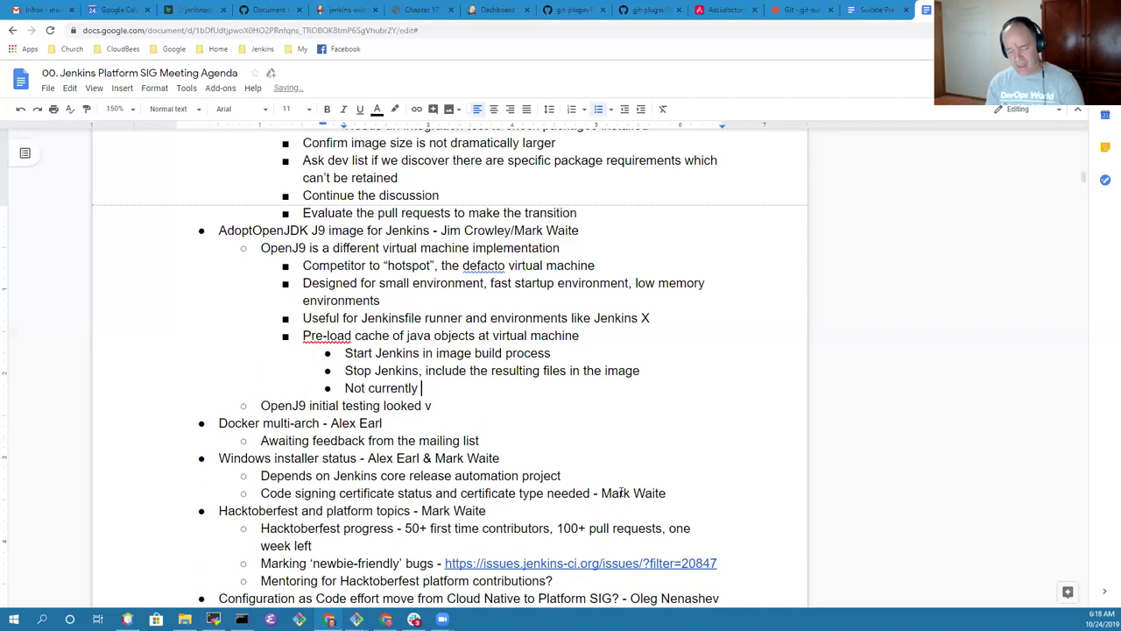
type("suppore")
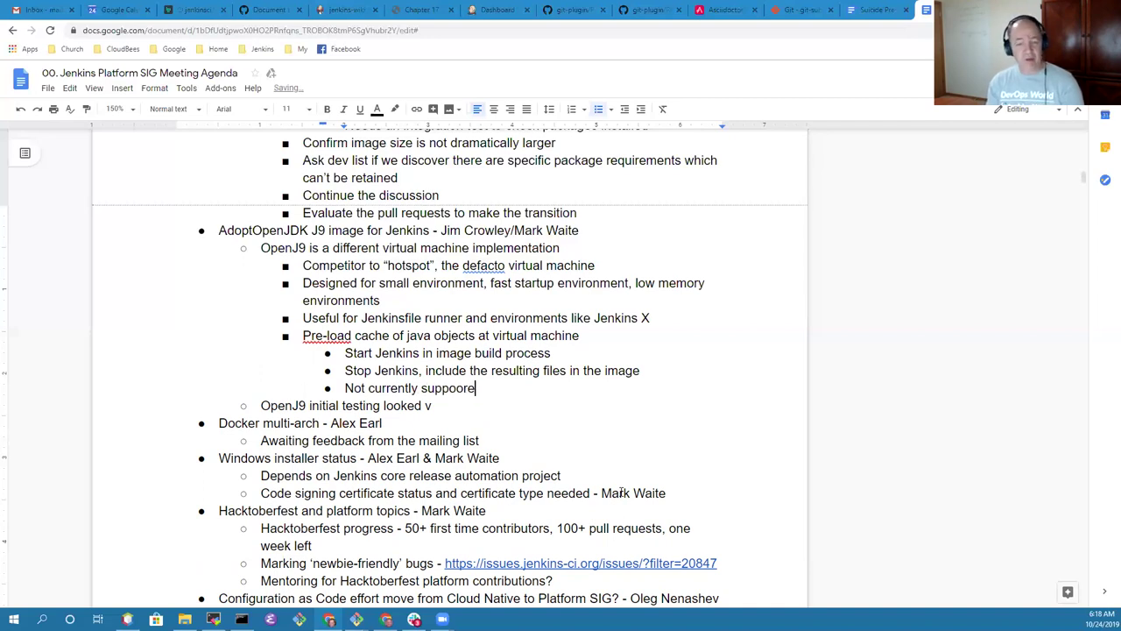
key("BackSpace")
key("BackSpace")
type("rted ")
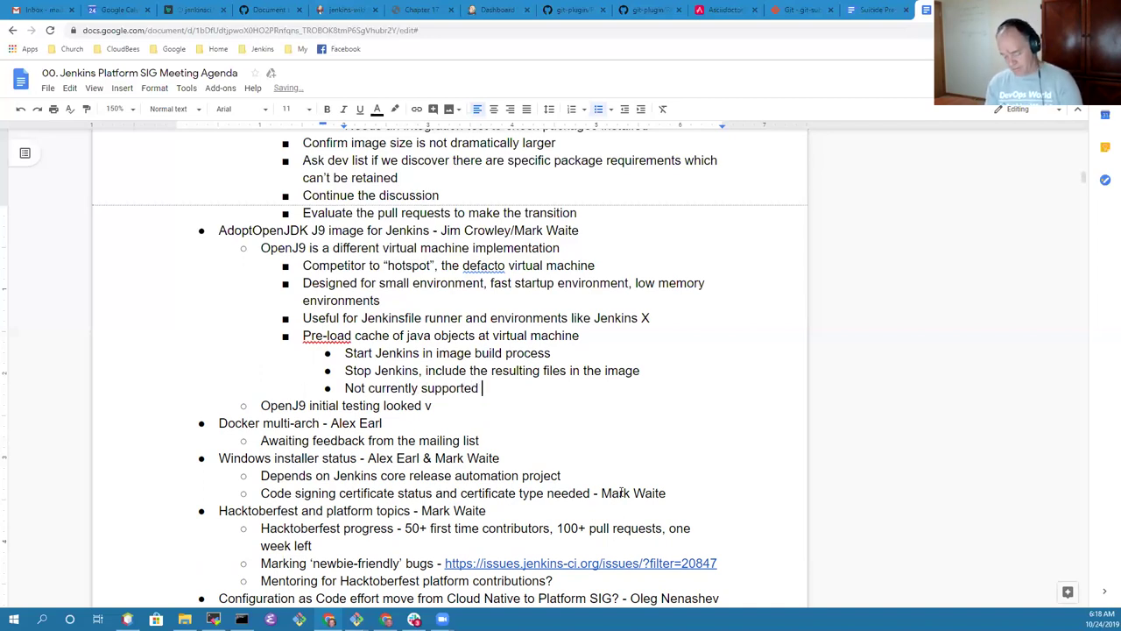
type("by the ")
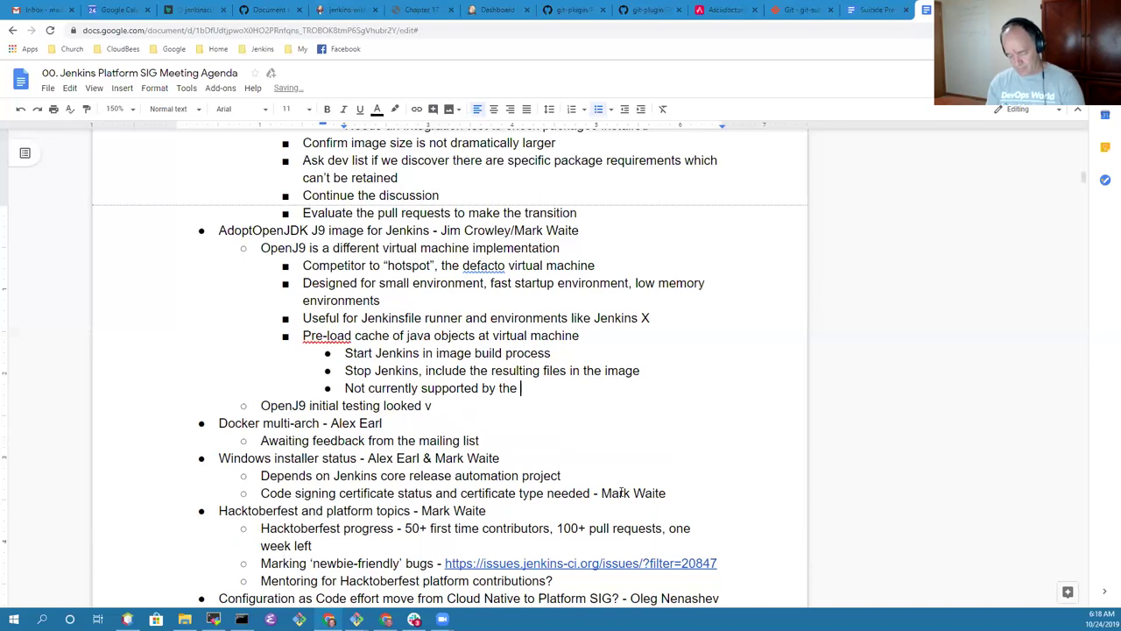
type("current")
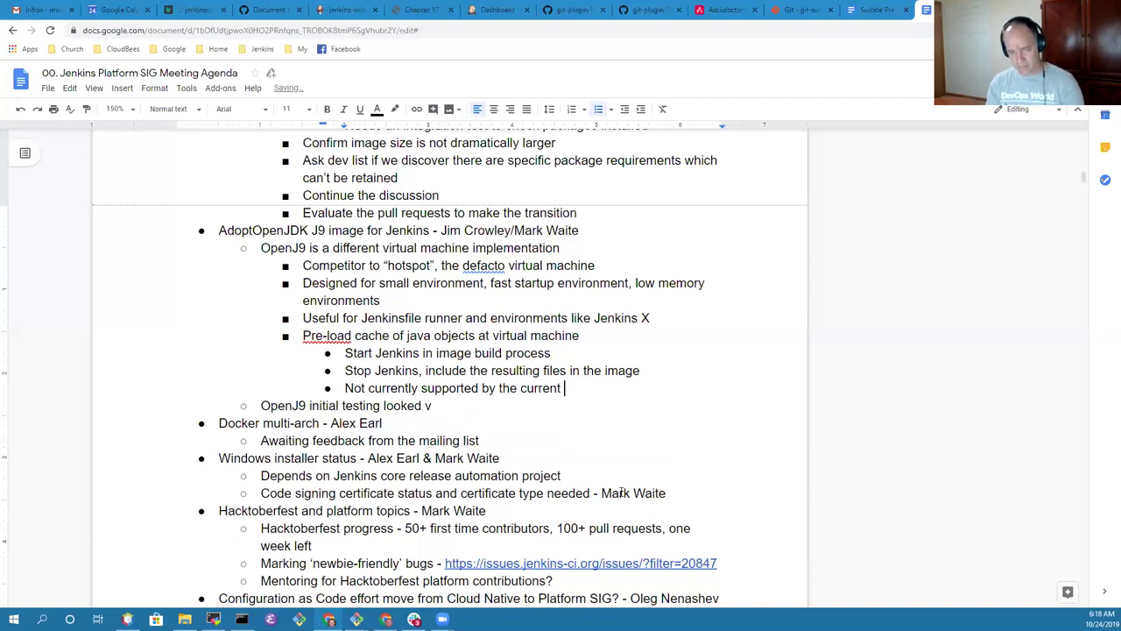
type(" build process")
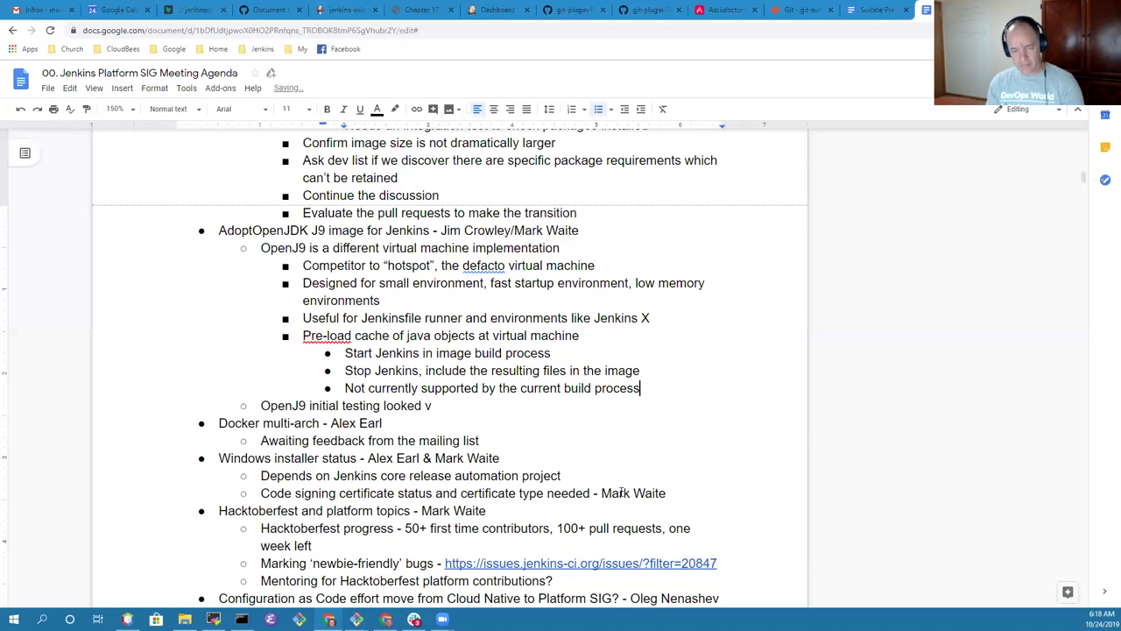
- Add 'Others investigating needed', then select the Pre-load cache line
key("Return")
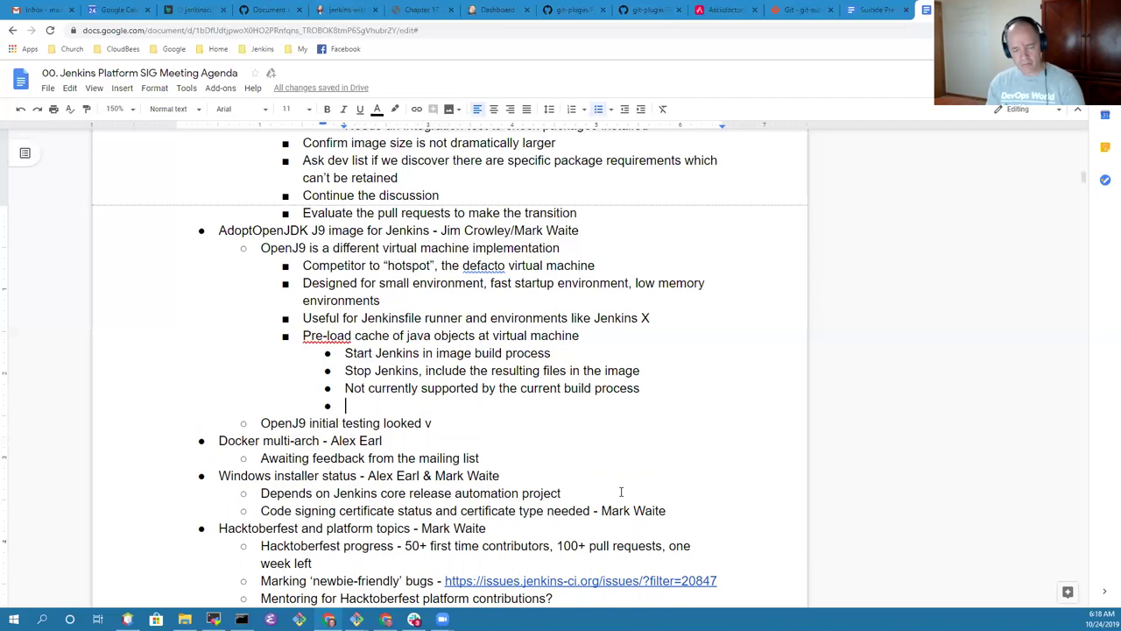
type("Others ince")
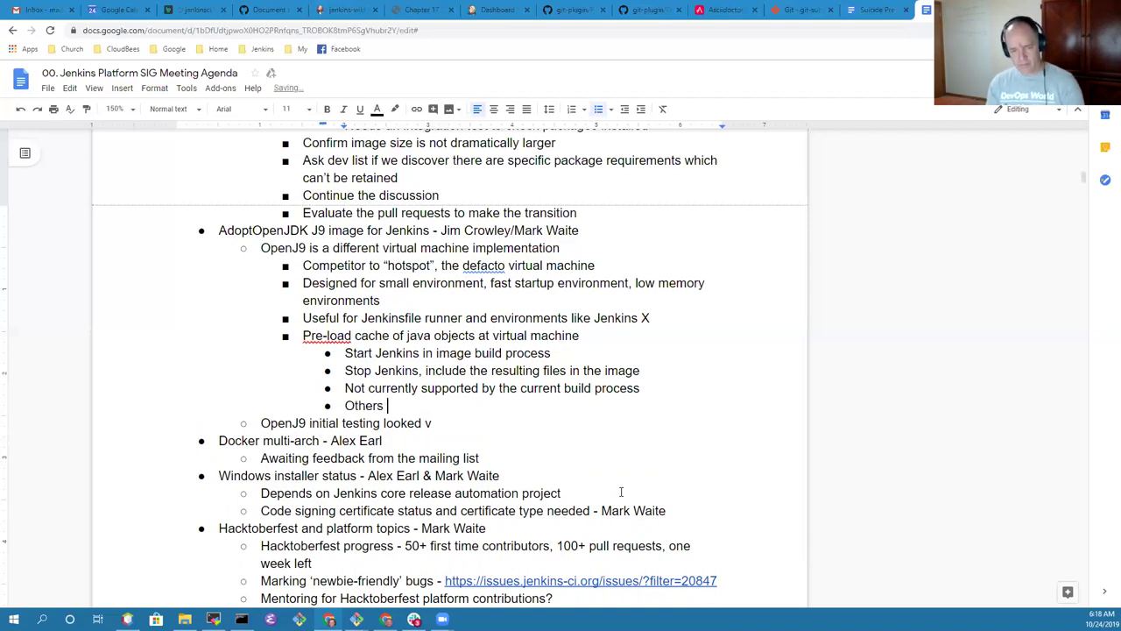
key("BackSpace")
key("BackSpace")
key("BackSpace")
type("nvest")
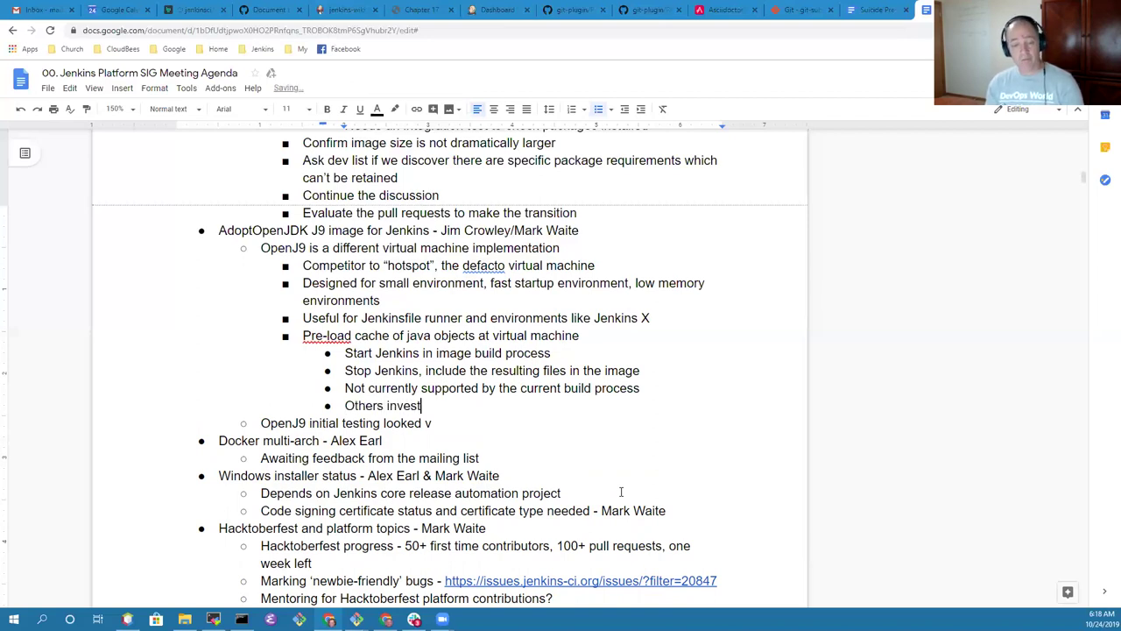
type("igating ")
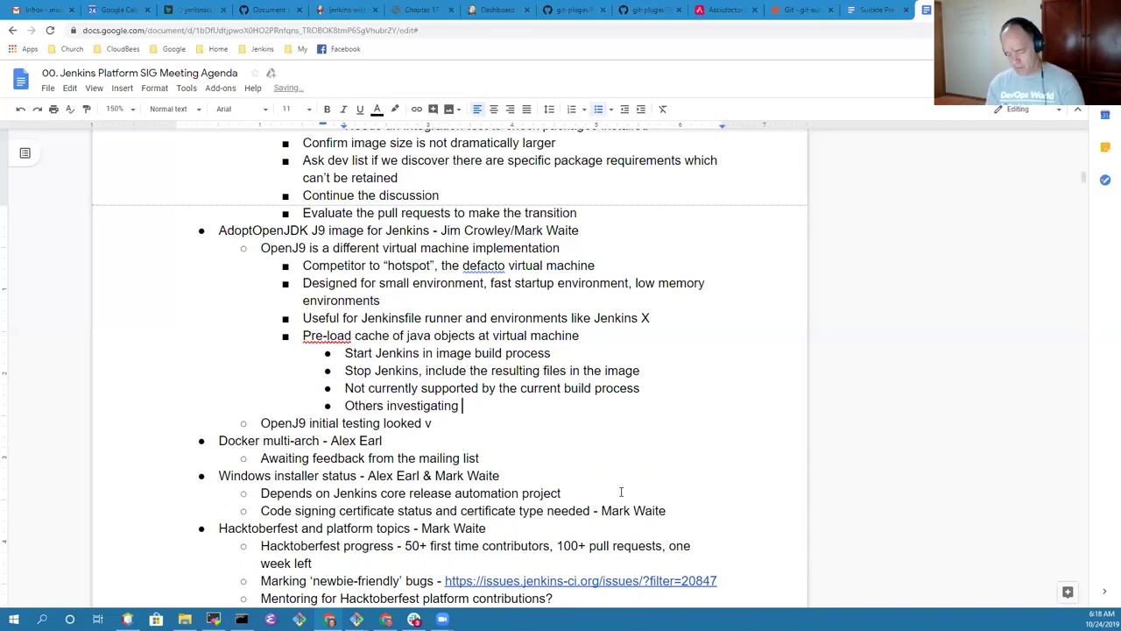
type("needed")
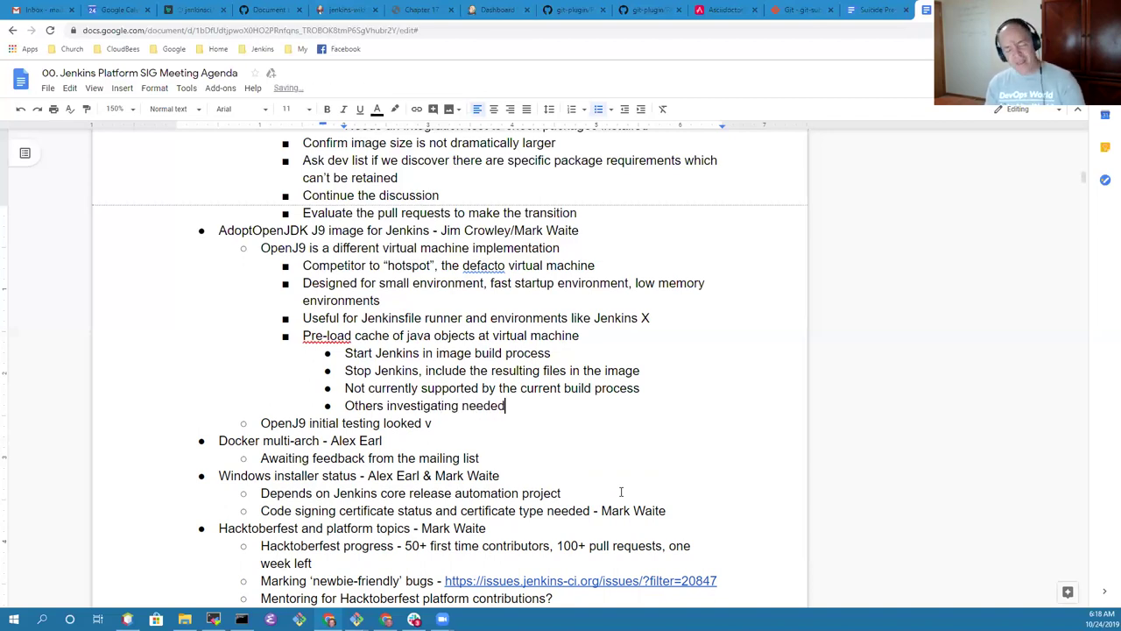
key("Up")
key("Up")
key("Up")
key("Up")
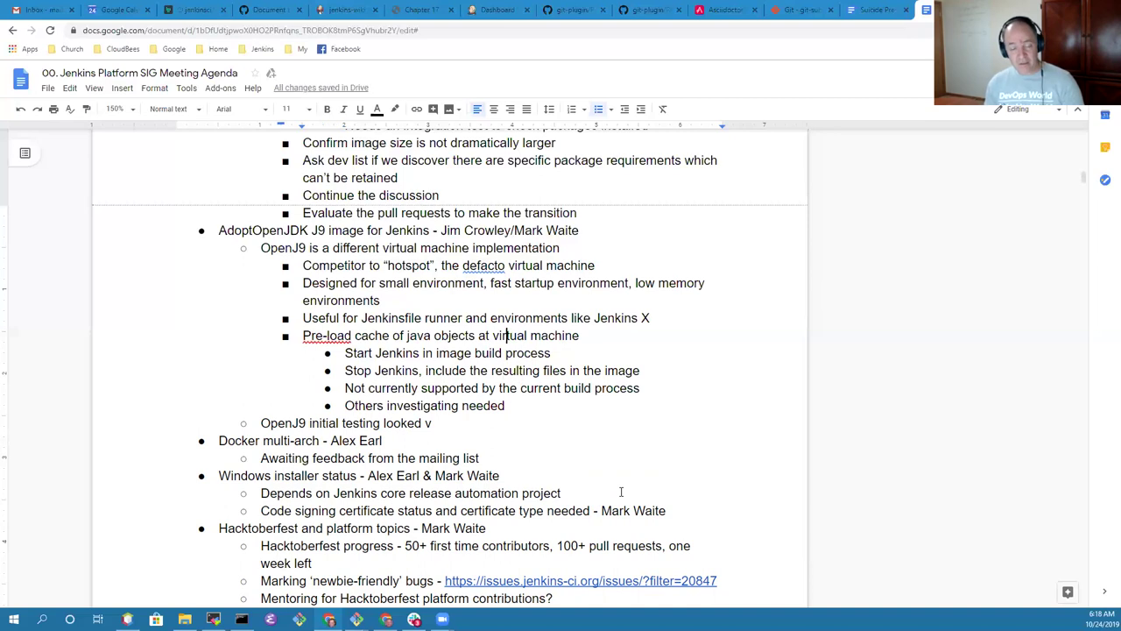
key("Home")
key("shift+End")
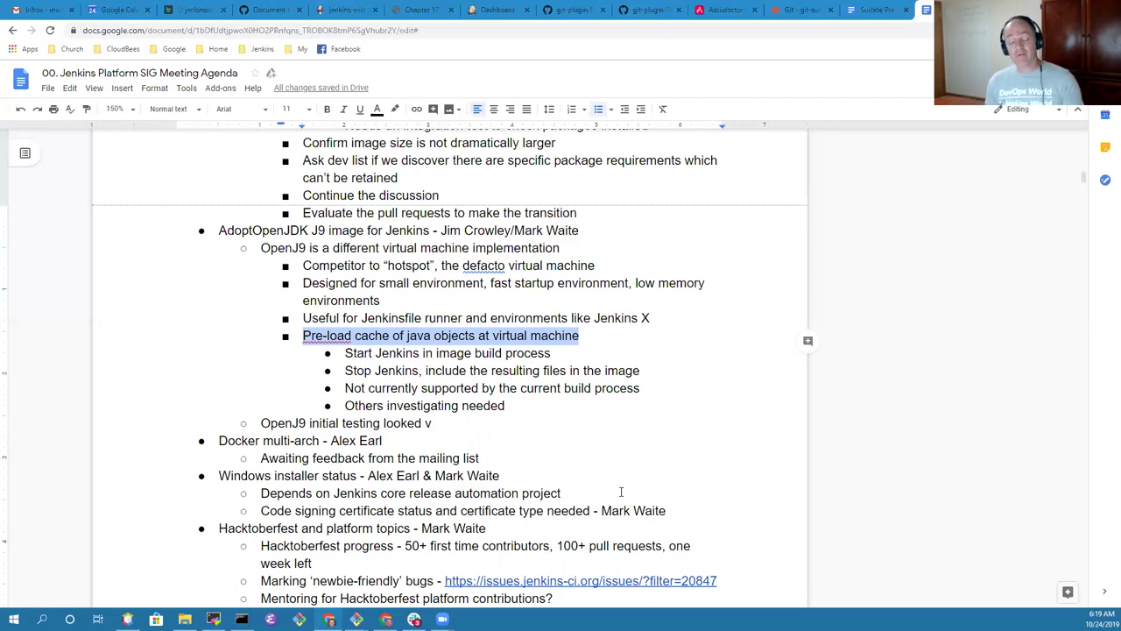
- Add an outdented note that a colleague assumed agents, and finish 'OpenJ9 initial testing looked very good'
key("Down")
key("Down")
key("Down")
key("Down")
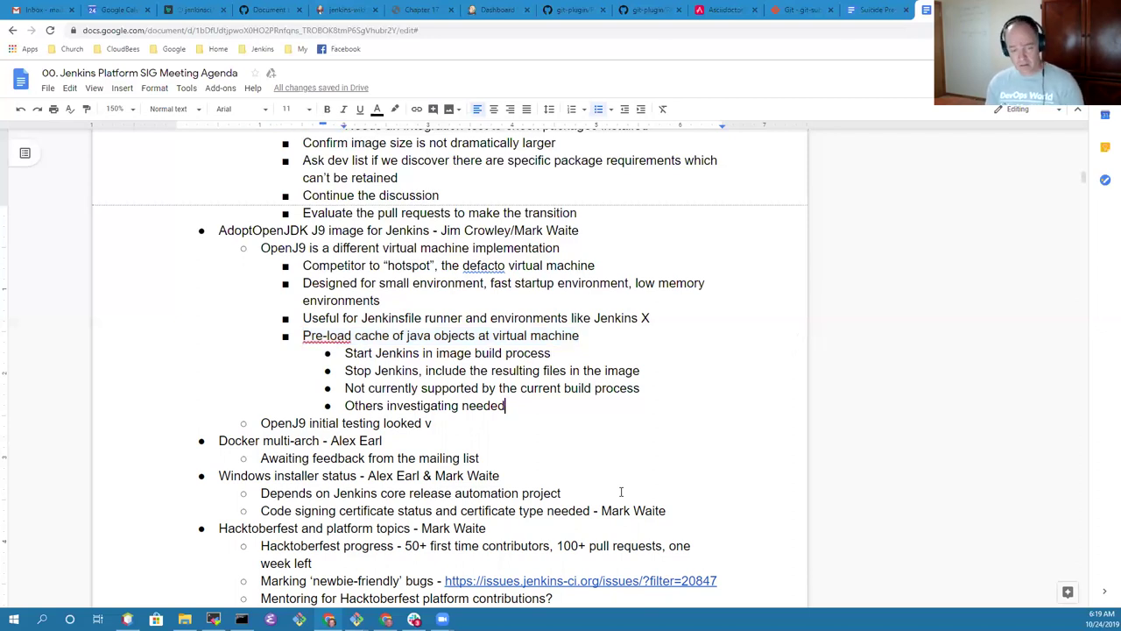
key("Return")
key("shift+Tab")
type("Mark assumed ")
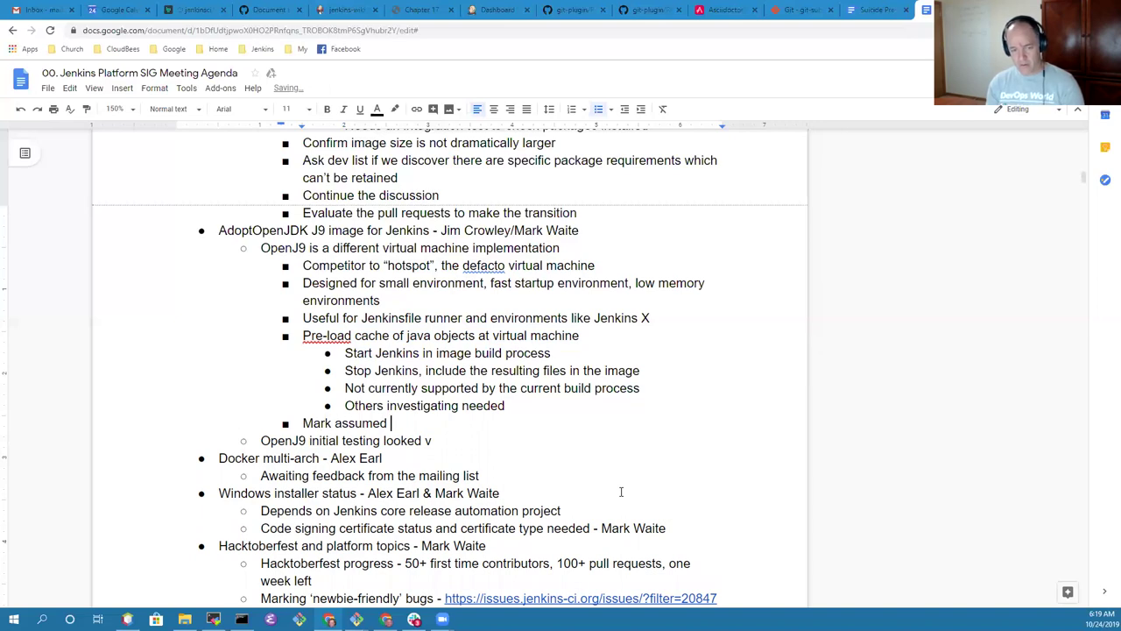
type("agents")
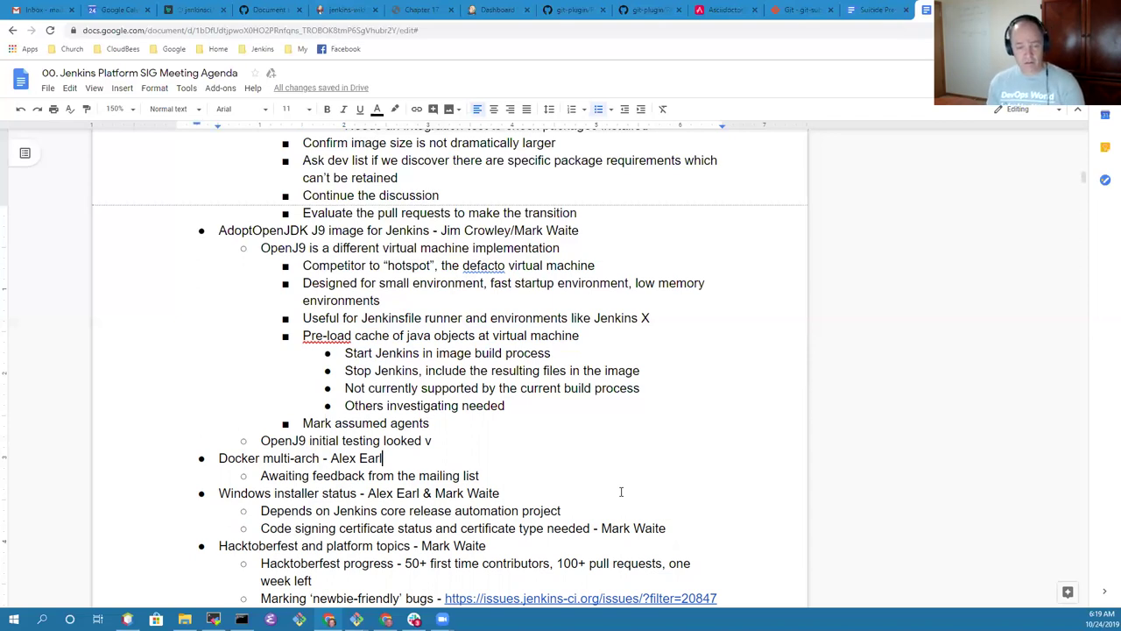
type("ery good")
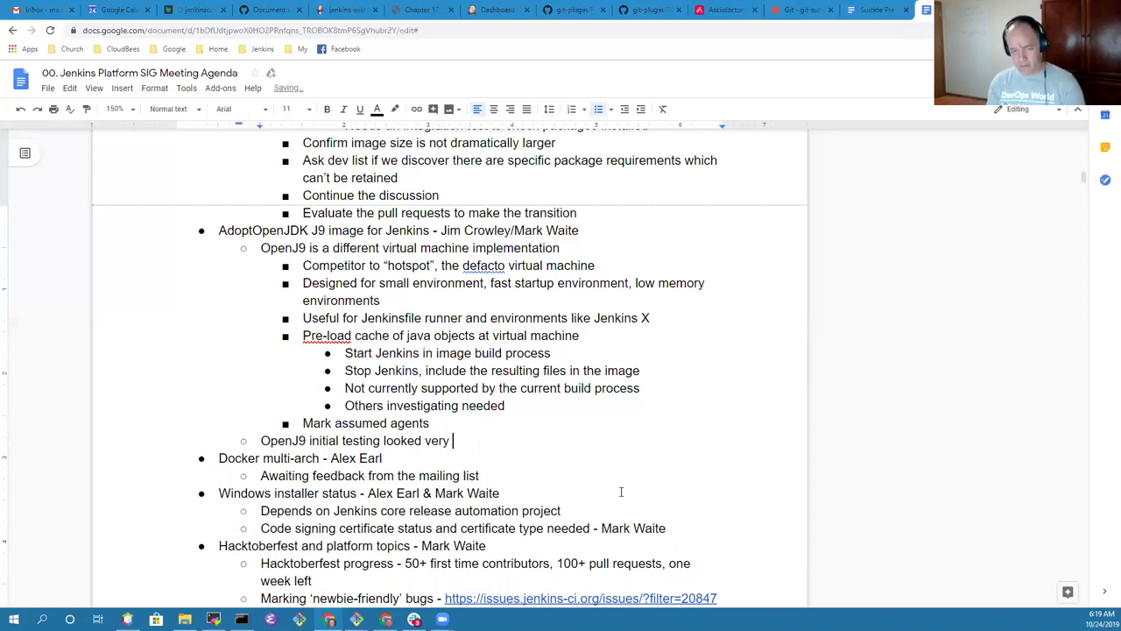
- Add 'AdoptOpenJDK has OpenJ9 based images' and start a 'Next steps' bullet below it
key("Return")
type("AdoptOpenJDH has Open")
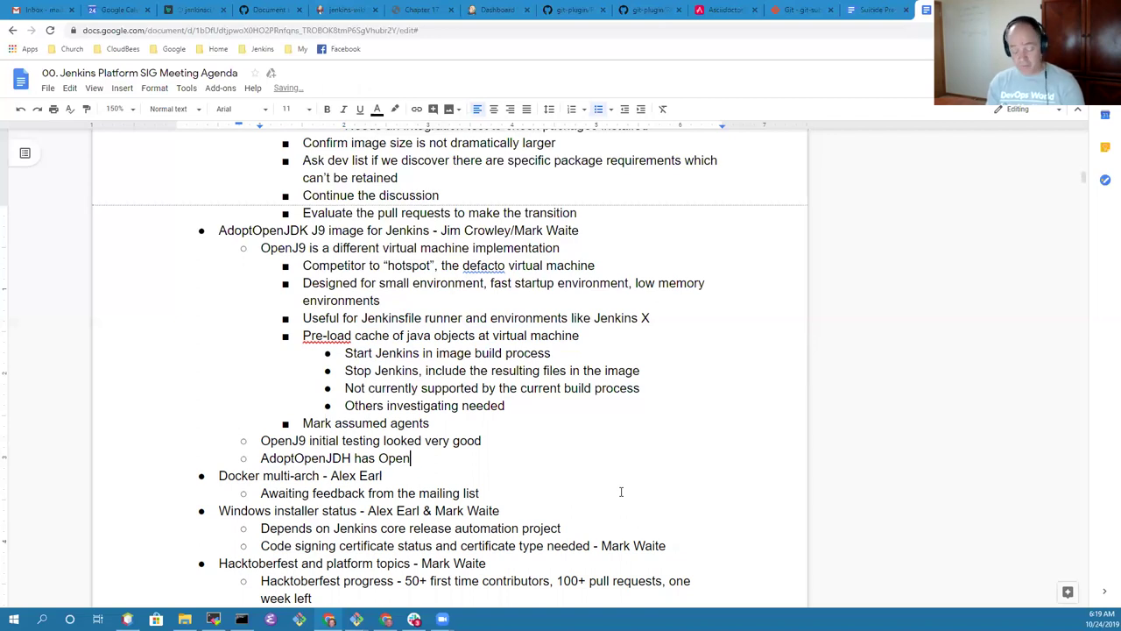
type("J9")
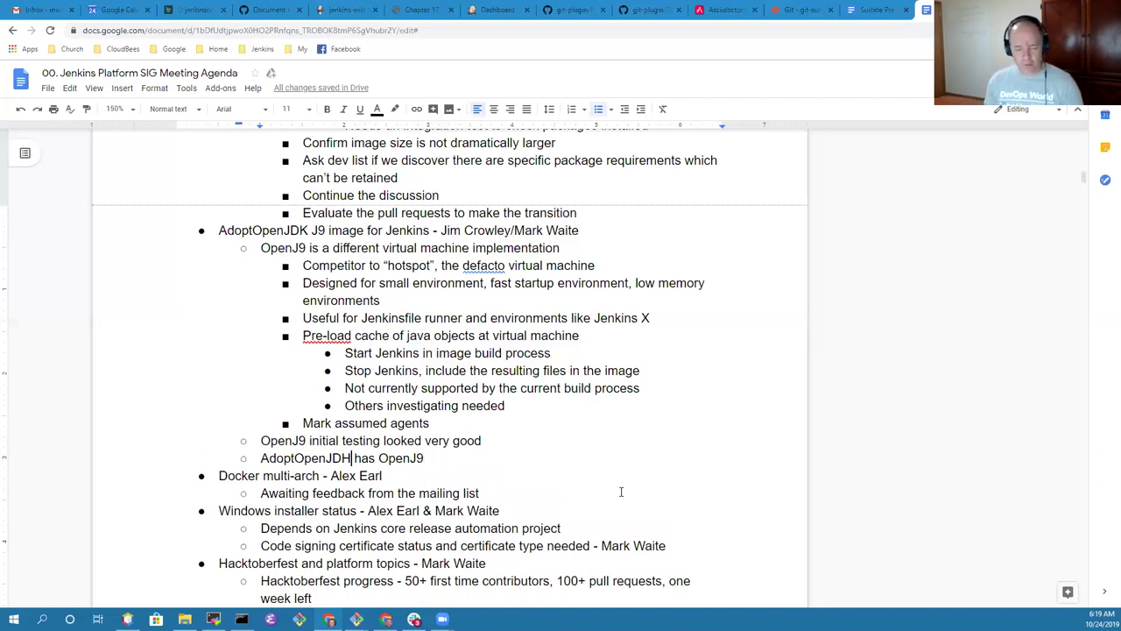
key("BackSpace")
key("BackSpace")
type("K")
key("End")
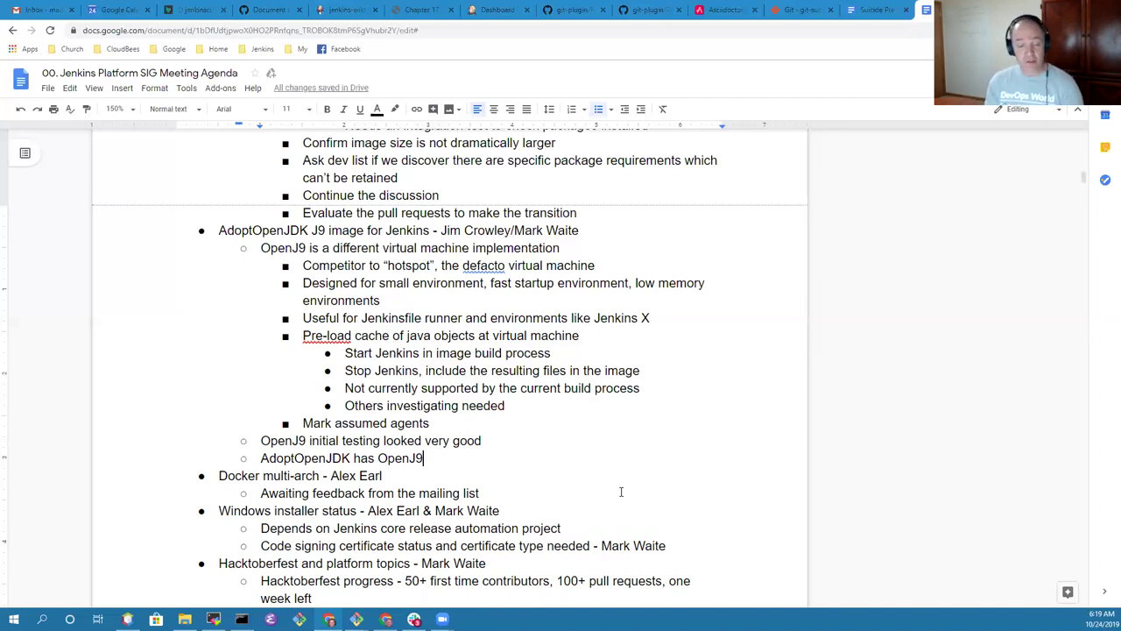
type("based iamge")
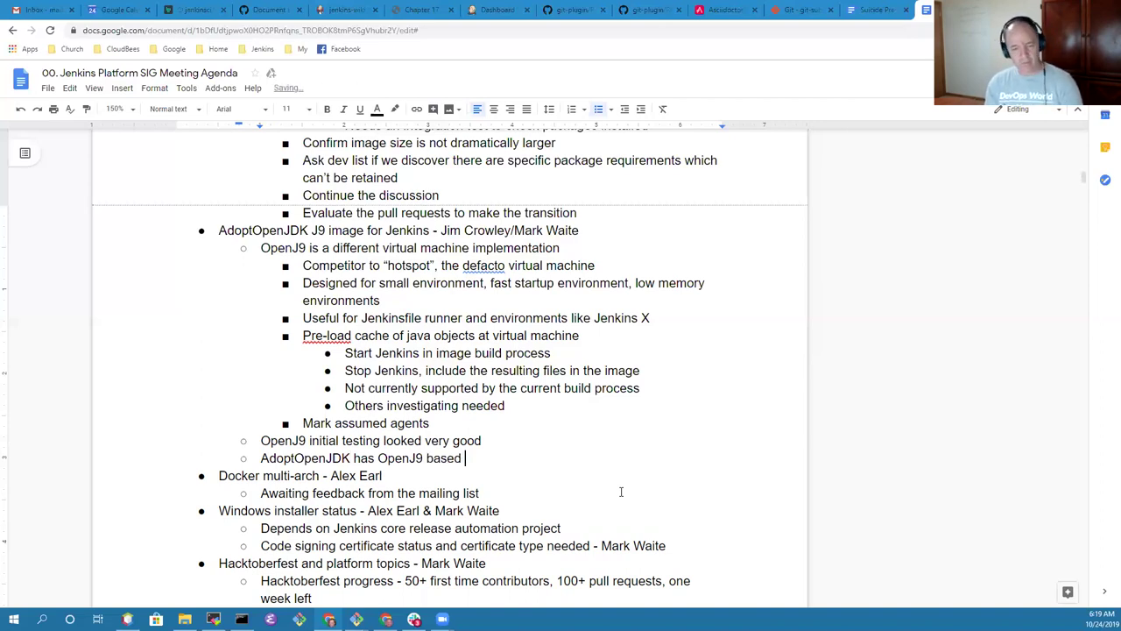
key("BackSpace")
key("BackSpace")
key("BackSpace")
key("BackSpace")
key("BackSpace")
type("images")
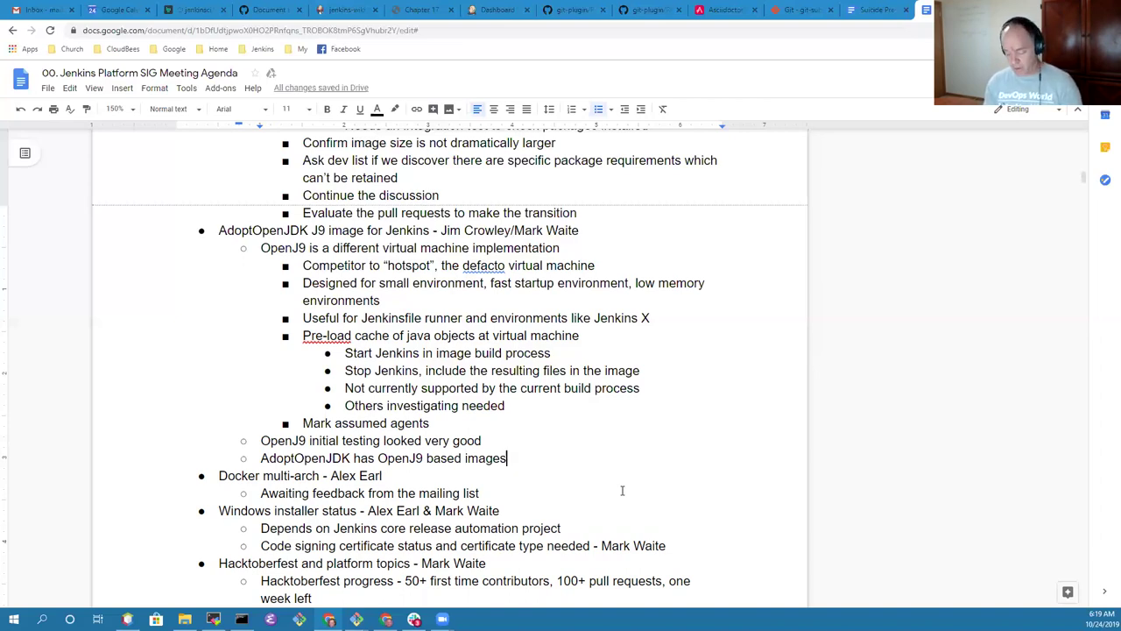
key("Return")
type("Next sterps")
key("BackSpace")
key("BackSpace")
key("BackSpace")
key("BackSpace")
key("BackSpace")
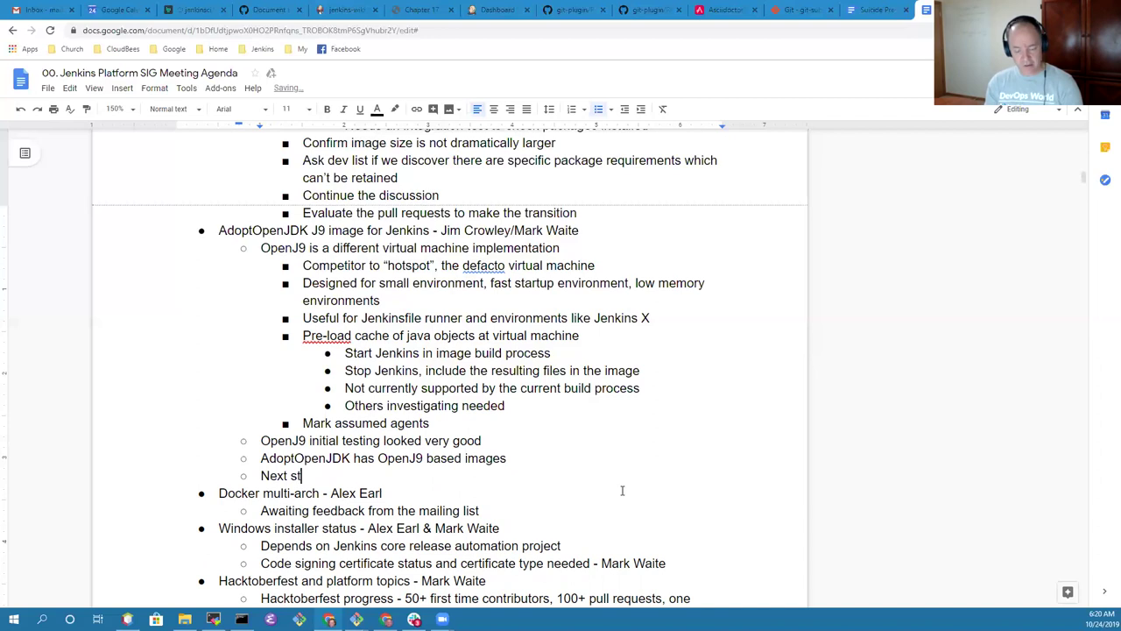
- Complete 'Next steps' with the indented item 'Discuss the issues in dev mailing list'
type("eps")
key("Return")
key("Tab")
type("Discus")
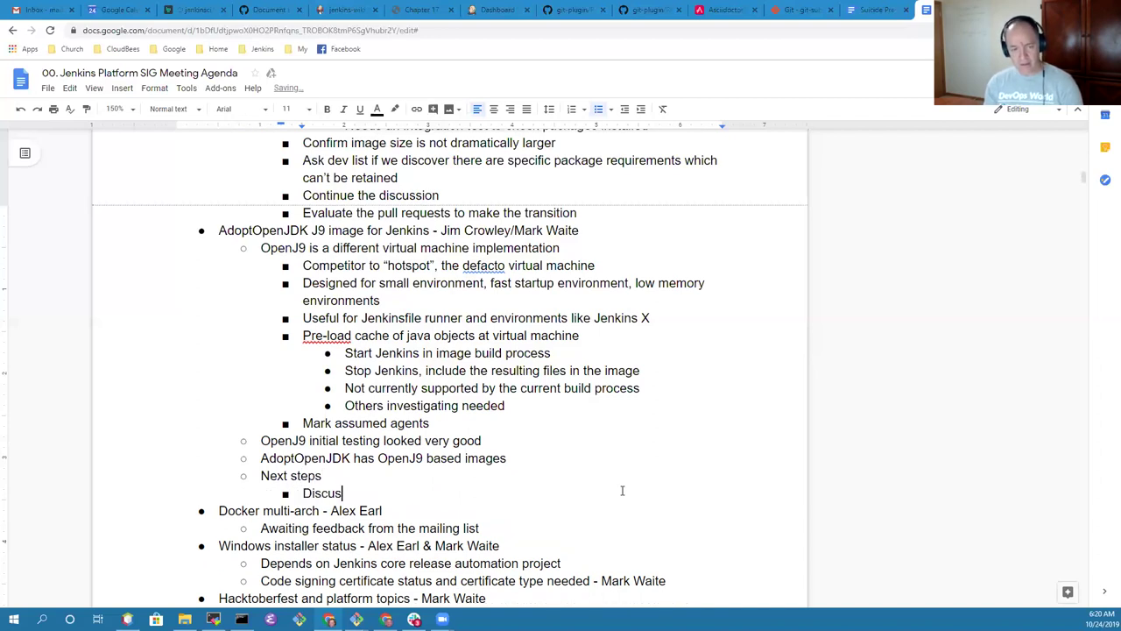
type("s the iussue")
key("BackSpace")
key("BackSpace")
key("BackSpace")
key("BackSpace")
key("BackSpace")
key("BackSpace")
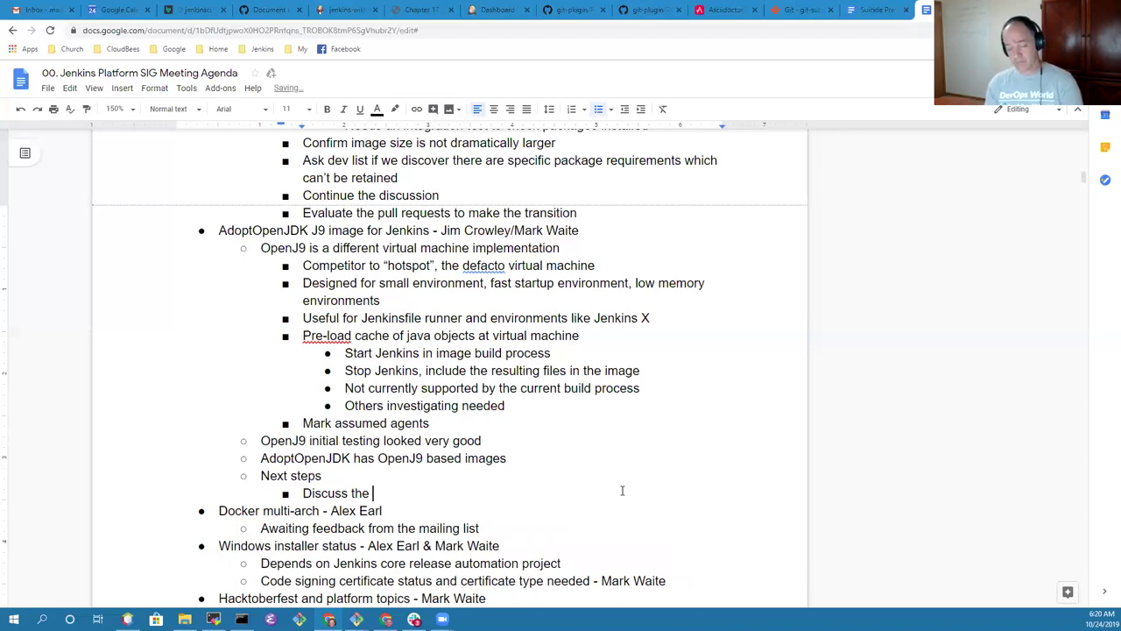
type("issues in dev")
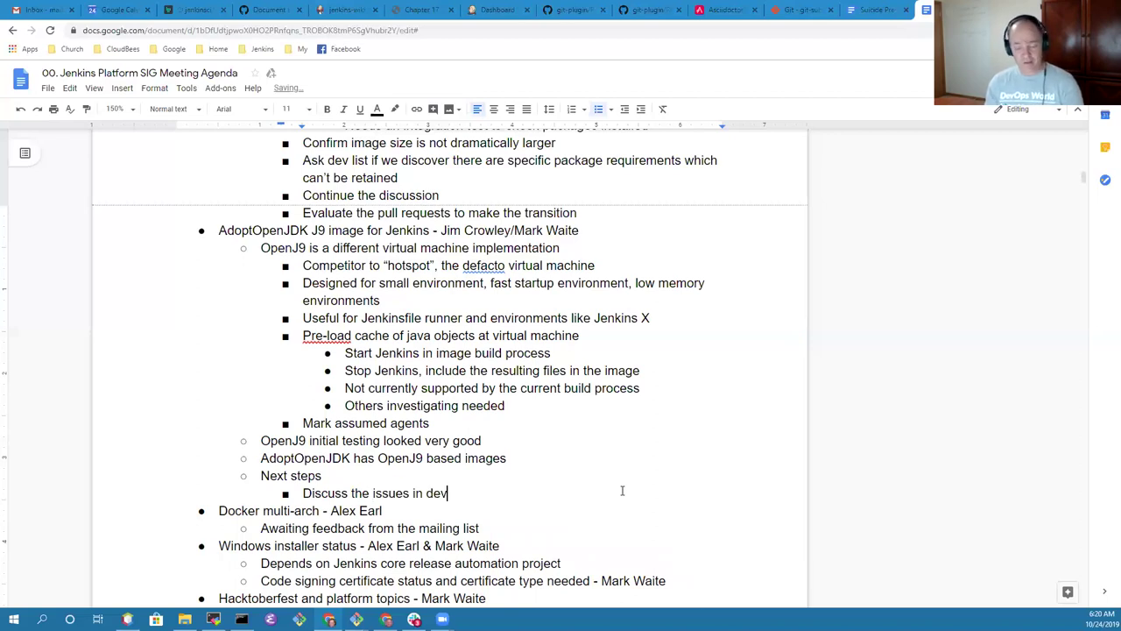
type(" mailing li")
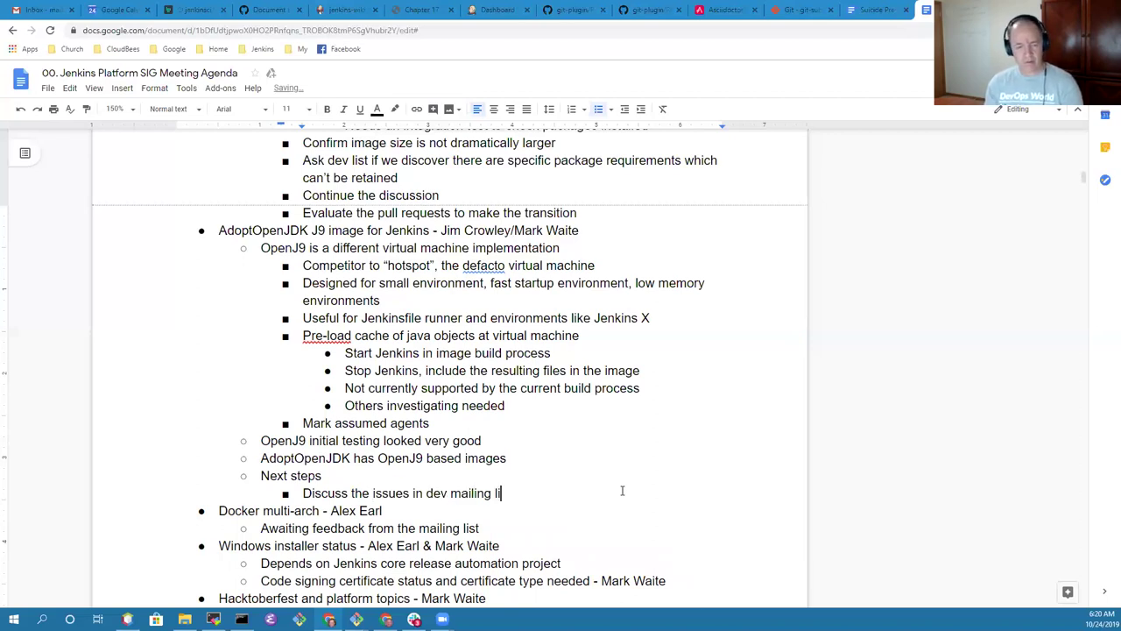
type("st")
- Add 'Test and experiment' with indented sub-bullets 'Agents' and 'Master'
key("Return")
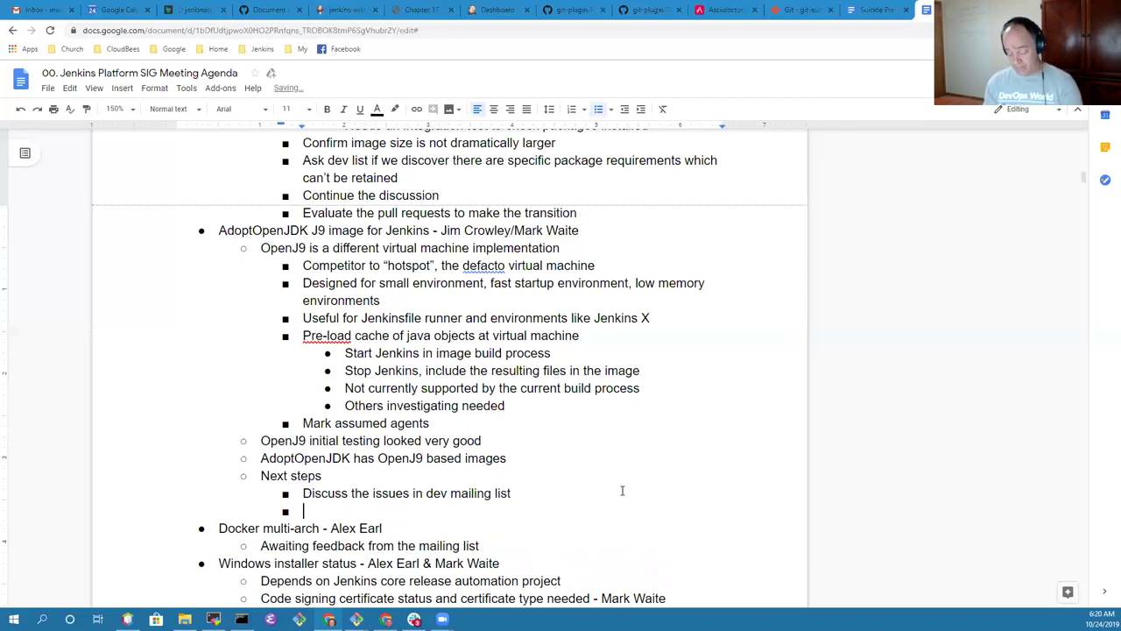
type("Test and experiment")
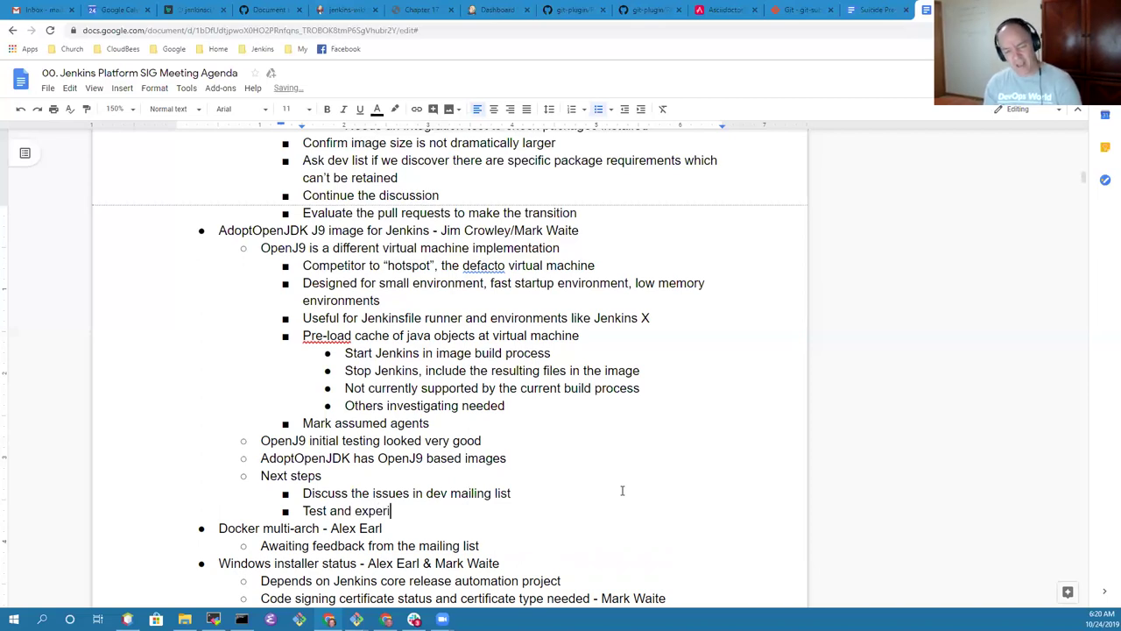
key("Return")
type("Agents")
key("Home")
key("Tab")
key("End")
key("Return")
type("Master")
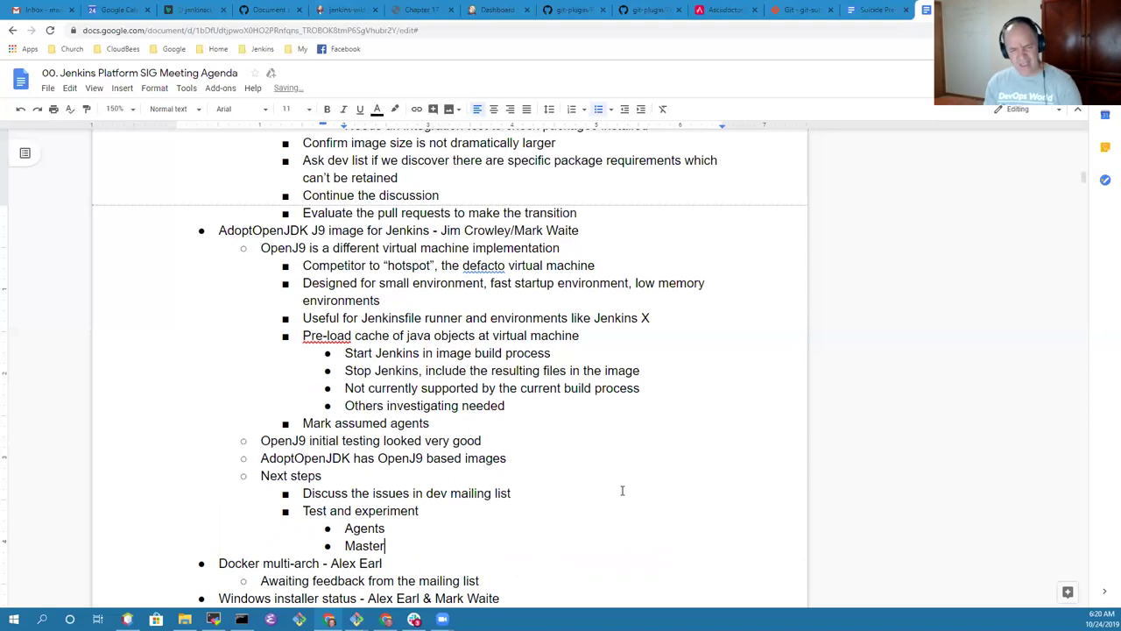
- Remove the leftover empty bullet below 'Master'
key("Return")
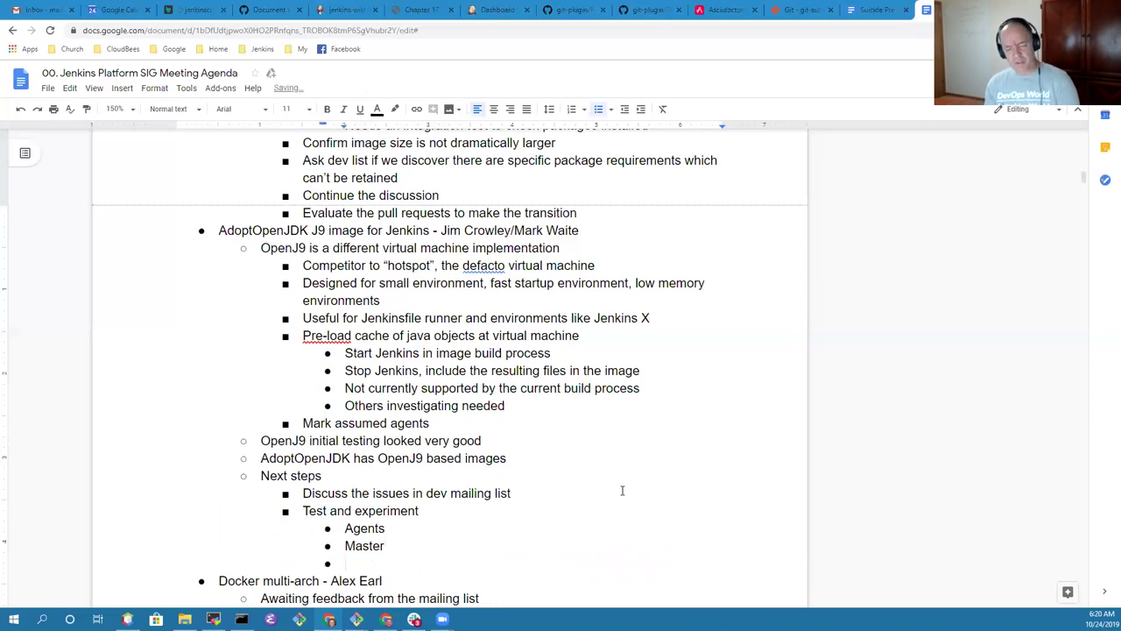
key("shift+Tab")
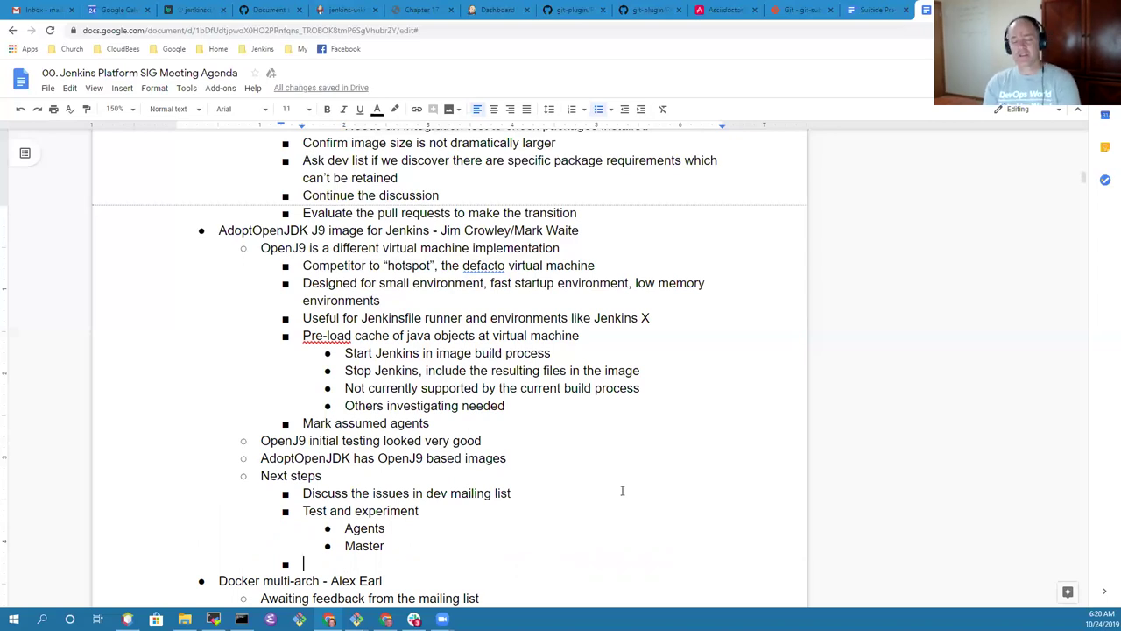
key("Up")
key("Up")
key("Up")
key("Up")
key("Up")
key("Up")
key("Up")
key("Up")
key("Up")
key("Up")
key("Up")
key("Up")
key("Up")
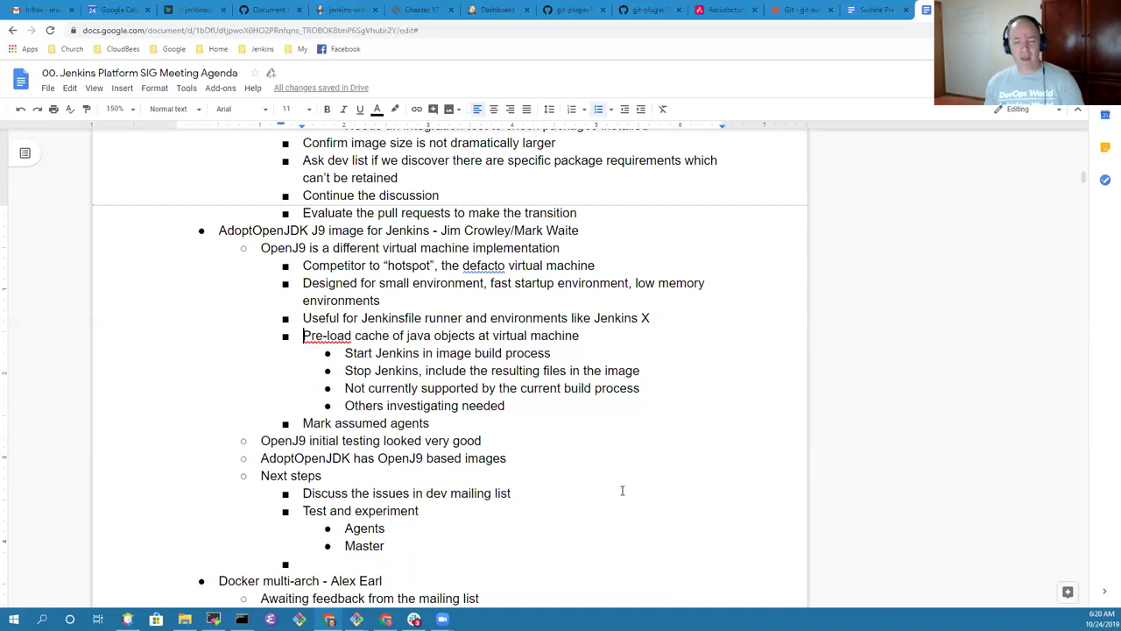
key("Down")
key("Down")
key("Down")
key("Down")
key("Down")
key("Down")
key("Down")
key("Down")
key("Down")
key("Down")
key("Down")
key("Down")
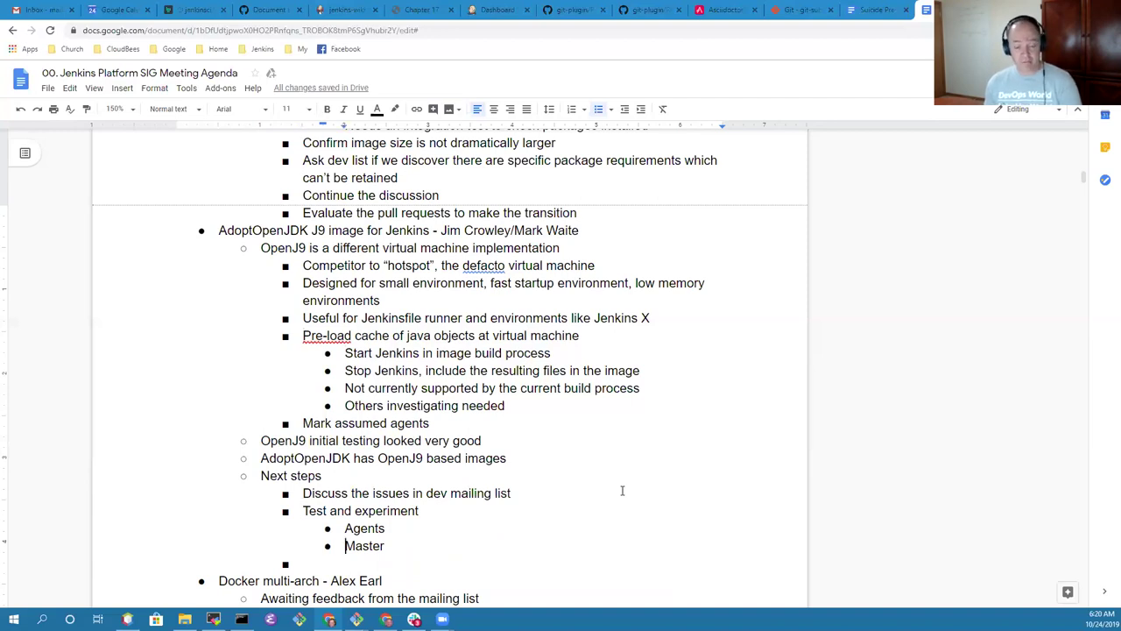
key("BackSpace")
key("BackSpace")
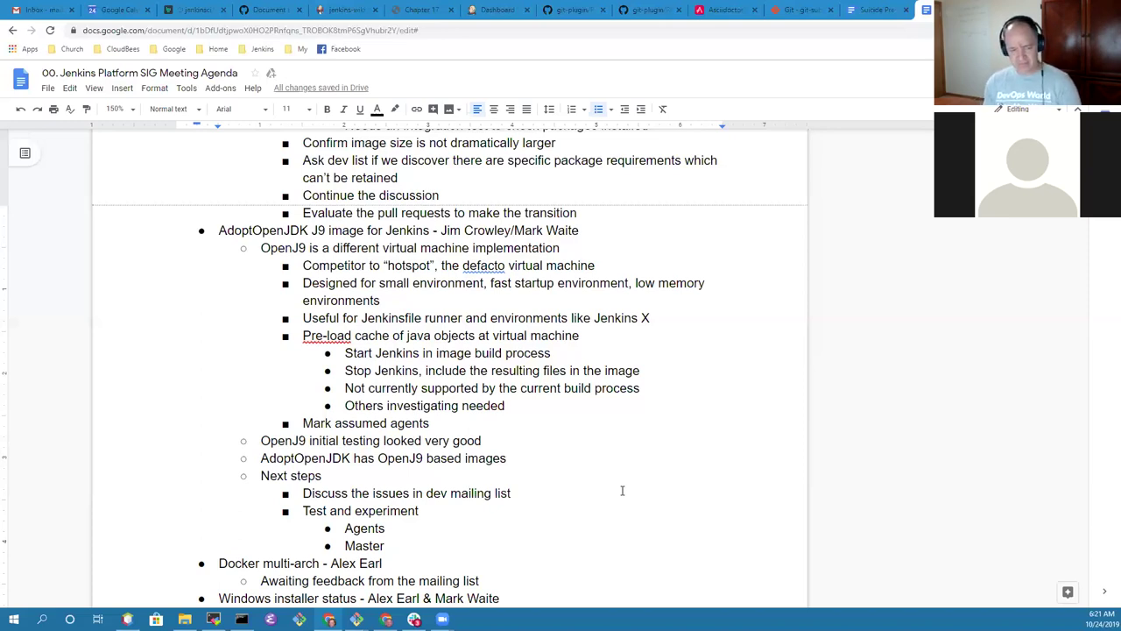
- Insert a top-level bullet reading 'Plugin installation manager - ' followed by the presenter's name
key("Return")
key("Down")
key("Down")
key("Down")
key("Down")
key("Down")
key("Down")
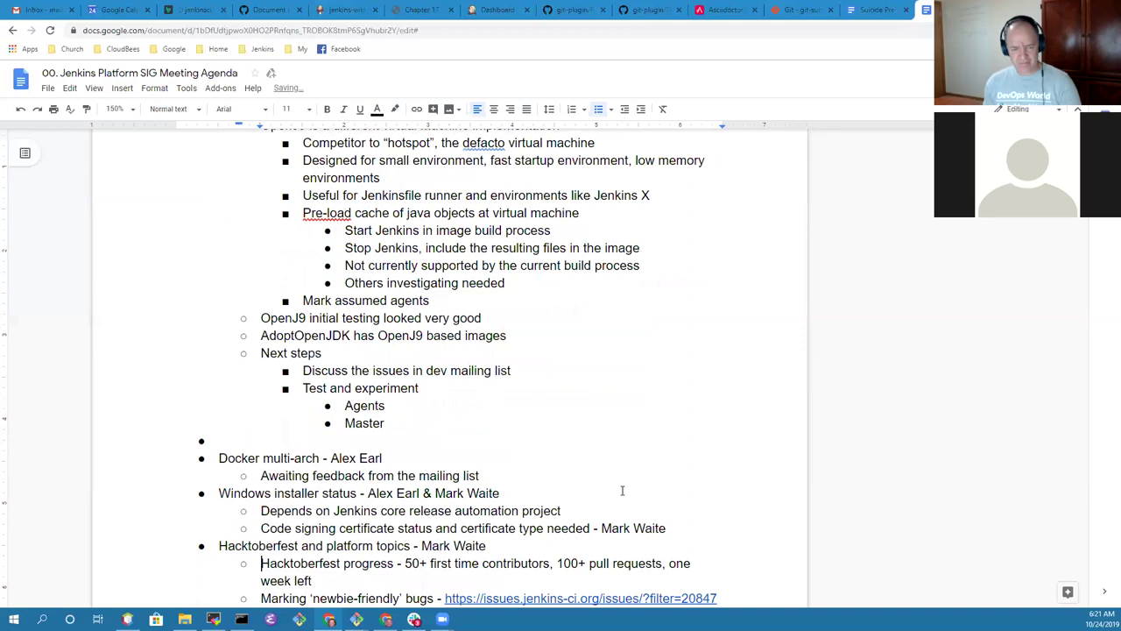
key("Up")
key("Up")
key("Up")
key("Up")
key("Up")
key("Up")
key("Up")
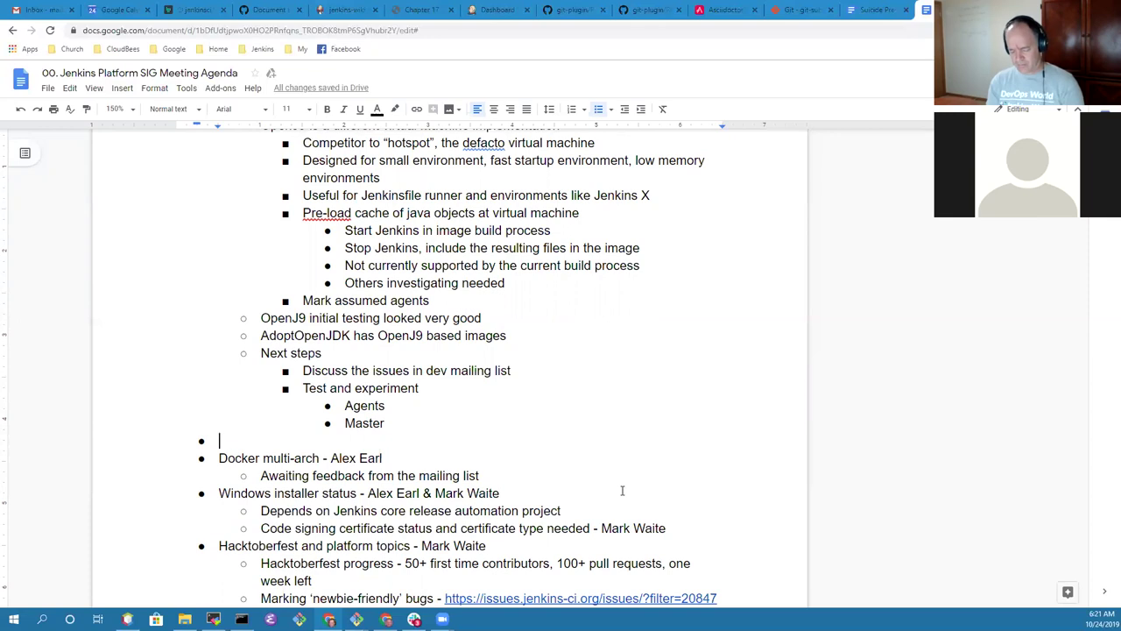
type("Plugin installation")
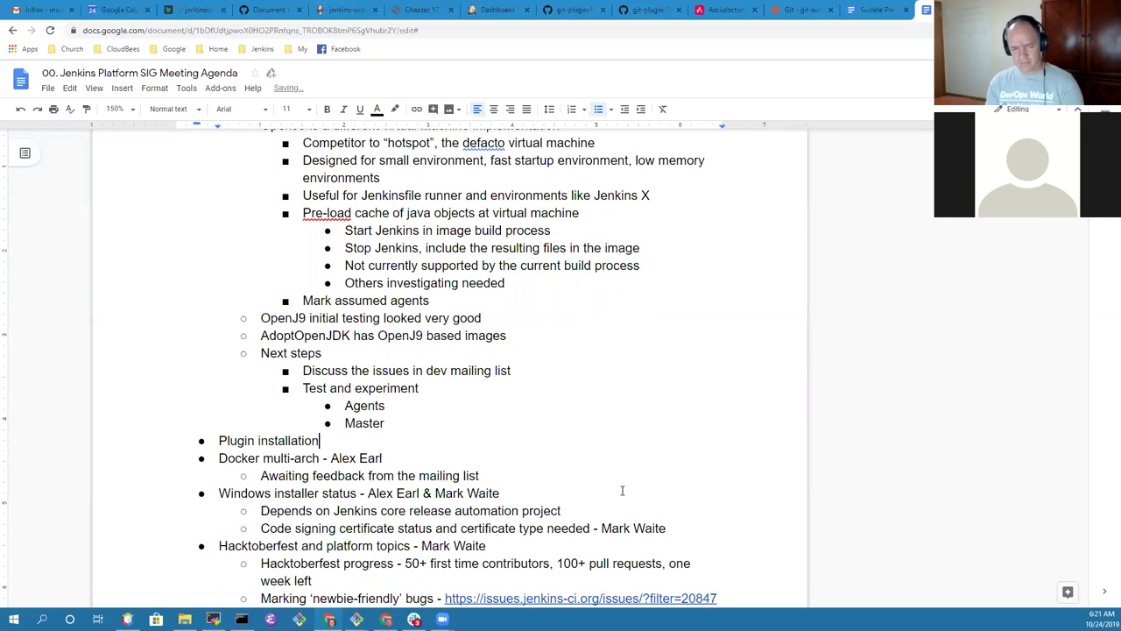
type(" manager ")
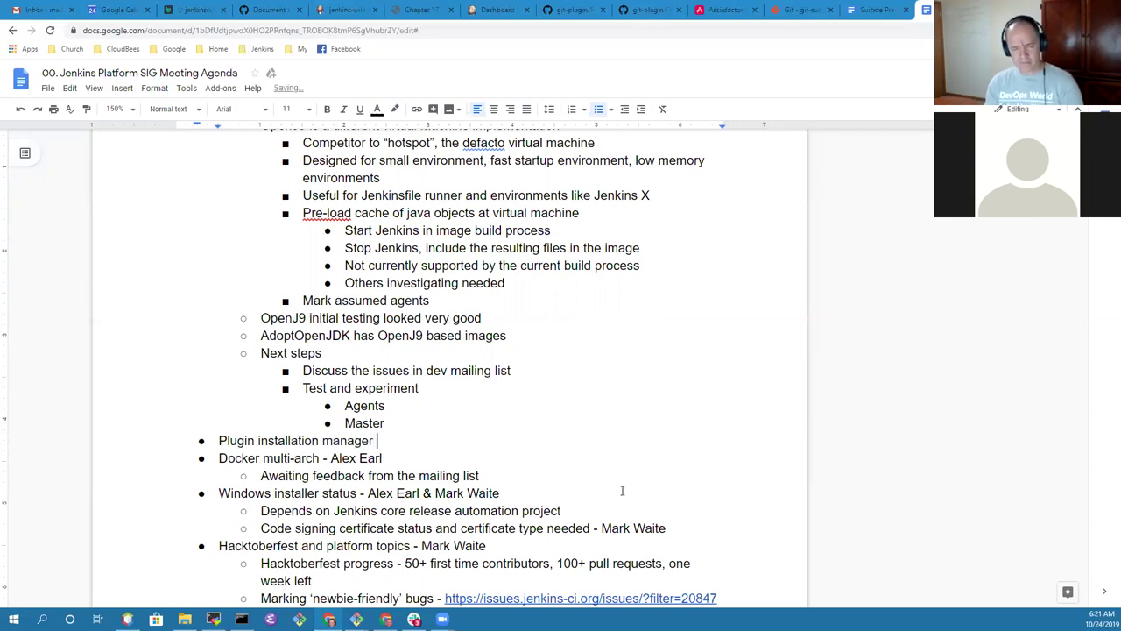
type("- Natasha ")
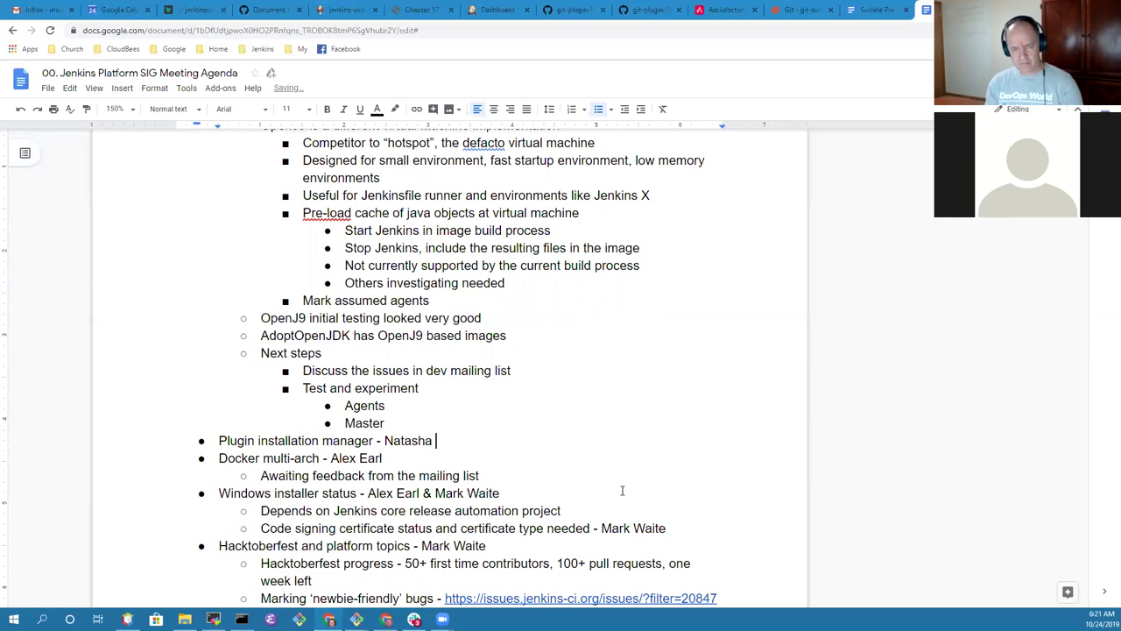
type("Stopa")
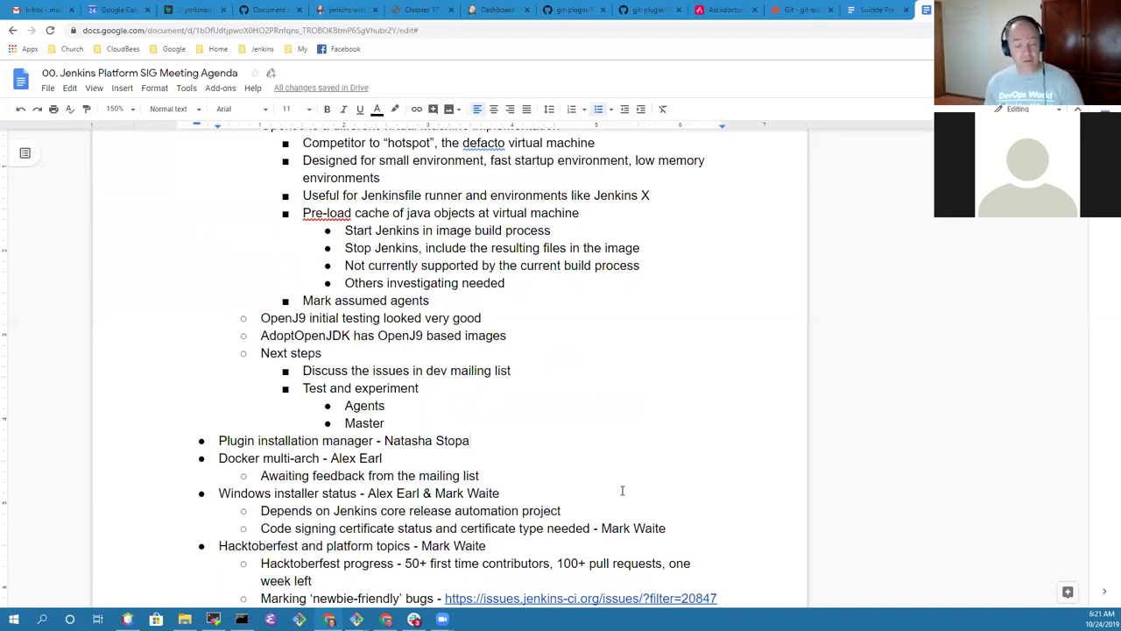
scroll(420, 438, "down", 3)
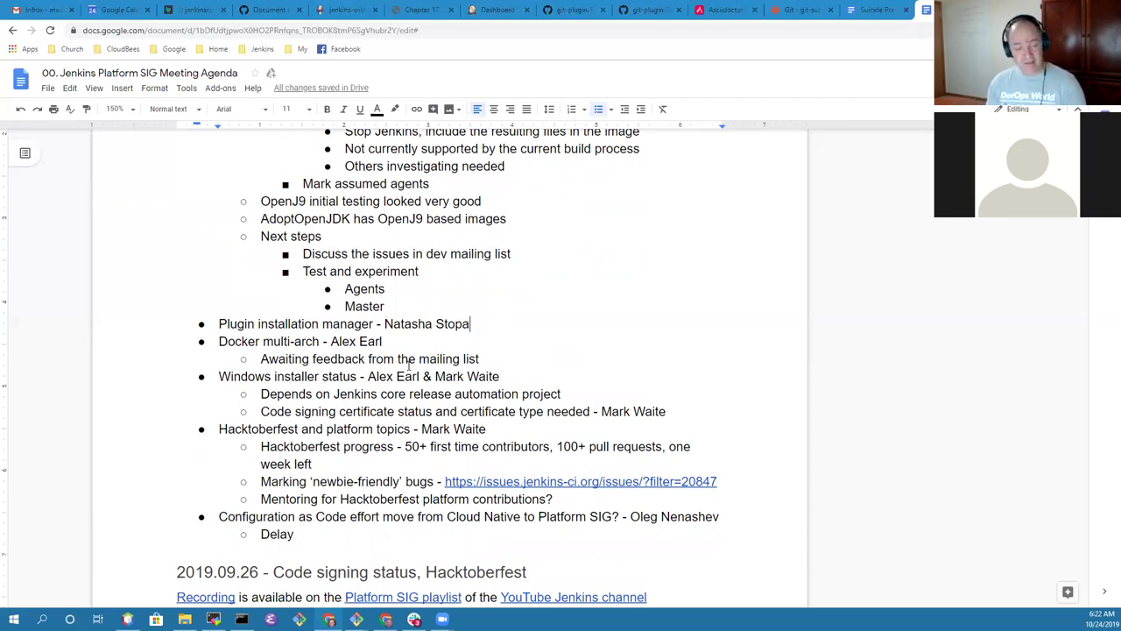
- Add the sub-bullet 'Current status - school has started. work is paused'
key("Return")
key("Tab")
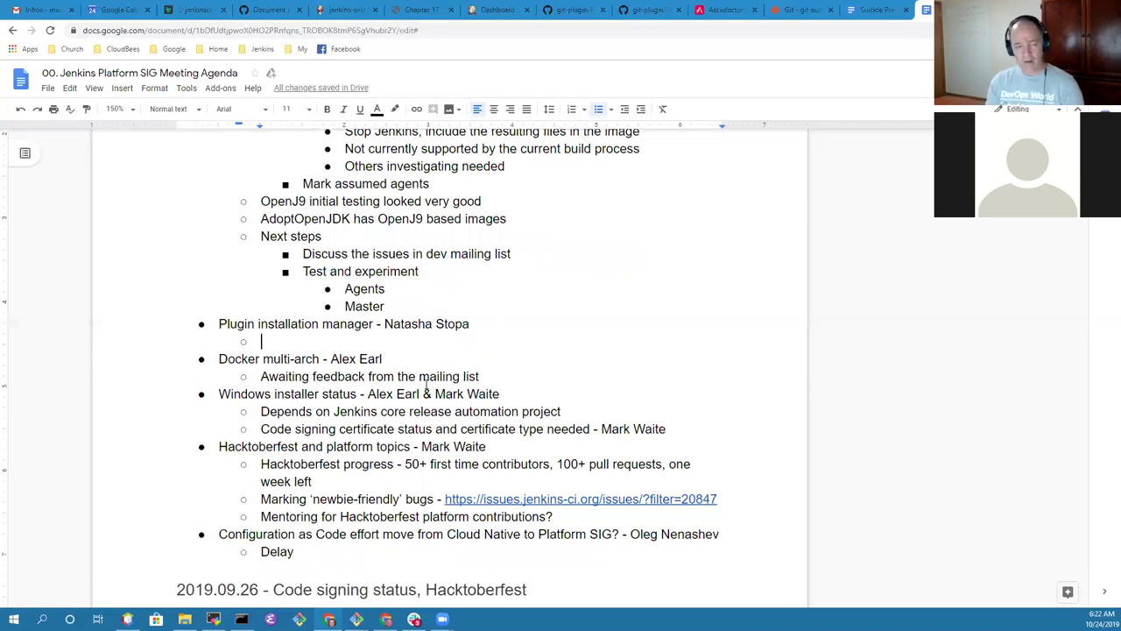
type("C")
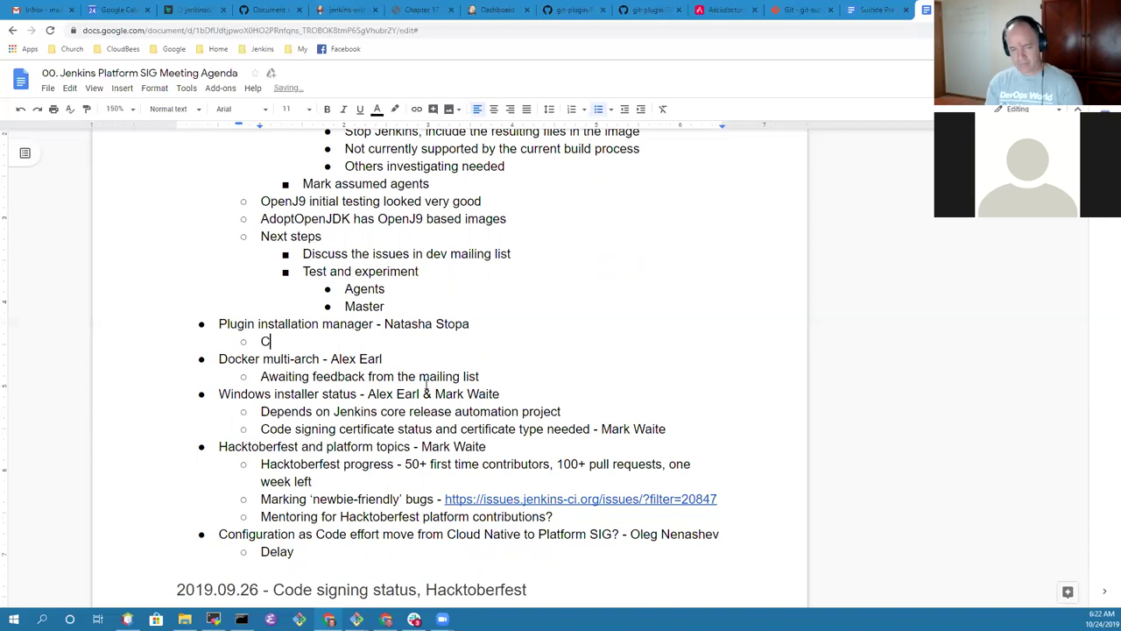
type("urrent status ")
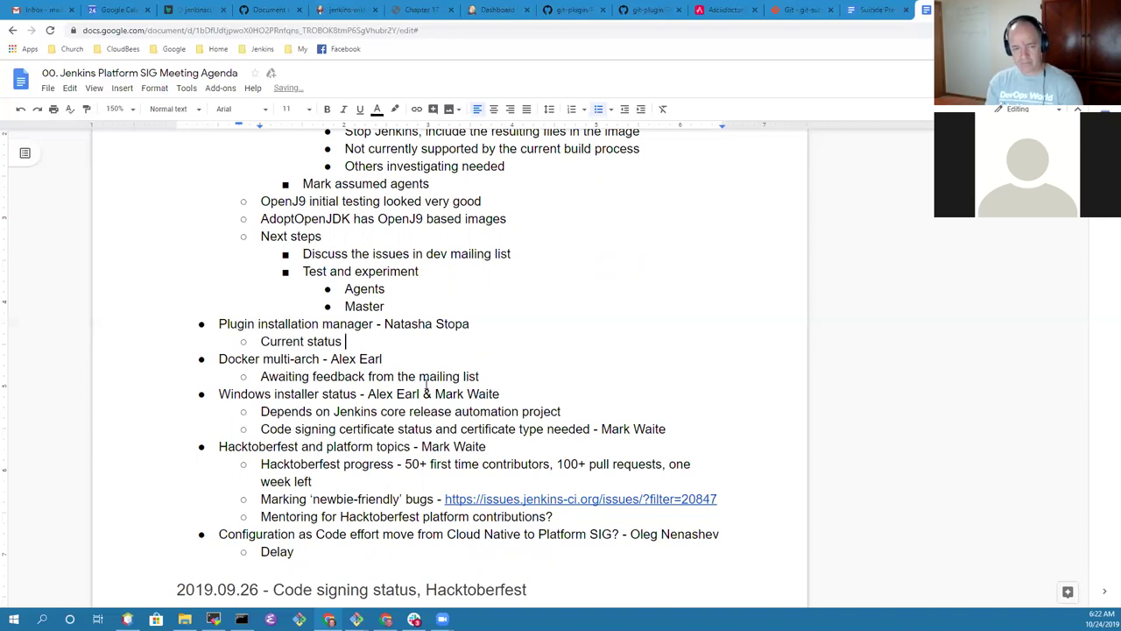
type("- school ")
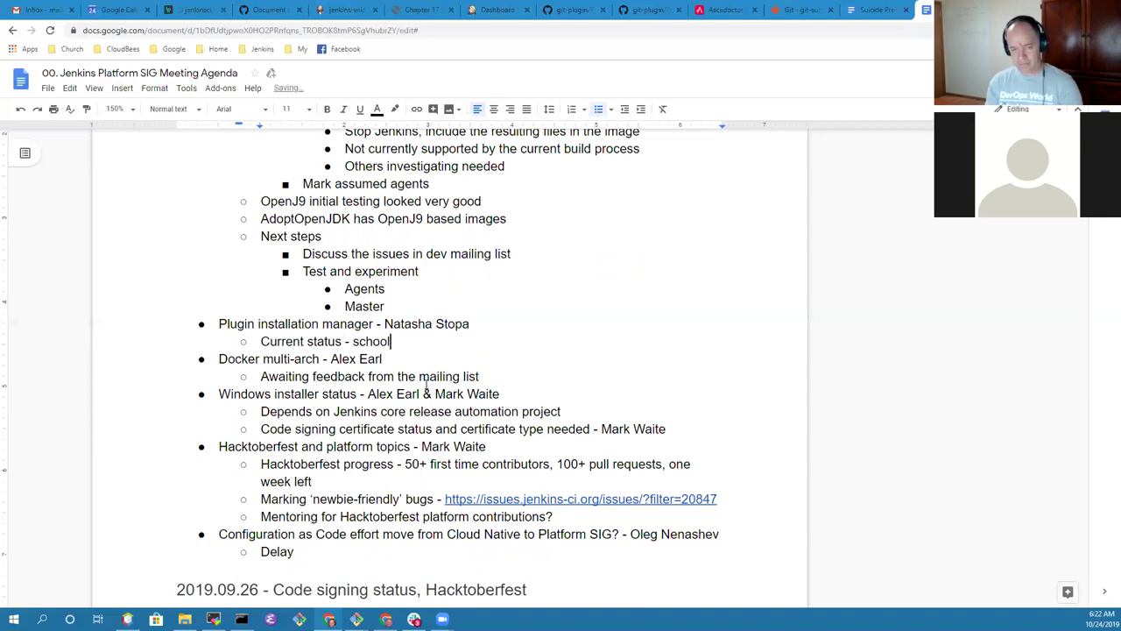
type("has started.")
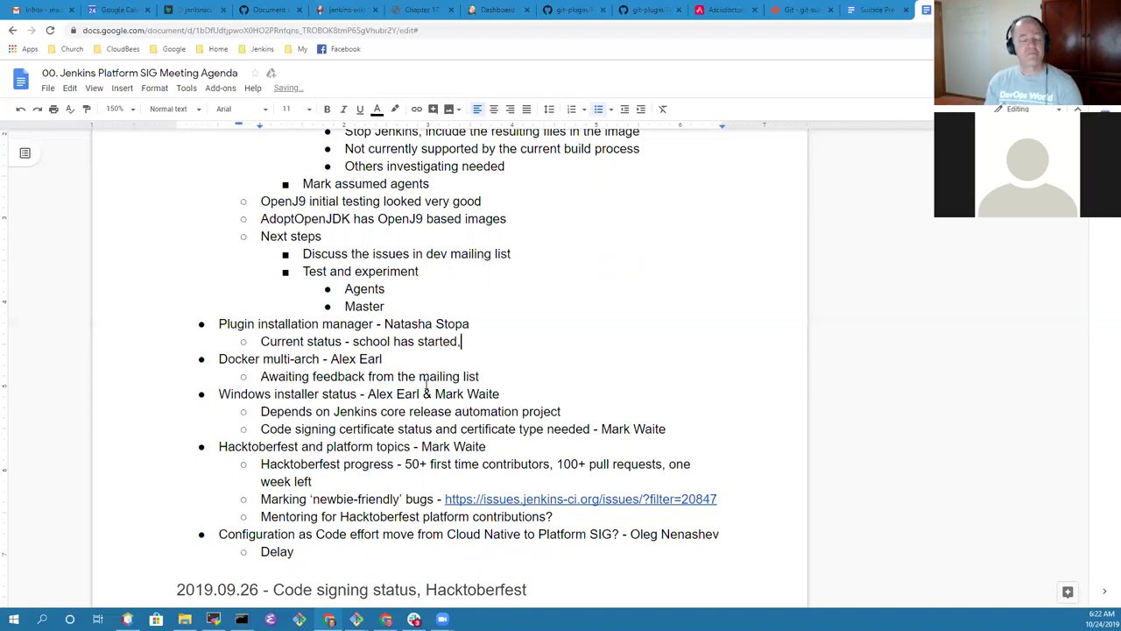
type(" work is paused")
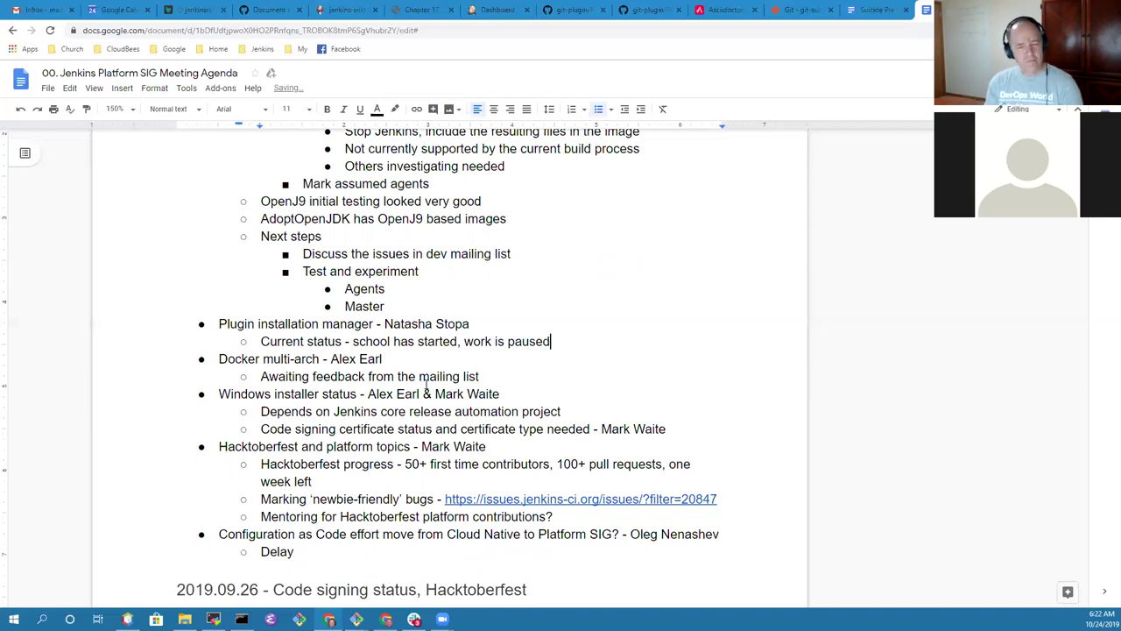
- Add the sub-bullet 'Next steps - release the 1.0 version'
key("Return")
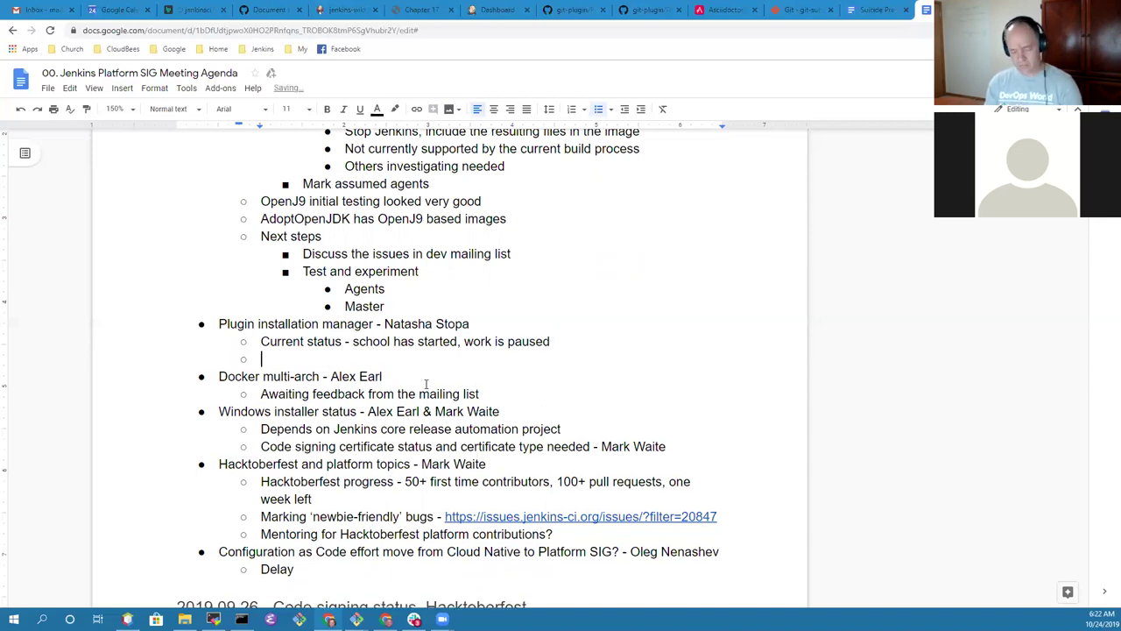
type("Next steps - release the 1.0 version")
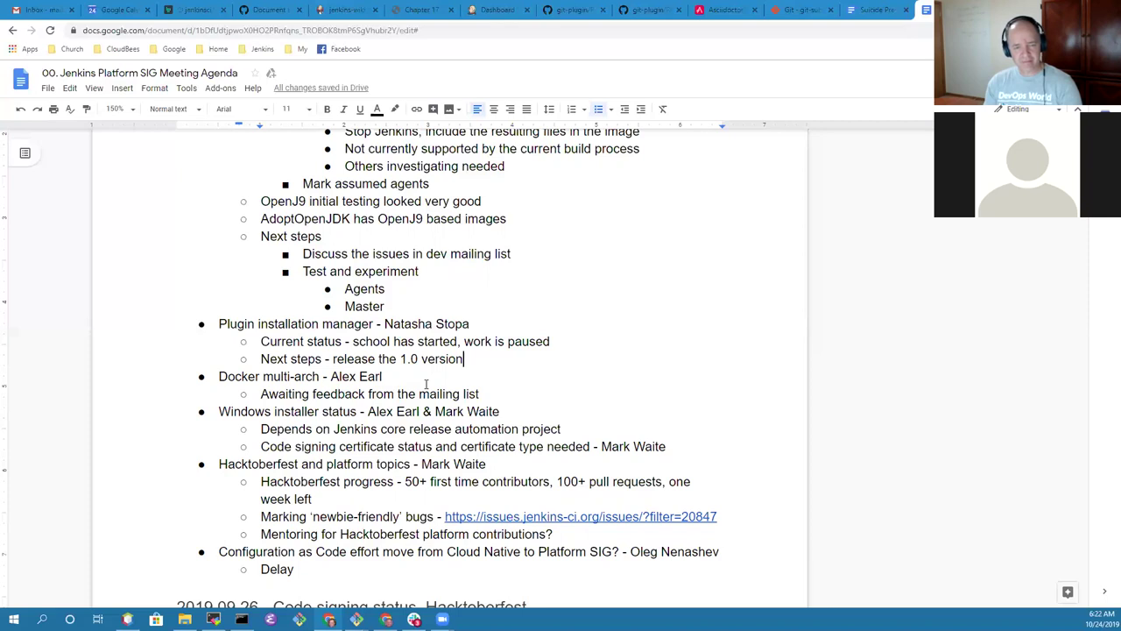
- Add a sub-bullet asking the maintainers whether they are ready to release 1.0
key("Return")
type("S")
key("BackSpace")
type("Alex and ")
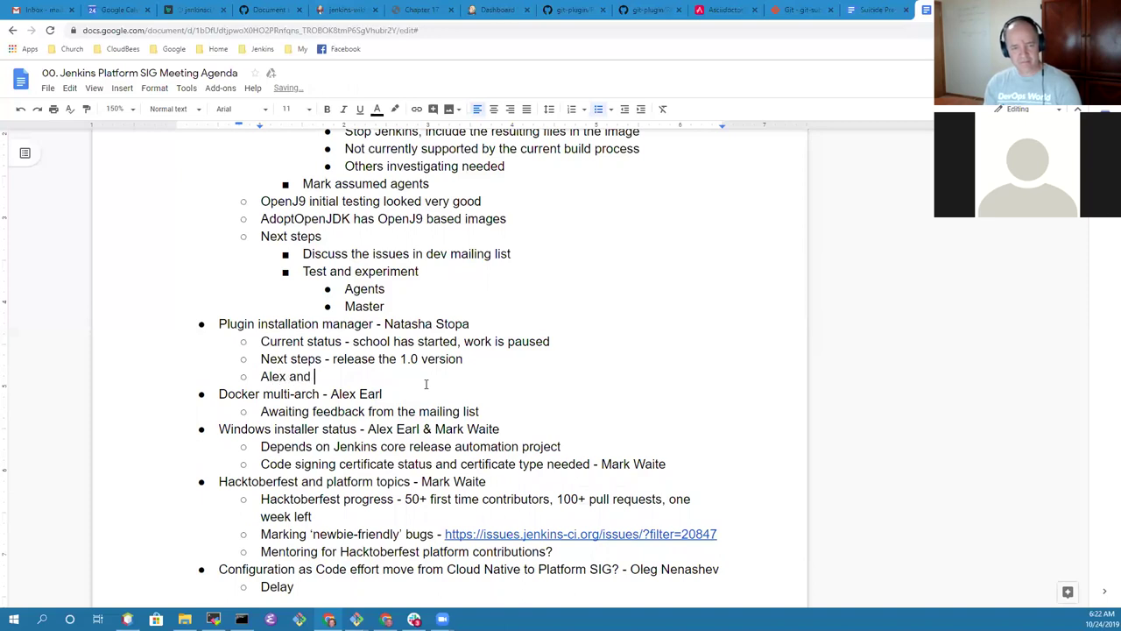
type("Mark - are we ")
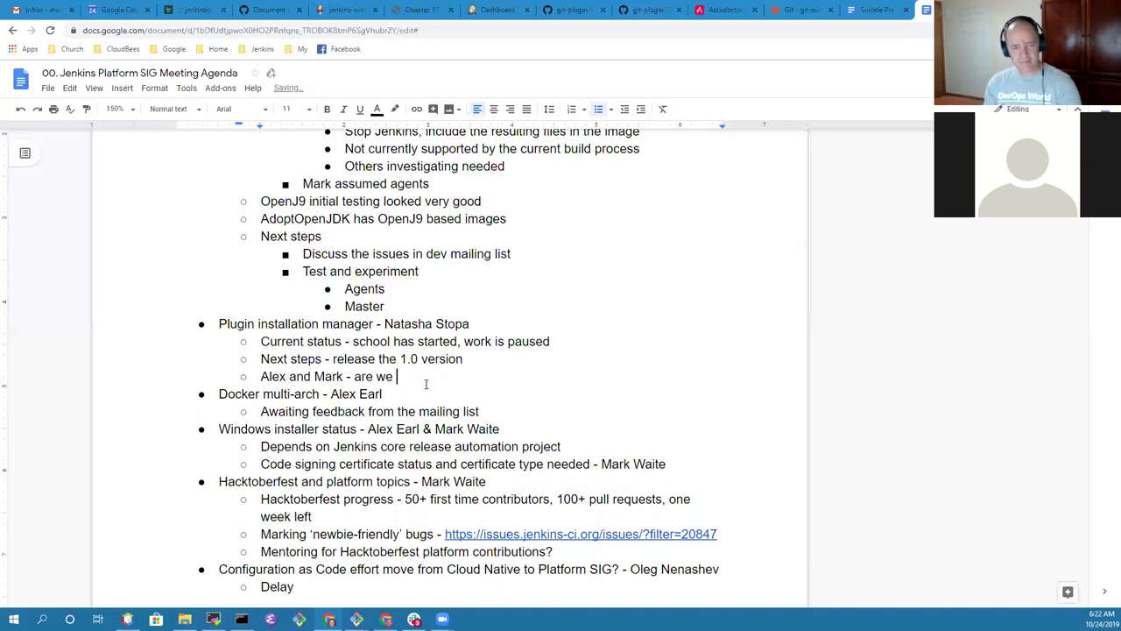
type("ready to release?")
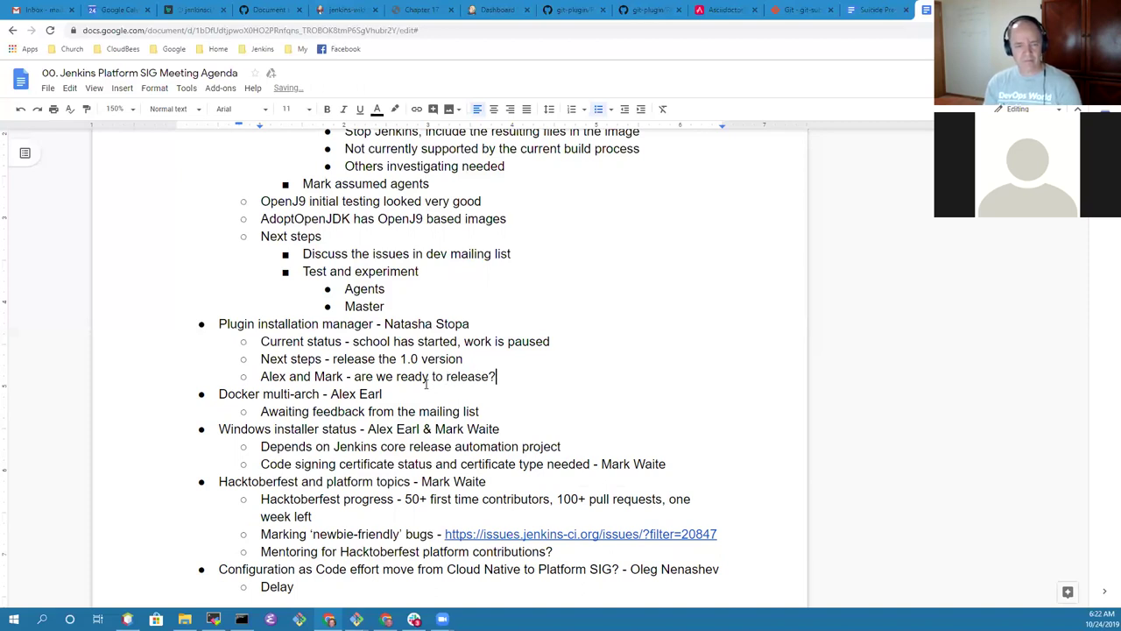
key("BackSpace")
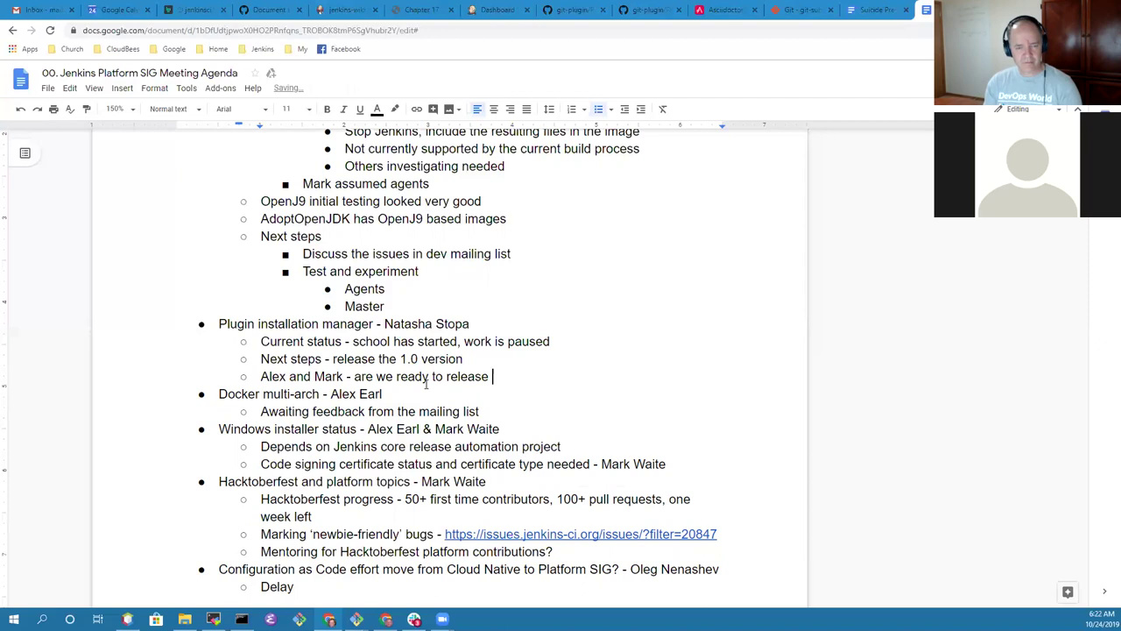
type("1.0")
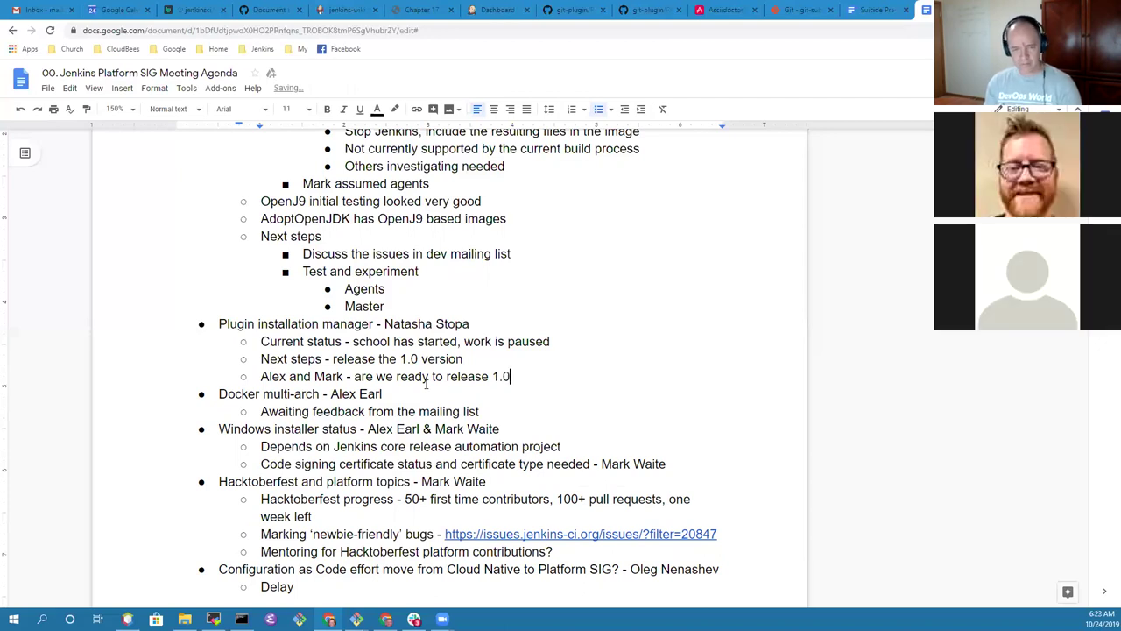
- Answer with an indented point 'Ready to release 1.0'
key("Return")
key("Tab")
type("REady to")
key("ctrl+BackSpace")
key("ctrl+BackSpace")
type("Ready to rele")
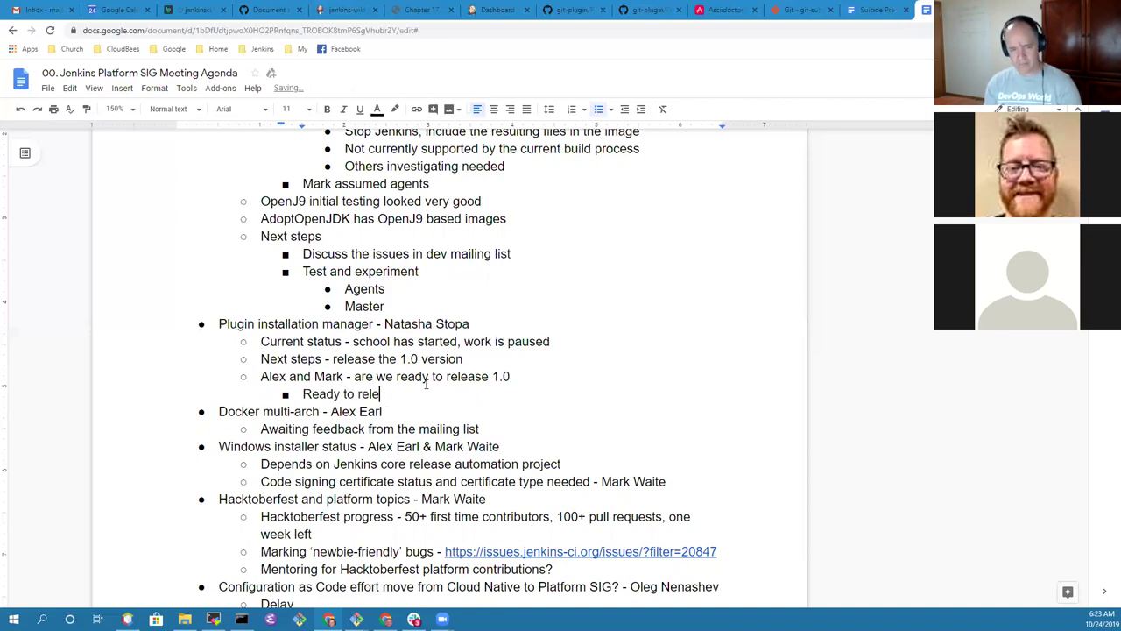
type("ase 1.0")
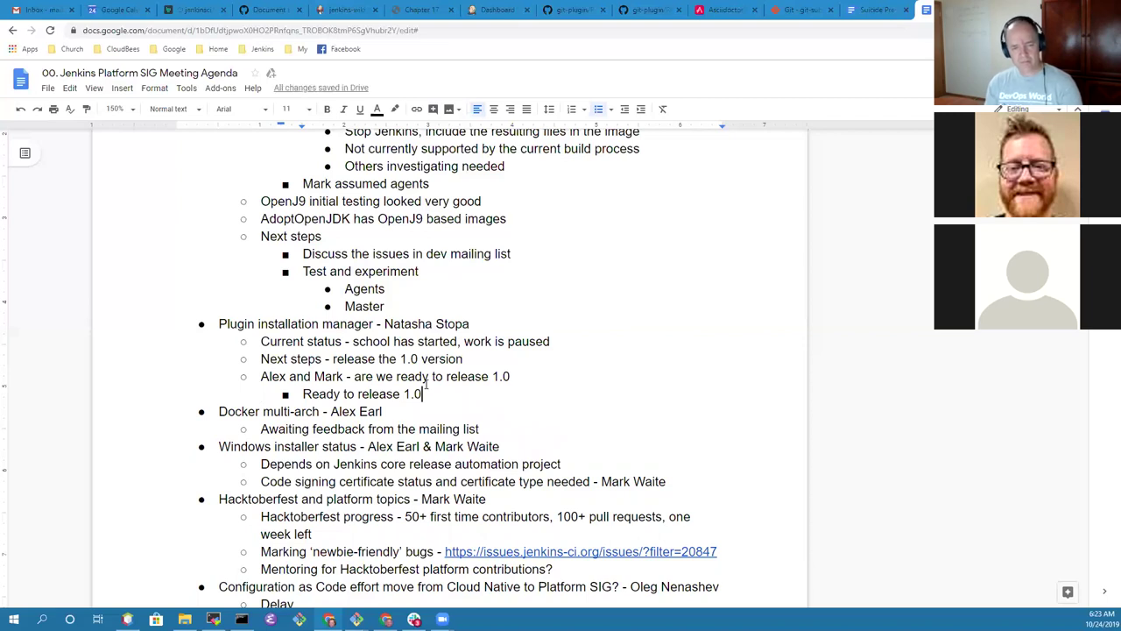
- Add the point 'Compatibility concerns worth considering, seems good'
key("Return")
type("COmp")
key("BackSpace")
key("BackSpace")
key("BackSpace")
type("omp")
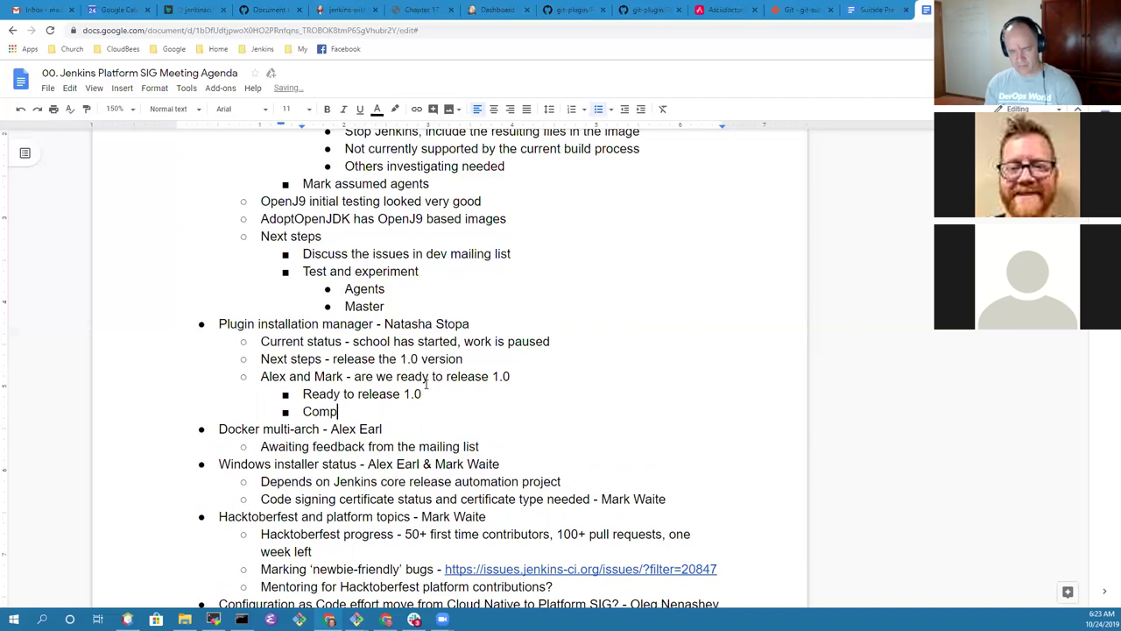
type("atibility")
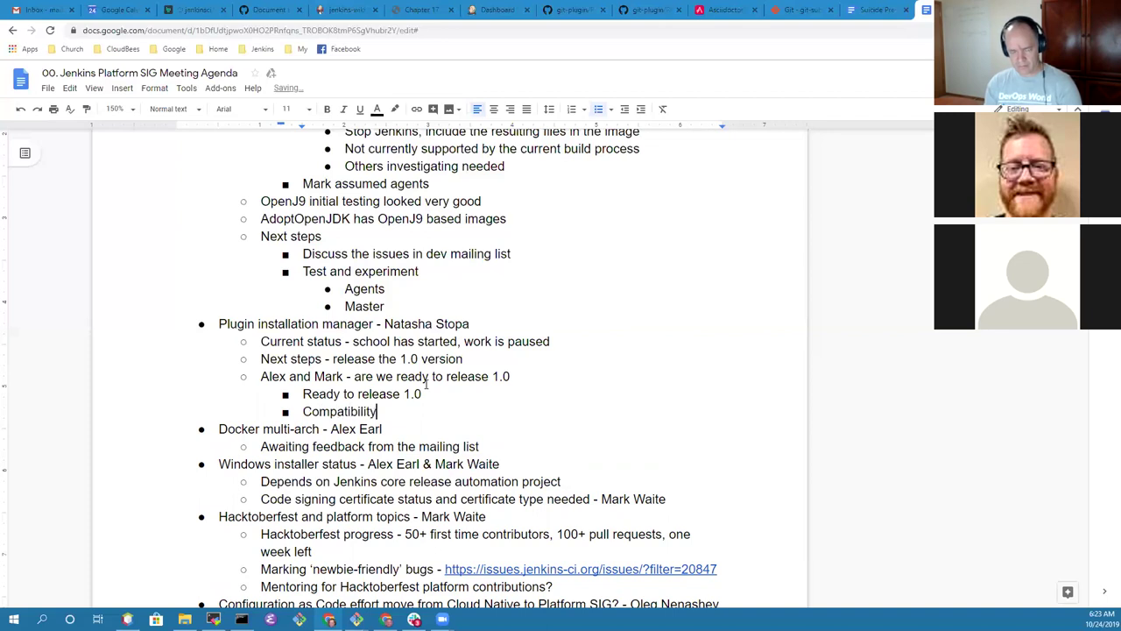
type(" concer")
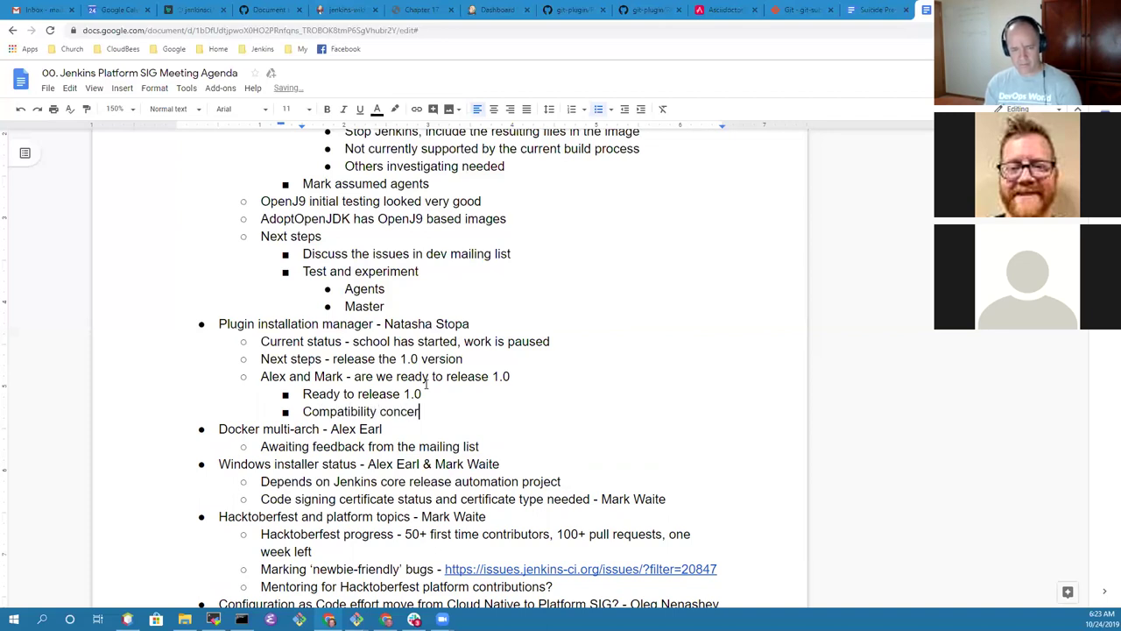
type("ns worth consideringtg")
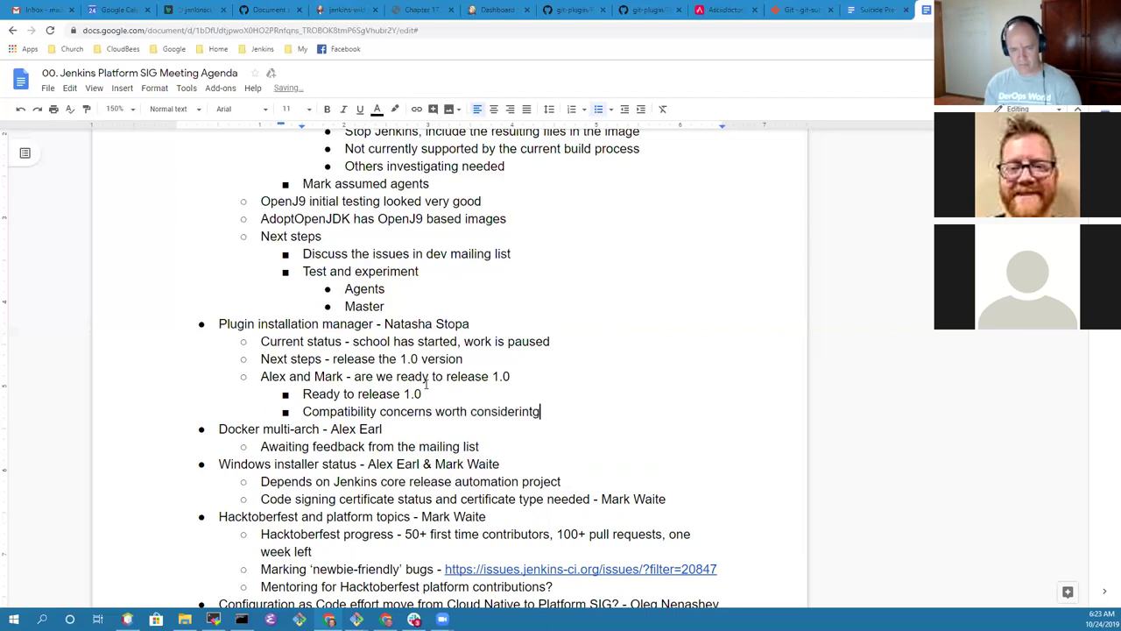
key("BackSpace")
key("BackSpace")
type(", seems")
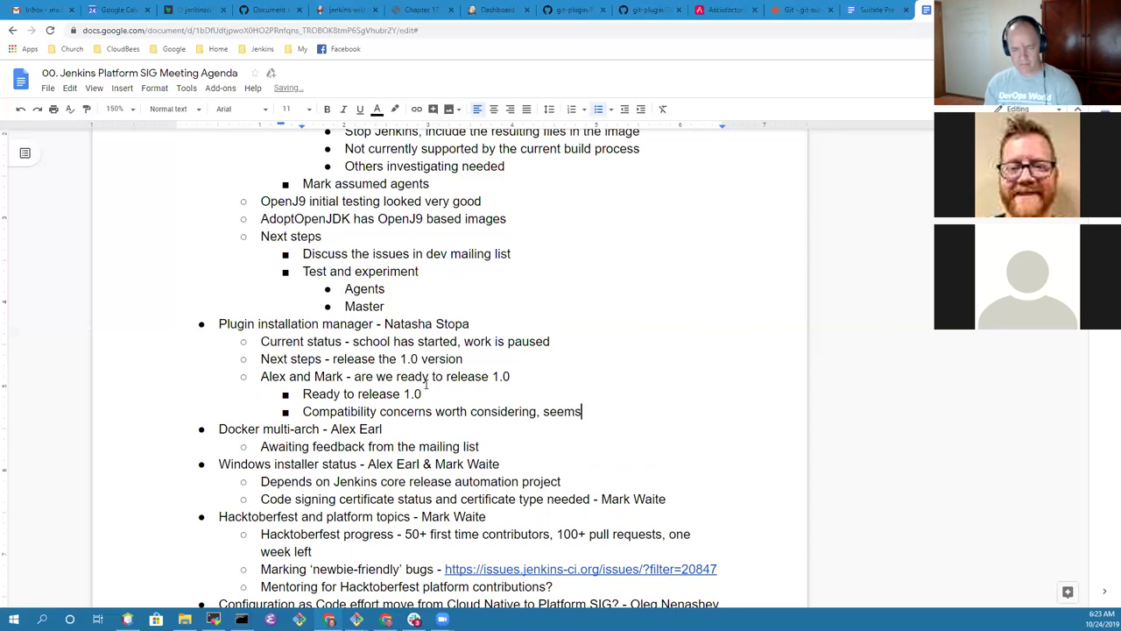
type(" good")
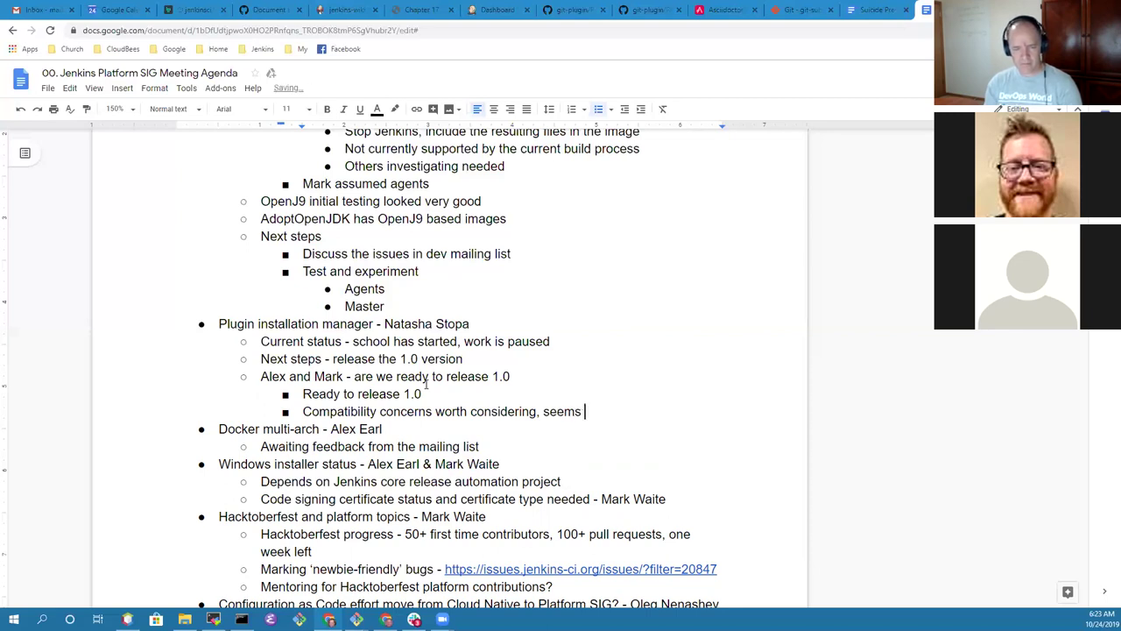
- Note that the presenter is willing to assist with pull request evaluation
key("Return")
type("Not the on")
key("BackSpace")
key("BackSpace")
key("BackSpace")
key("BackSpace")
key("BackSpace")
key("BackSpace")
key("BackSpace")
key("BackSpace")
key("BackSpace")
type("Natasha")
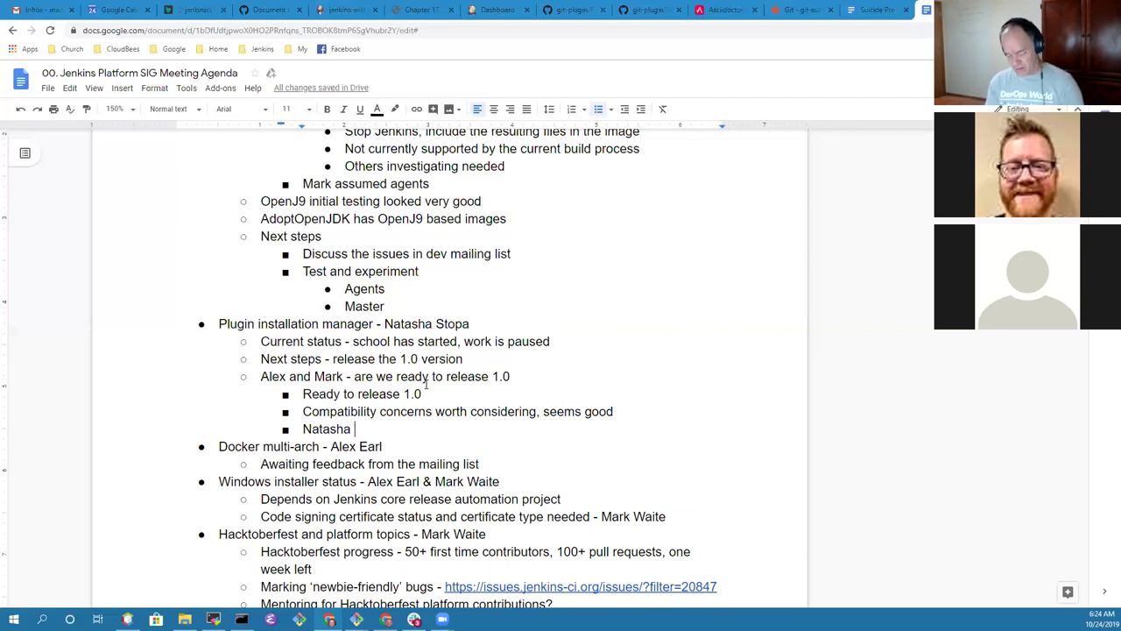
type("willing to assi")
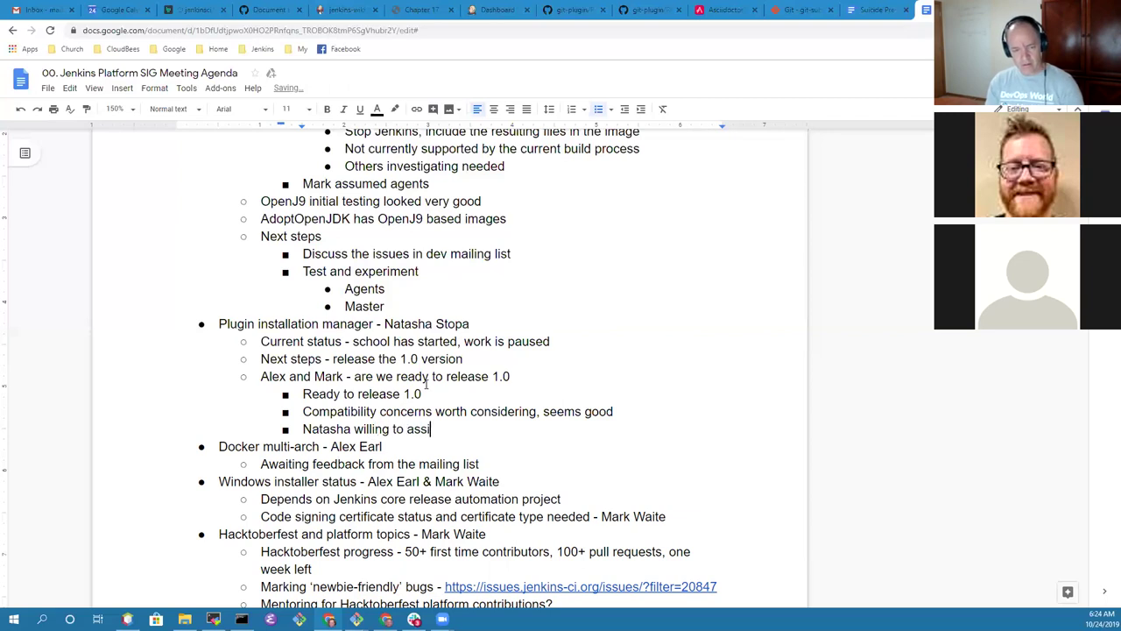
type("st with pull re")
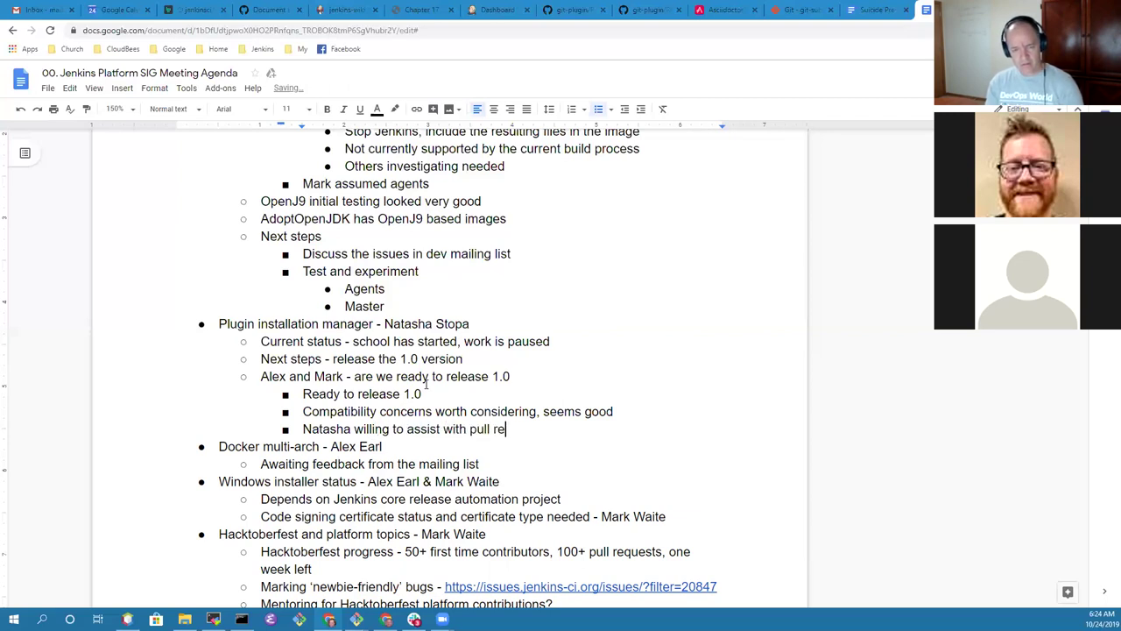
type("quest evalua")
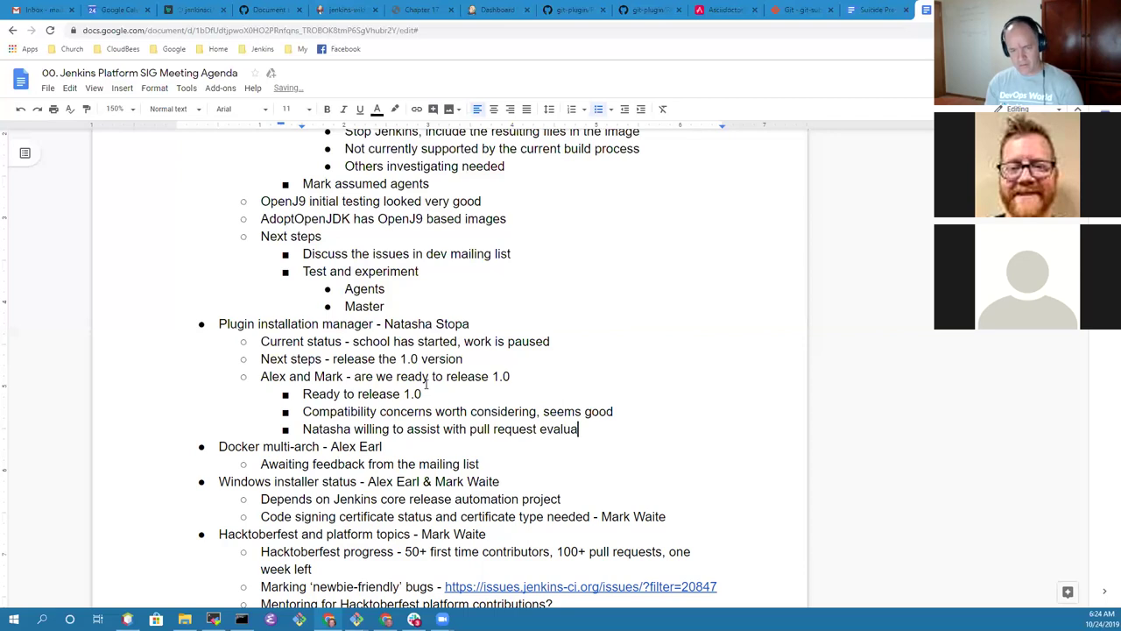
type("tion")
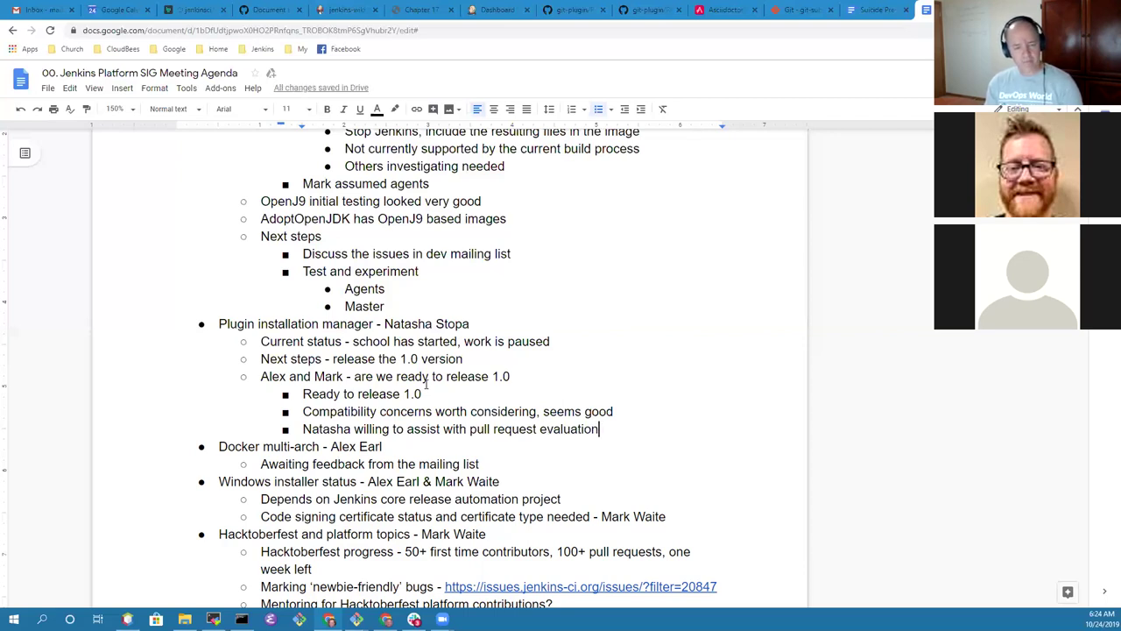
key("Return")
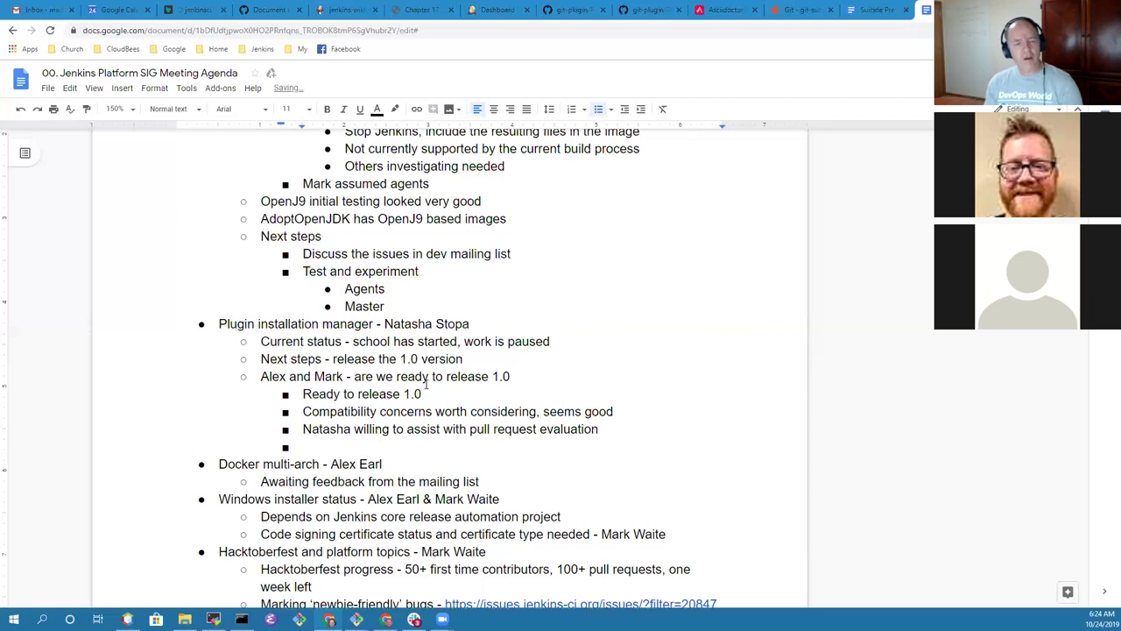
- Outdent the empty bullet so it sits directly under the Plugin installation manager item
key("shift+Tab")
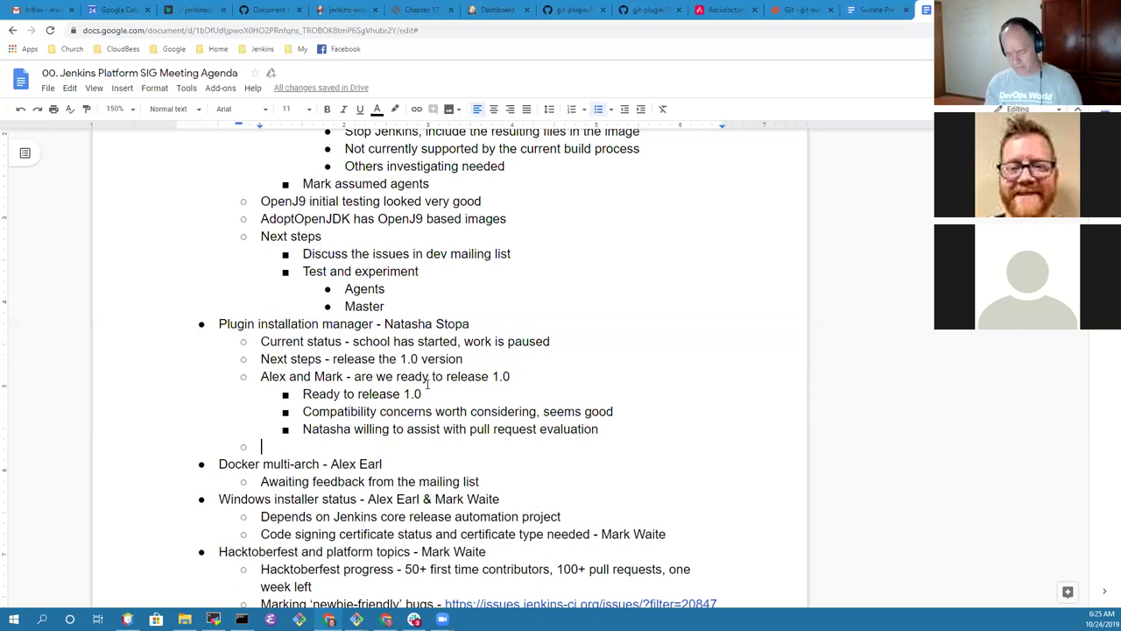
- Write the note 'Not a plugin, docs may only be available in GitHub'
type("Not a plugin,")
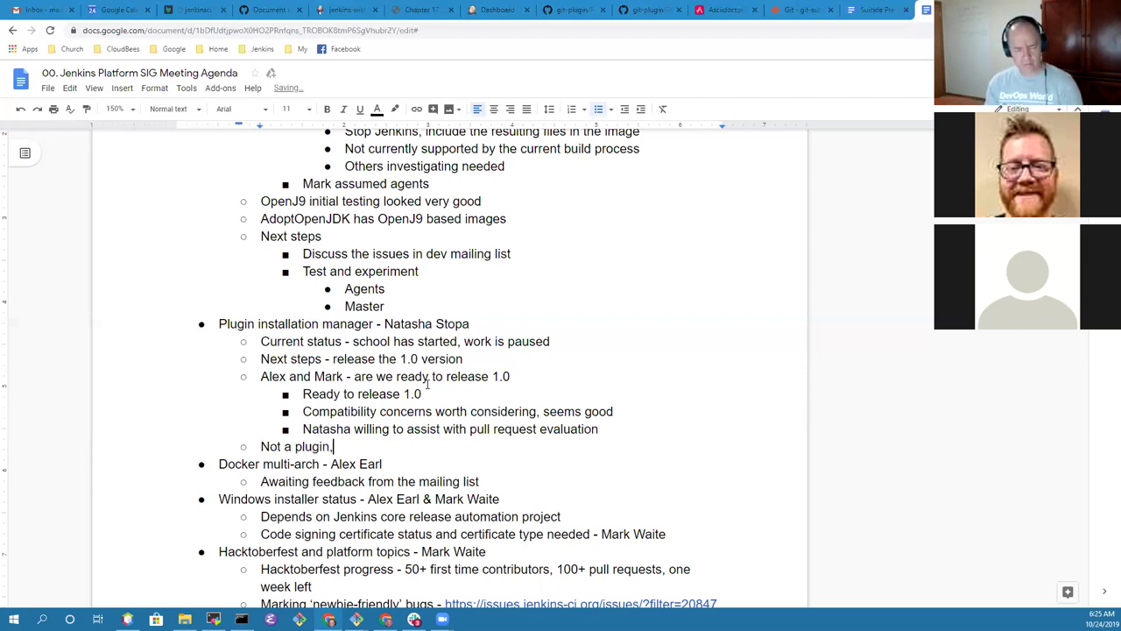
type(" docs may")
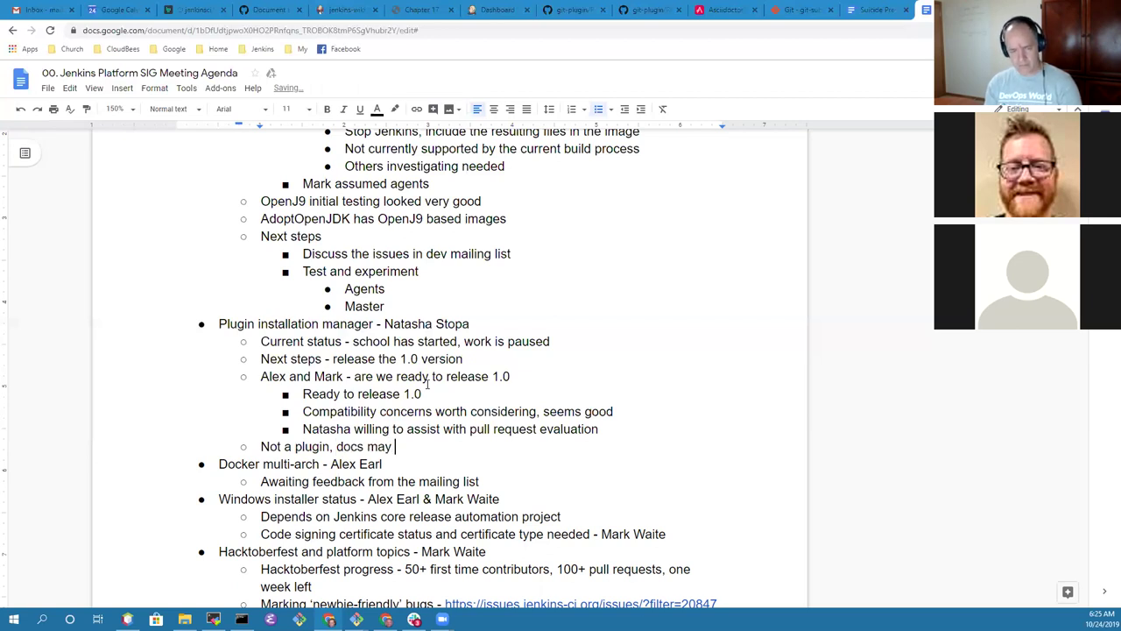
type("not b")
key("BackSpace")
key("BackSpace")
key("BackSpace")
key("BackSpace")
key("BackSpace")
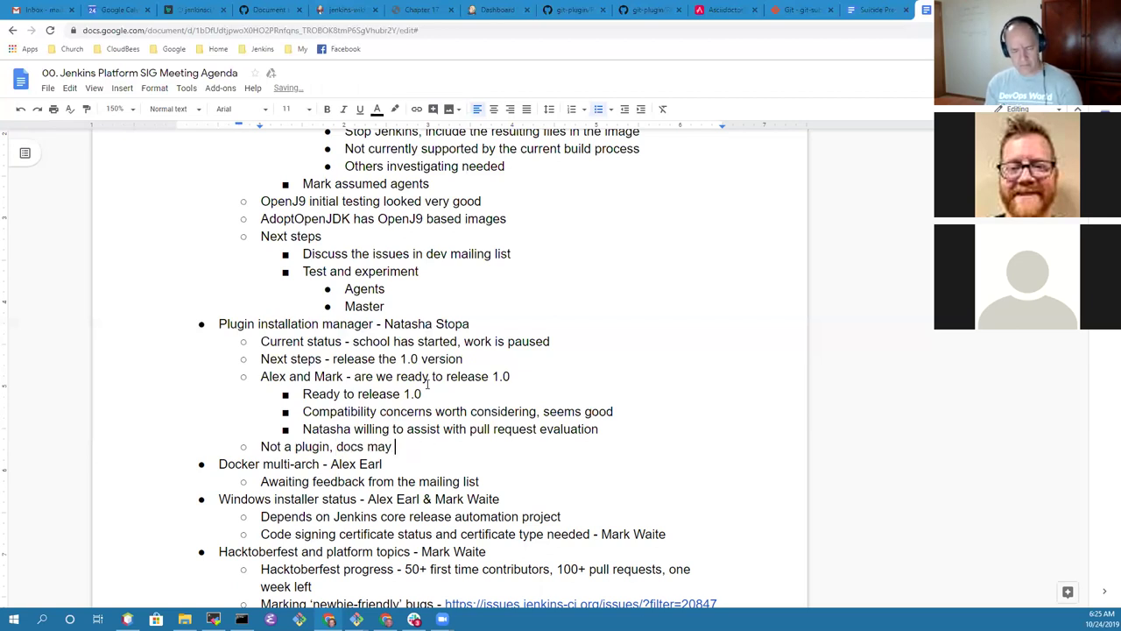
type("only be i")
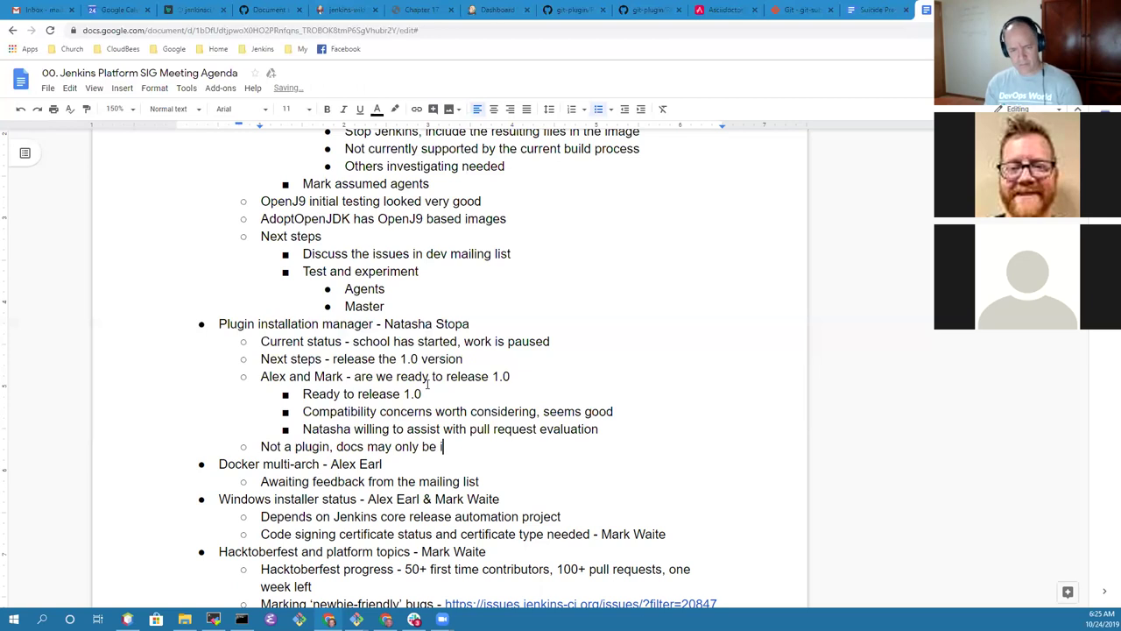
type("nstalled on the")
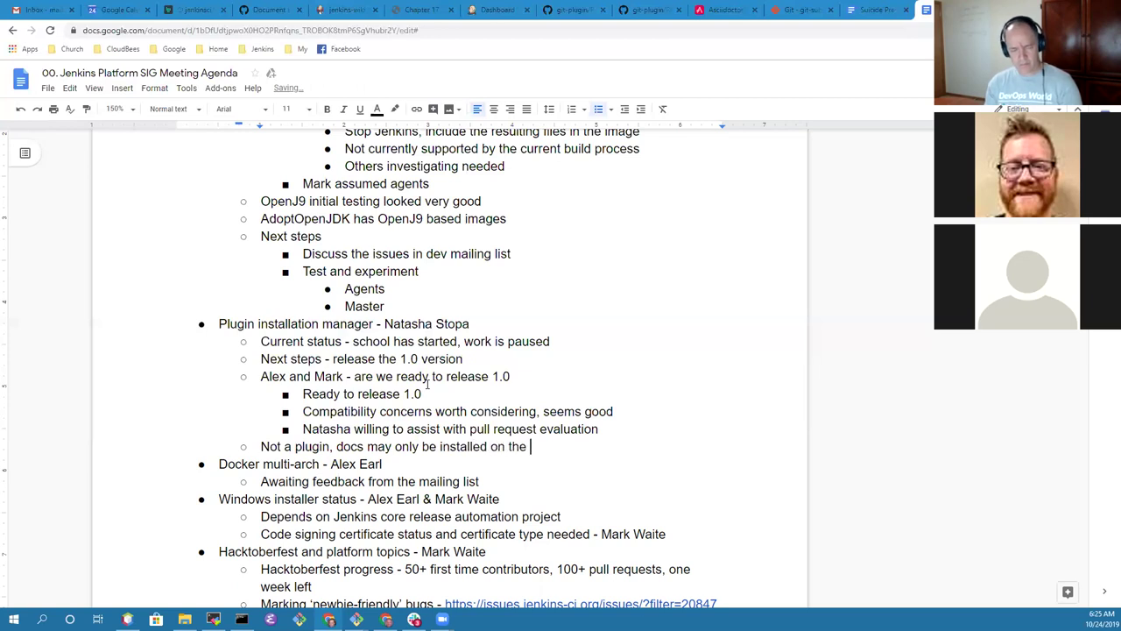
key("ctrl+BackSpace")
key("ctrl+BackSpace")
key("ctrl+BackSpace")
type("available in")
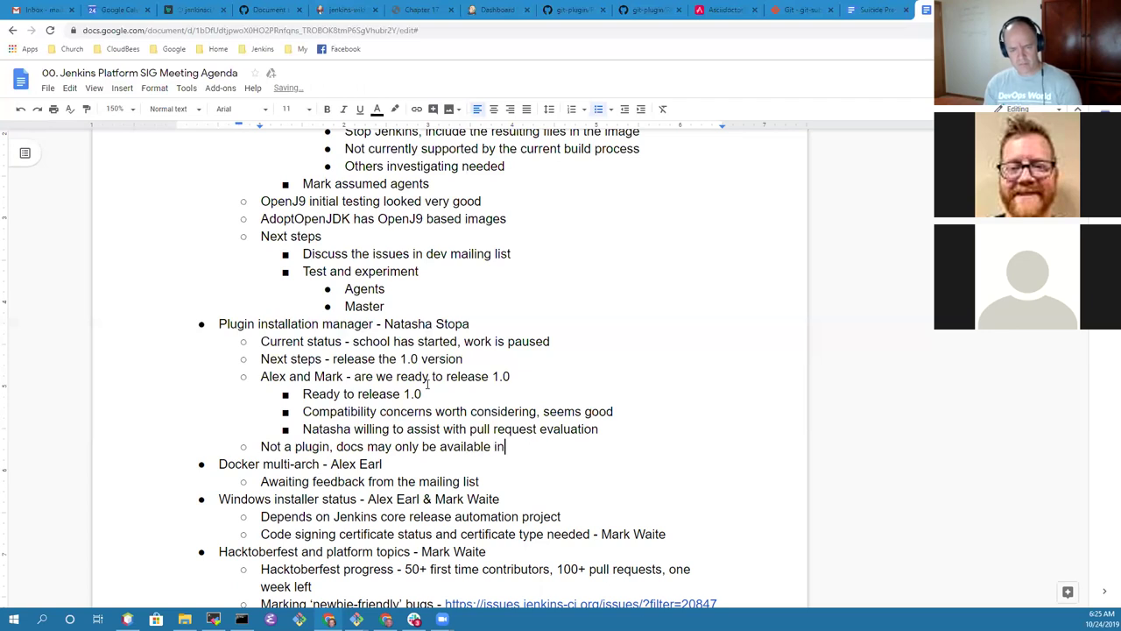
type(" GitHub")
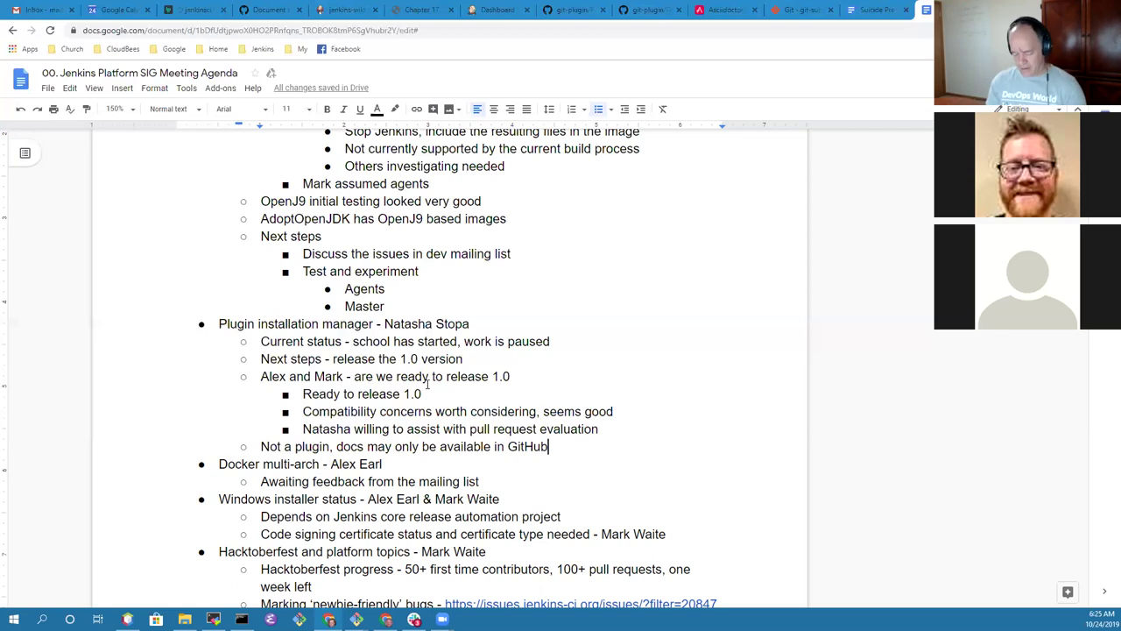
- Add an indented follow-up for a maintainer to investigate how tools are documented
key("Return")
key("Tab")
type("Mark Waite i")
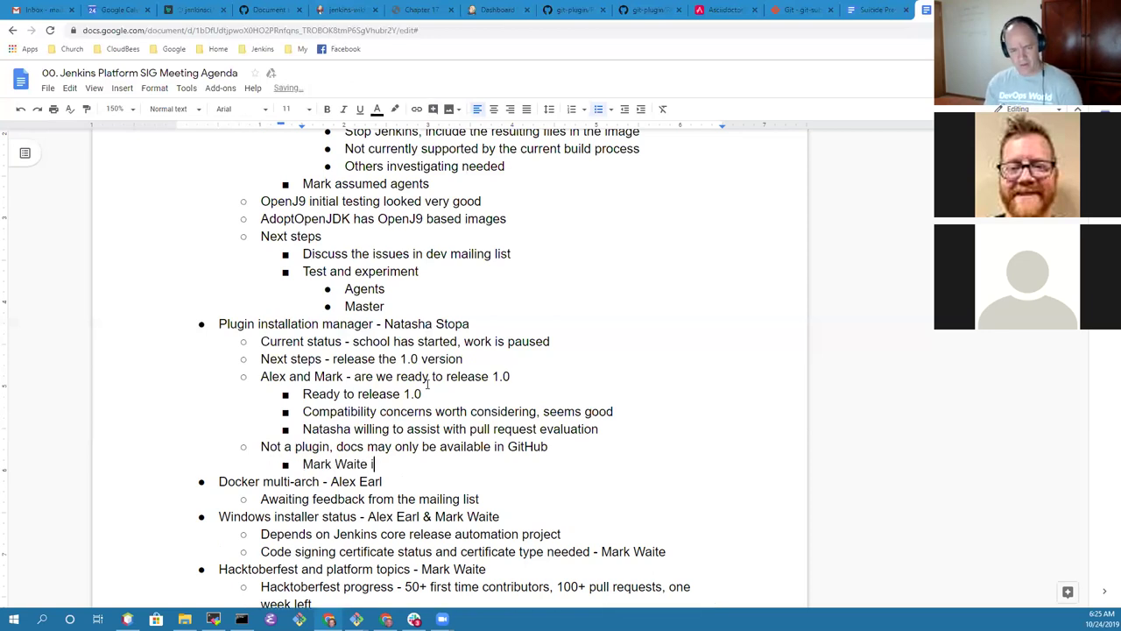
type("nvesitg")
key("BackSpace")
key("BackSpace")
key("BackSpace")
type("tig")
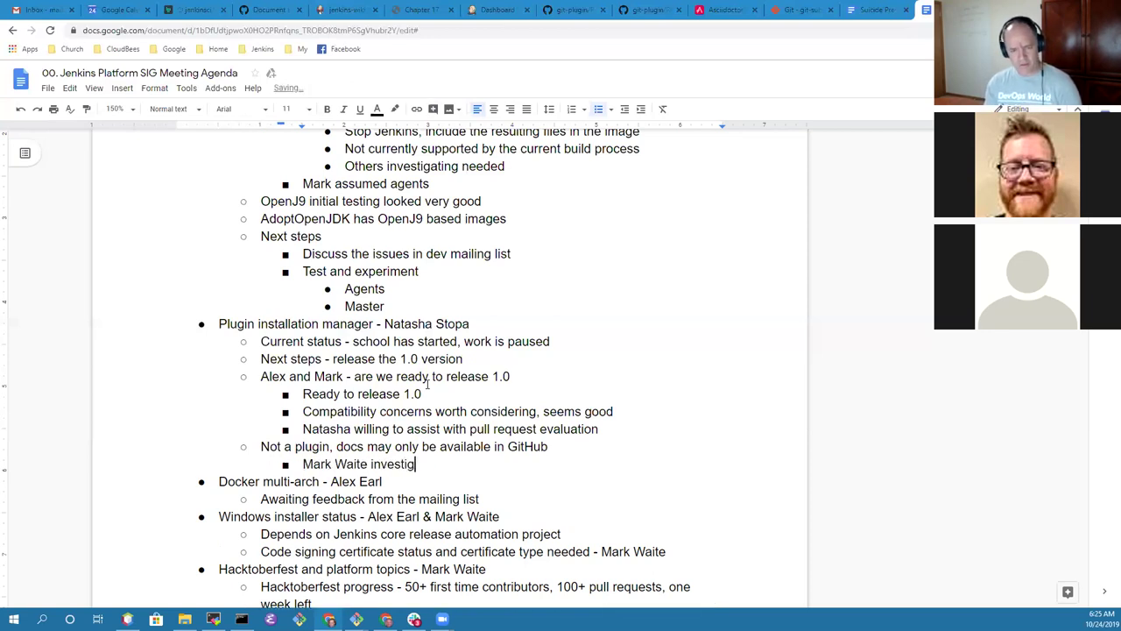
type("ate how tools ")
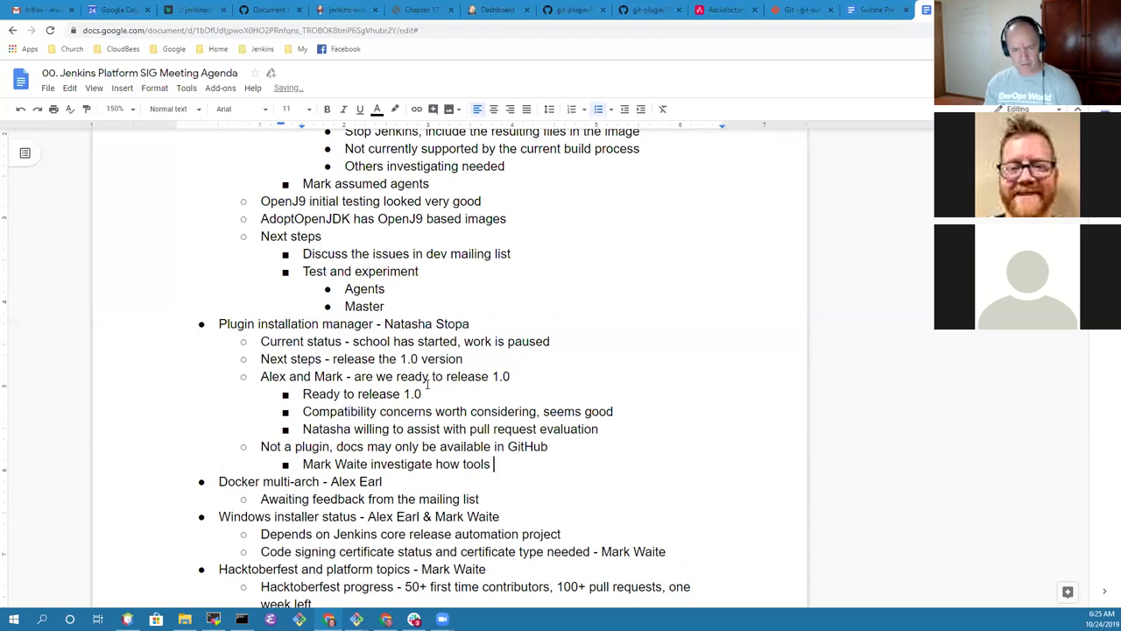
type("are documented")
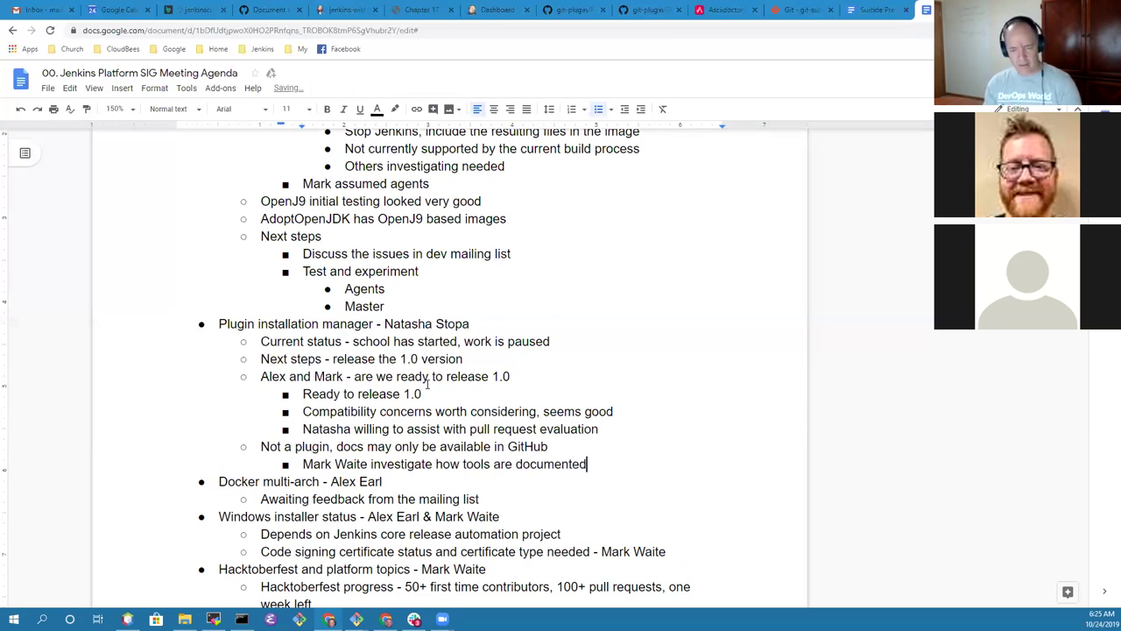
type(" (where")
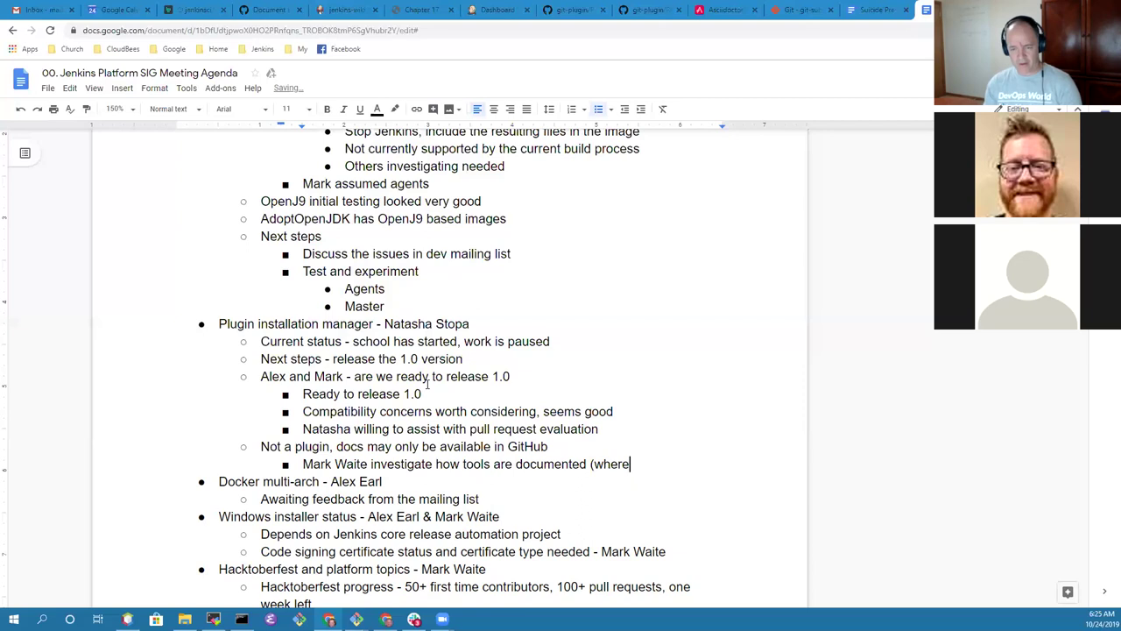
type(", is")
key("BackSpace")
key("BackSpace")
key("BackSpace")
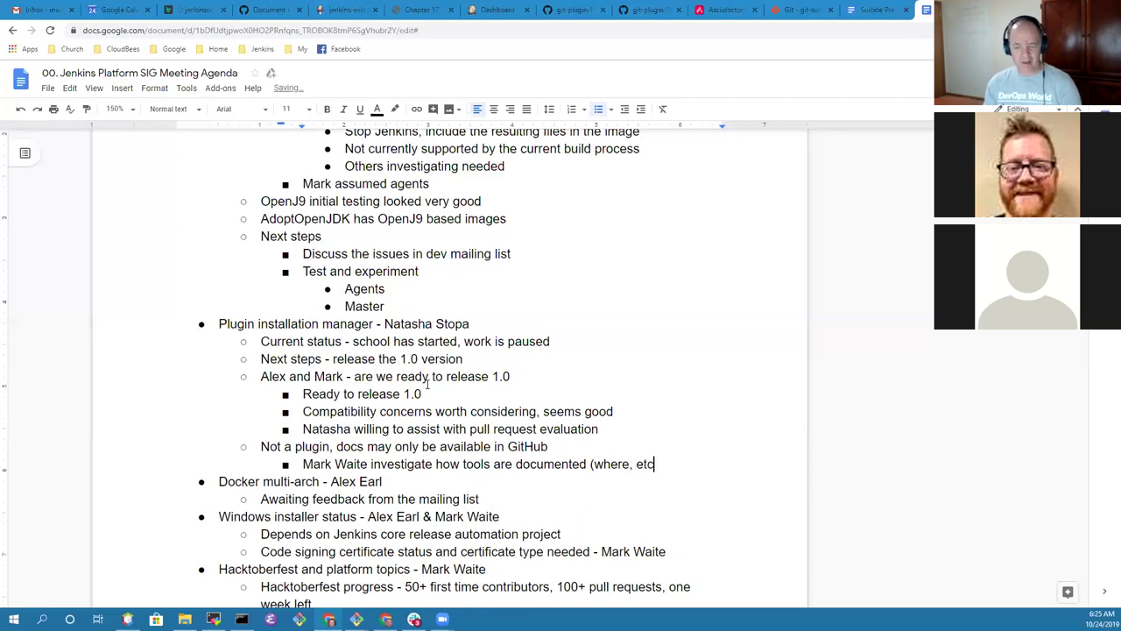
type(".)")
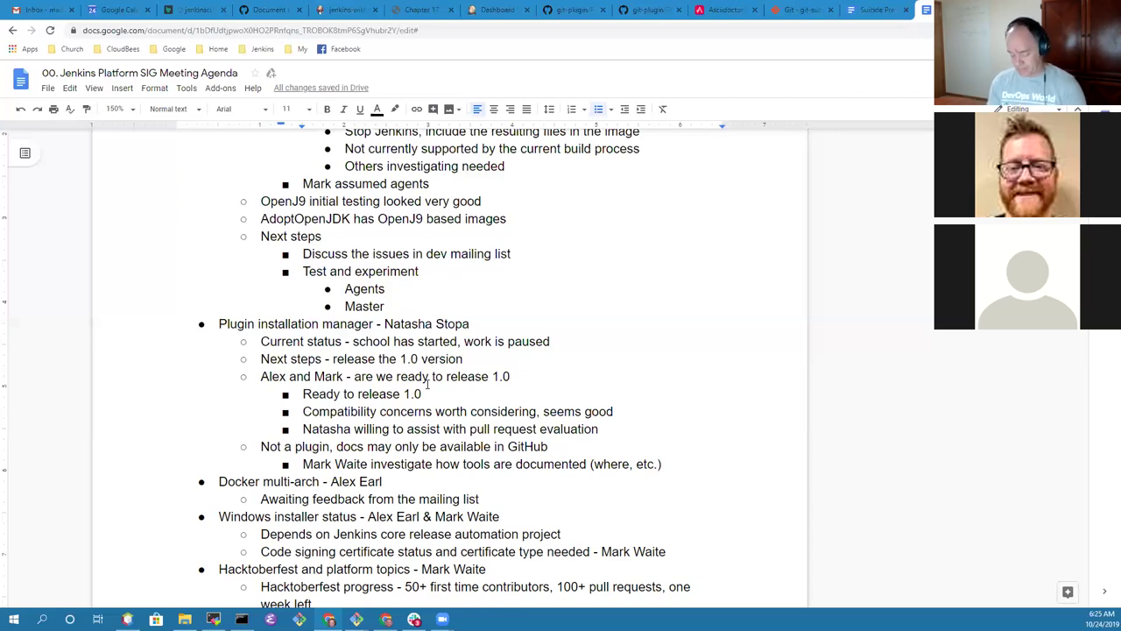
- Add follow-ups 'Link from jenkins.io to GitHub docs in plugin' and 'Use Jenkinsfile Runner as a model, discuss in Docs SIG'
key("Return")
type("Link from")
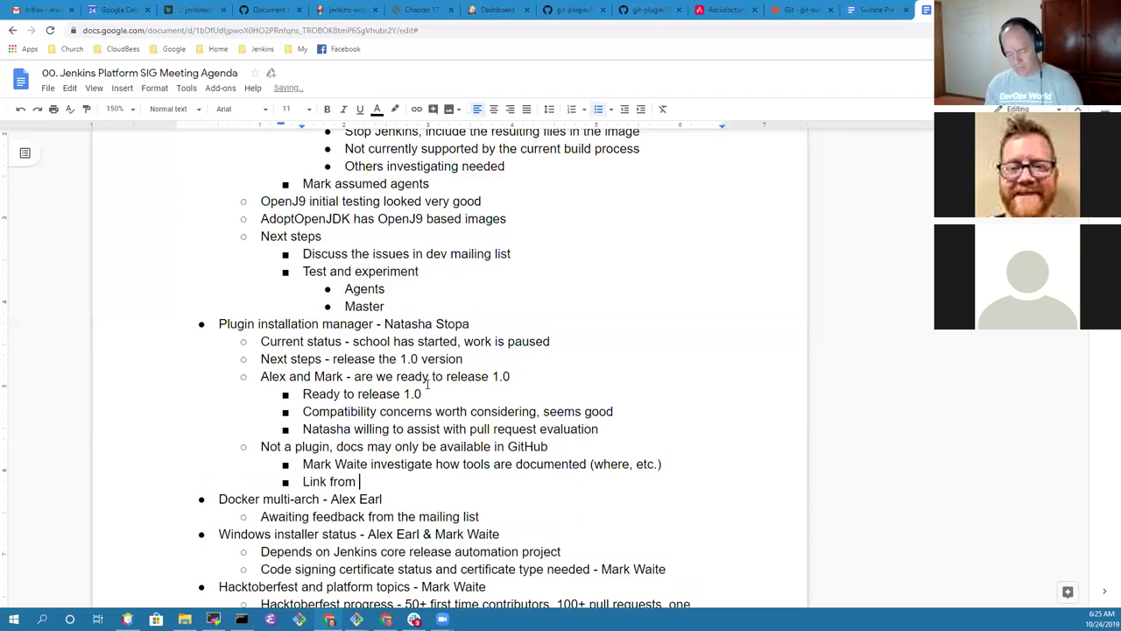
type(" jenkins.io to GitHub docs in plugin")
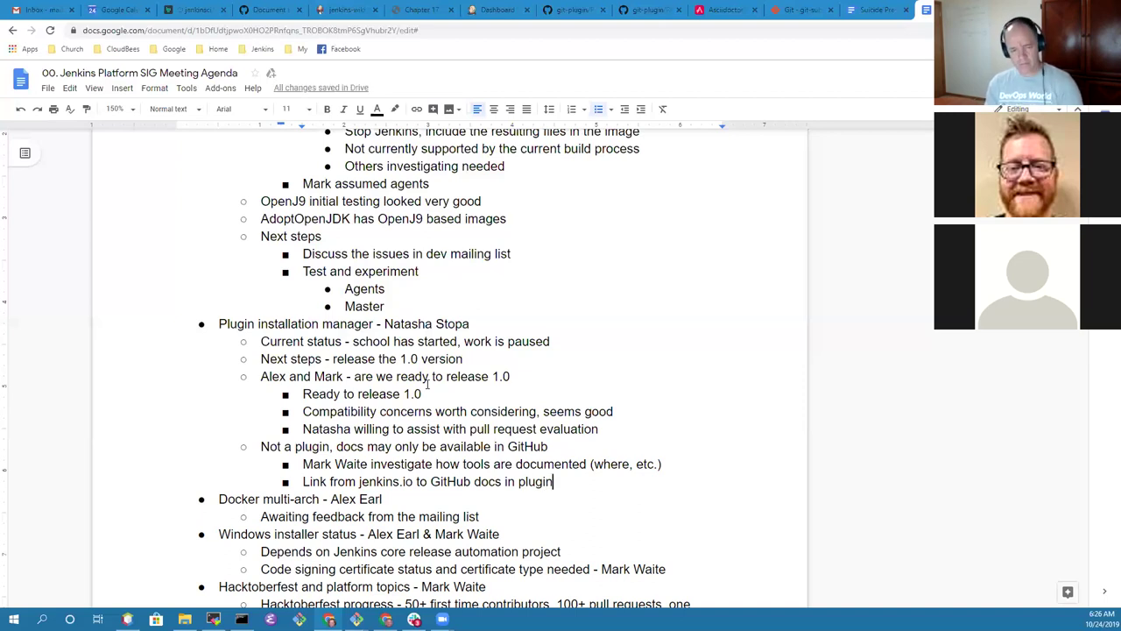
key("Return")
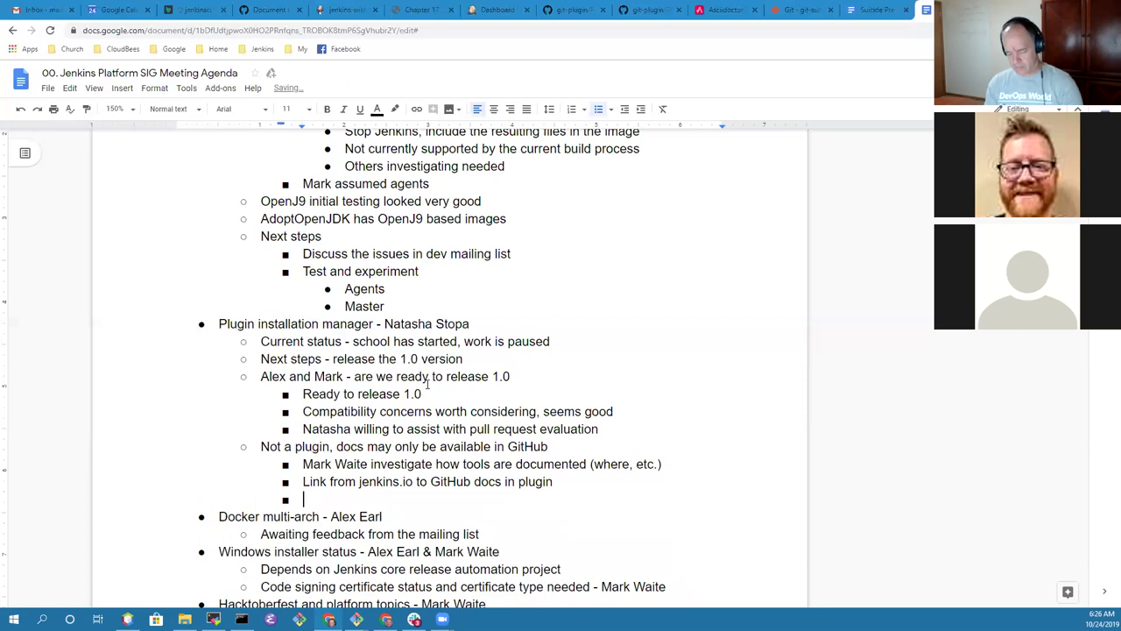
type("Use Jenkinsf")
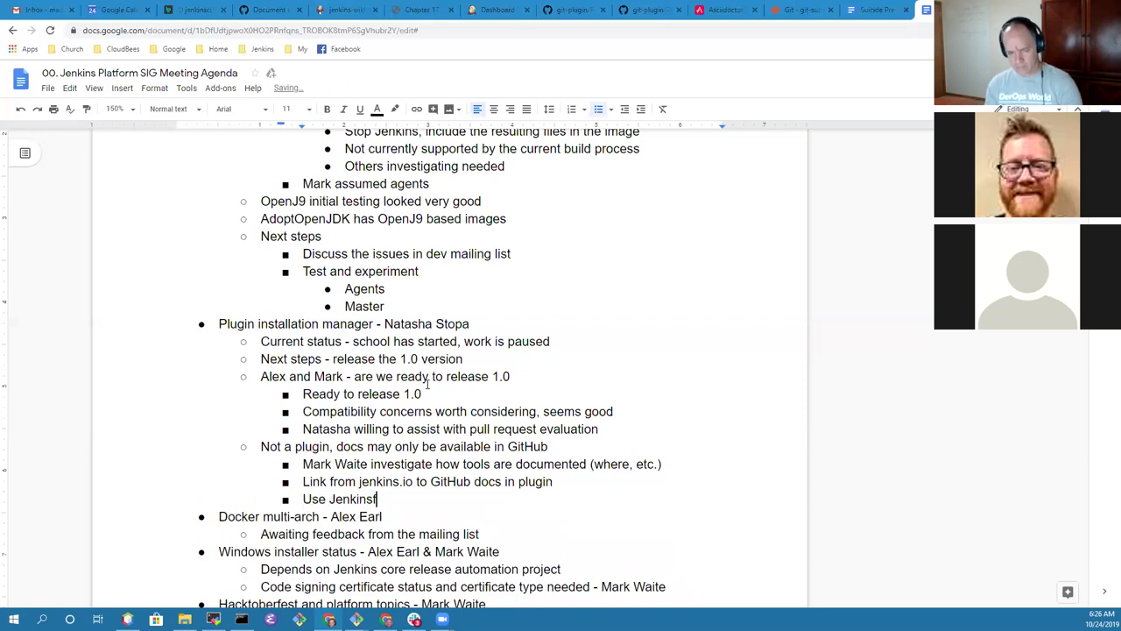
type("ile Runner as")
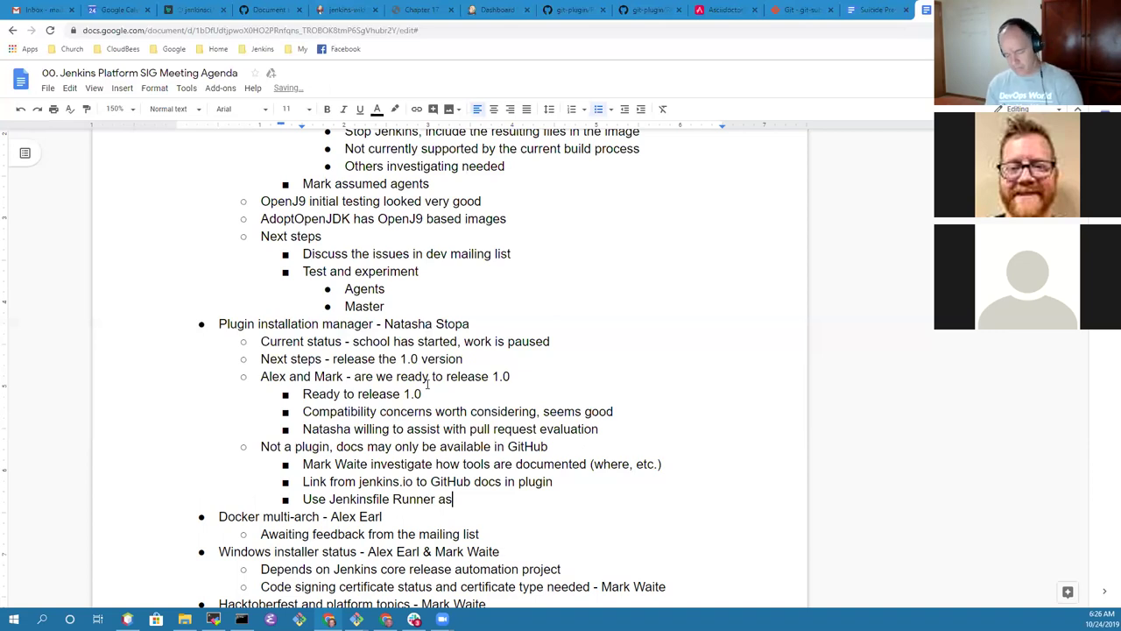
type(" a model")
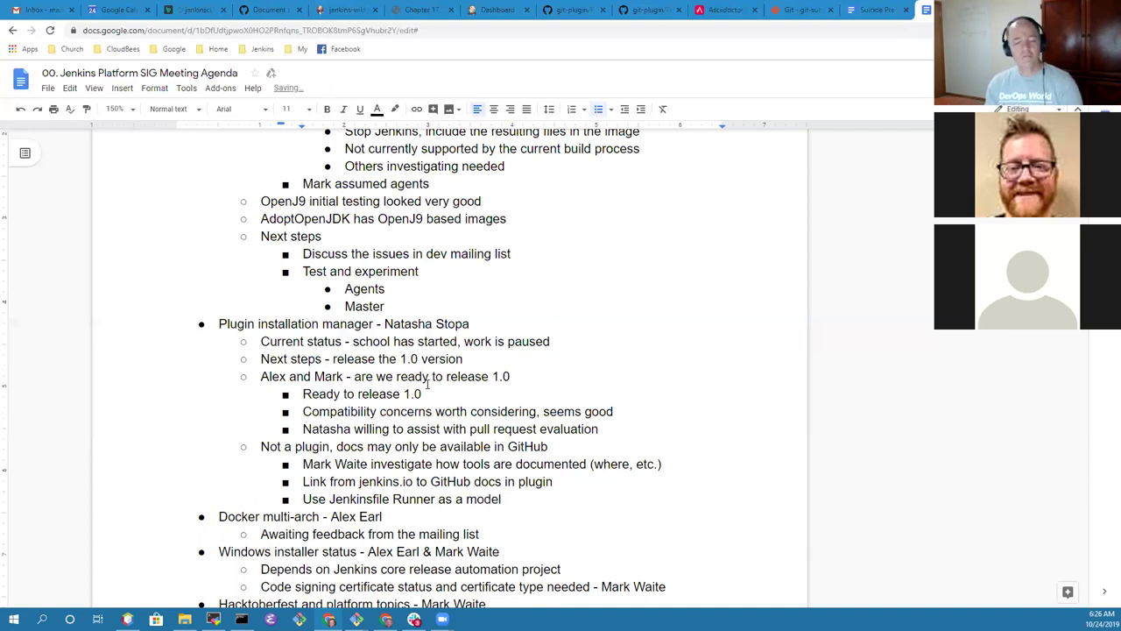
type(", discuss inm")
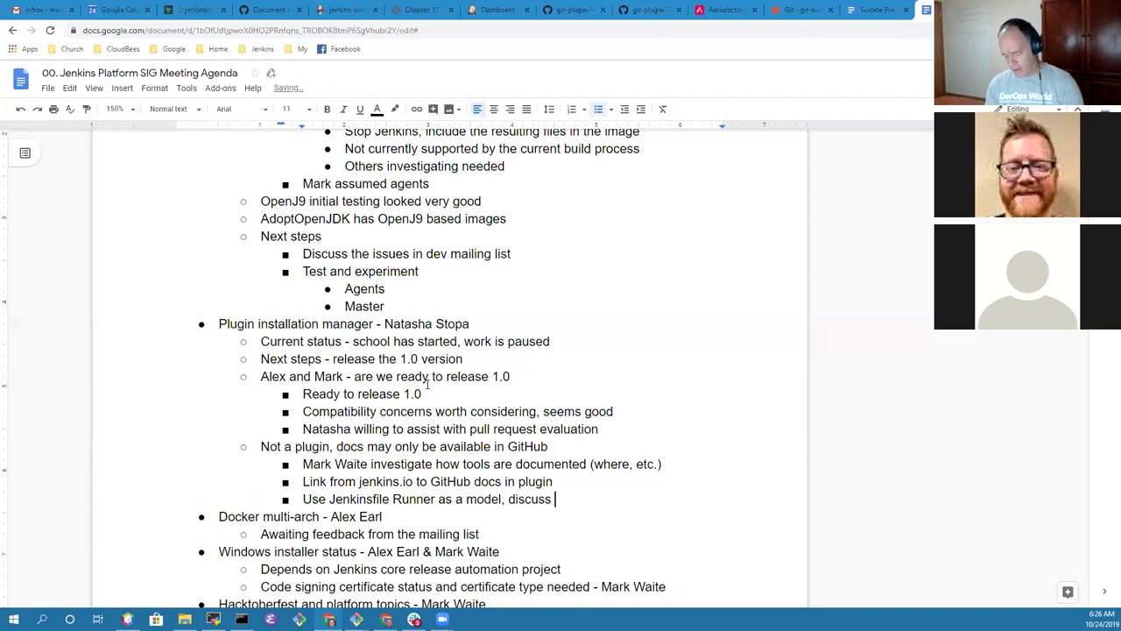
key("BackSpace")
key("BackSpace")
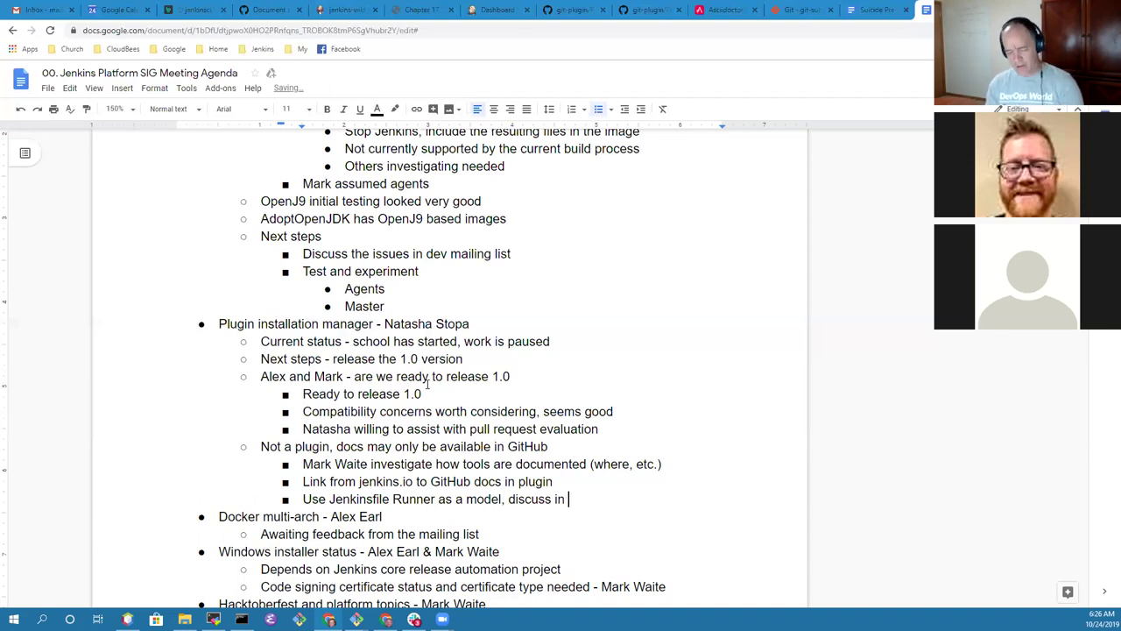
type("Dosc")
key("BackSpace")
key("BackSpace")
type("cs ")
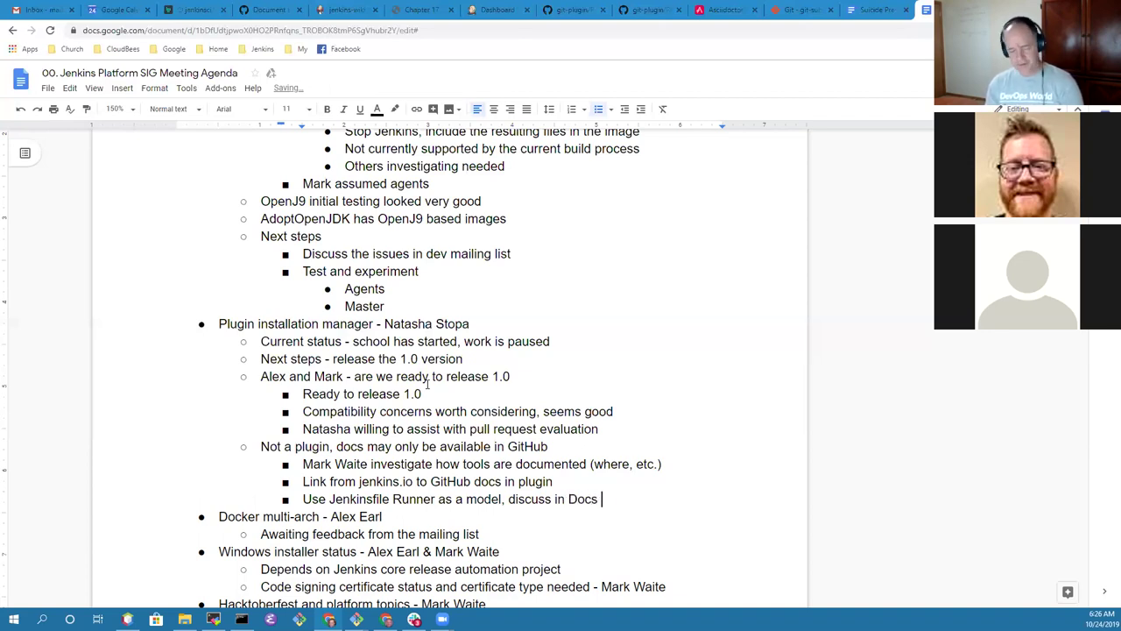
type("SIG")
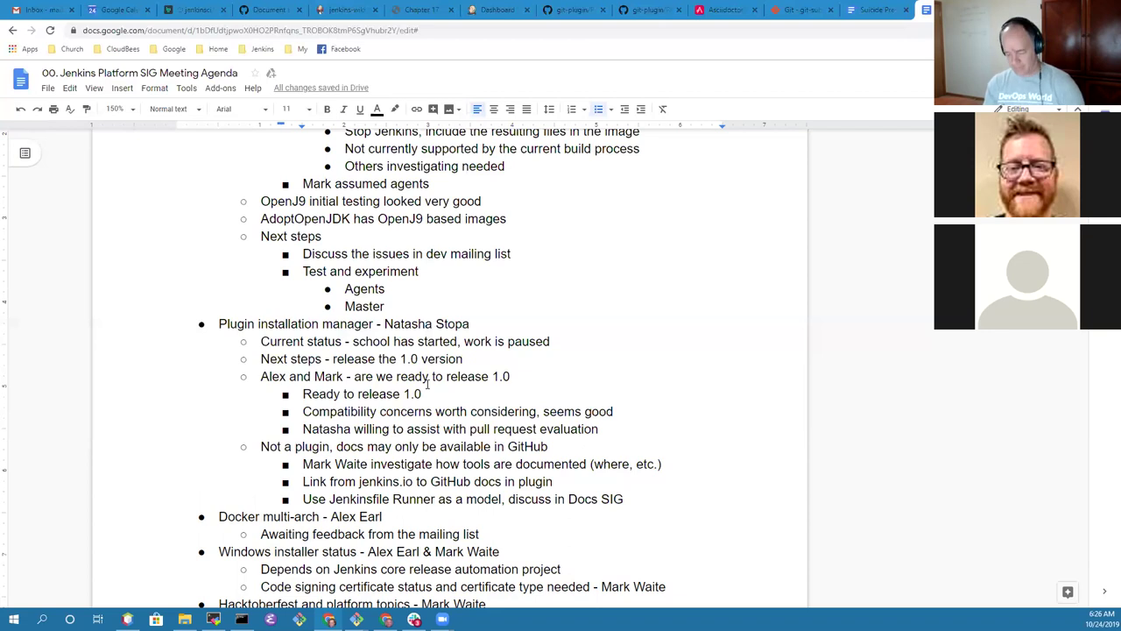
key("Return")
key("shift+Tab")
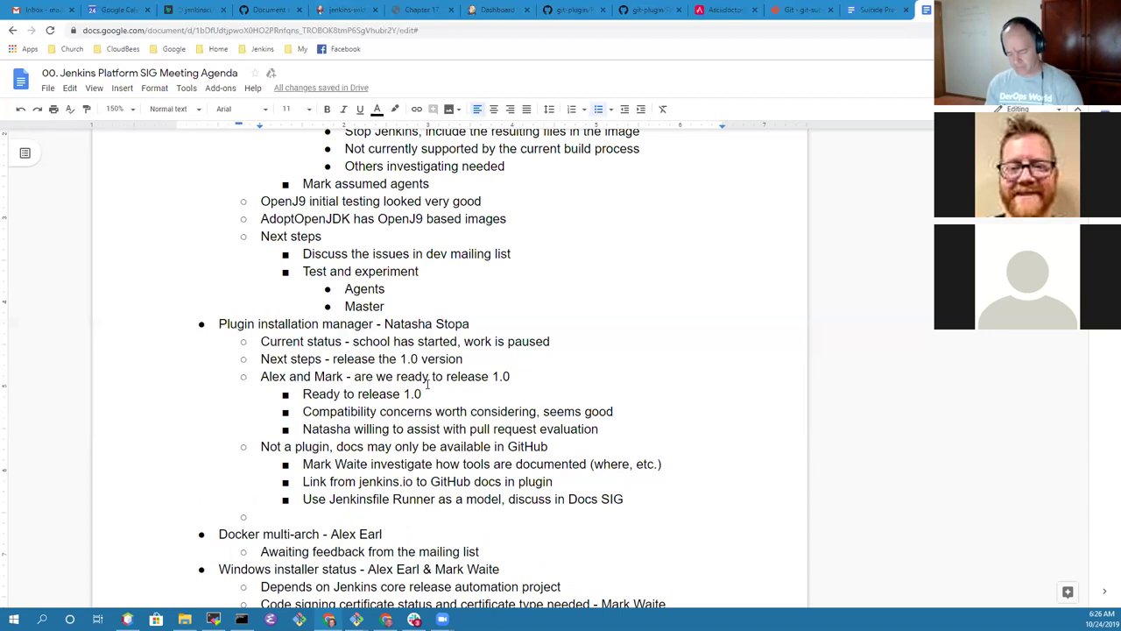
- Add 'Feedback received' with nested 'Posted on the gitter chat channel', then an empty bullet
type("Feedback re")
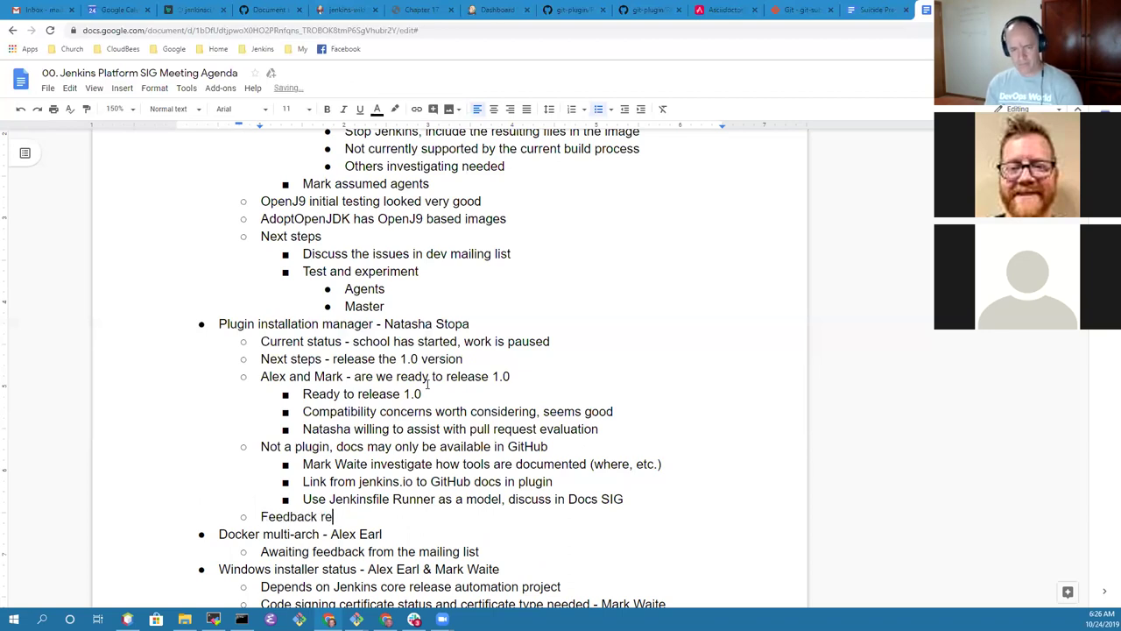
type("ceived")
key("Return")
key("Tab")
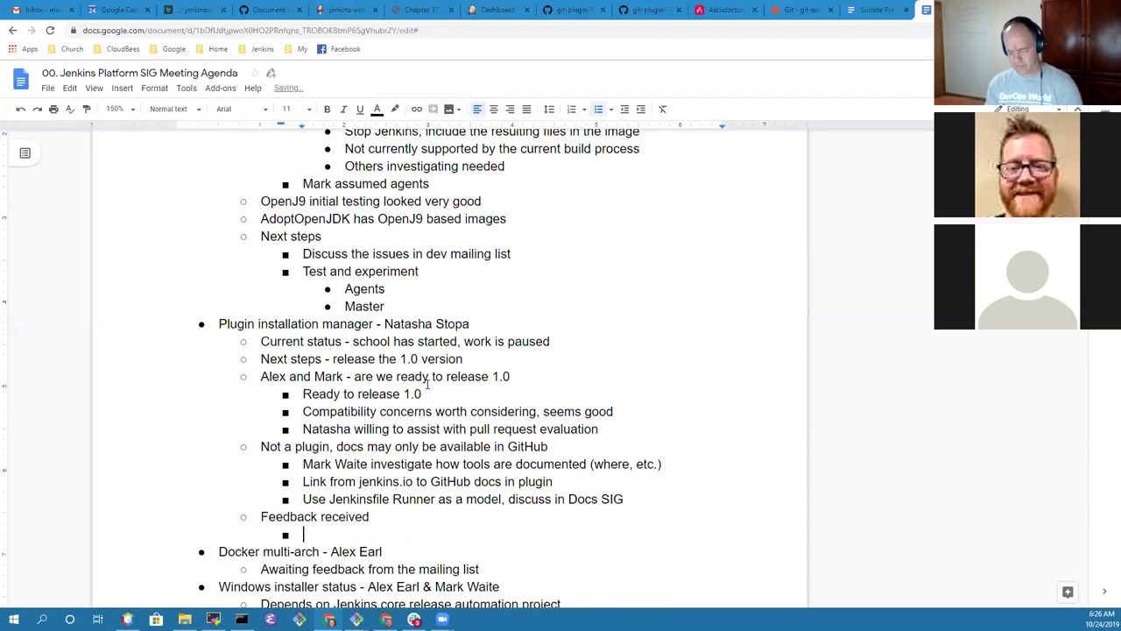
type("Posted ")
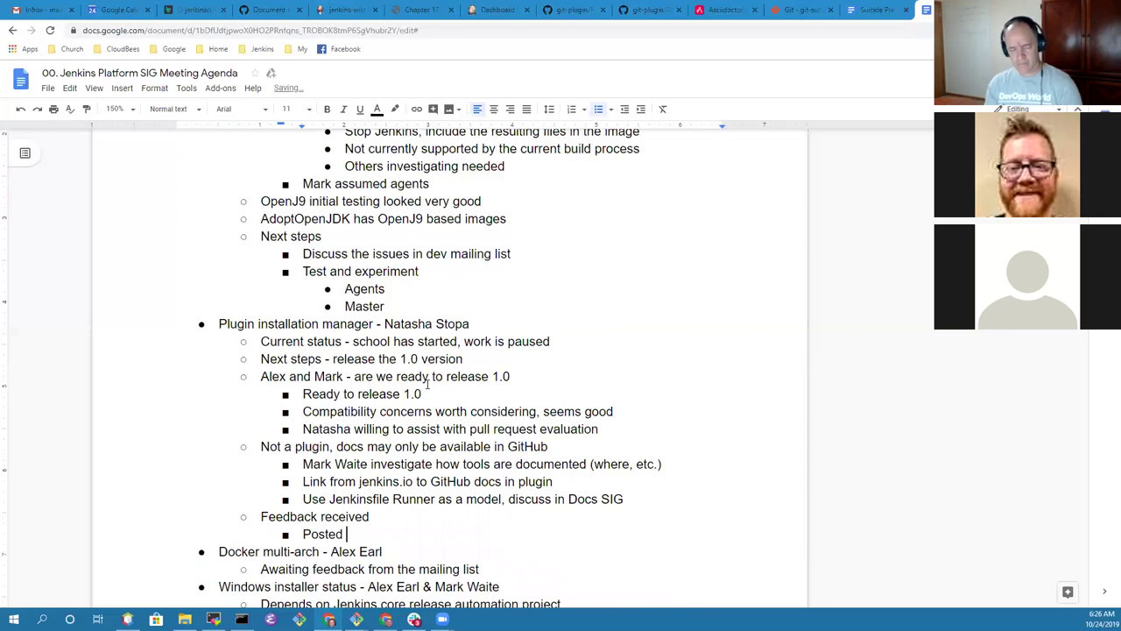
type("on the gi")
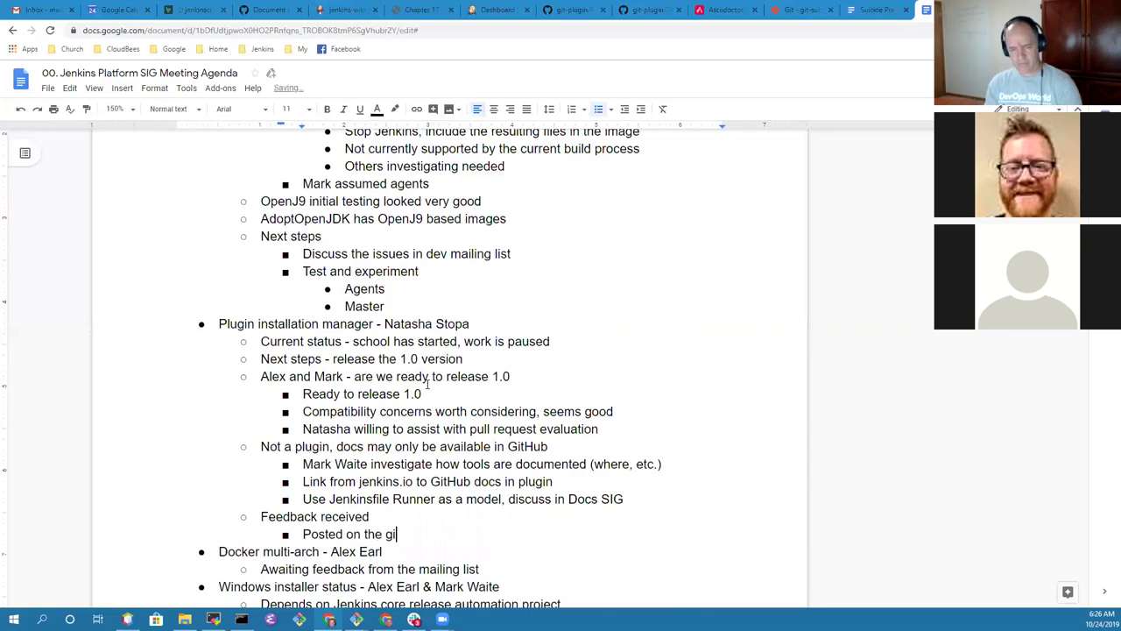
type("tter chat channe")
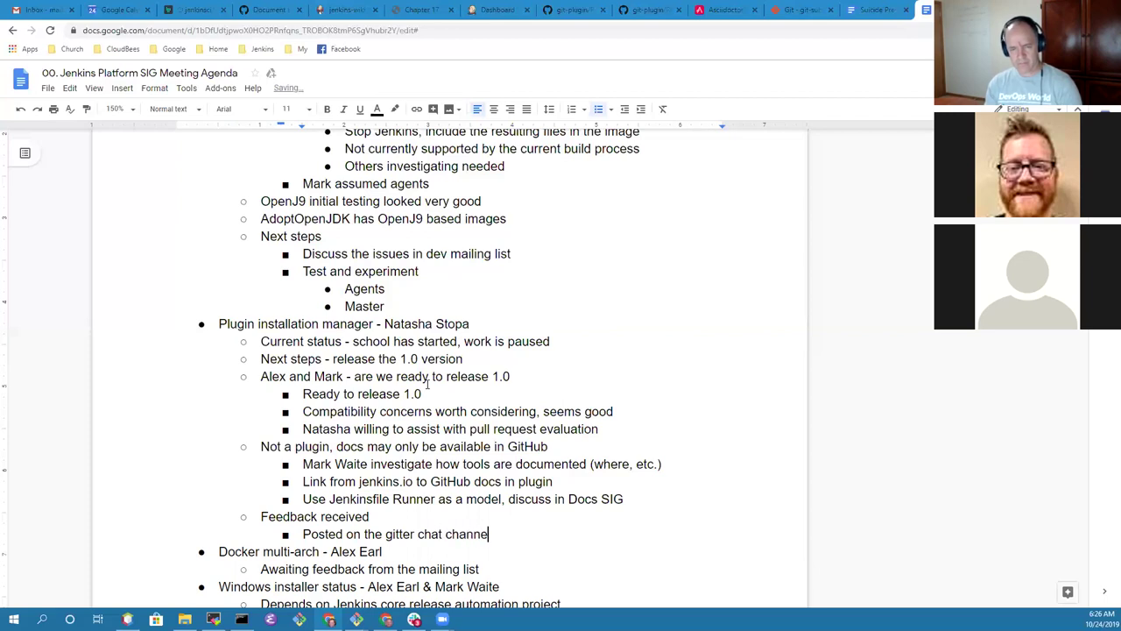
type("l")
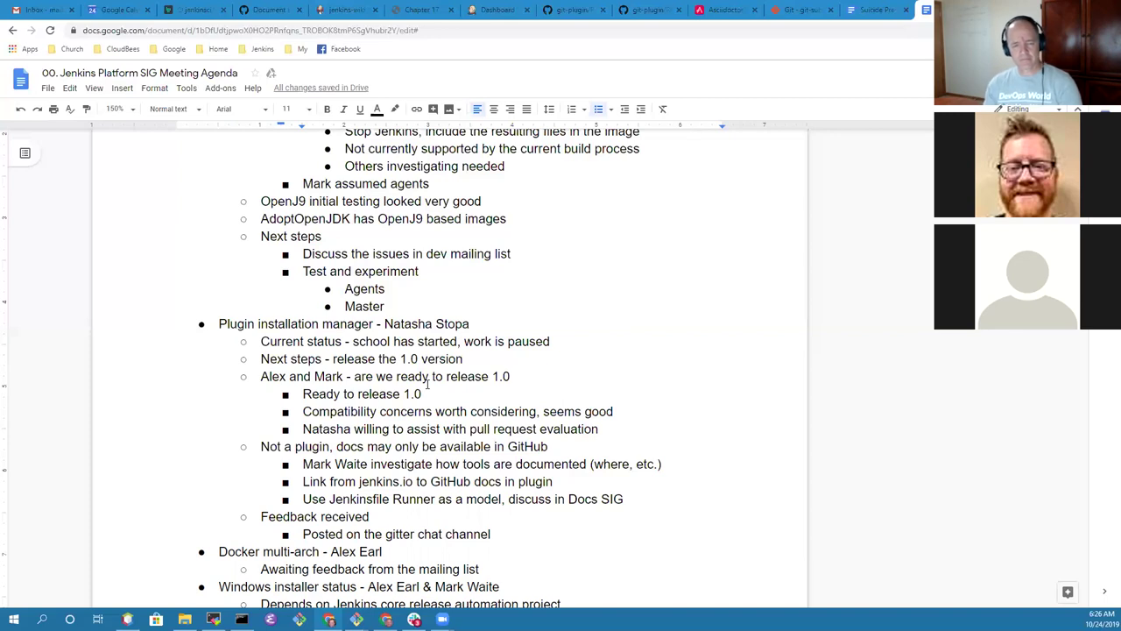
scroll(427, 382, "down", 1)
scroll(427, 385, "down", 1)
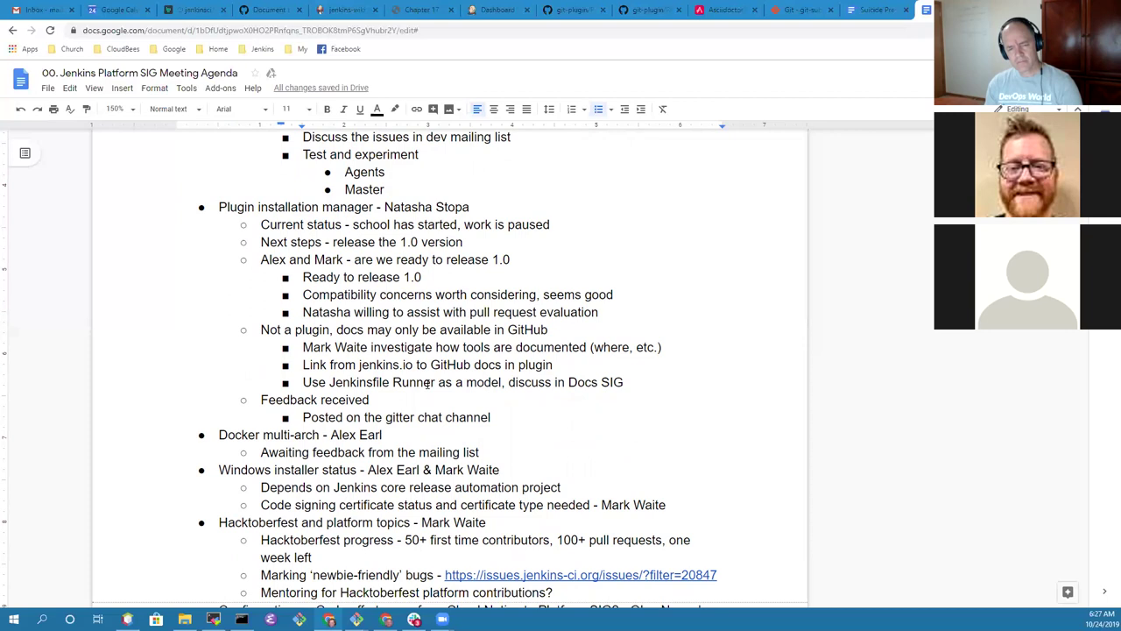
key("Return")
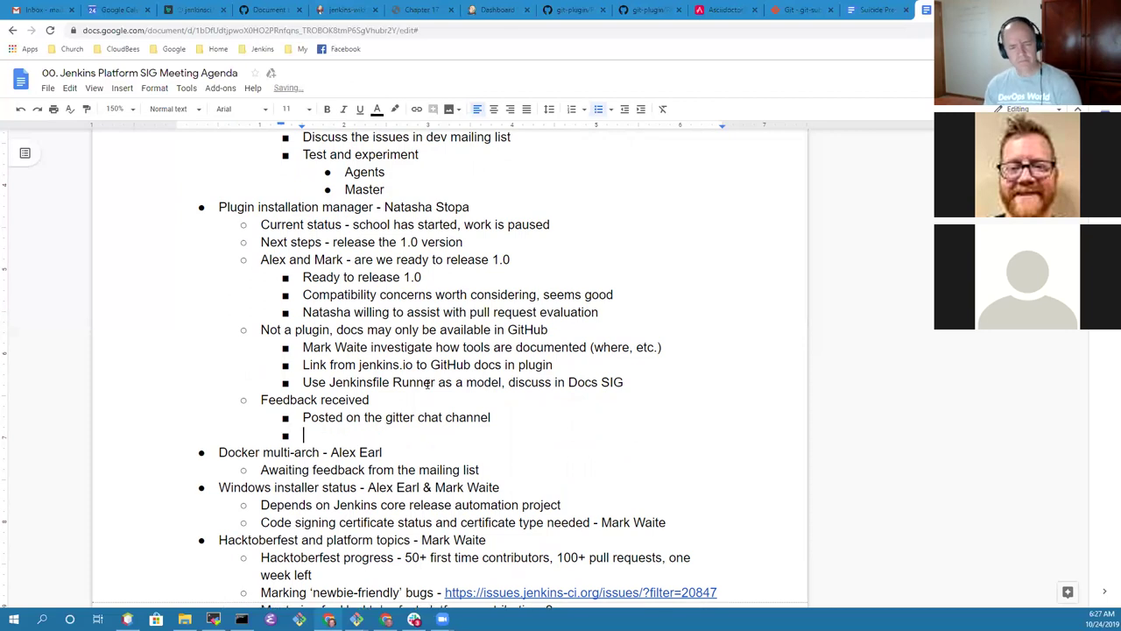
scroll(427, 383, "down", 2)
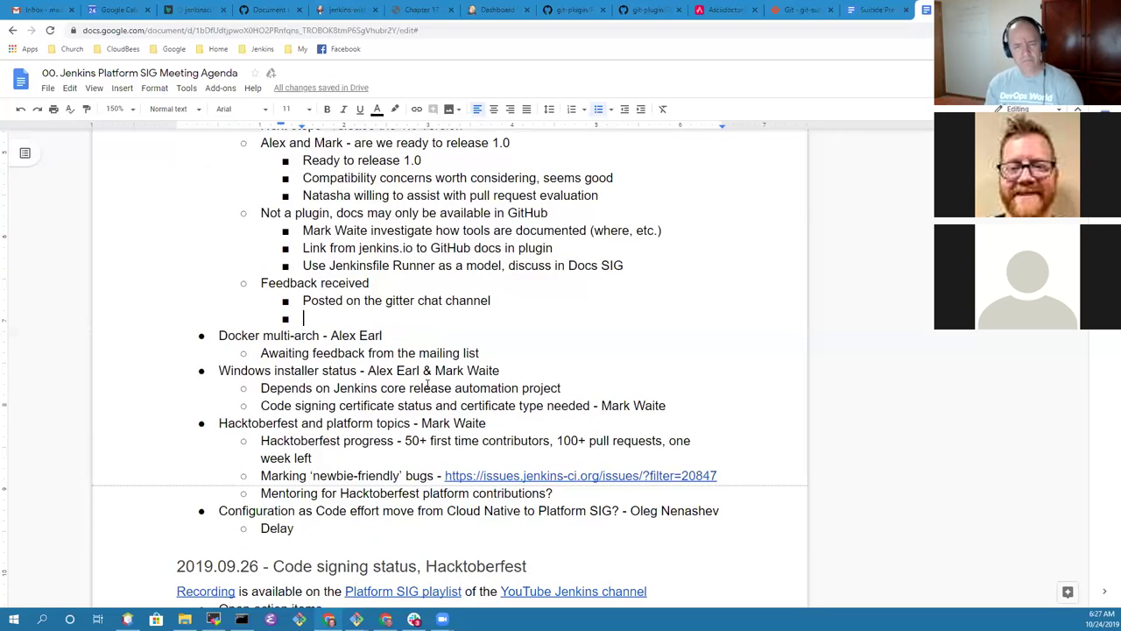
scroll(428, 384, "up", 1)
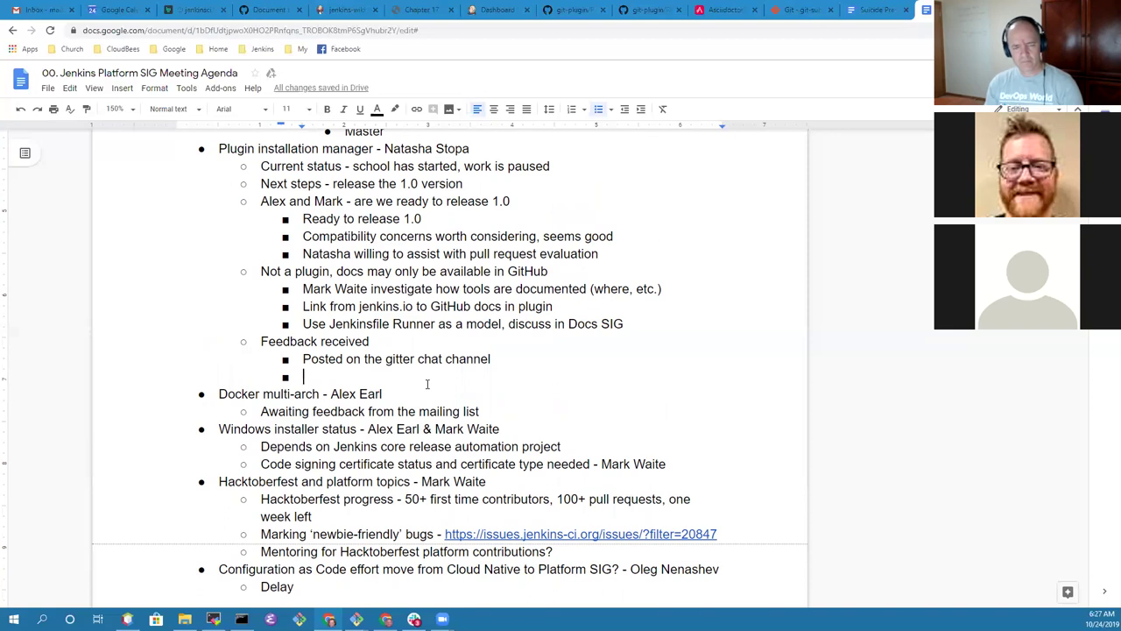
- Add a 'Questions' bullet with nested note 'If you have a txt file, it accepts multiple formats'
type("Qu")
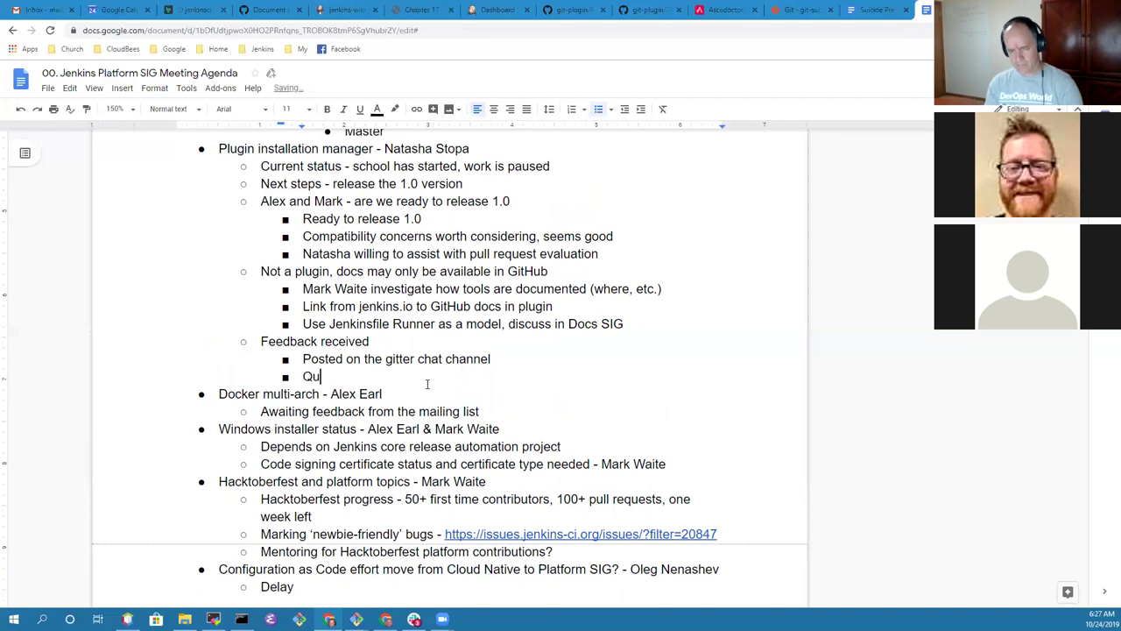
type("estions")
key("Return")
key("Tab")
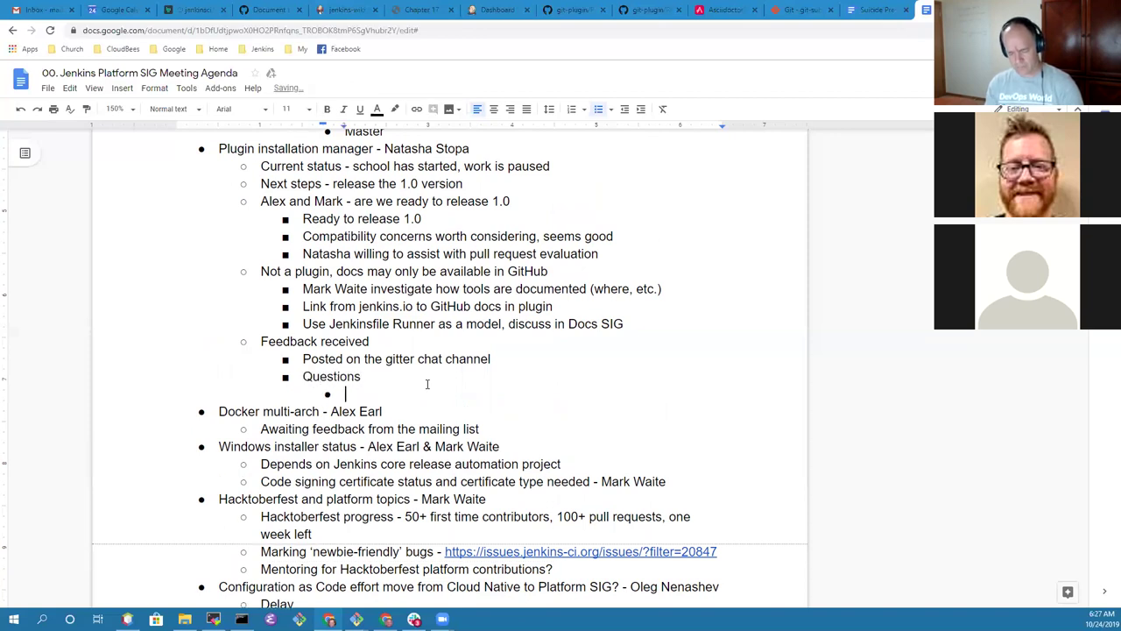
type("If you have a txt ")
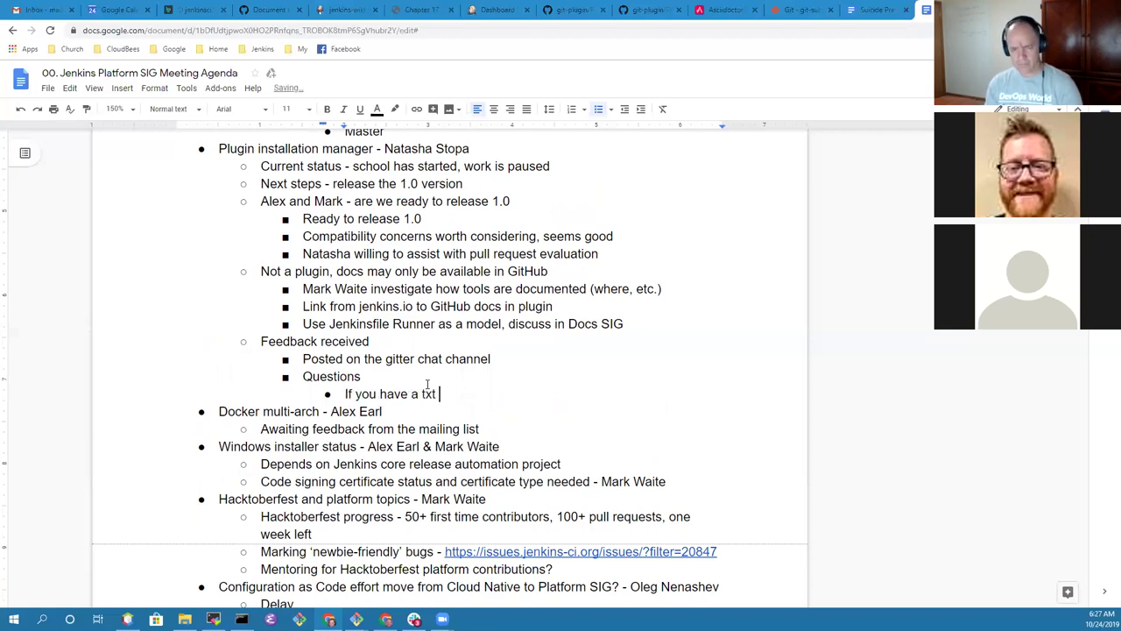
type("file, it accepts multiple")
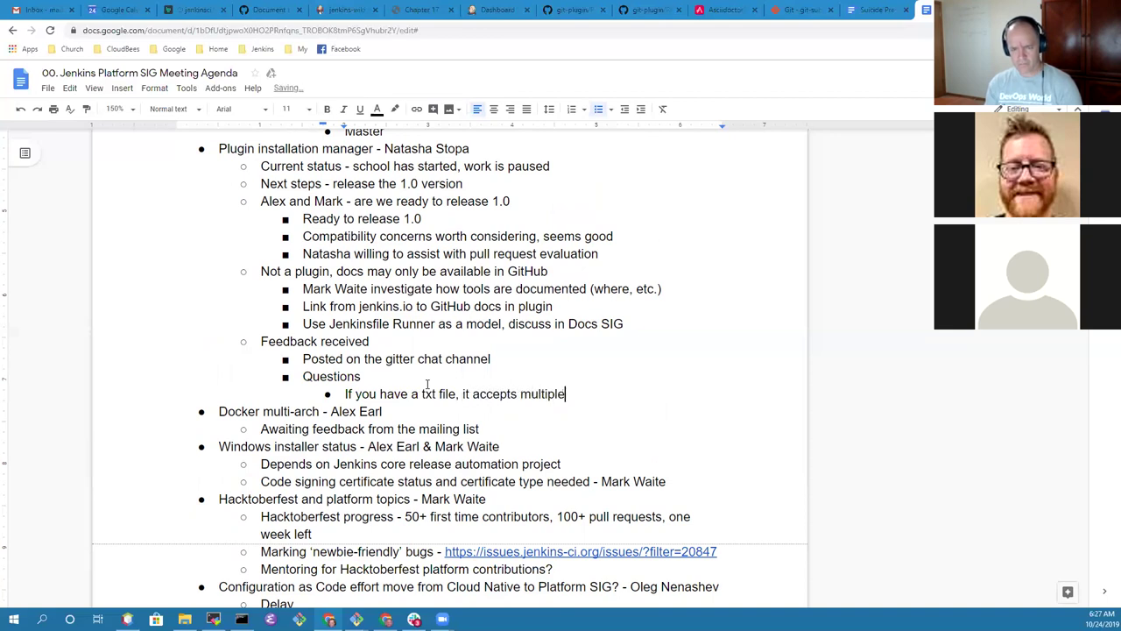
type(" formats")
- Nest the format line 'Plugin name ':' optional version ':' optional URL' beneath it
key("Return")
key("Tab")
type("PLu")
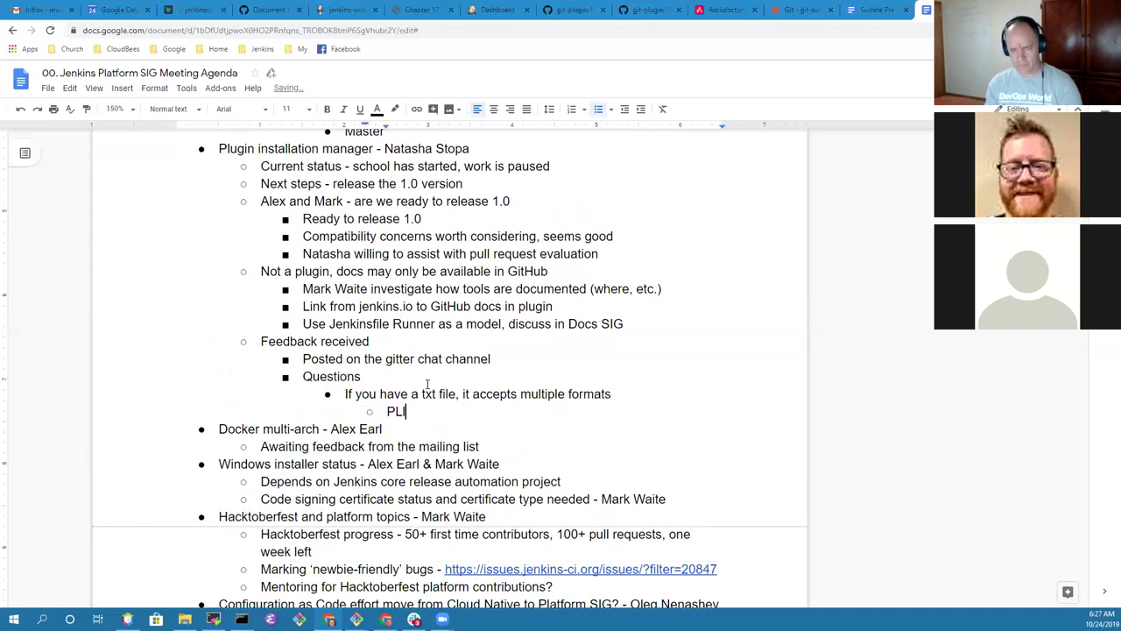
key("BackSpace")
key("BackSpace")
type("lugin name, optional version, optional ")
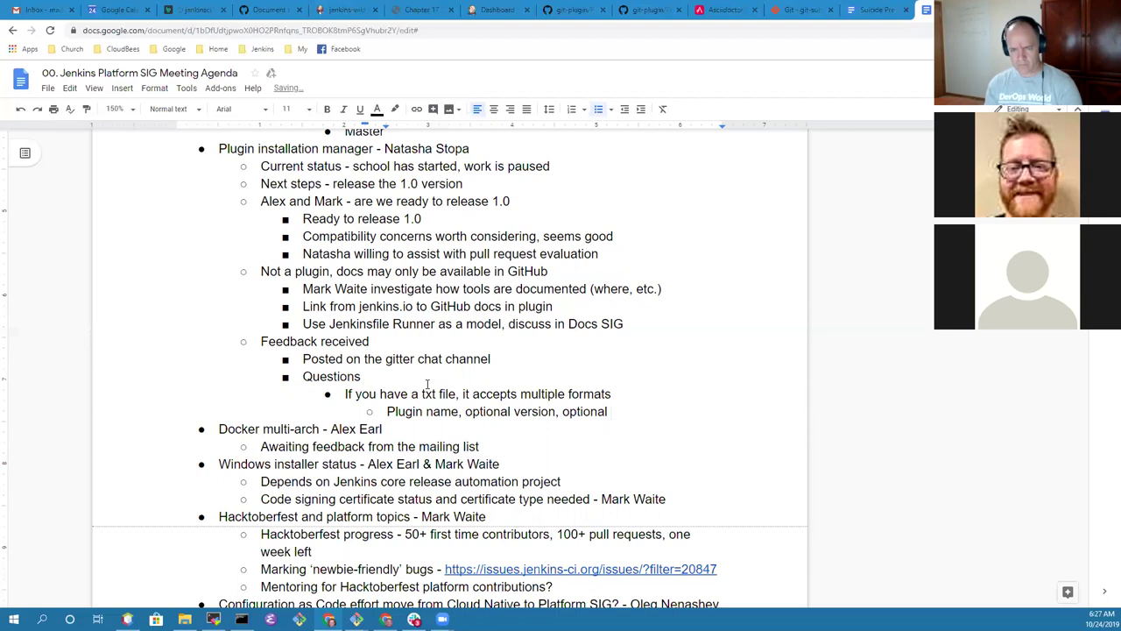
type("URL")
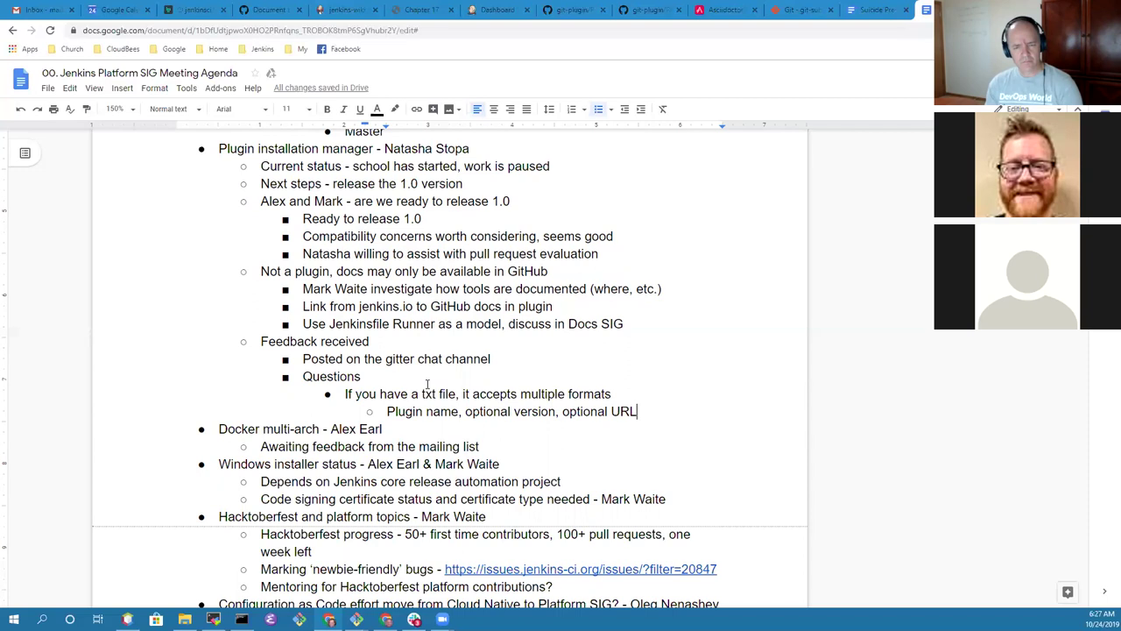
key("ctrl+Left")
key("ctrl+Left")
key("ctrl+Left")
key("ctrl+Left")
key("BackSpace")
key("BackSpace")
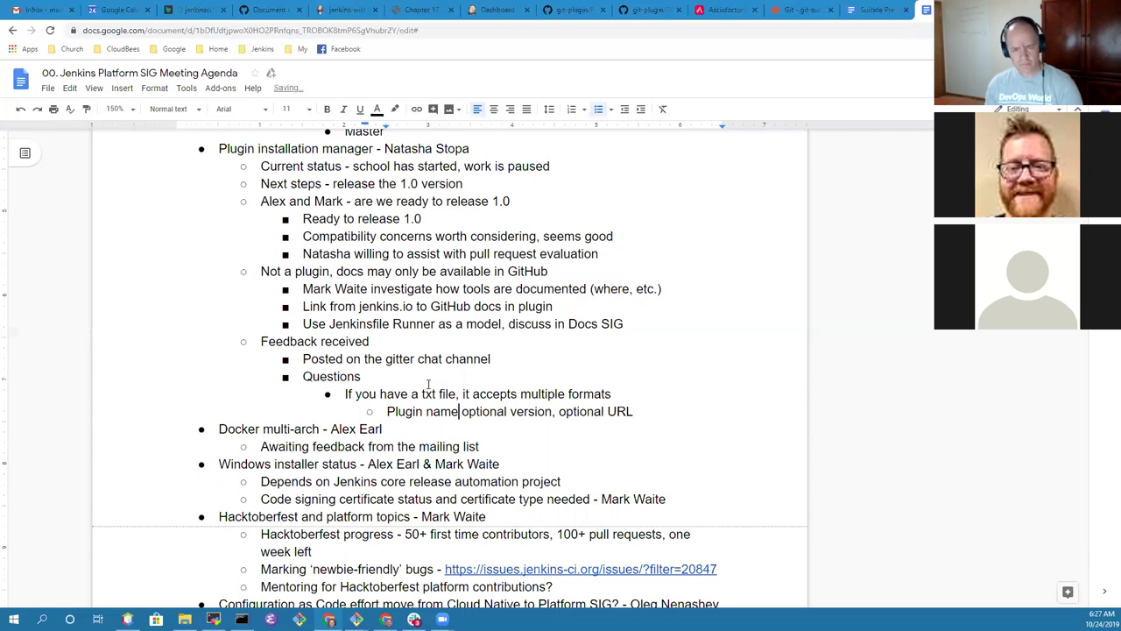
type("':'")
key("ctrl+Right")
key("ctrl+Right")
key("Delete")
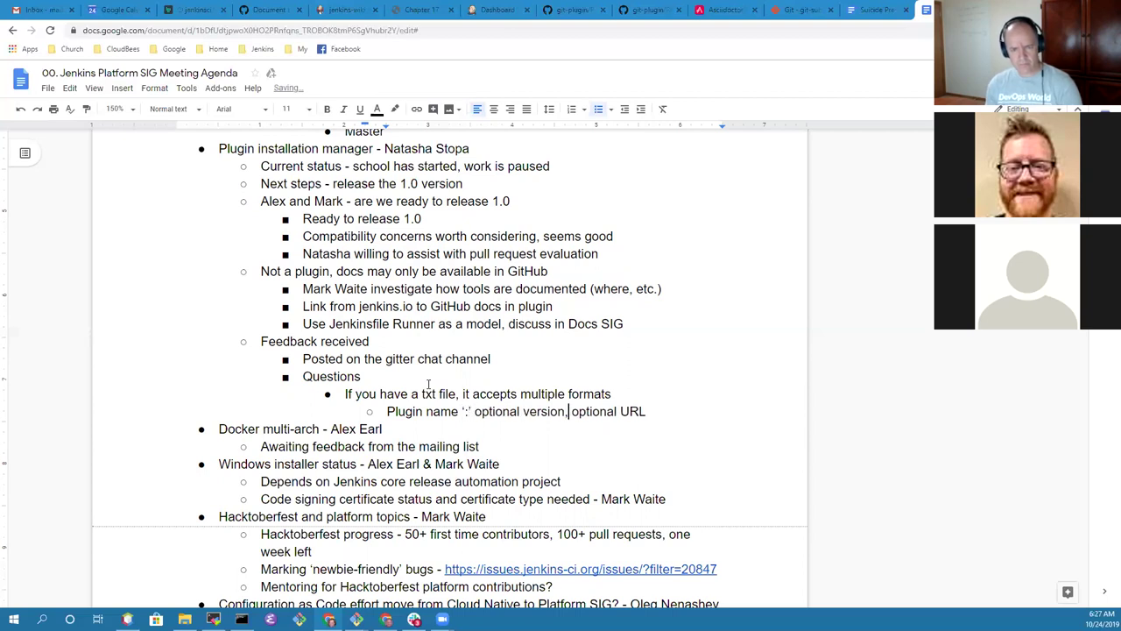
key("Delete")
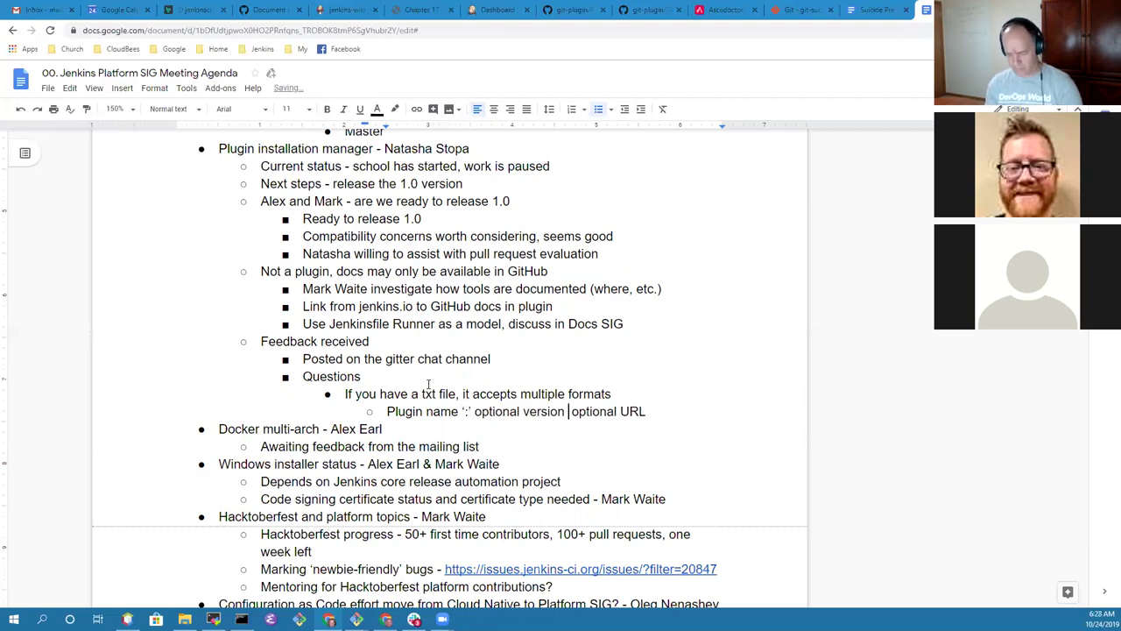
type("':'")
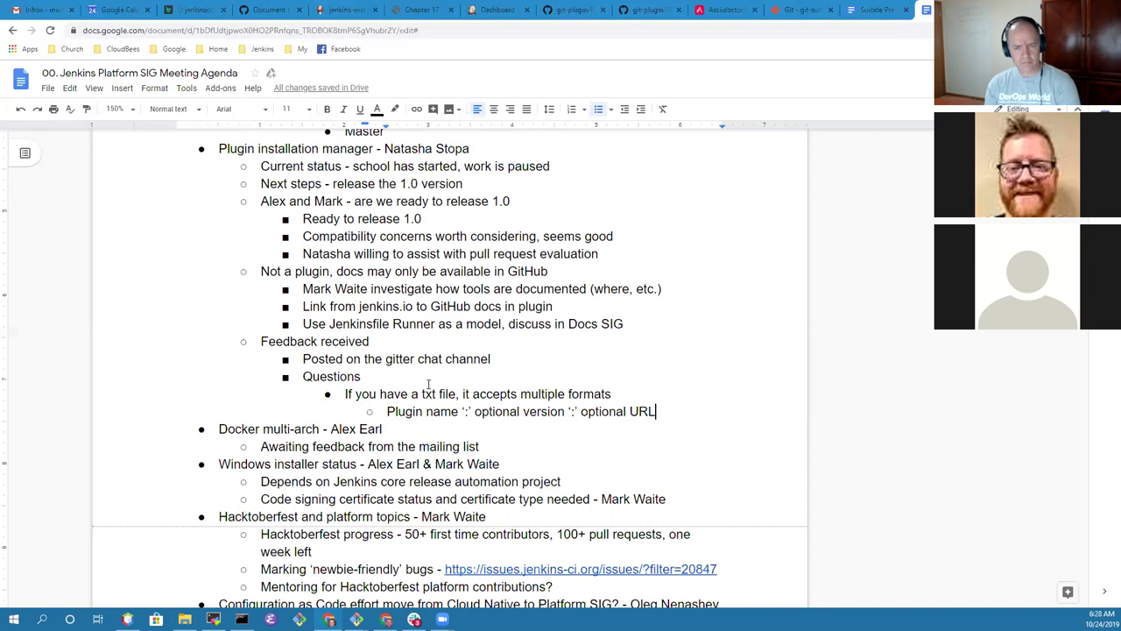
- Nest notes 'Ambiguous due to optional URL' and 'If optional URL, then version string ignored'
key("Return")
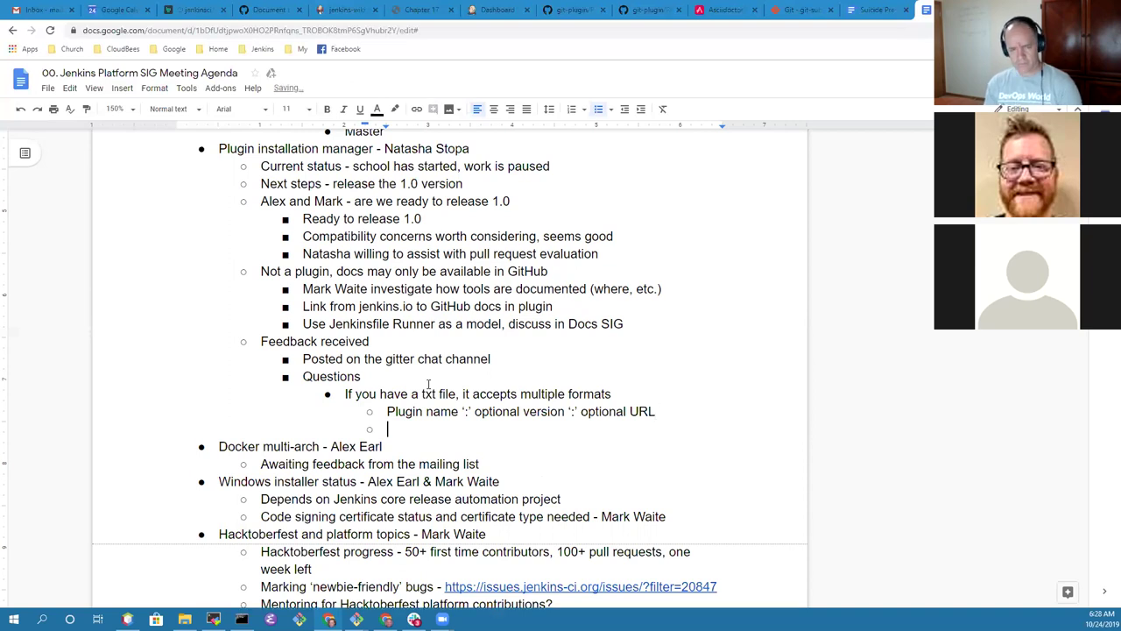
key("Tab")
type("Ambig")
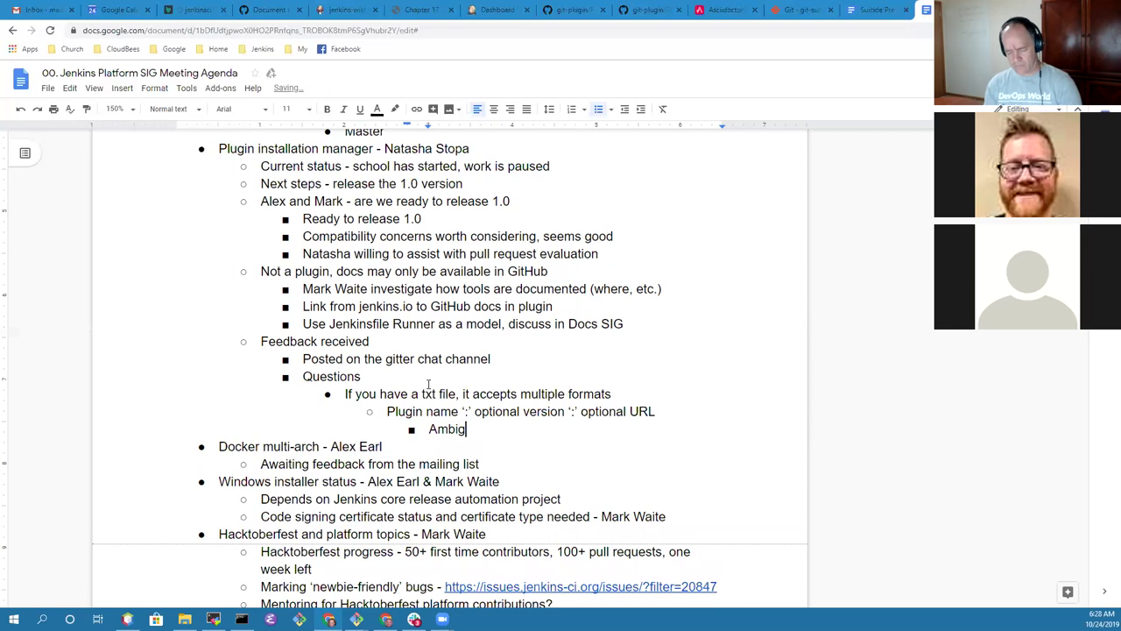
type("uous due to ")
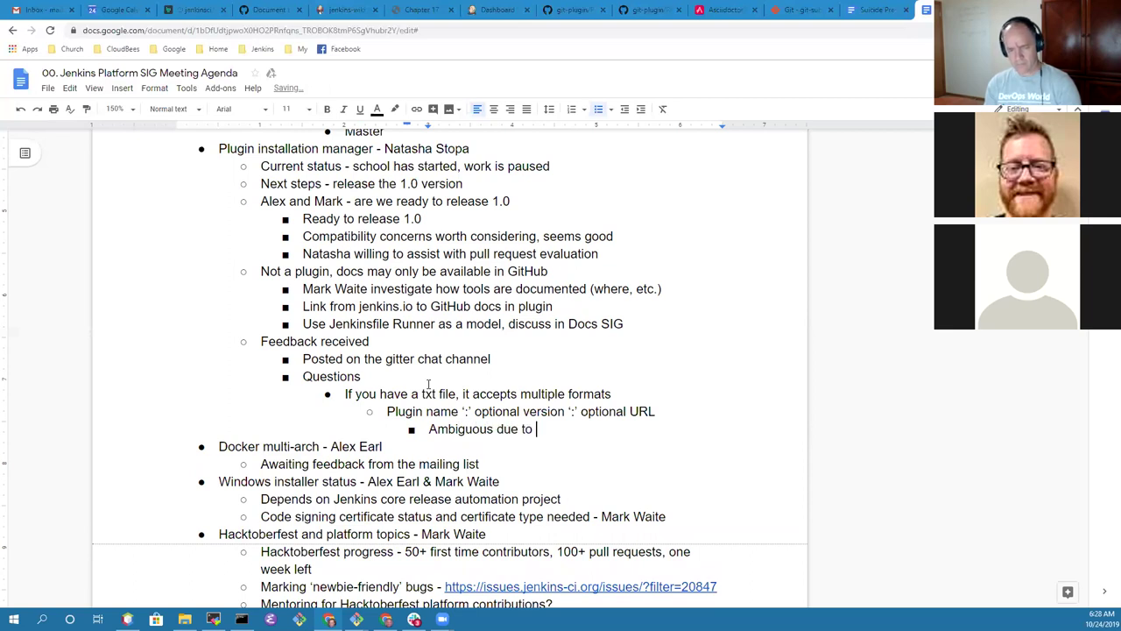
type("optional ")
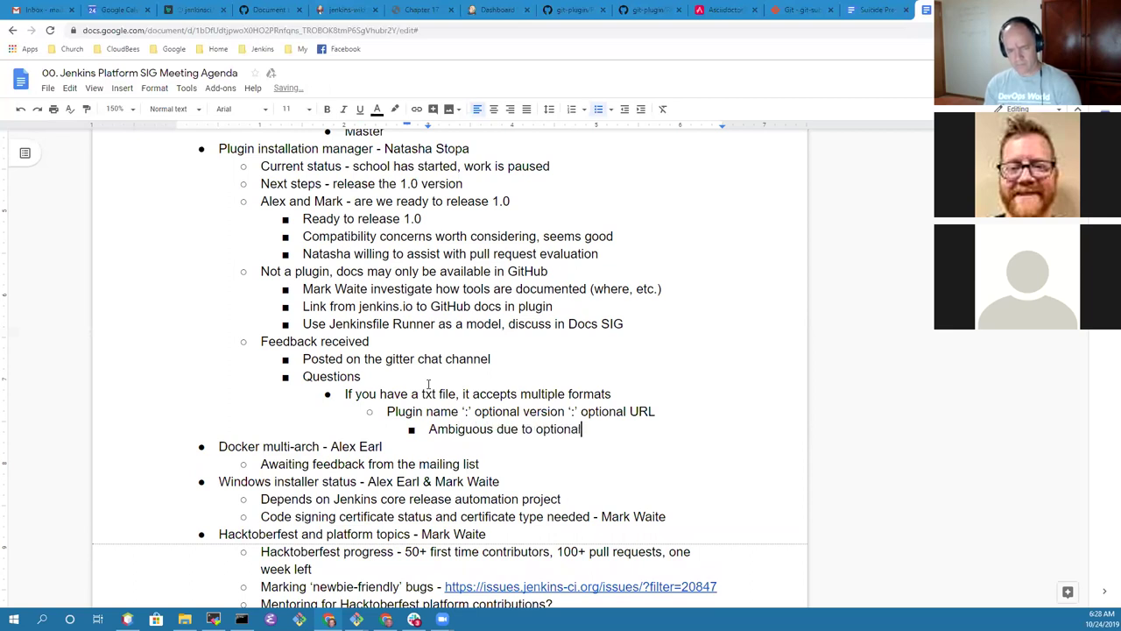
type("URL")
key("Return")
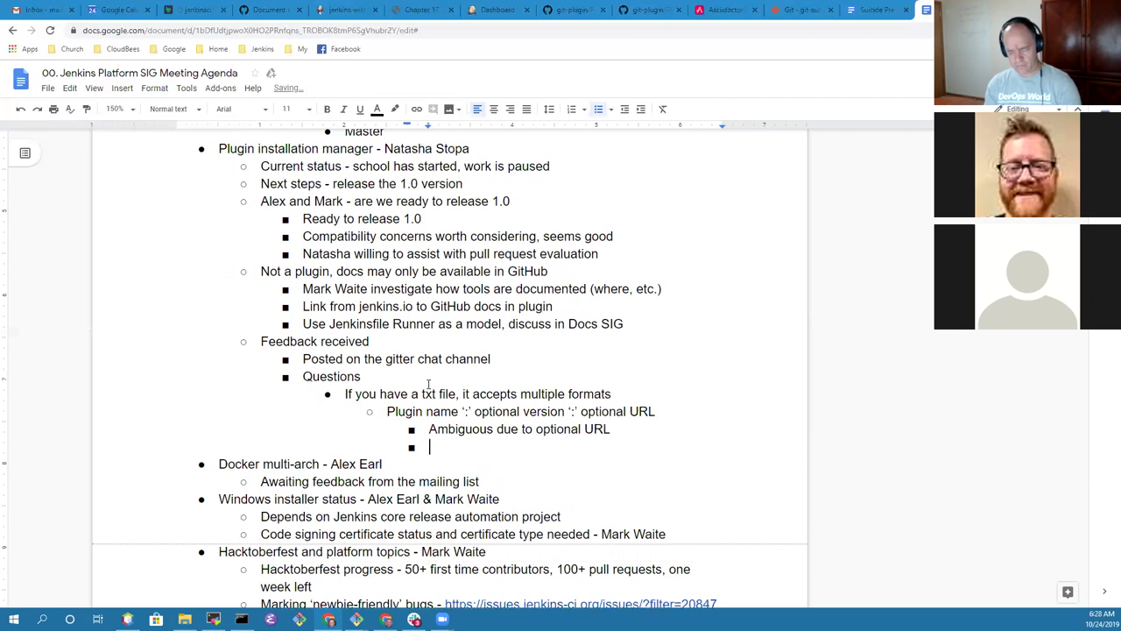
type("If optional URL")
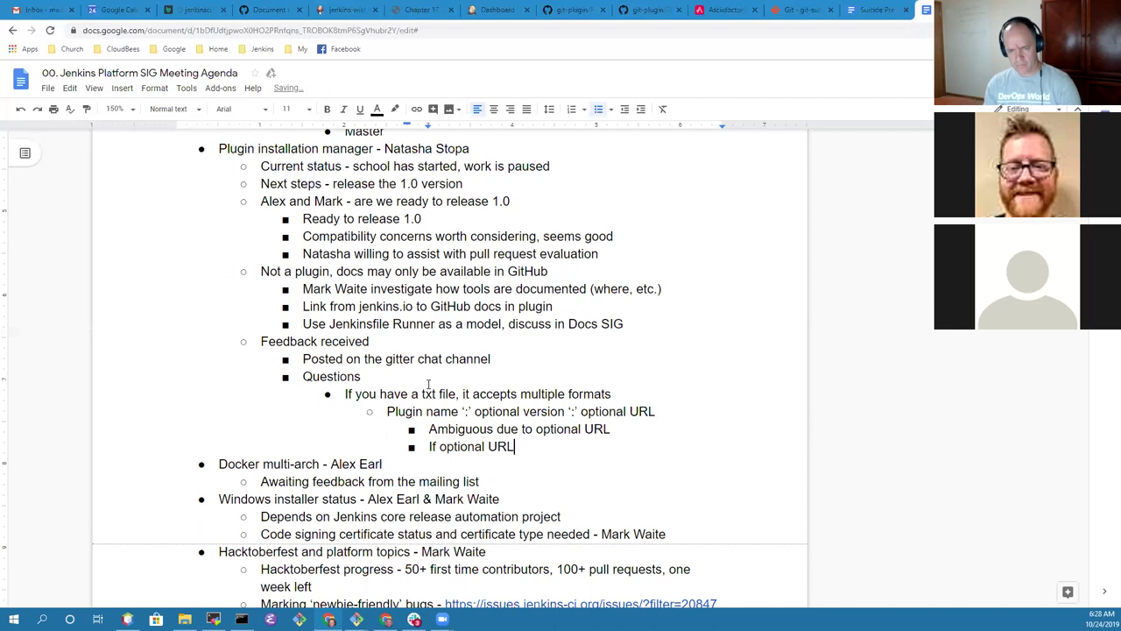
type(", then version ")
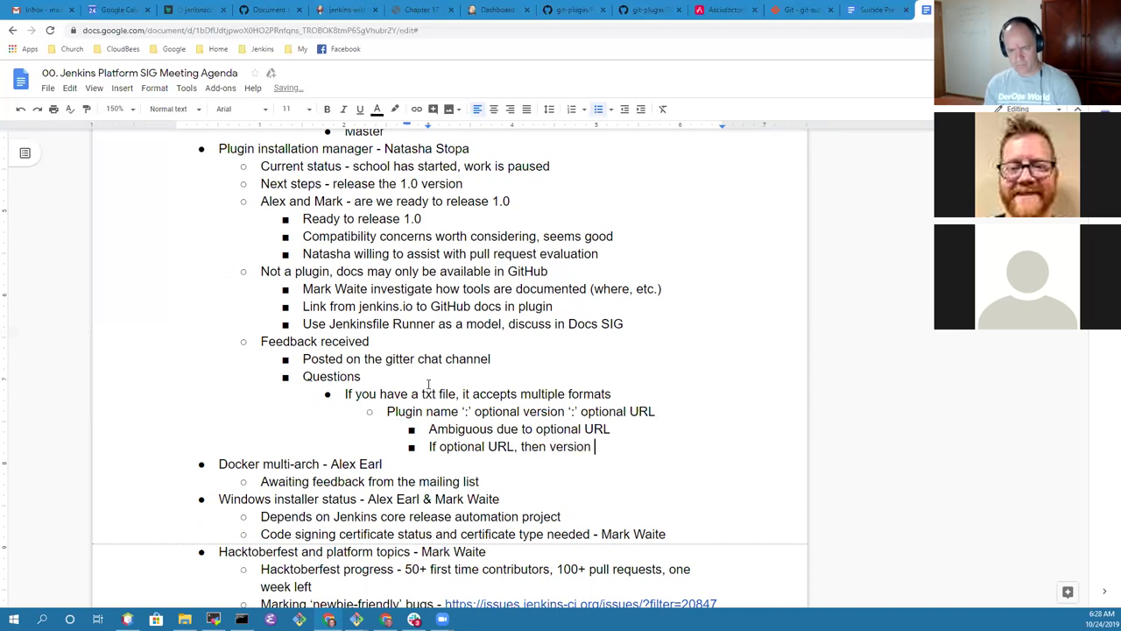
type("string ignored")
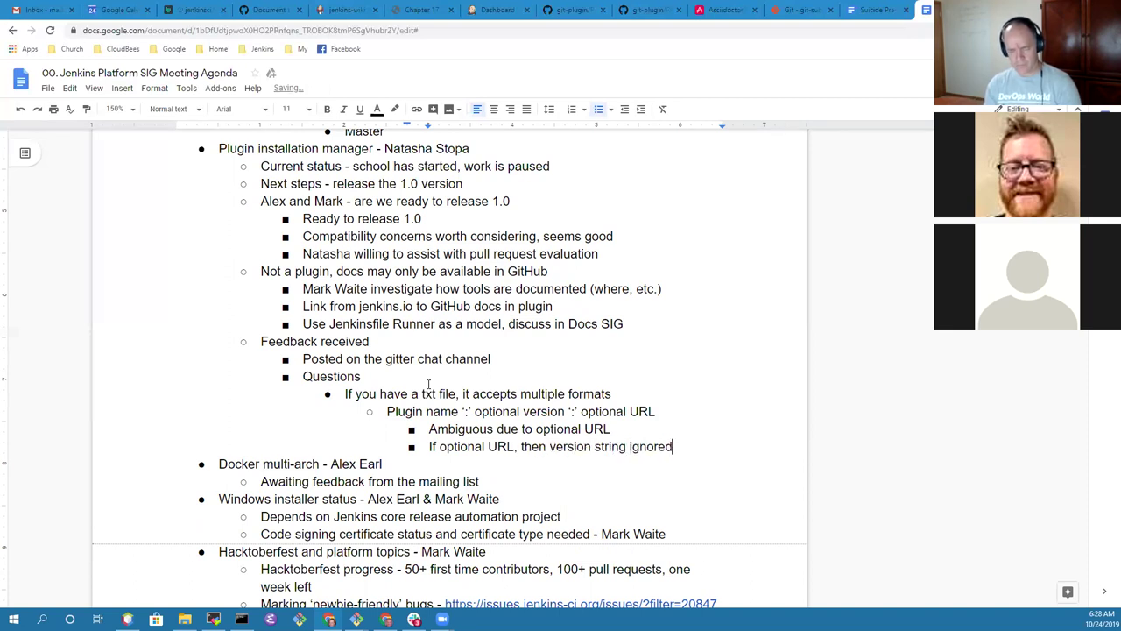
- Add the note 'If user failed to include version'
key("Return")
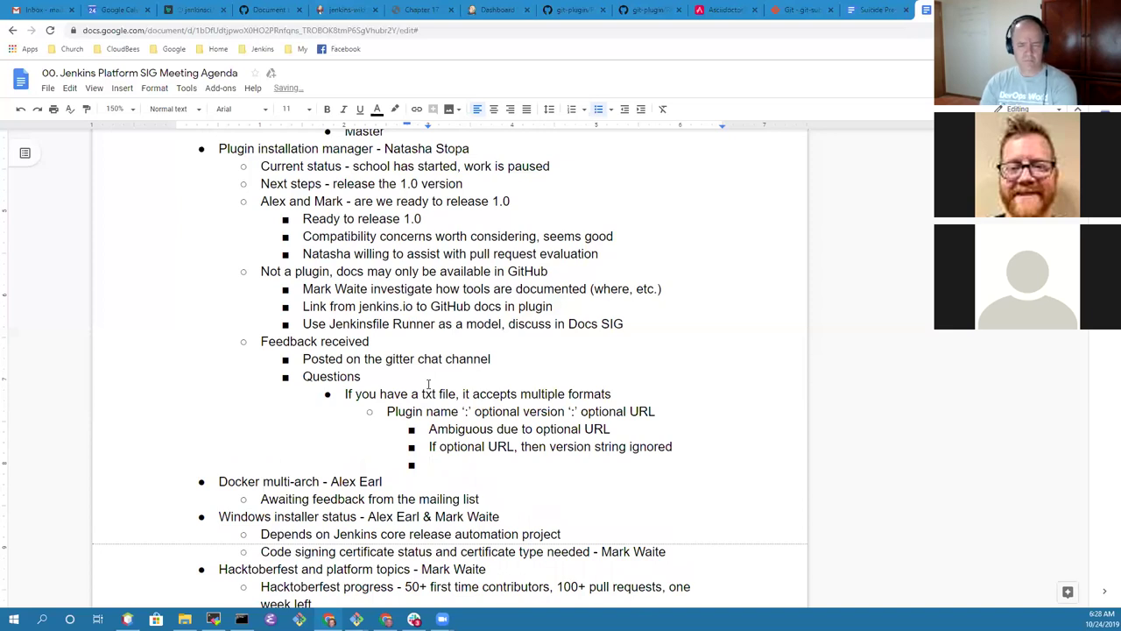
type("I")
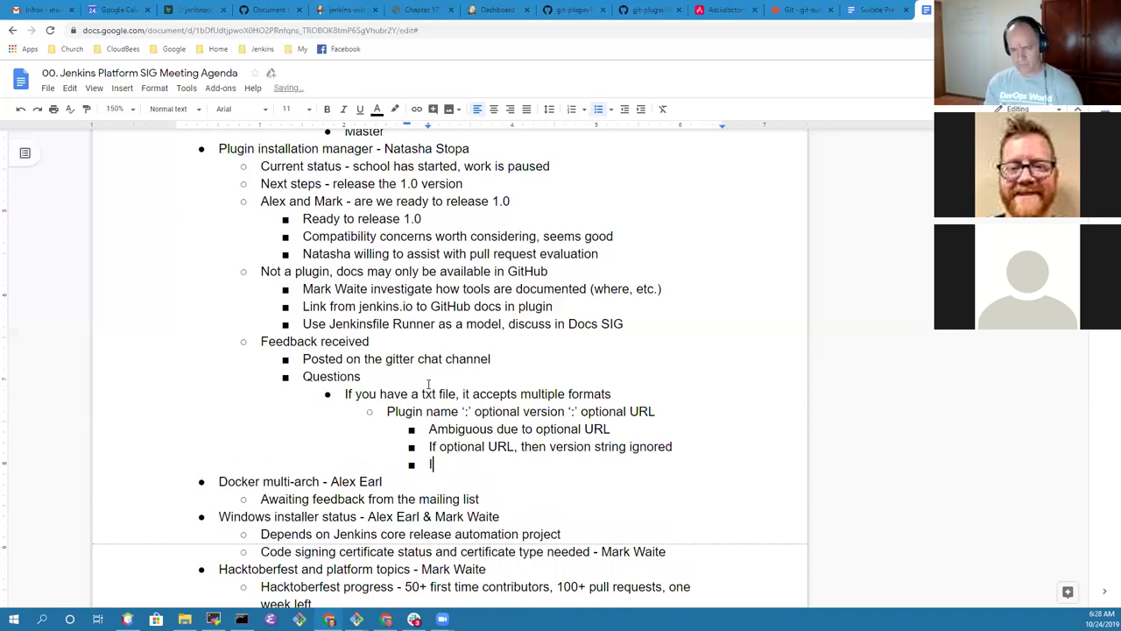
type("f user ")
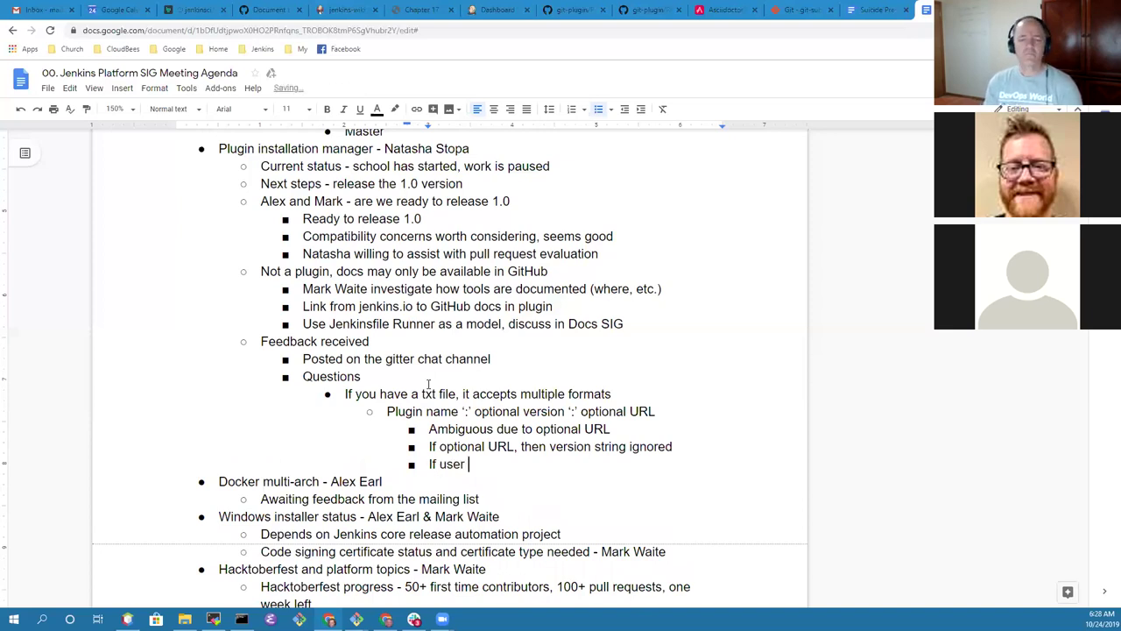
type("failewd")
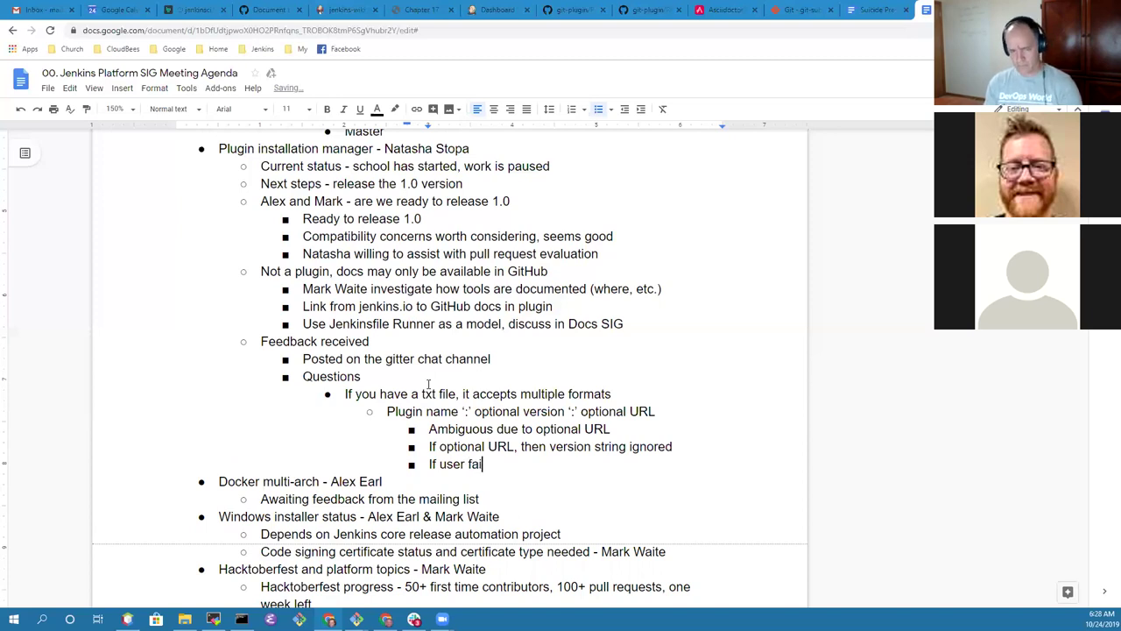
key("BackSpace")
key("BackSpace")
type("d to include ")
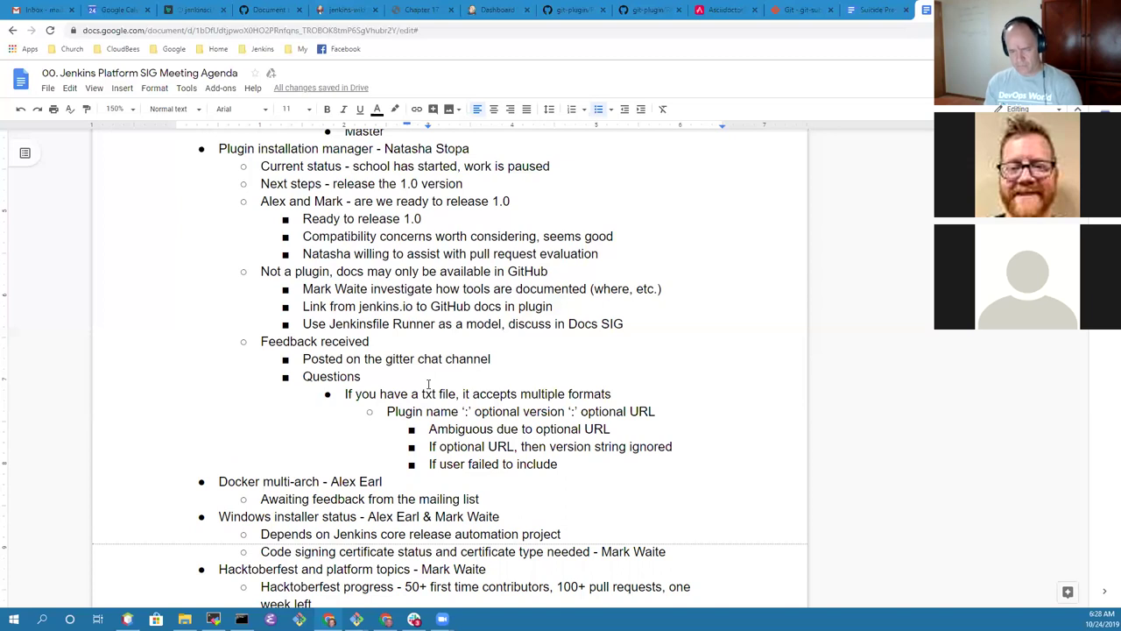
type("version, then ")
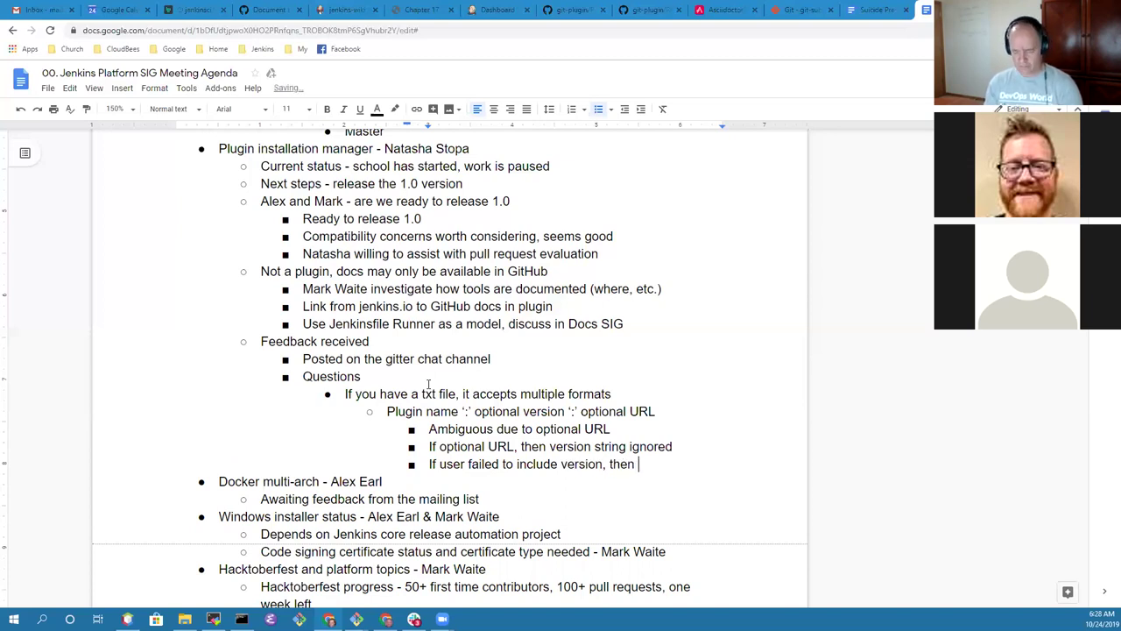
type("URLs")
key("BackSpace")
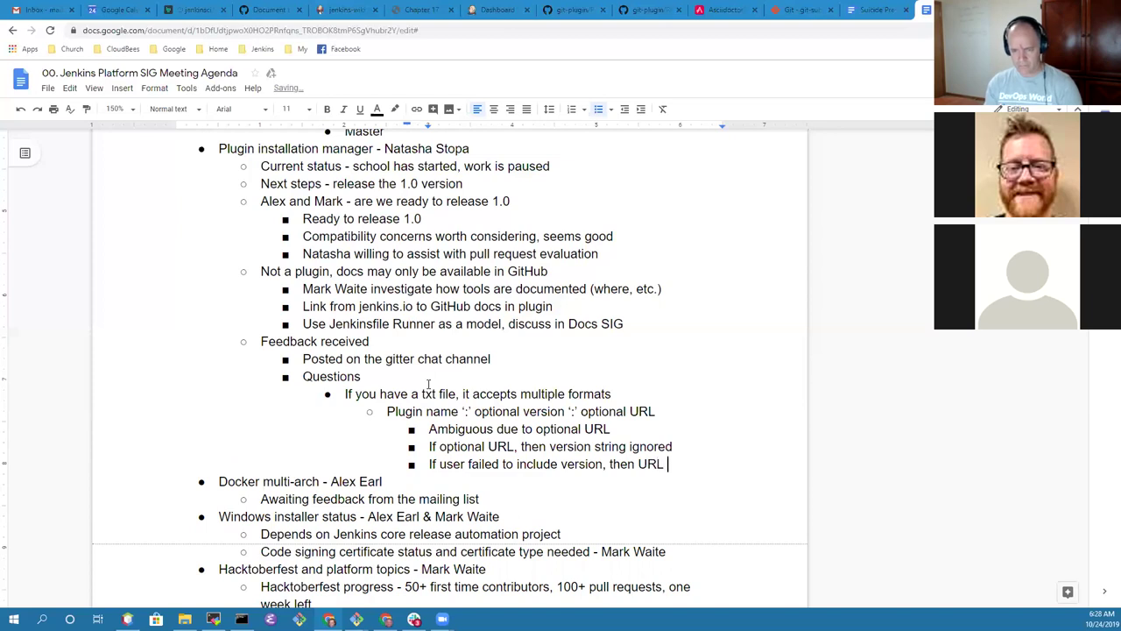
type("parsed wrong")
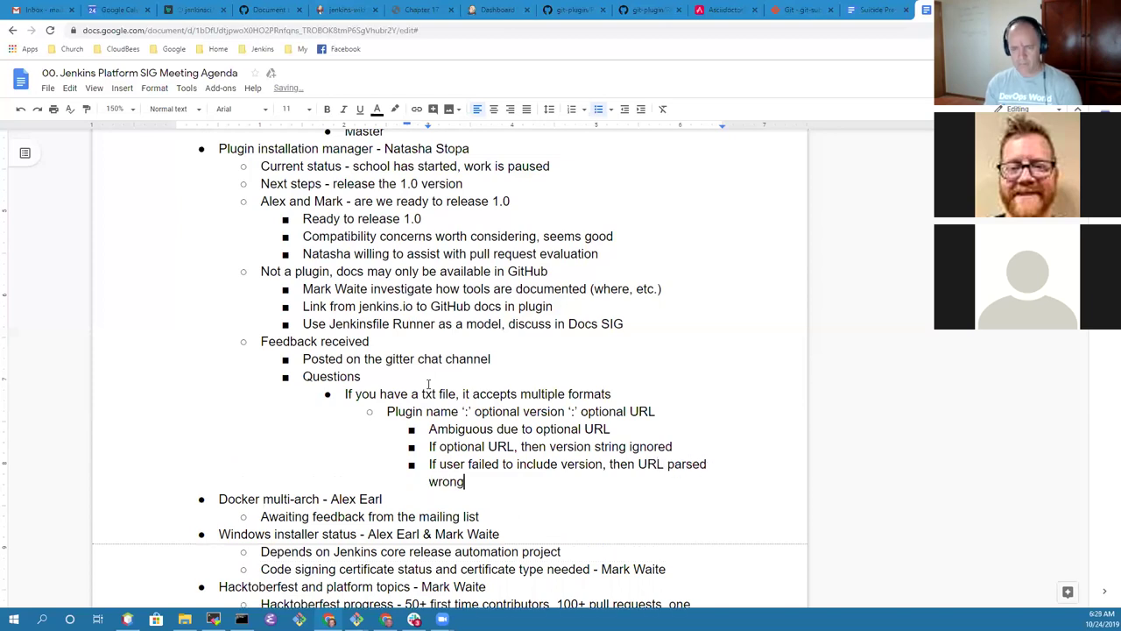
key("BackSpace")
key("BackSpace")
key("BackSpace")
key("BackSpace")
key("BackSpace")
key("BackSpace")
key("BackSpace")
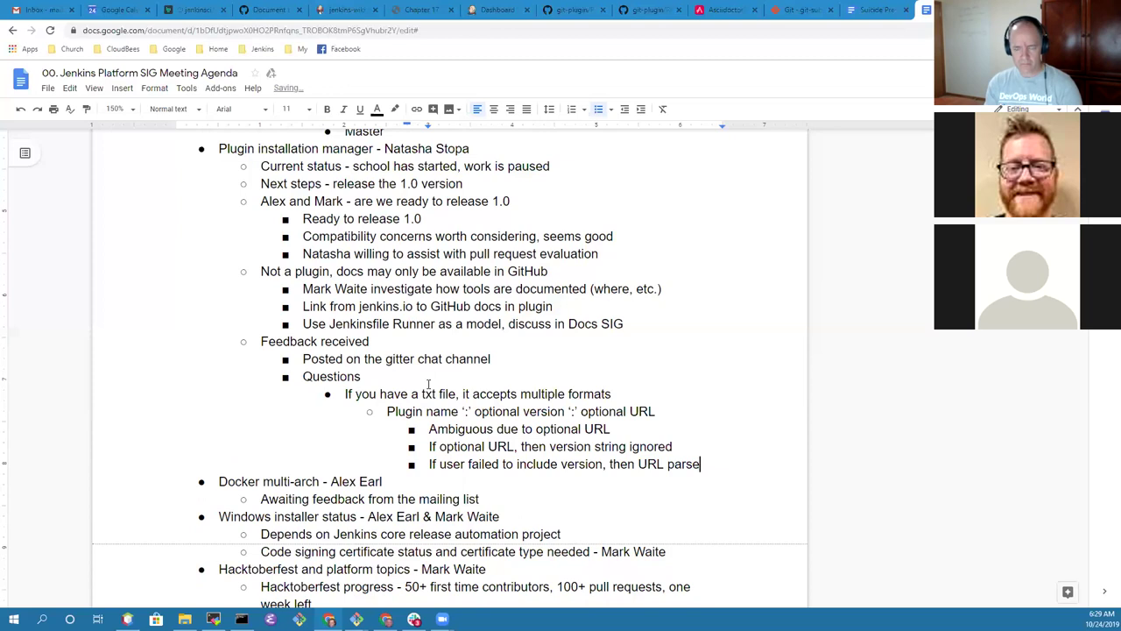
key("BackSpace")
key("BackSpace")
key("BackSpace")
key("BackSpace")
key("BackSpace")
key("BackSpace")
key("BackSpace")
key("BackSpace")
key("BackSpace")
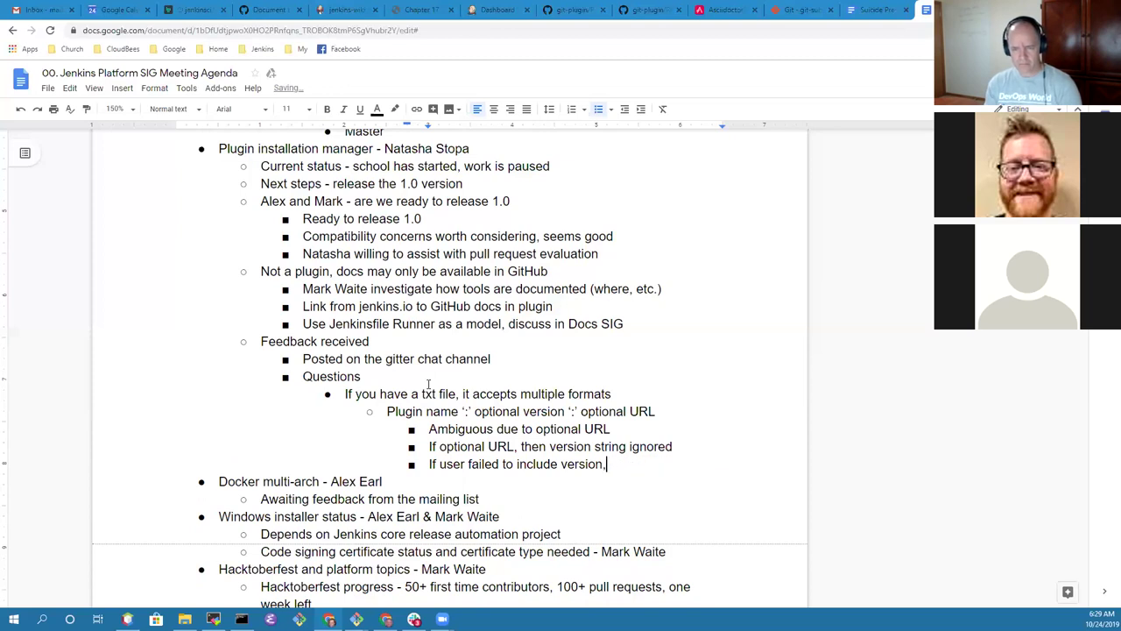
key("BackSpace")
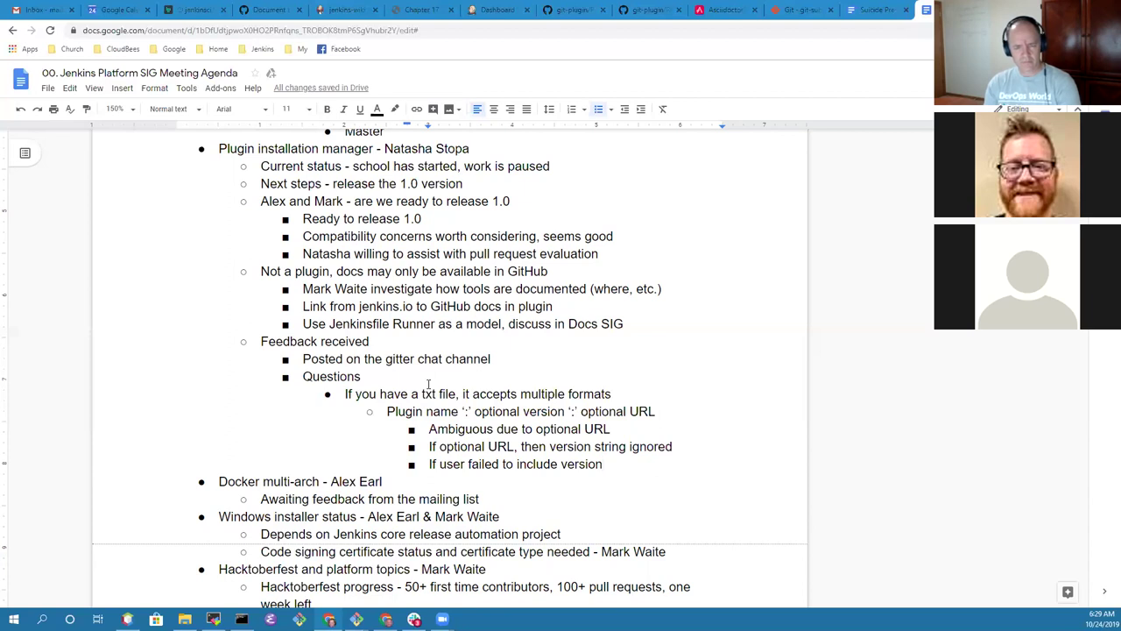
- Append "contains ':'" to the optional-URL ambiguity note and add an outdented empty bullet
key("Up")
key("Up")
key("End")
type("contains ")
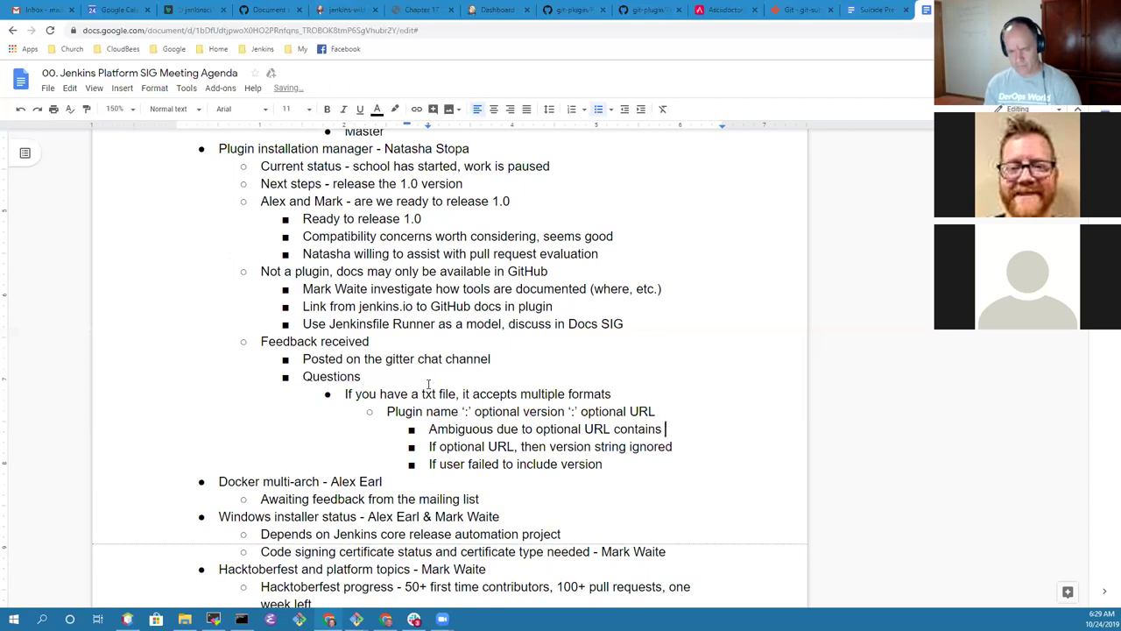
type("':'")
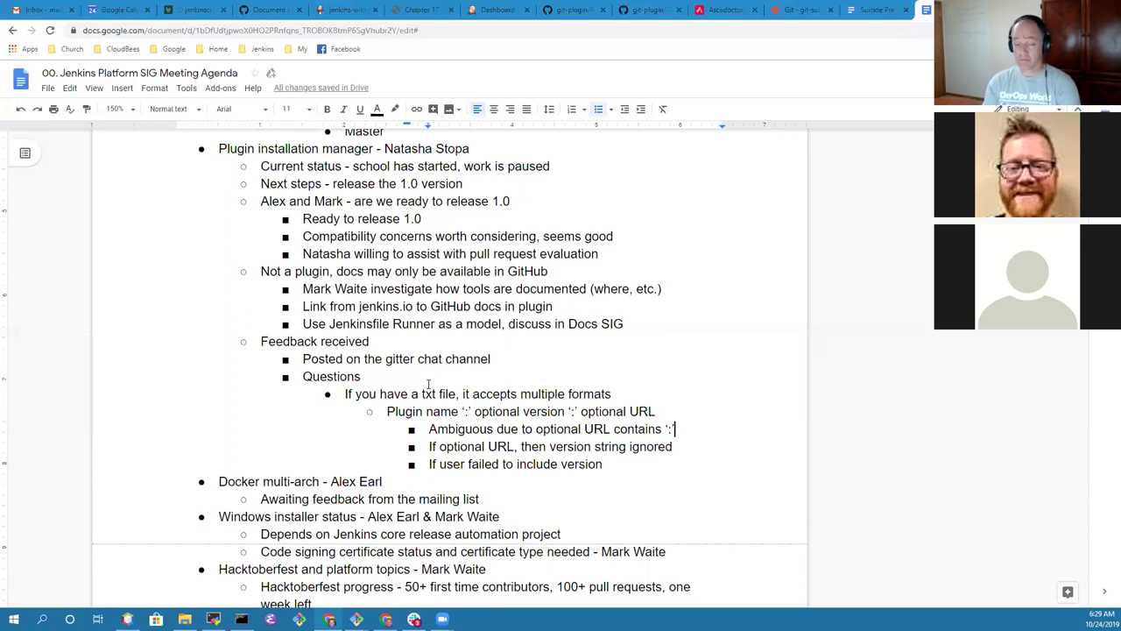
key("Down")
key("Down")
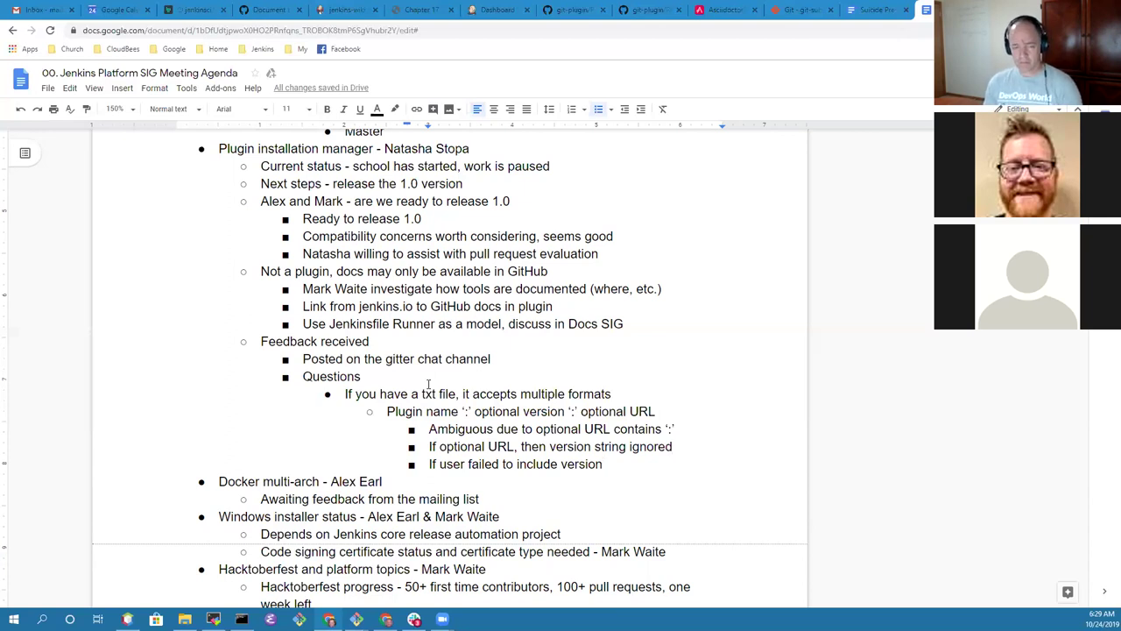
key("Return")
key("shift+Tab")
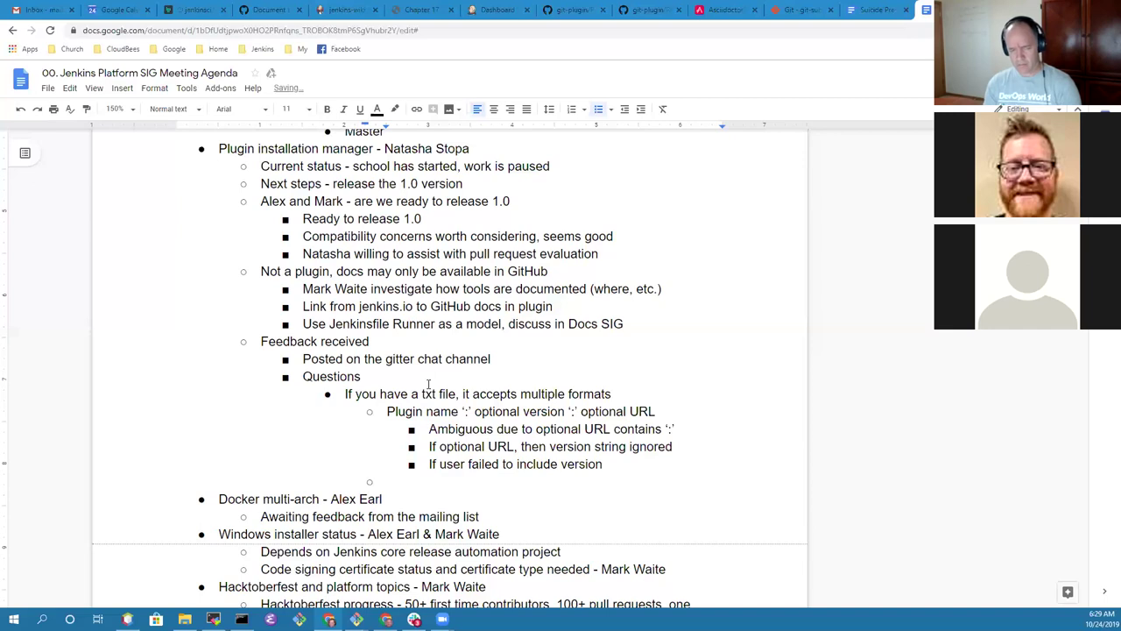
- Add the indented note 'Split accepts a limit of number of items parsed'
key("Tab")
type("Using ")
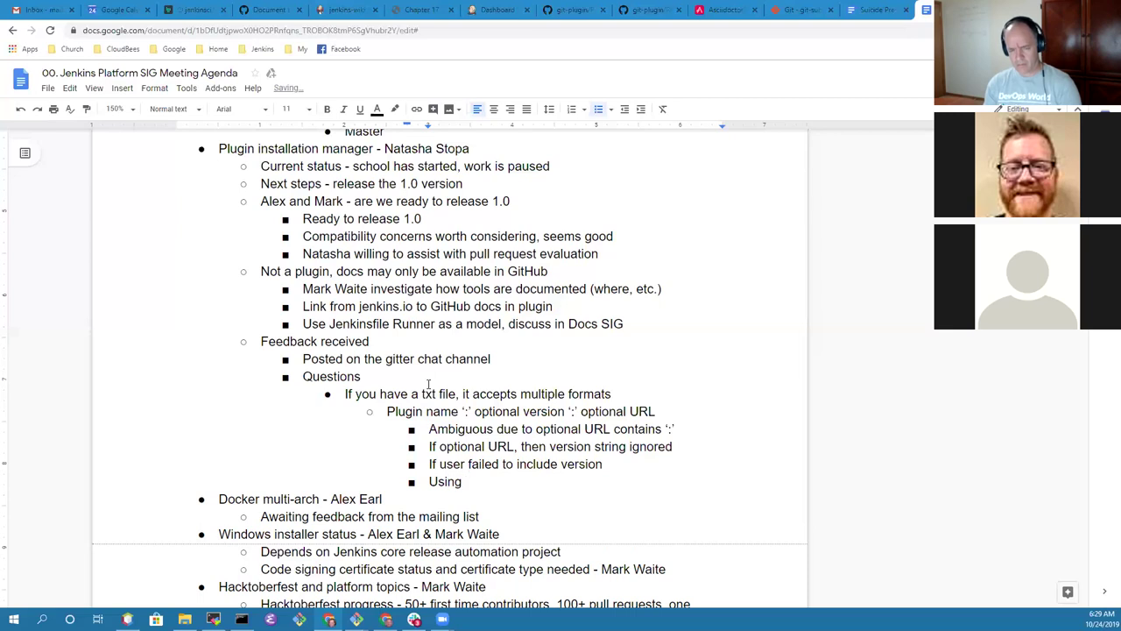
type("Java s")
key("BackSpace")
key("BackSpace")
key("BackSpace")
key("BackSpace")
key("BackSpace")
key("BackSpace")
key("BackSpace")
key("BackSpace")
key("BackSpace")
key("BackSpace")
key("BackSpace")
key("BackSpace")
type("Sp")
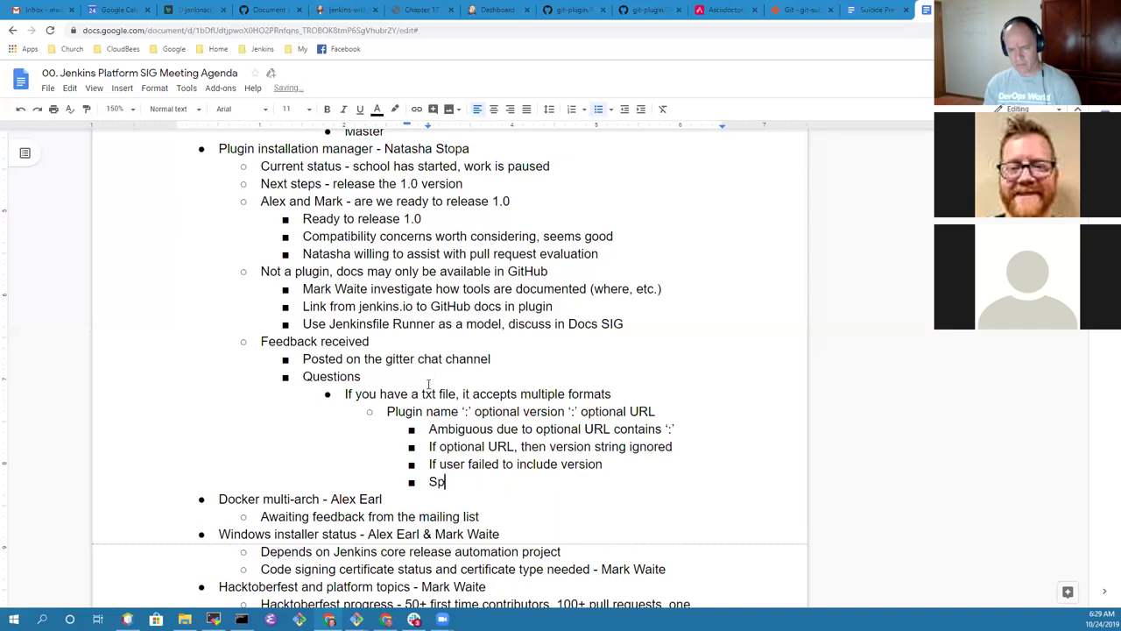
type("lit will allow limit")
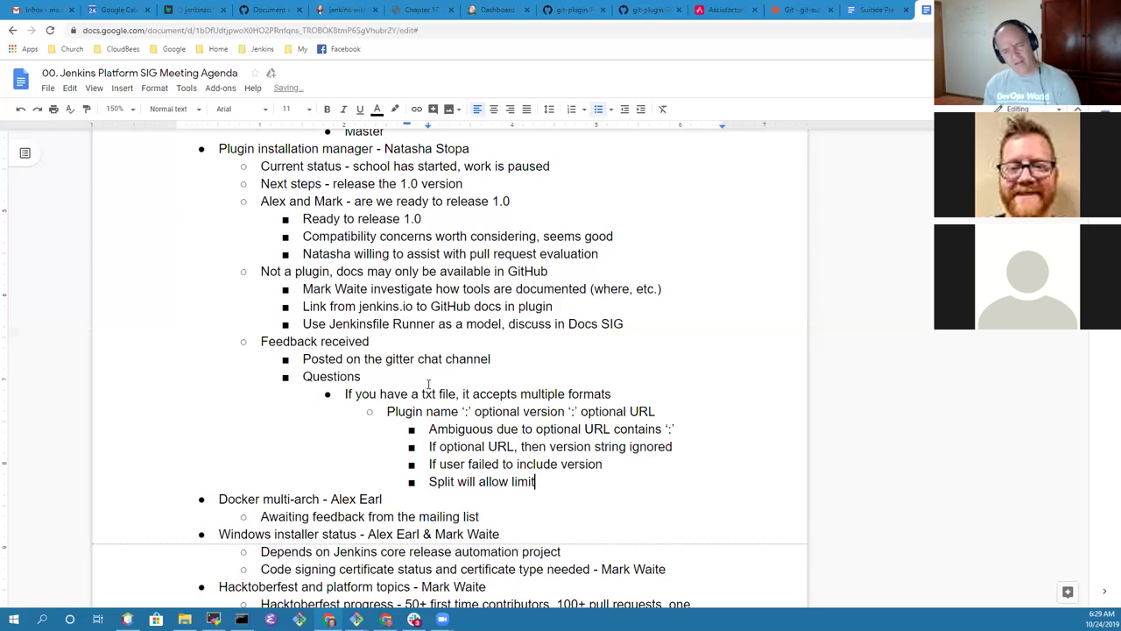
key("ctrl+BackSpace")
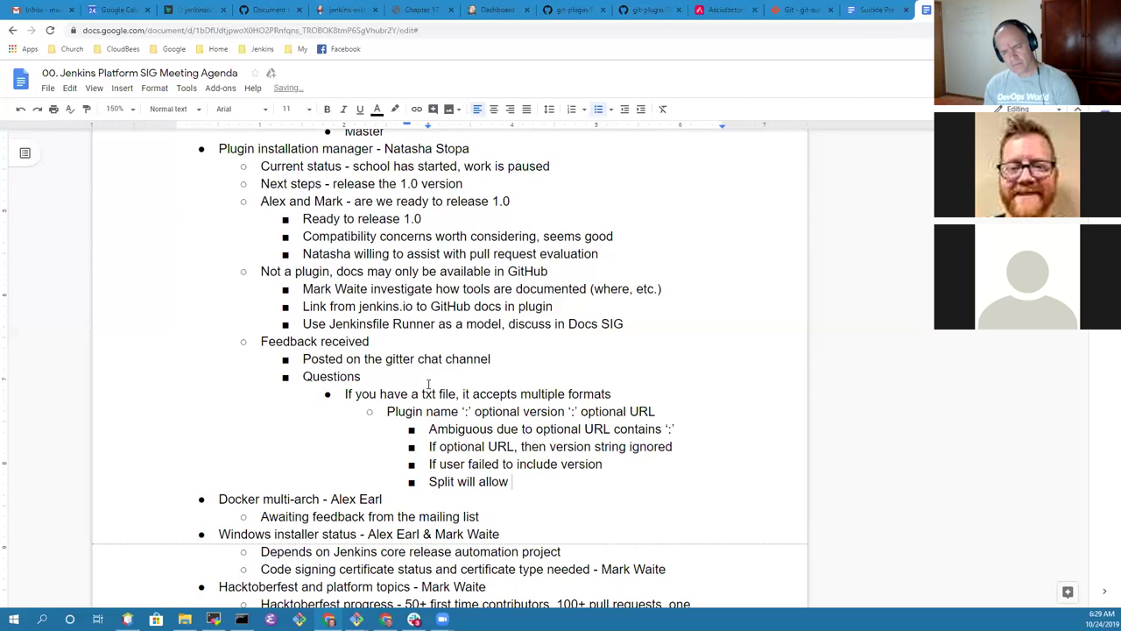
key("ctrl+BackSpace")
key("ctrl+BackSpace")
type("acce")
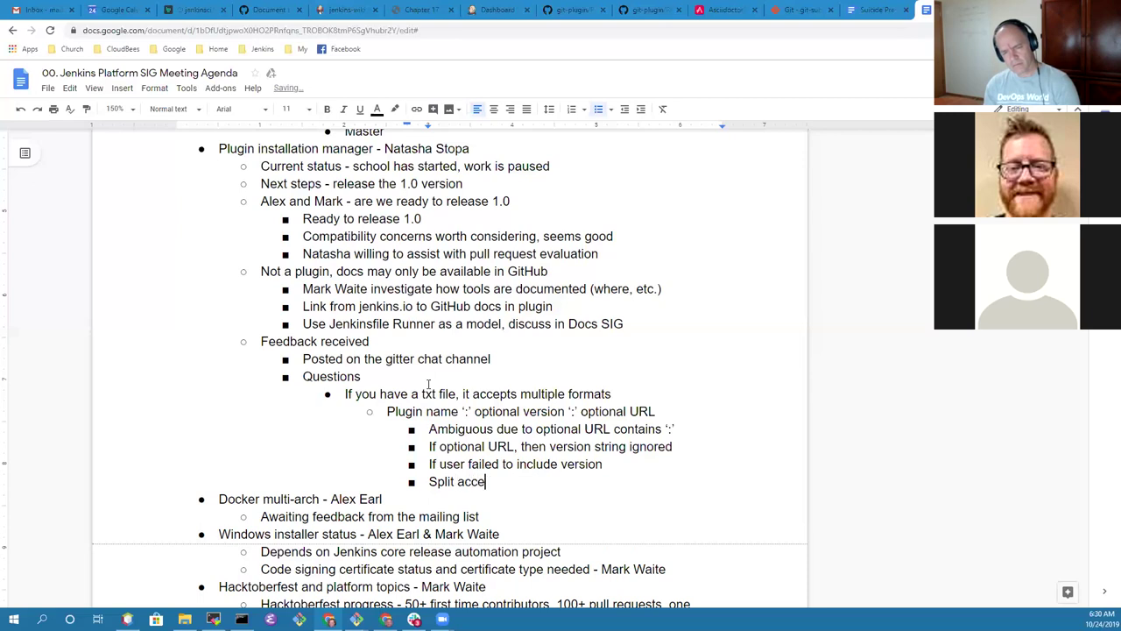
type("pts a limit of number ")
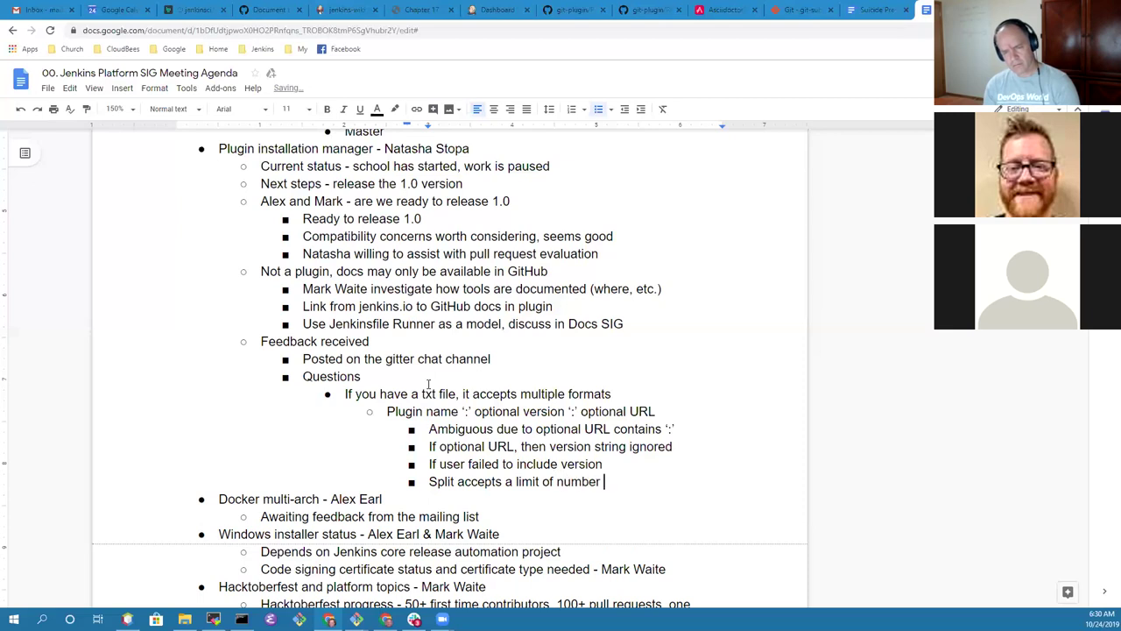
type("of items")
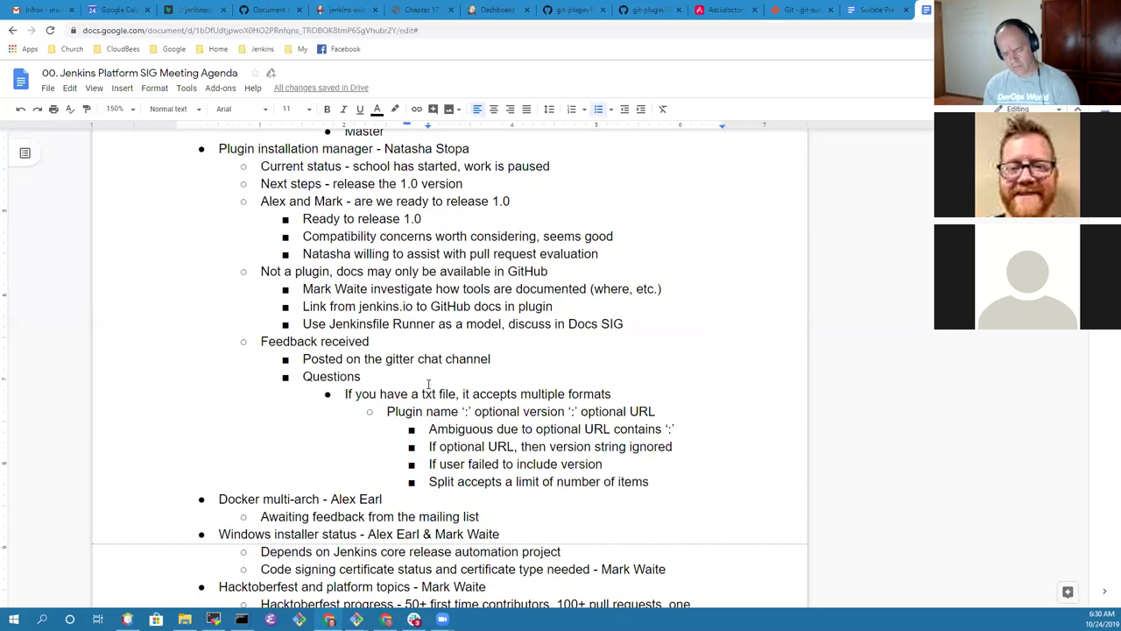
type(" parsed")
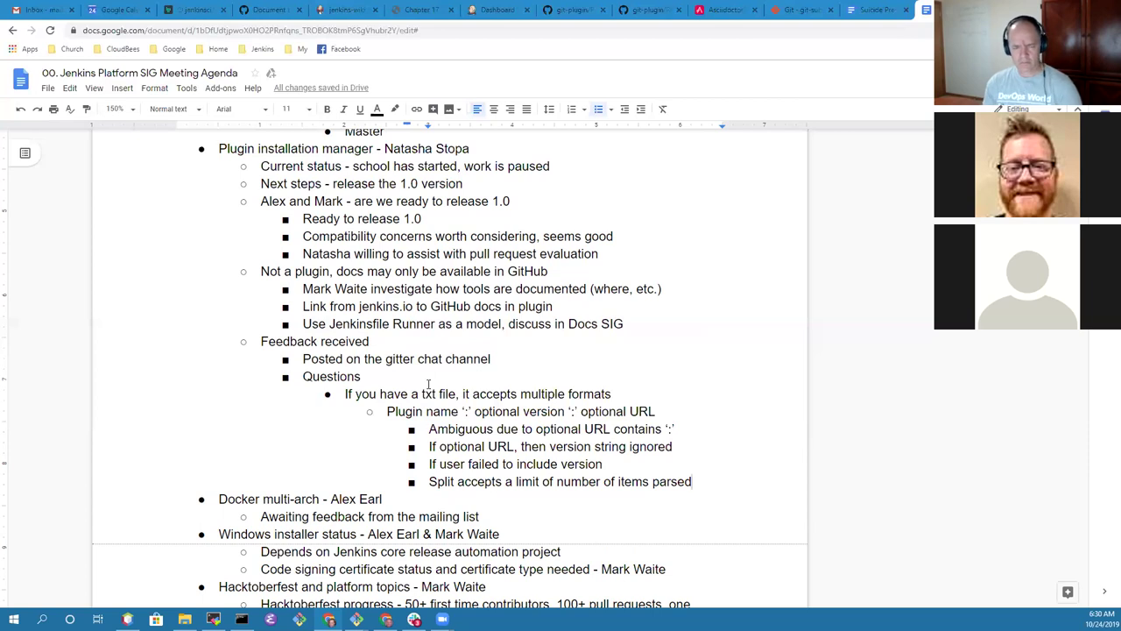
key("Up")
key("Up")
key("Up")
key("Up")
key("Up")
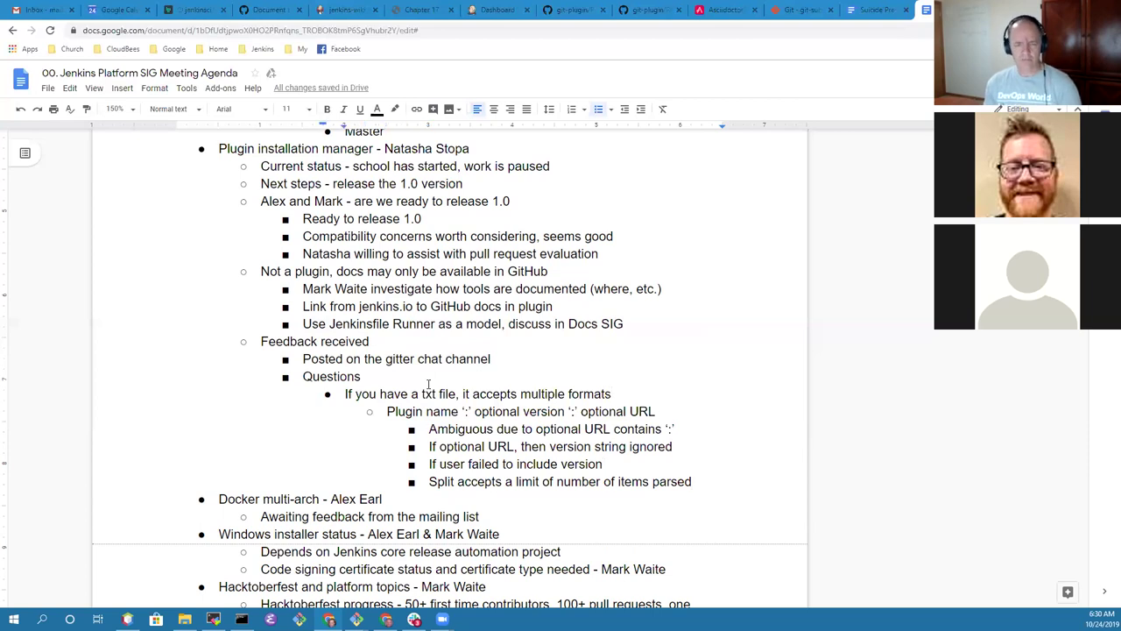
key("Down")
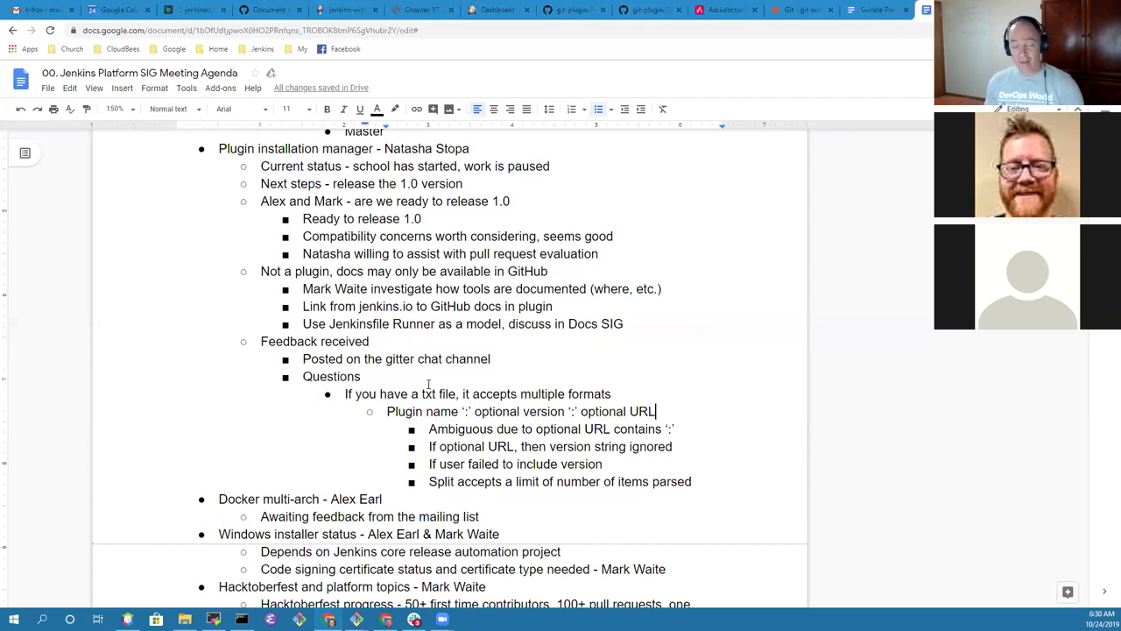
key("ctrl+Right")
key("ctrl+Right")
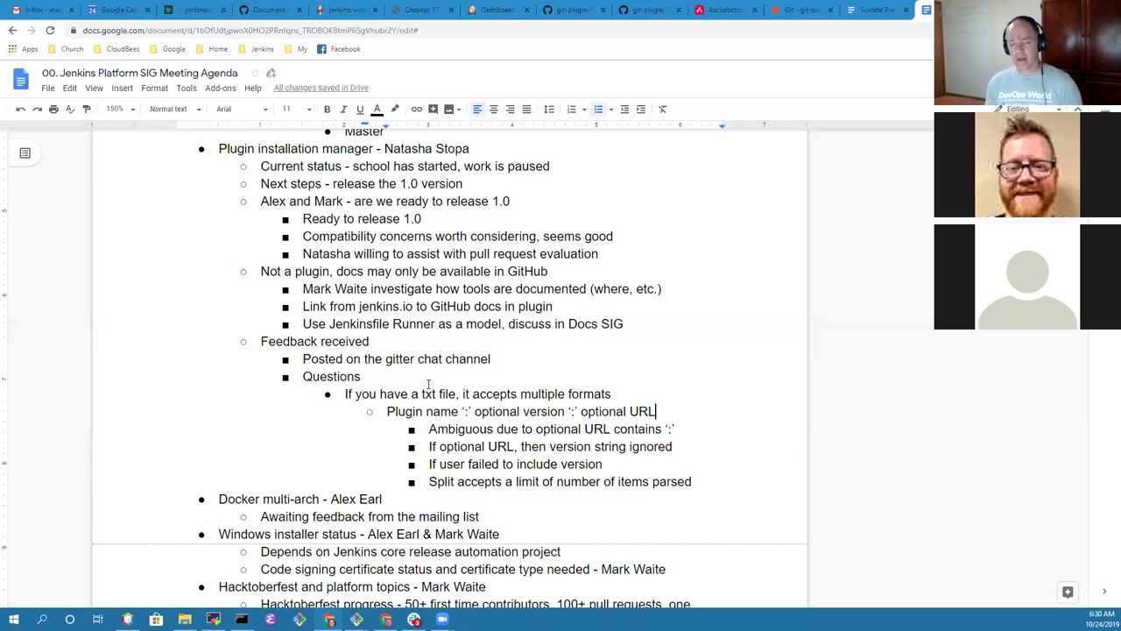
- Change the 'txt file' reference in the Questions note to 'plugins.txt file'
key("Home")
key("ctrl+Right")
key("ctrl+Right")
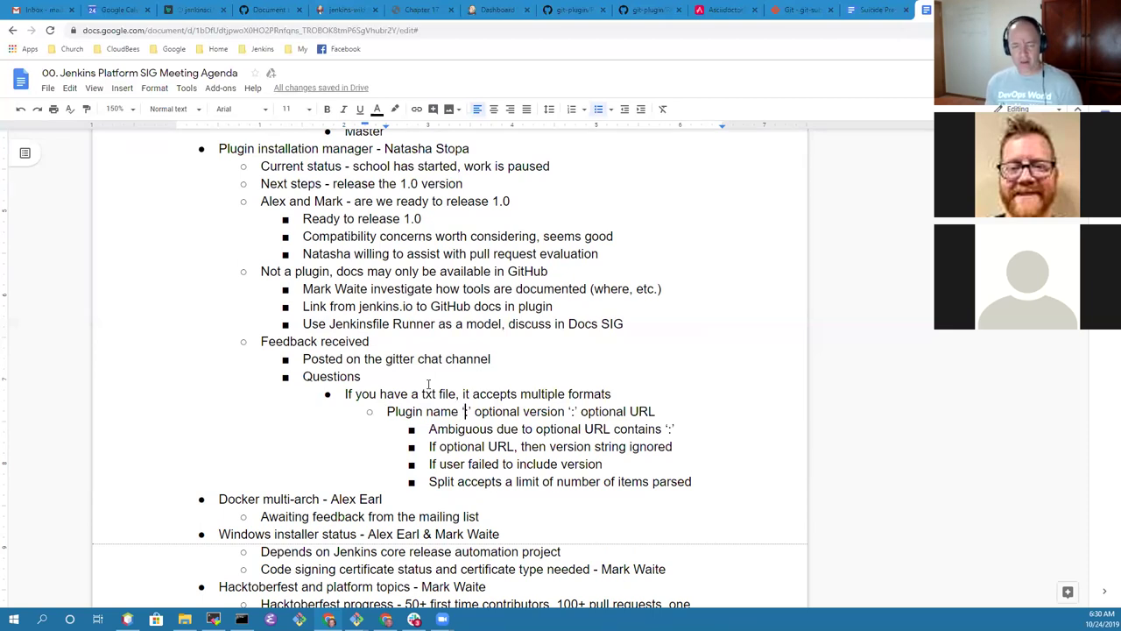
key("ctrl+Right")
key("ctrl+shift+Right")
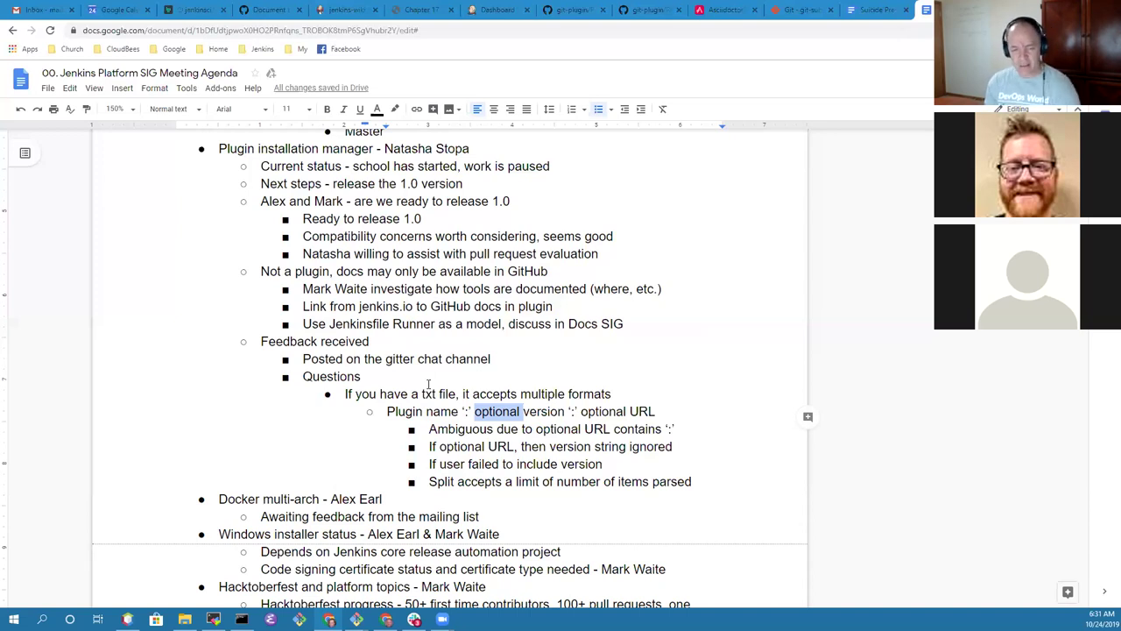
key("Up")
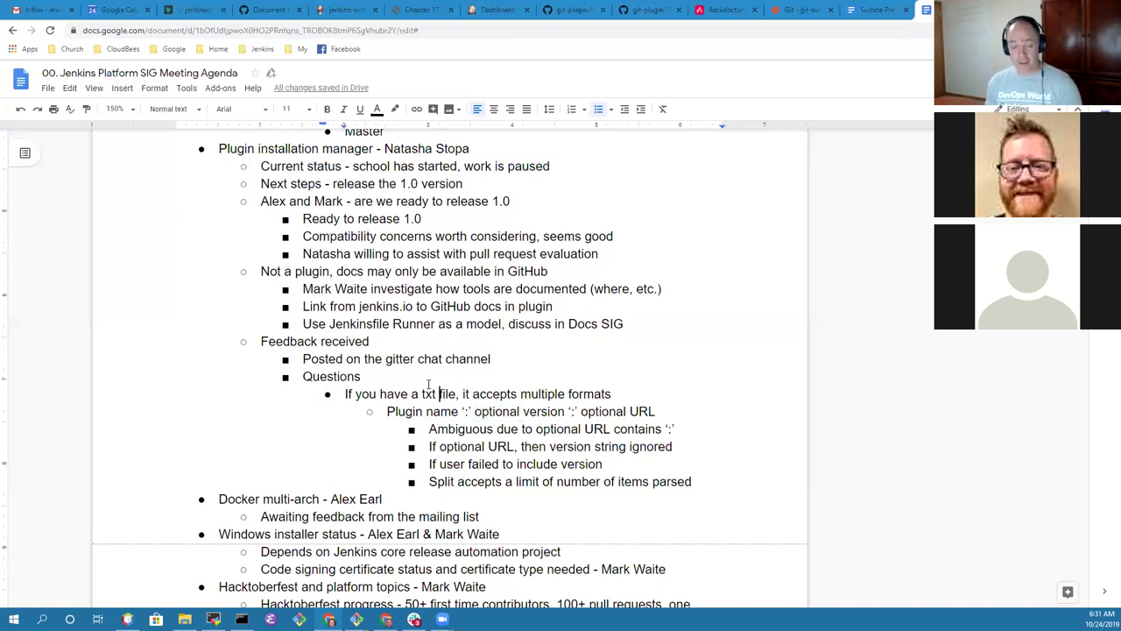
key("ctrl+Left")
key("ctrl+Left")
type("plugins.")
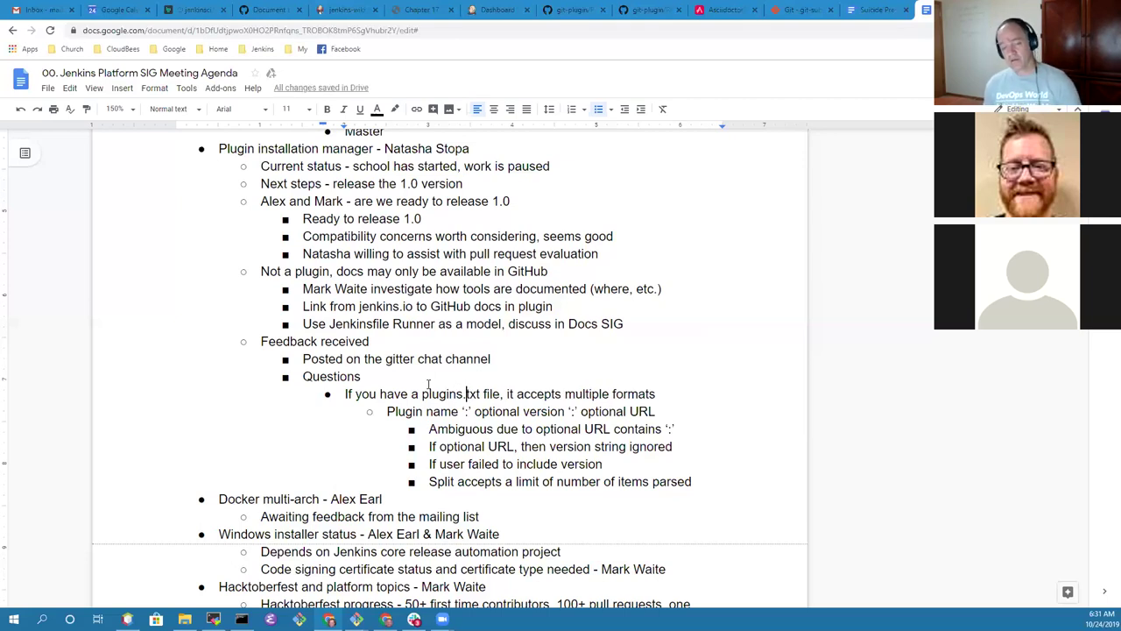
- Start a new outdented bullet after the Split note
key("Down")
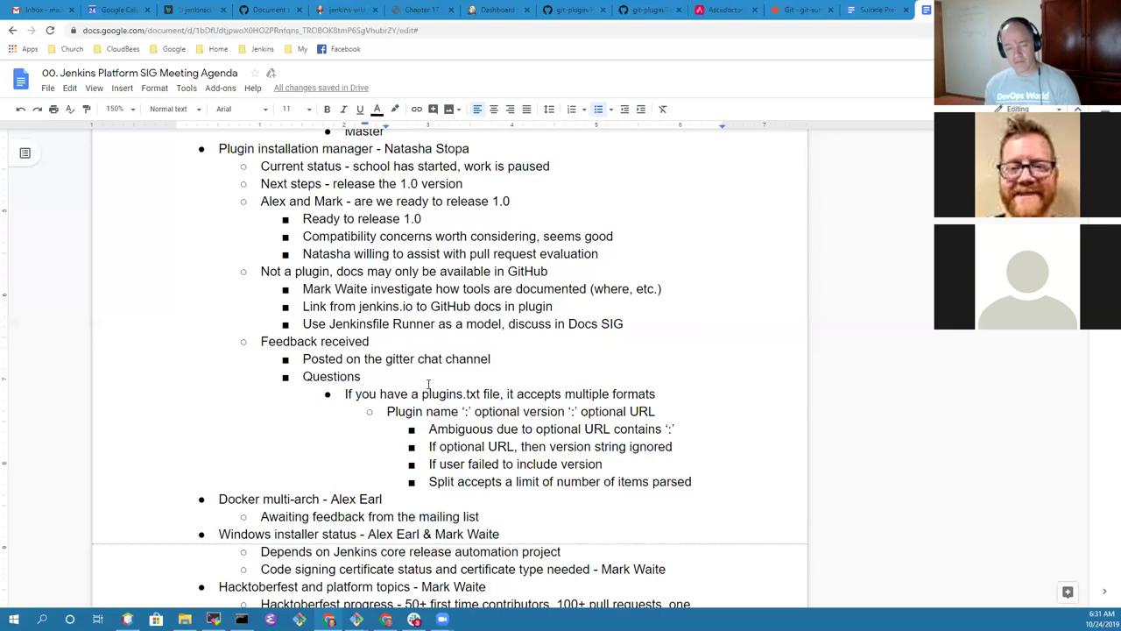
key("Down")
key("Down")
key("Down")
key("Down")
key("End")
key("Return")
key("shift+Tab")
- Note a contributor's declared precedence (URL wins, version lower priority) and agreement that docs improvement helps
type("Alex reocm")
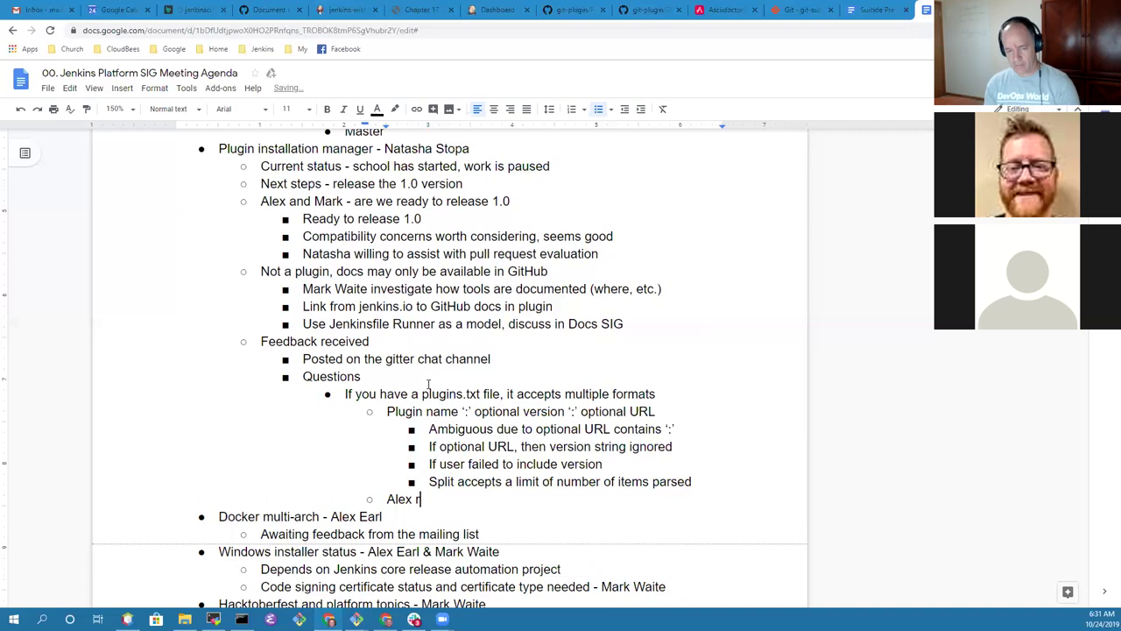
key("BackSpace")
key("BackSpace")
key("BackSpace")
type("commends ")
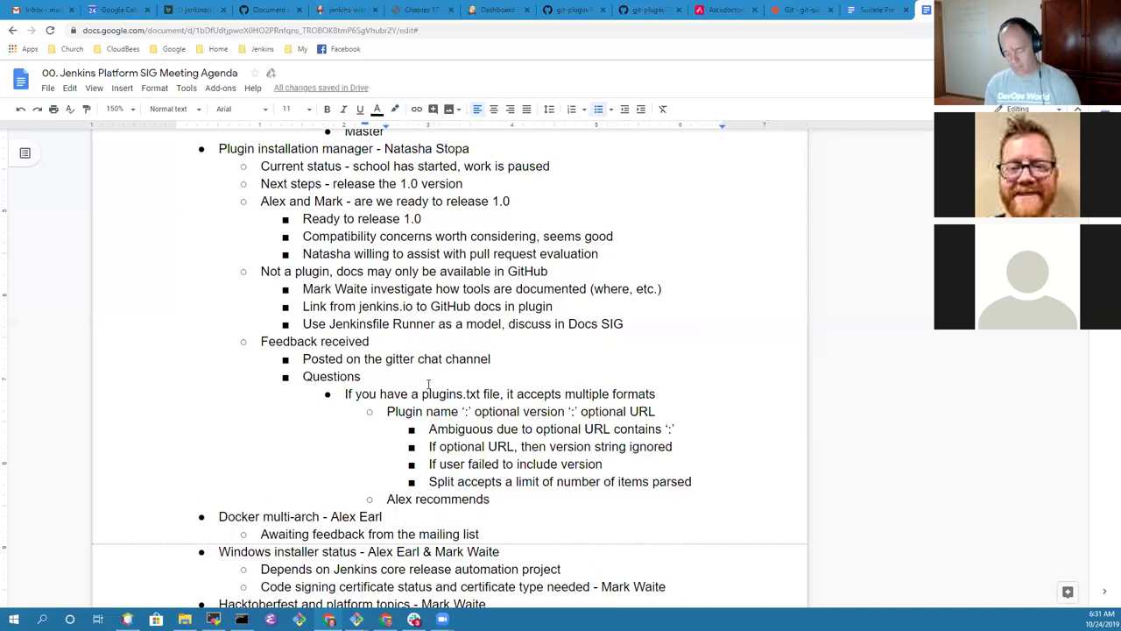
type("a declared precedence")
key("Return")
key("Tab")
type("URL wins if specified")
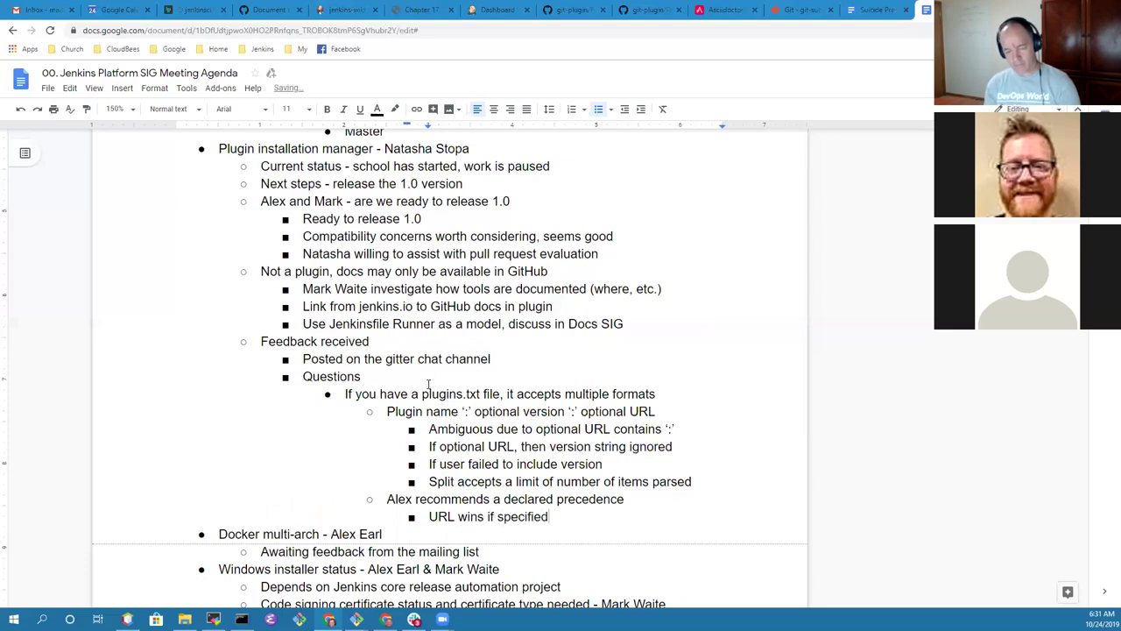
key("Return")
type("Version ")
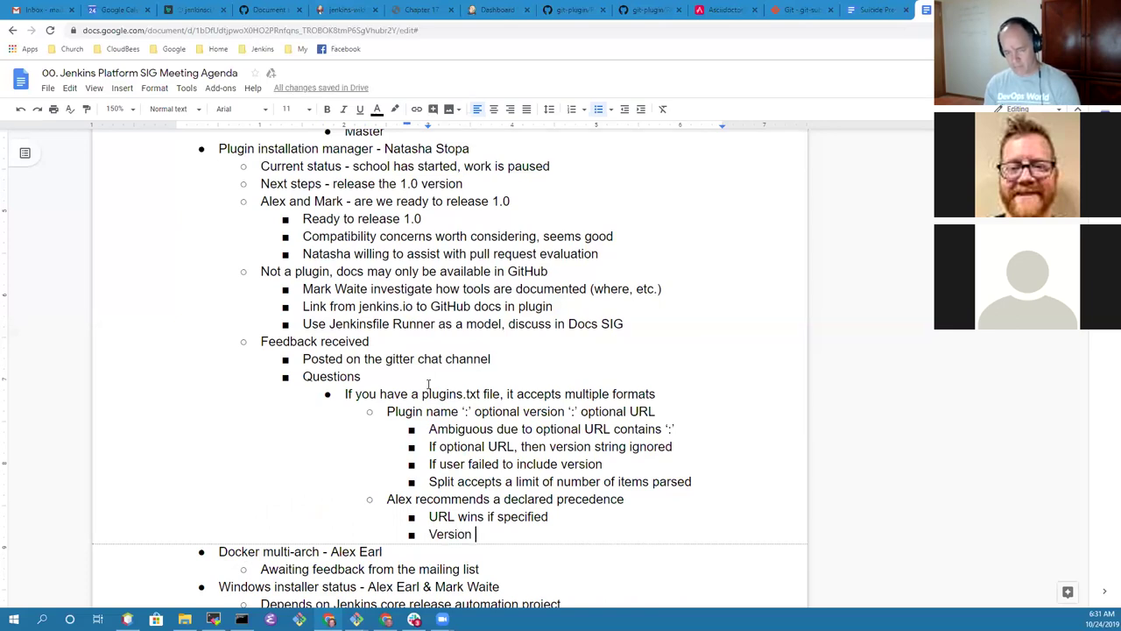
type("lower ")
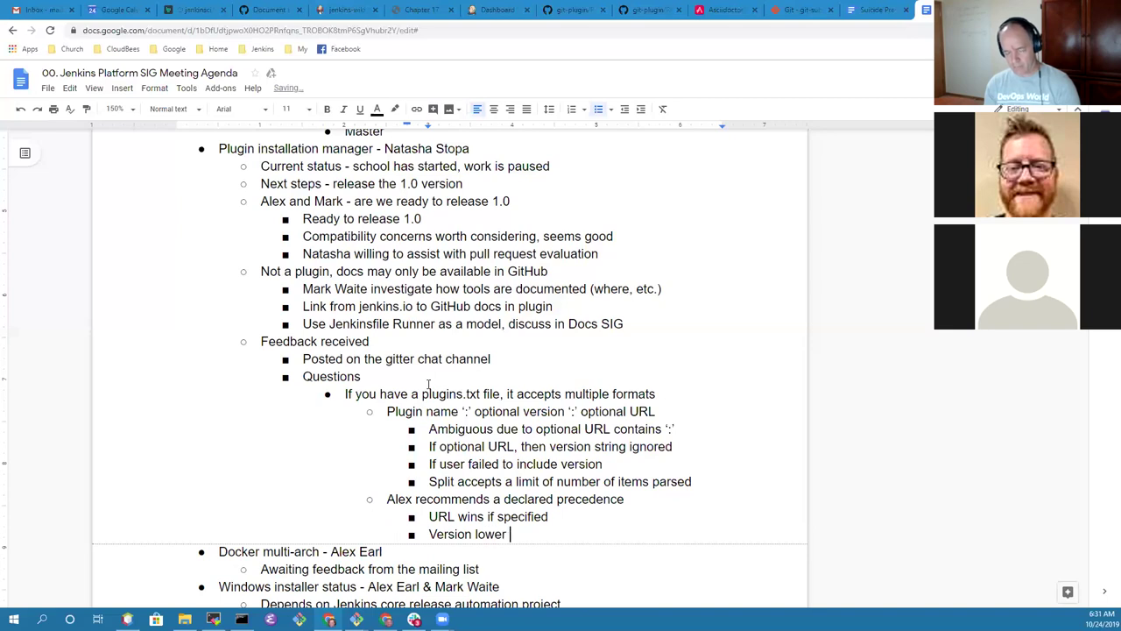
type("priorit")
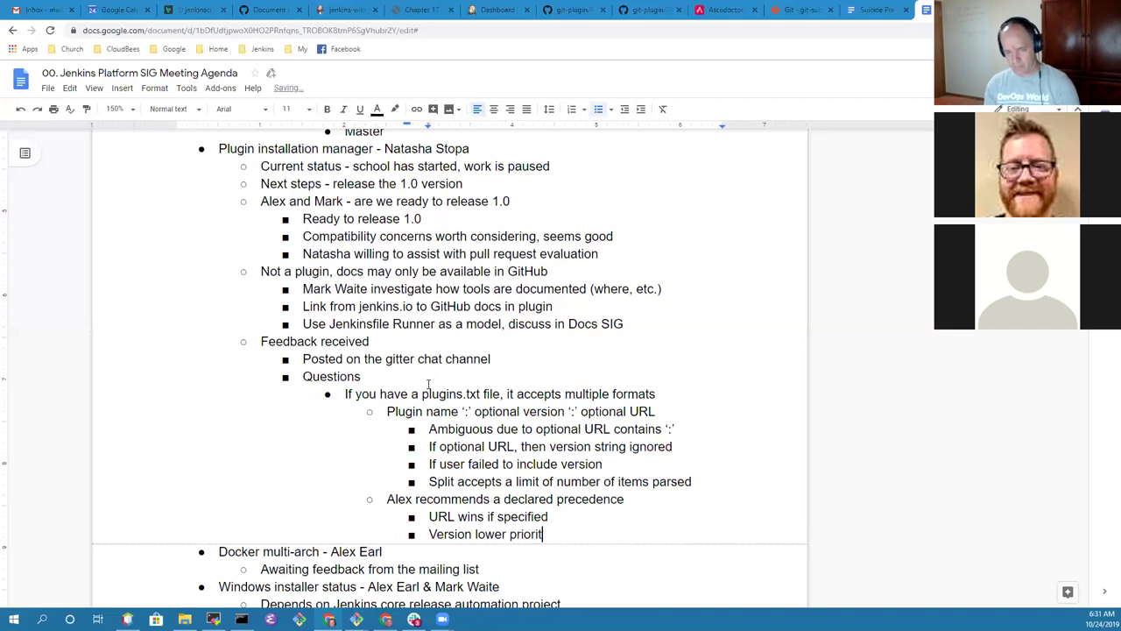
type("y than URL")
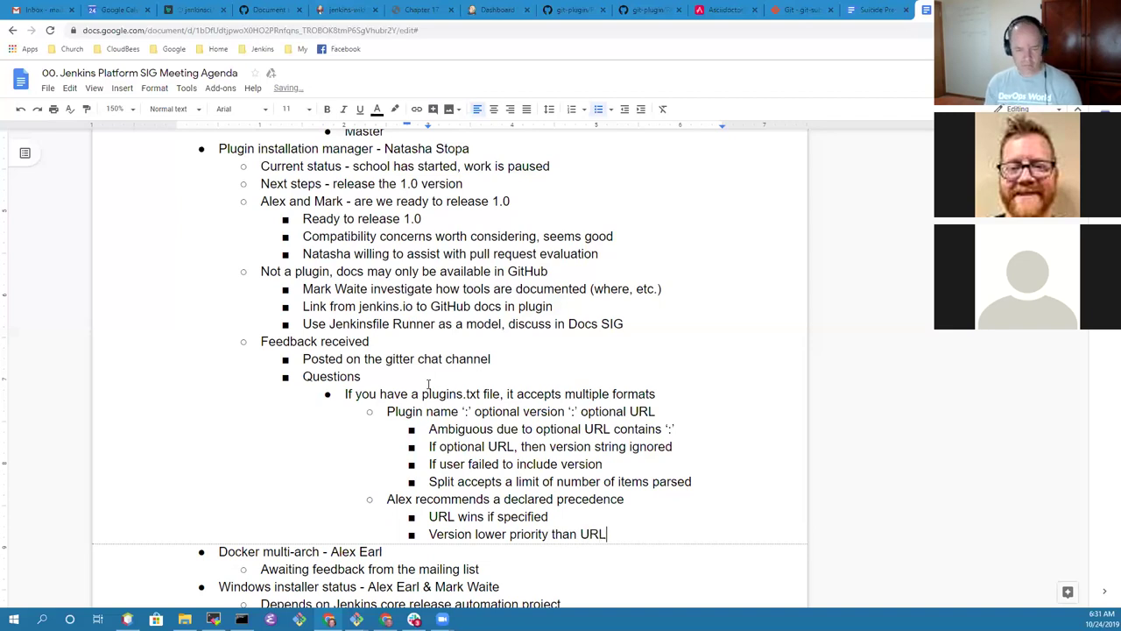
key("Return")
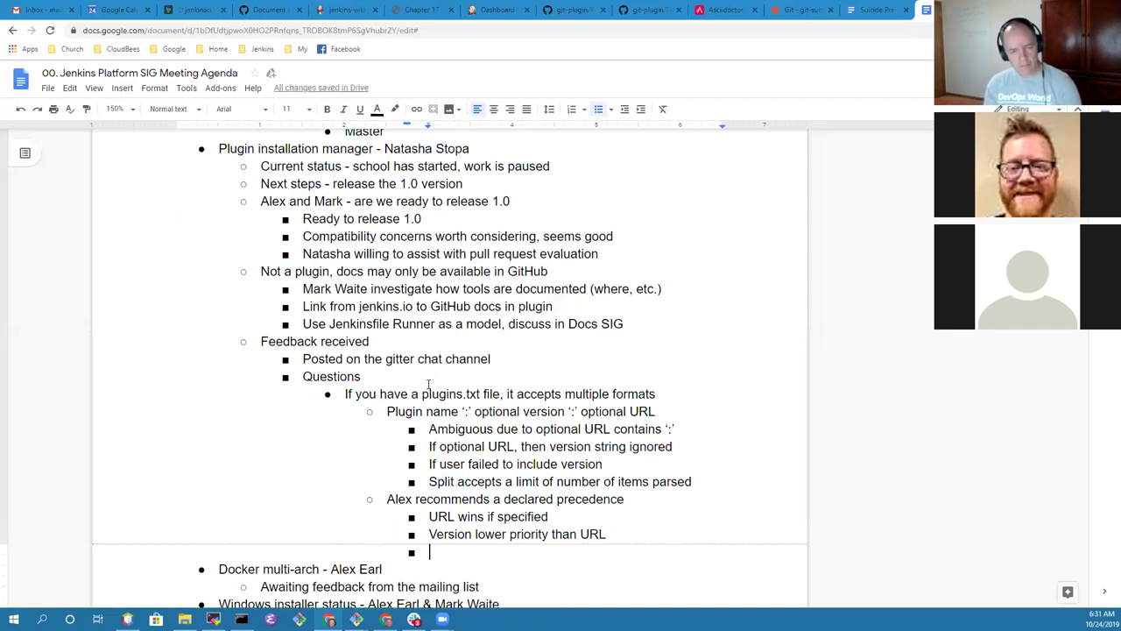
type("Natasha")
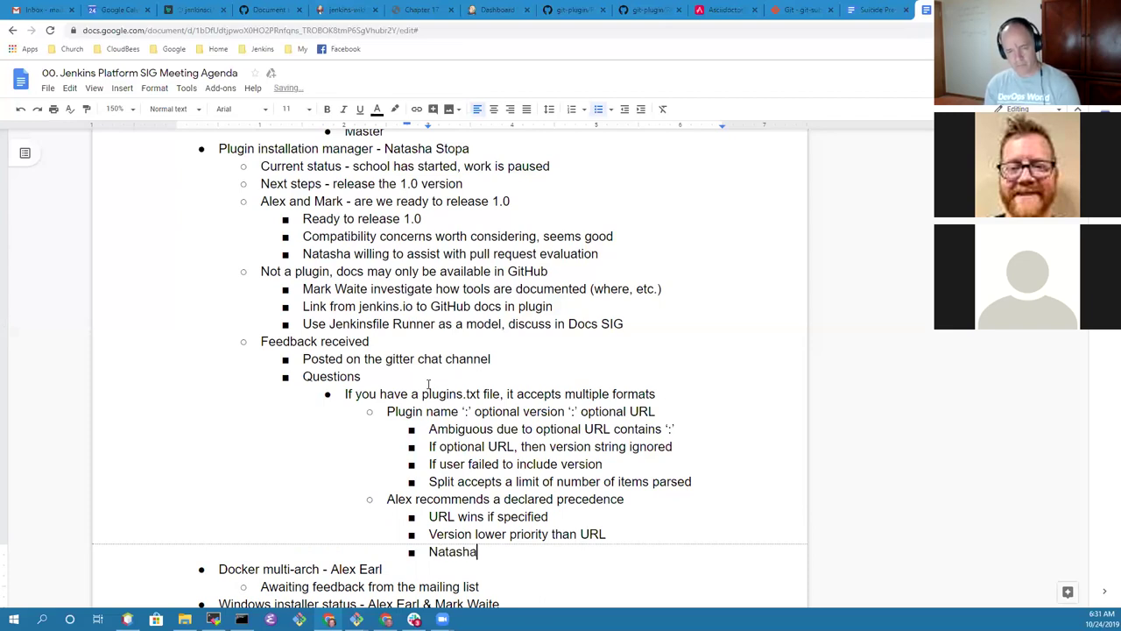
type(" agrees tha")
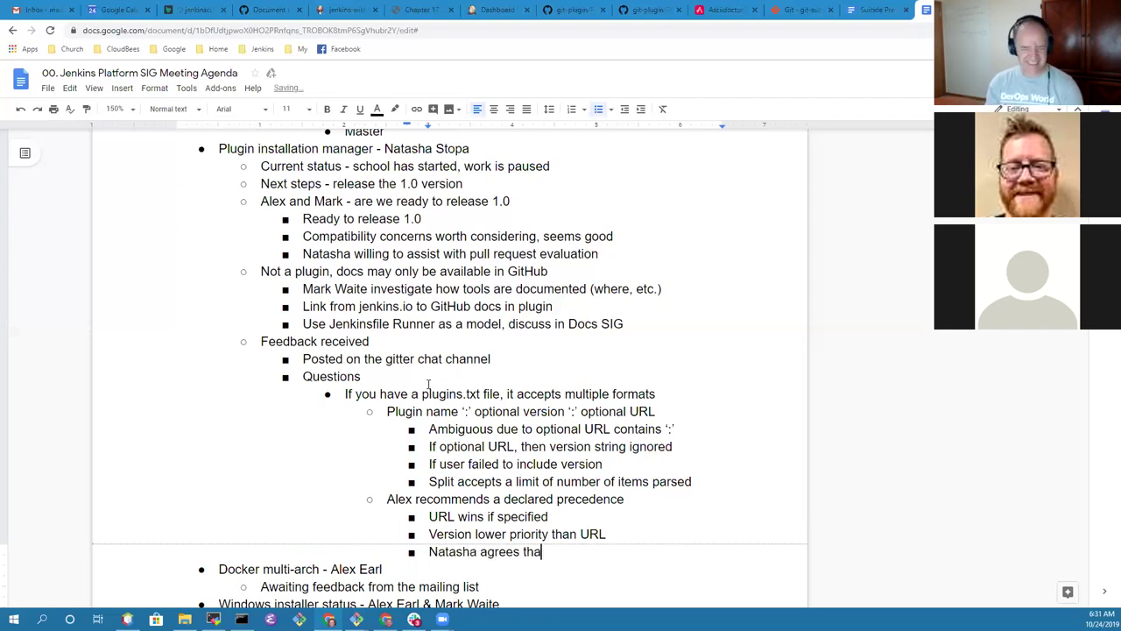
type("t docs")
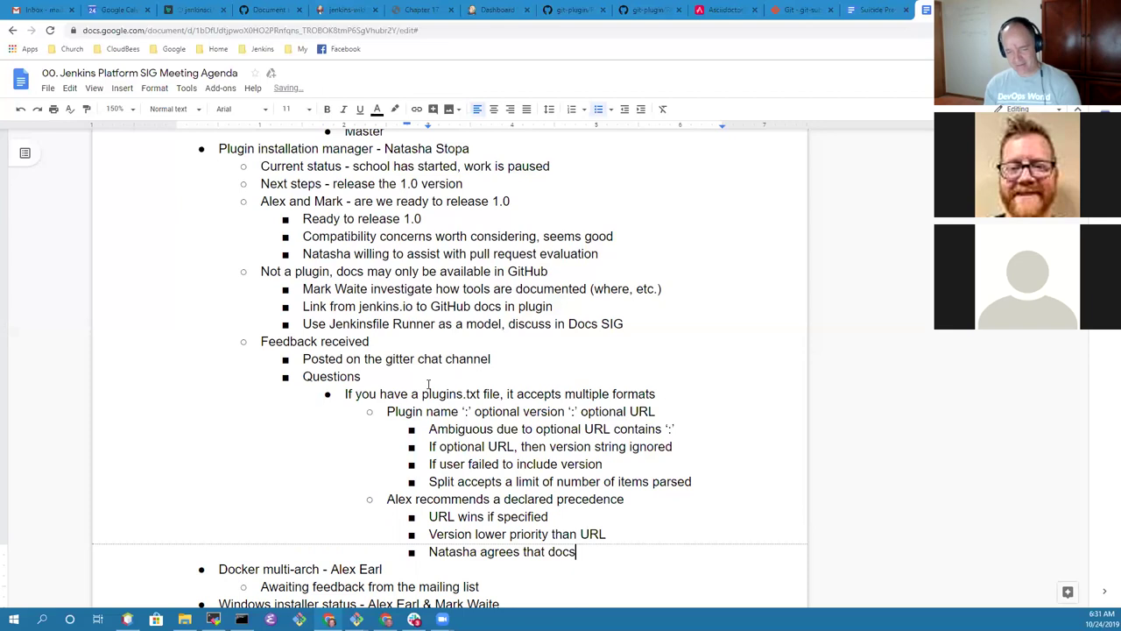
type(" improve")
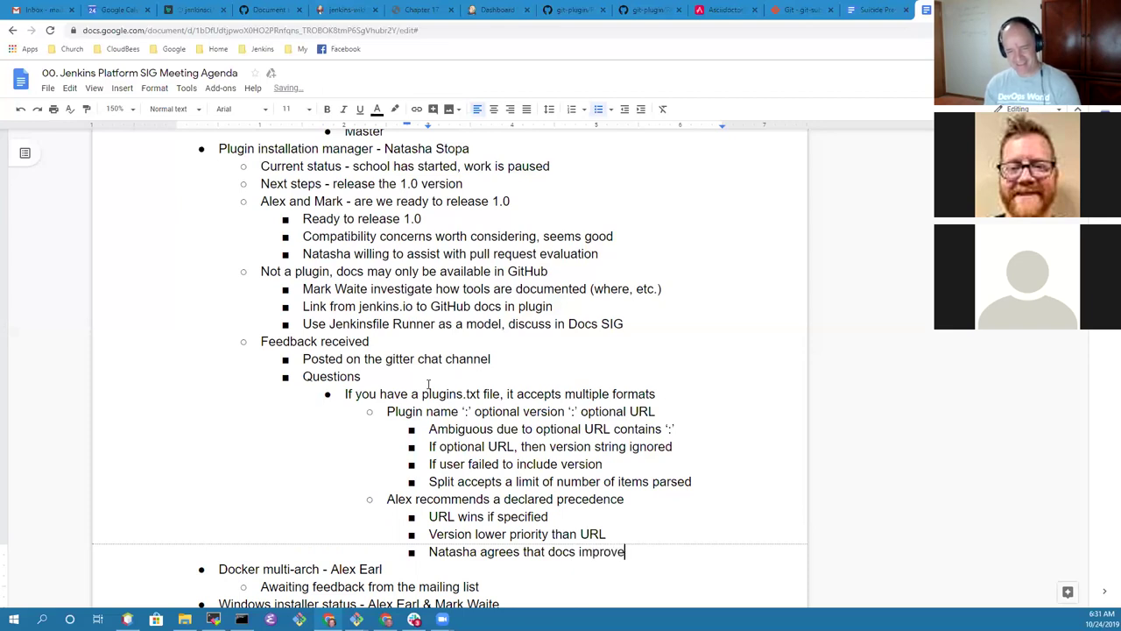
type("ment helps")
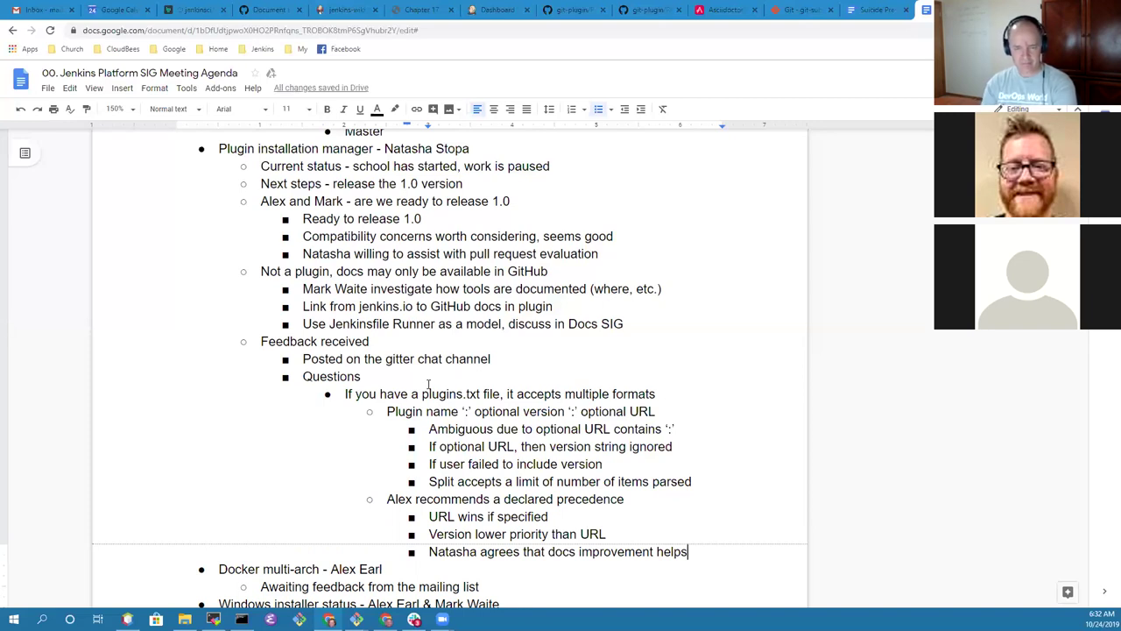
- Replace the leading 'If you have a' with 'Resolving' in the plugins.txt question
key("Up")
key("Up")
key("Up")
key("Up")
key("Up")
key("Up")
key("Up")
key("Up")
key("Up")
key("Up")
key("Up")
key("Up")
key("Down")
key("Down")
key("Home")
type("Resolving")
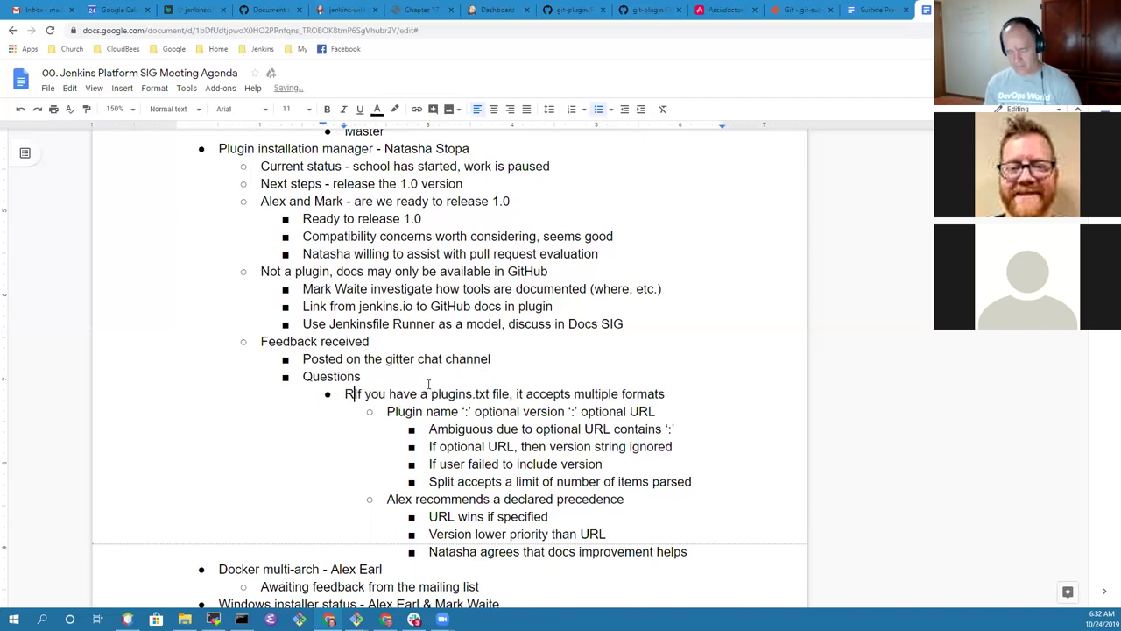
key("ctrl+shift+Right")
key("ctrl+shift+Right")
key("ctrl+shift+Right")
key("ctrl+shift+Right")
key("Delete")
key("End")
- Replace the word 'file' with 'ambiguities' in that question
key("ctrl+Left")
key("ctrl+Left")
key("ctrl+Left")
key("ctrl+Left")
key("ctrl+Left")
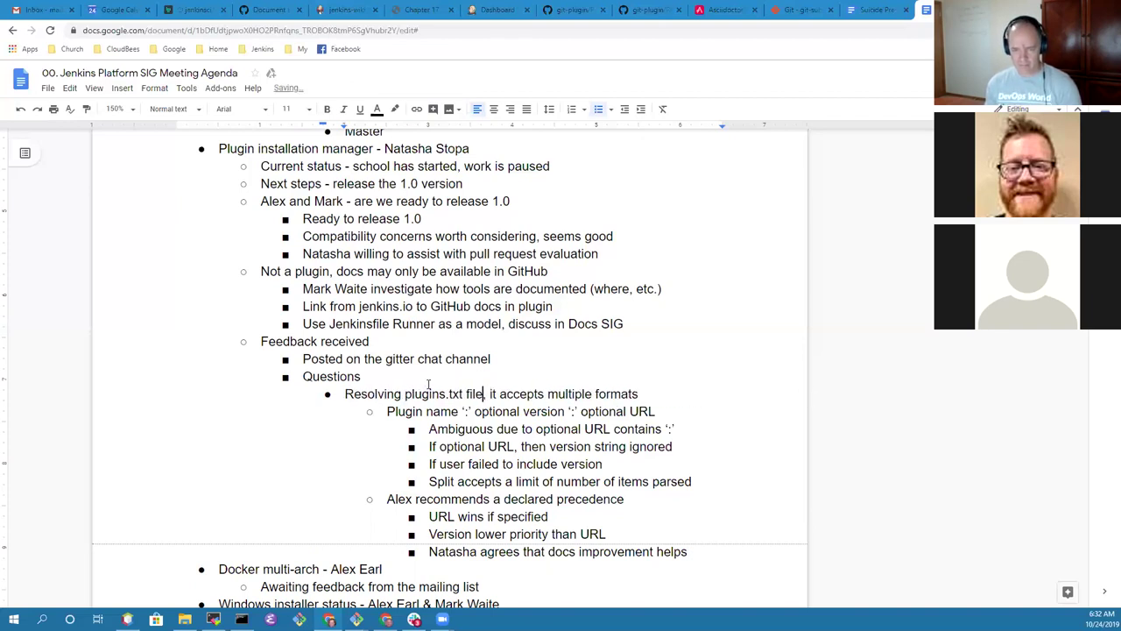
key("ctrl+shift+Right")
type("ambiguti")
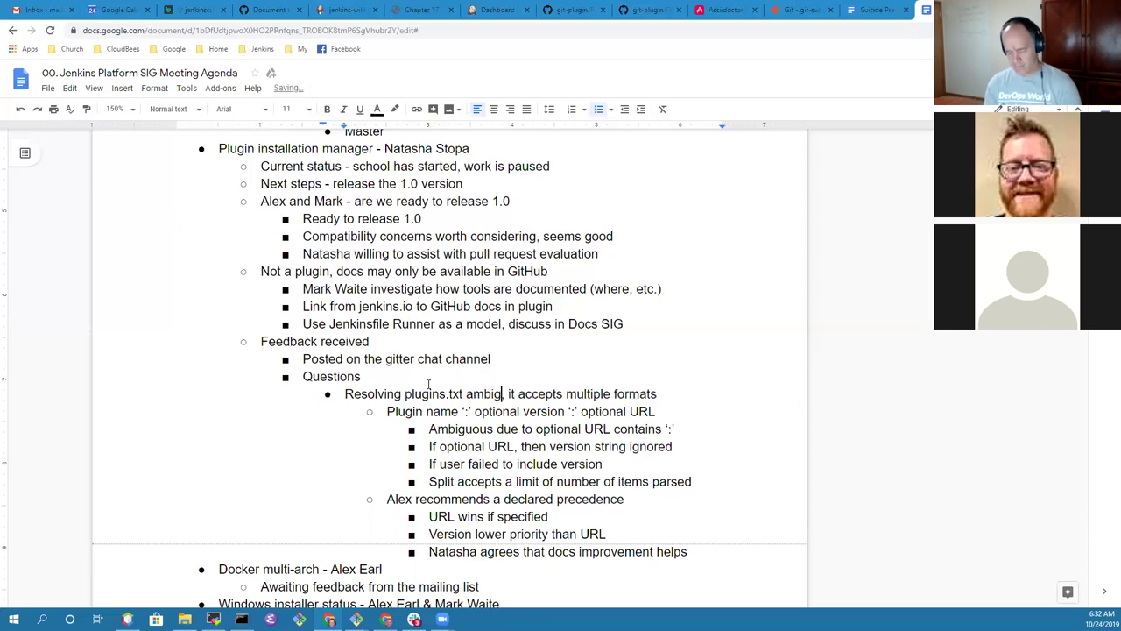
key("BackSpace")
key("BackSpace")
type("ities")
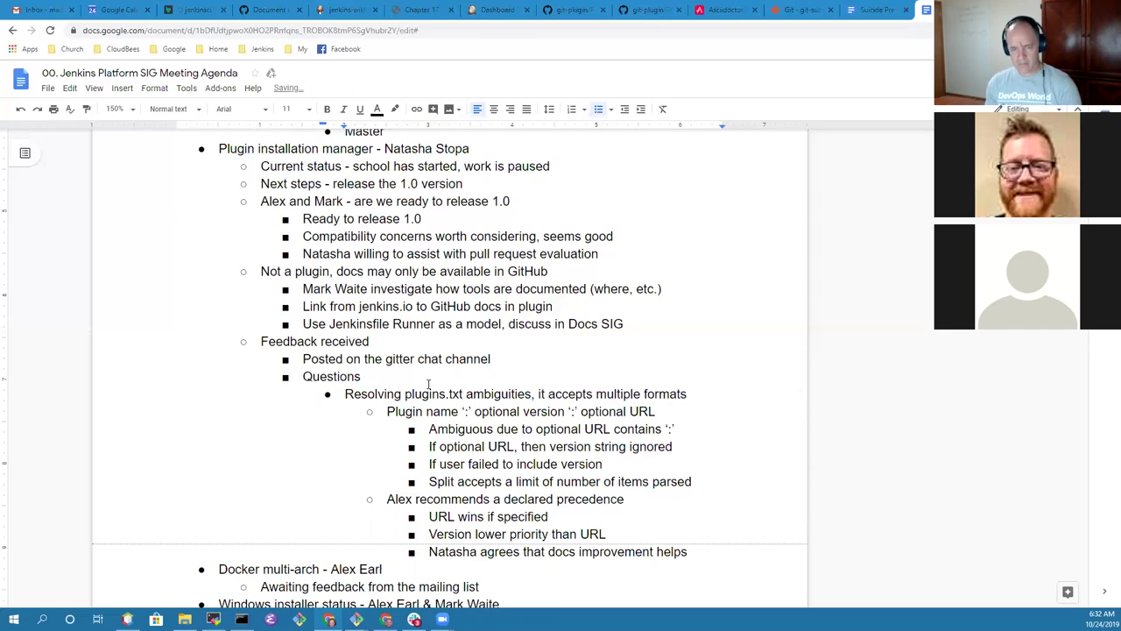
key("Down")
key("Down")
key("Down")
key("Down")
key("Down")
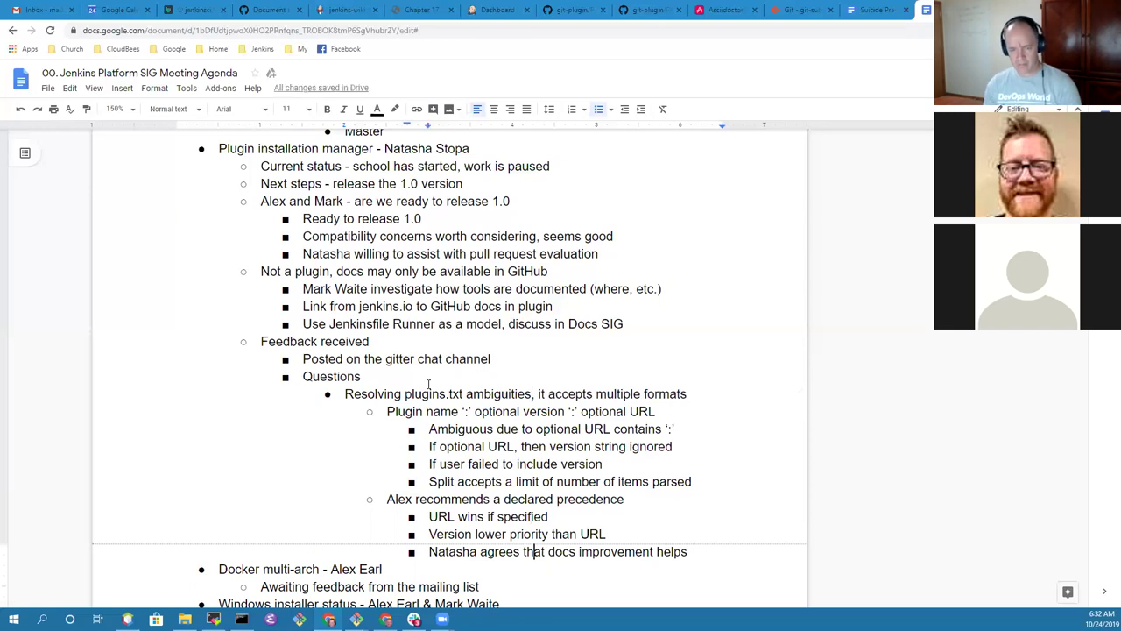
scroll(429, 383, "down", 2)
key("End")
- Add the question-level bullet 'Versioning the plugins.txt input file as first line'
key("Return")
key("shift+Tab")
key("shift+Tab")
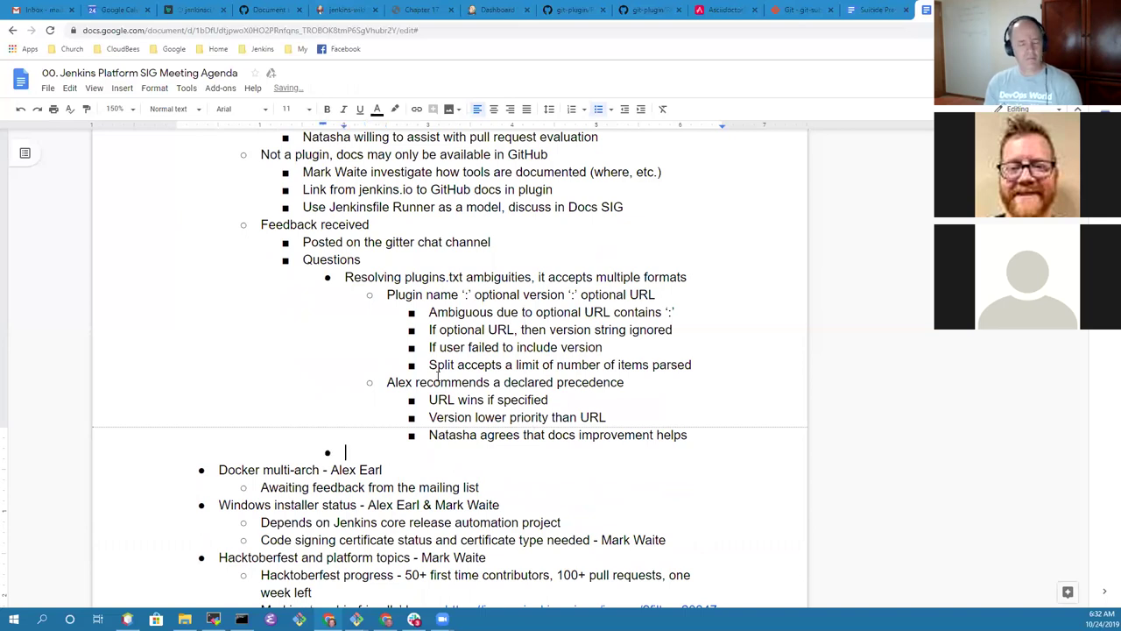
type("Versioni")
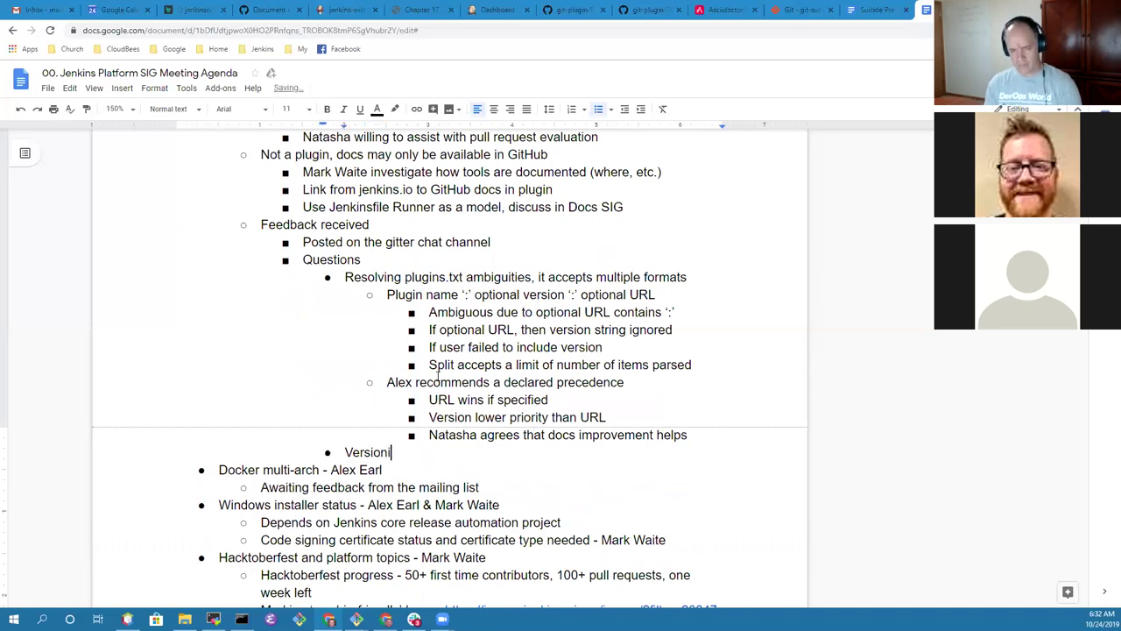
type("ng the plugin")
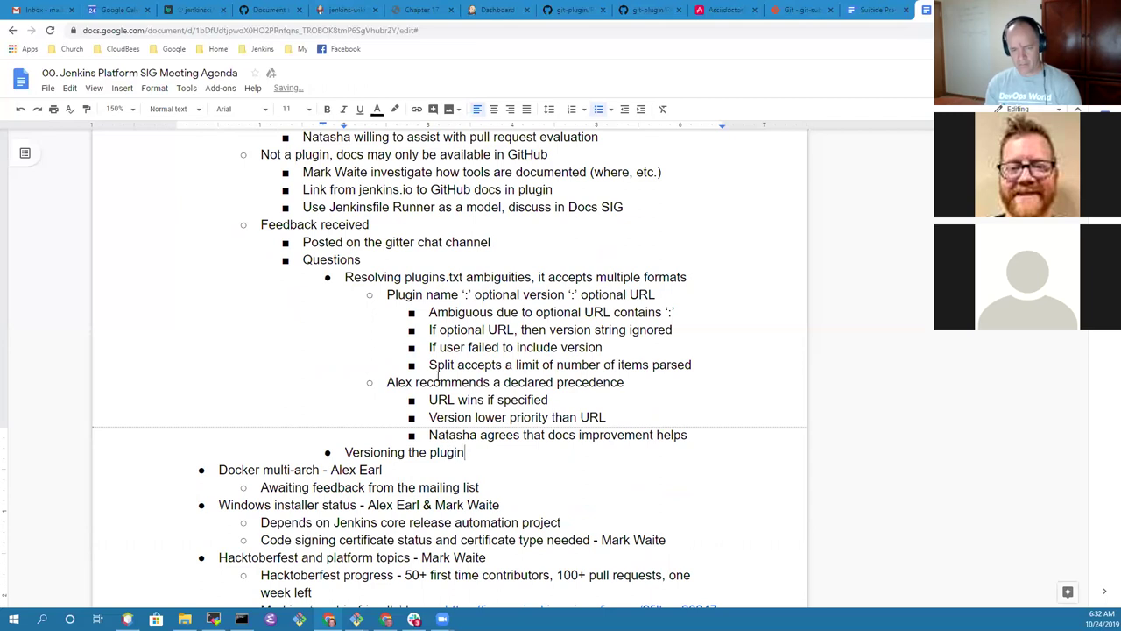
type("s.txt ")
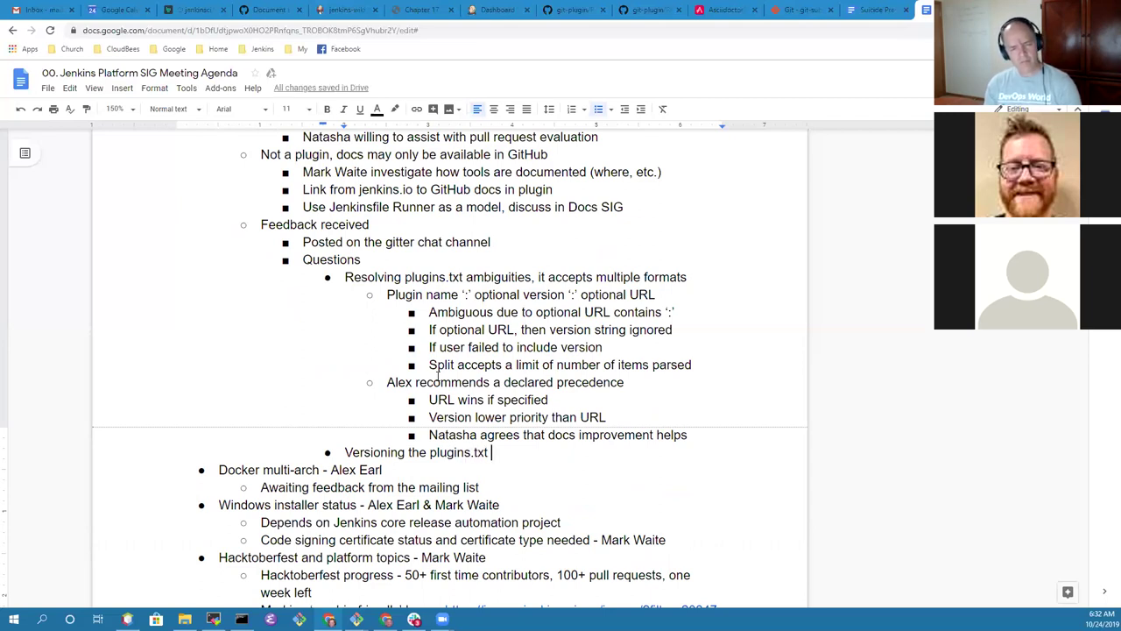
type("input file")
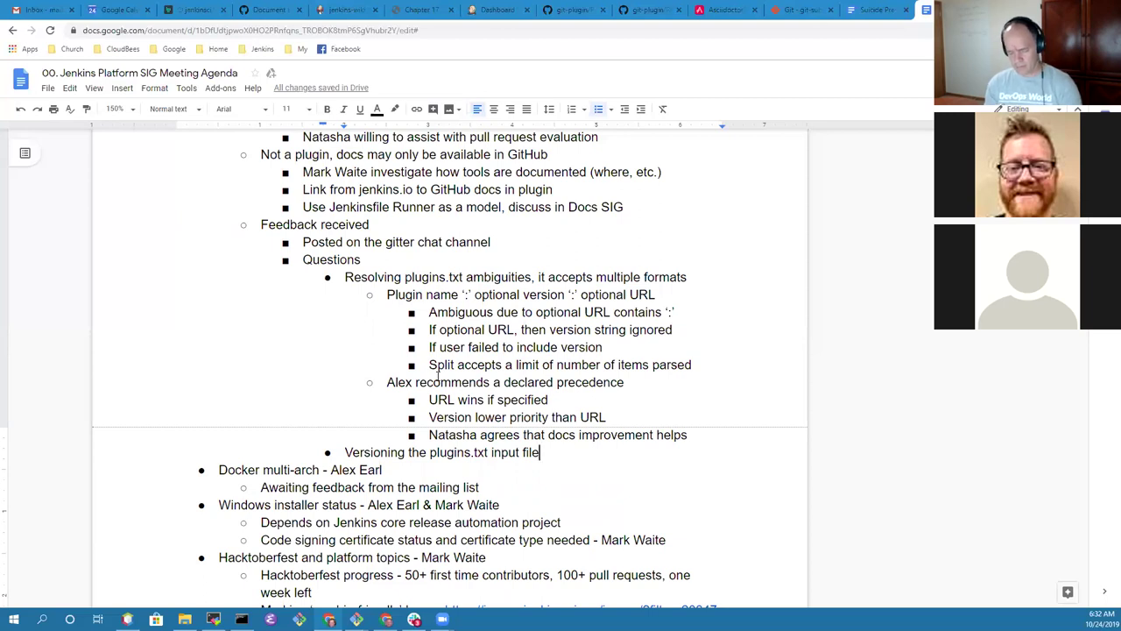
type("as first line")
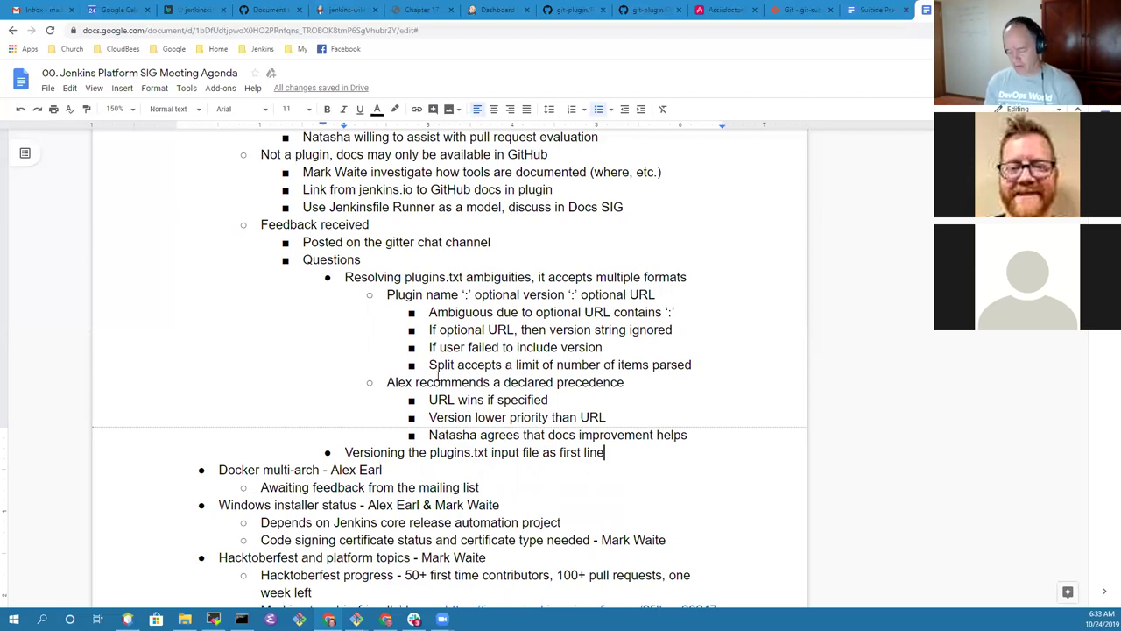
- Nest 'Add one or more lines which declare version number of file' and 'Version number allows future format change detection'
key("Return")
key("Tab")
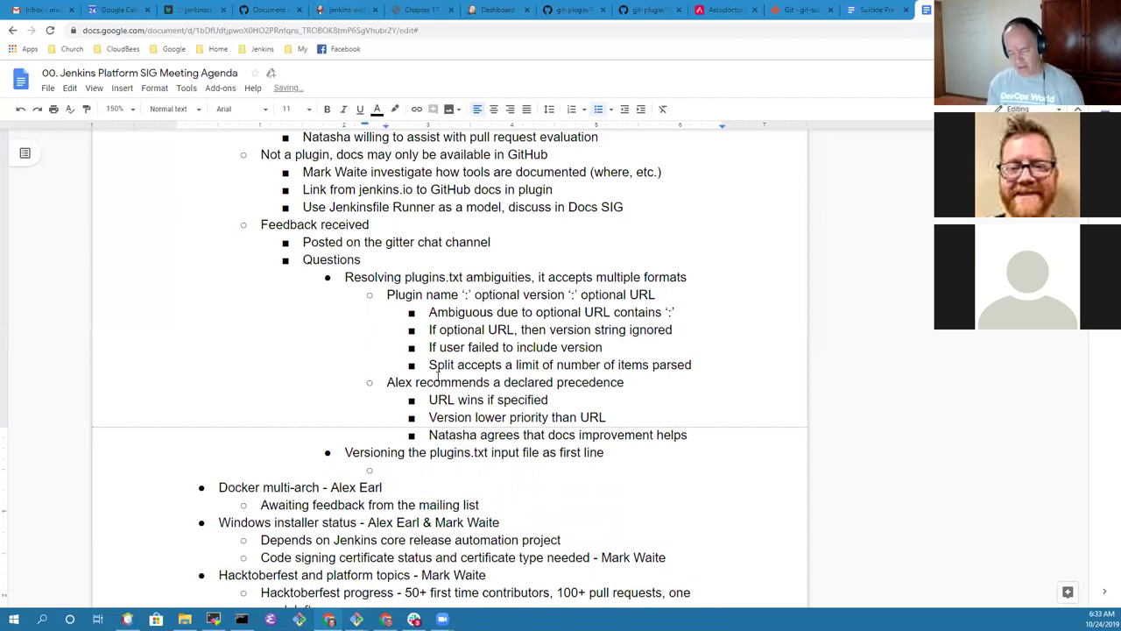
type("Add")
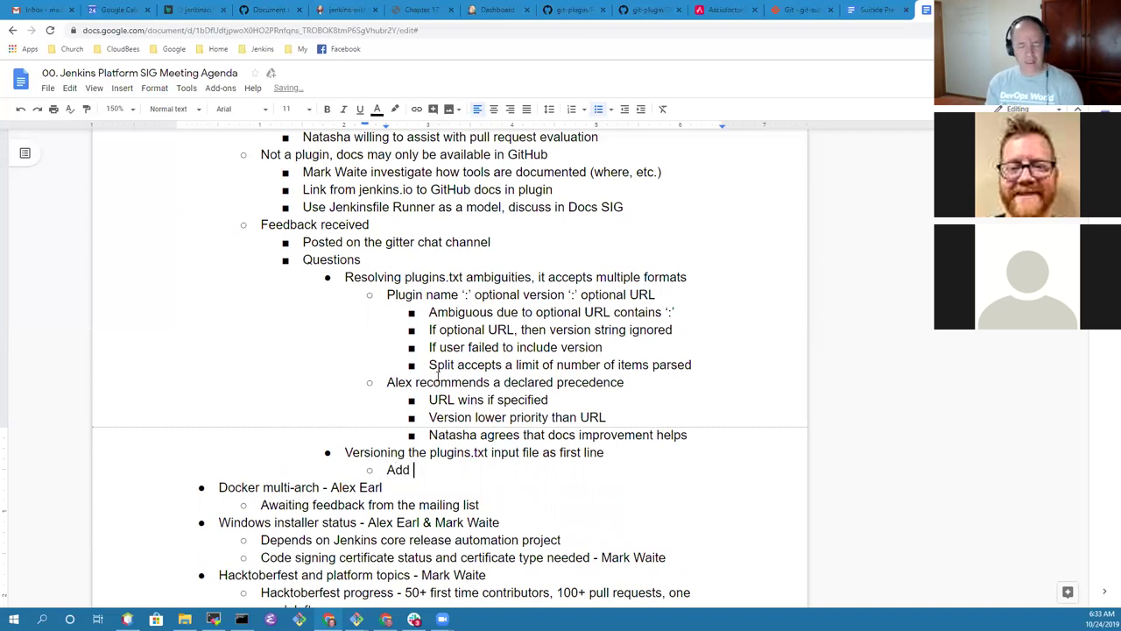
type(" one or more lines")
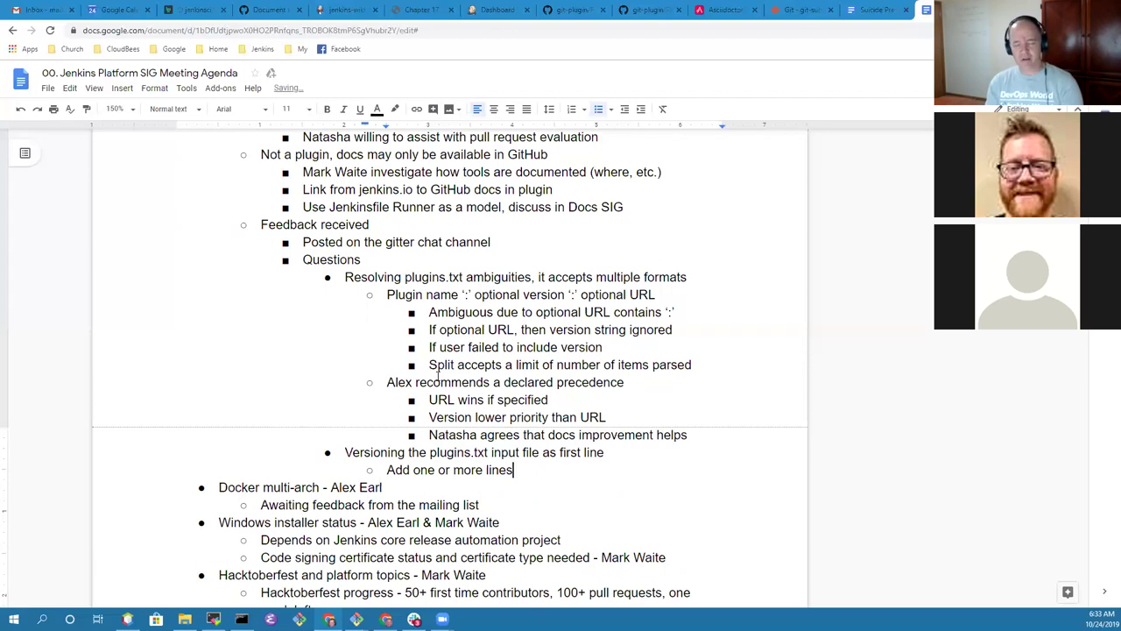
type(" which ")
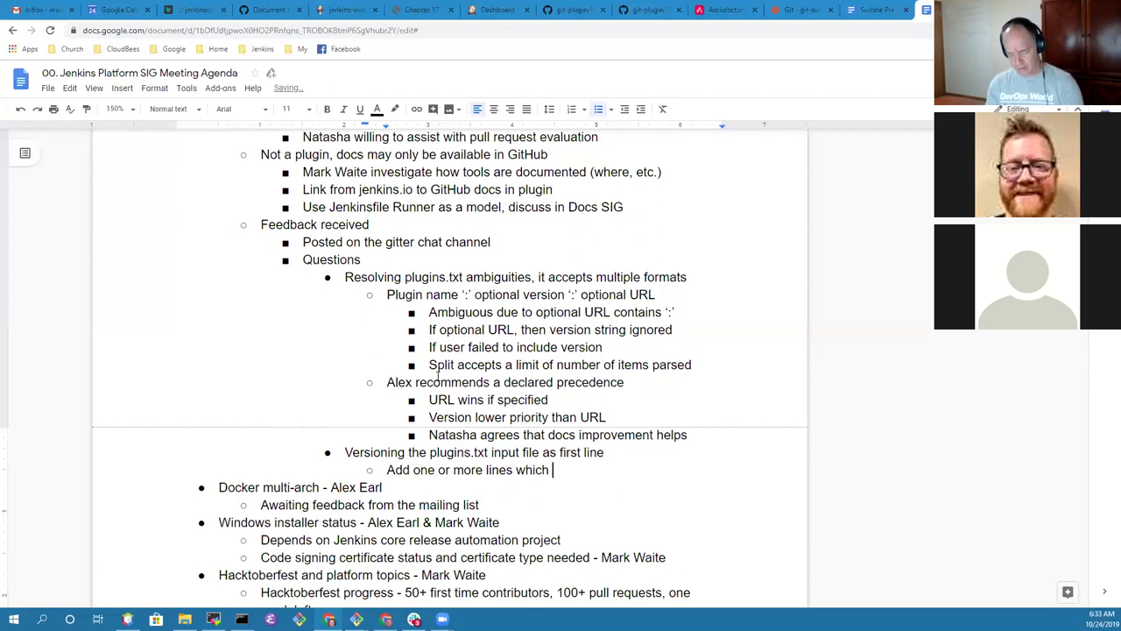
type("declar")
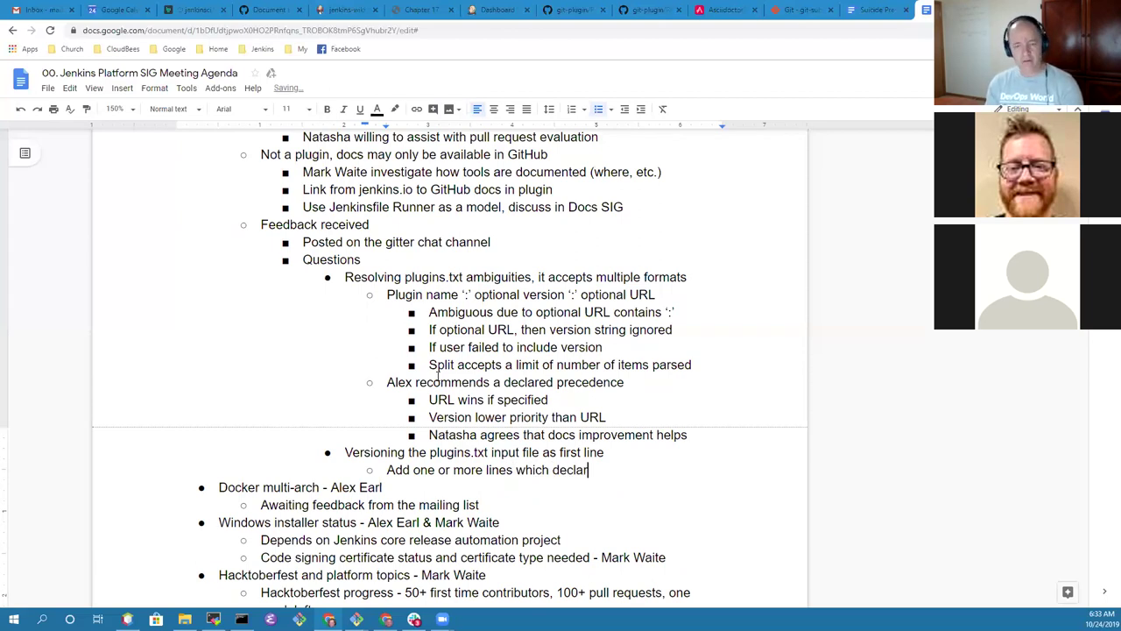
type("e version num")
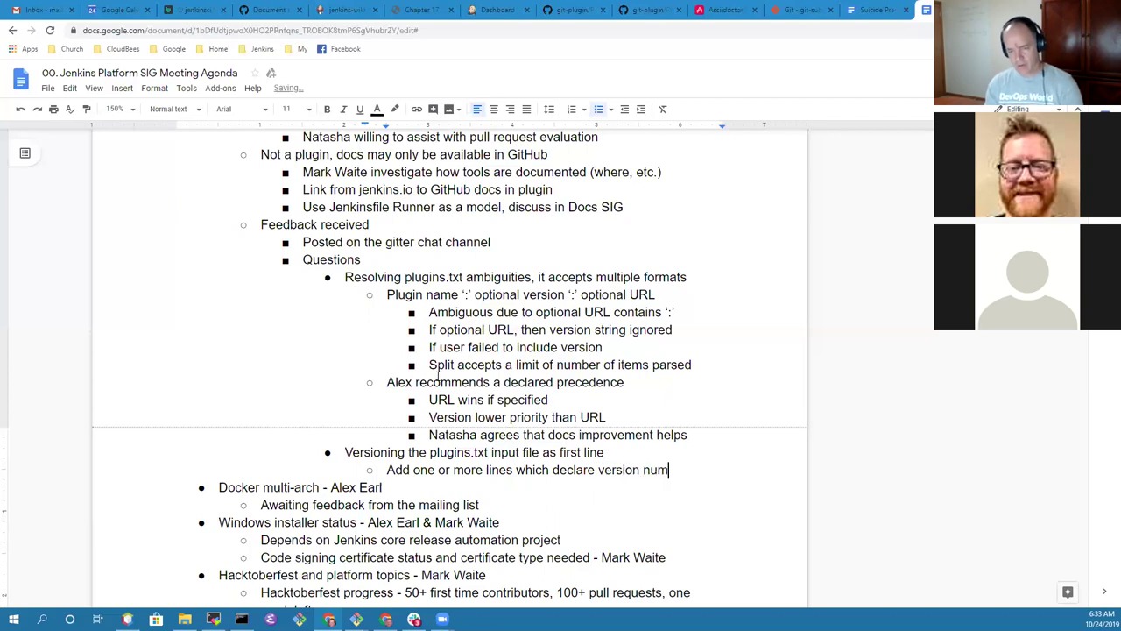
type("ber of file")
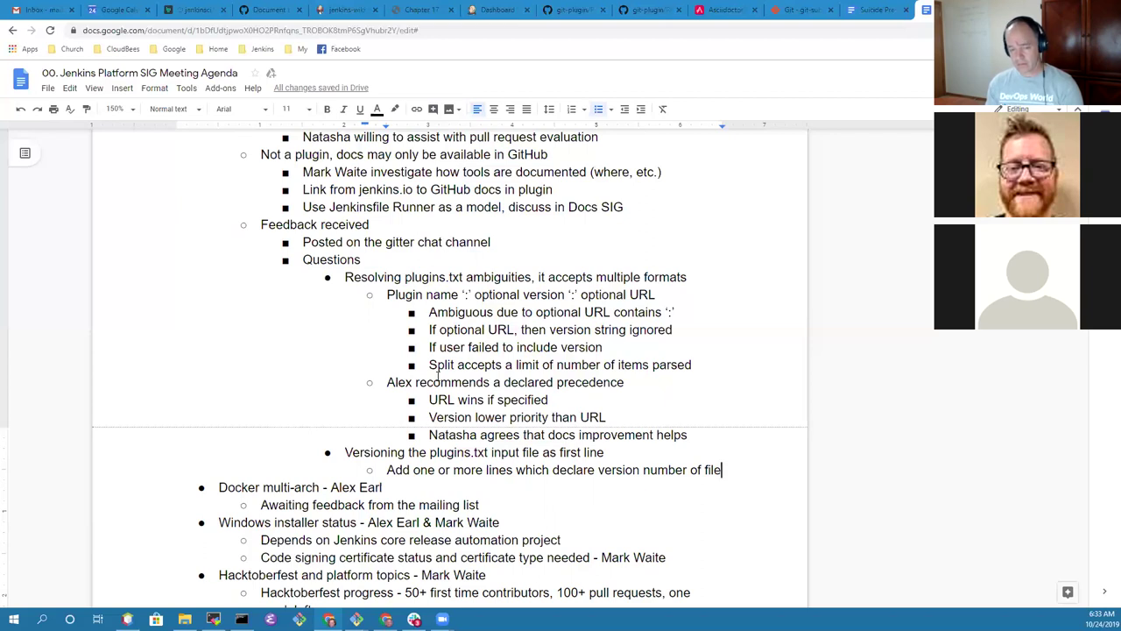
key("Return")
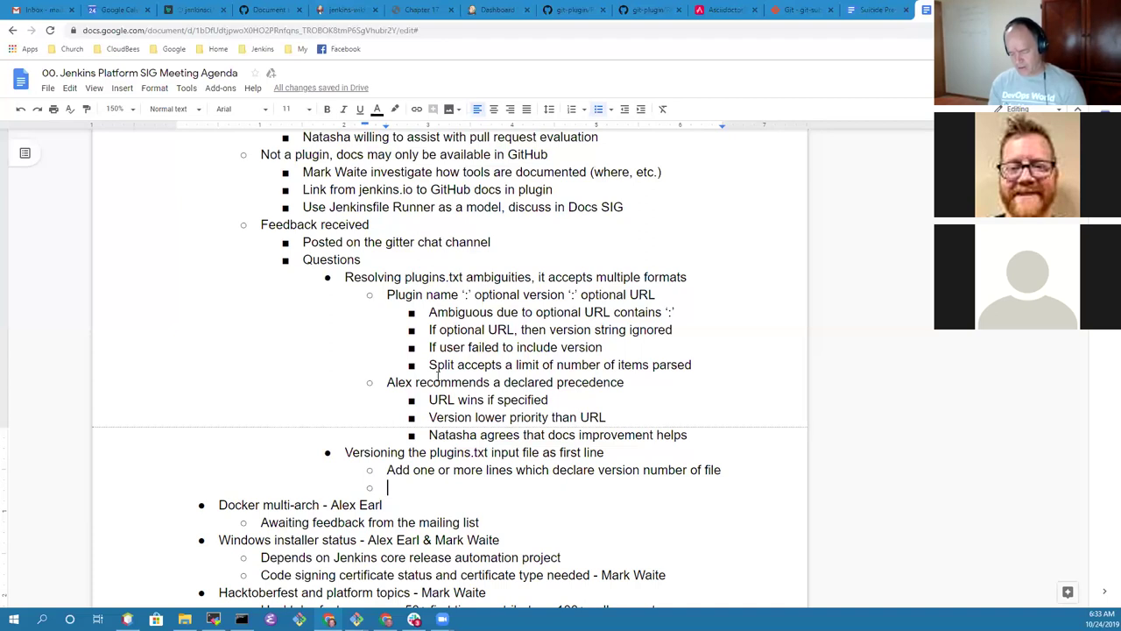
type("Comment format")
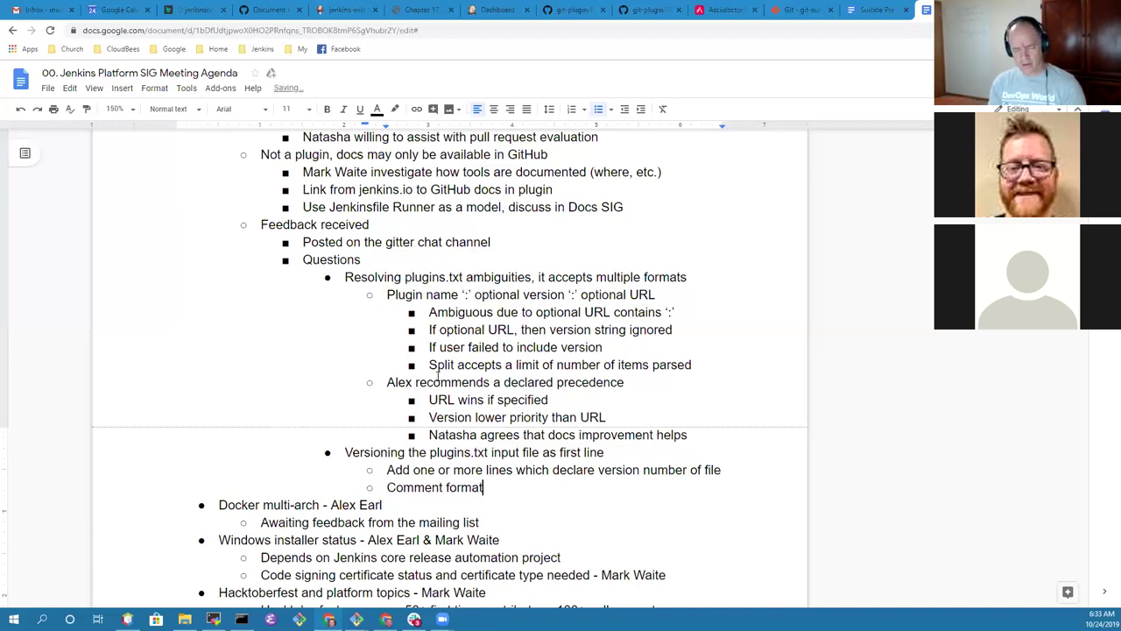
key("ctrl+BackSpace")
key("ctrl+BackSpace")
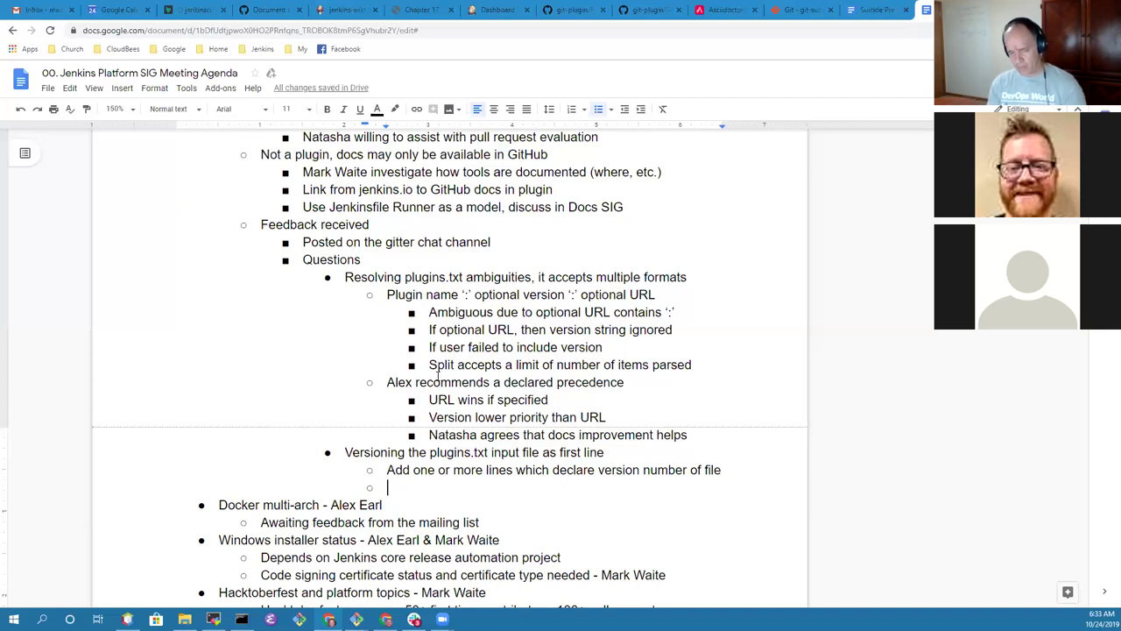
type("V")
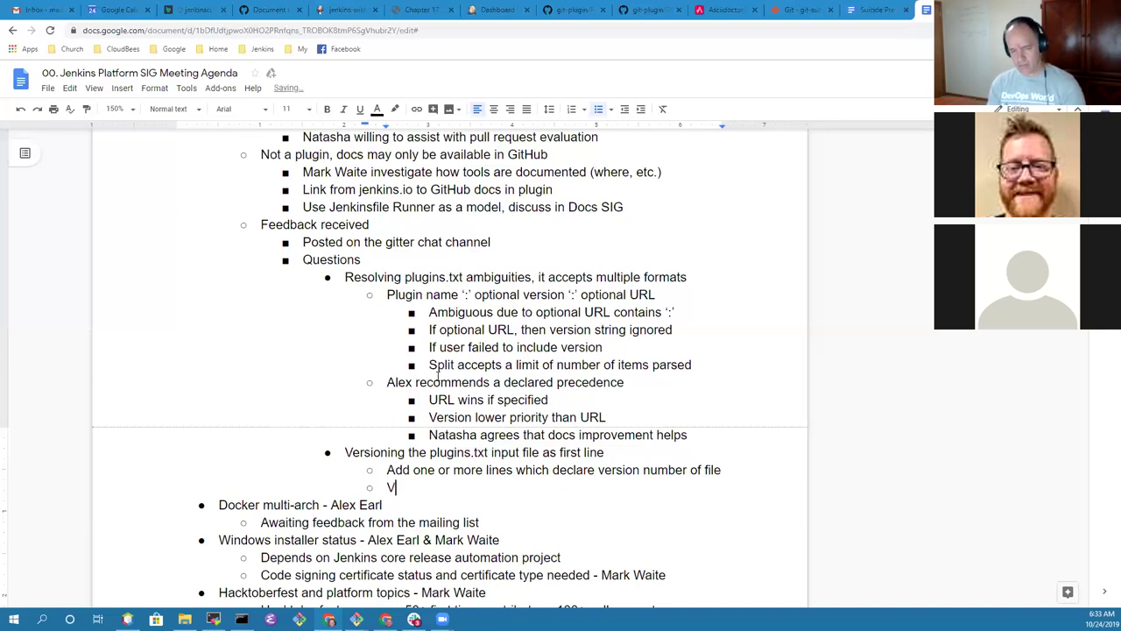
type("ersion numbe")
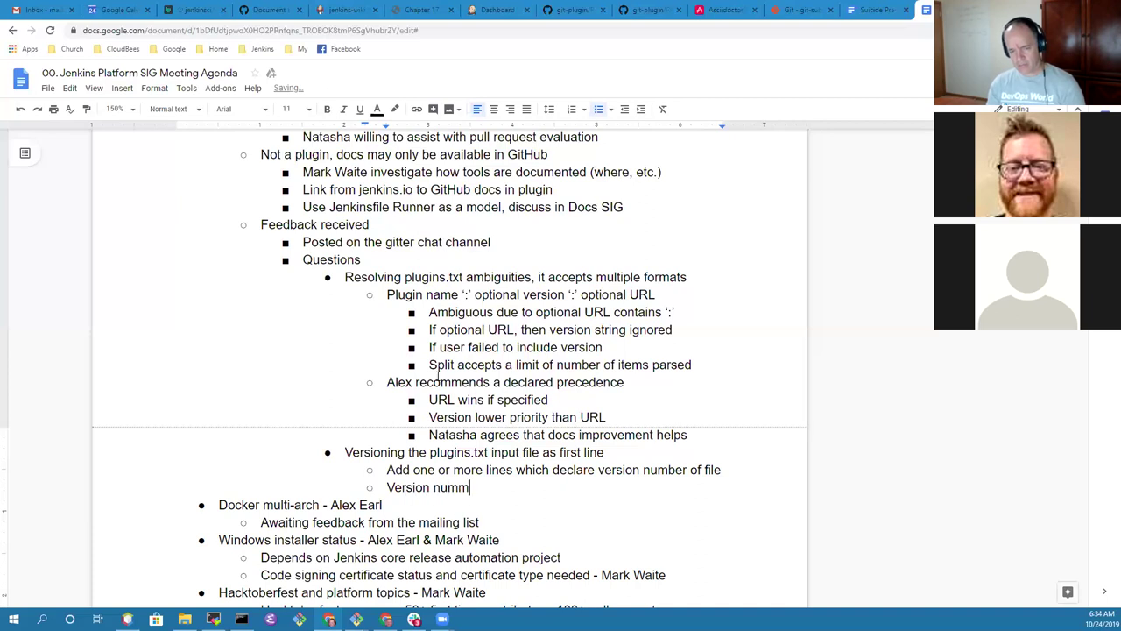
type("r allows future fo")
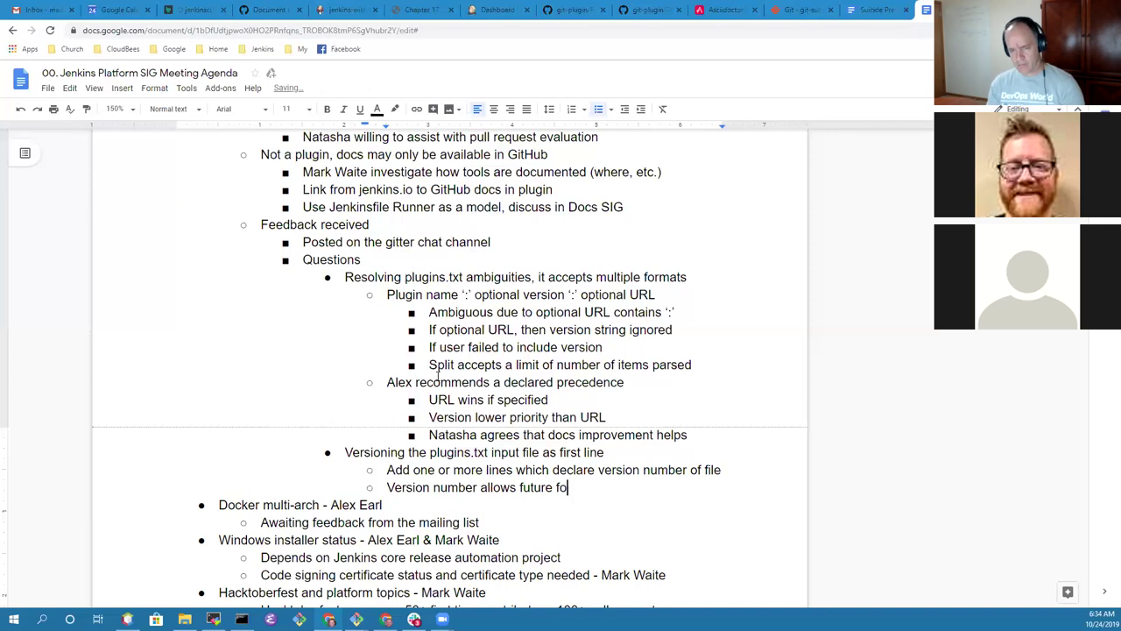
type("rmat change detection")
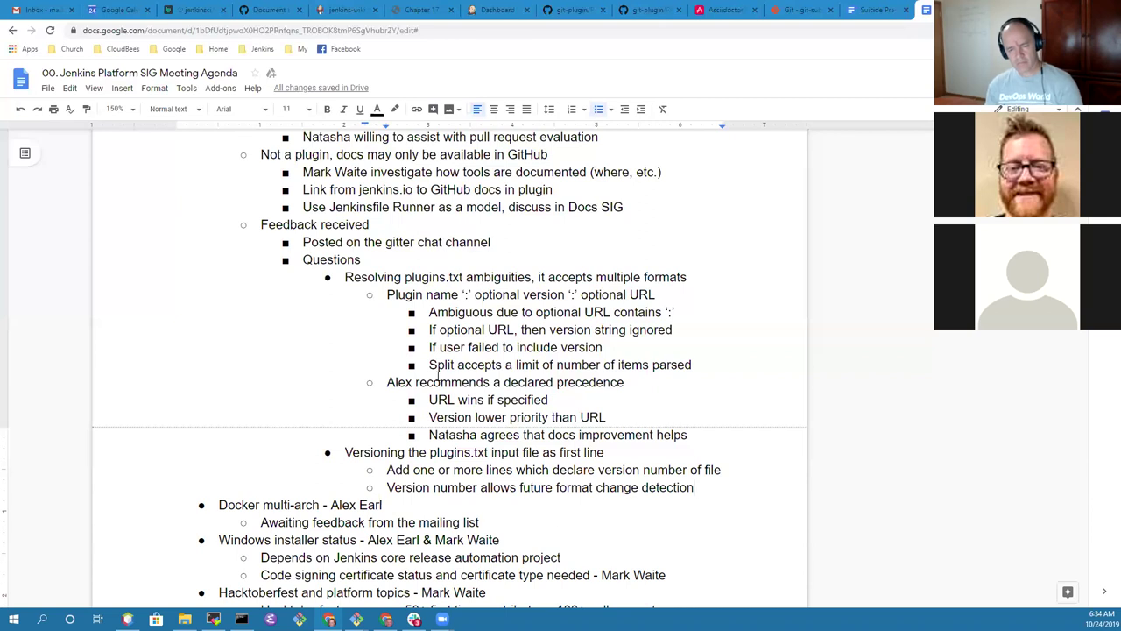
scroll(438, 374, "down", 3)
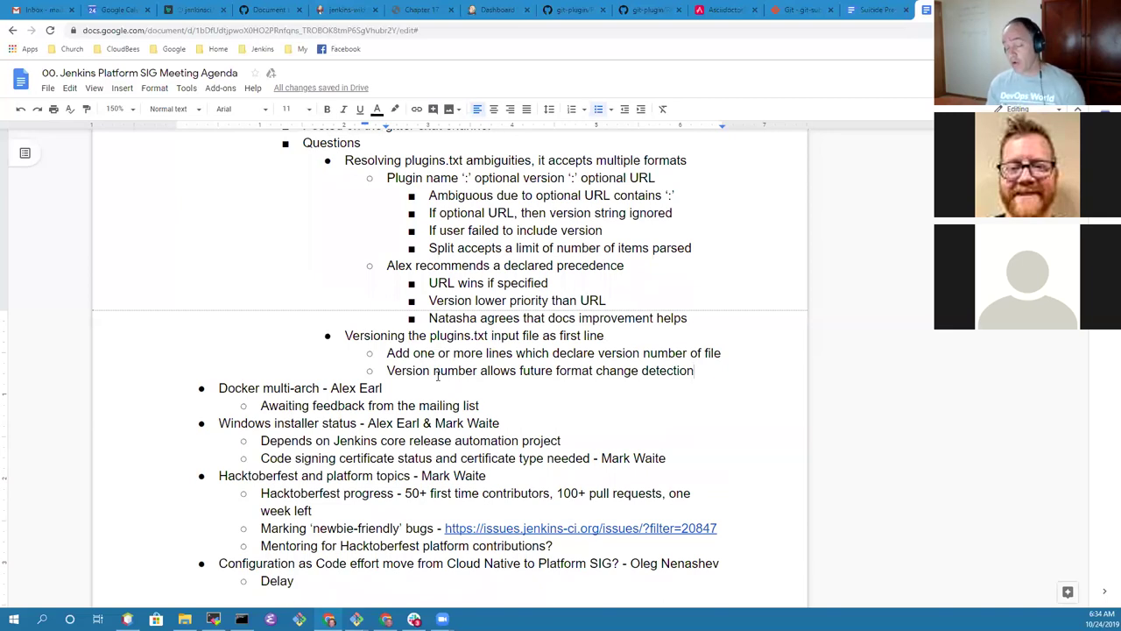
key("Return")
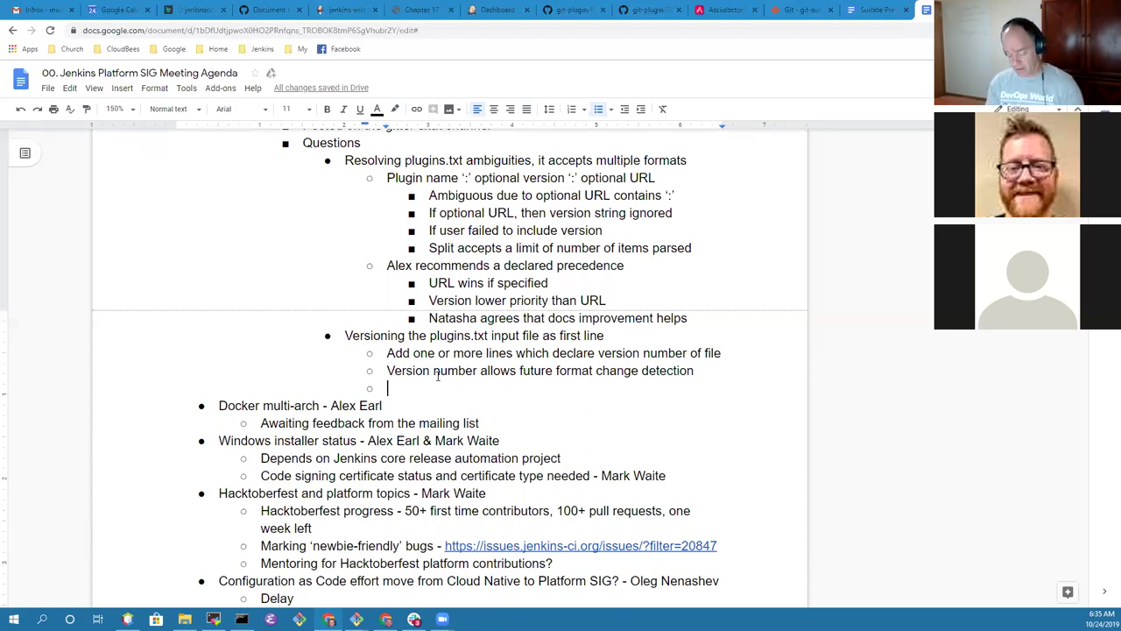
- Note the suggestion to use a comment in the current format
type("Mark sugg")
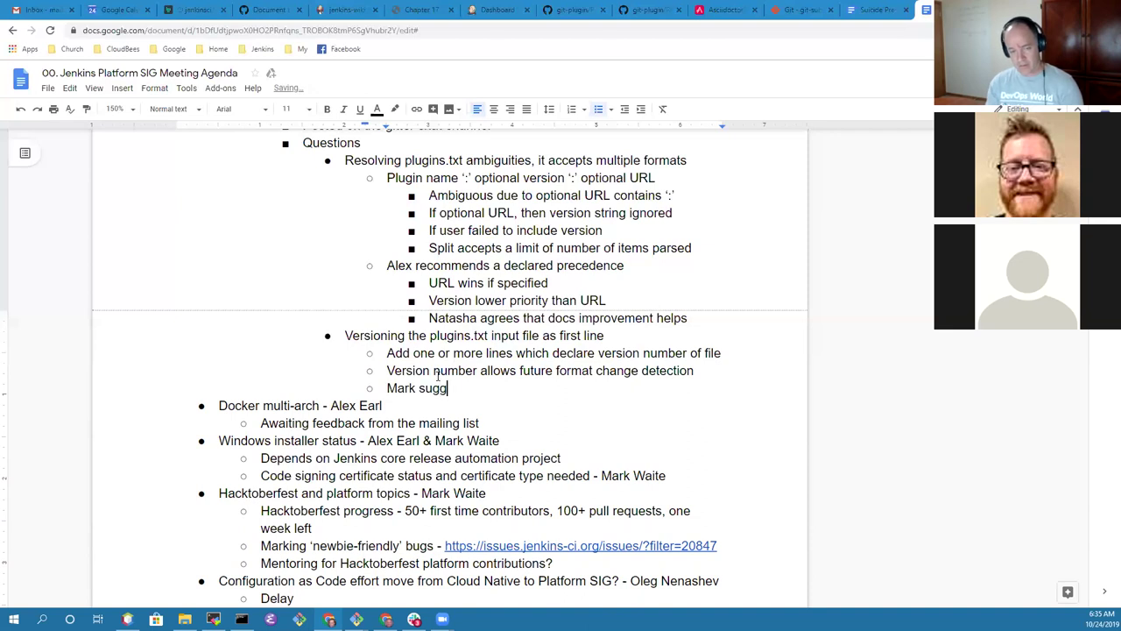
type("ested using a")
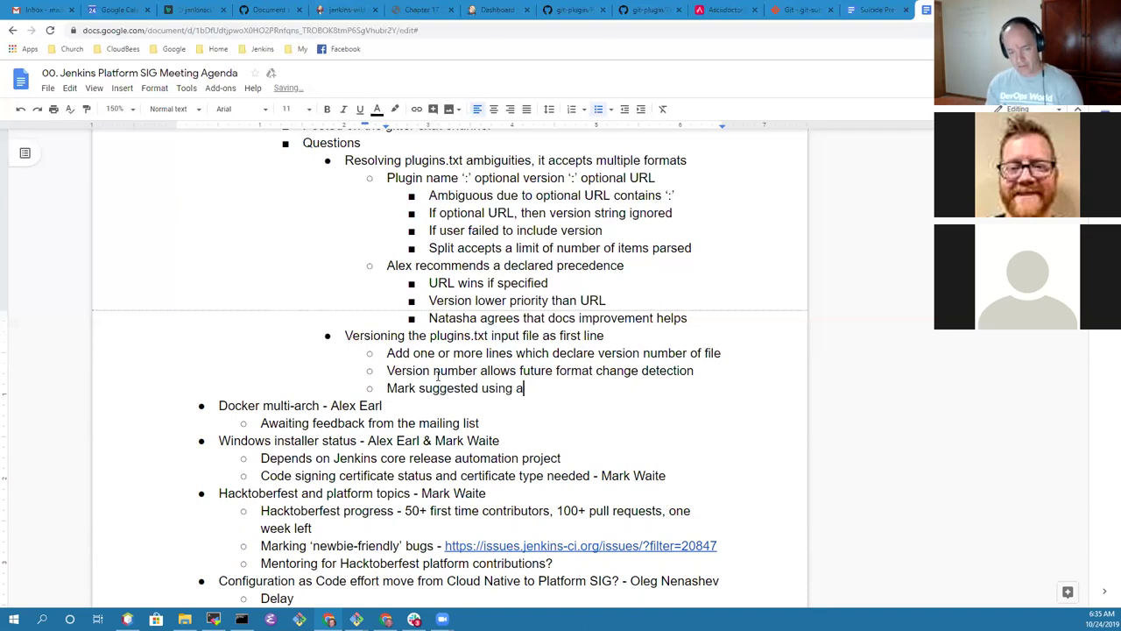
type("comment in the ")
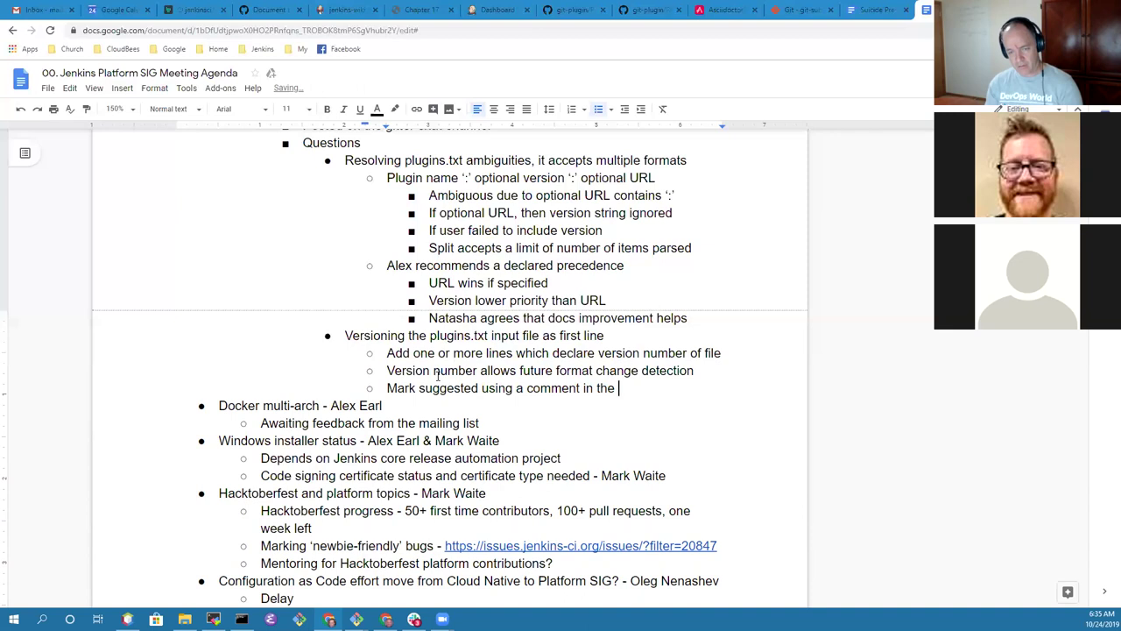
type("current format")
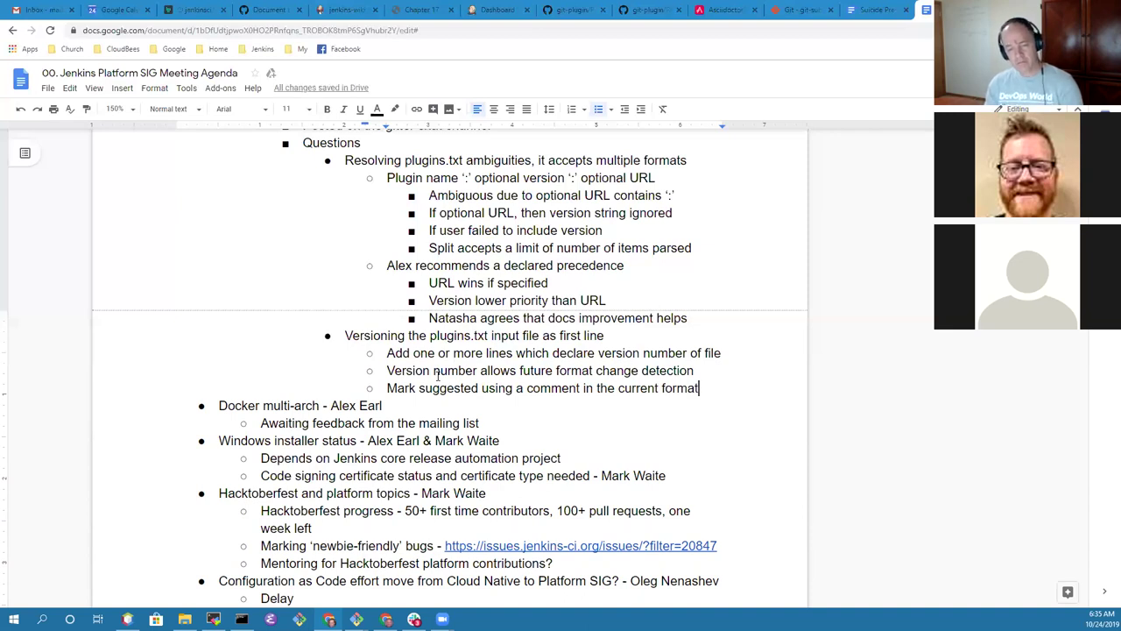
key("Return")
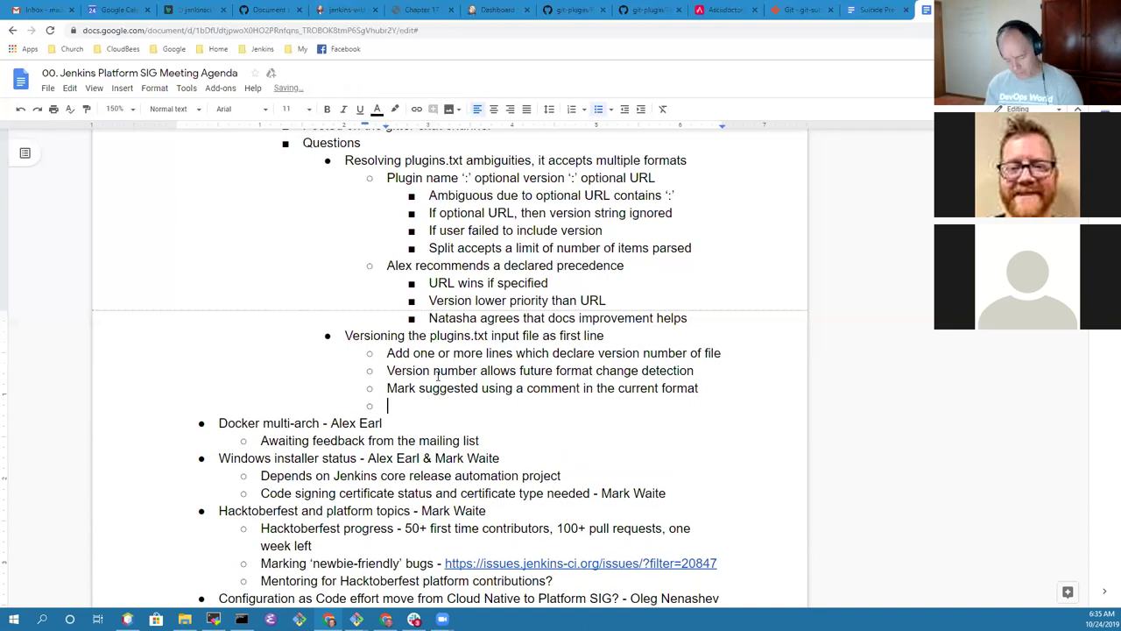
- Add the note that a command line version for arg would work
type("Alex notesd")
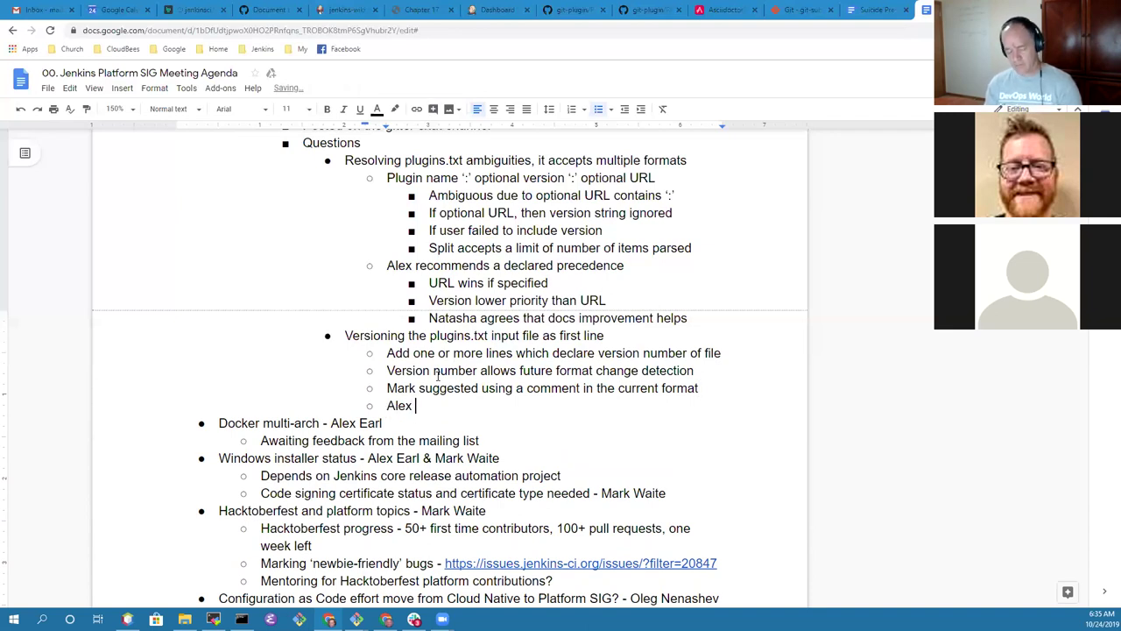
key("BackSpace")
key("BackSpace")
type("d tha")
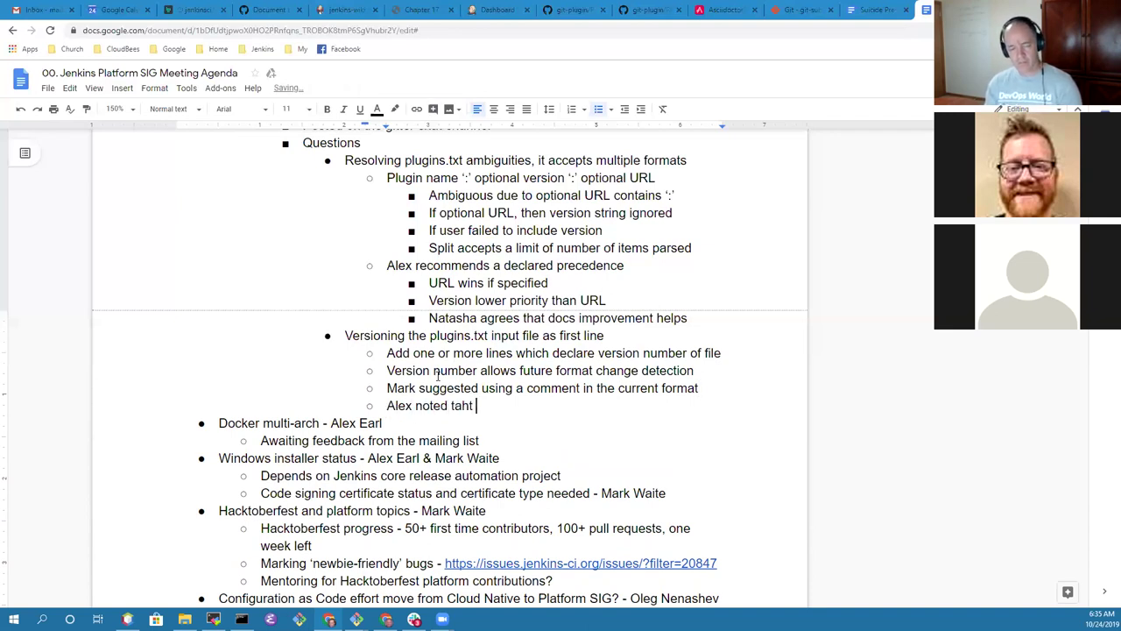
key("BackSpace")
key("BackSpace")
key("BackSpace")
type("that a comand")
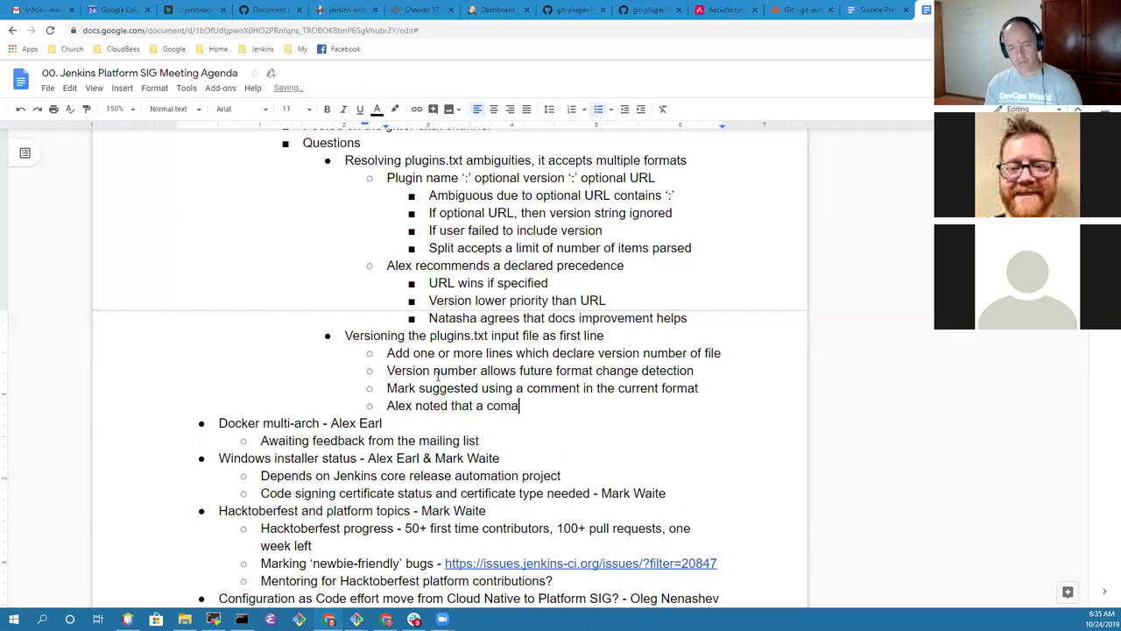
key("BackSpace")
key("BackSpace")
key("BackSpace")
key("BackSpace")
key("BackSpace")
key("BackSpace")
key("BackSpace")
type("command li")
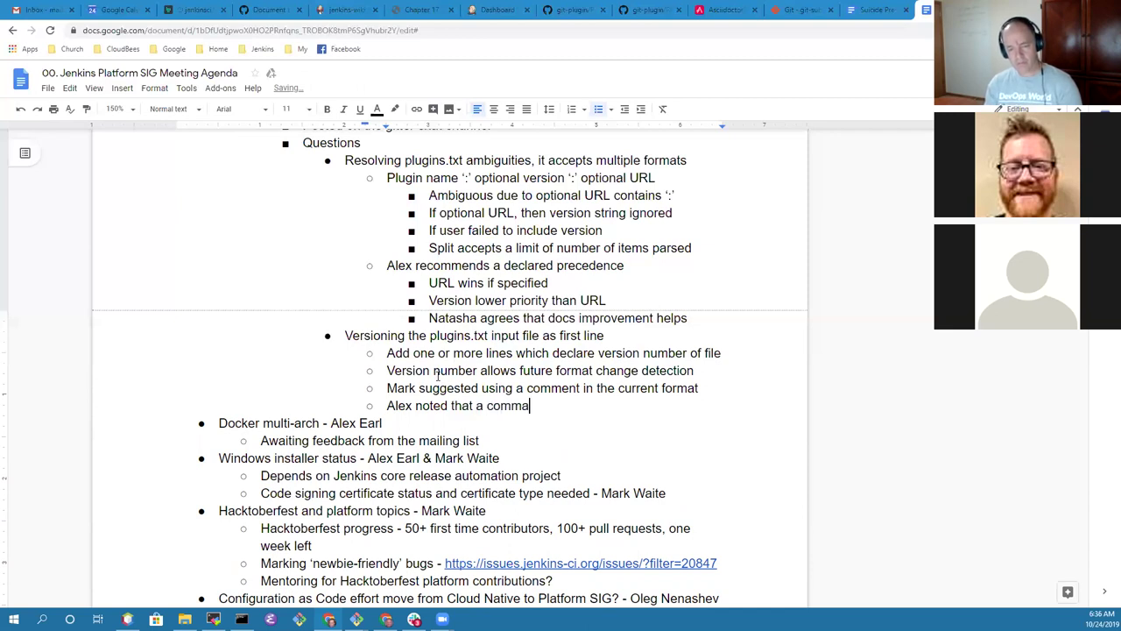
type("ne version")
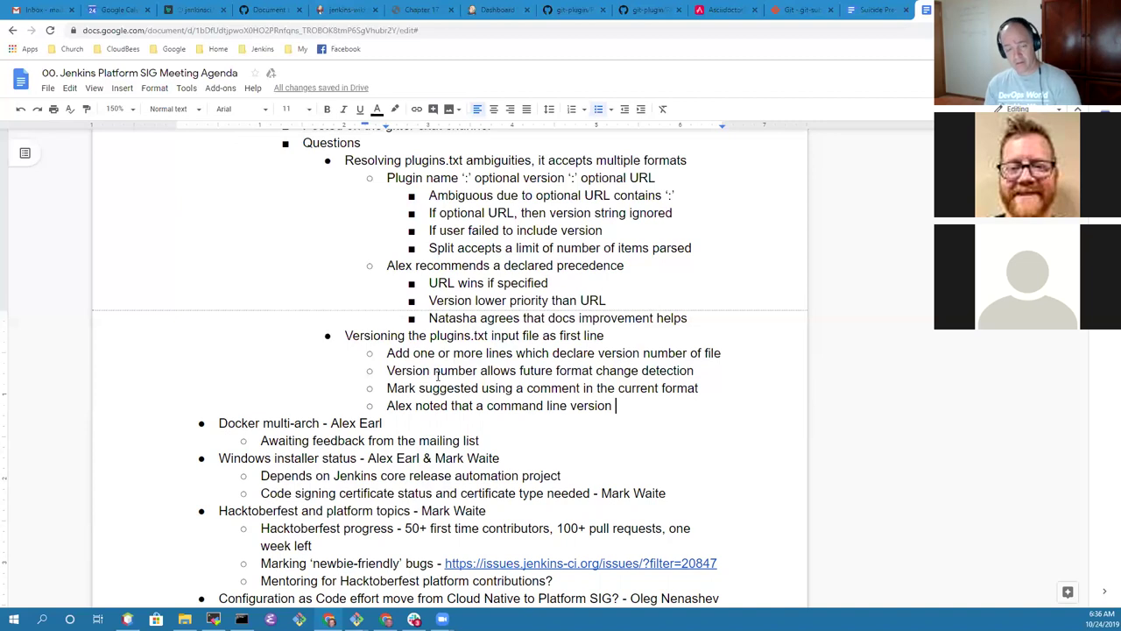
key("BackSpace")
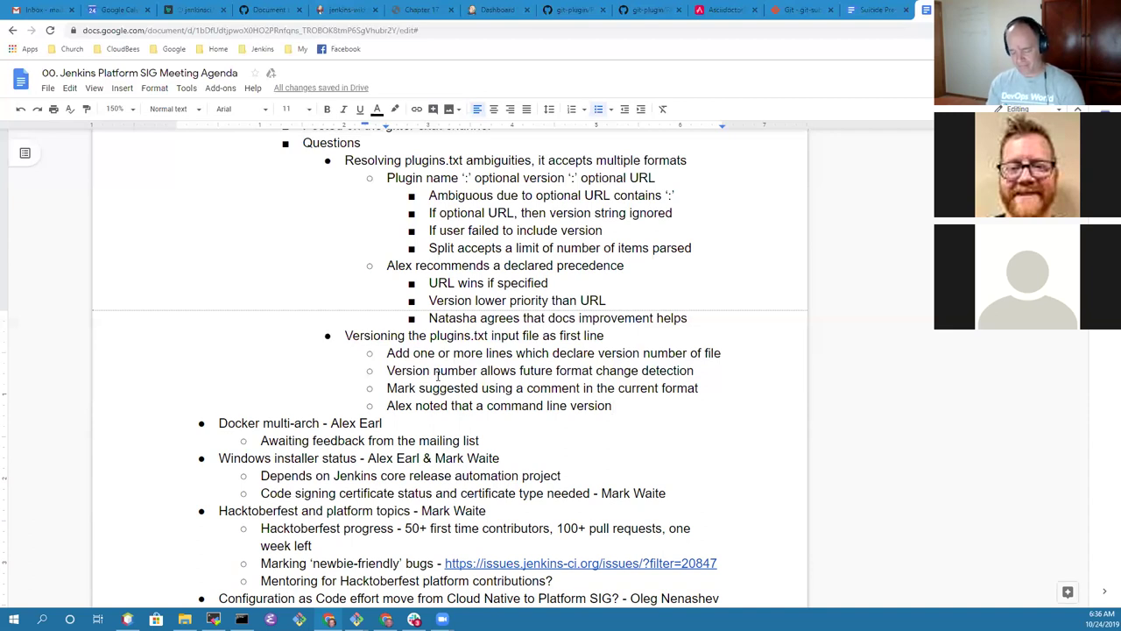
type("for arg")
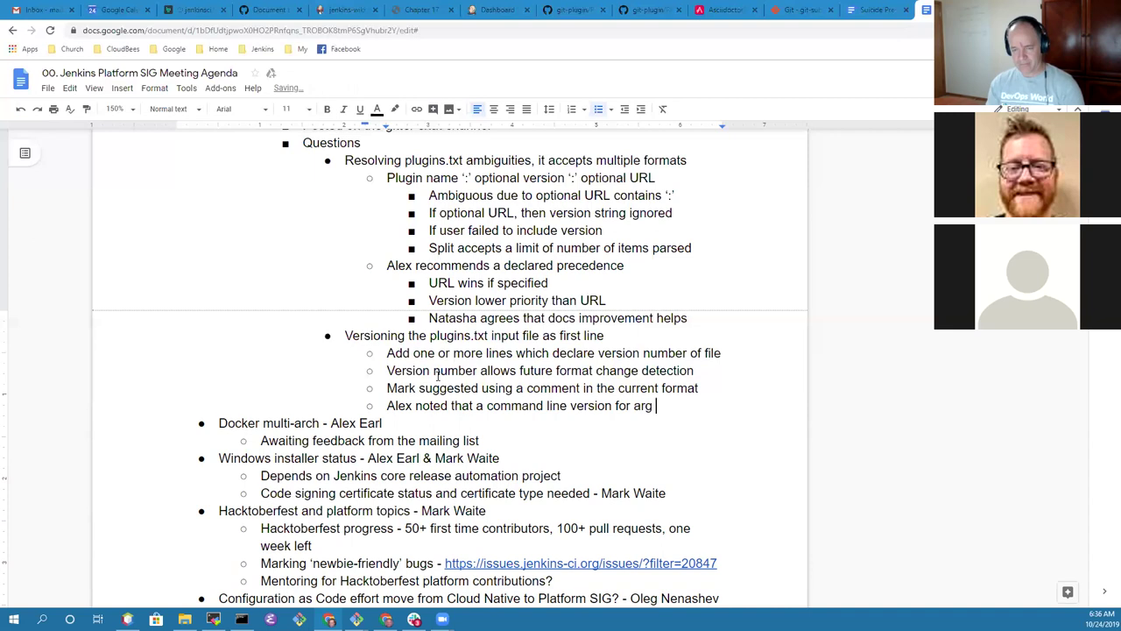
type(" would be allowed")
key("ctrl+BackSpace")
key("ctrl+BackSpace")
key("ctrl+BackSpace")
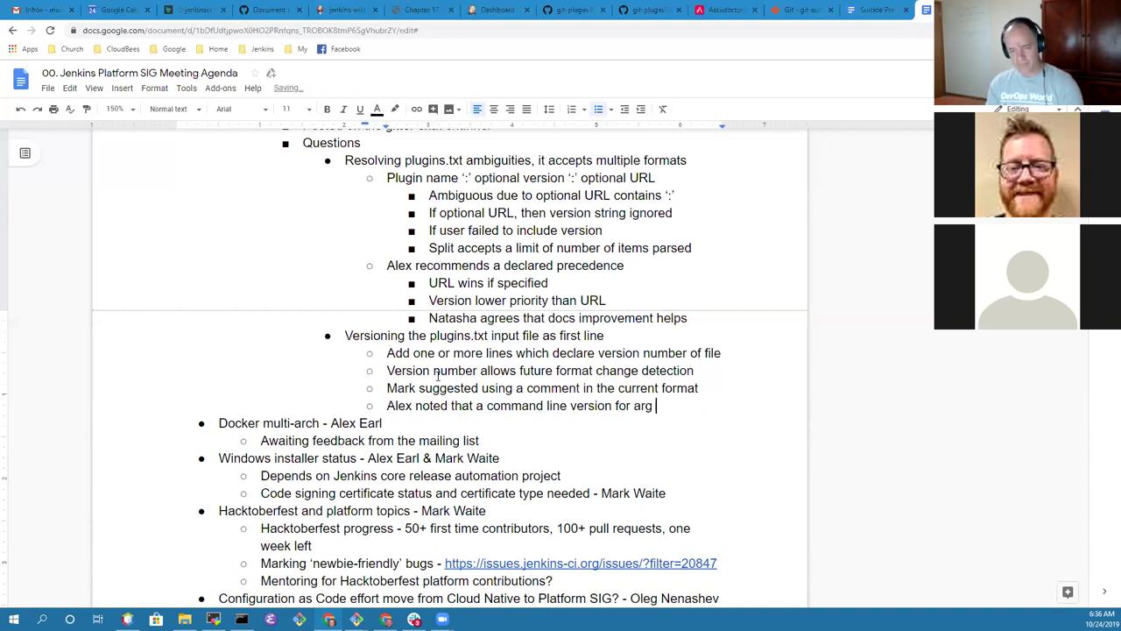
type("would wo")
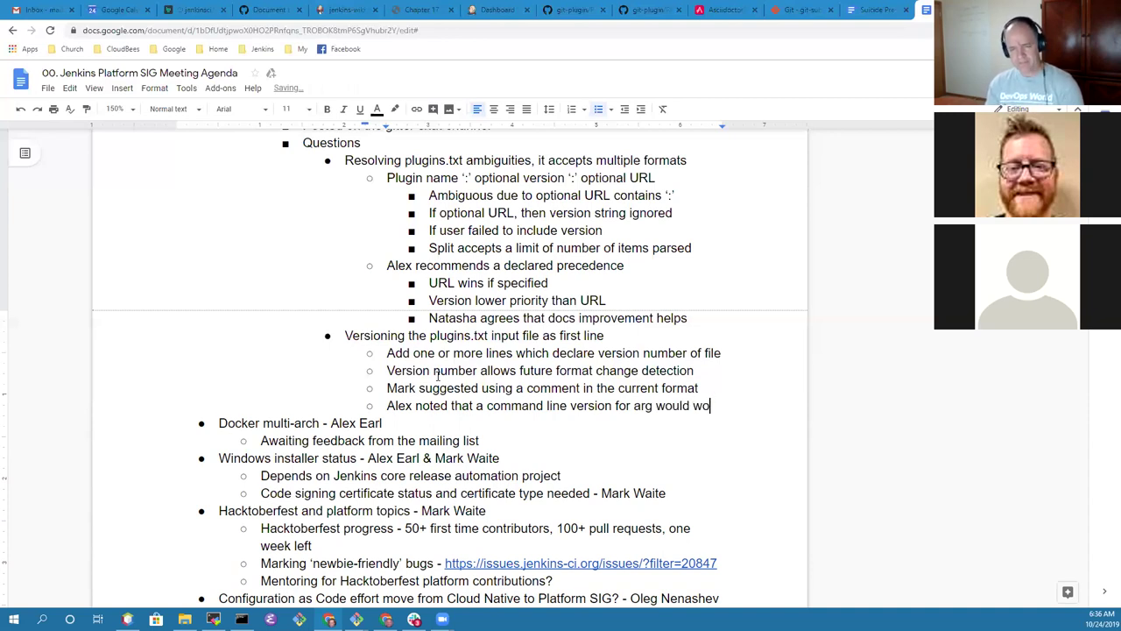
type("rk")
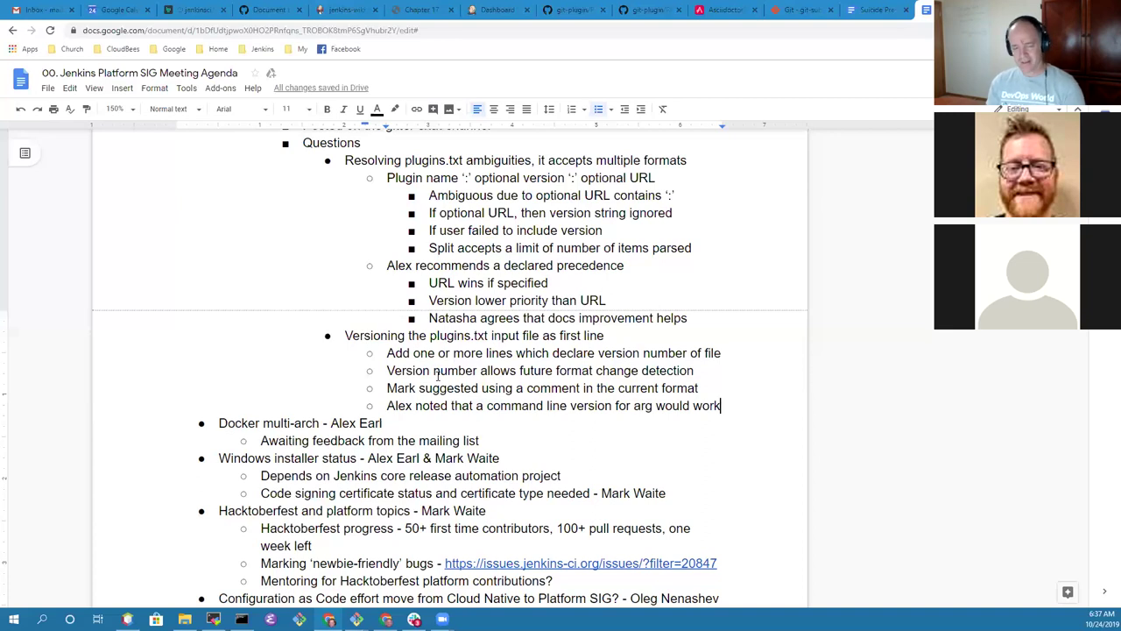
key("Return")
key("shift+Tab")
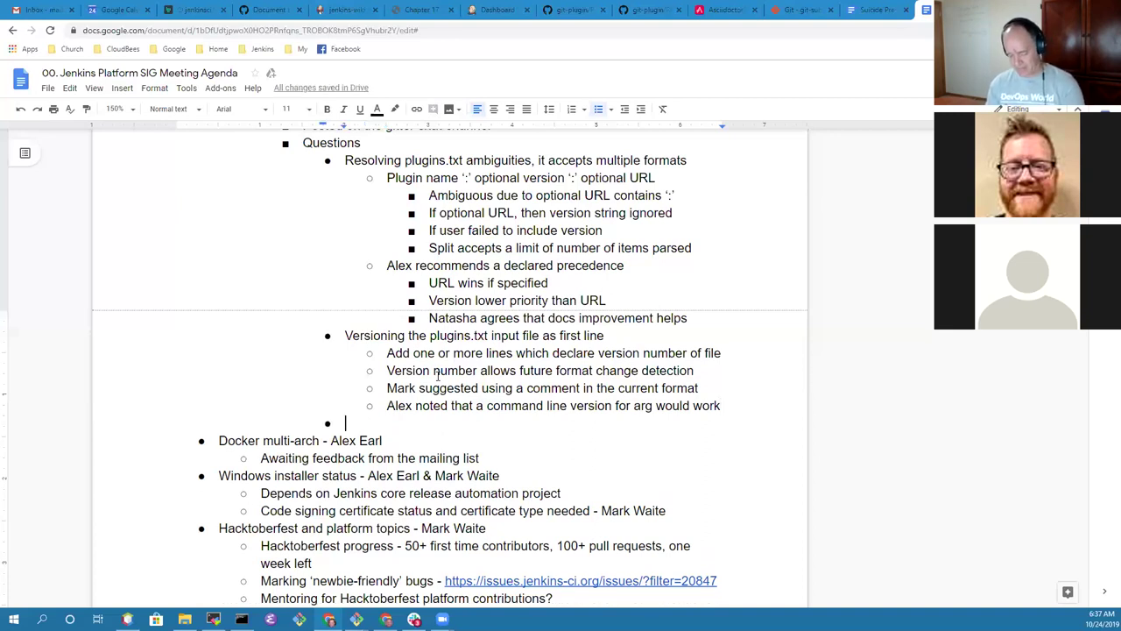
- Add the main item 'Expand to interact directly with Jenkins'
type("Al")
key("BackSpace")
key("BackSpace")
key("BackSpace")
key("Tab")
key("shift+Tab")
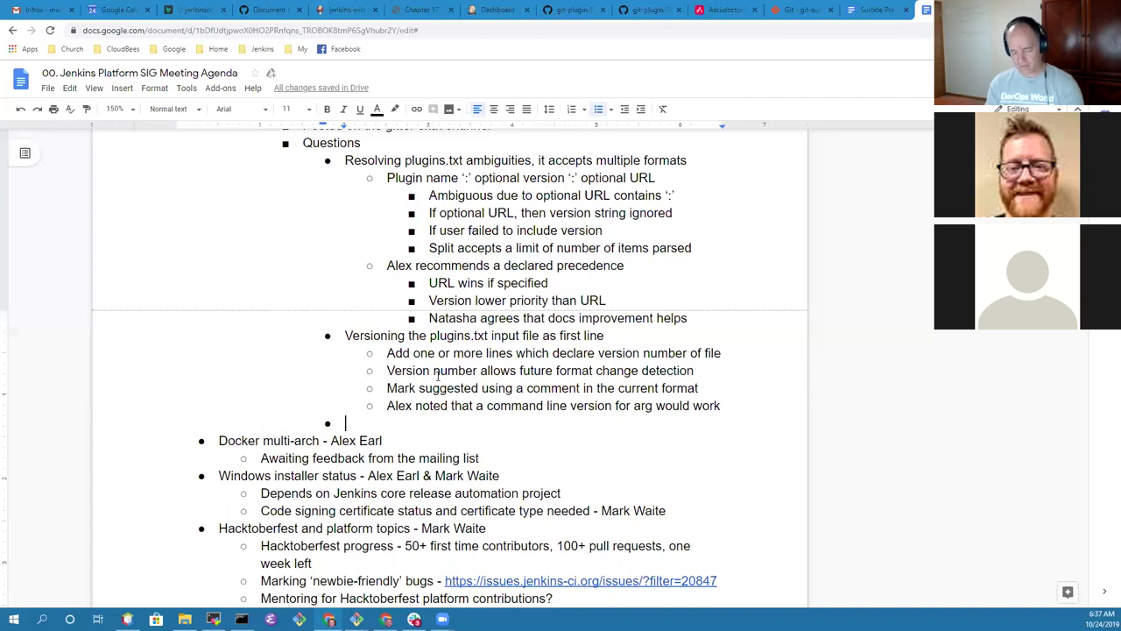
type("Terraform")
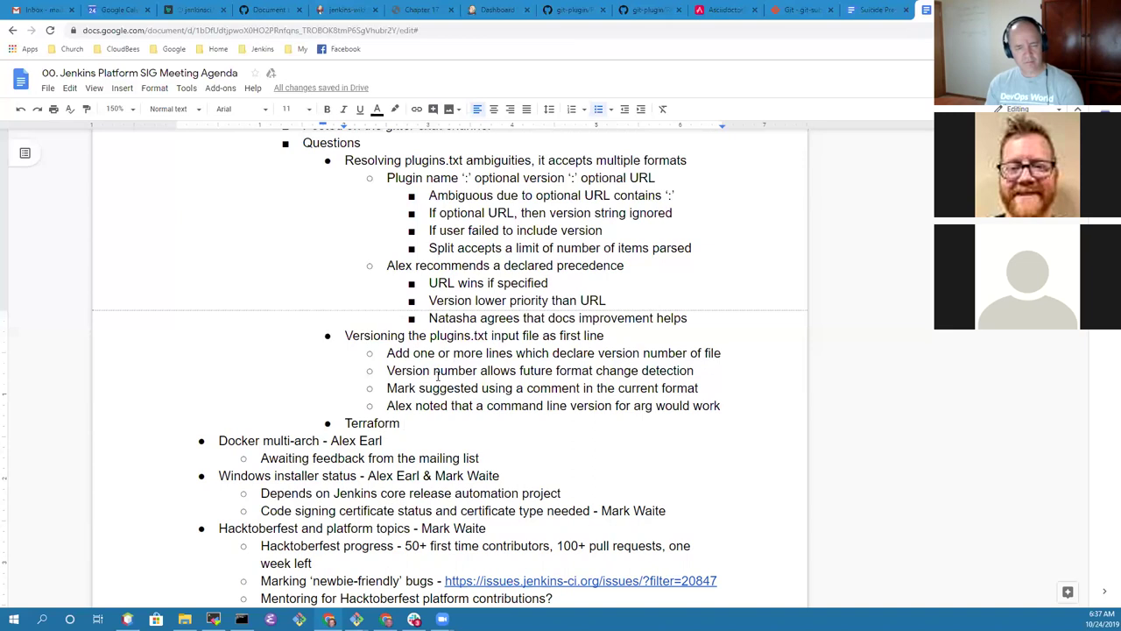
key("shift+Home")
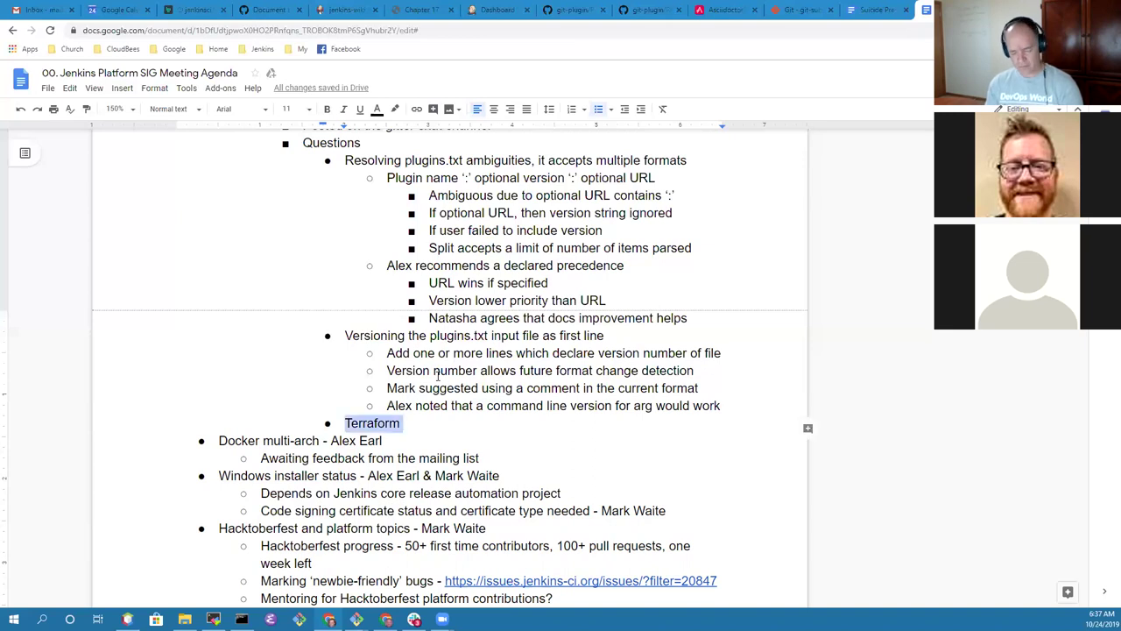
key("BackSpace")
type("Exp")
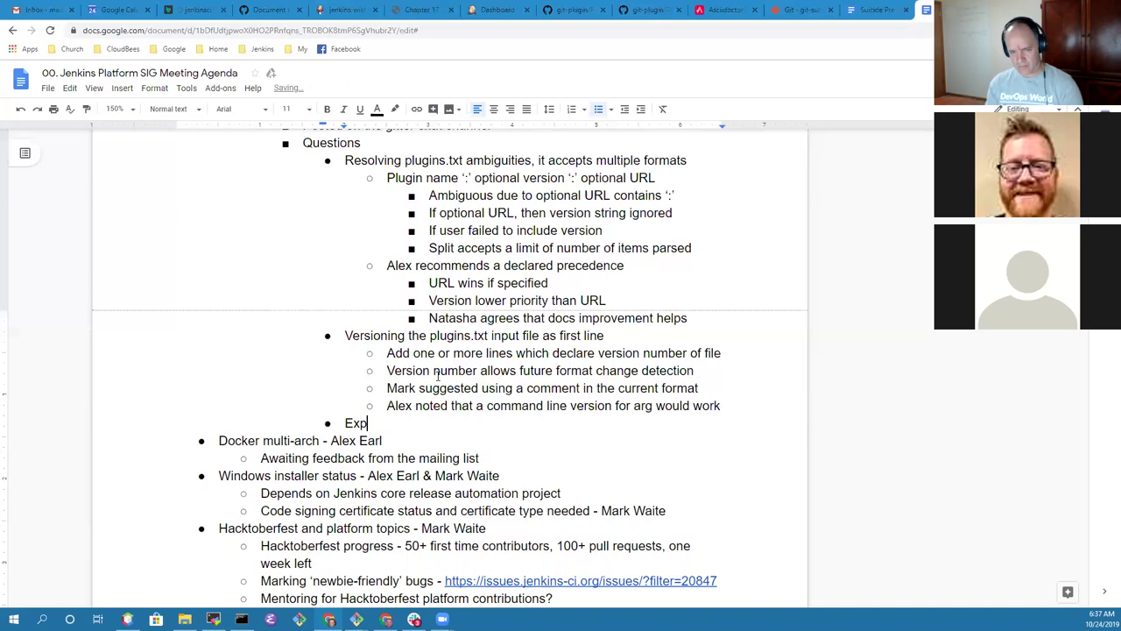
type("and to interact")
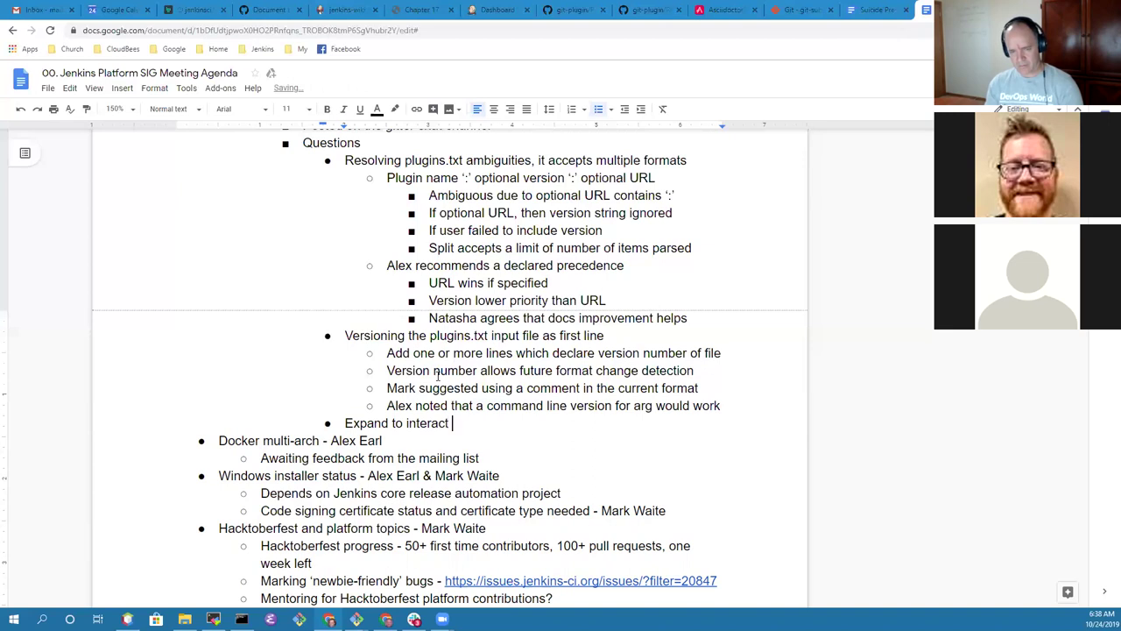
type(" directly ")
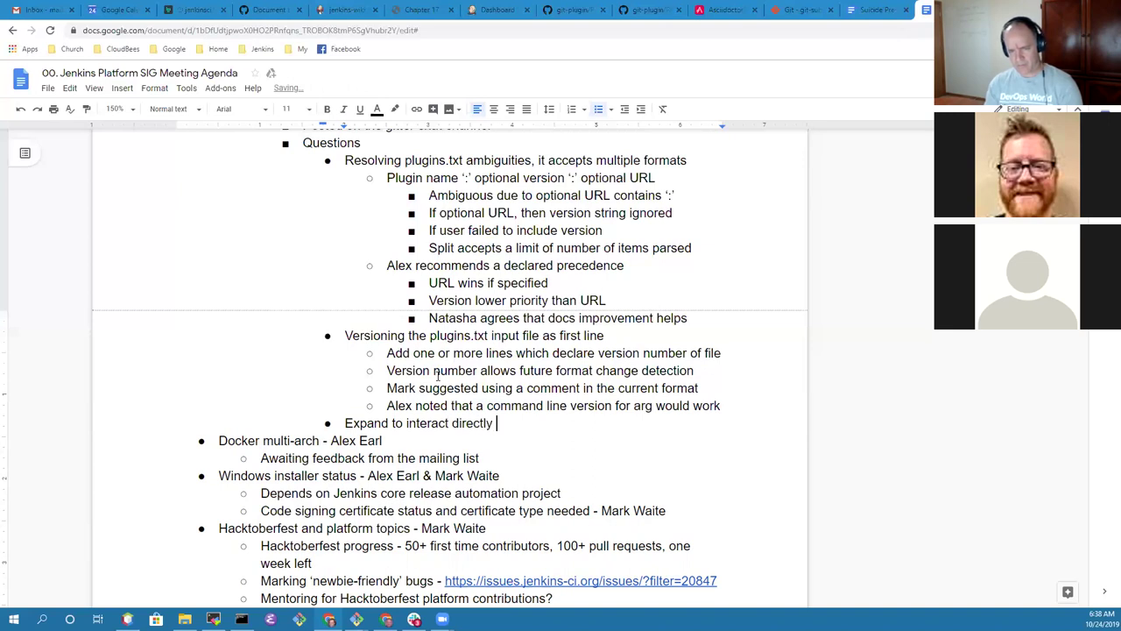
type("with ")
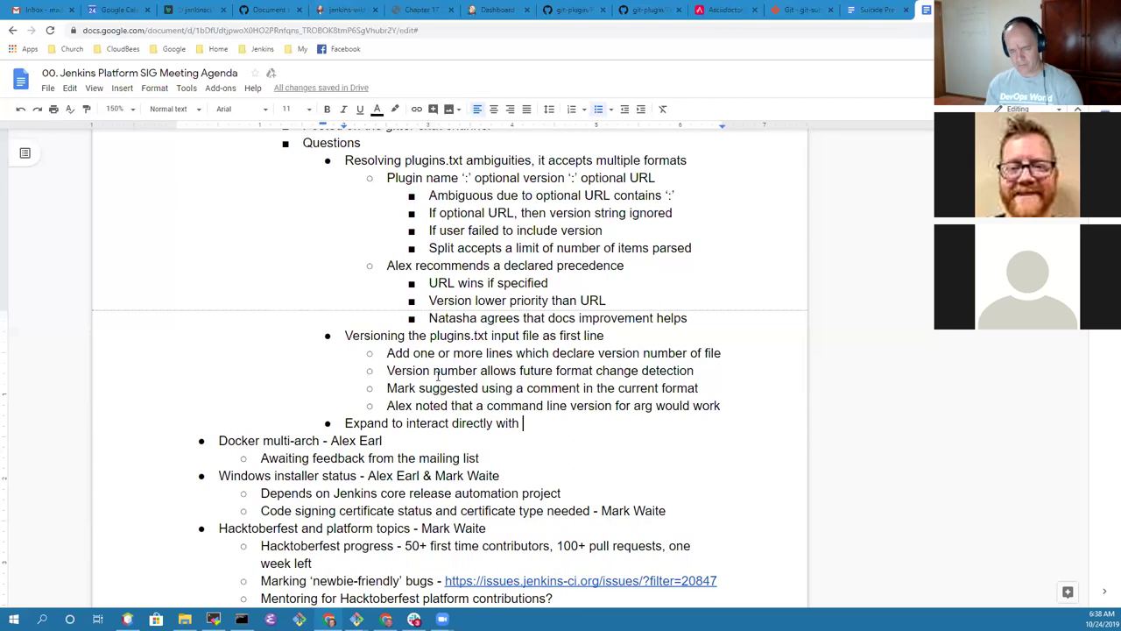
type("Jenkins")
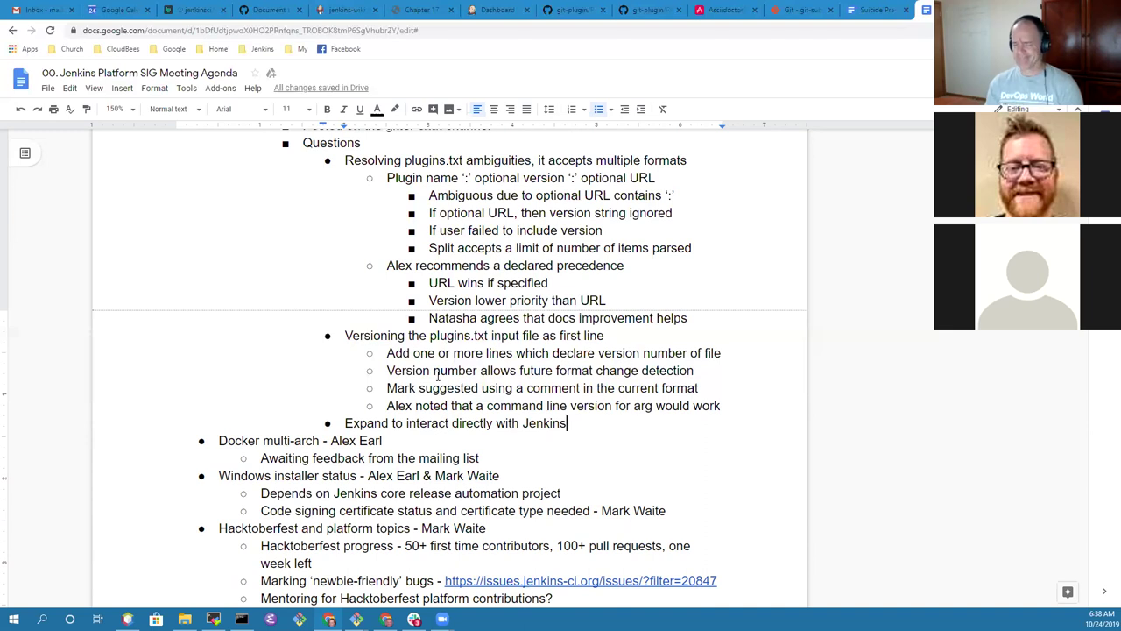
- Add the sub-note 'Terraform support not needed near term, far beyond scope'
key("Return")
key("Tab")
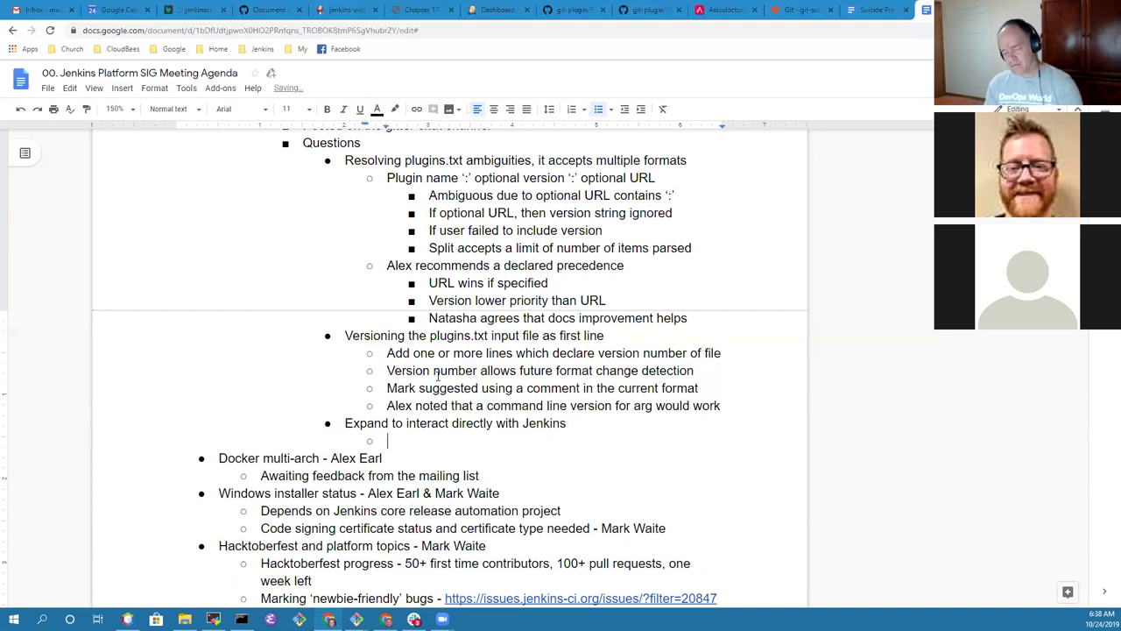
type("Terraf")
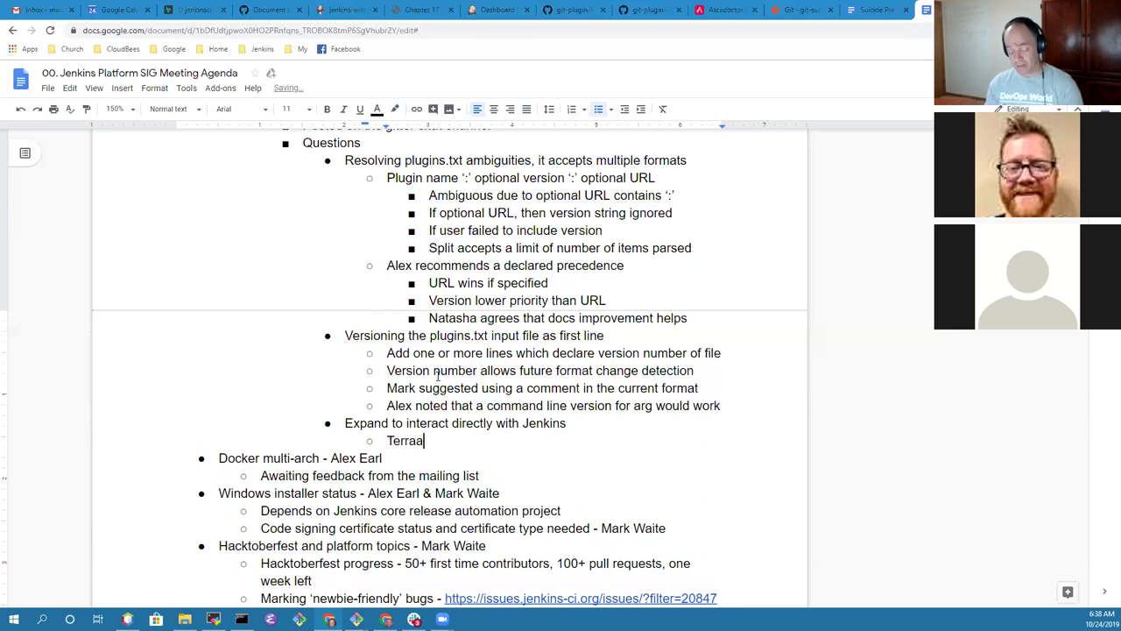
key("BackSpace")
type("form")
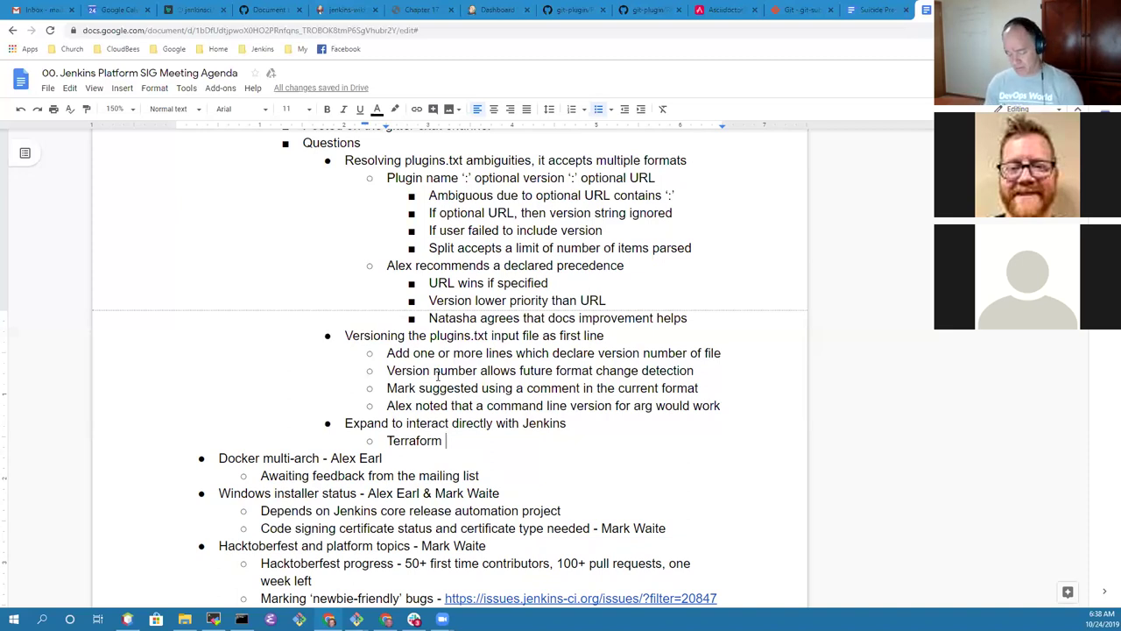
type("support not nee")
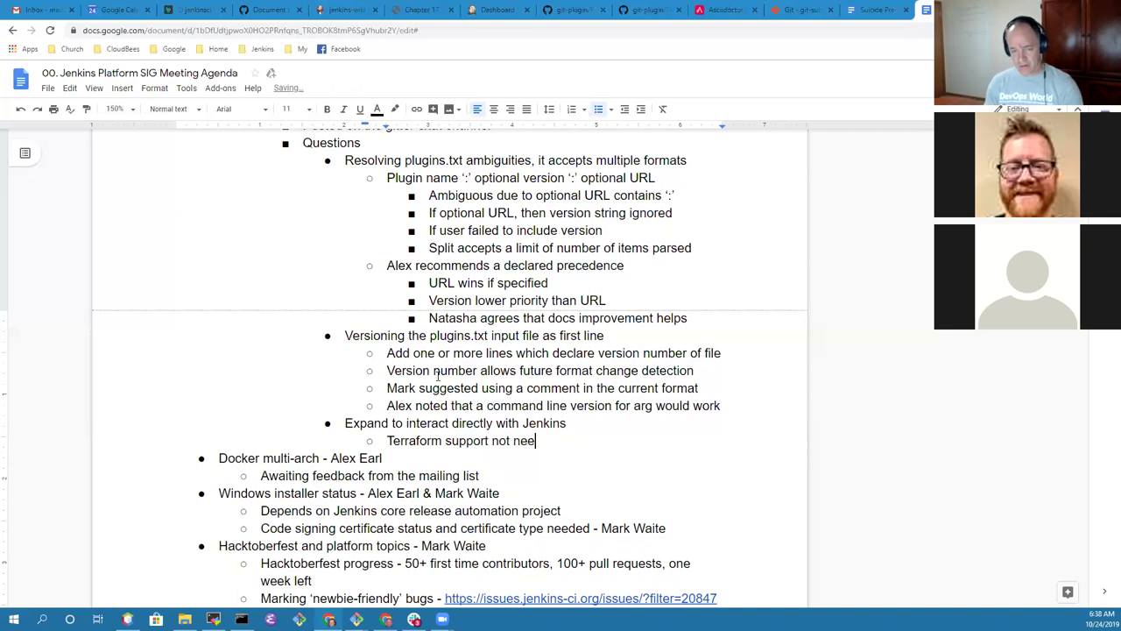
type("ded near t")
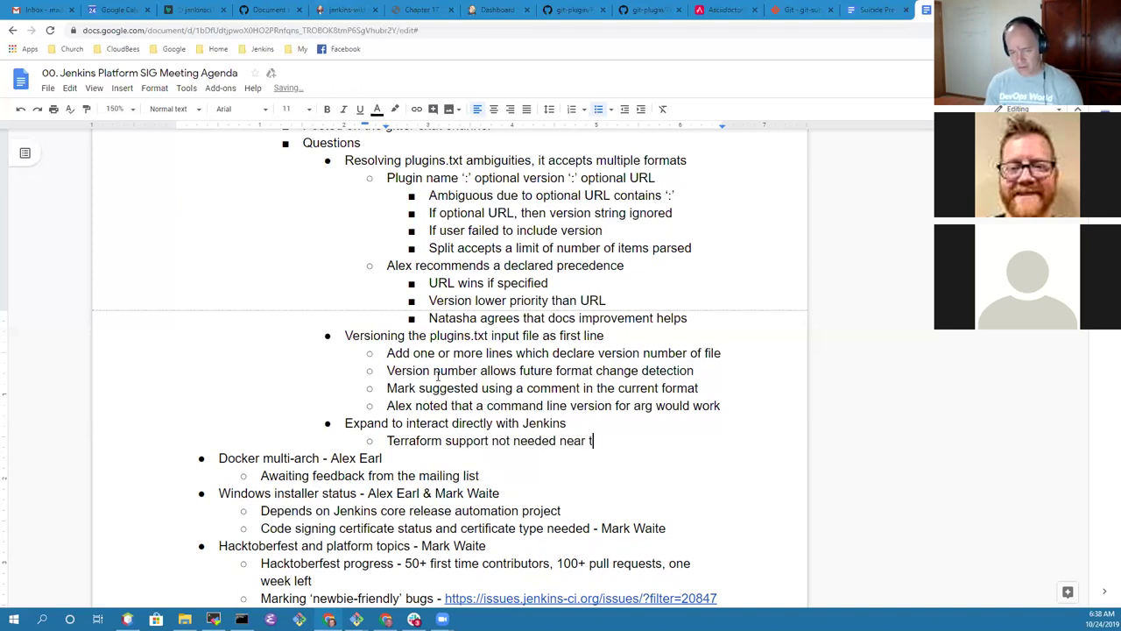
type("erm, fa")
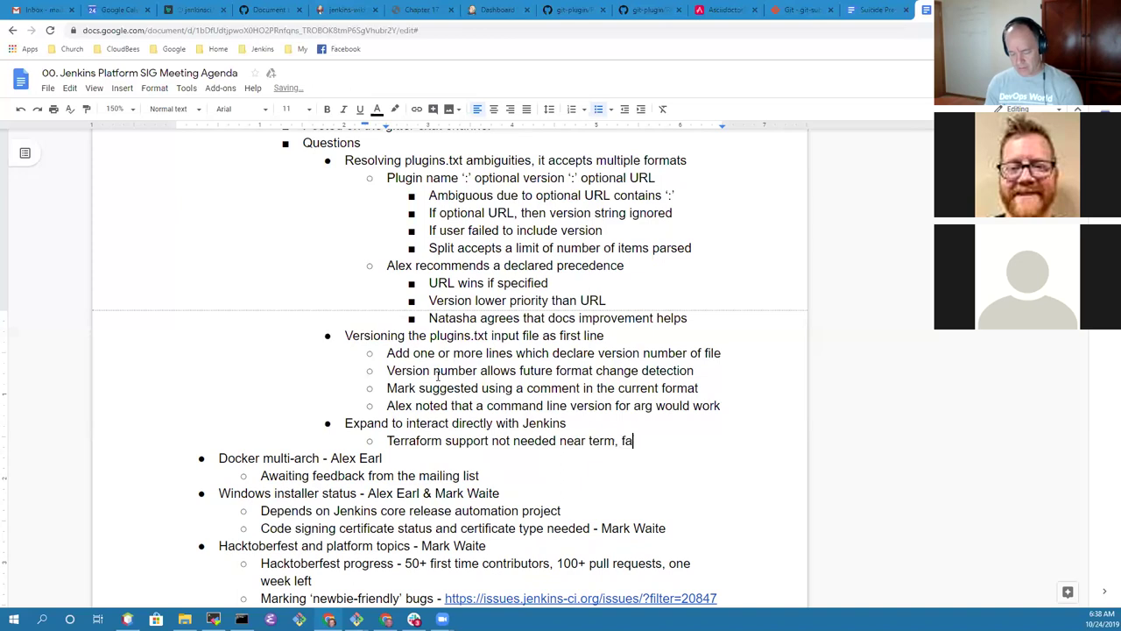
type("r beyon")
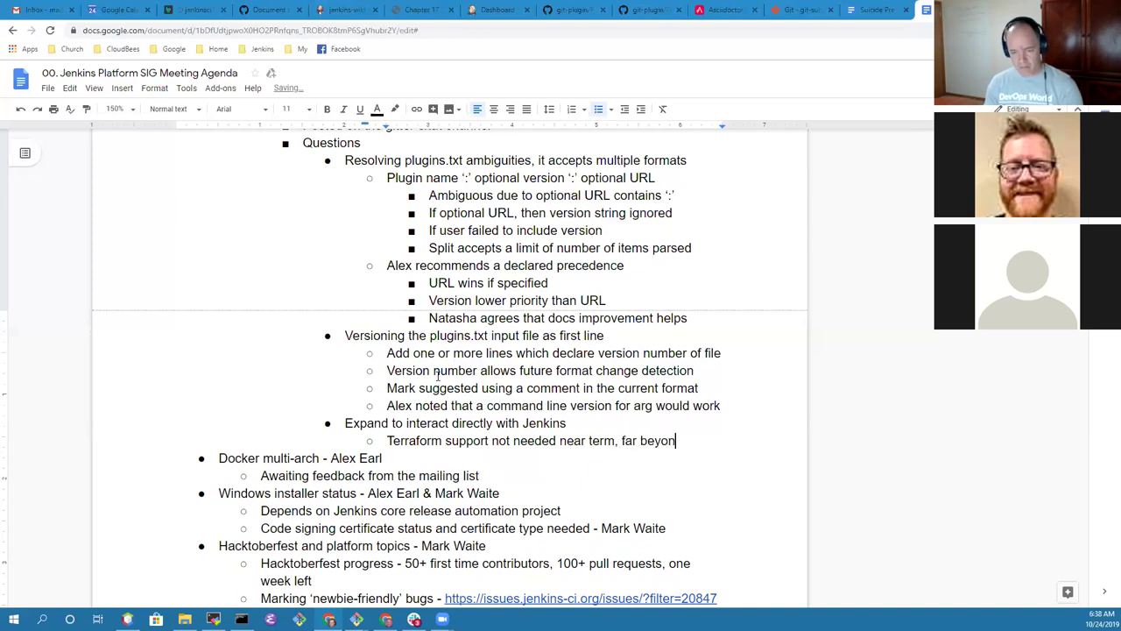
type("d scope")
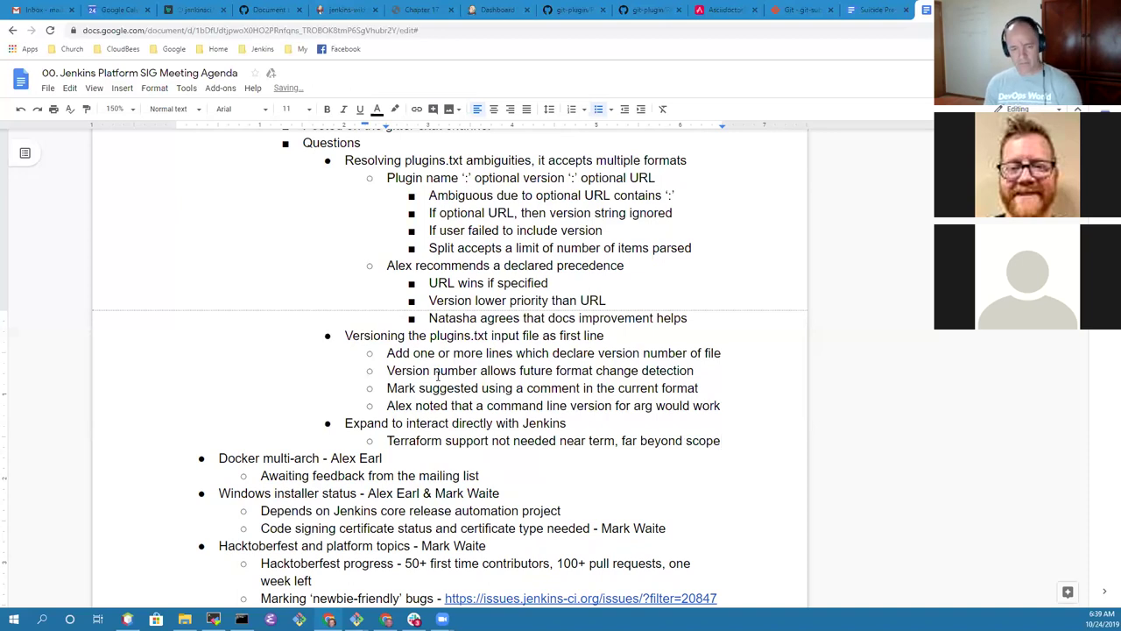
- Prefix the Terraform note with 'Suggested' and replace 'beyond' with 'outside'
key("Return")
key("shift+Tab")
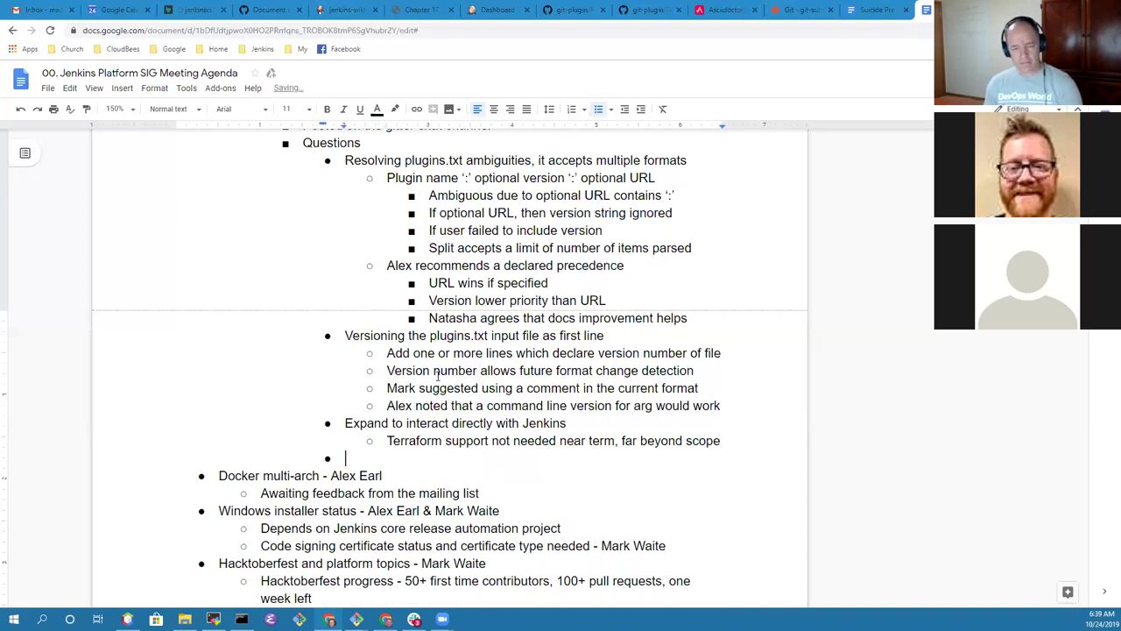
key("Up")
key("Up")
key("Down")
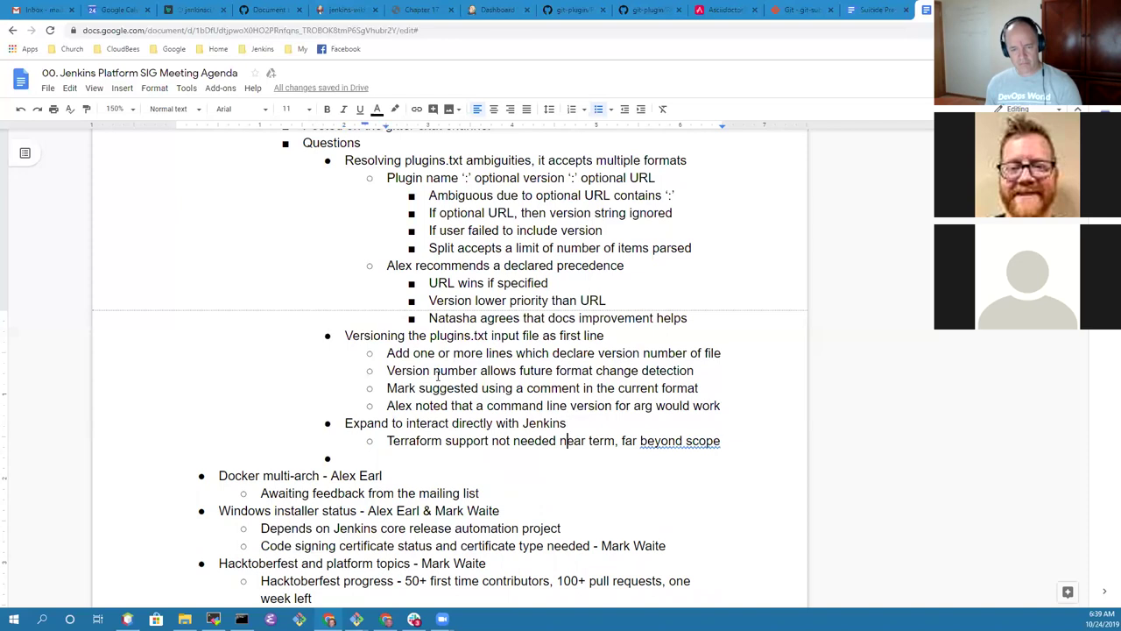
key("Home")
type("Suggested")
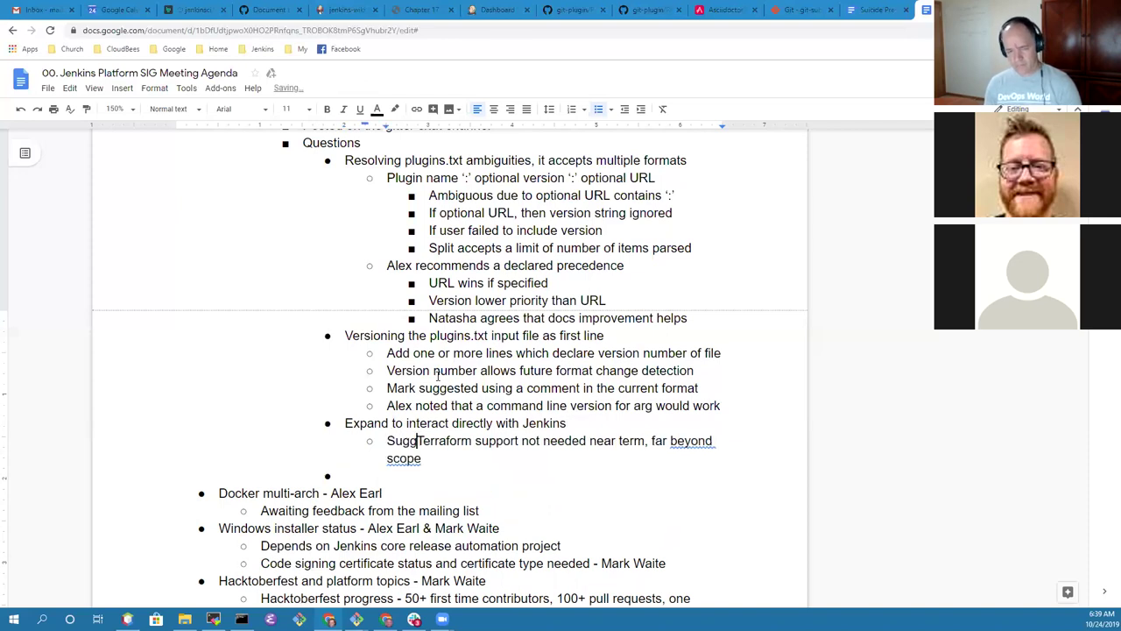
key("Down")
key("Down")
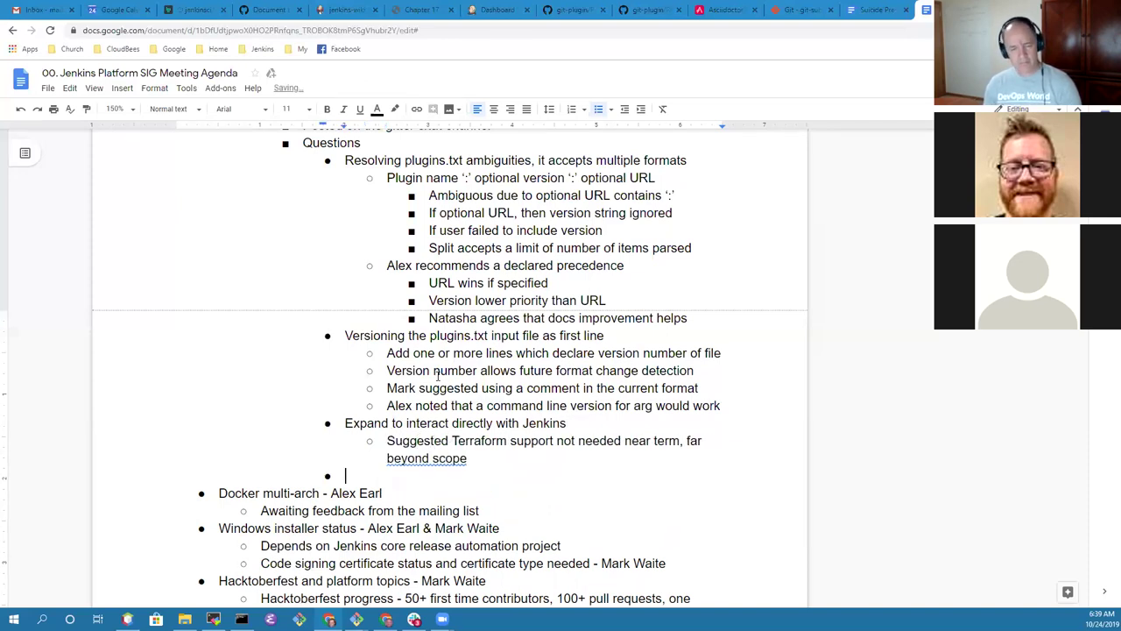
key("Up")
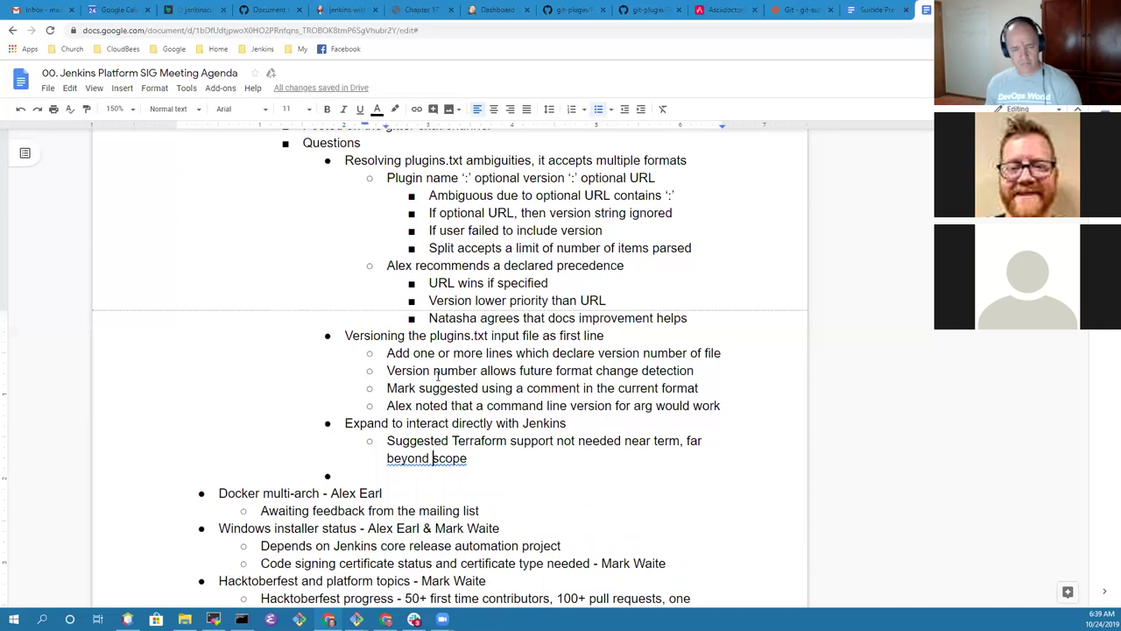
key("ctrl+shift+Left")
type("outside")
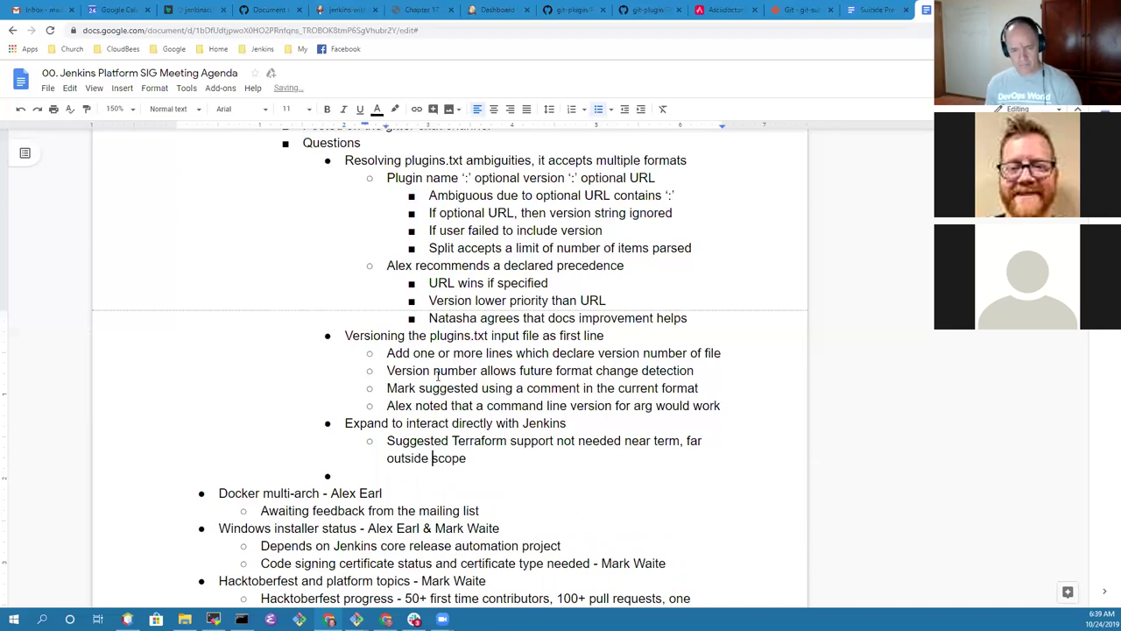
- Add the main item 'Default behaviors when installing plugins and dependencies'
key("Down")
type("Default he")
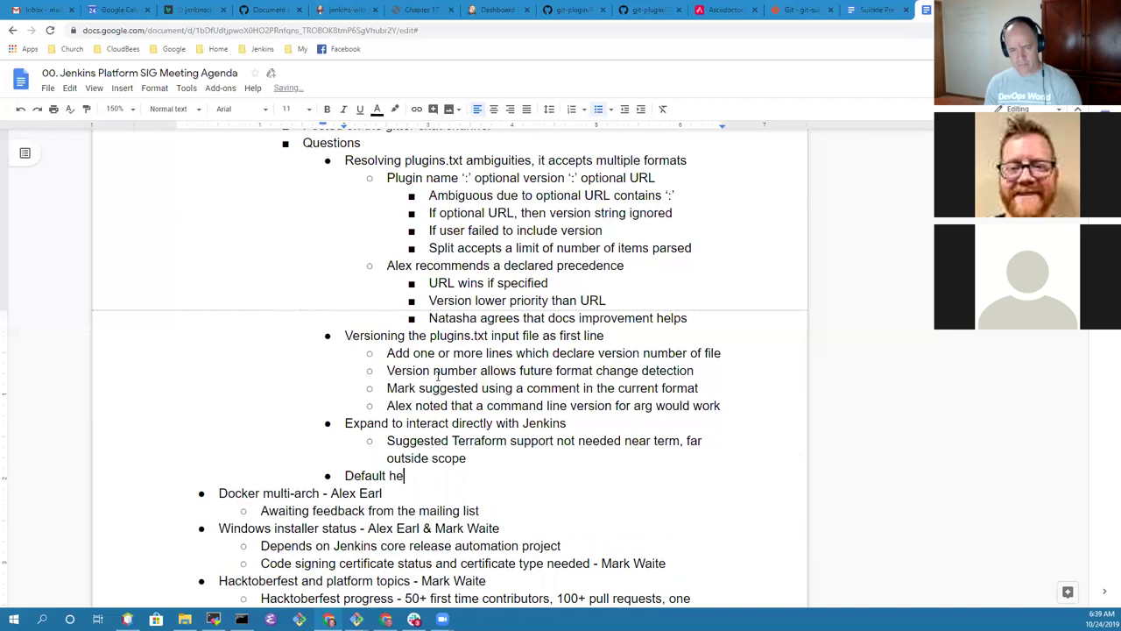
key("BackSpace")
key("BackSpace")
type("behav")
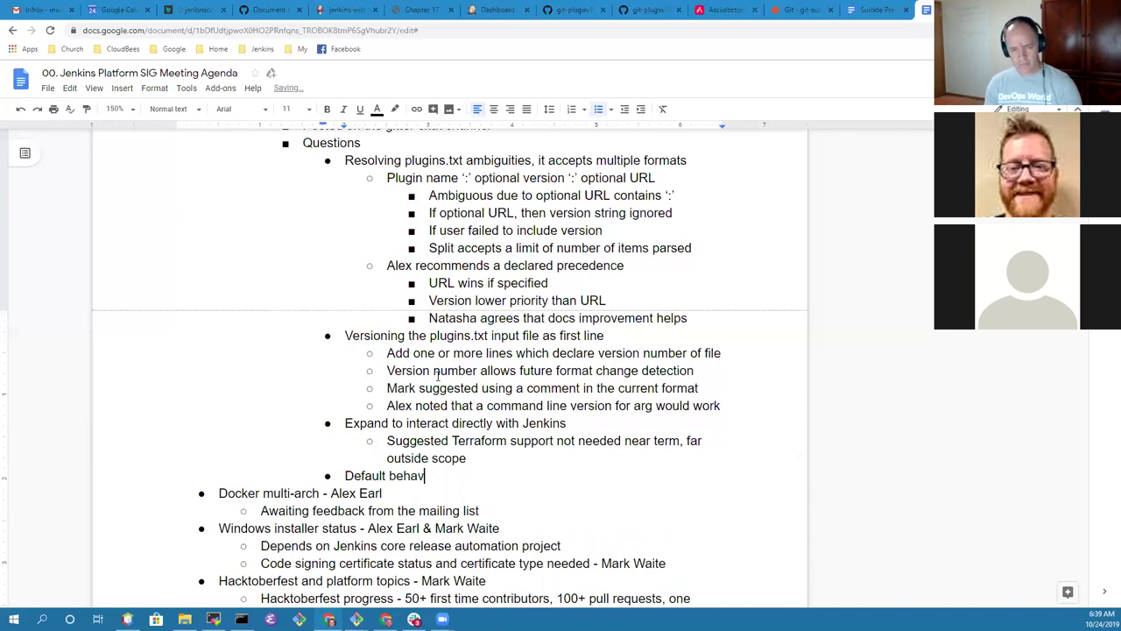
type("iors")
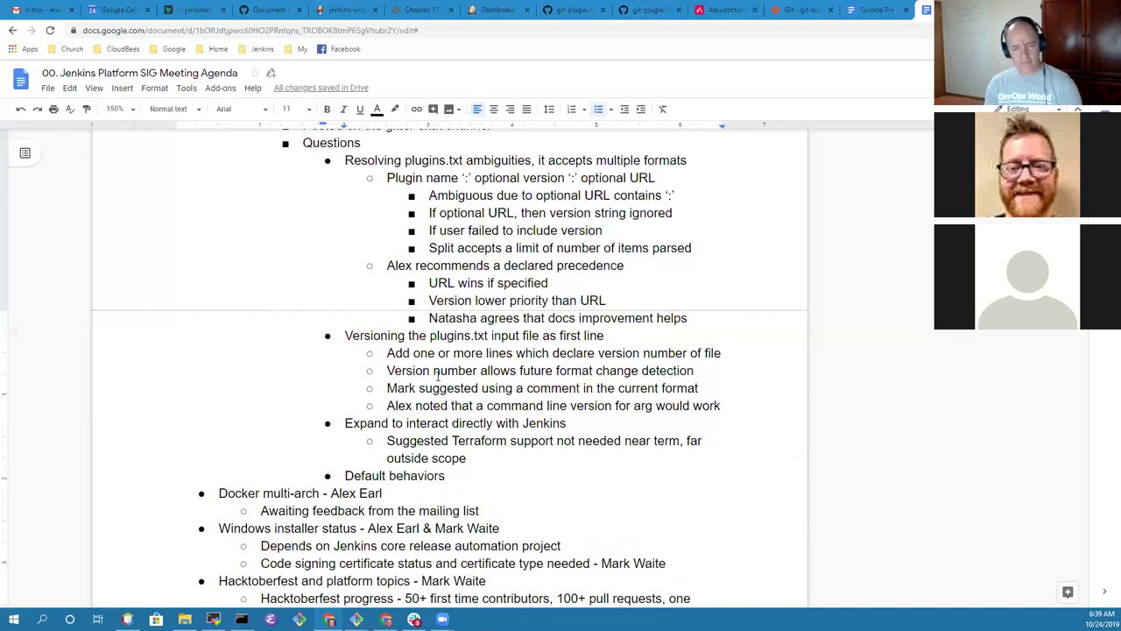
type(" when ")
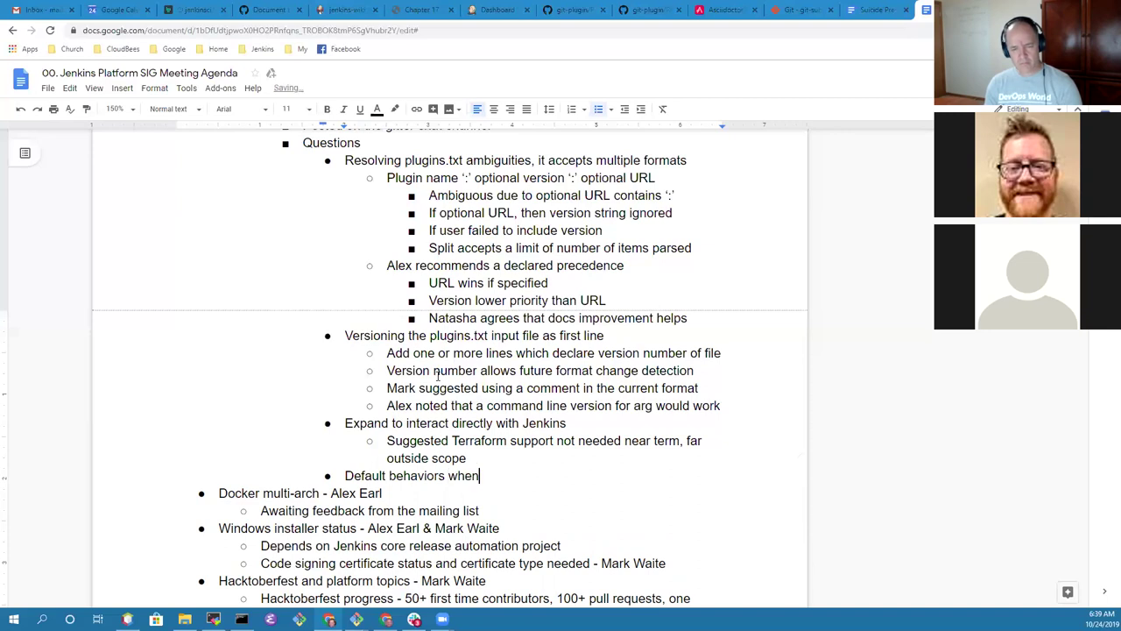
type("install")
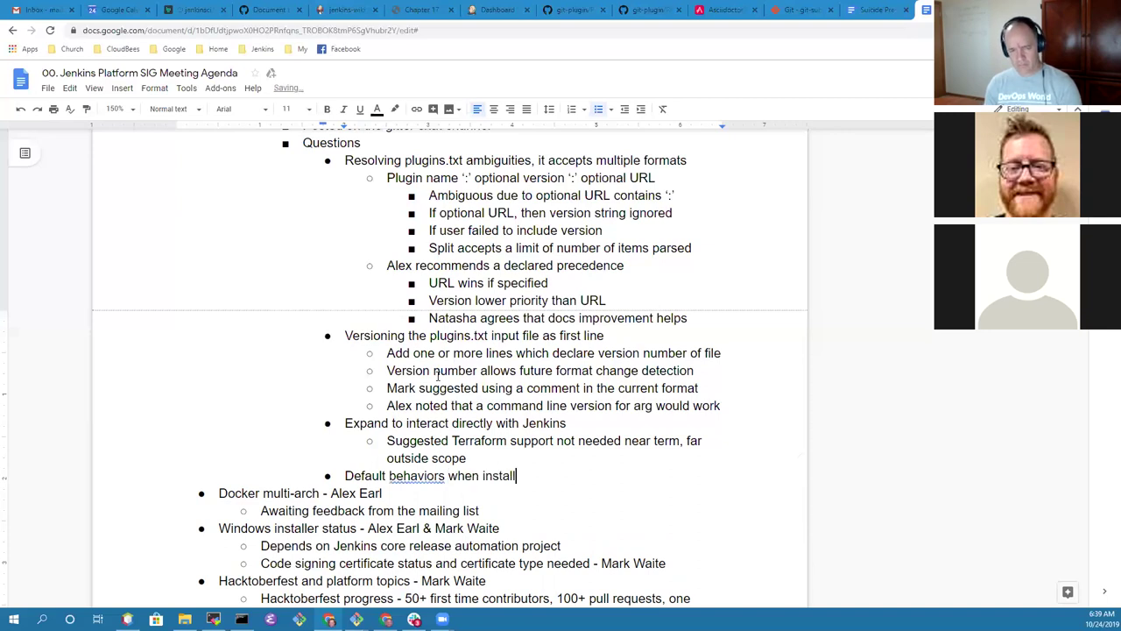
type("ing plugins and dependencies")
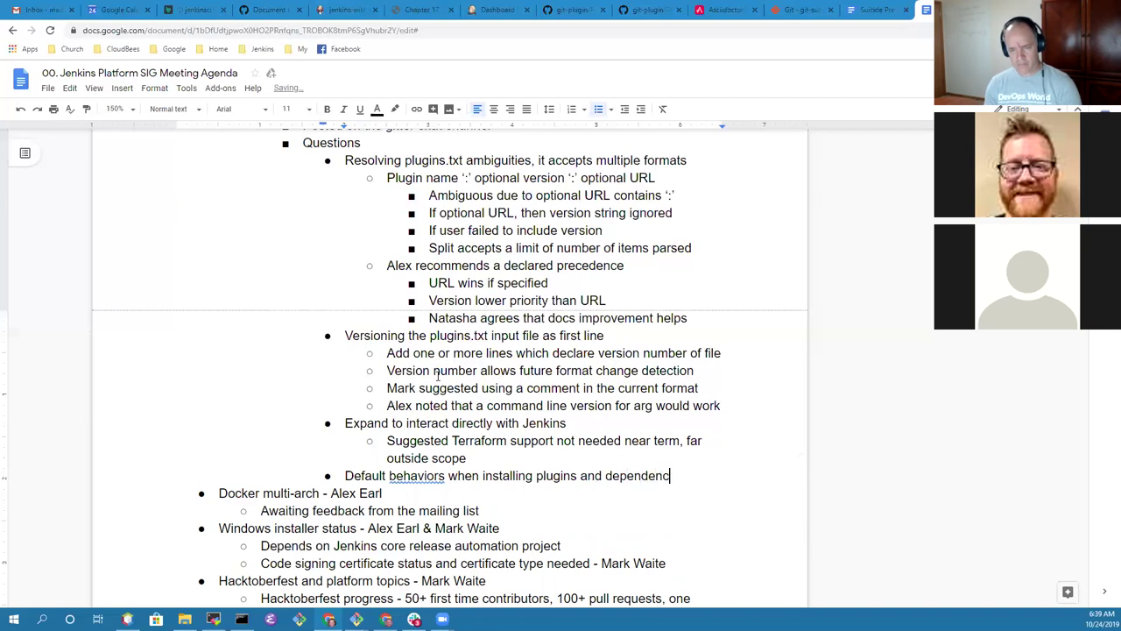
- Add the sub-note 'Default dependencies are installed based on update center metadata'
key("Return")
key("Tab")
type("Defau")
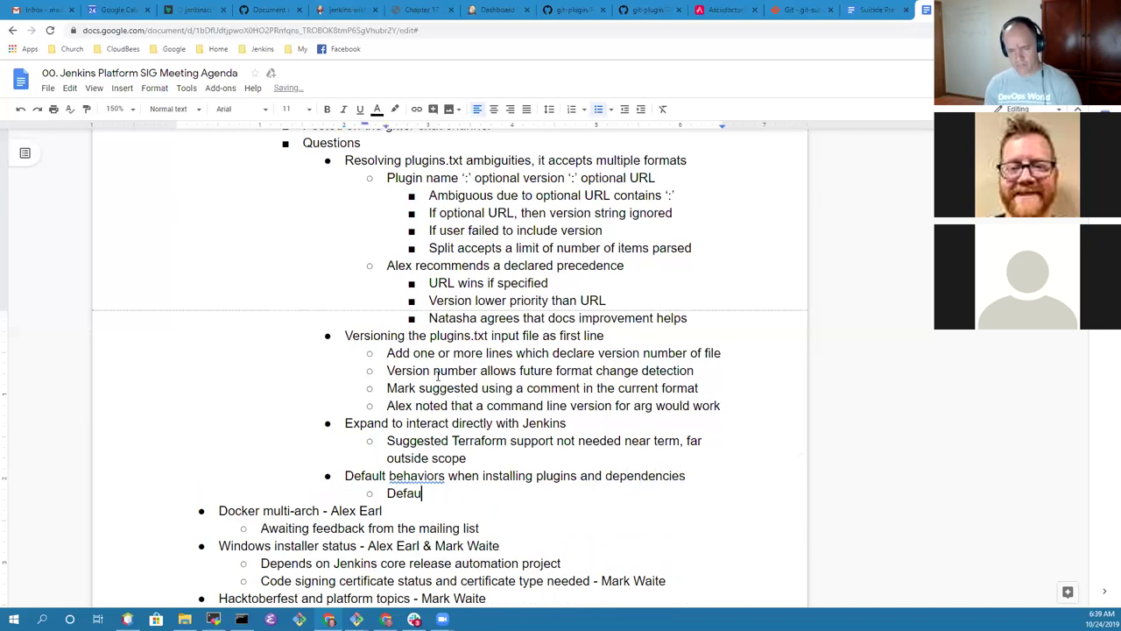
type("lt depend")
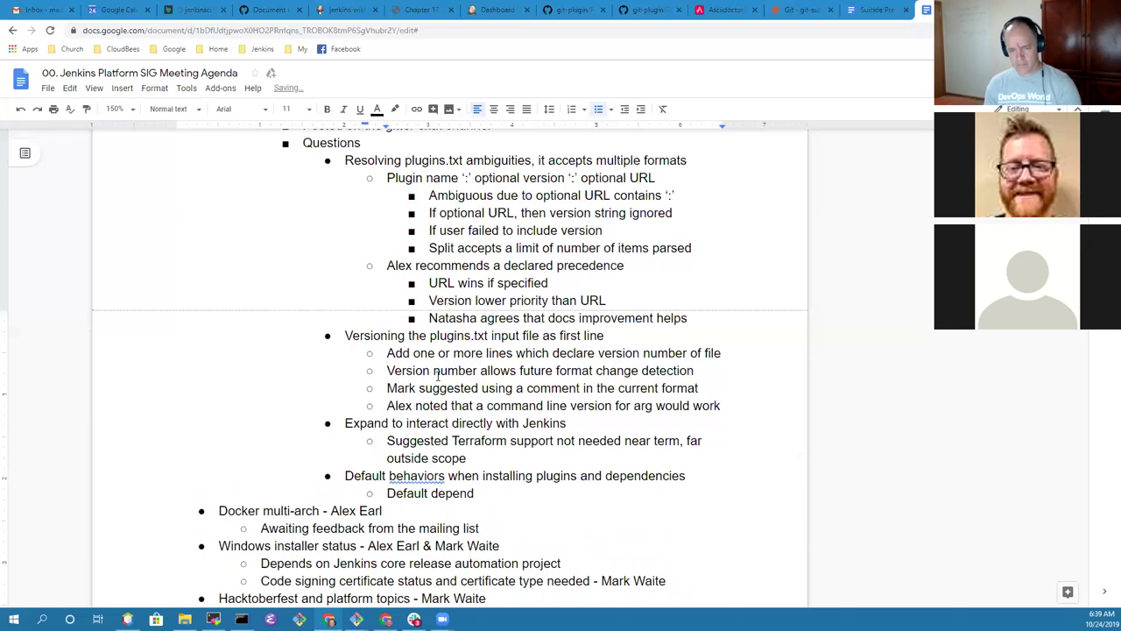
type("encies listed are installed")
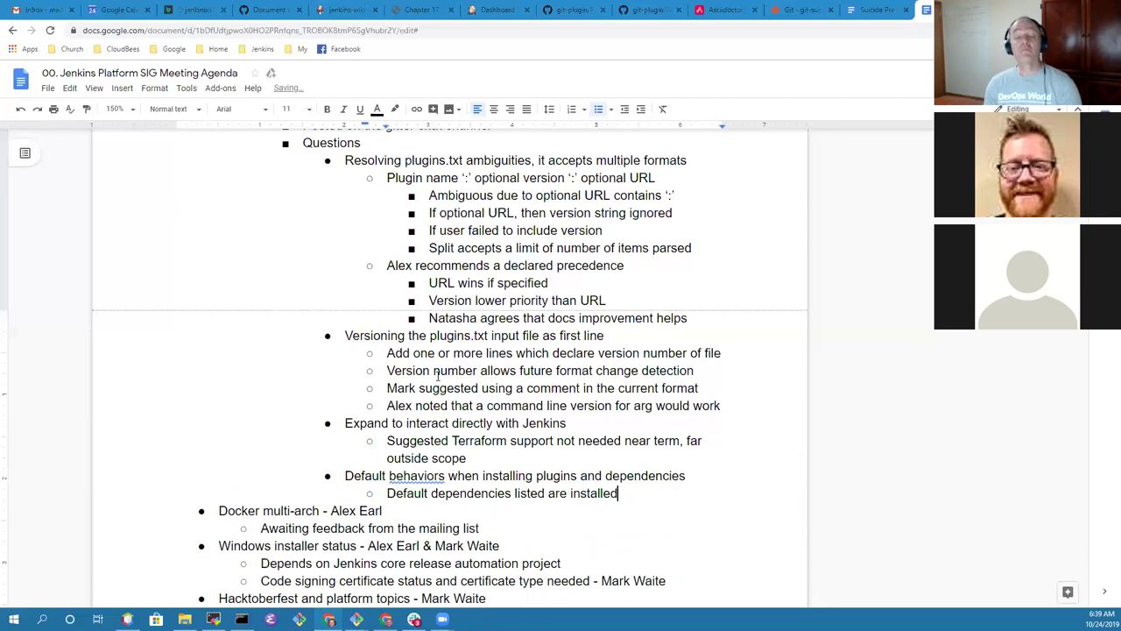
type(" based on update c")
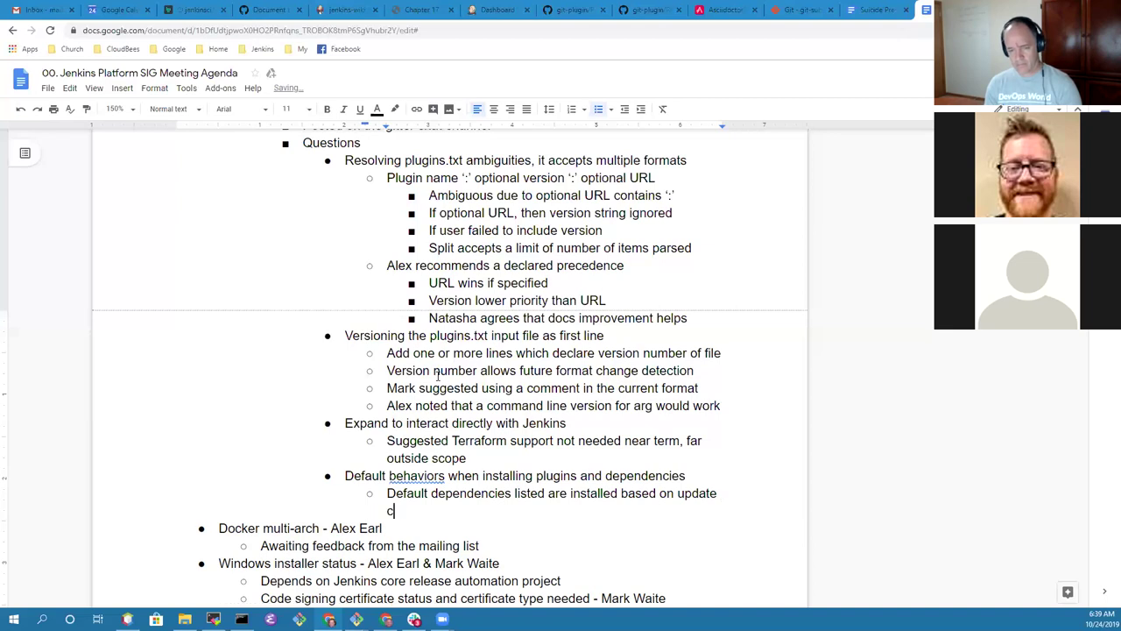
type("enter metadata")
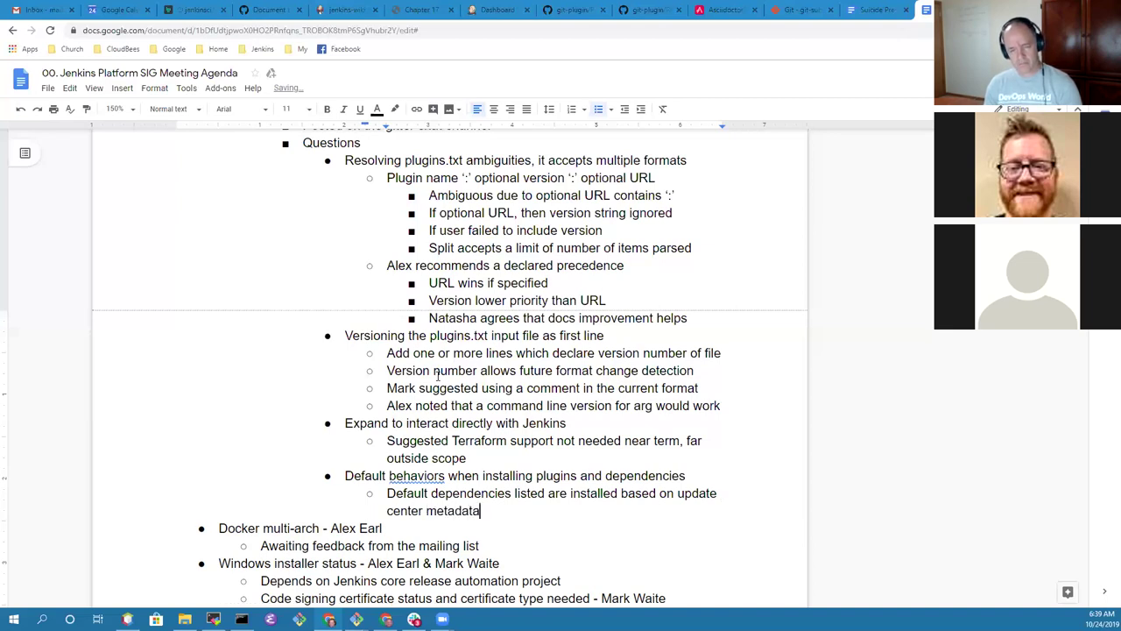
key("Up")
key("ctrl+Right")
key("ctrl+Right")
key("ctrl+Right")
key("ctrl+Left")
key("ctrl+BackSpace")
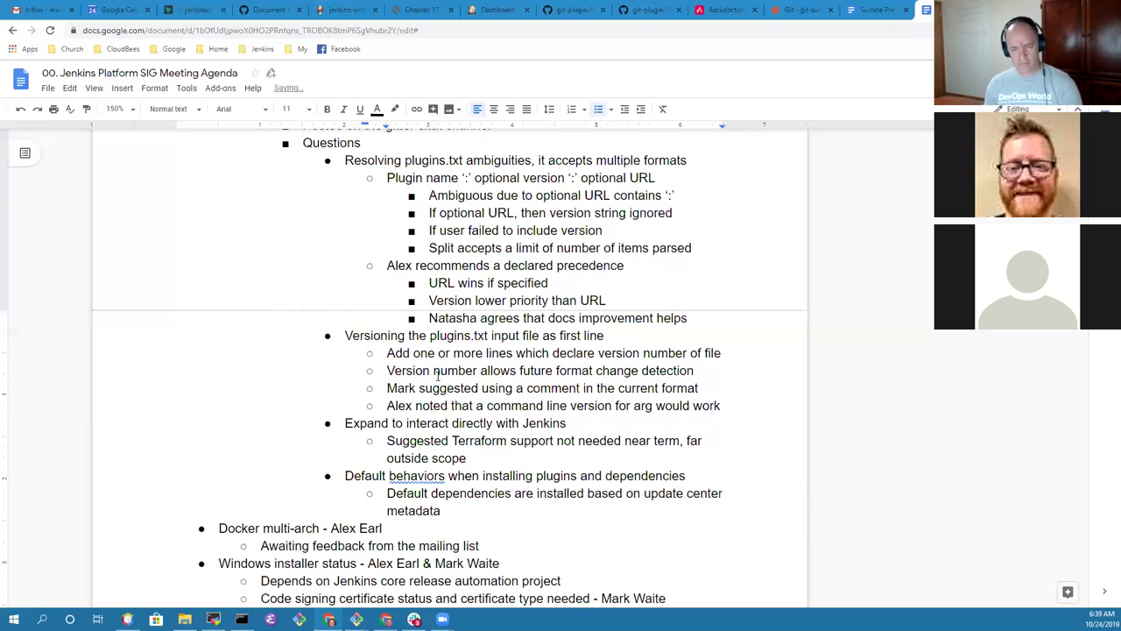
key("Down")
- Add a sub-note that the existing tool would always install the latest version from update center
key("Return")
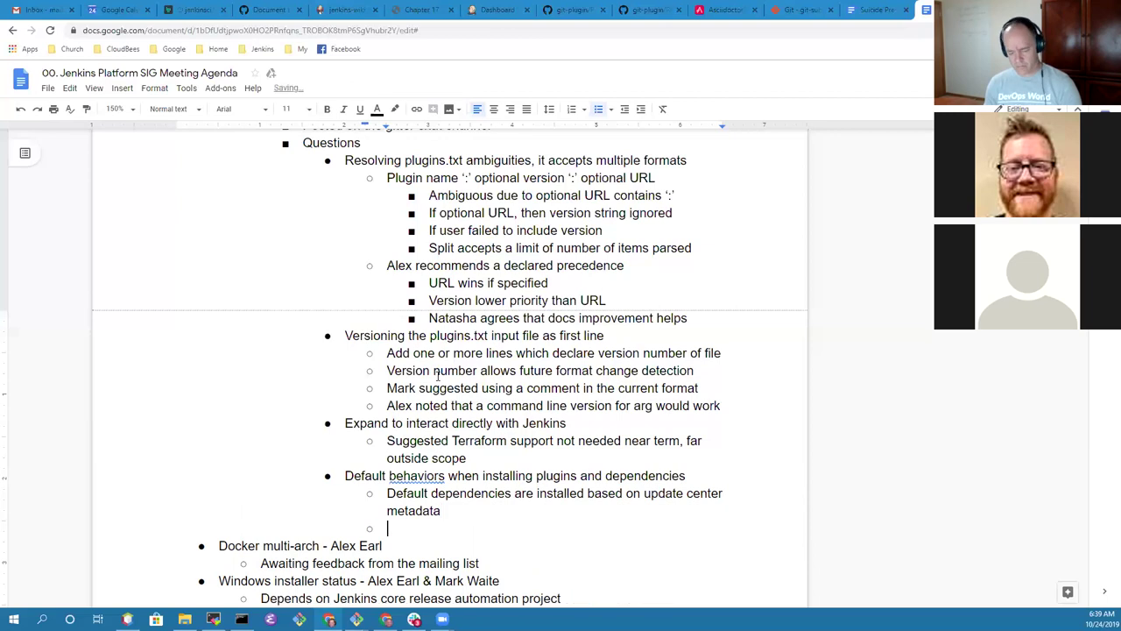
type("Previ")
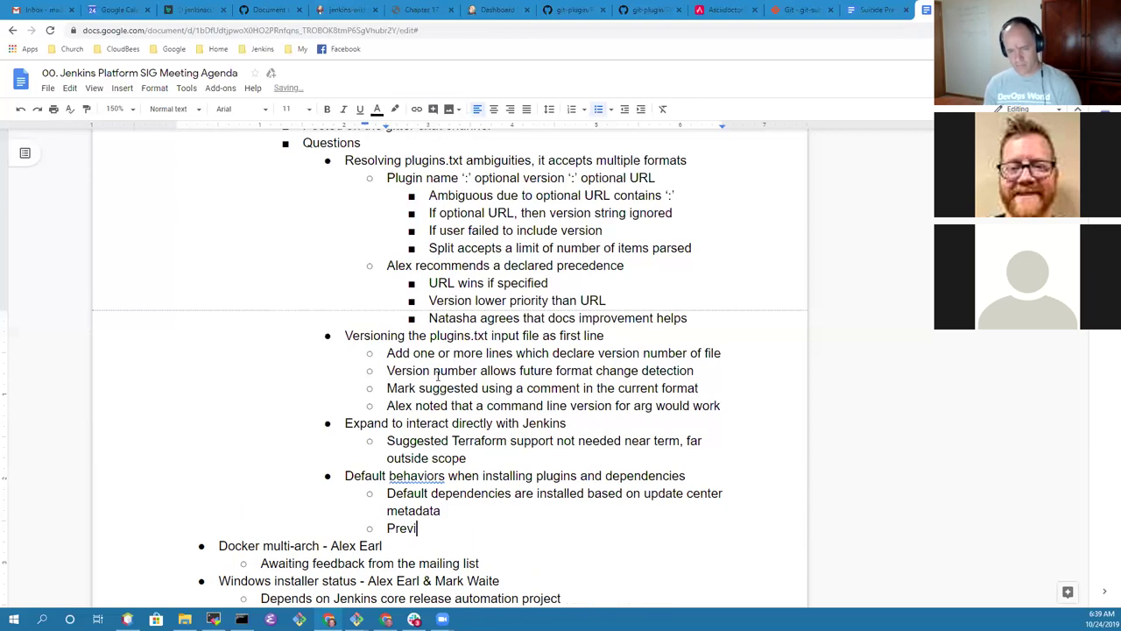
type("ous tool would always ins")
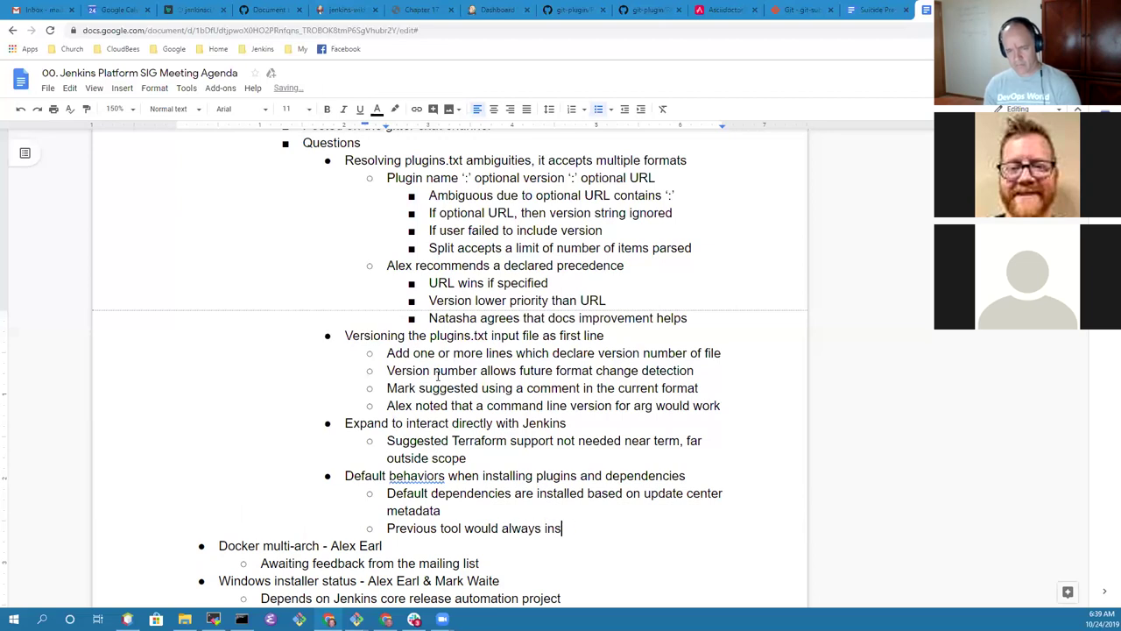
type("tall lat")
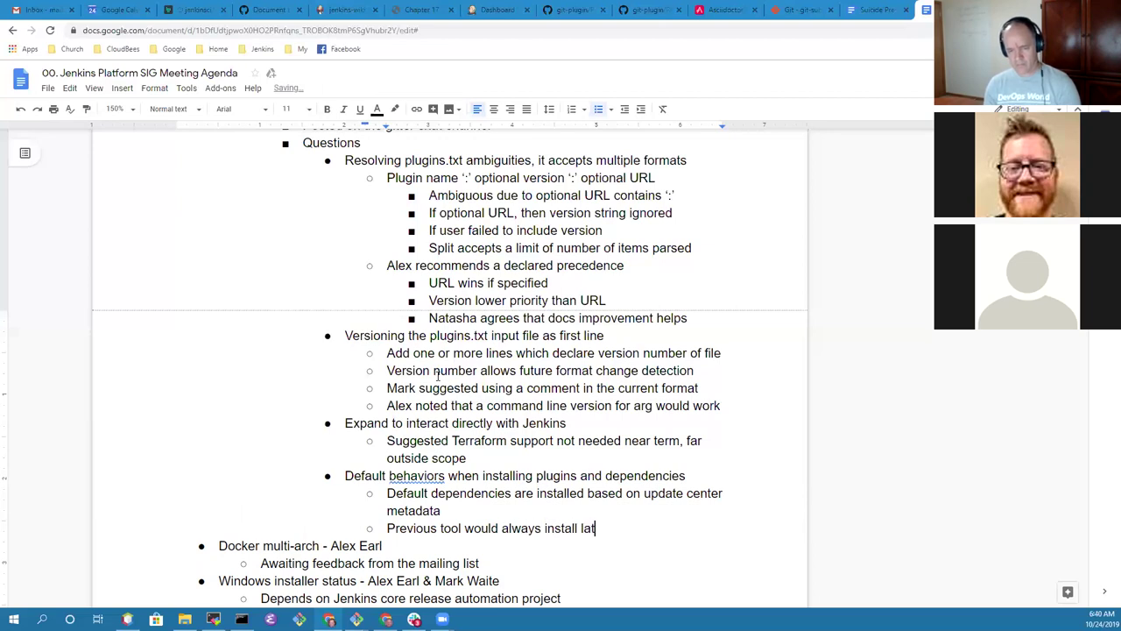
type("est version from update center")
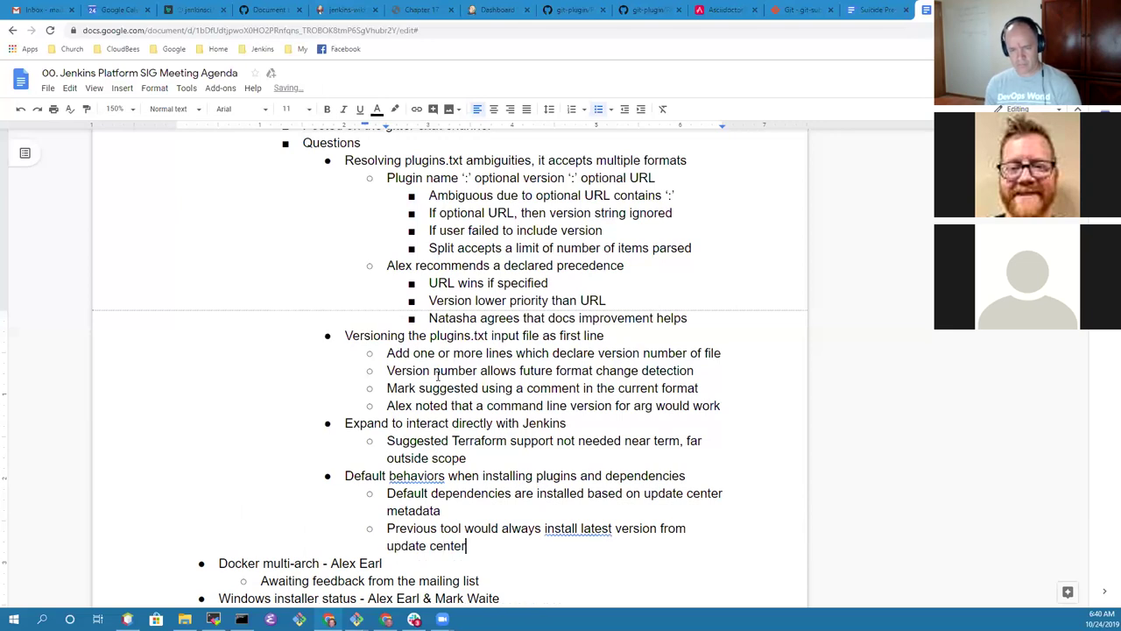
key("Up")
key("ctrl+Right")
key("ctrl+shift+Left")
type("Existn")
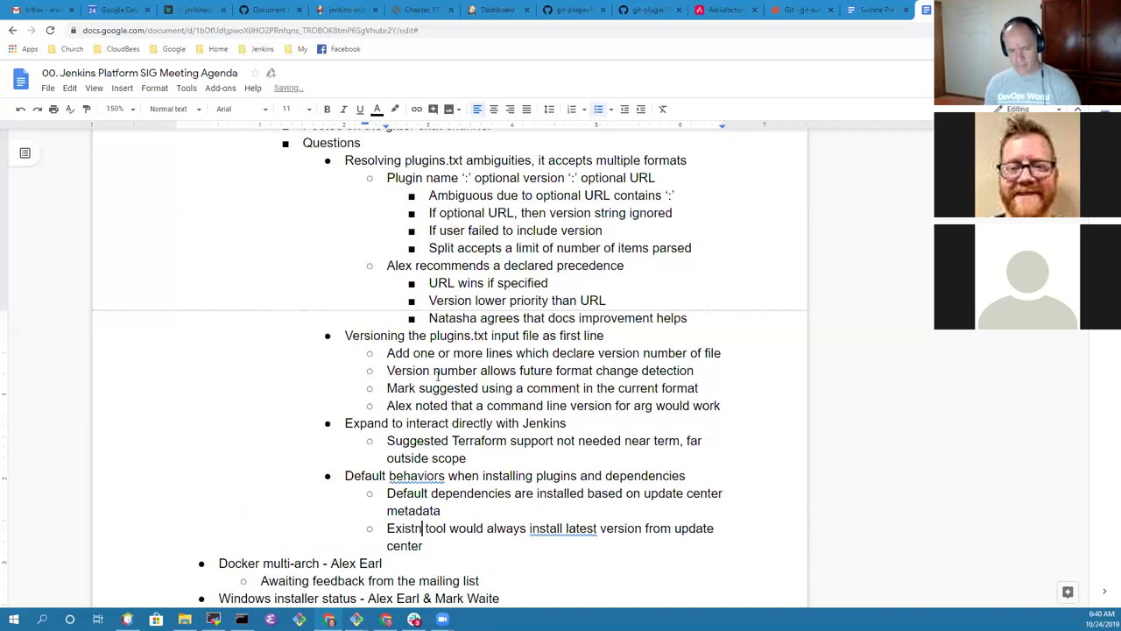
key("BackSpace")
type("in")
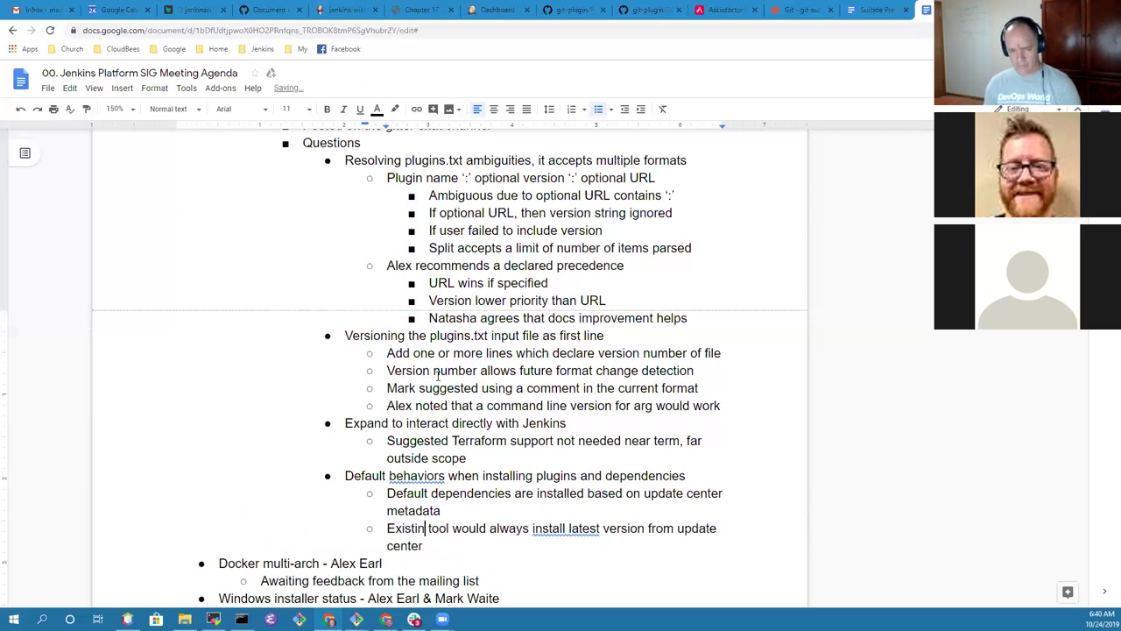
type("g")
- Reword it to 'Existing tool installs latest version from update center'
key("ctrl+Right")
key("ctrl+Right")
key("ctrl+shift+Right")
key("BackSpace")
key("ctrl+shift+Left")
key("BackSpace")
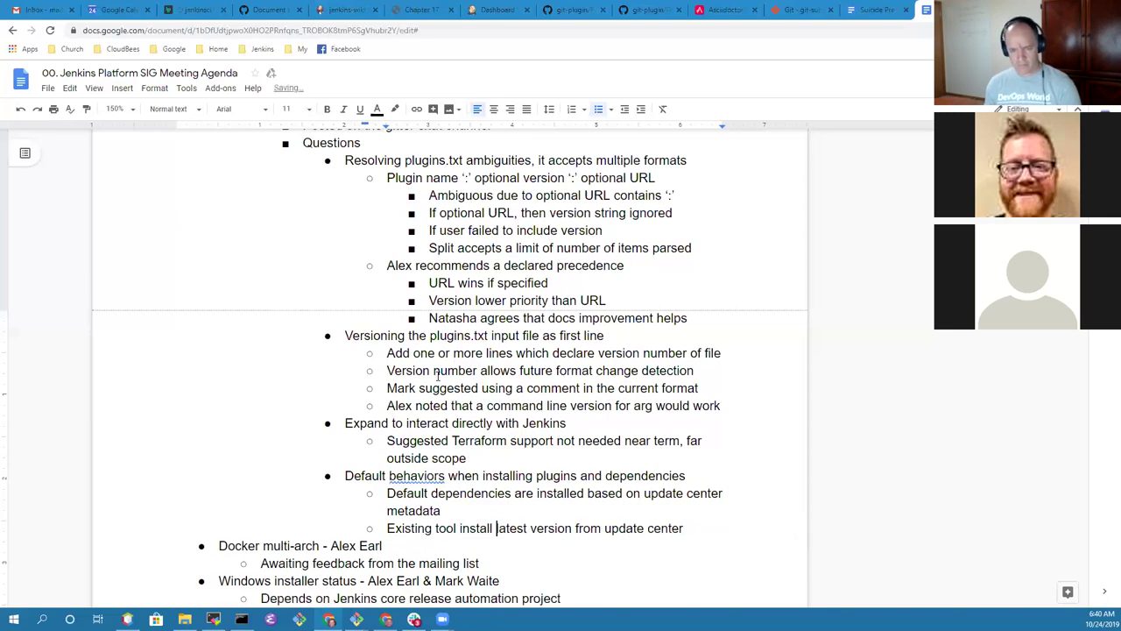
key("ctrl+Right")
key("Left")
type("s")
key("End")
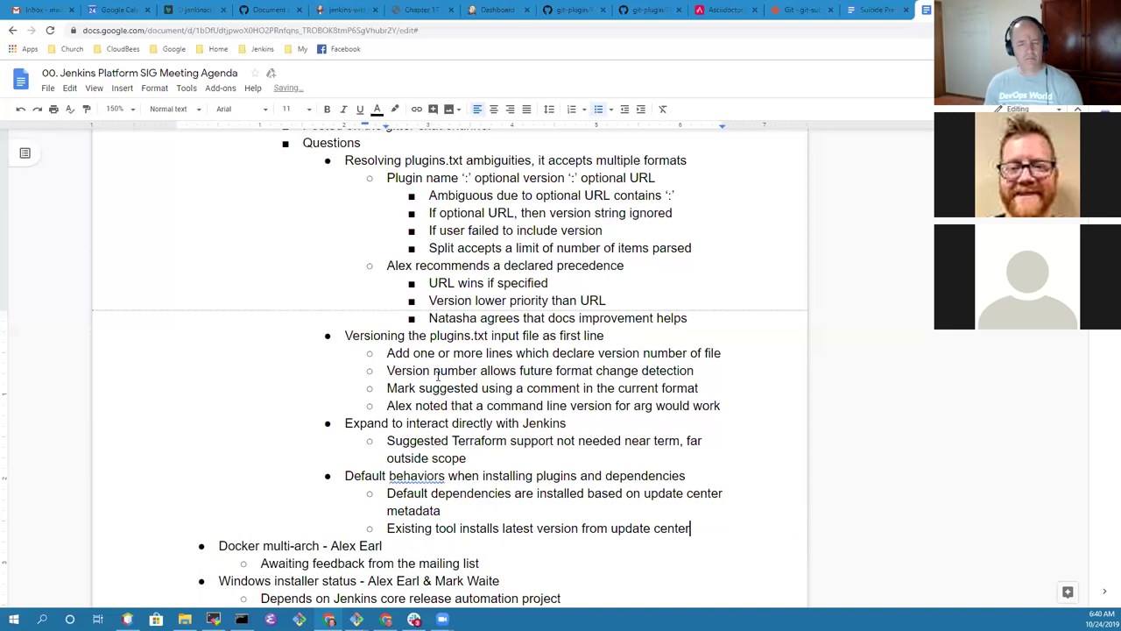
- Add 'Deterministic by default, optional to choose latest' and change the heading to 'Default behavior'
key("Return")
type("Determ")
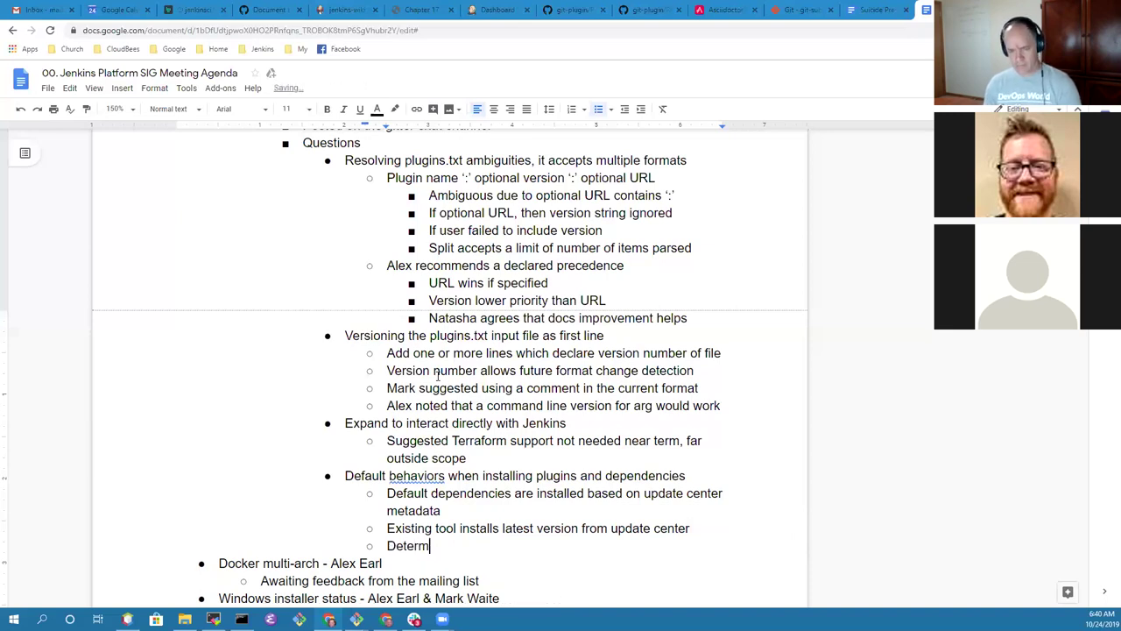
type("inistic by ")
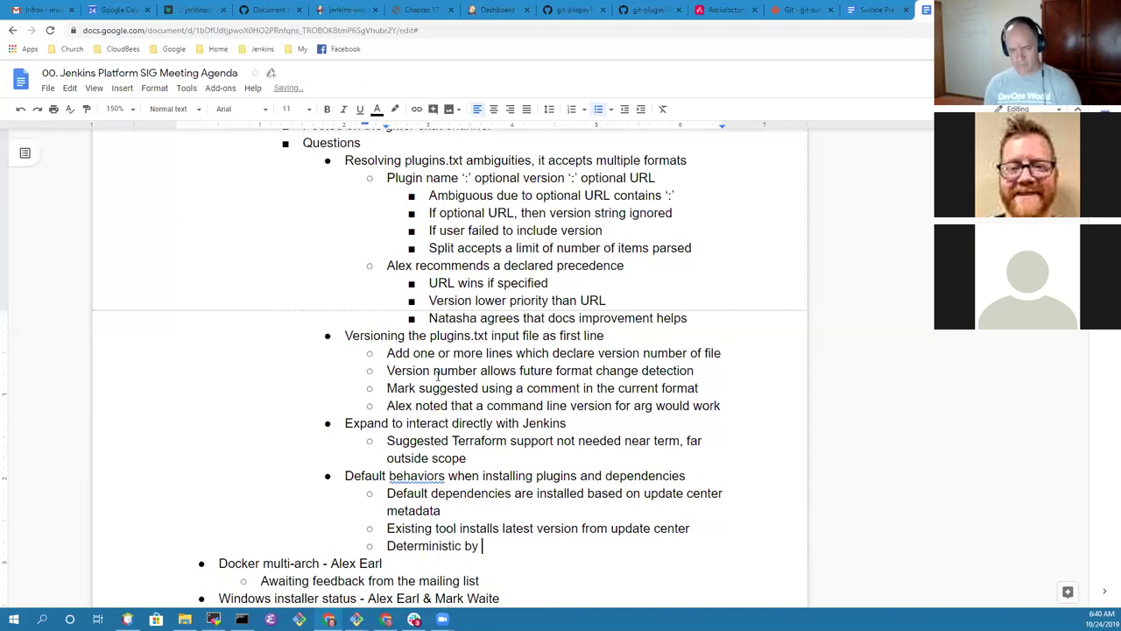
type("default, o")
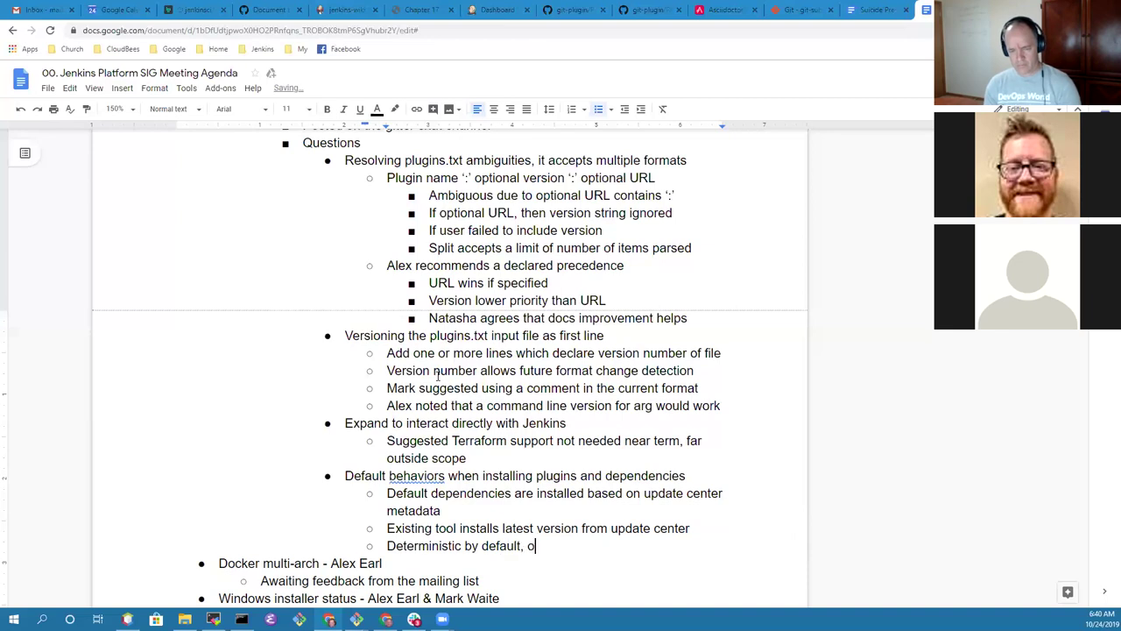
type("ptional to choose latest")
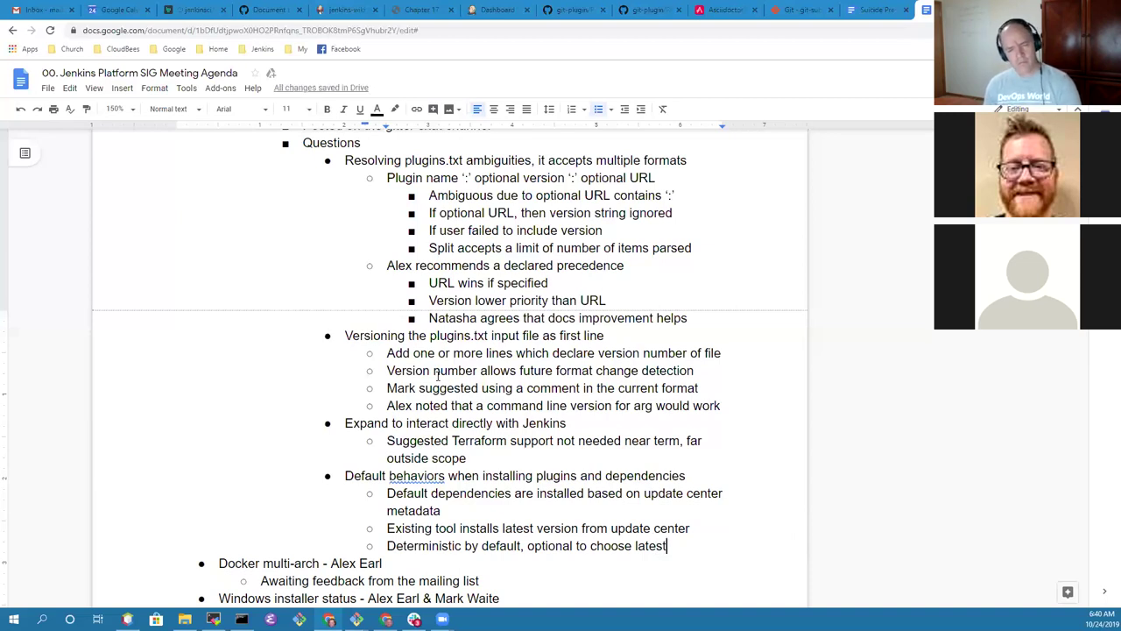
key("Up")
key("Up")
key("Up")
key("Up")
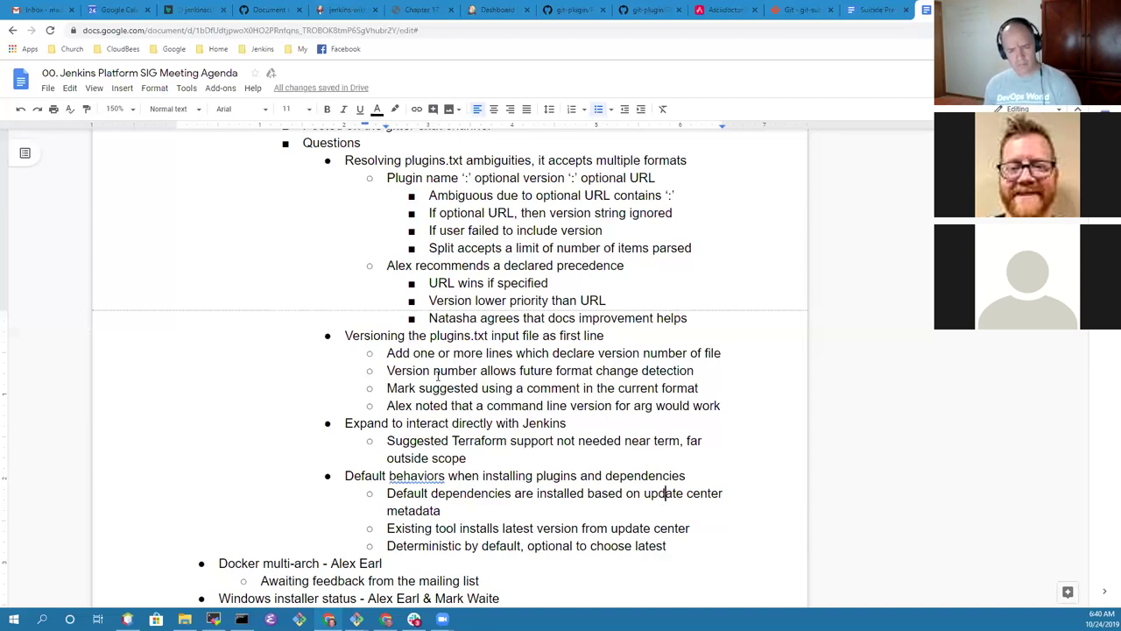
key("ctrl+Left")
key("ctrl+Left")
key("ctrl+Left")
key("ctrl+Left")
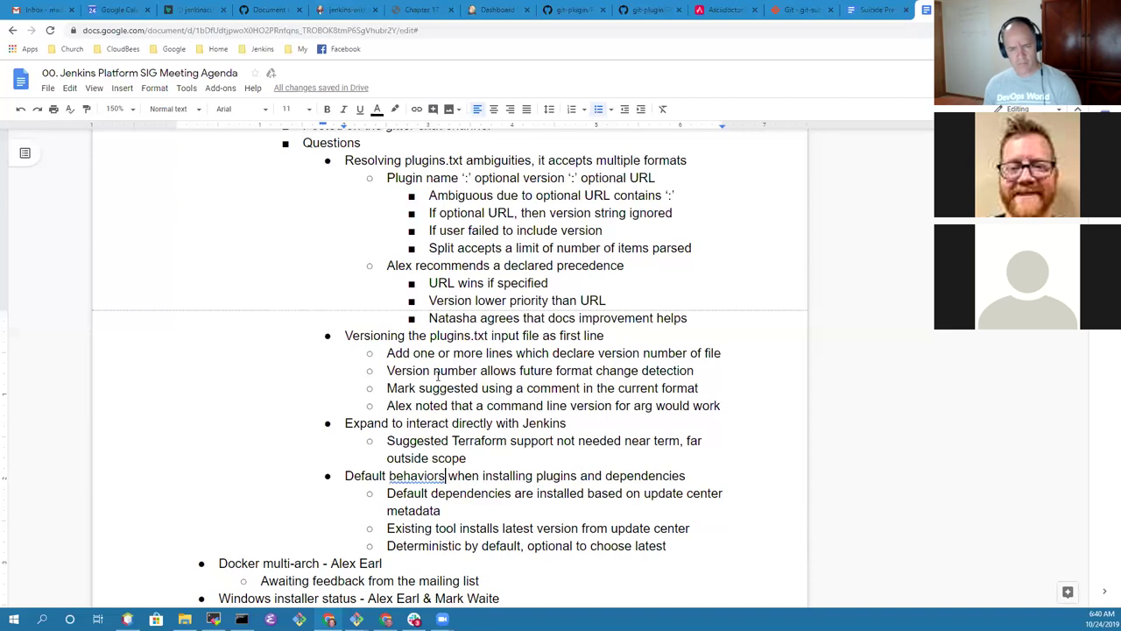
key("BackSpace")
key("Down")
key("Down")
key("Down")
key("Down")
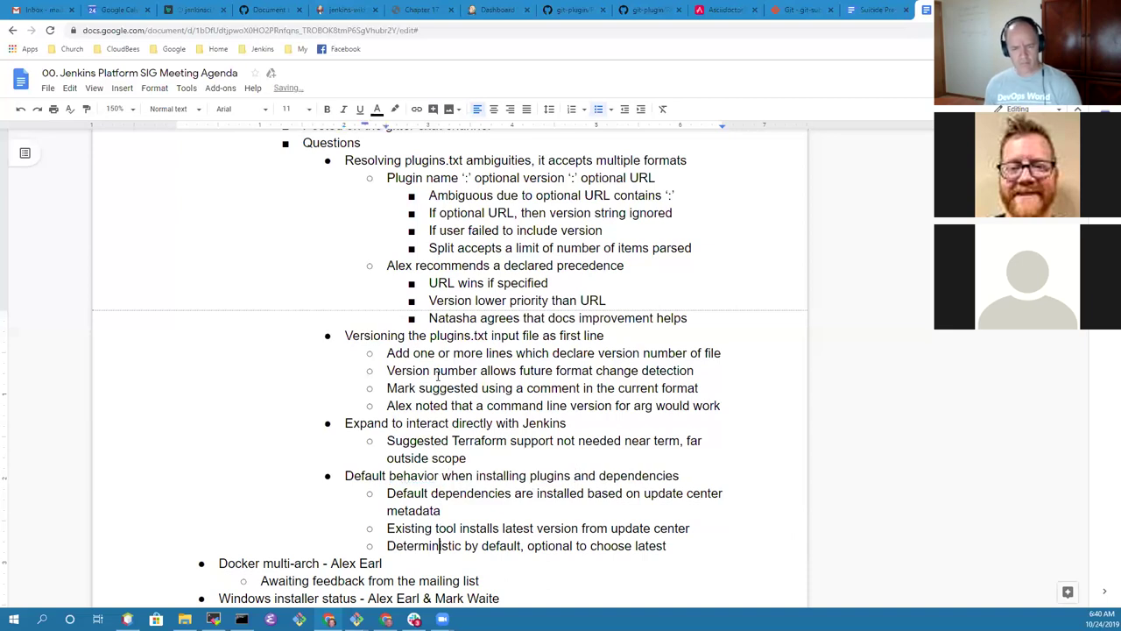
key("End")
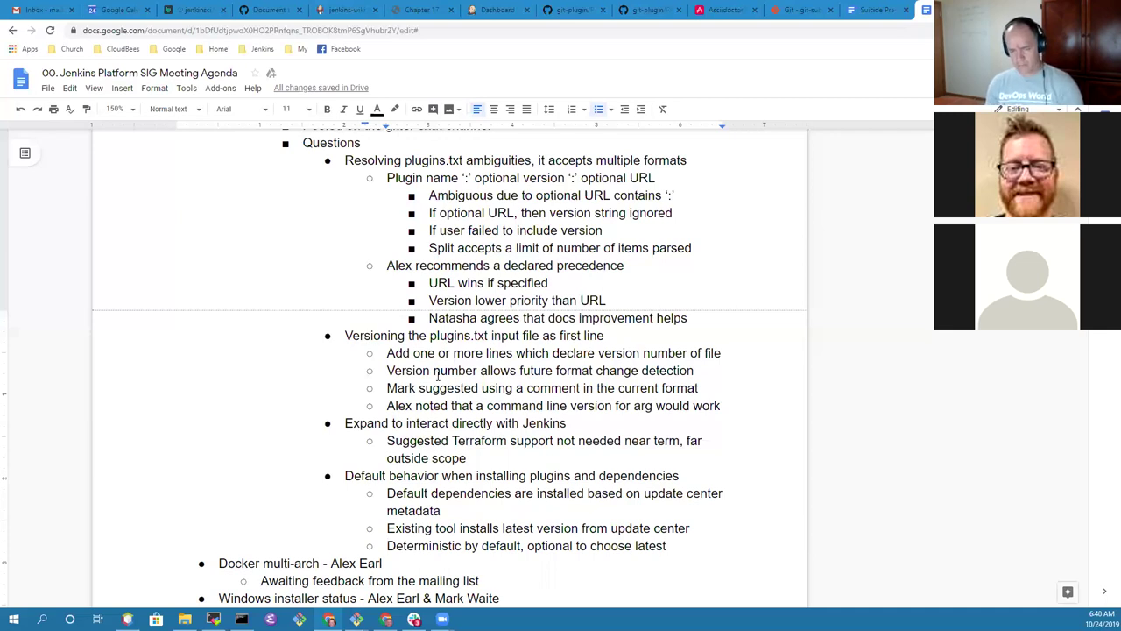
- Reword the note to 'Plugin installation manager takes deterministic by default, option to choose latest'
type("New take")
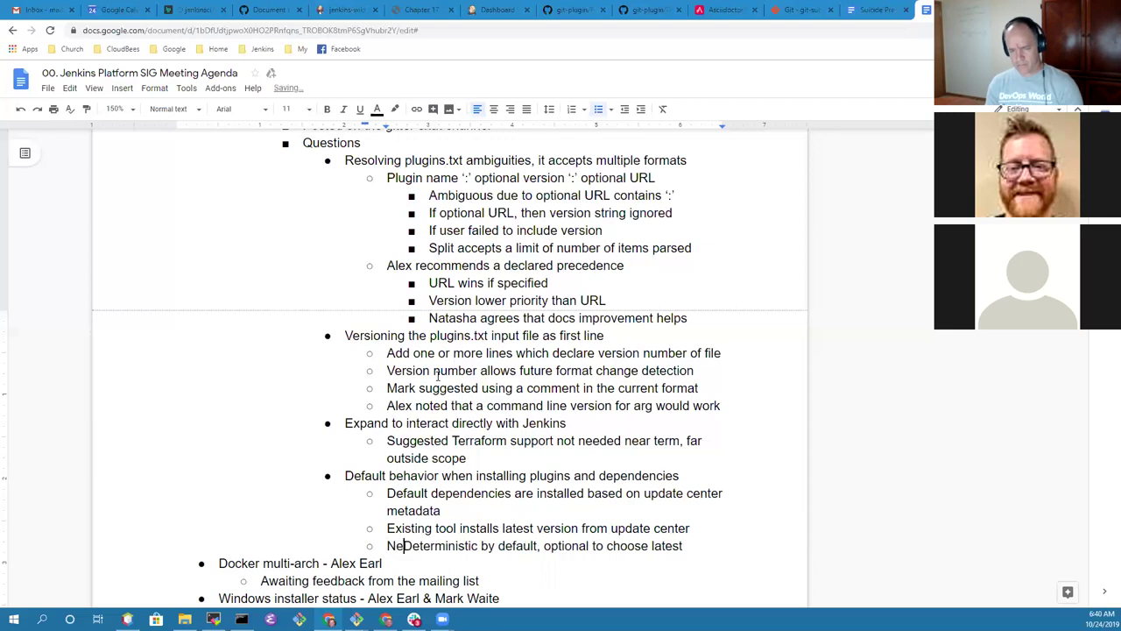
type("s d")
key("Delete")
key("End")
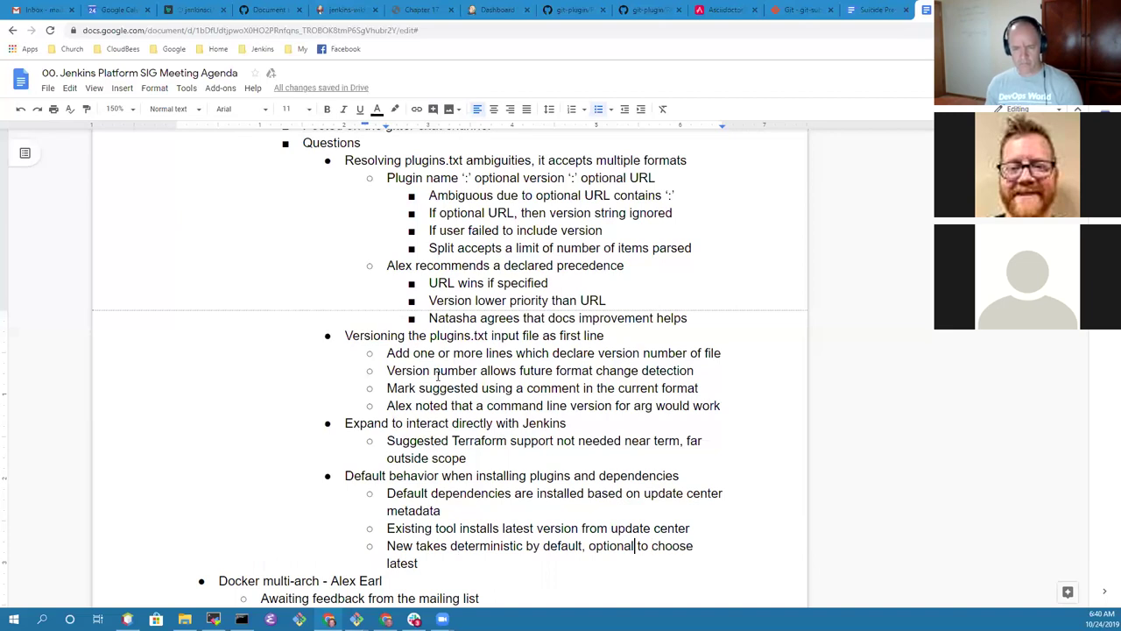
key("BackSpace")
key("BackSpace")
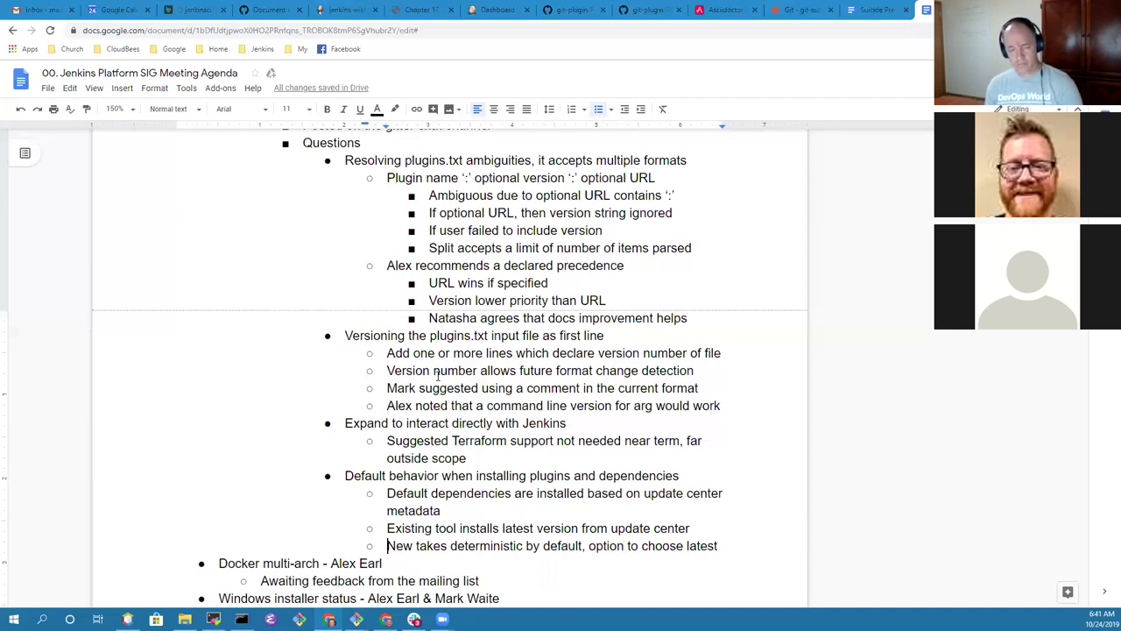
key("ctrl+shift+Right")
key("shift+Left")
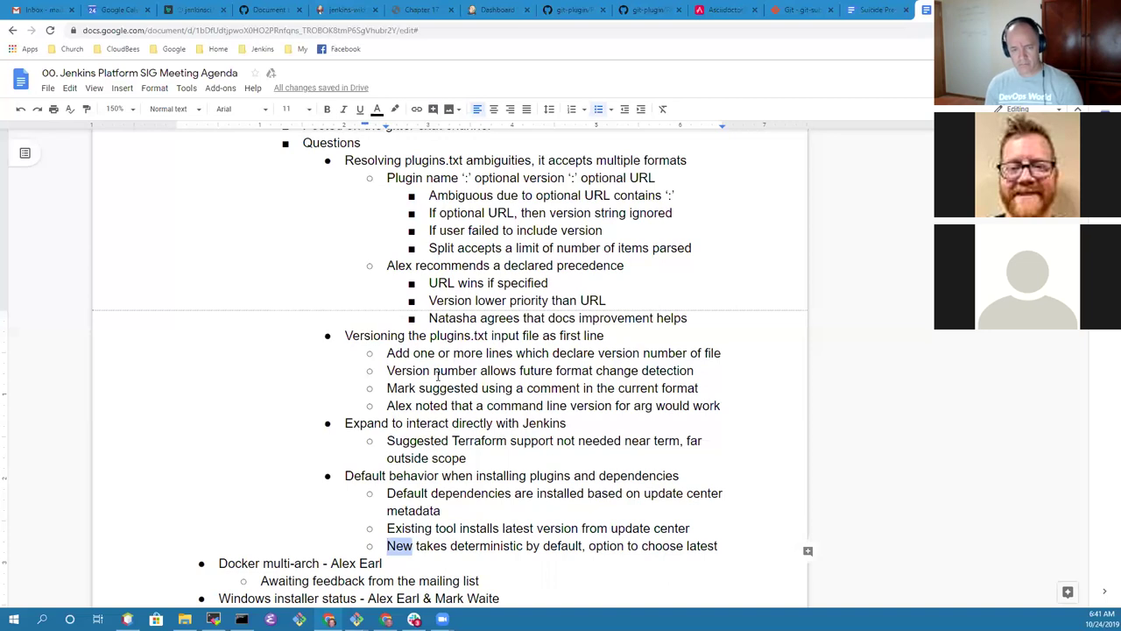
type("Plugin i")
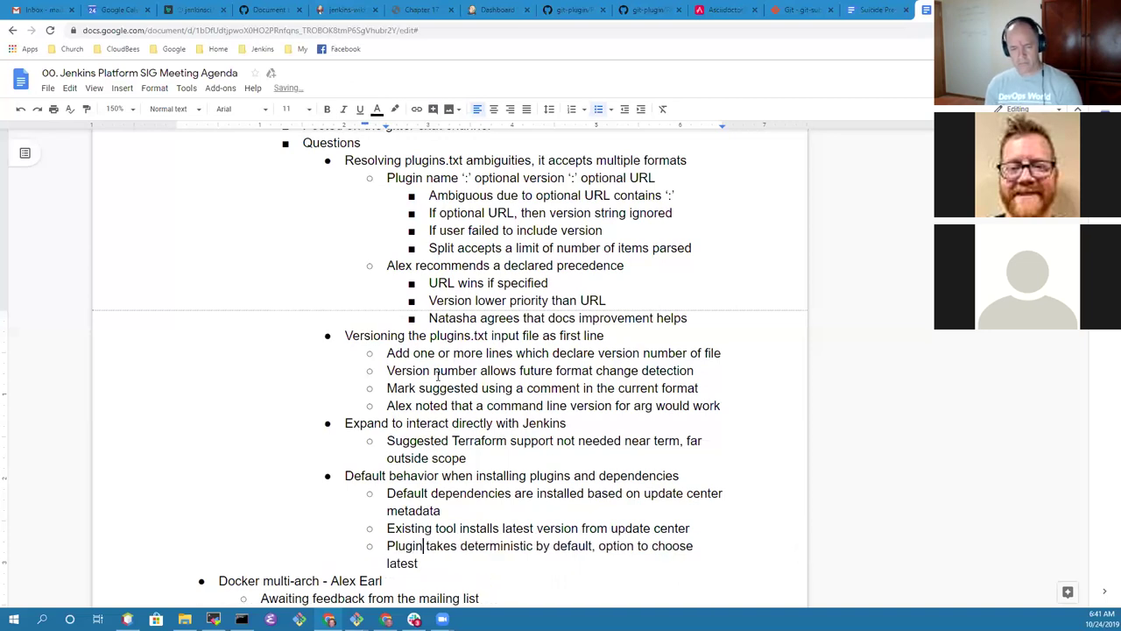
type("nstallation man")
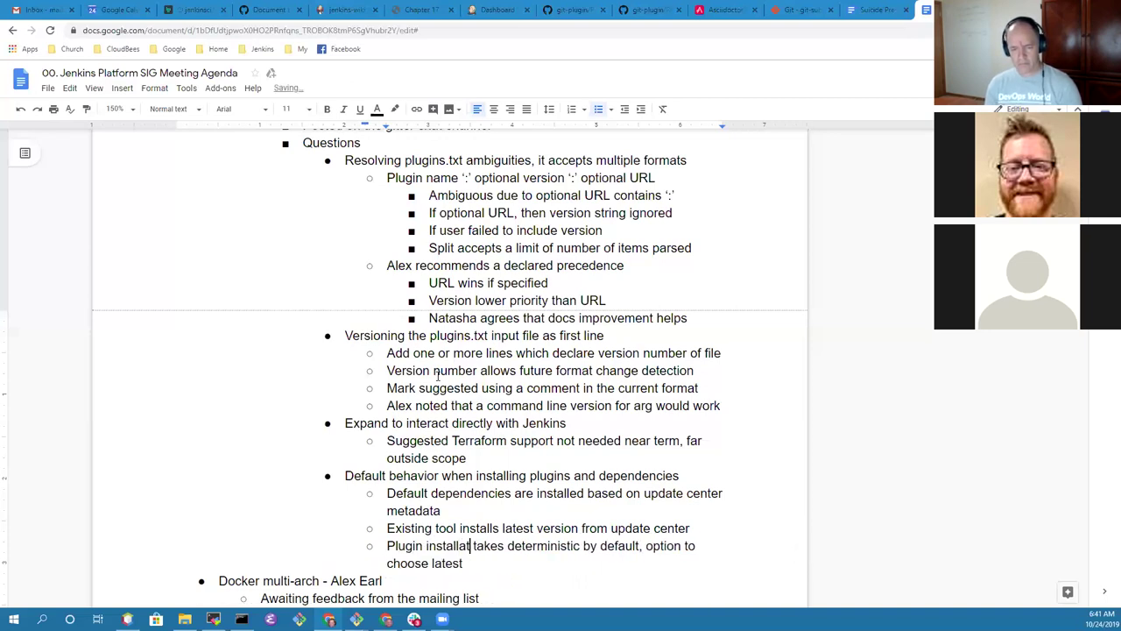
type("ager")
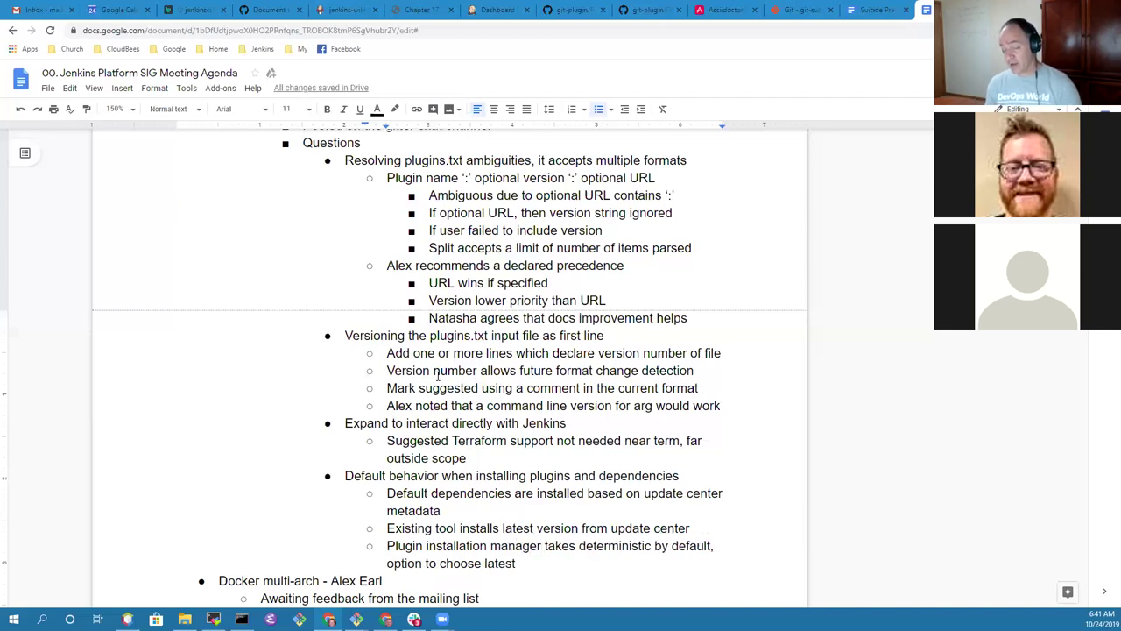
key("shift+Down")
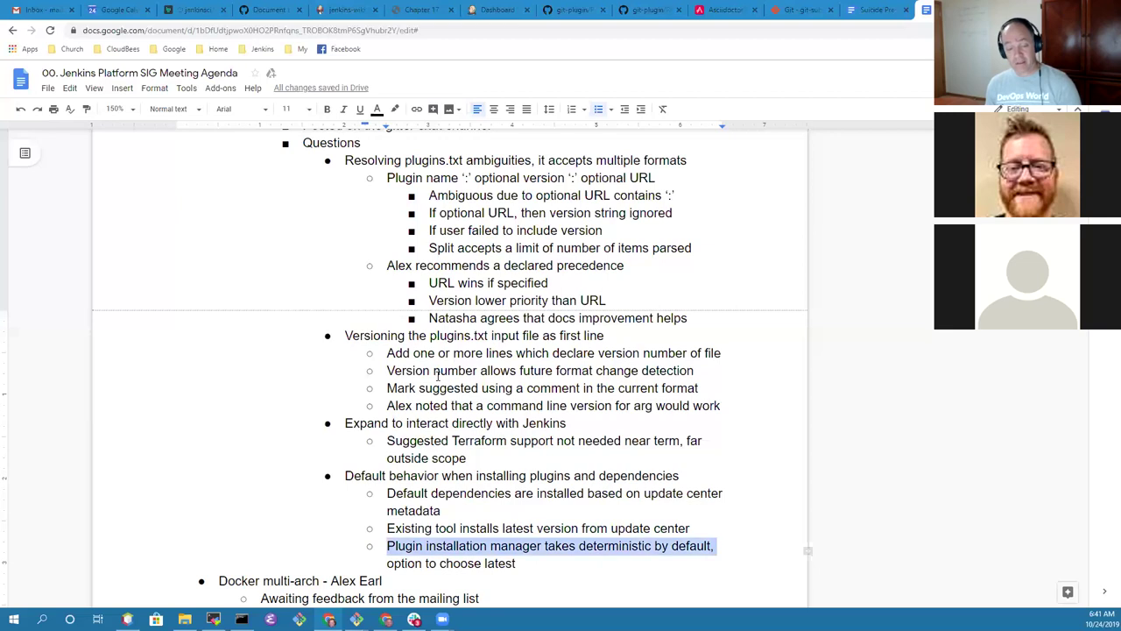
key("shift+Down")
key("Left")
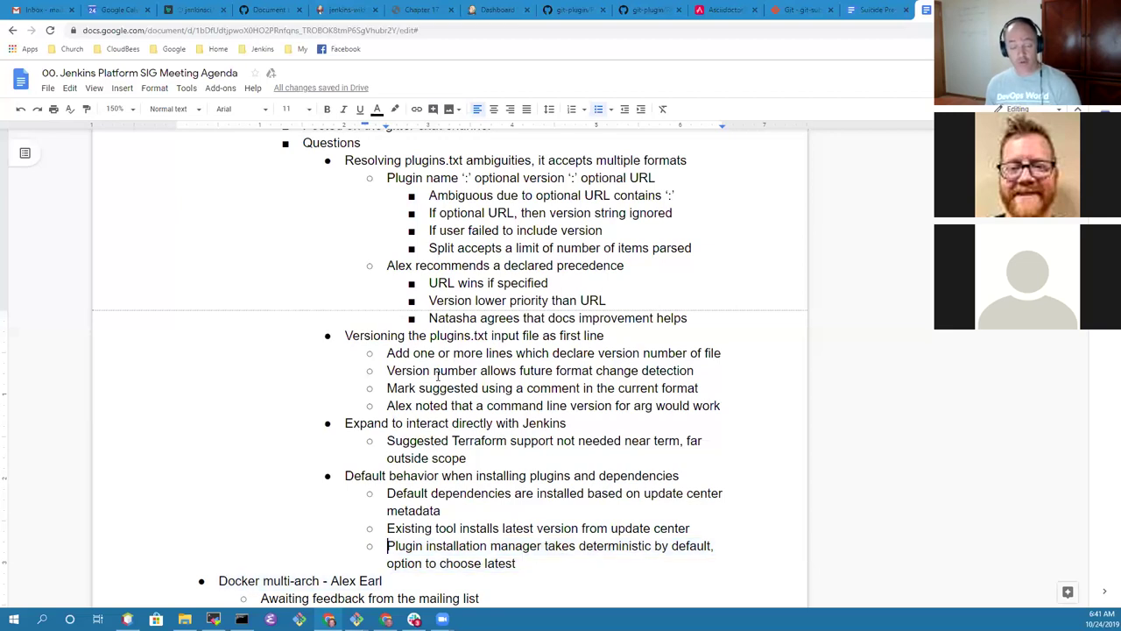
key("shift+End")
key("shift+Down")
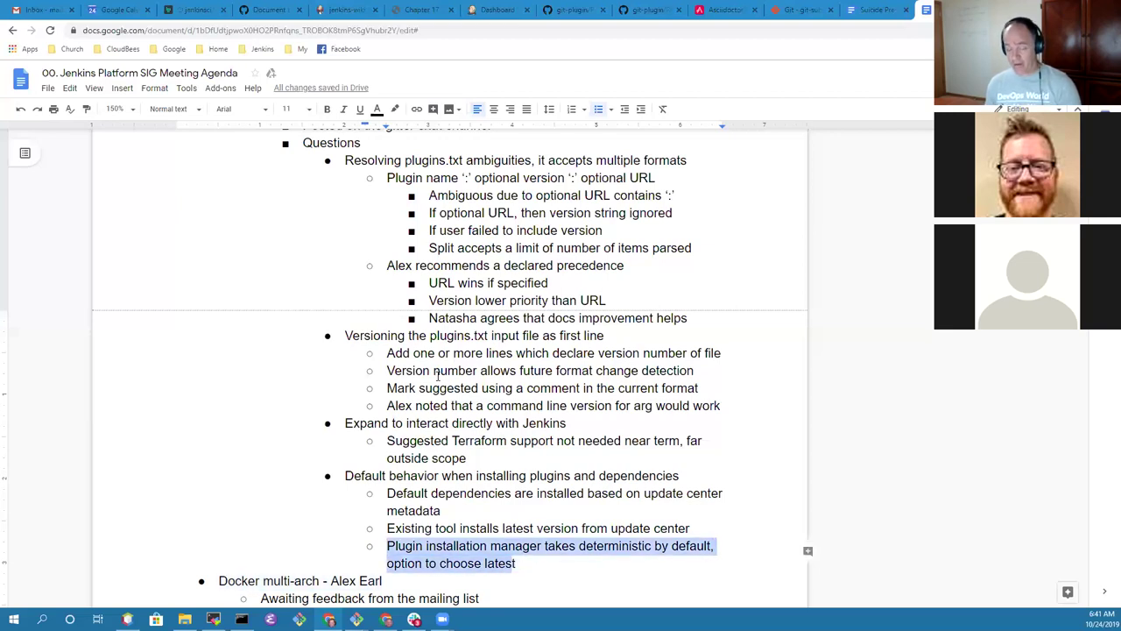
key("Up")
key("Up")
key("Up")
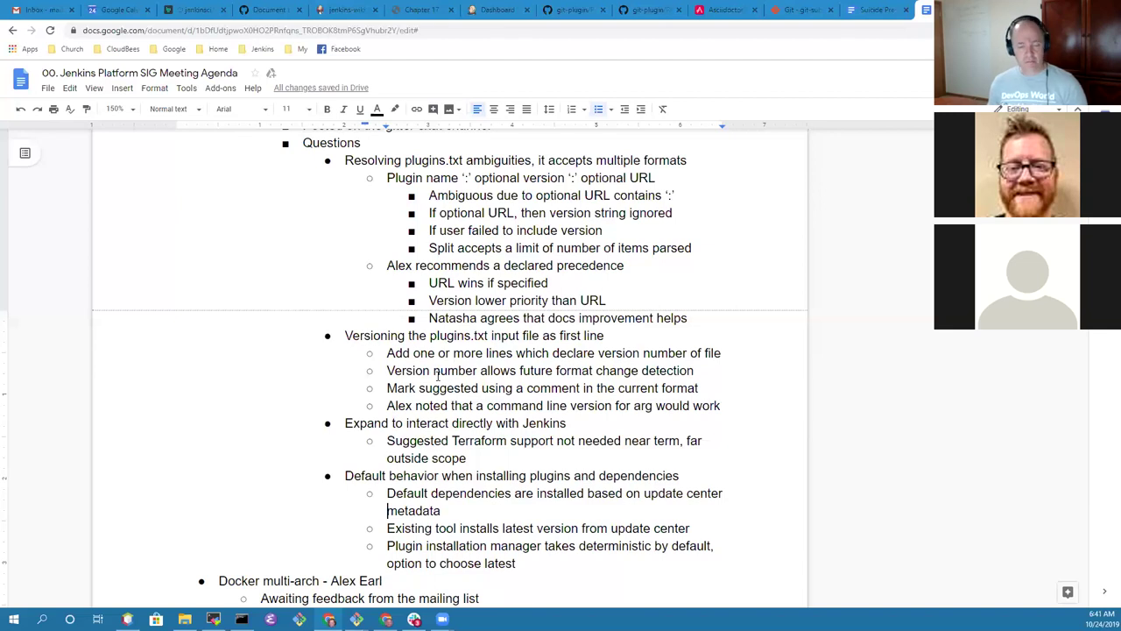
- Place the caret at the end of 'option to choose latest' in the plugin installation manager note
key("Up")
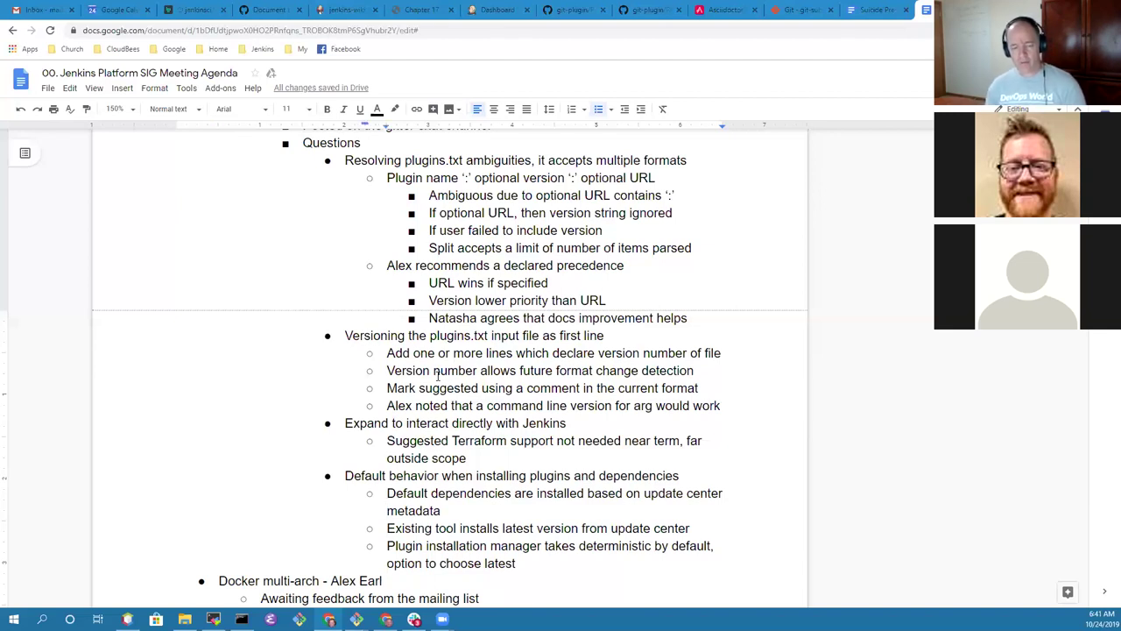
scroll(437, 374, "down", 2)
key("End")
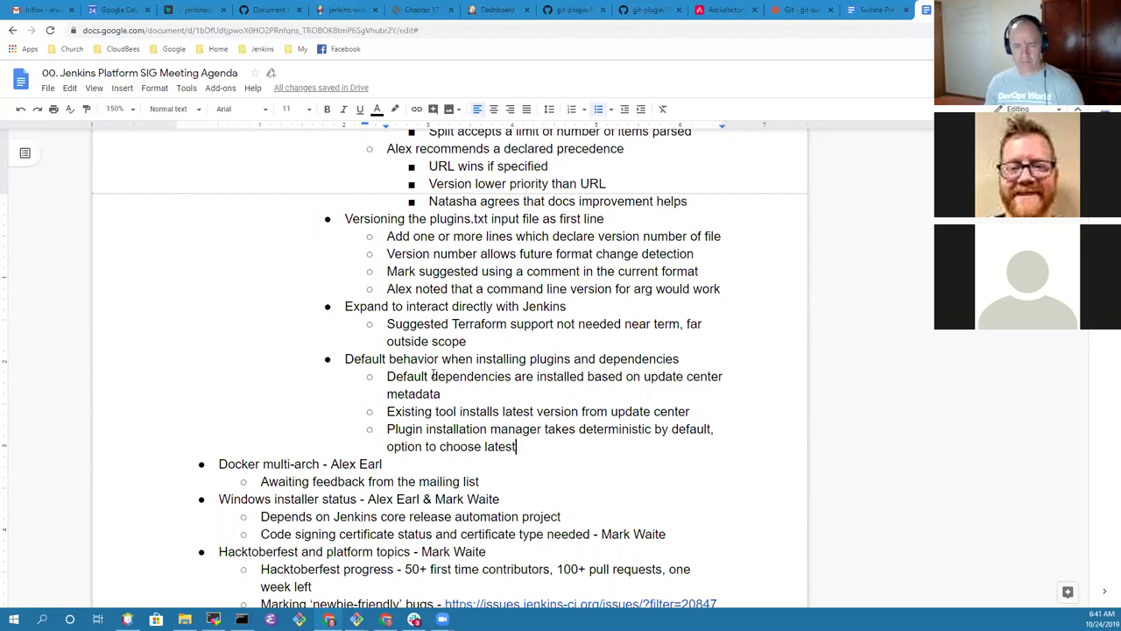
- Add the deeper sub-note 'Choose latest is compatible with existing tool'
key("Return")
key("Tab")
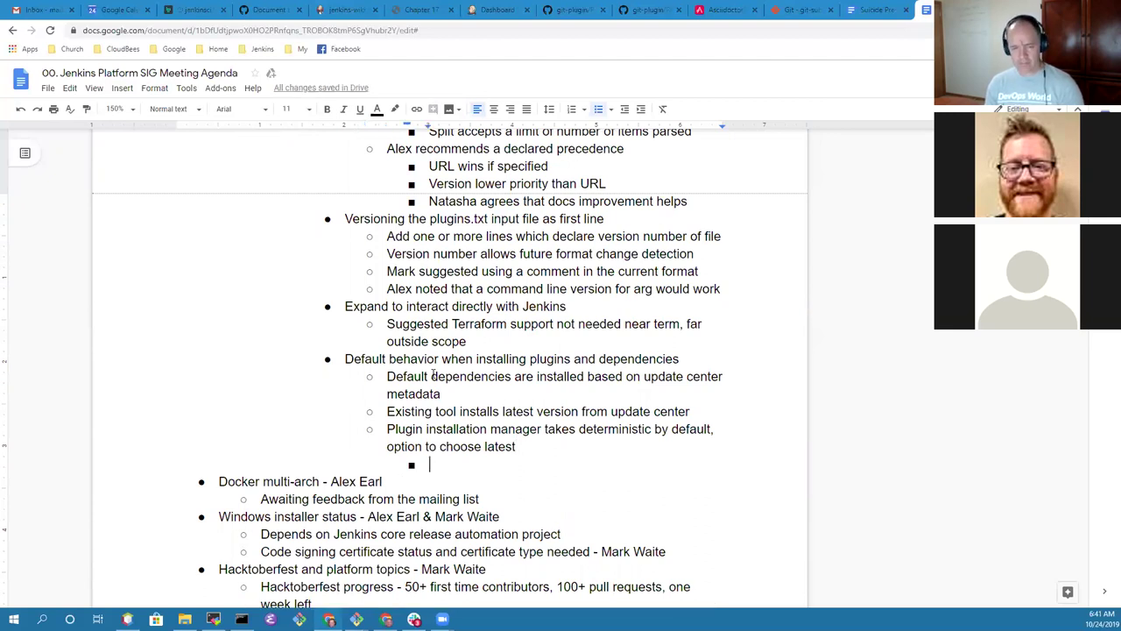
type("Choose latest is compatible with")
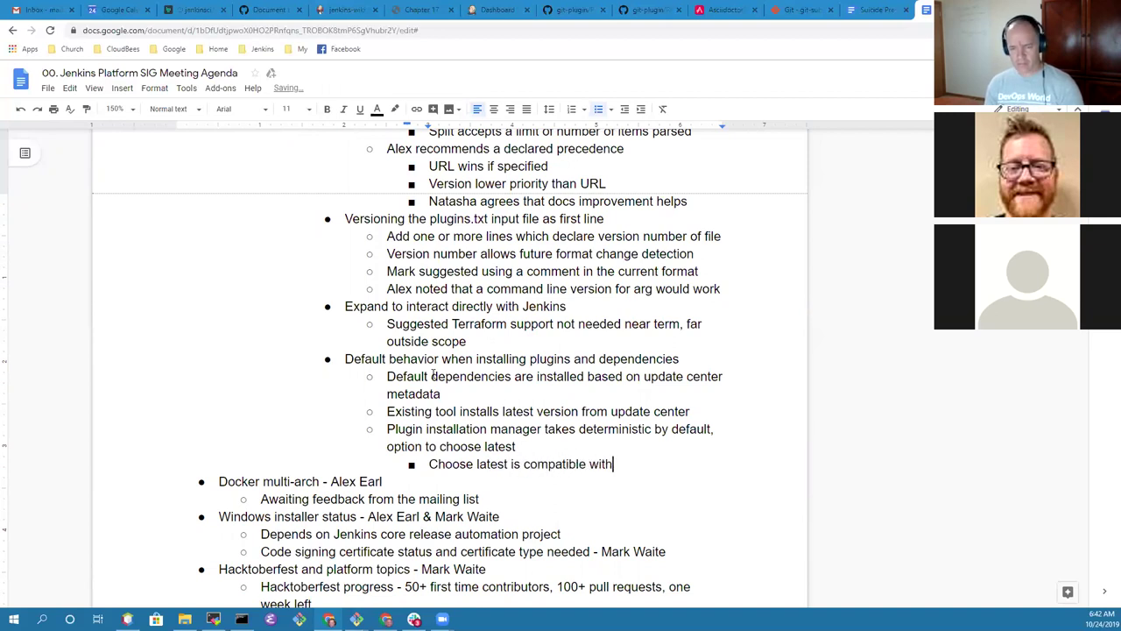
type(" existing tool")
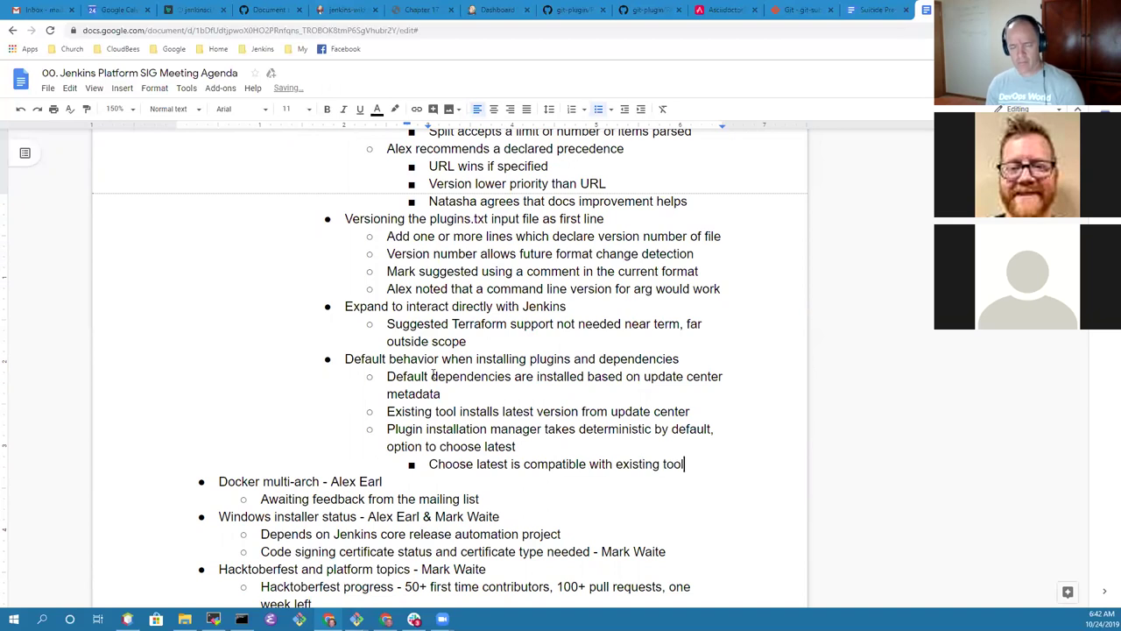
- Add the sub-note 'Deterministic assures repeatable results'
key("Return")
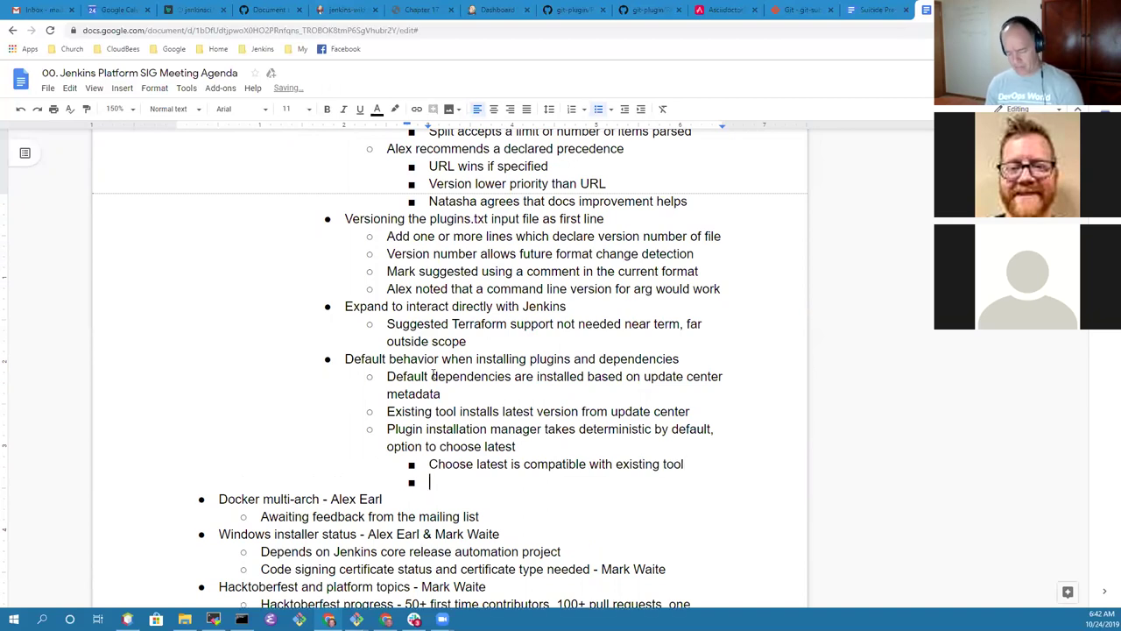
type("Determinist")
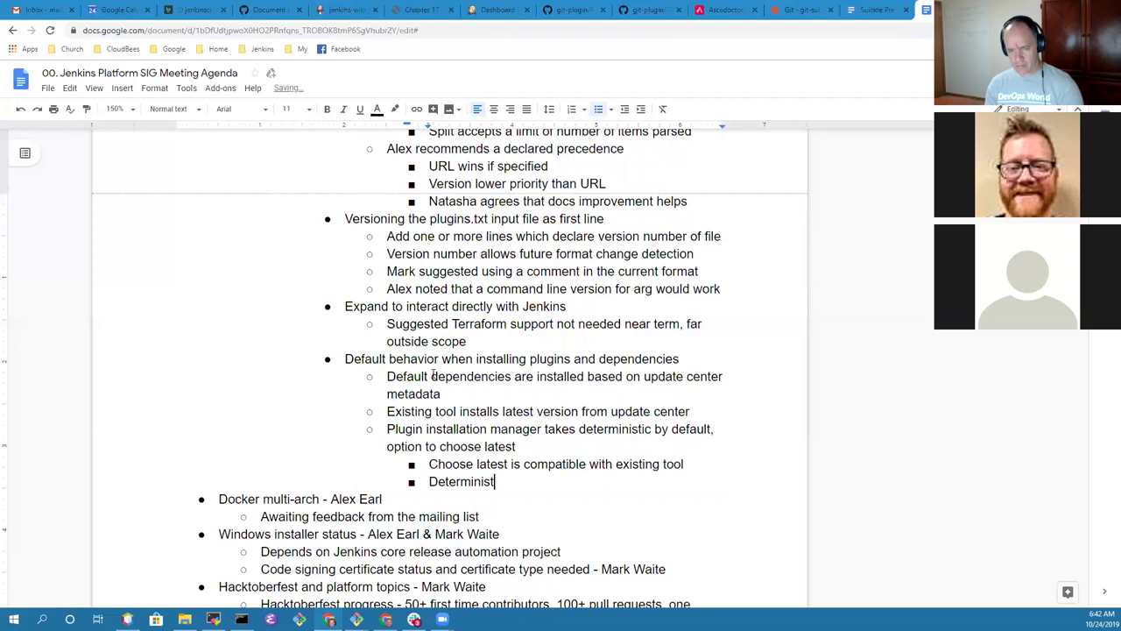
type("ic assure pre")
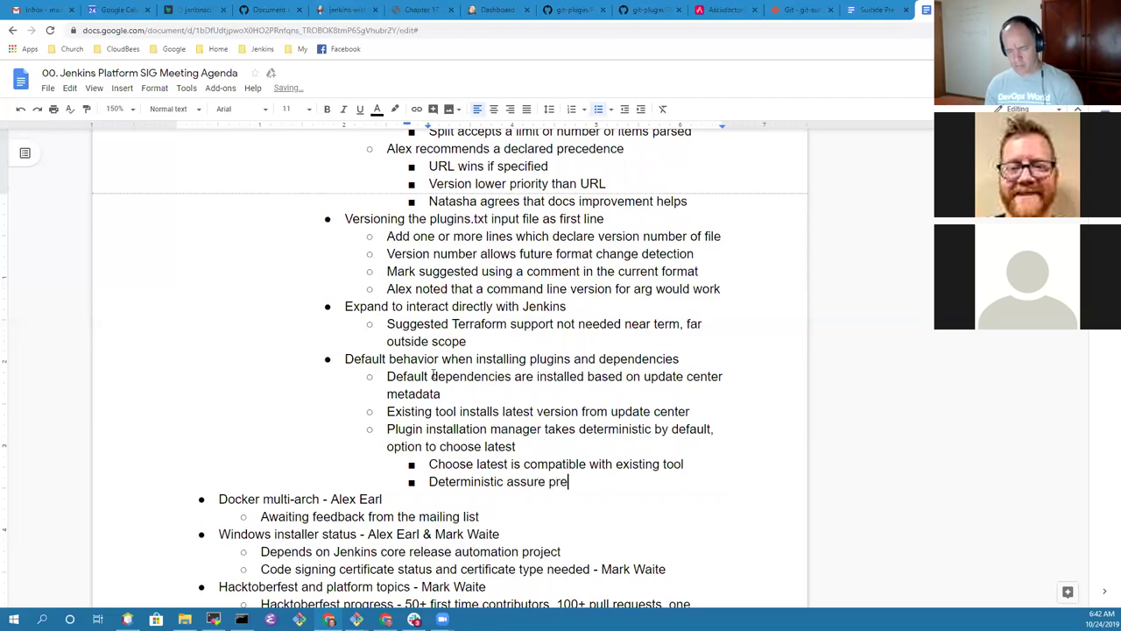
type("dicta")
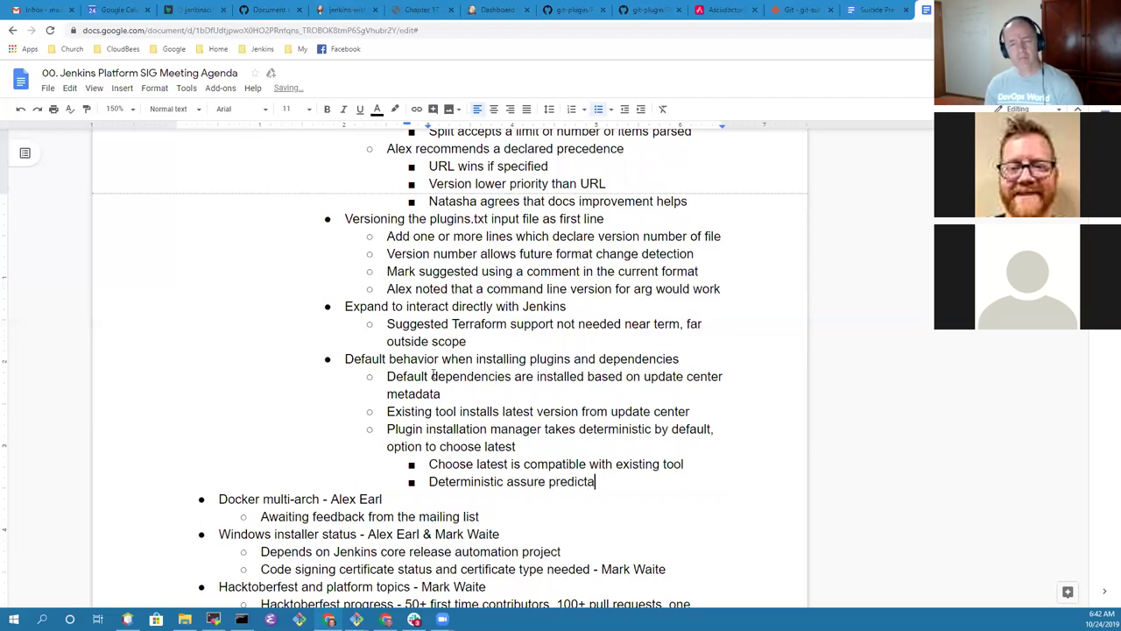
type("ble results")
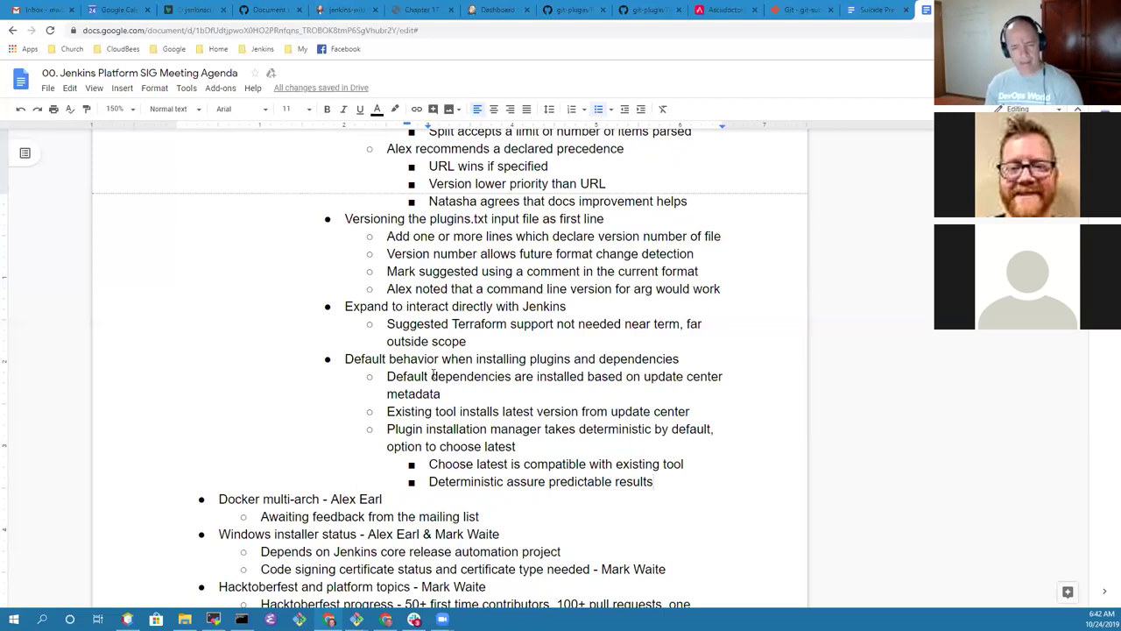
key("ctrl+Left")
key("BackSpace")
type("s")
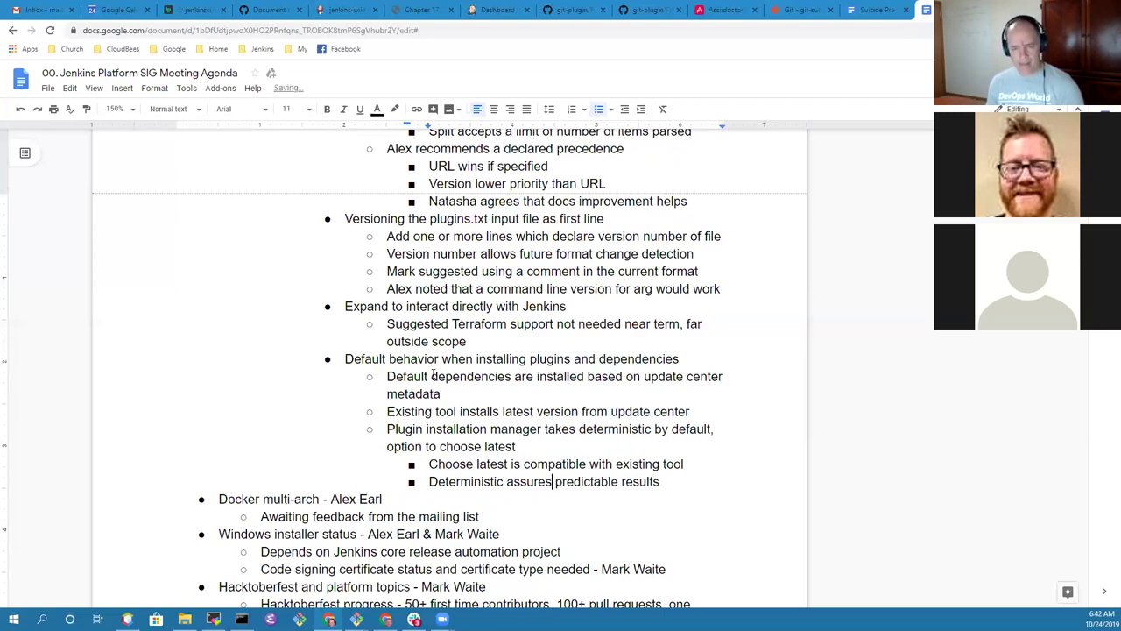
key("ctrl+shift+Right")
type("repeata")
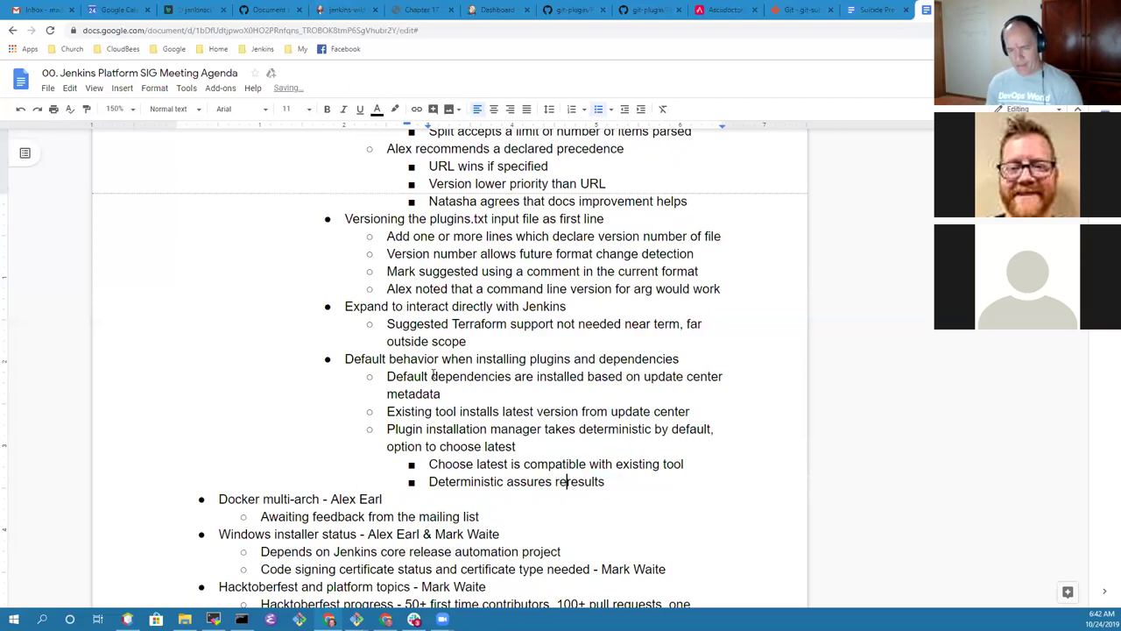
type("ble")
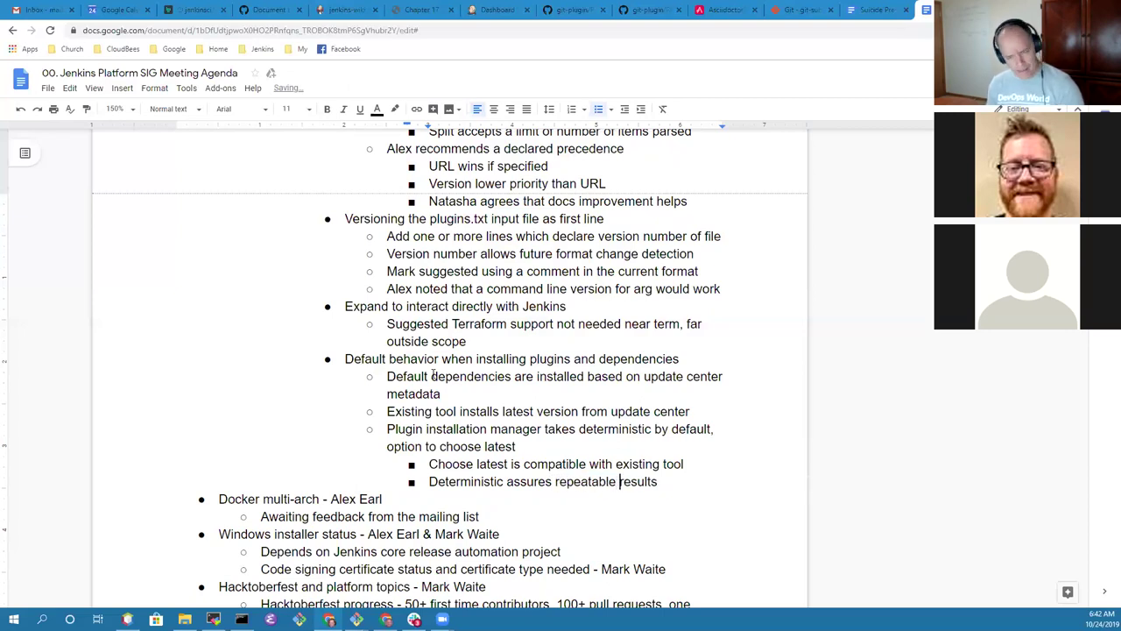
key("End")
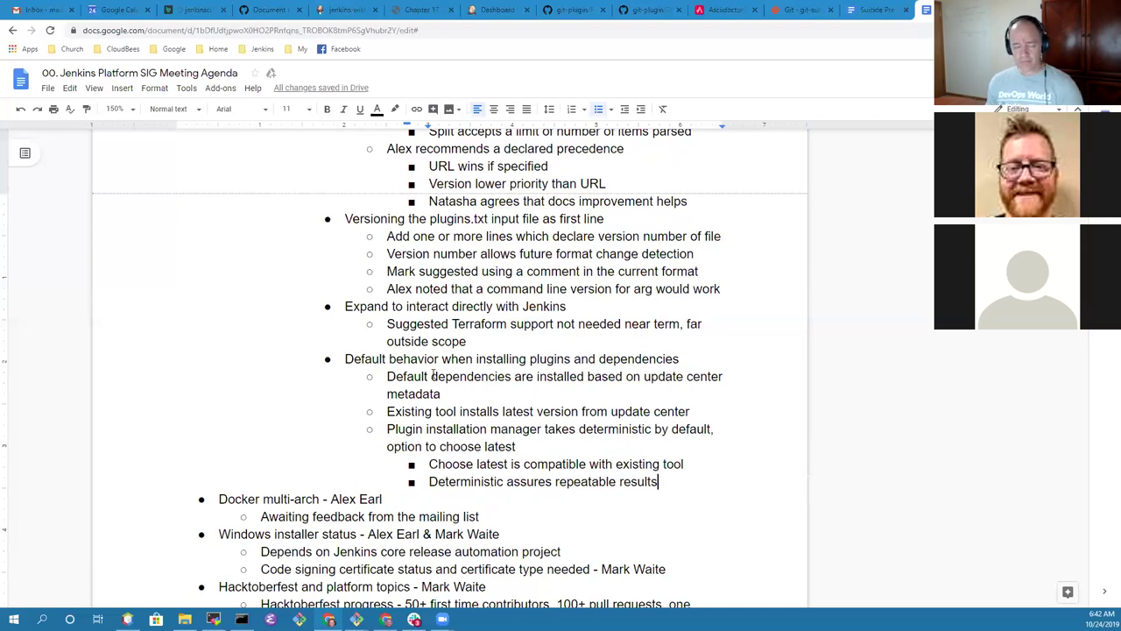
- Put quotes around "Choose latest" in the compatibility note
scroll(432, 375, "down", 3)
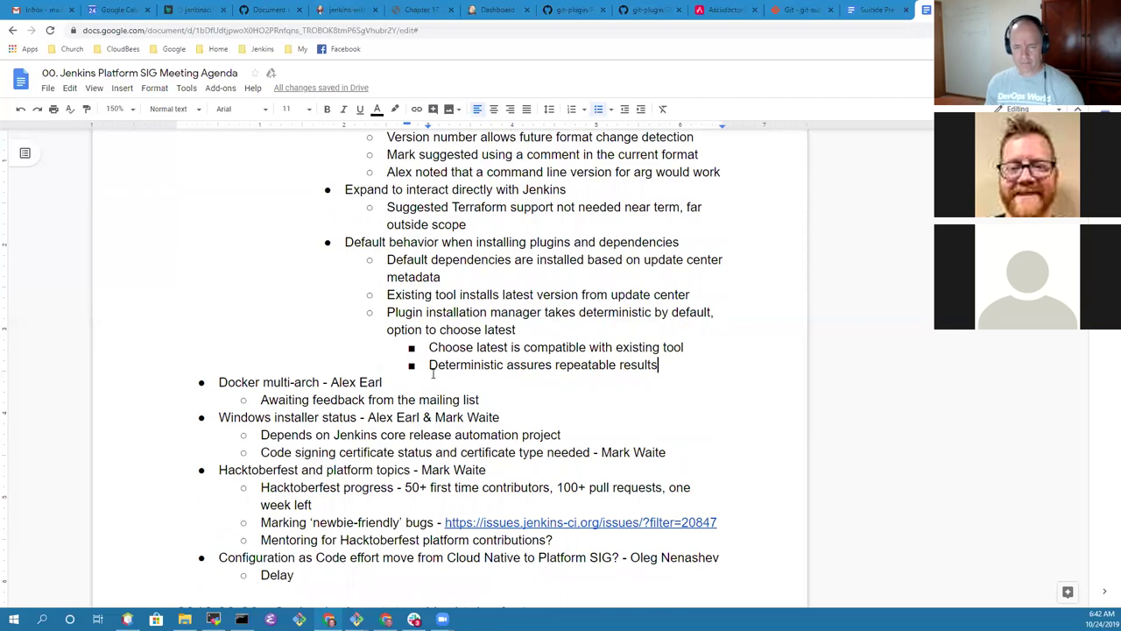
key("Home")
type("\"")
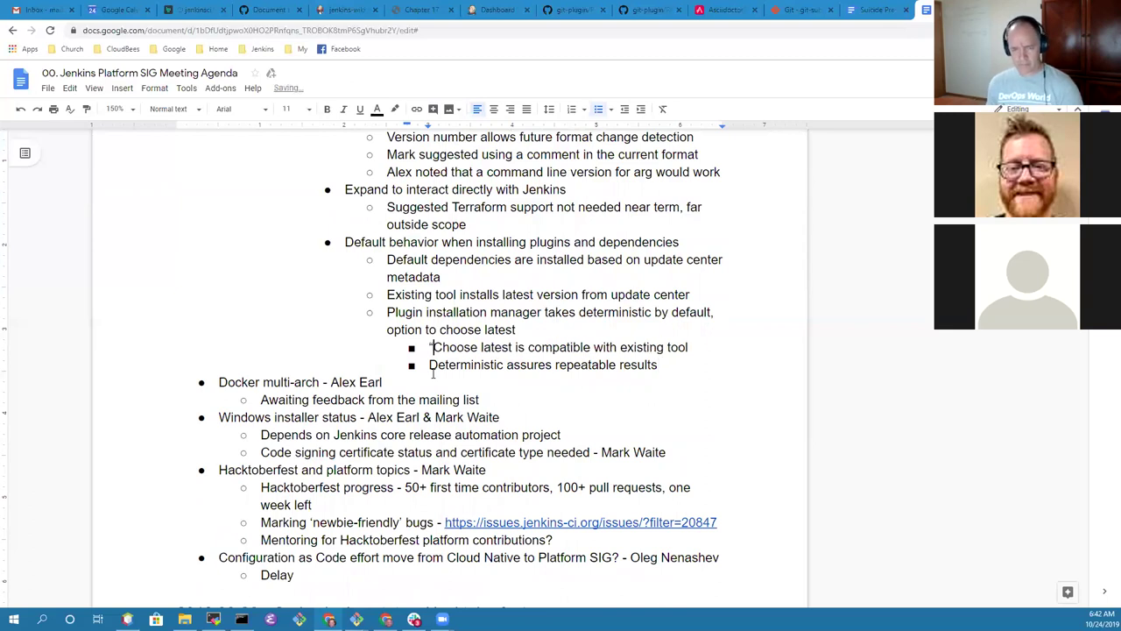
key("ctrl+Right")
key("ctrl+Right")
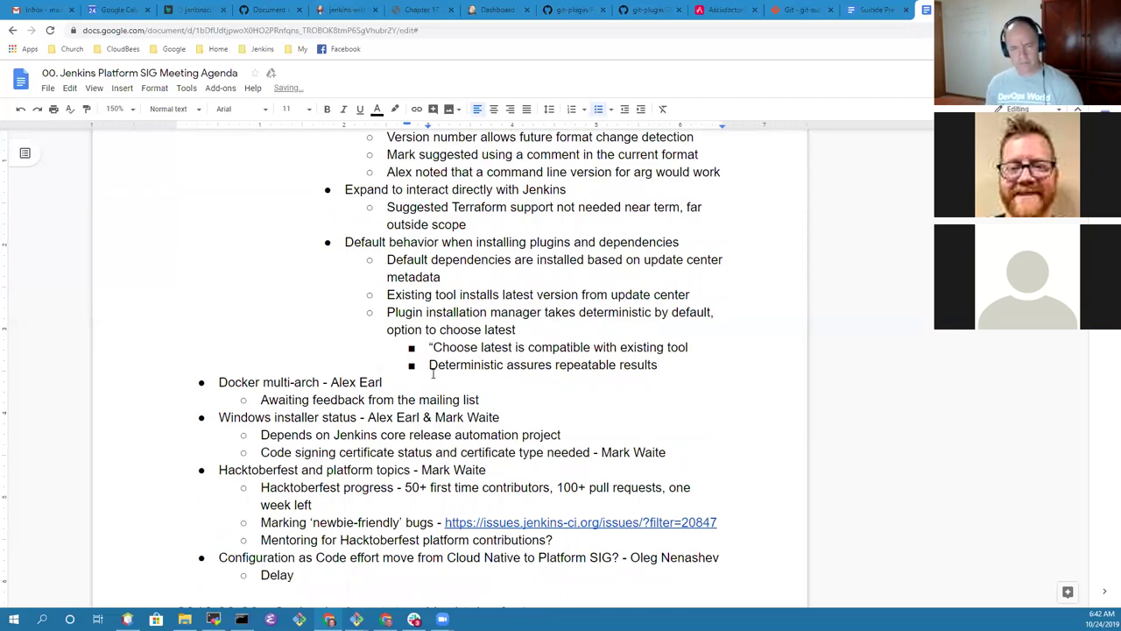
type("\"")
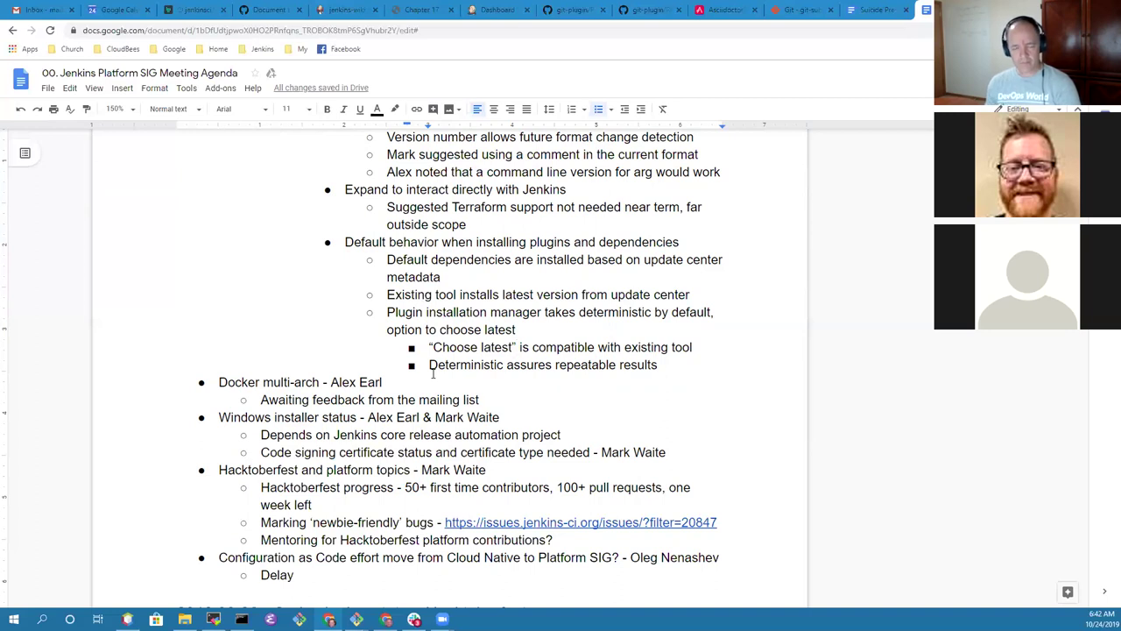
- Add 'Ready to release 1.0' two levels up, below the determinism note
key("Return")
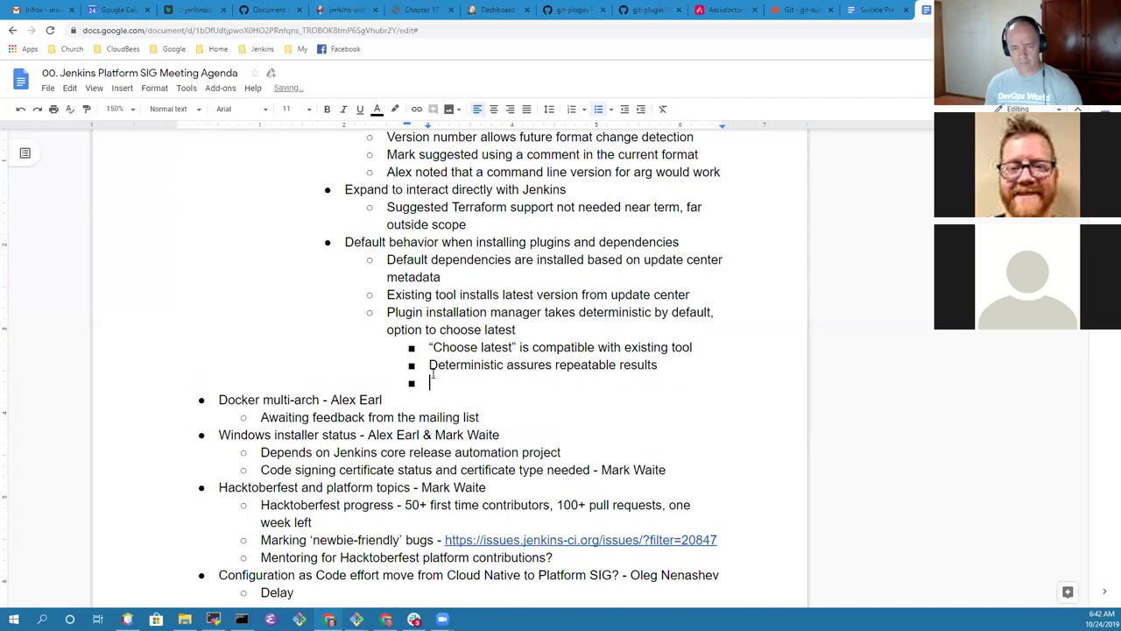
key("shift+Tab")
key("shift+Tab")
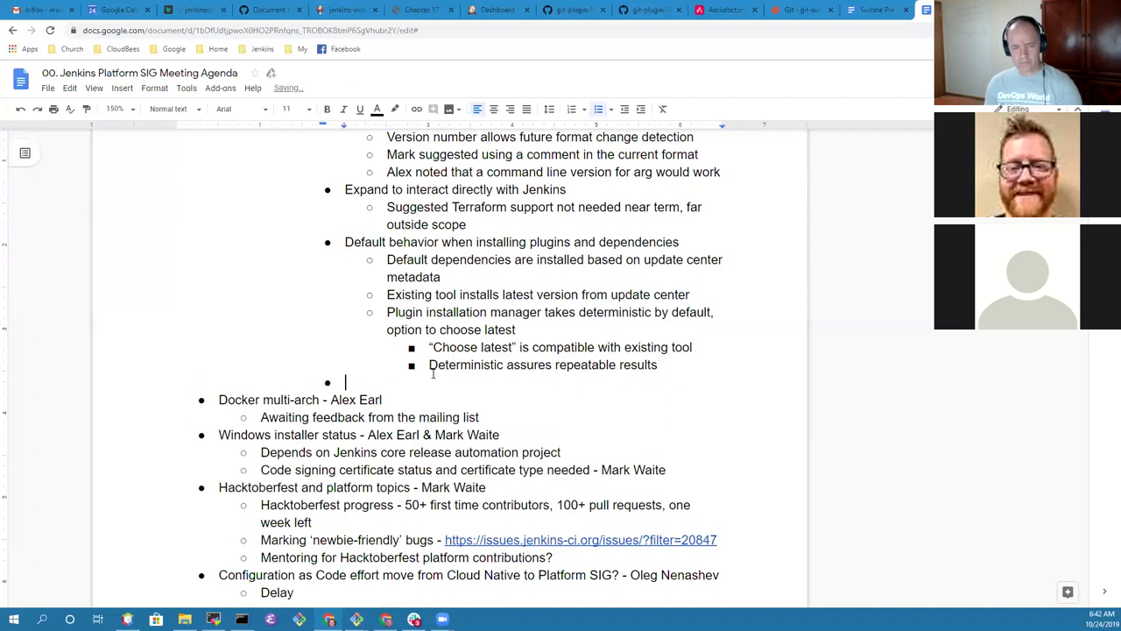
key("shift+Tab")
type("Read")
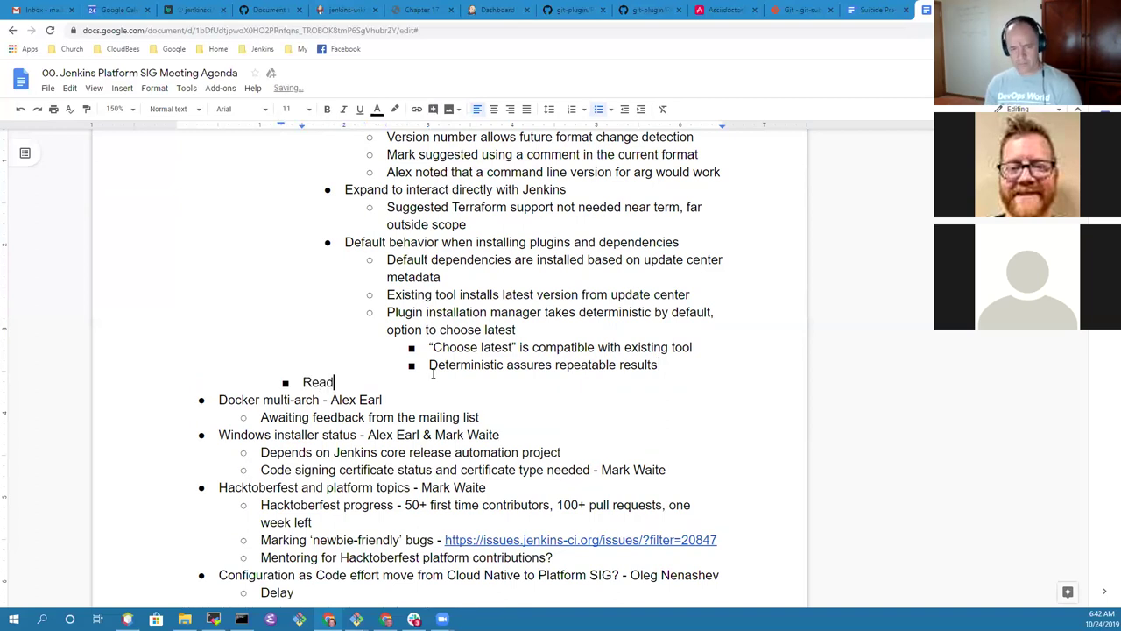
type("y to release 1.0")
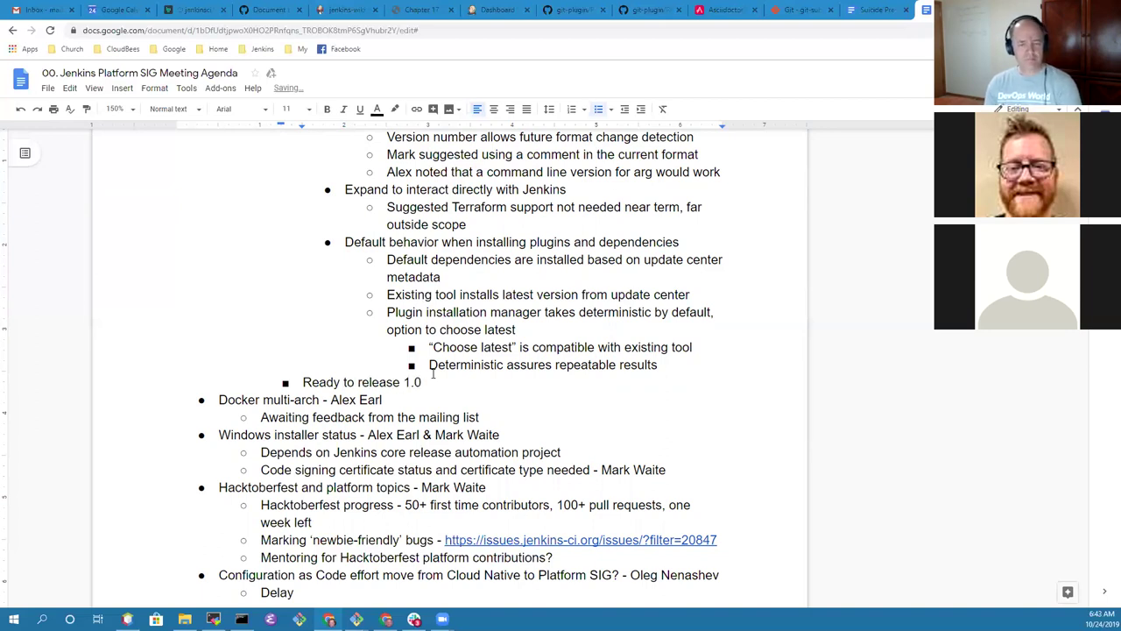
- Outdent the 'Ready to release 1.0' note one level and return to its end
scroll(433, 373, "up", 2)
scroll(433, 373, "up", 2)
scroll(433, 373, "down", 2)
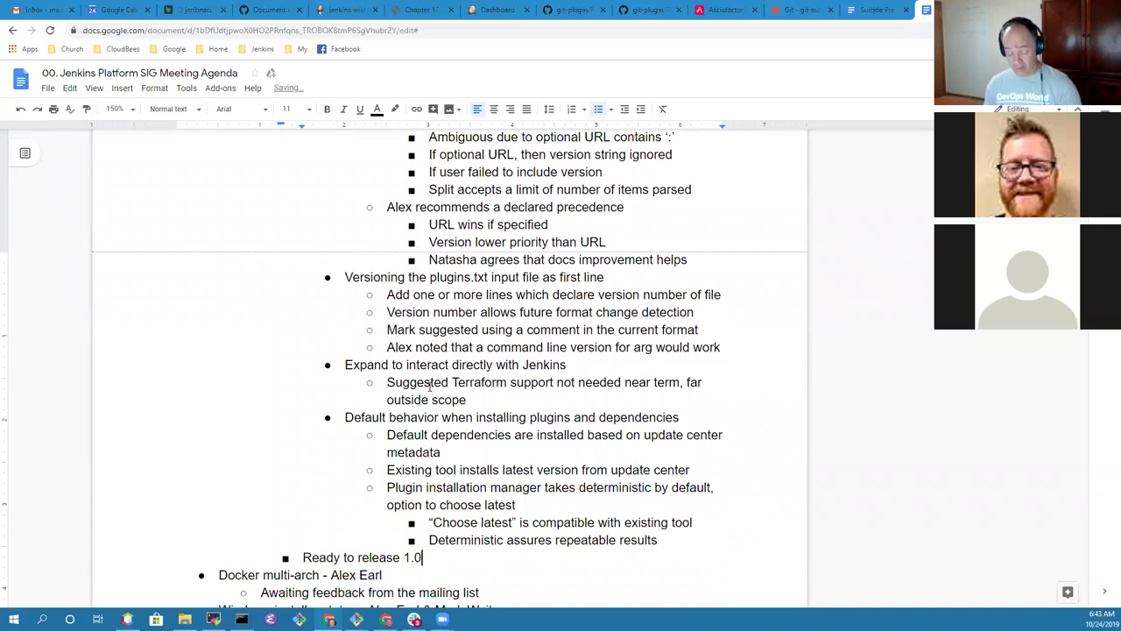
key("Home")
key("shift+Tab")
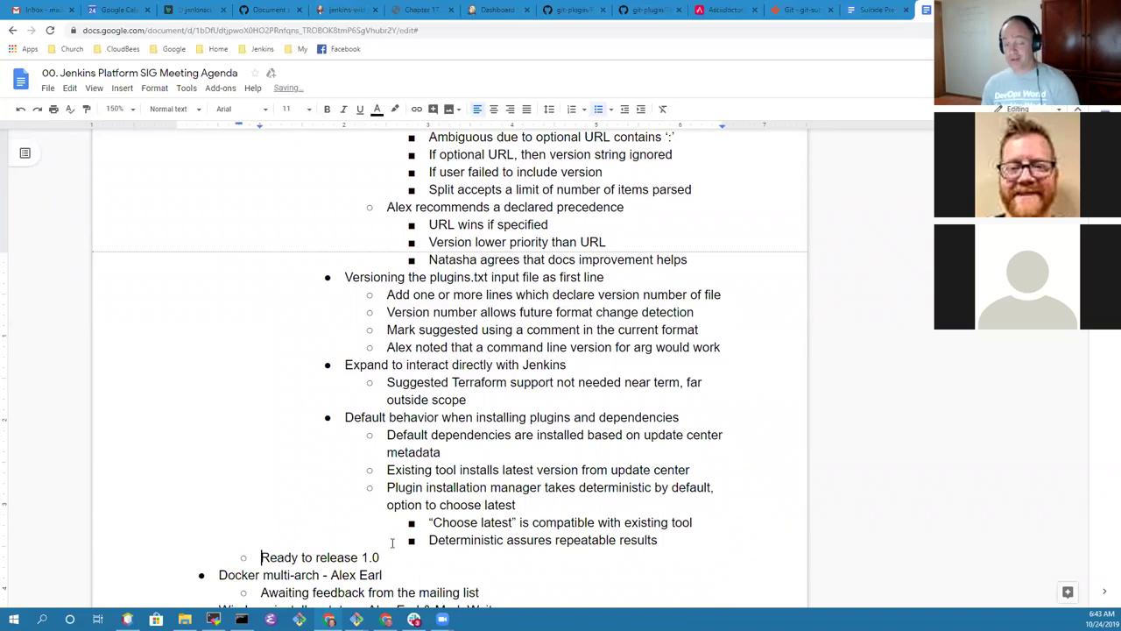
left_click(384, 556)
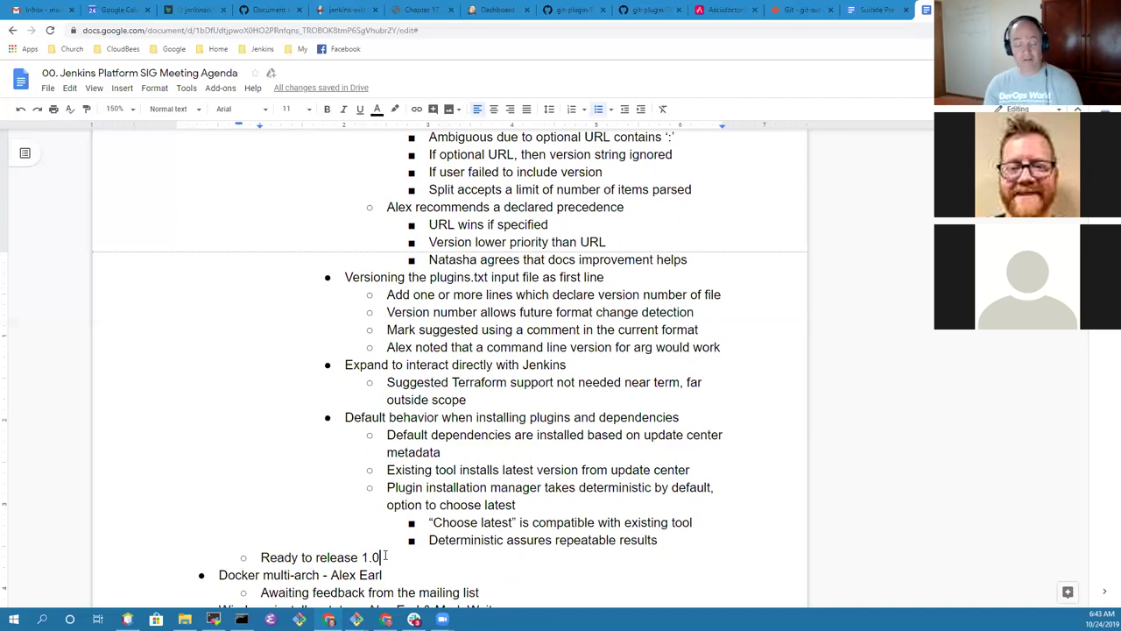
key("Down")
key("Down")
scroll(385, 556, "down", 2)
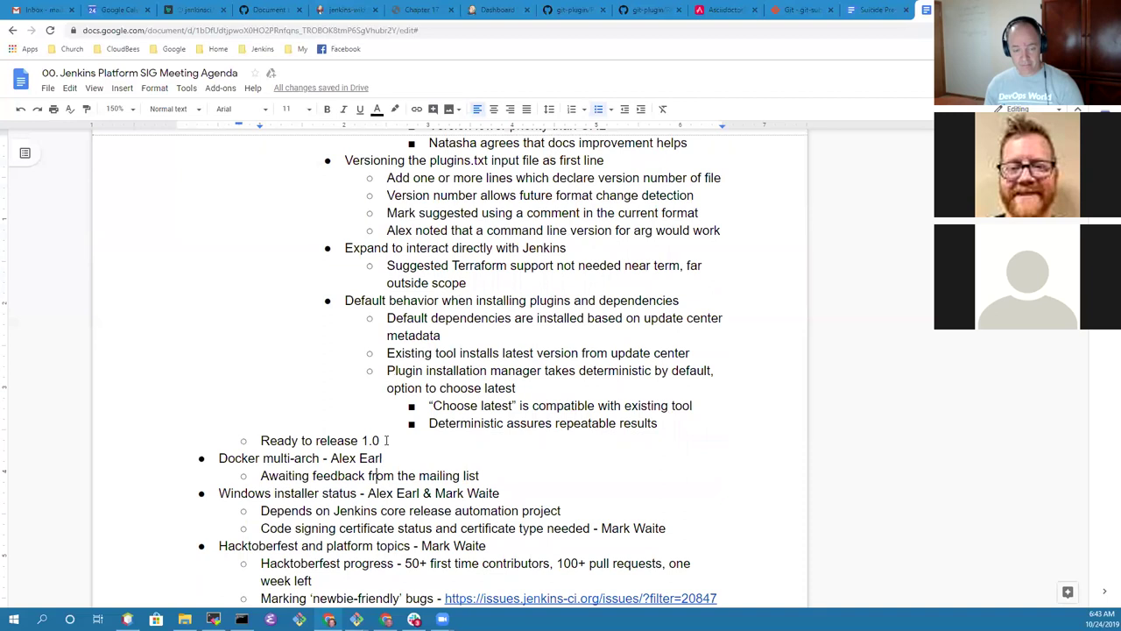
left_click(386, 439)
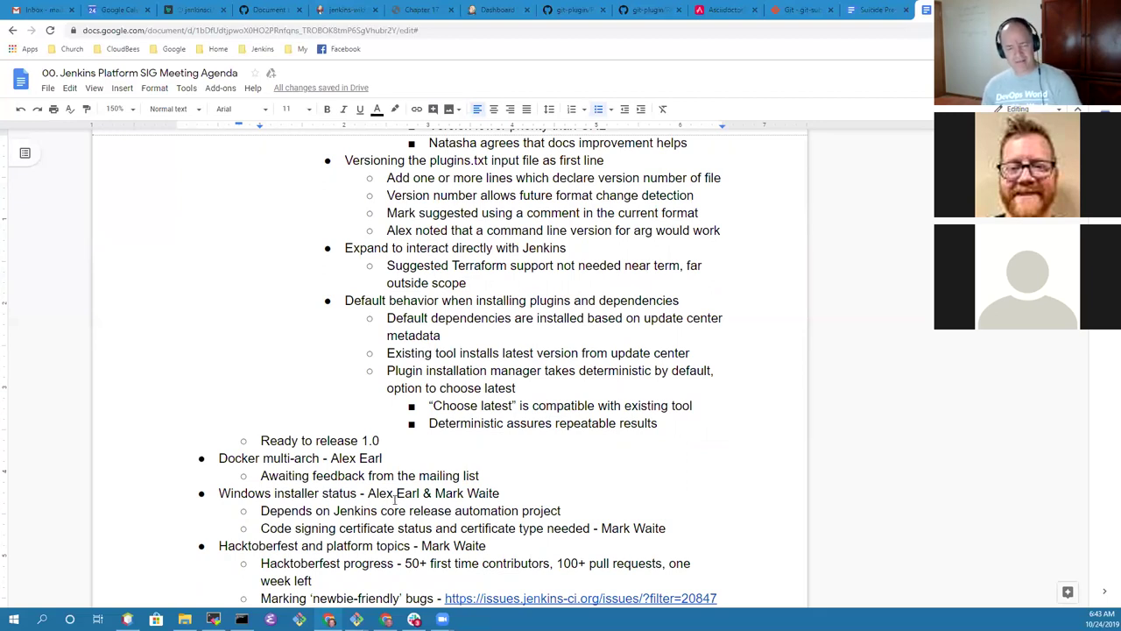
- Add 'In the context of the AdoptOpenJDK discussions' below the mailing-list feedback note under Docker multi-arch
scroll(495, 403, "down", 1)
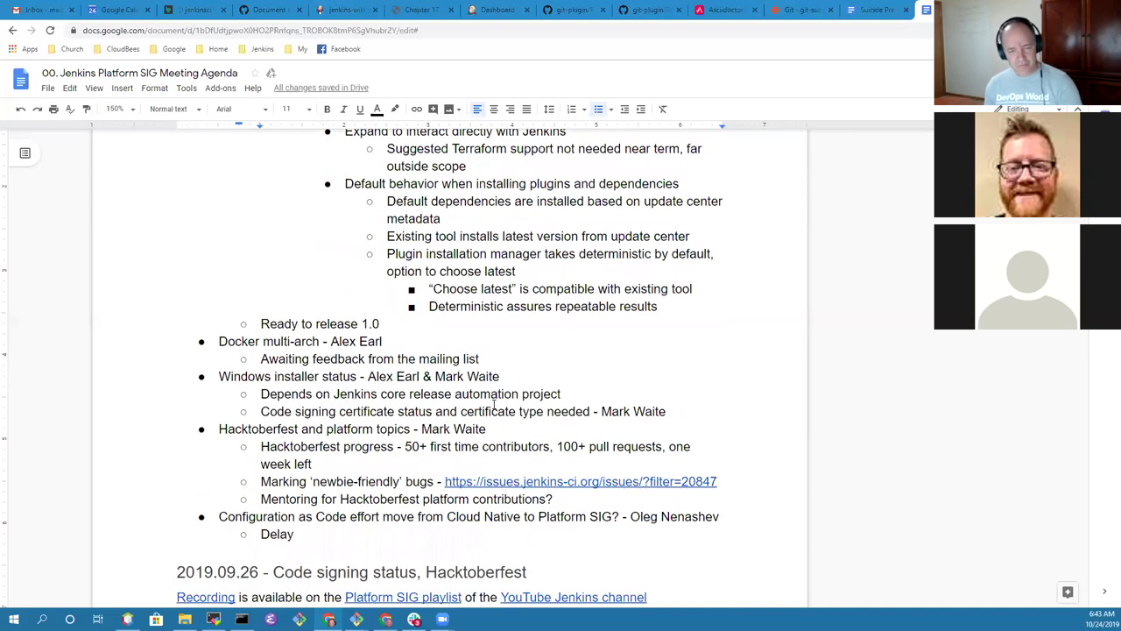
key("Down")
key("Home")
key("shift+End")
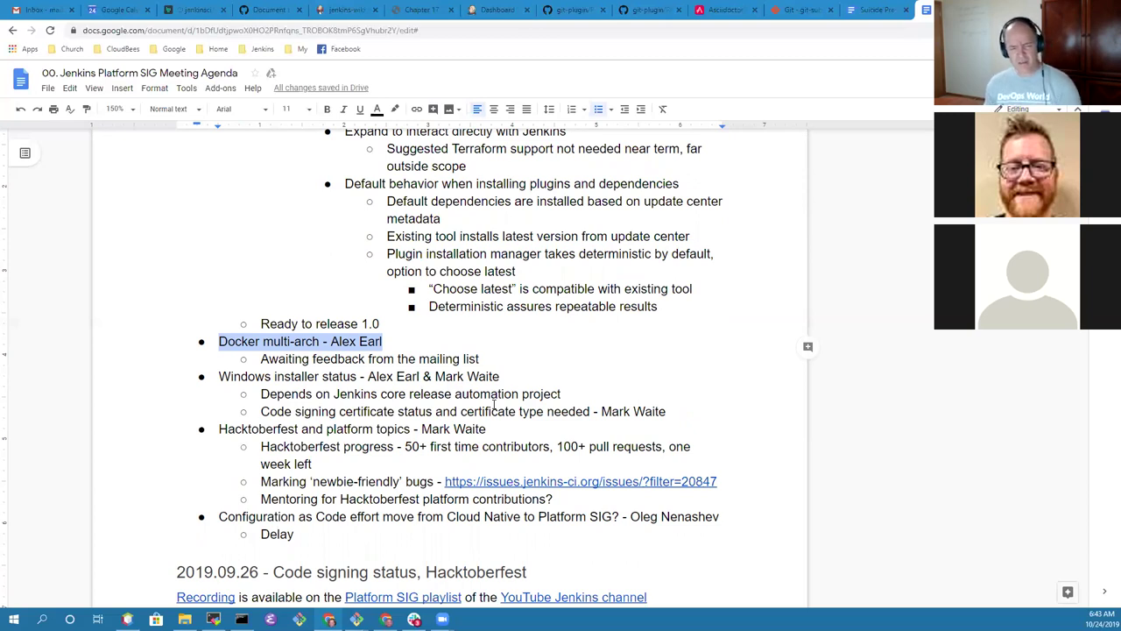
key("Down")
key("End")
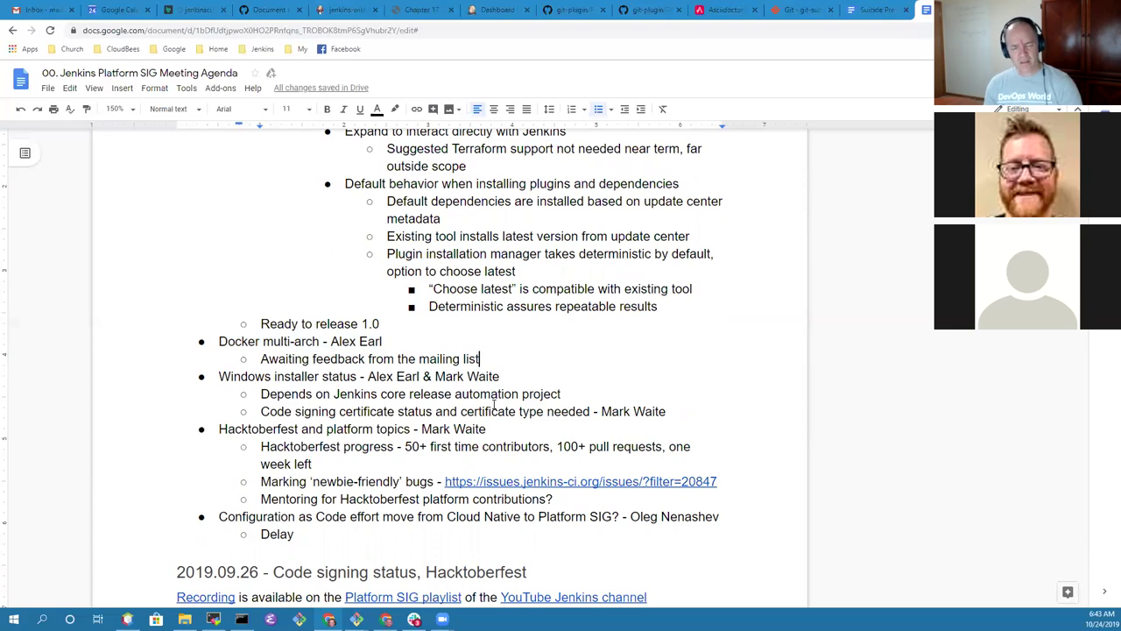
key("Return")
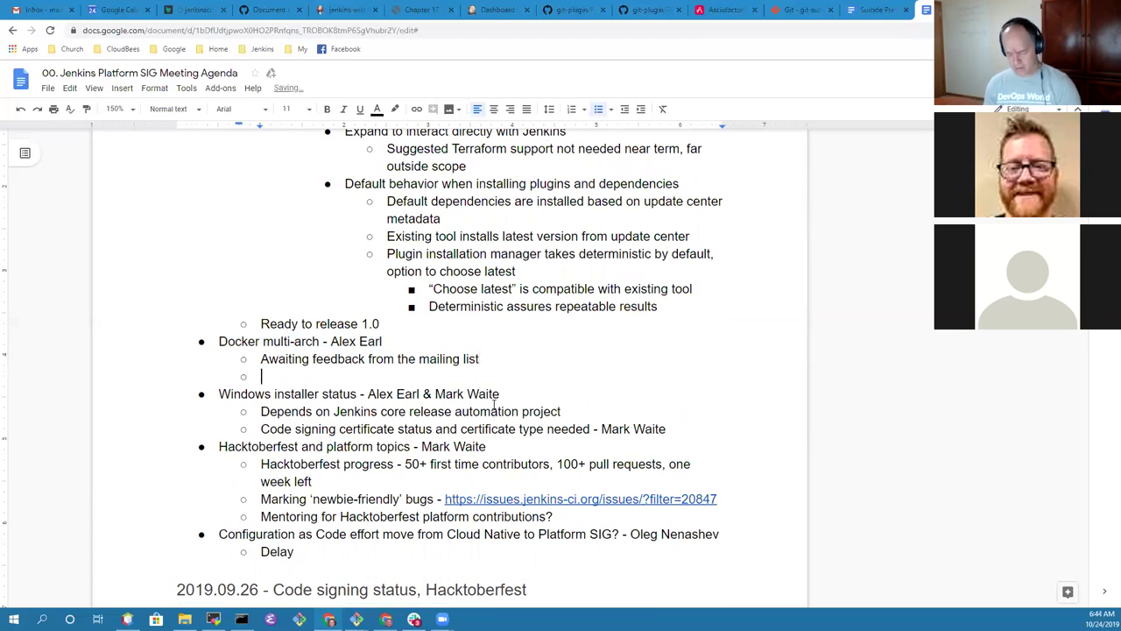
type("In the context")
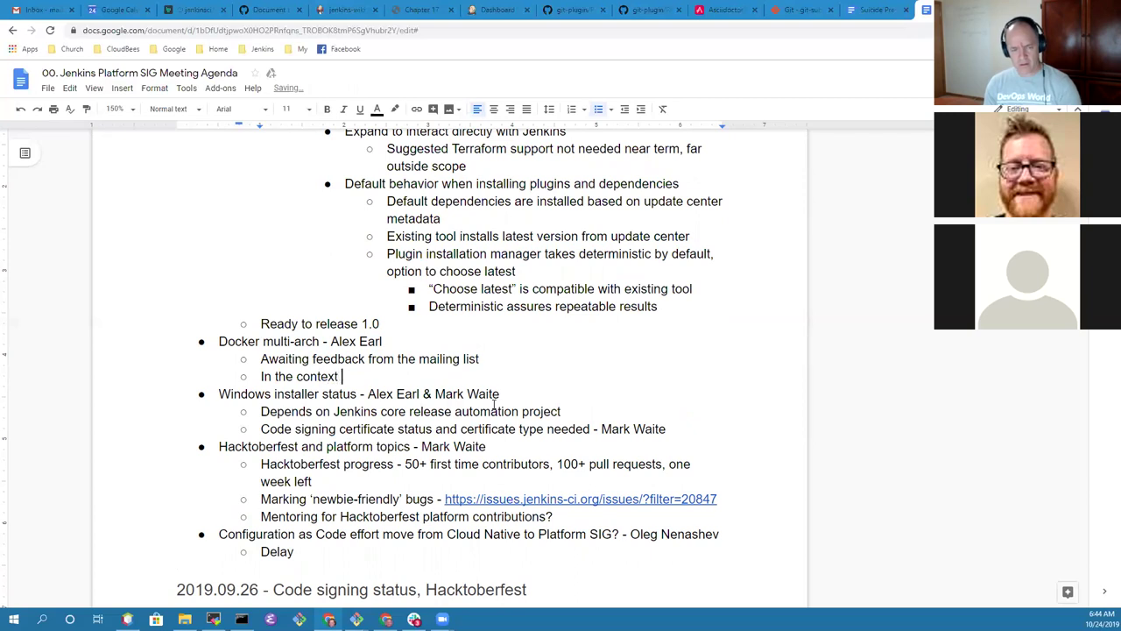
type(" of the Adopt")
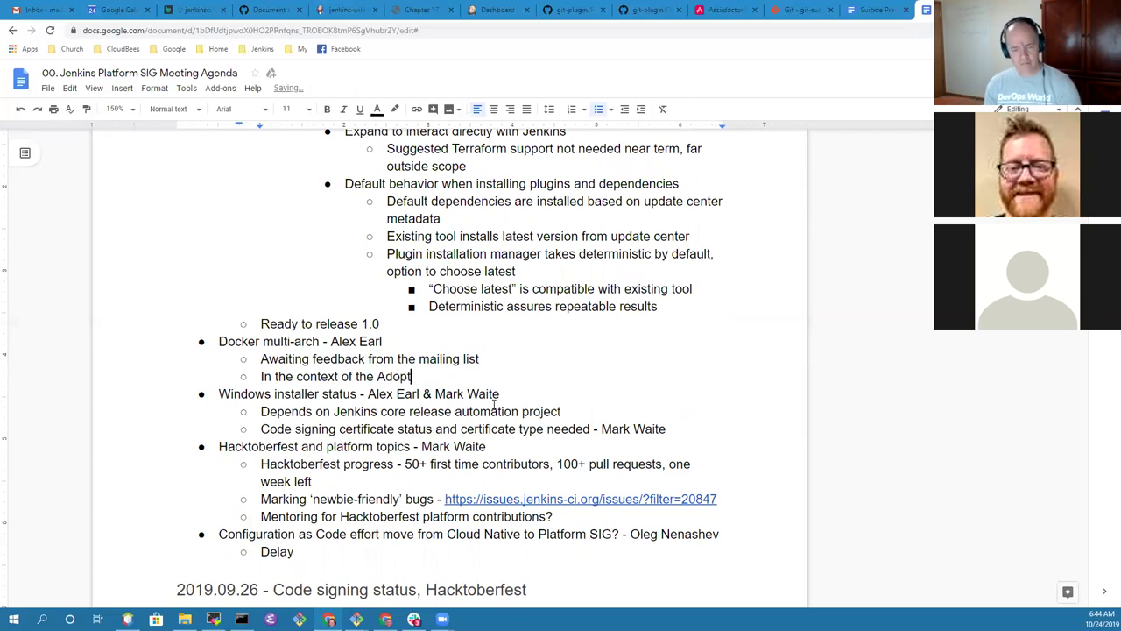
type("Open")
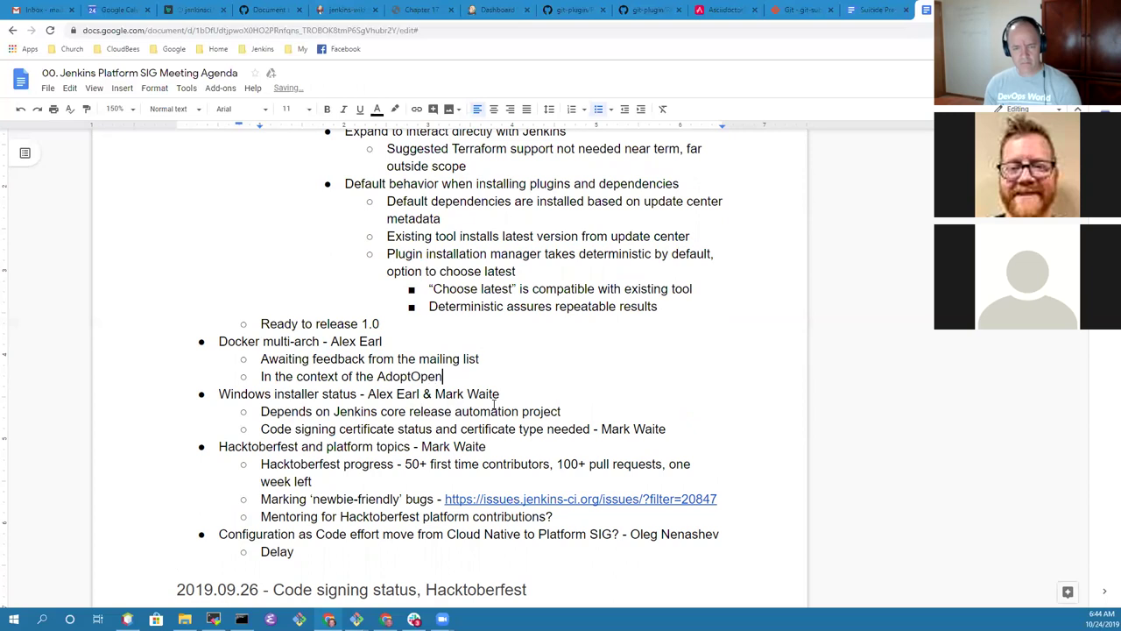
type("JDK")
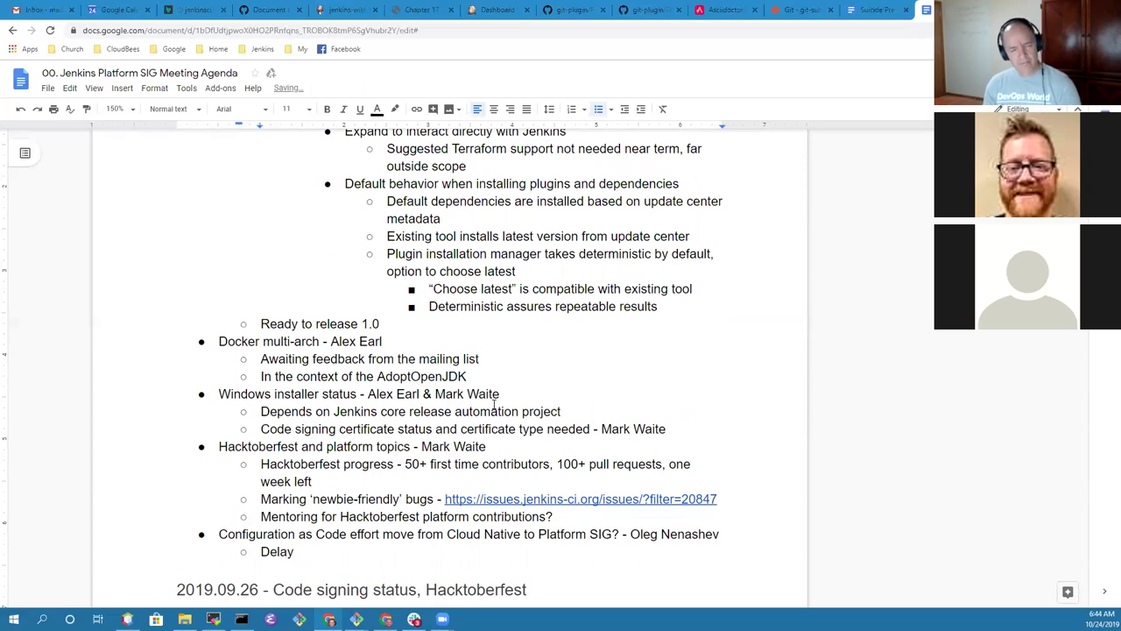
type(" discussions")
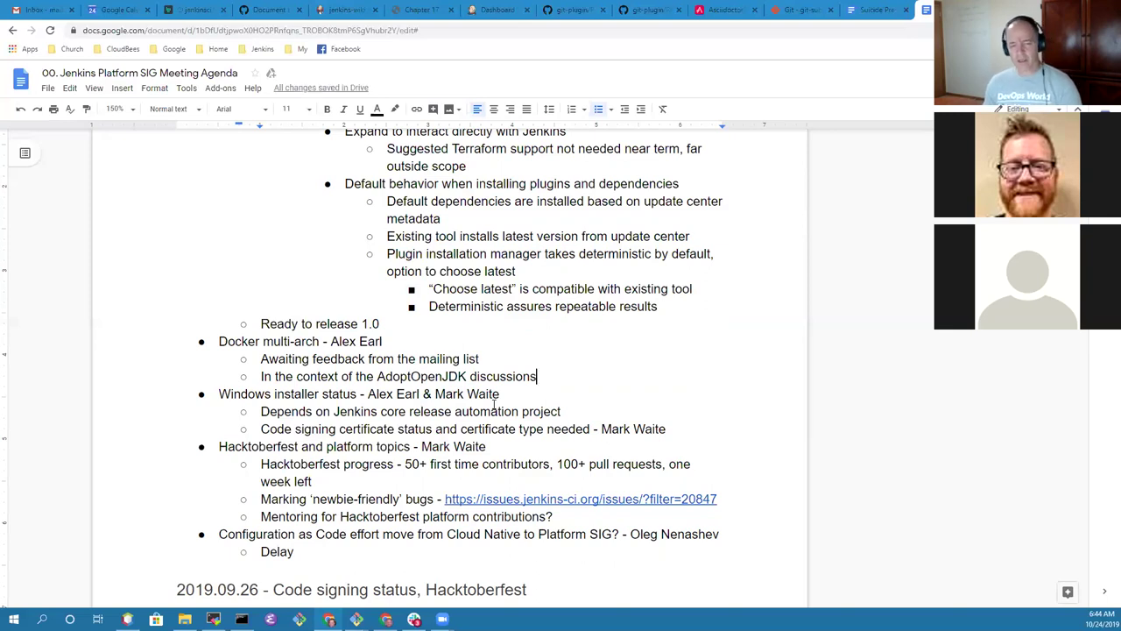
- Add 'Pull request pending on the packaging repository' and a note on a contributor using it for release automation
key("shift+Home")
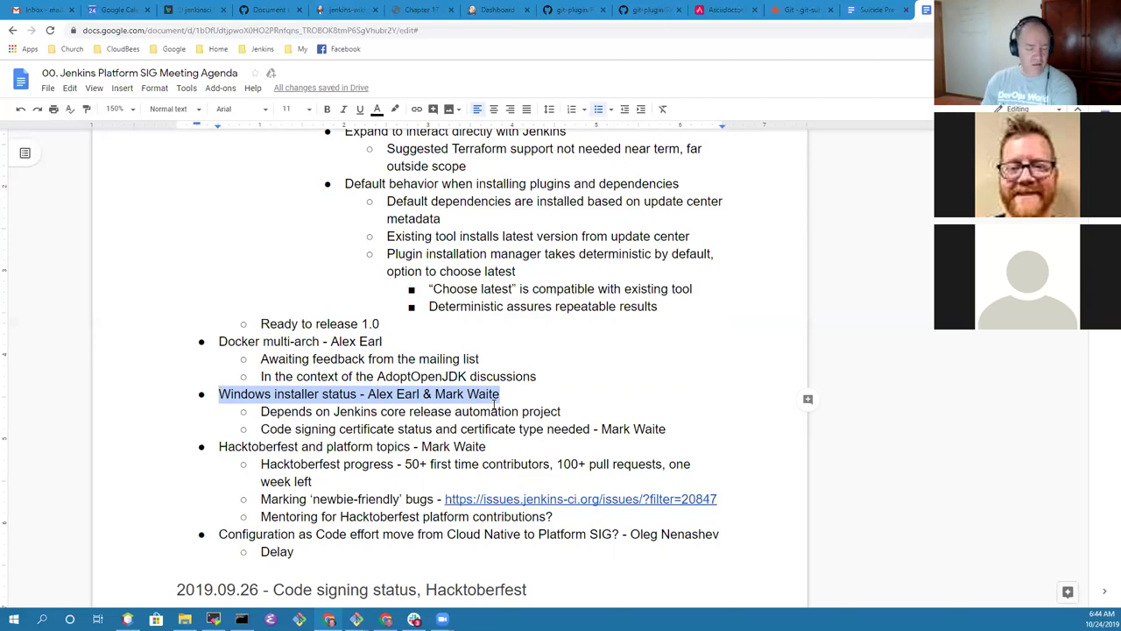
left_click(495, 401)
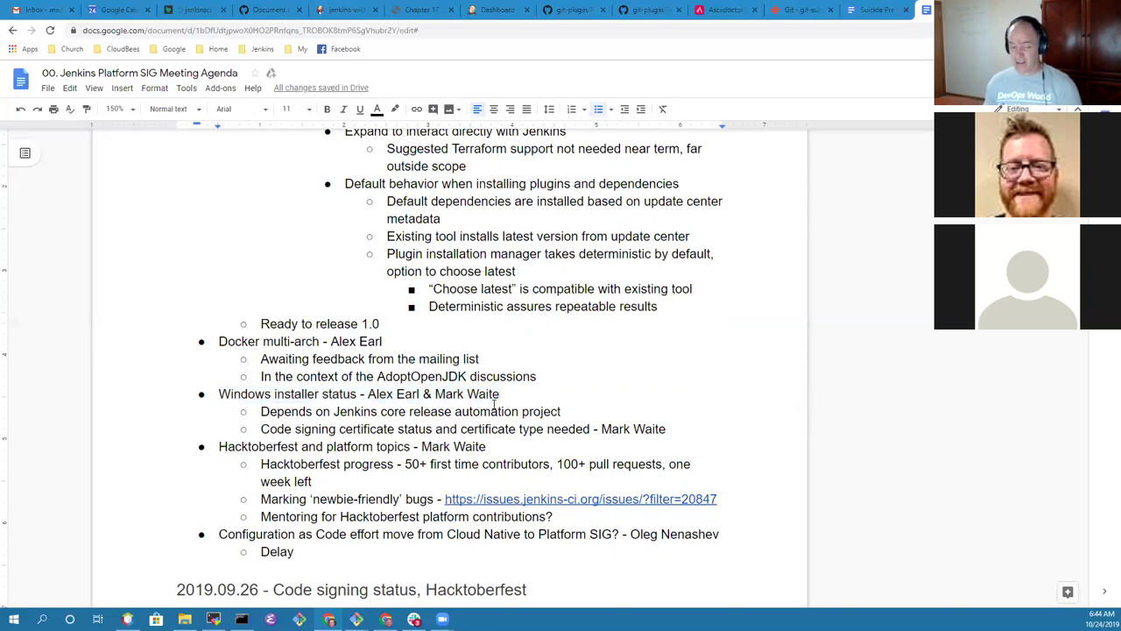
key("shift+End")
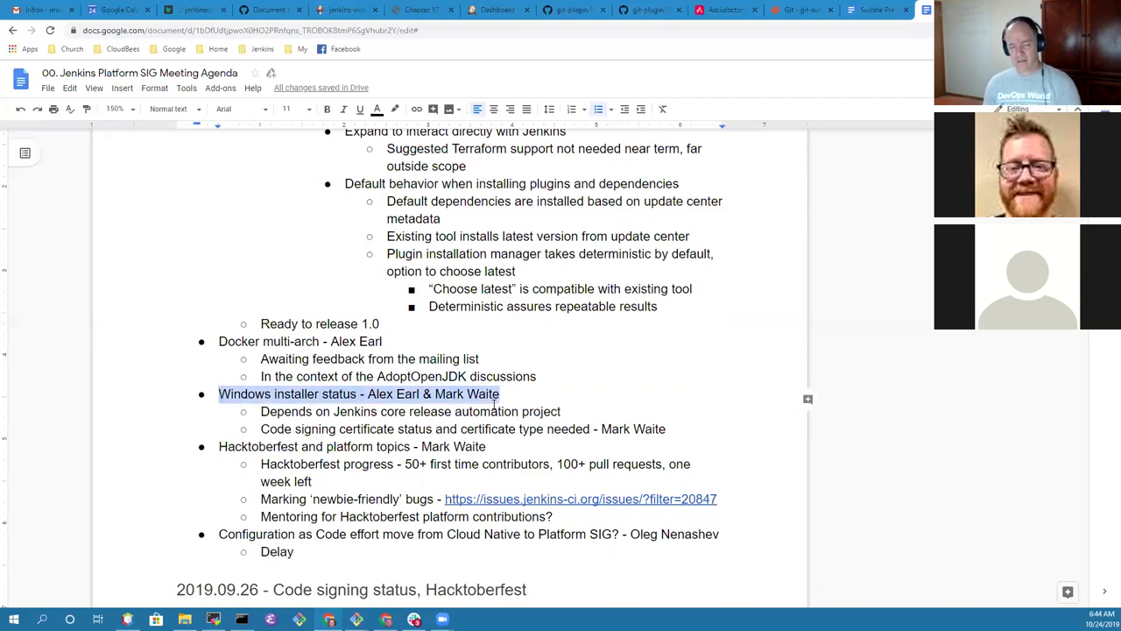
key("Down")
key("Down")
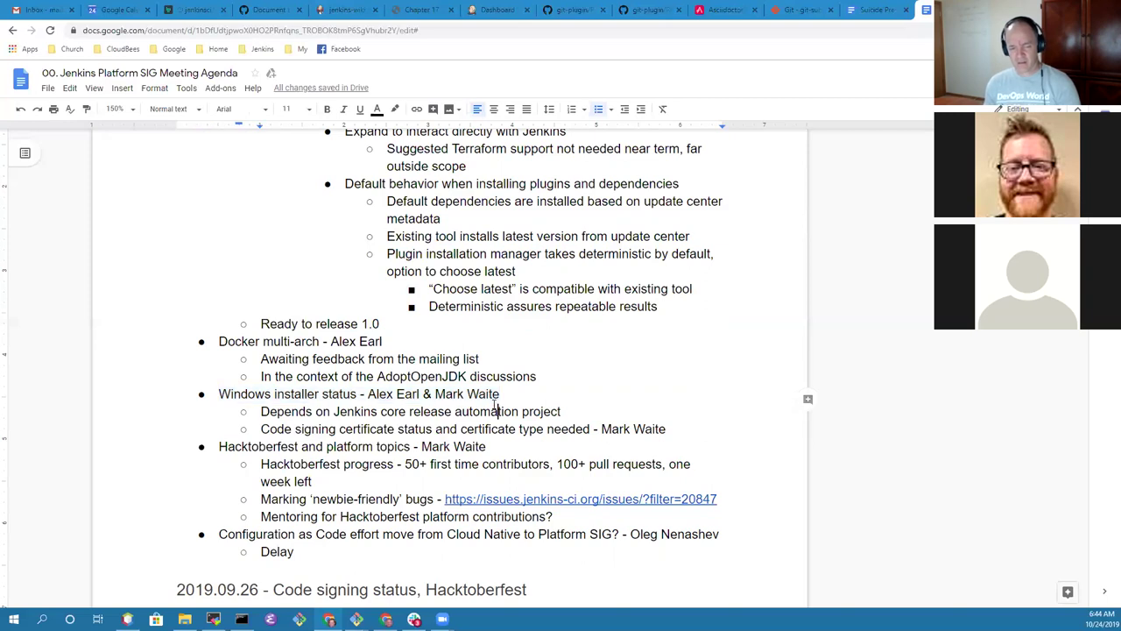
key("Return")
type("Pull reque")
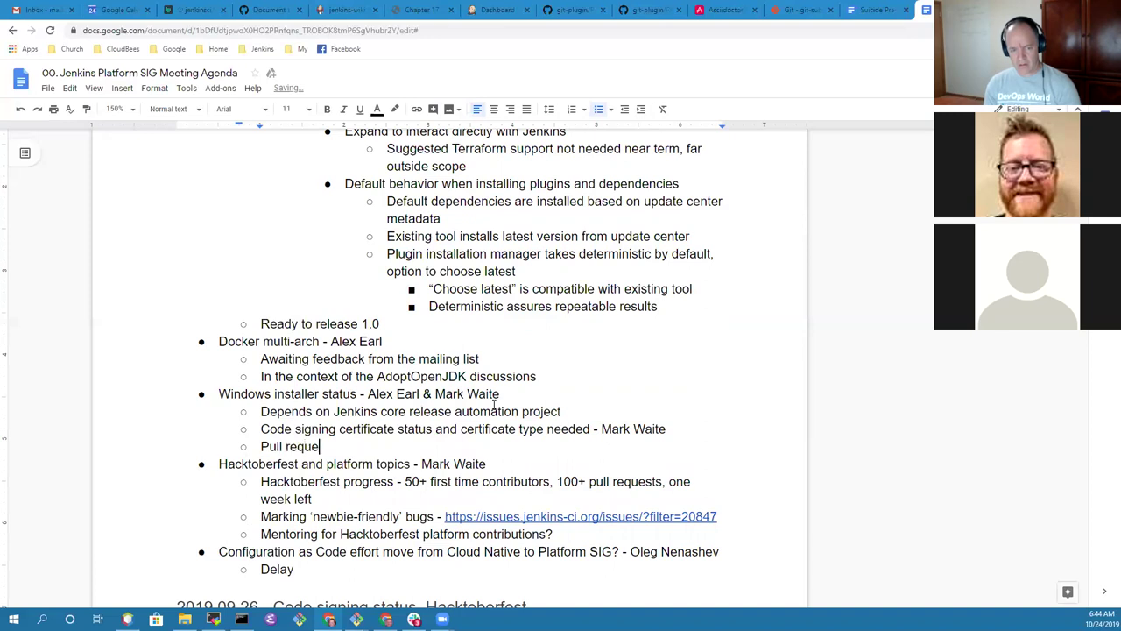
type("st pending o")
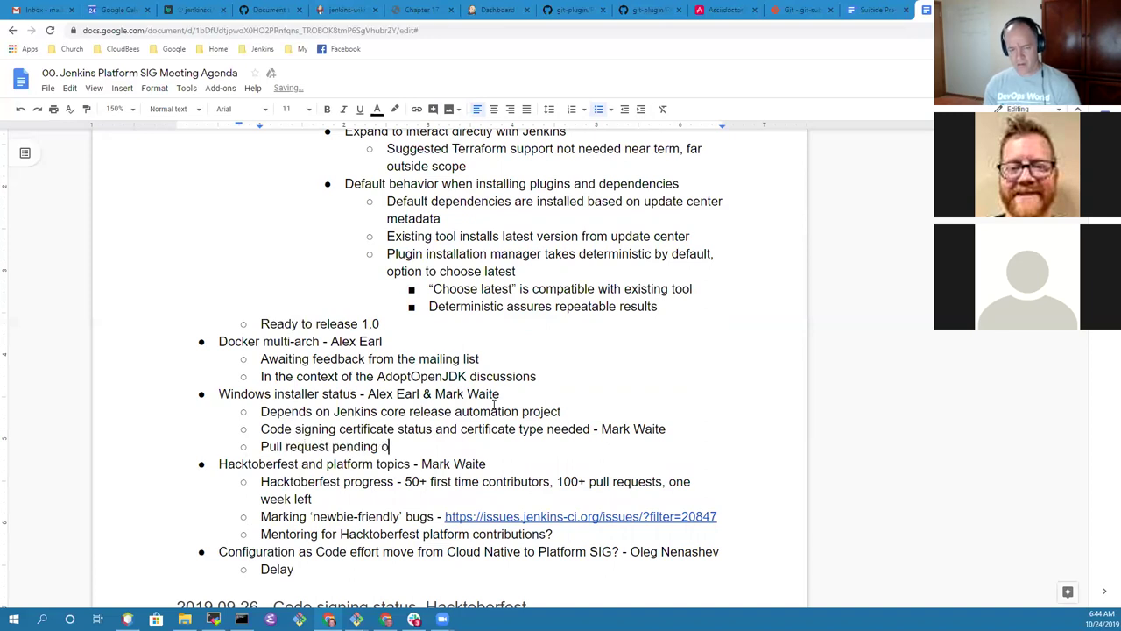
type("n the packaging ")
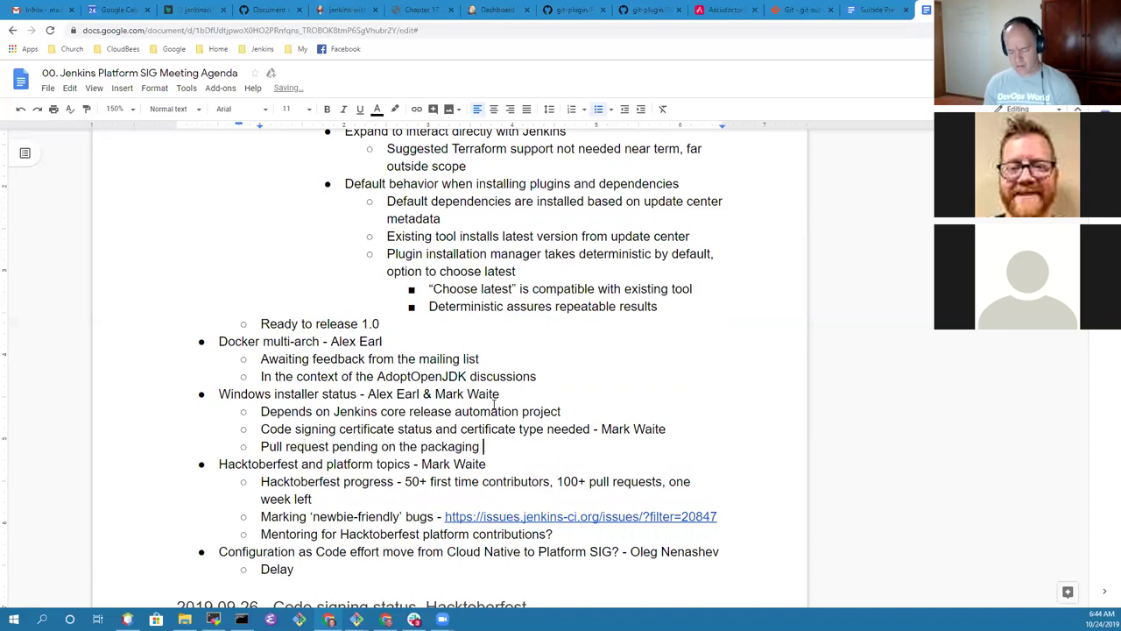
type("repository")
key("Return")
type("O")
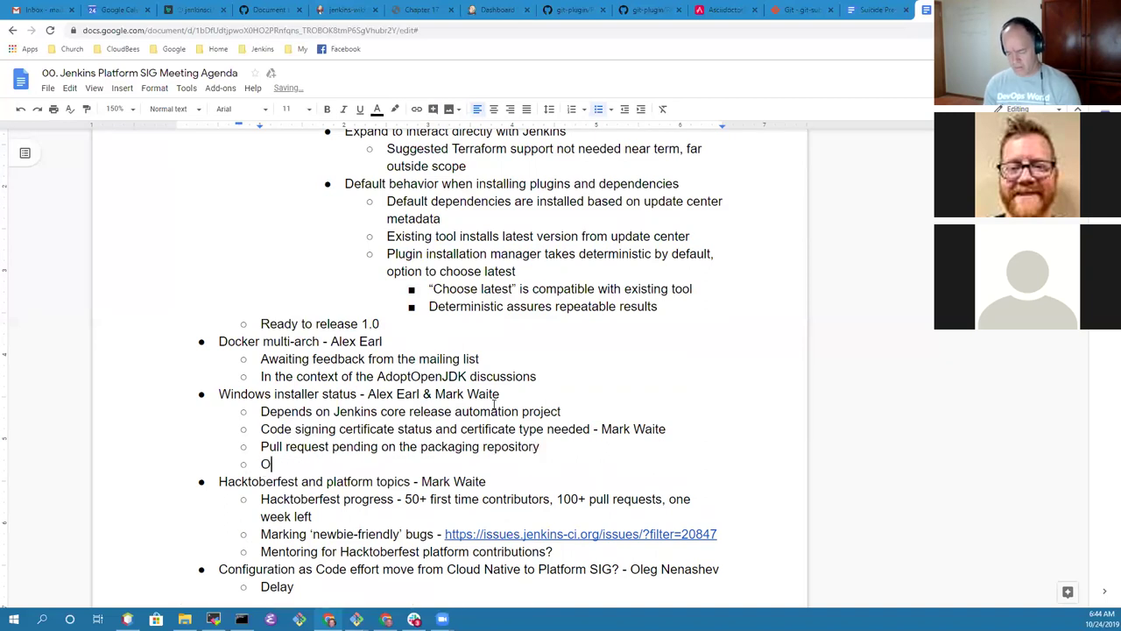
type("livier ")
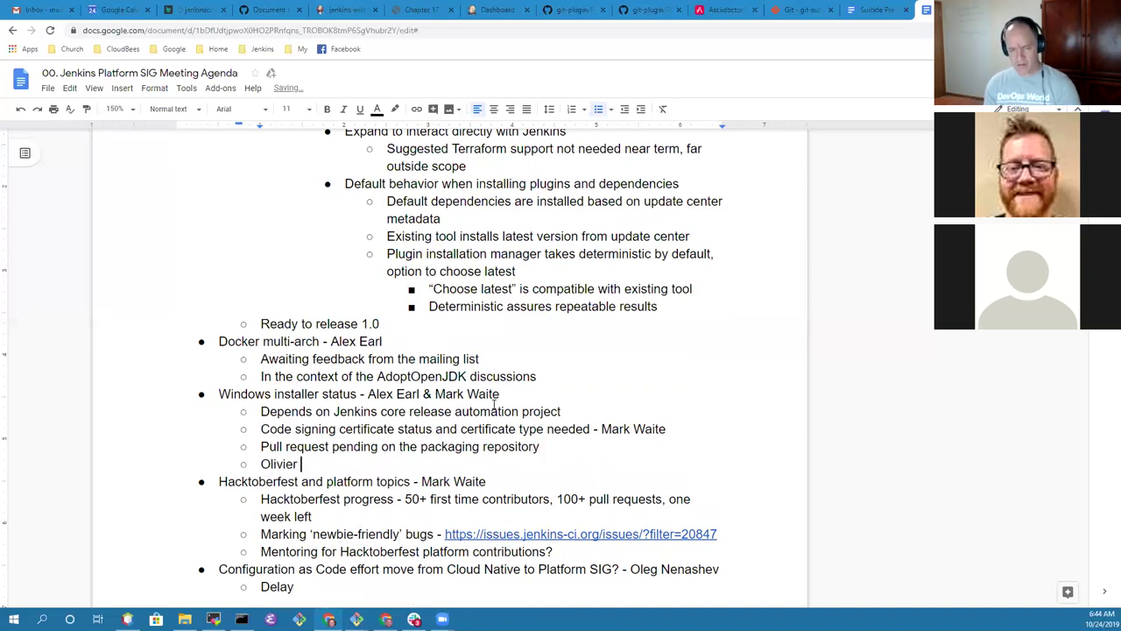
type("using that pull r")
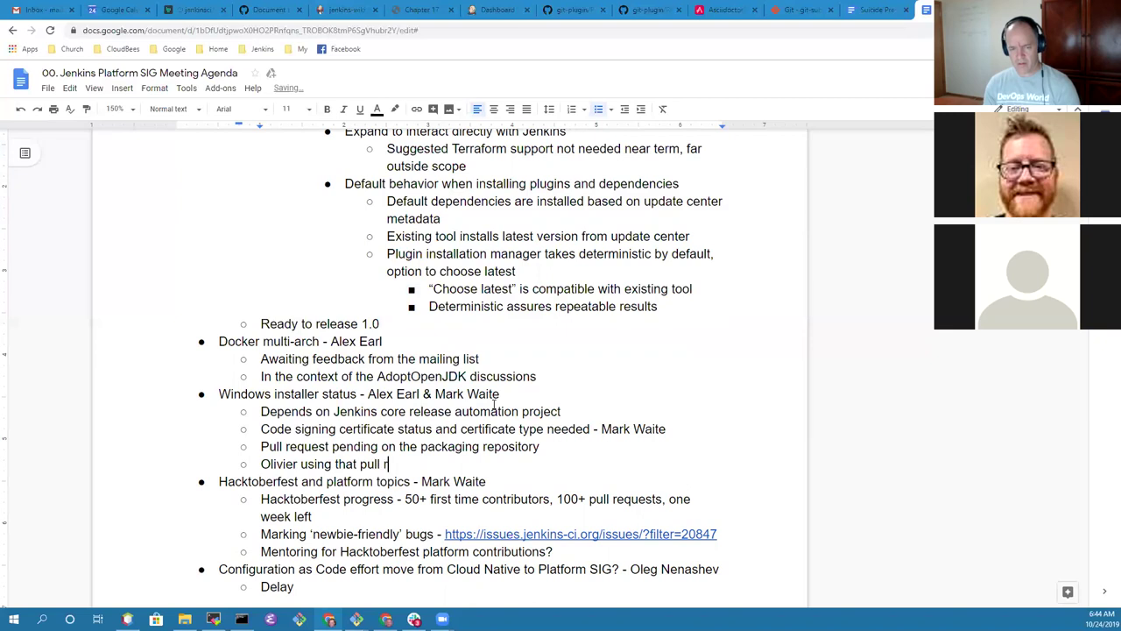
type("equest as part of")
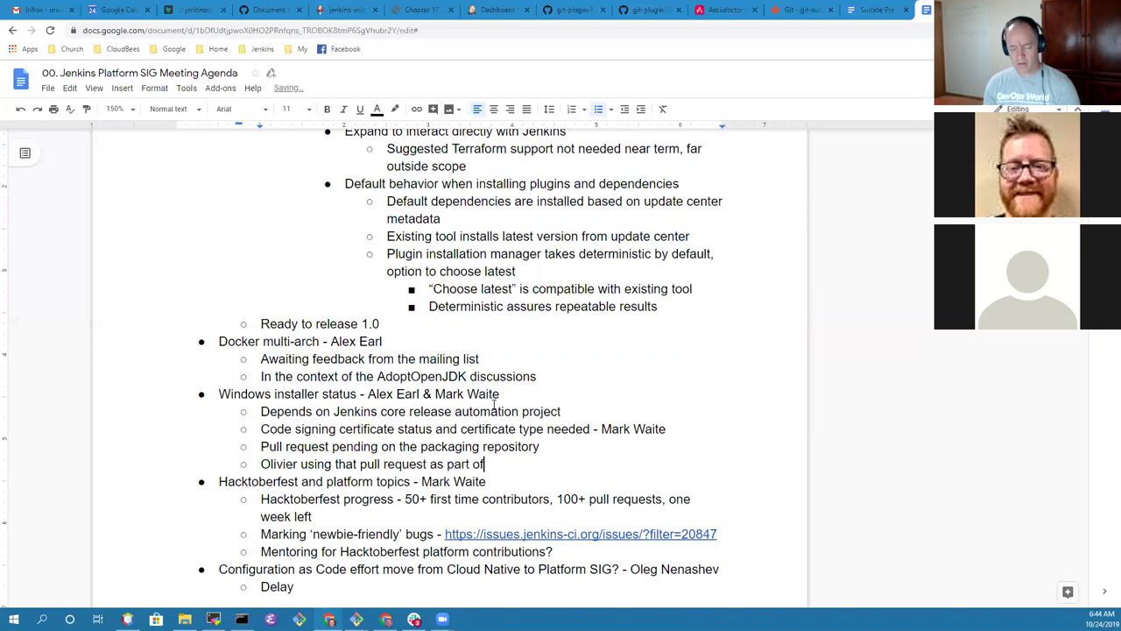
type(" release automa")
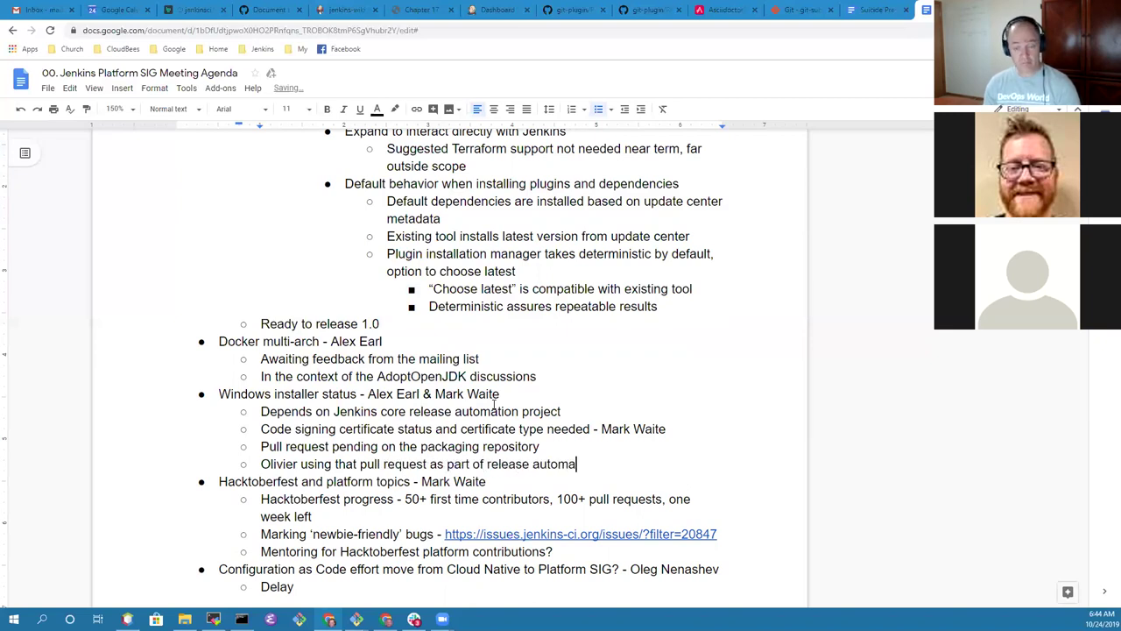
type("tion project")
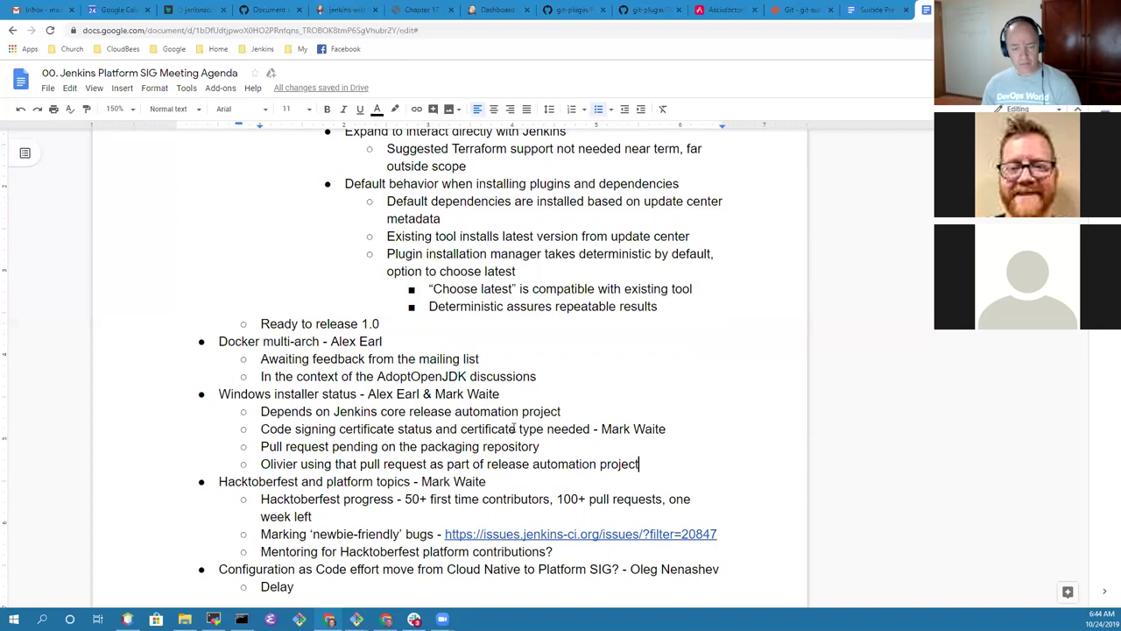
- Open the issues.jenkins-ci.org newbie-friendly bugs link under Hacktoberfest in a new tab
scroll(458, 390, "down", 2)
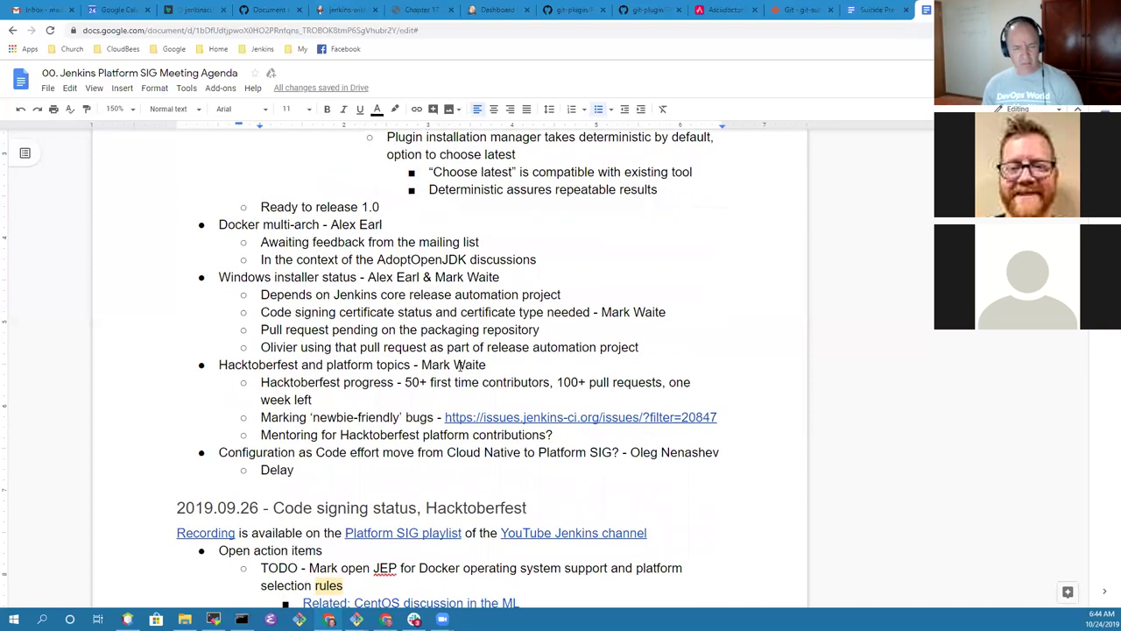
triple_click(459, 366)
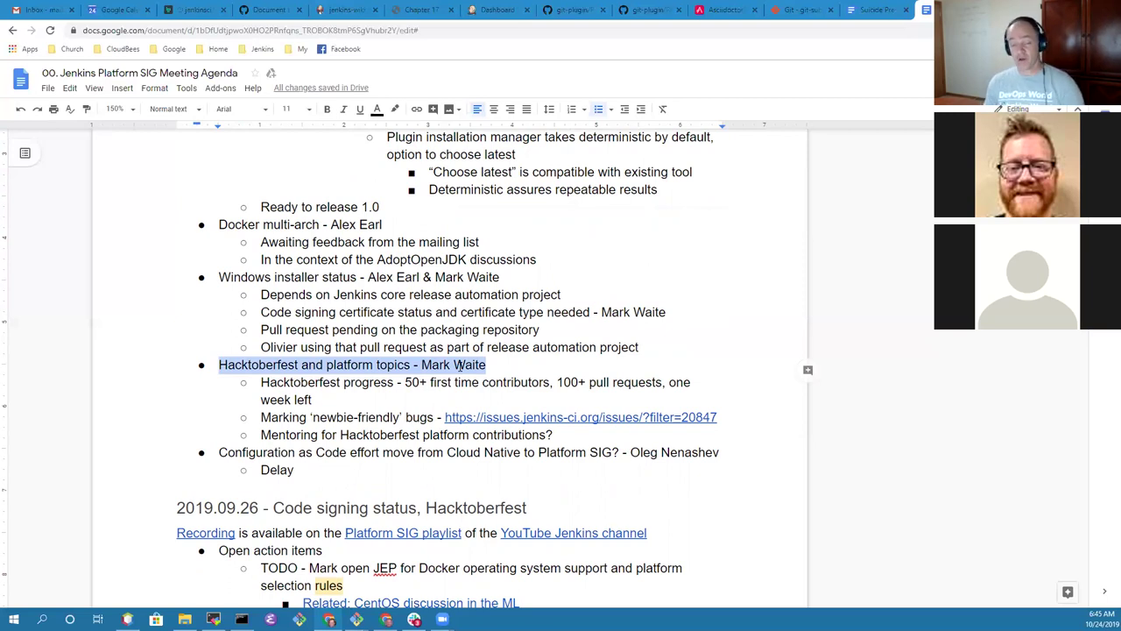
key("Down")
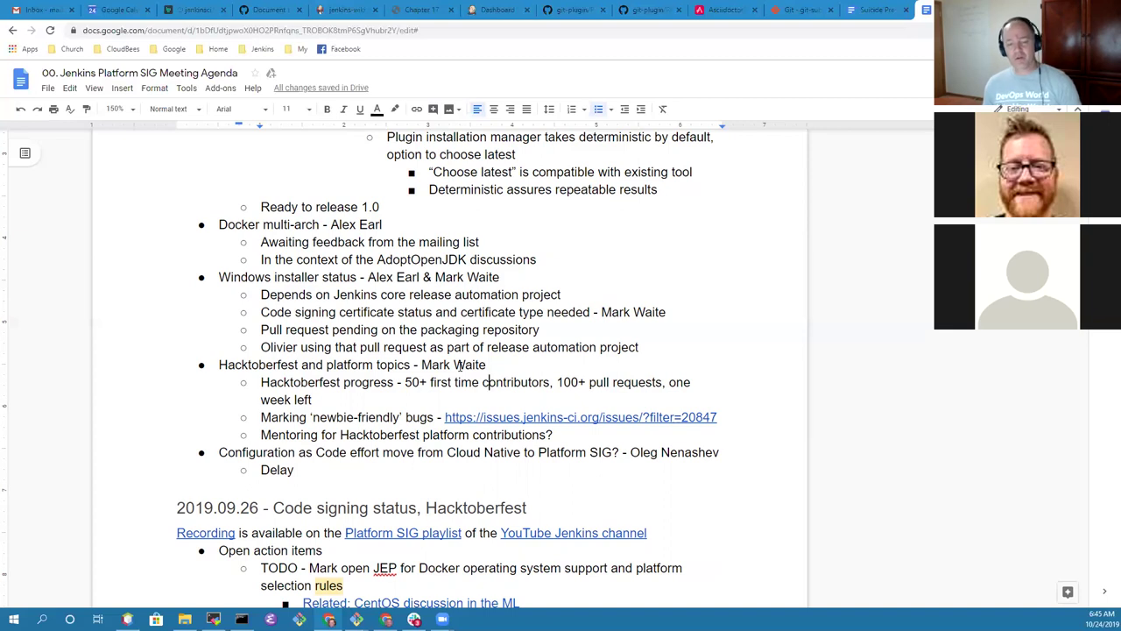
left_click(540, 417)
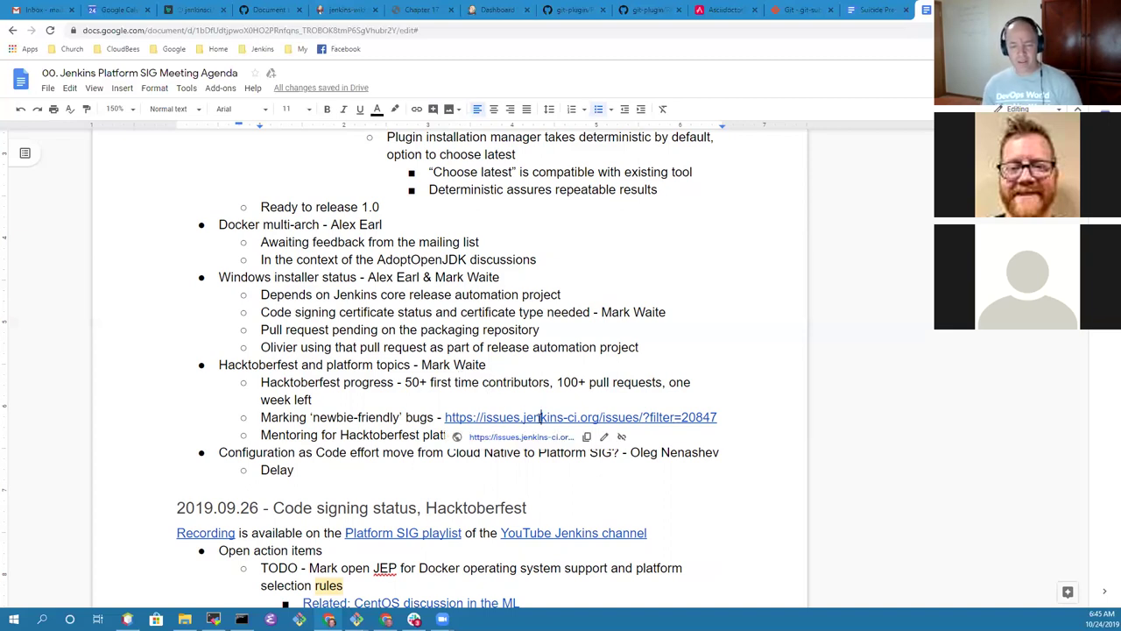
left_click(520, 436)
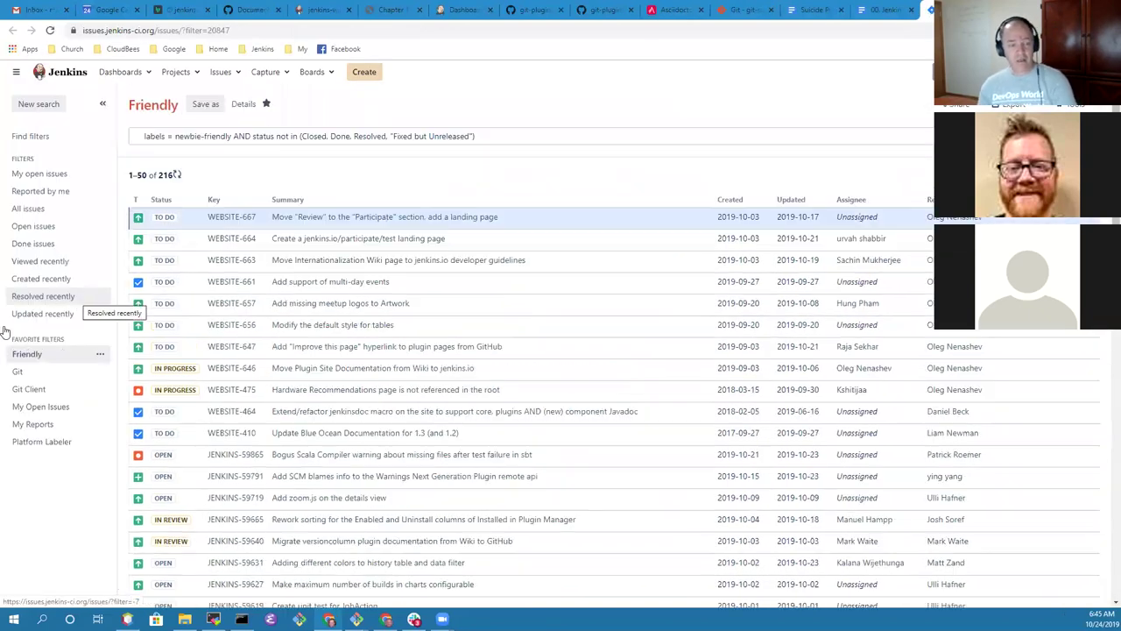
- List the three minor platformlabeler-plugin issues on the Friendly Issues dashboard, then return to the agenda
left_click(150, 79)
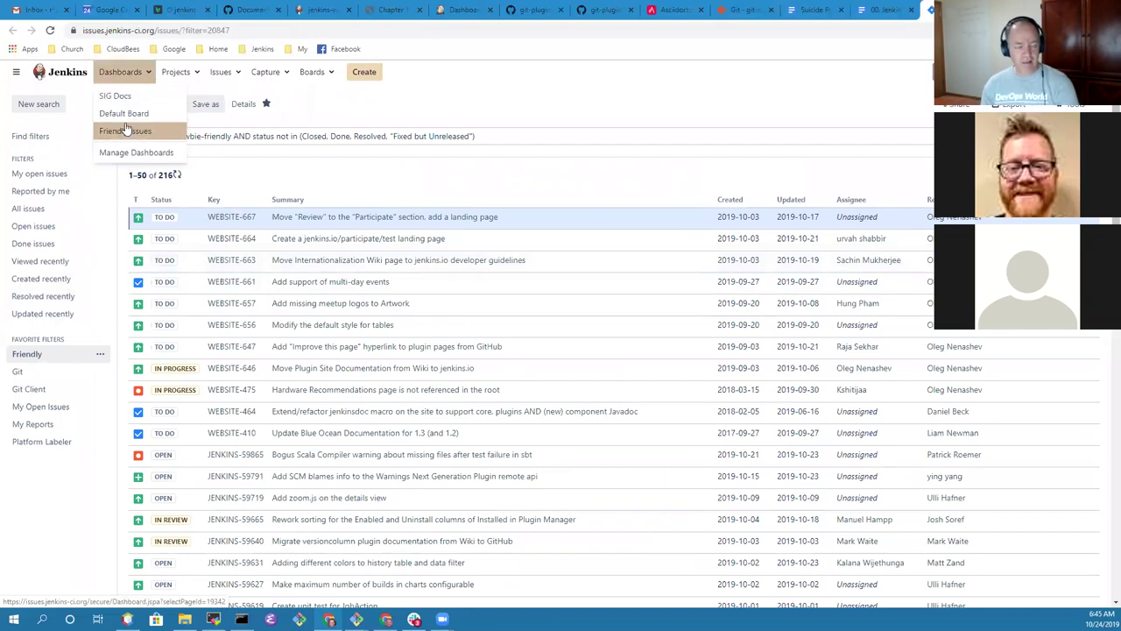
left_click(127, 130)
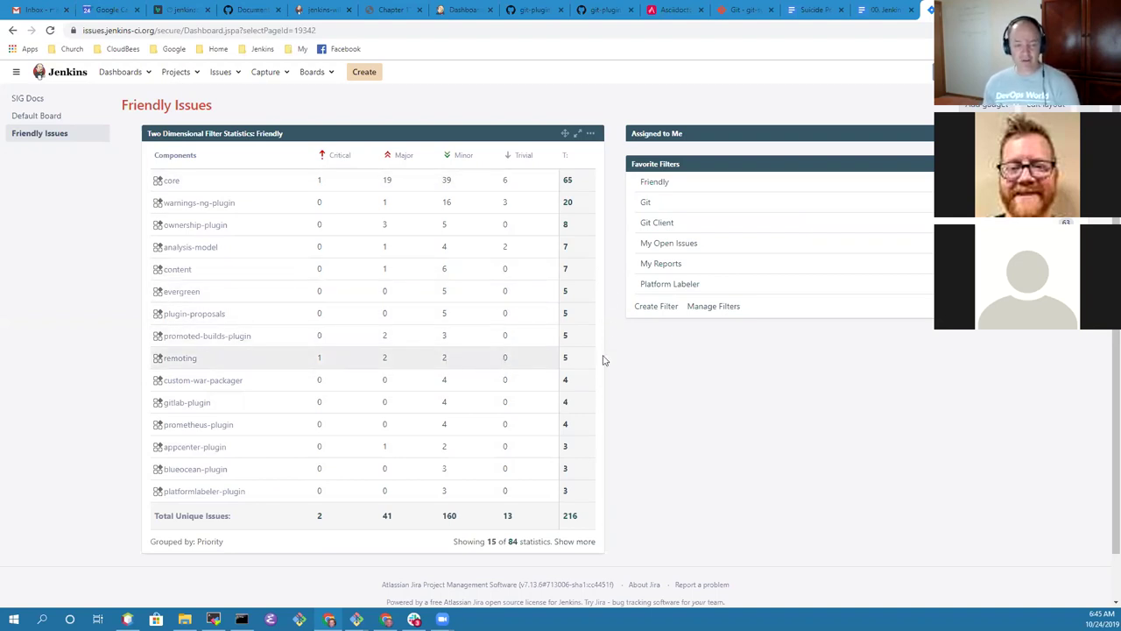
left_click(444, 492)
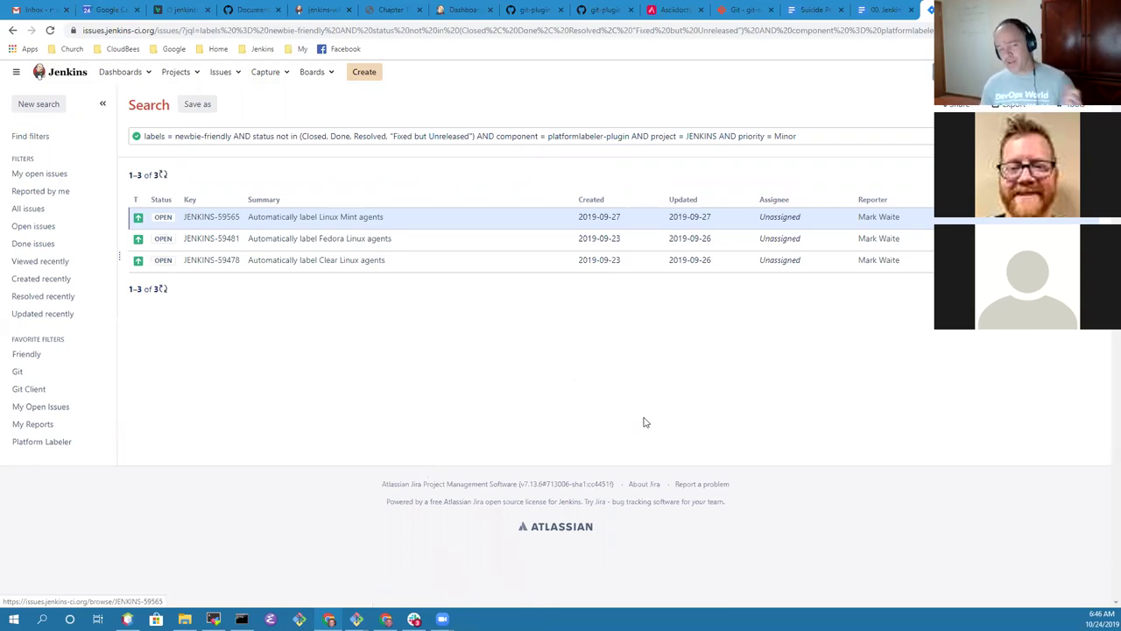
left_click(884, 10)
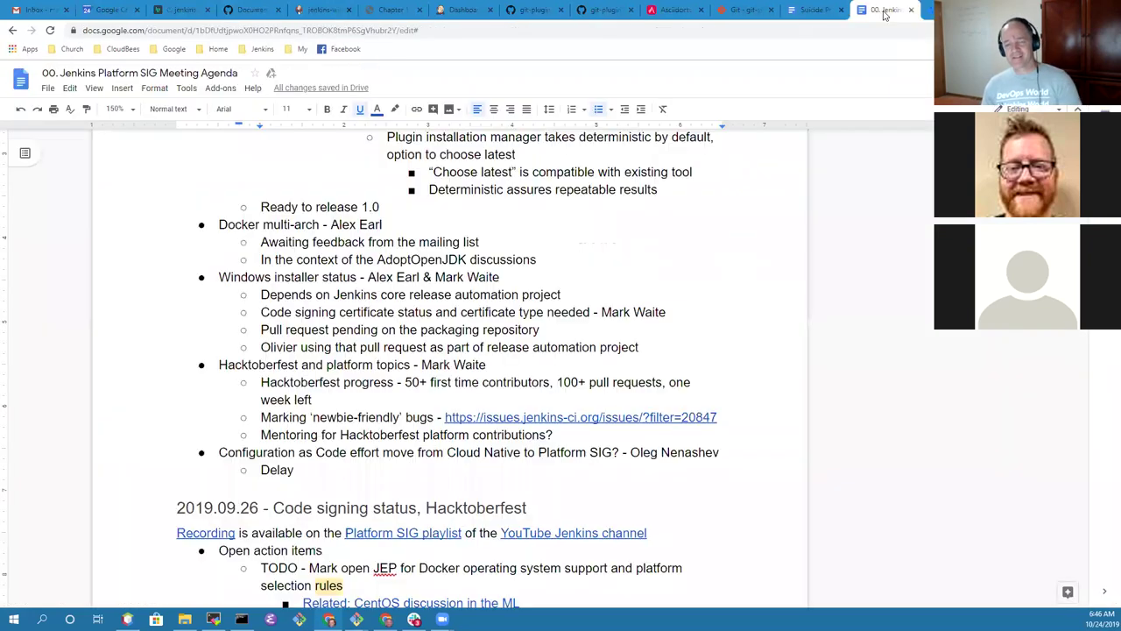
- Delete the 'Mentoring for Hacktoberfest platform contributions?' bullet from the Hacktoberfest item
left_click(566, 434)
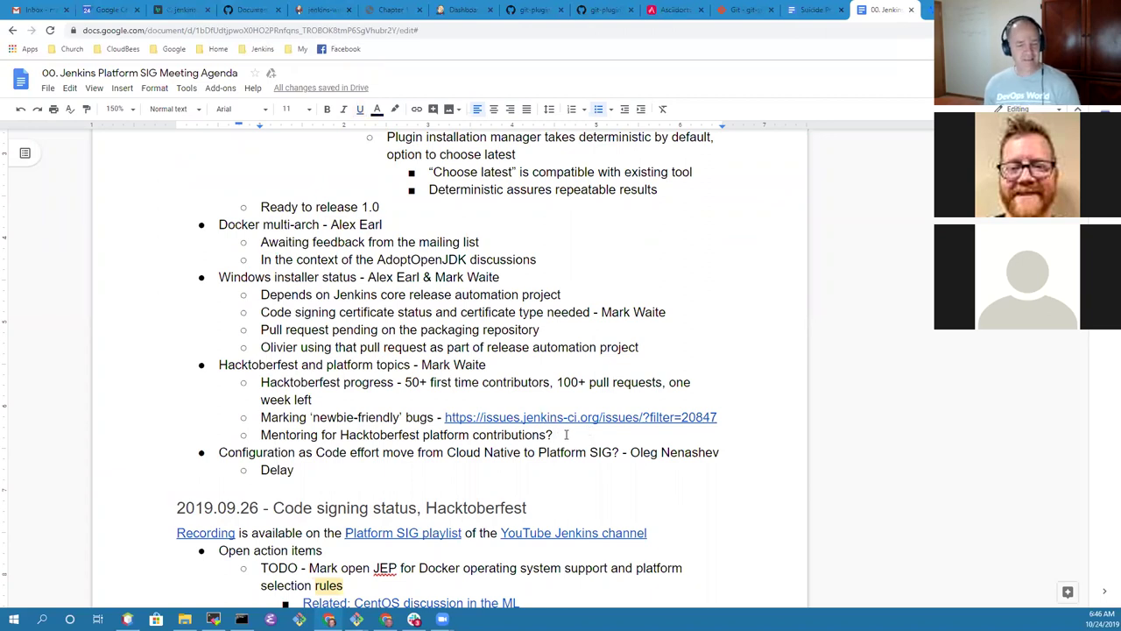
key("shift+Home")
key("BackSpace")
key("BackSpace")
key("BackSpace")
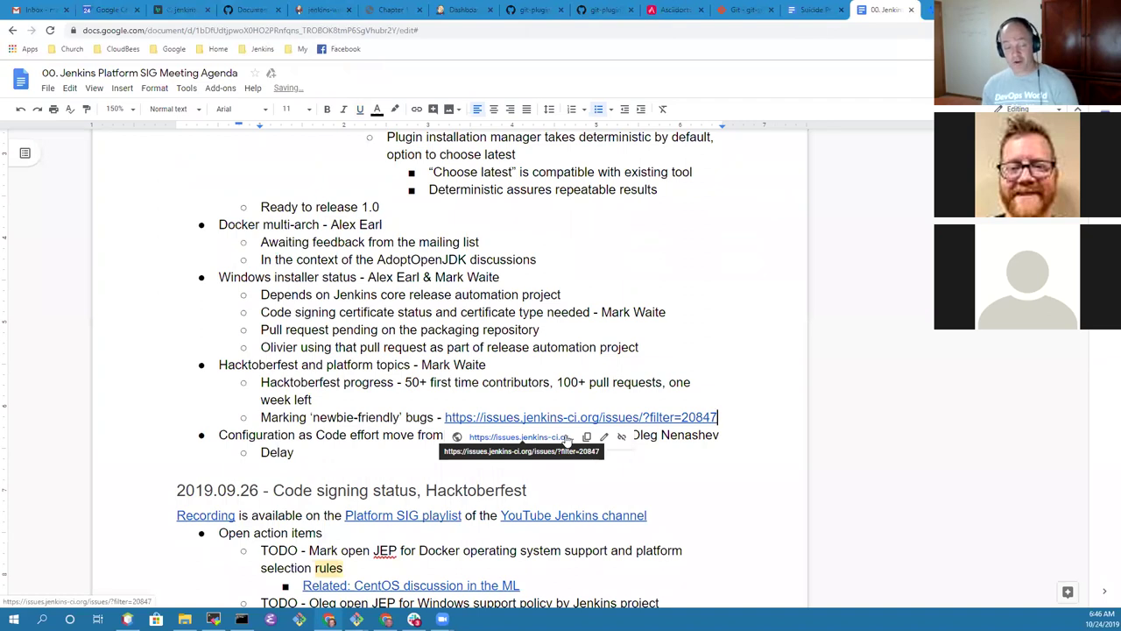
left_click(315, 447)
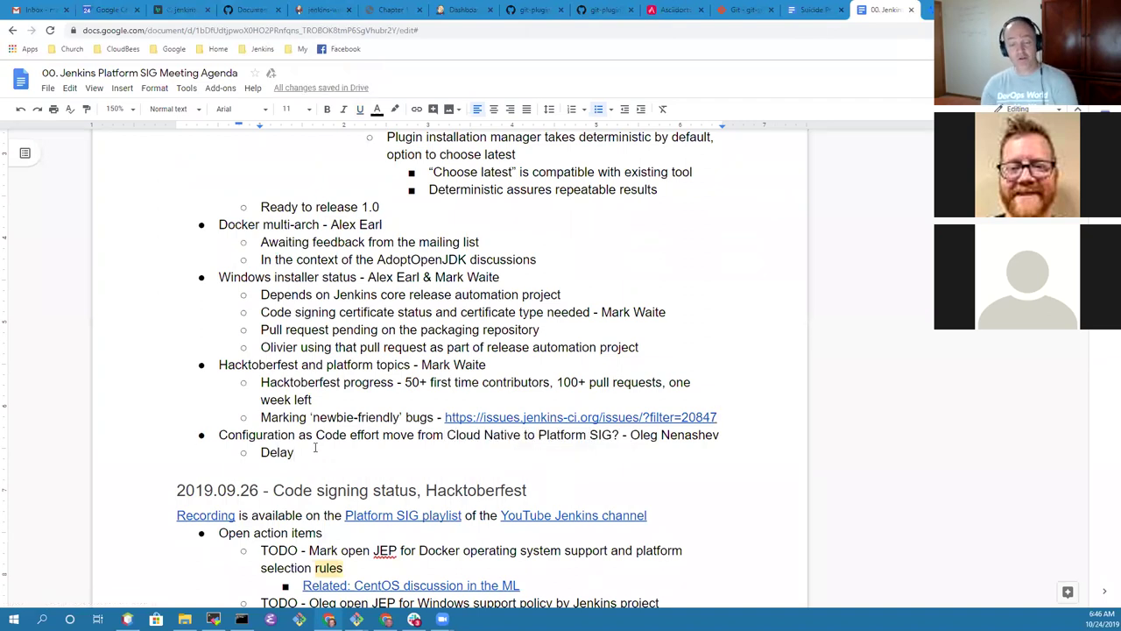